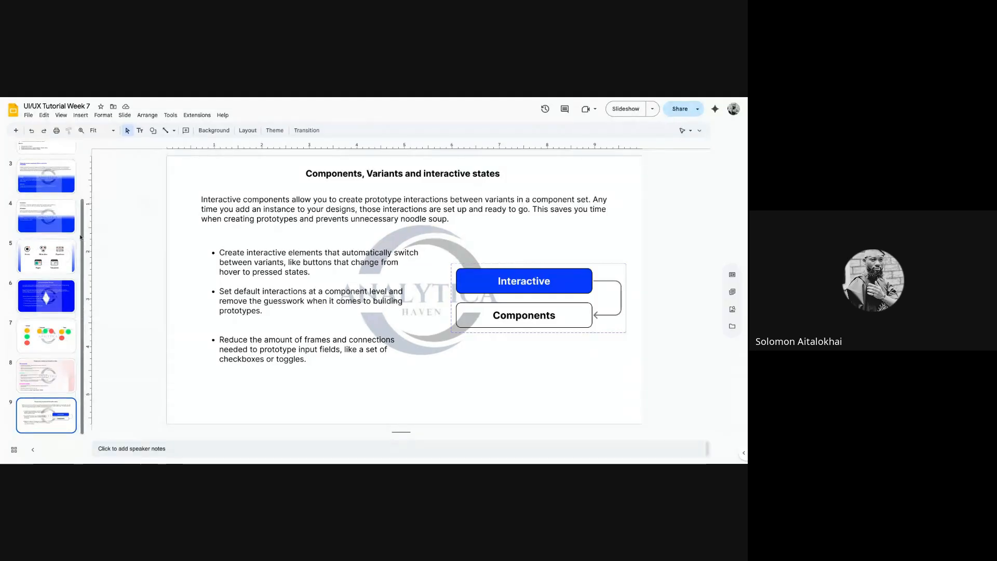
- Review slide 3 (reusable components), slide 6 (auto layout) and slide 8 (components, variants, states)
scroll(83, 187, up, 2)
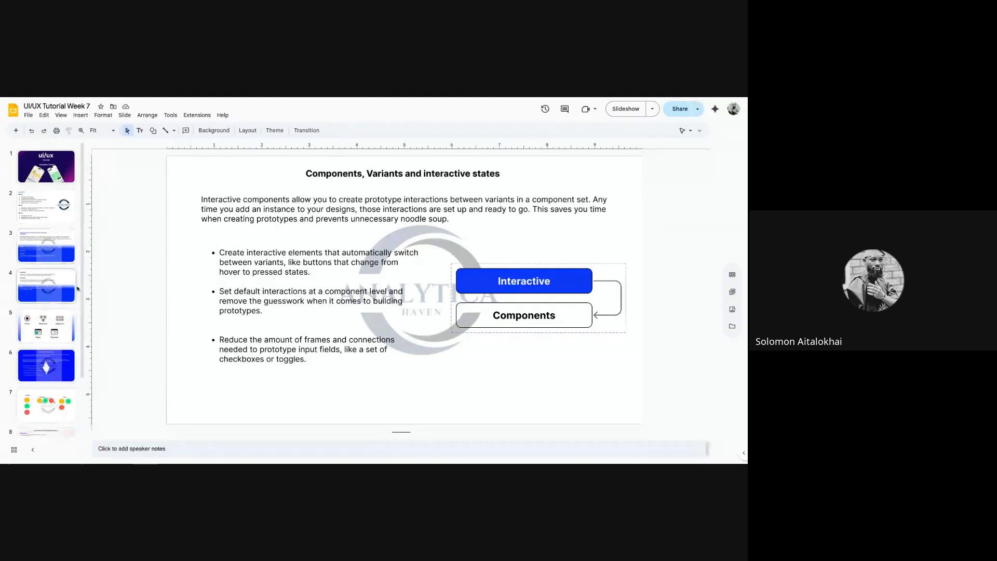
click(64, 243)
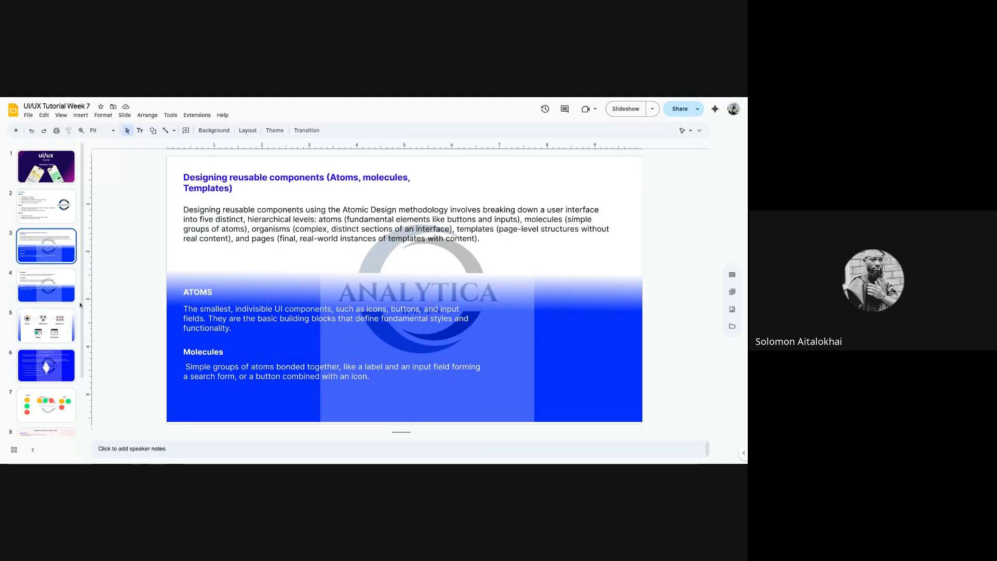
scroll(82, 335, down, 1)
click(70, 337)
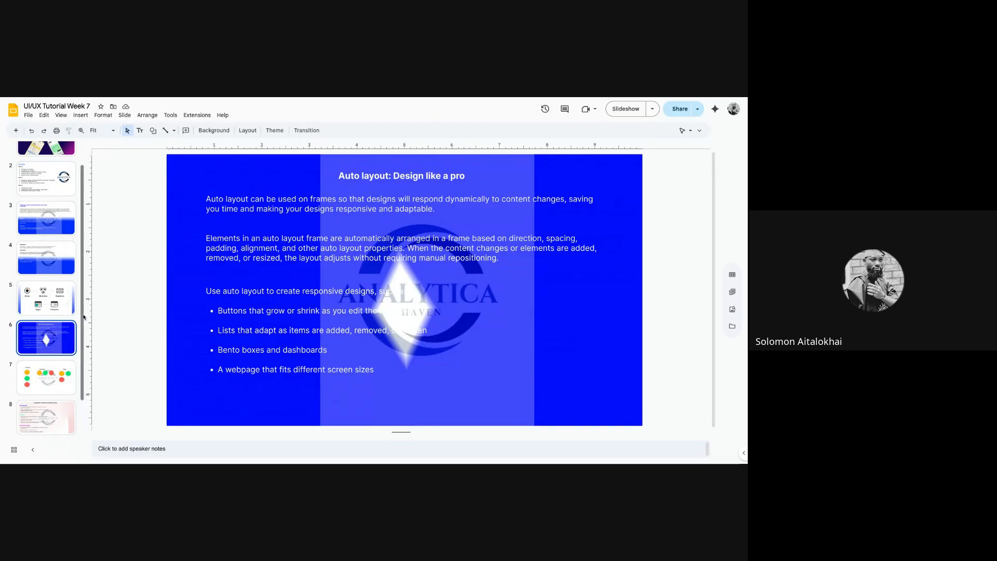
scroll(83, 322, down, 1)
click(67, 372)
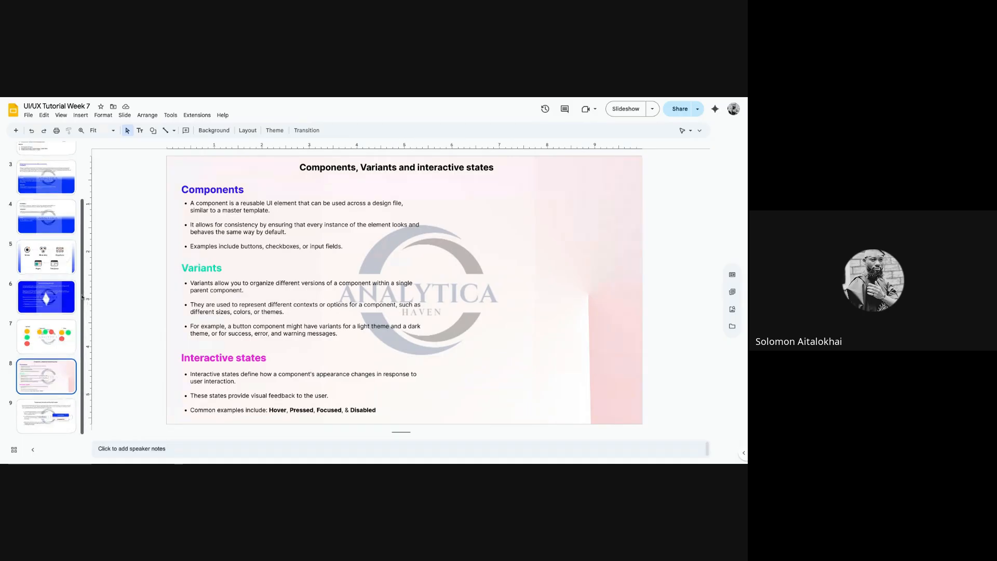
scroll(47, 291, up, 3)
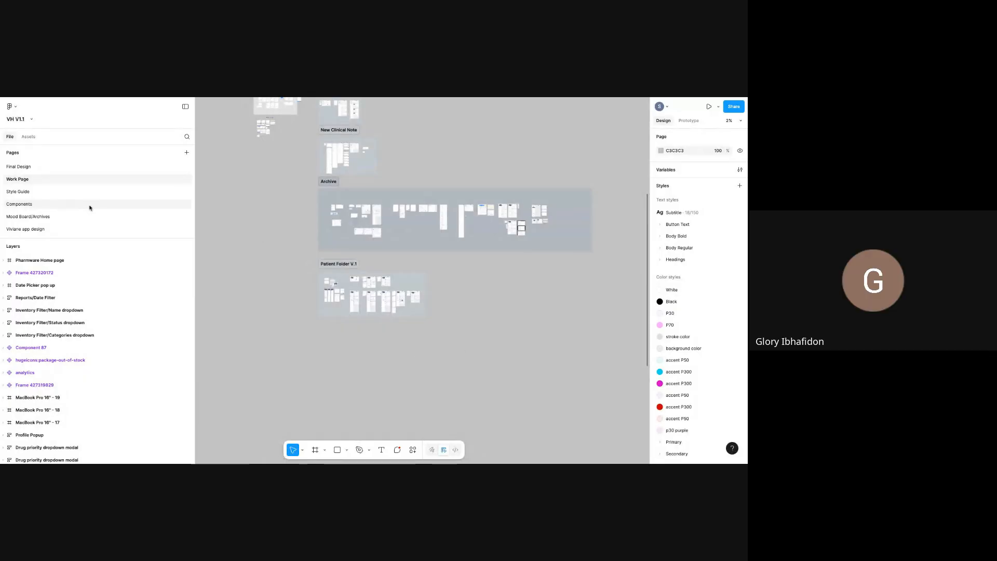
- Go through the Components page to the Viviane app design page of VH V1.1
click(21, 204)
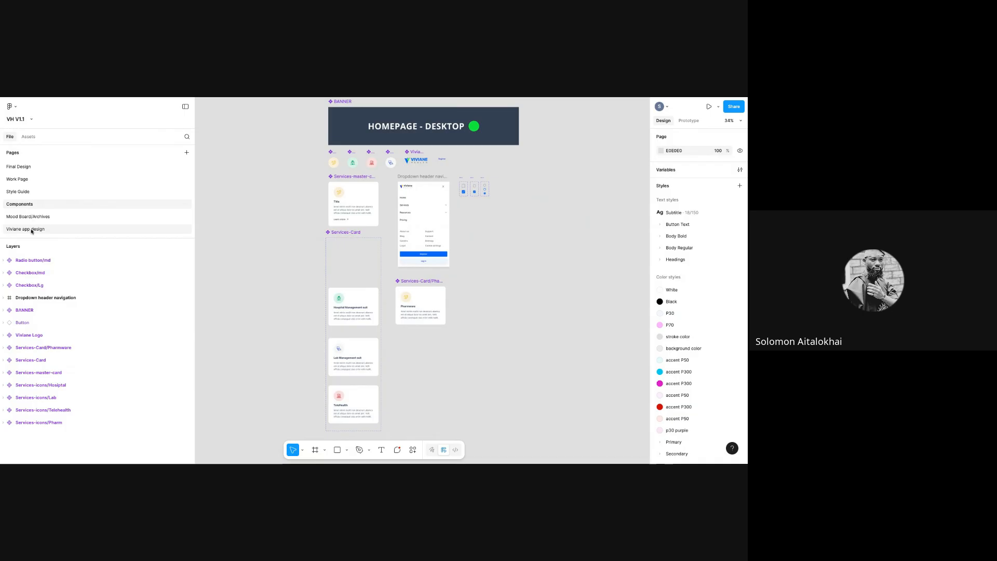
click(23, 180)
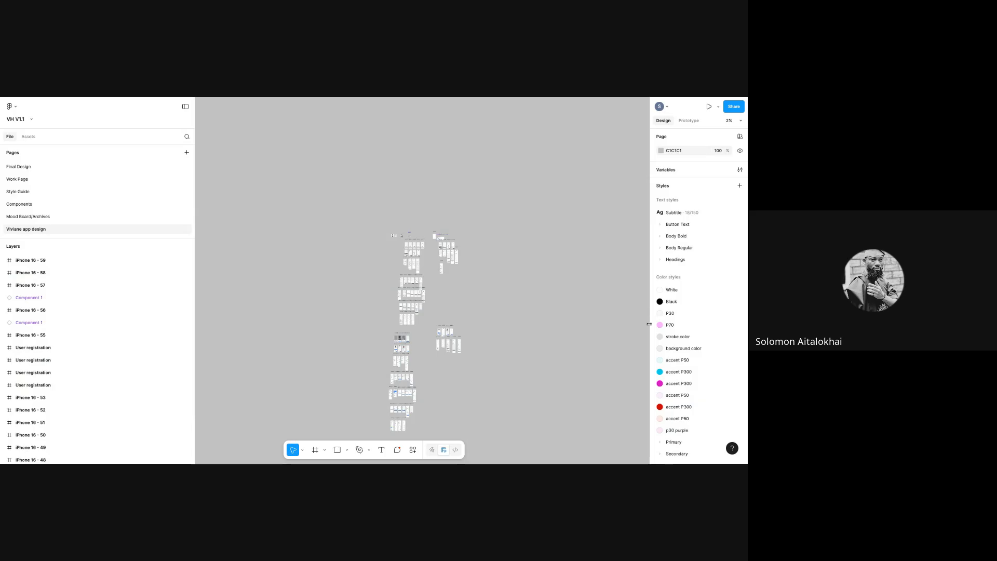
drag(586, 356, 614, 463)
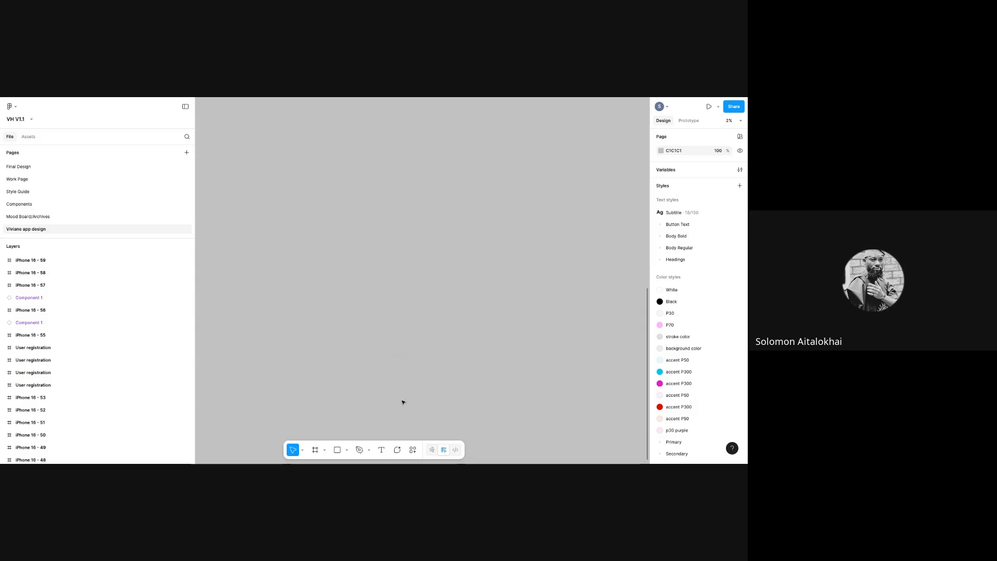
- Try the Frame tool's iPhone 16 preset, then delete that first test frame
click(317, 451)
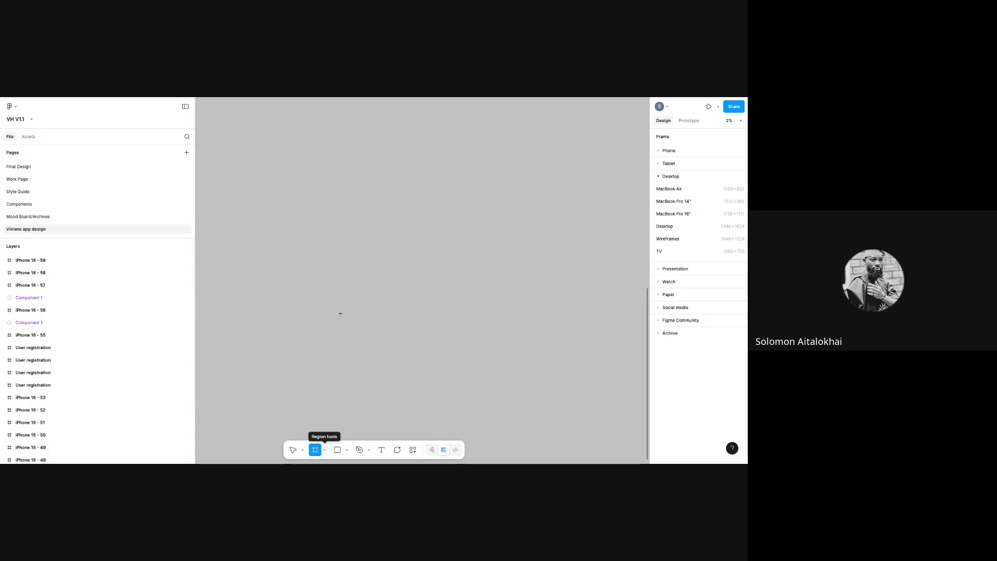
click(294, 448)
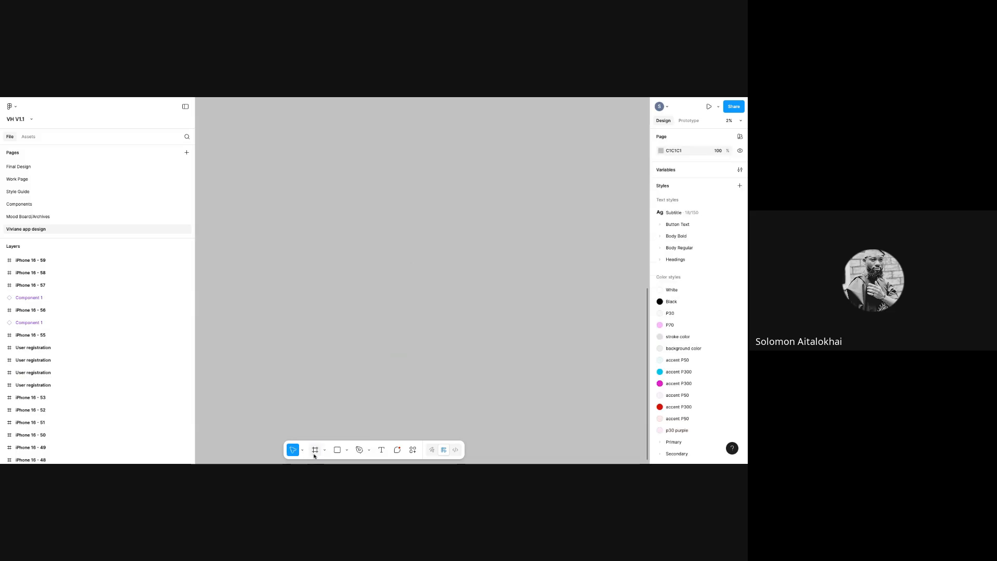
click(315, 453)
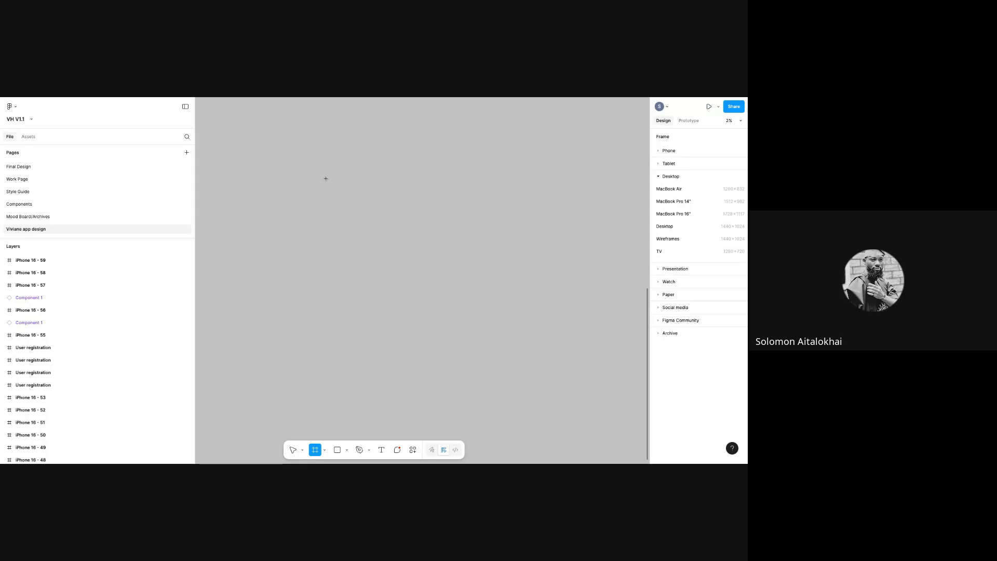
click(292, 450)
key(f)
click(668, 154)
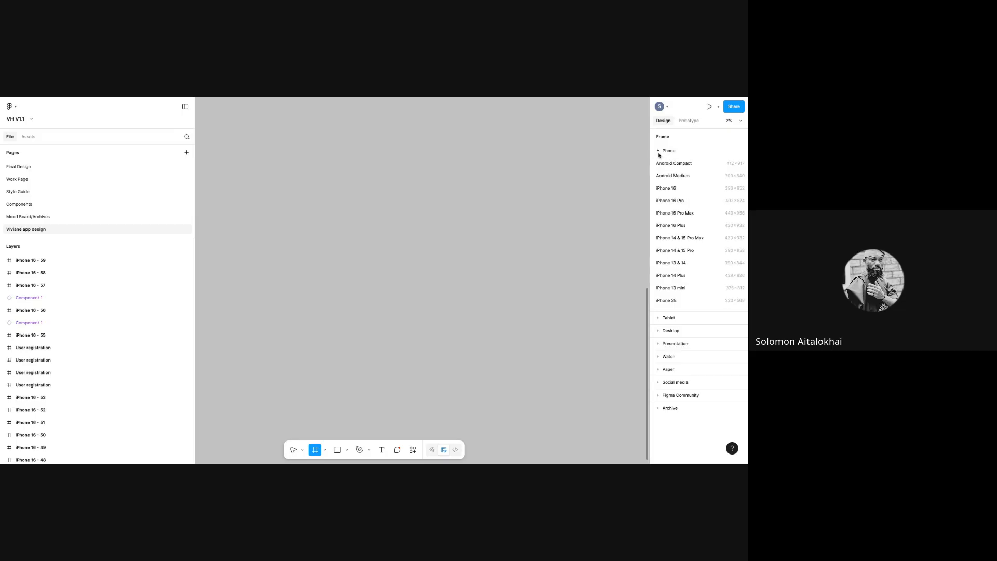
click(669, 188)
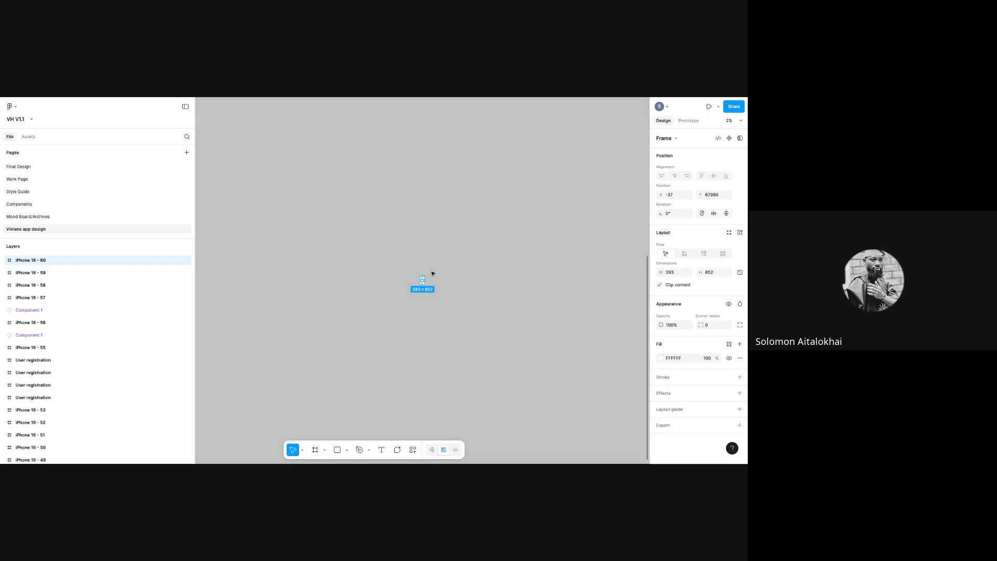
key(Delete)
- Set the canvas zoom to 100%
click(731, 120)
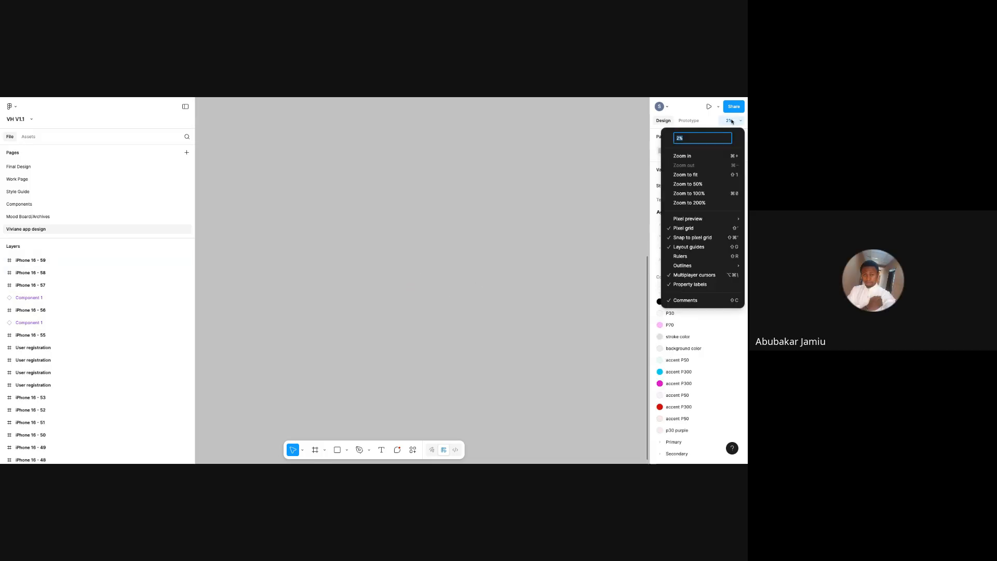
text(100)
key(Return)
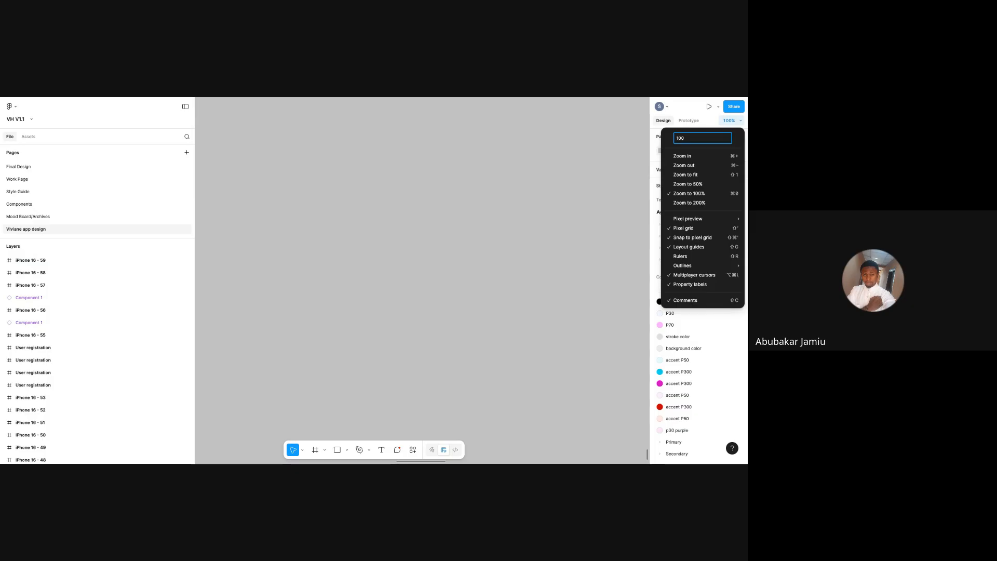
click(413, 243)
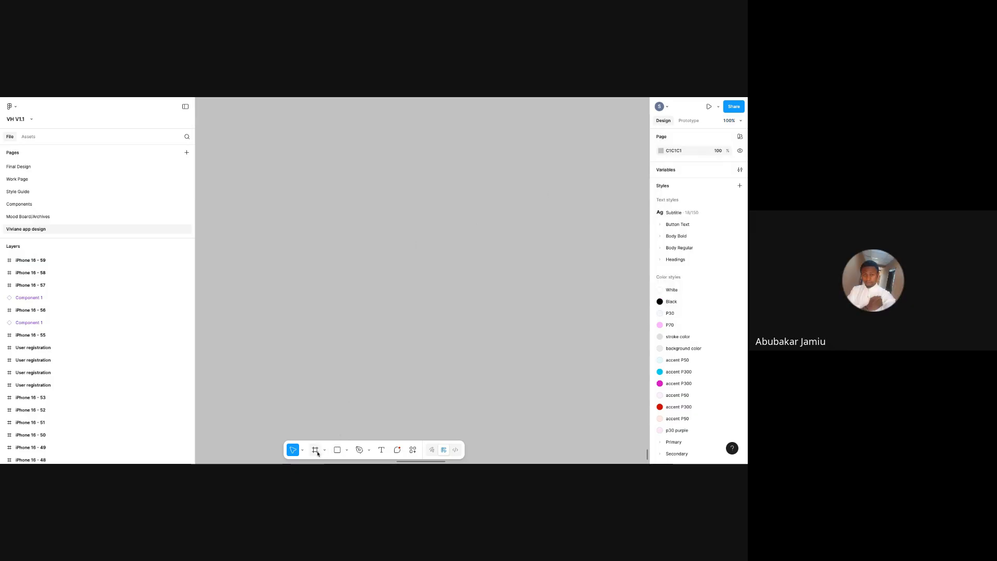
- Create a 393×852 iPhone 16 frame and move it left into view
key(f)
click(668, 152)
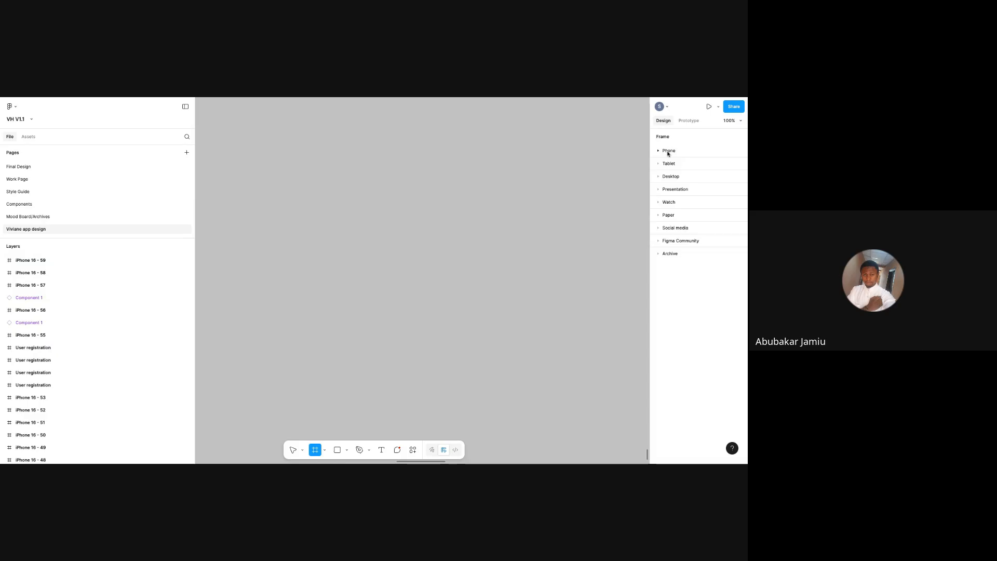
click(668, 152)
click(662, 151)
click(659, 152)
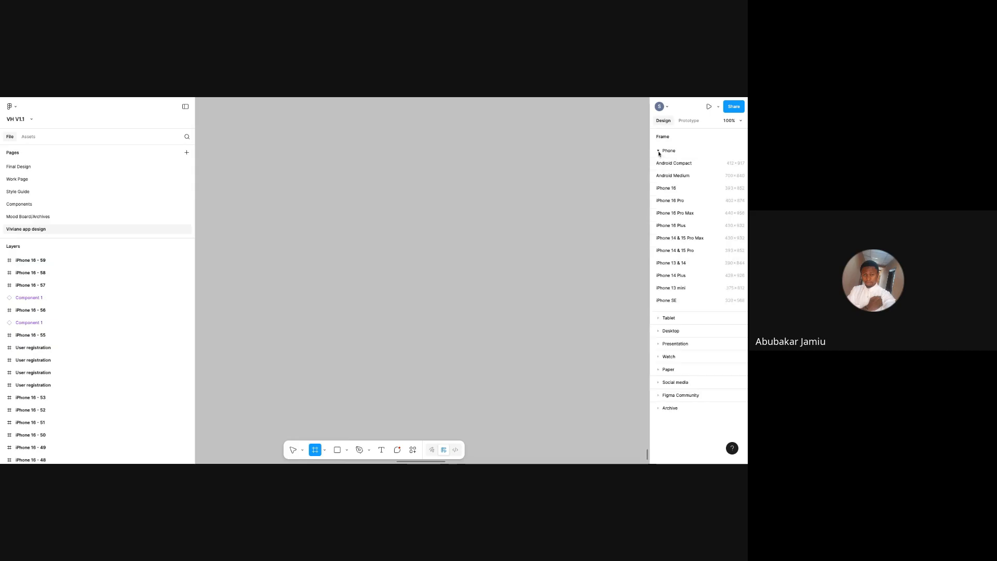
click(670, 188)
key(v)
drag(427, 247, 361, 256)
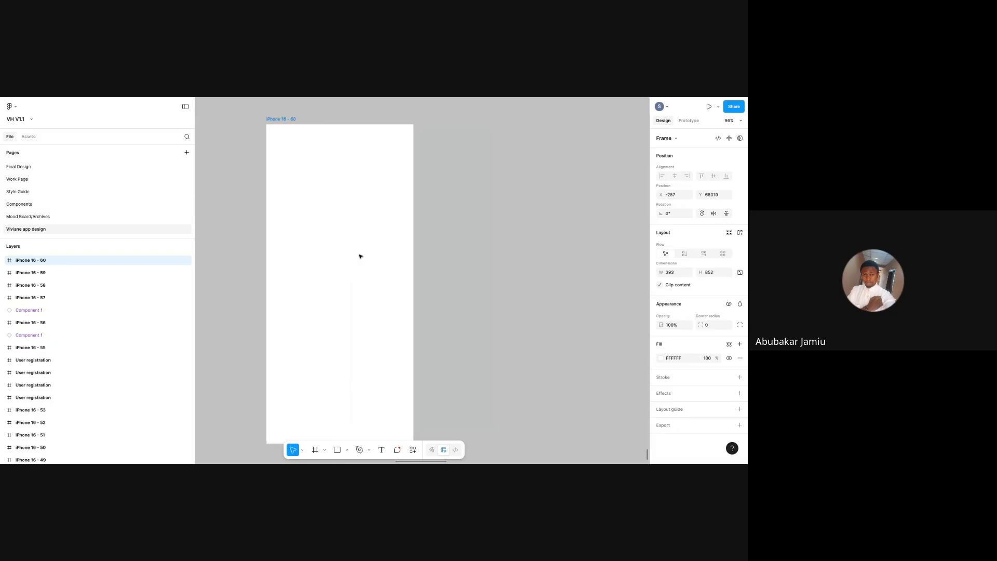
- Draw a small rectangle right of the phone frame with corner radius 8
click(521, 278)
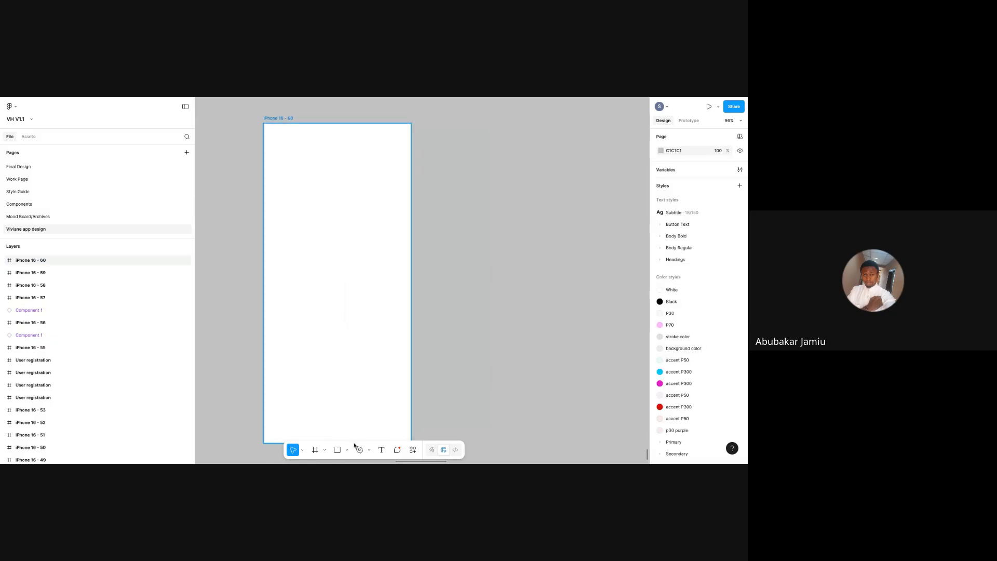
click(338, 450)
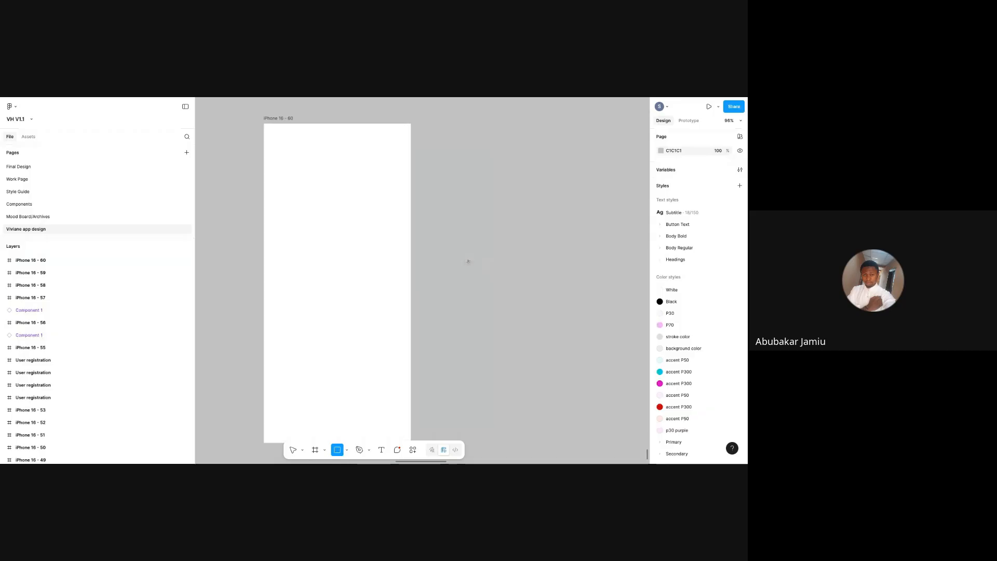
drag(468, 261, 557, 278)
click(273, 134)
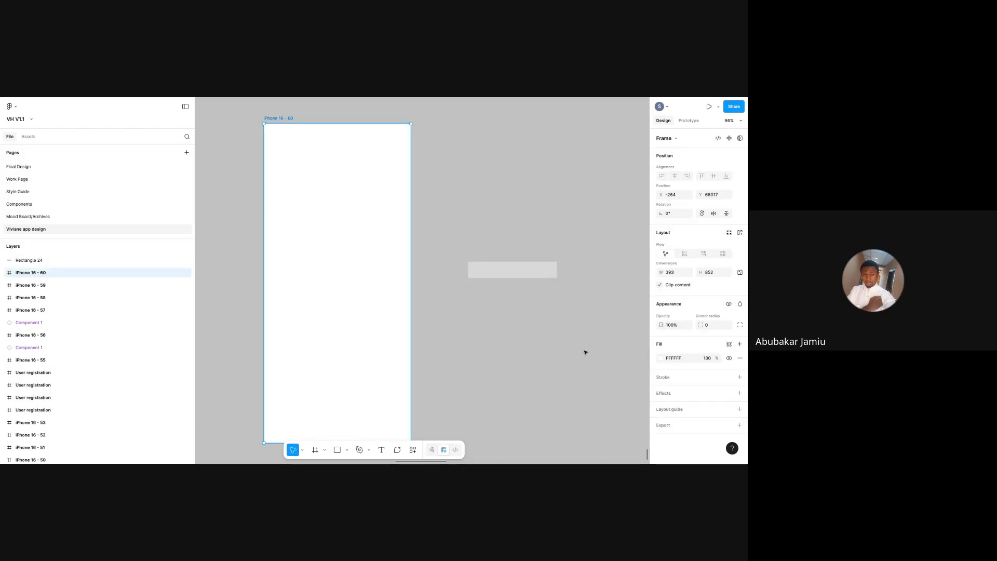
click(488, 265)
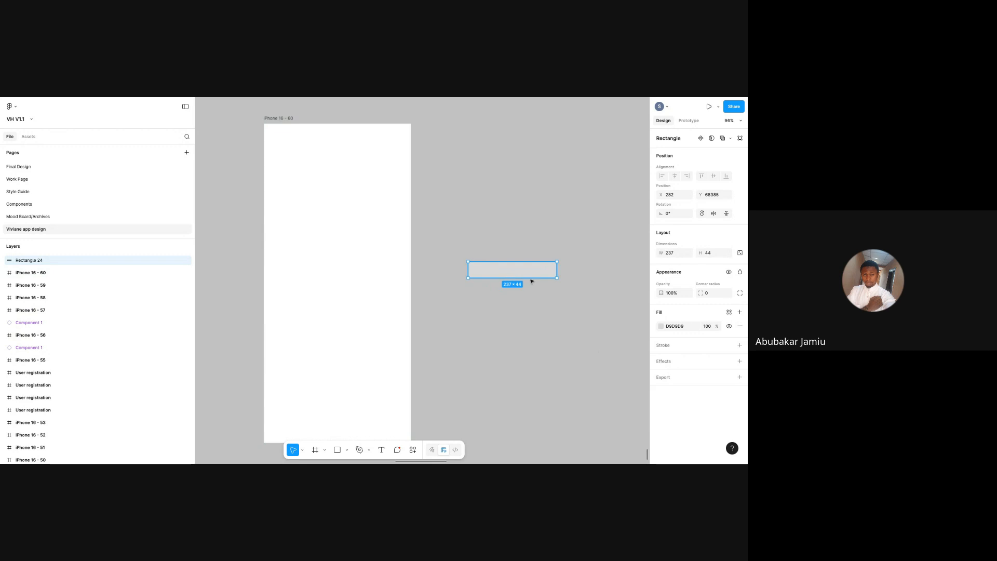
click(711, 294)
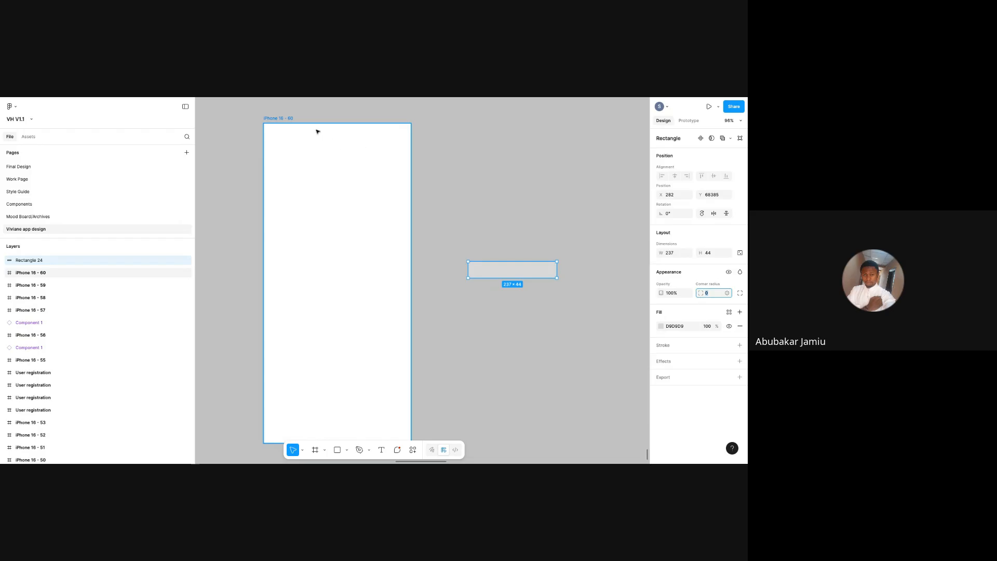
click(281, 116)
click(511, 271)
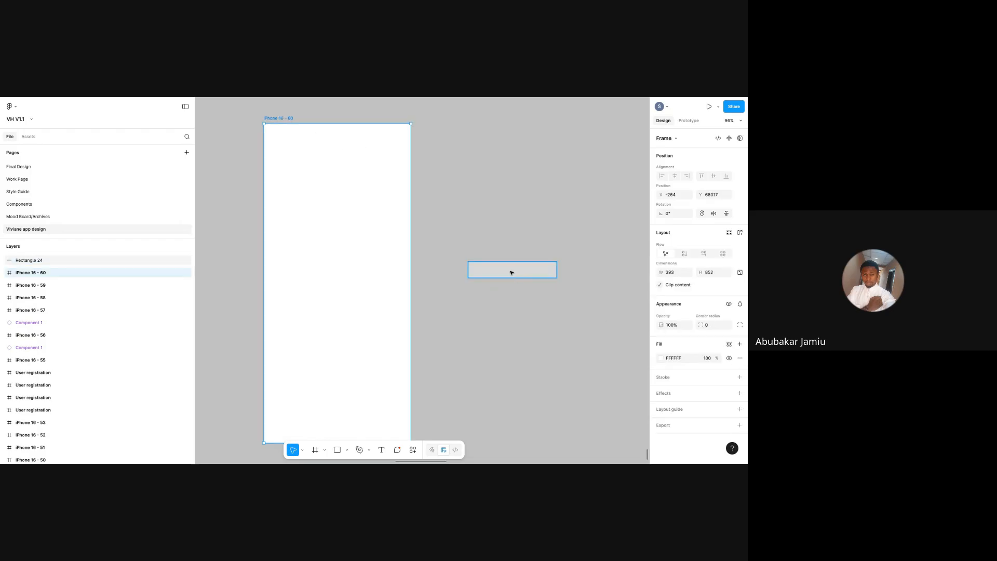
click(708, 295)
text(10)
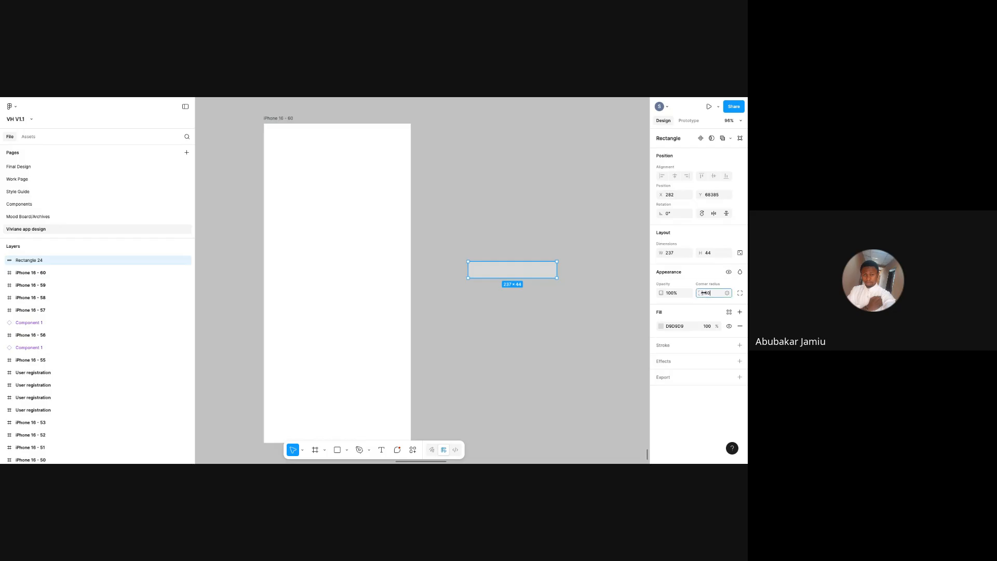
text(8)
key(Return)
- Replace the small rounded rectangle with a 268×264 rectangle beside the frame
drag(509, 276, 495, 263)
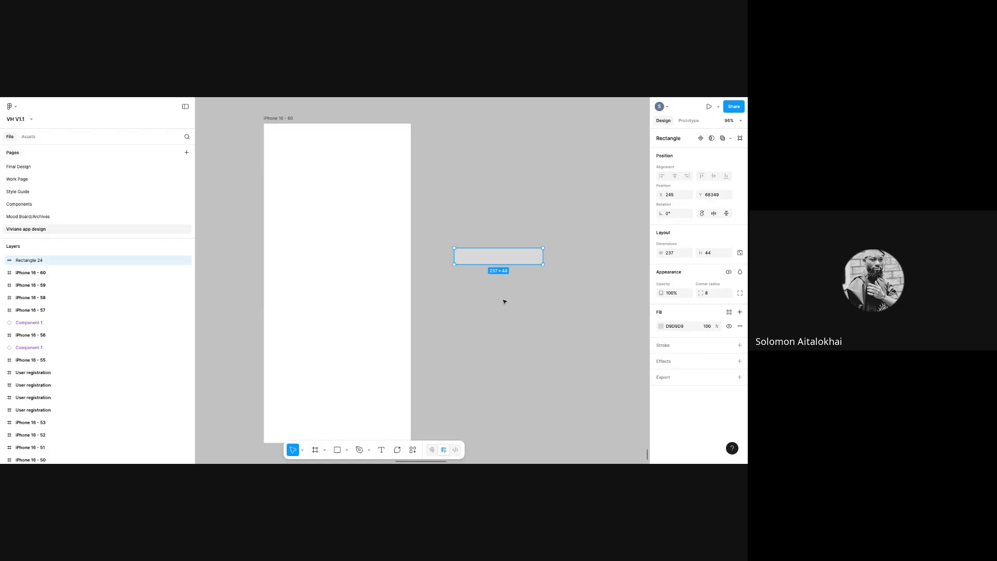
drag(485, 253, 497, 256)
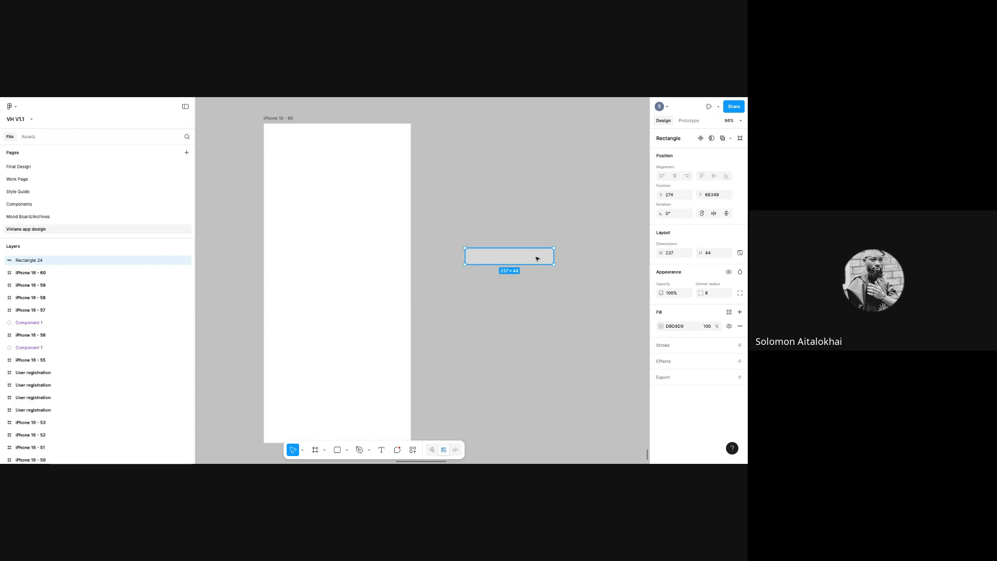
key(Delete)
click(337, 450)
mouse_move(466, 229)
mouse_down()
mouse_move(543, 329)
mouse_move(567, 328)
mouse_up()
- Add the text 'this is a text' and place it below the grey square
key(t)
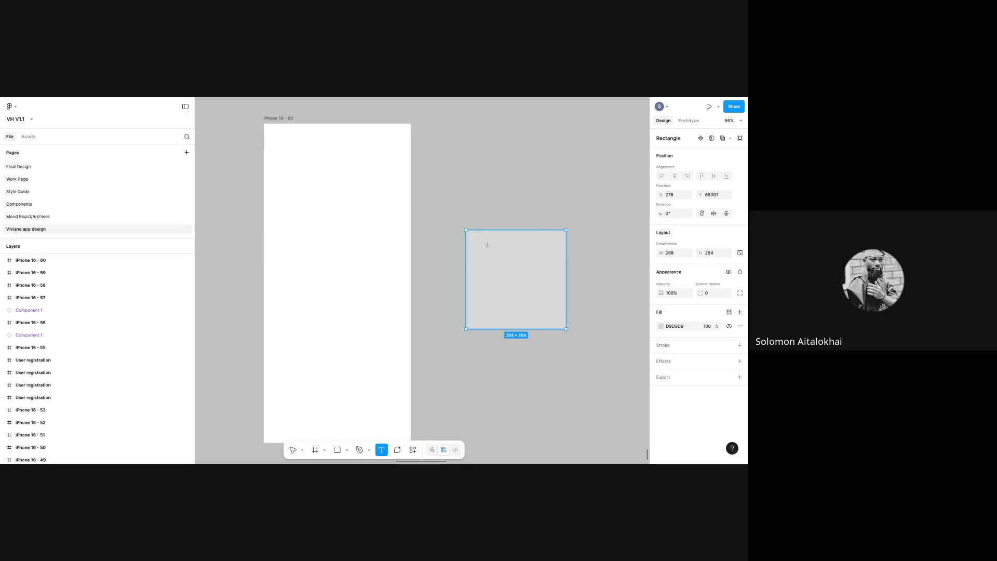
click(488, 245)
text(this is a text)
key(Escape)
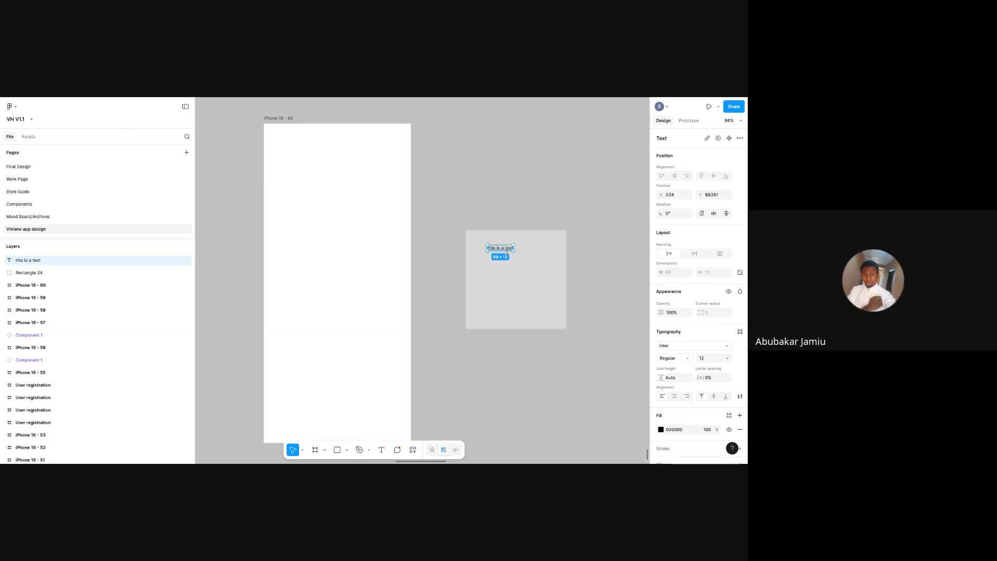
drag(500, 248, 501, 366)
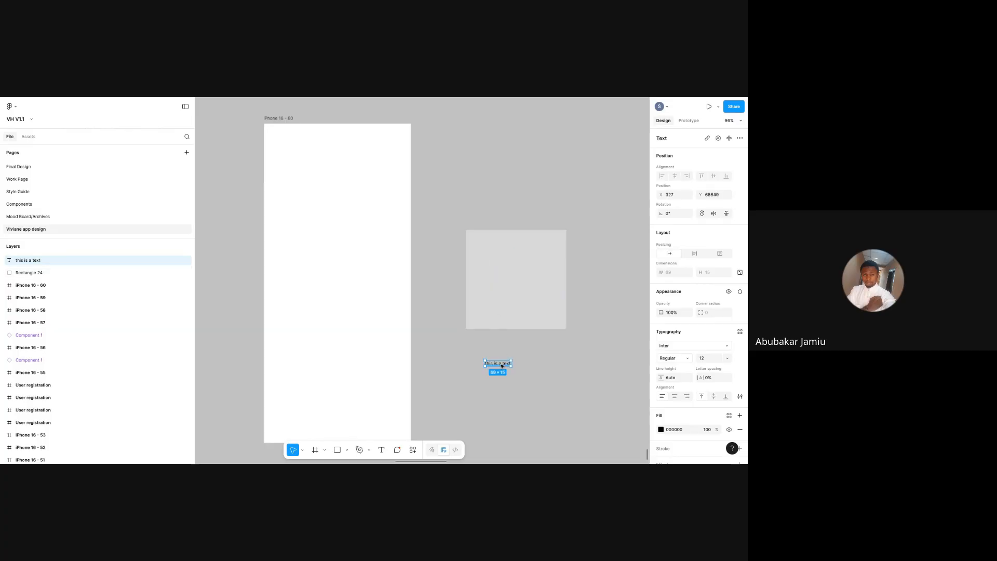
click(505, 303)
click(494, 365)
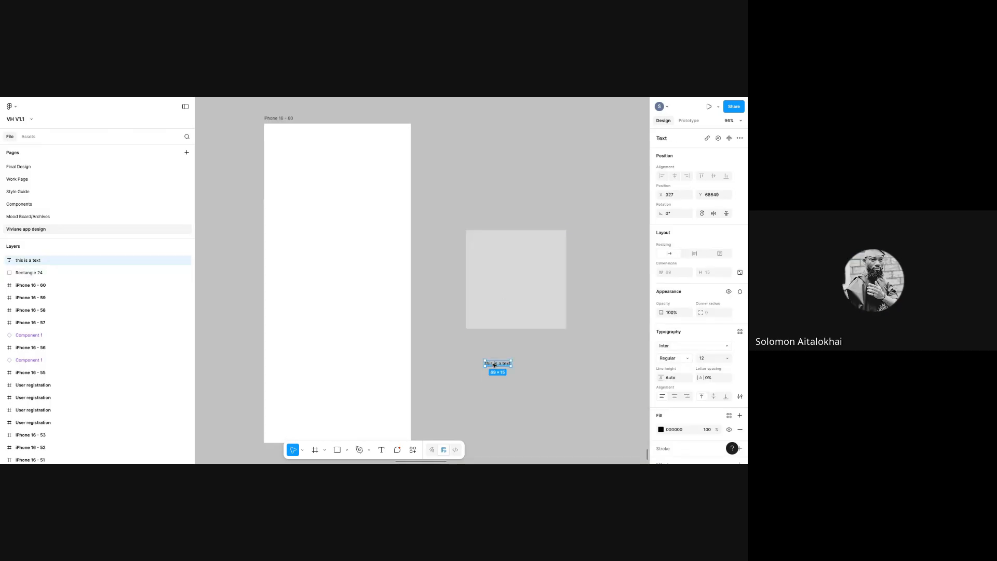
drag(494, 364, 515, 364)
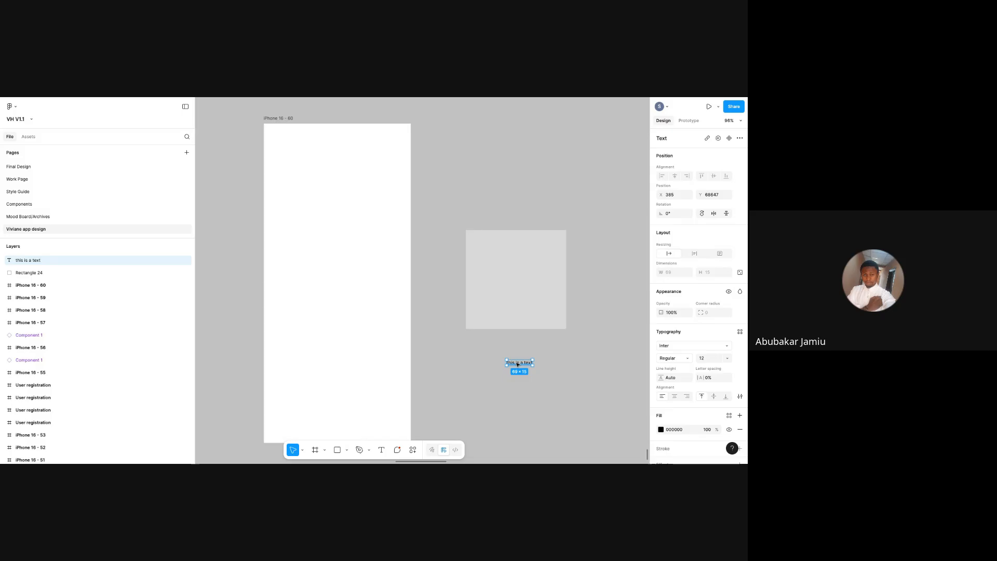
click(521, 303)
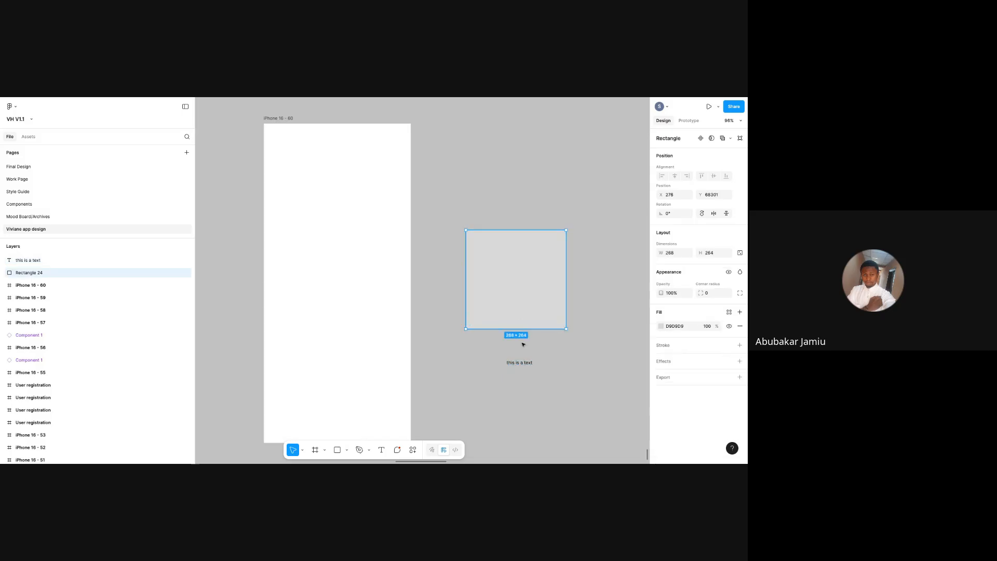
click(524, 363)
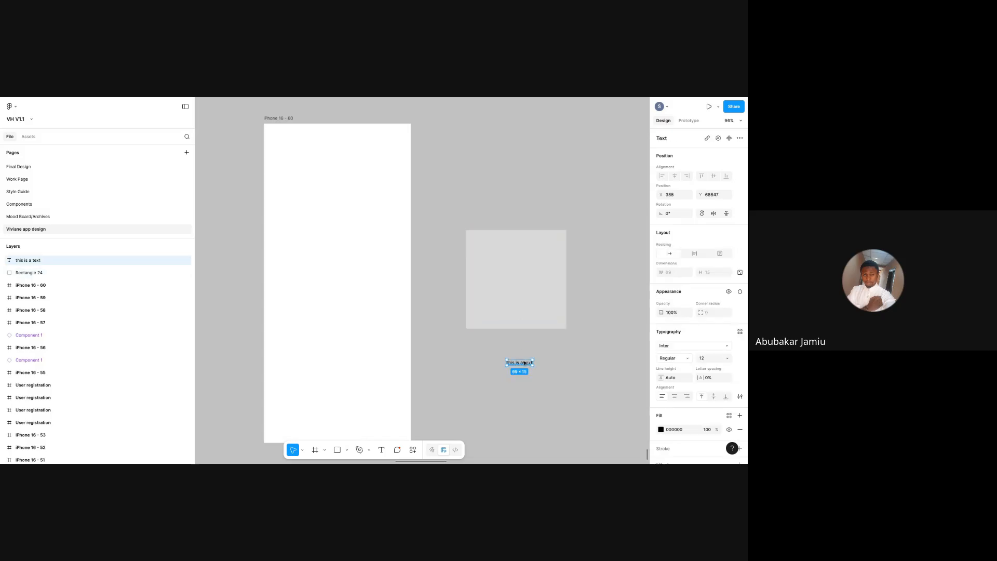
- Apply the Body Bold/BB Extra Large style to the text and tuck it under the square
click(740, 331)
click(607, 430)
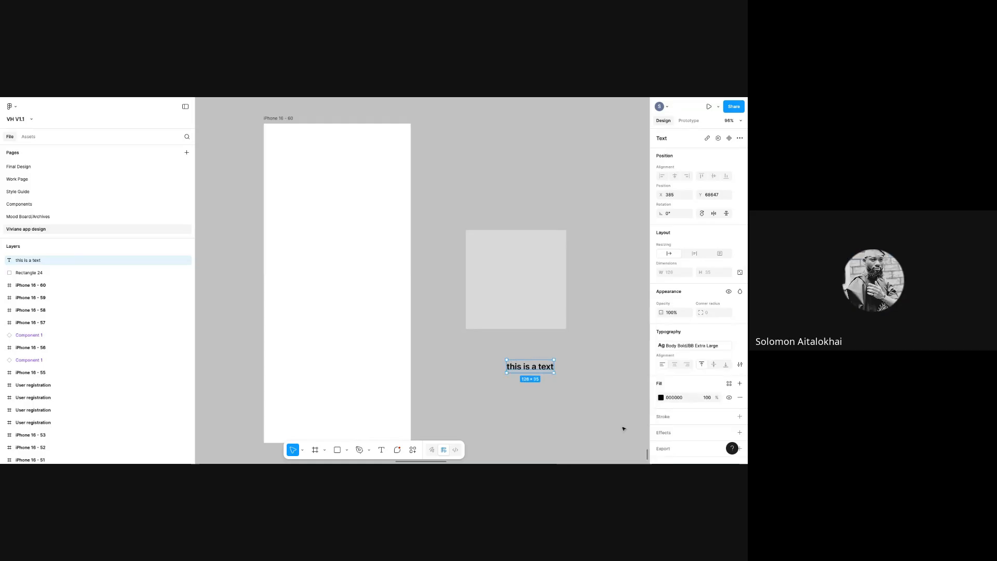
drag(540, 370, 537, 355)
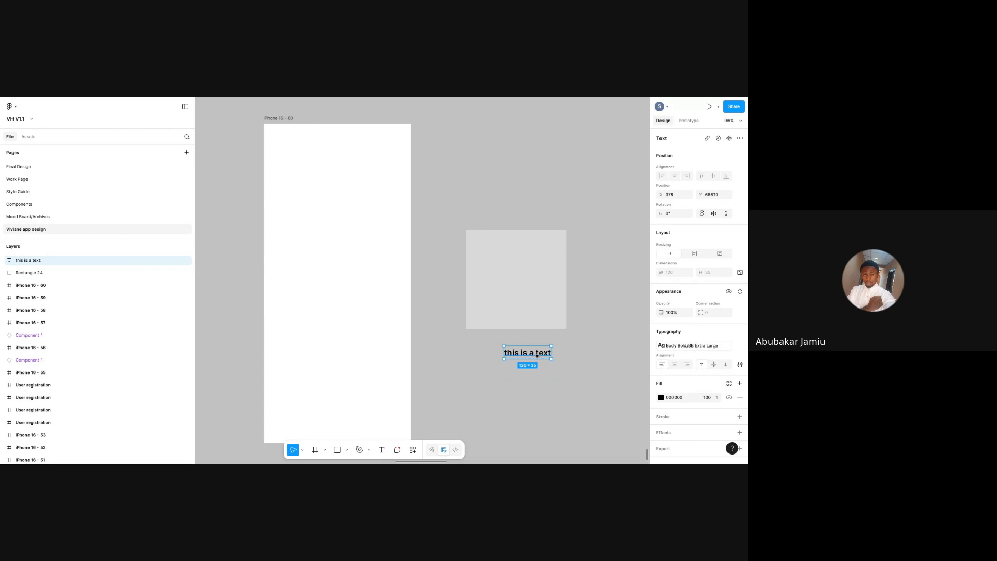
click(526, 322)
click(522, 353)
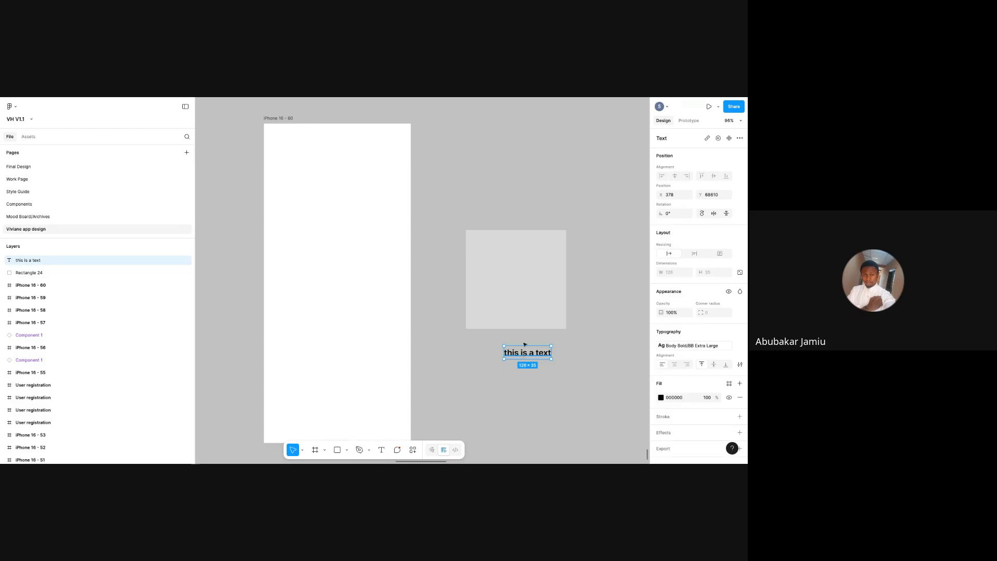
click(524, 321)
click(709, 295)
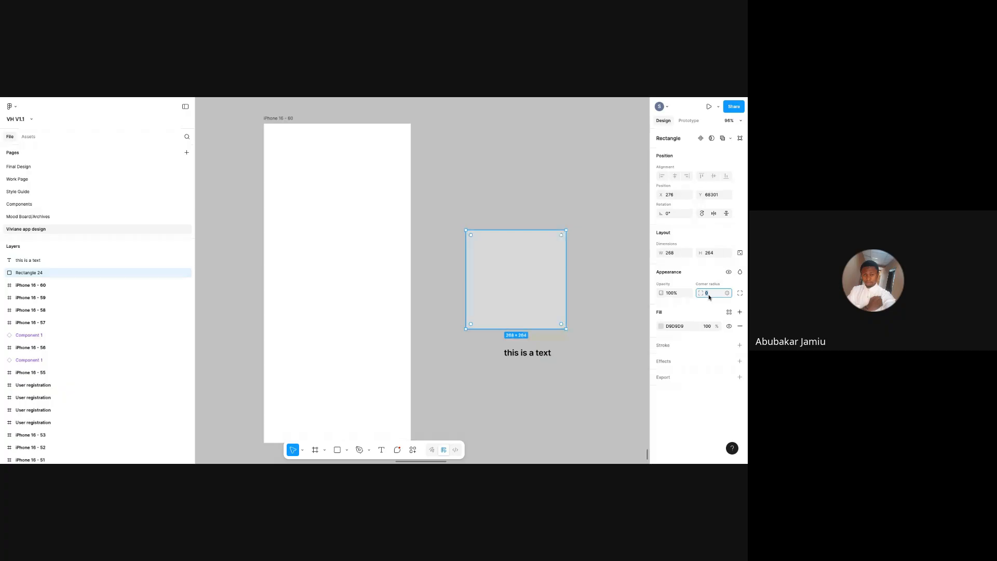
- Give iPhone 16 - 60 a 4-column layout guide with 16 px margins and 20 px gutters
click(290, 118)
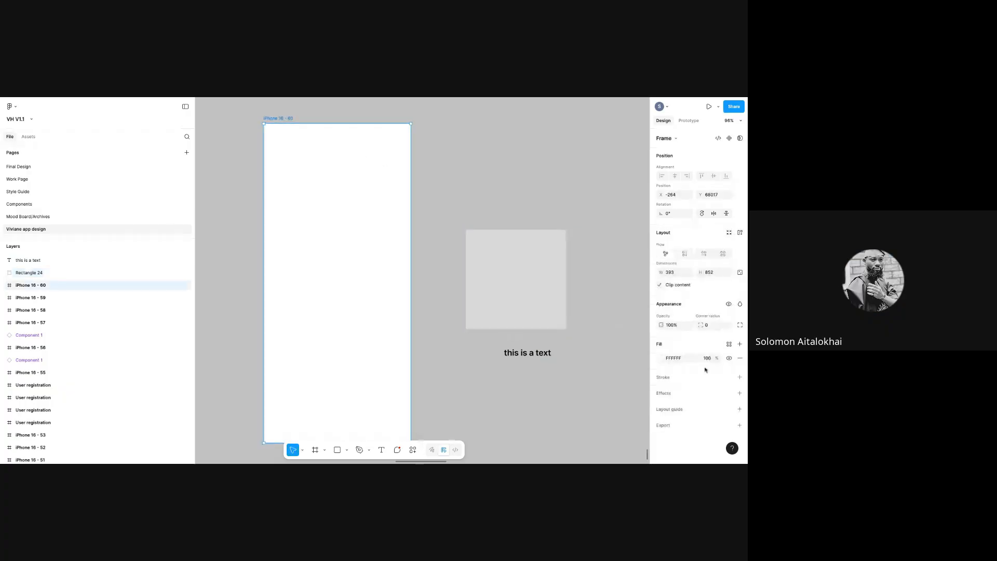
click(729, 409)
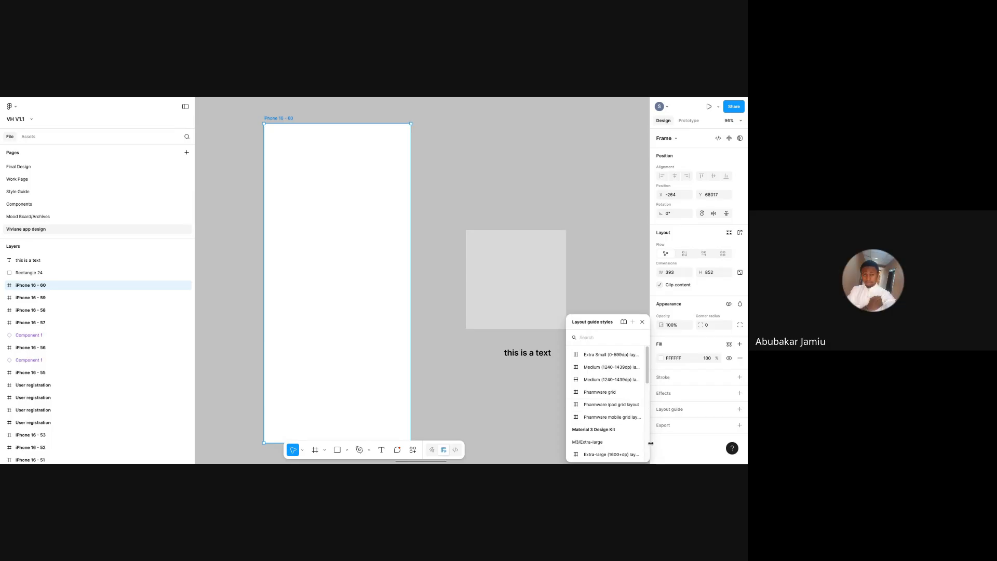
click(739, 409)
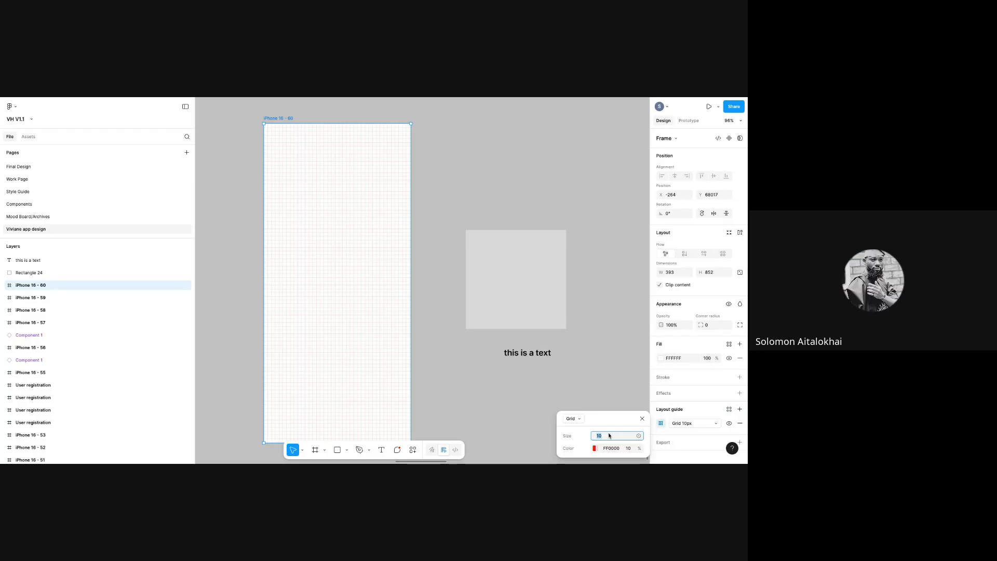
click(573, 418)
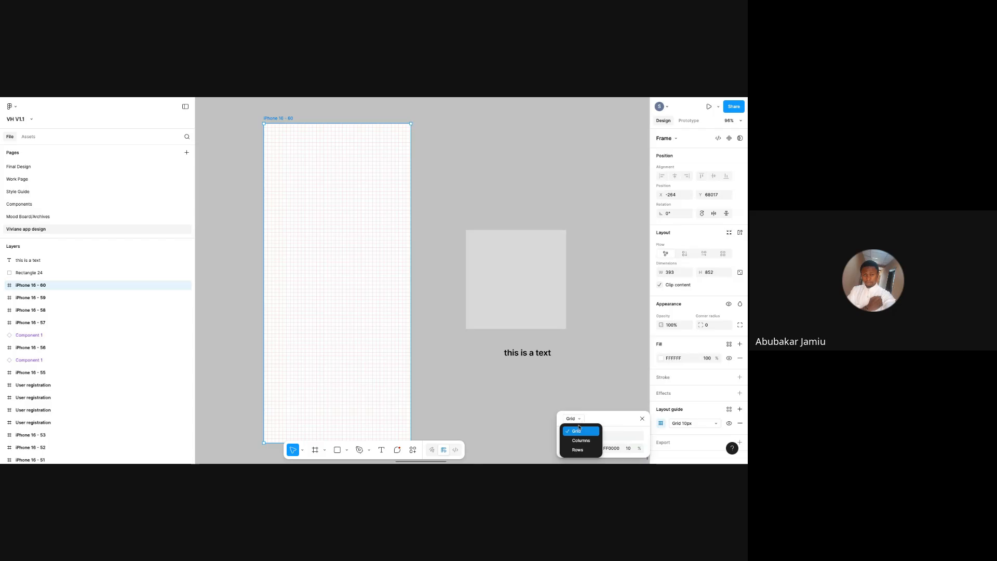
click(602, 423)
text(4)
click(603, 438)
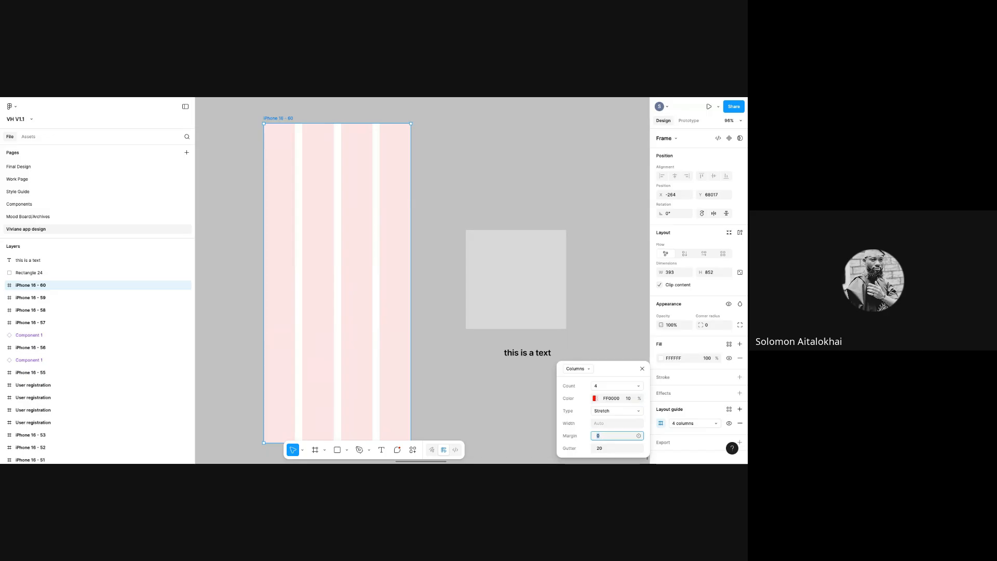
text(16)
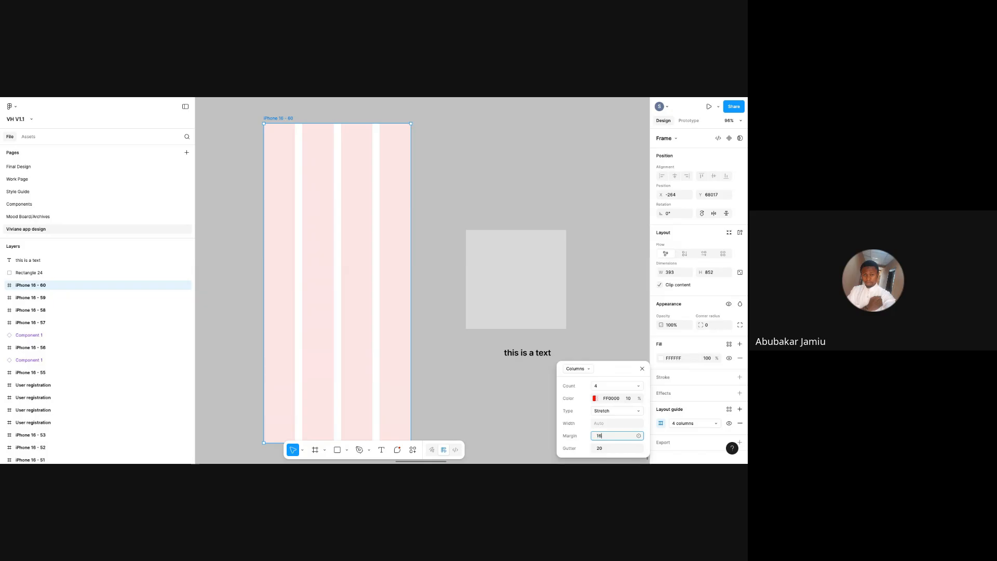
key(Return)
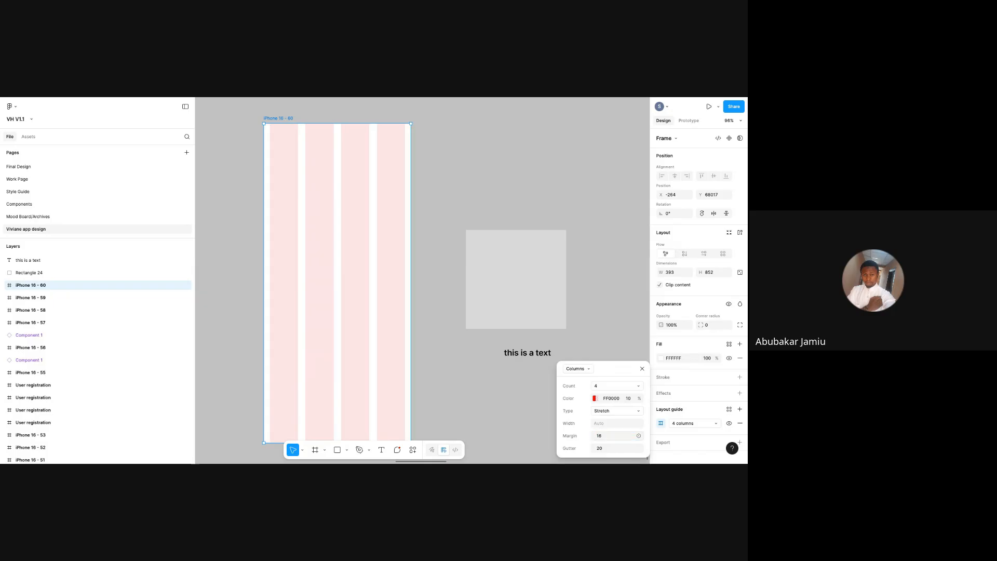
click(449, 342)
click(496, 303)
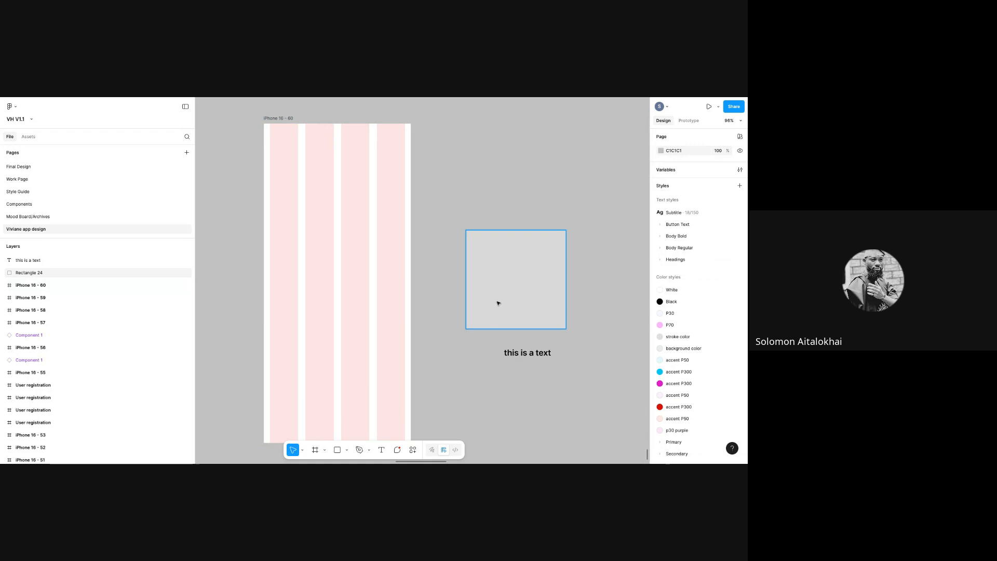
click(529, 353)
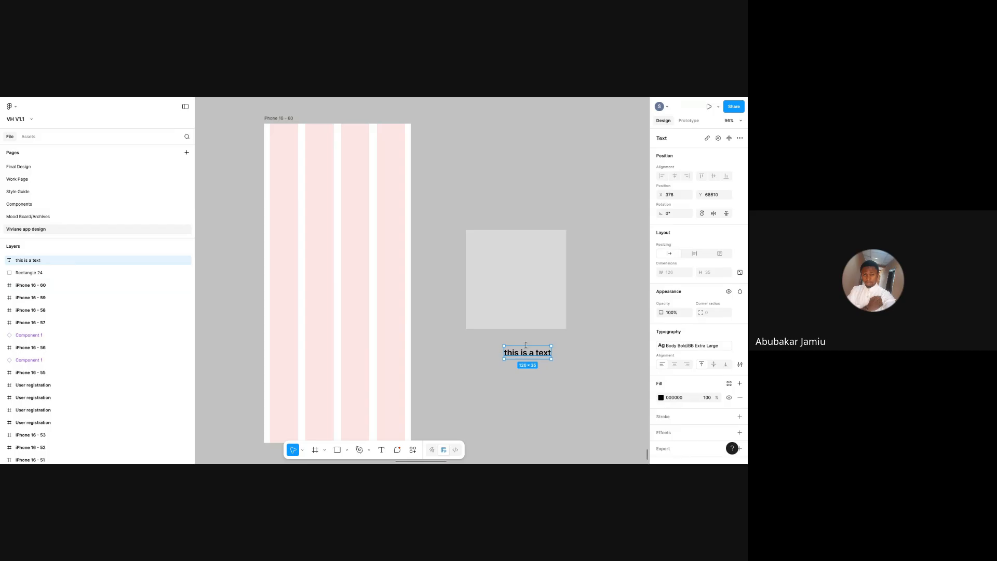
click(520, 317)
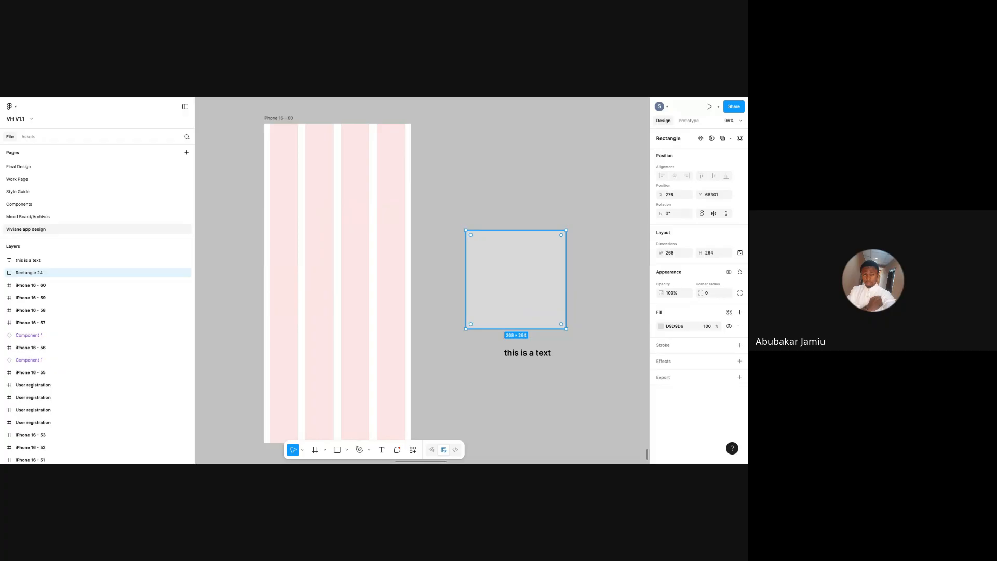
- Move the grey rectangle into the iPhone frame and stretch it between the 16 px margins
drag(522, 310, 499, 309)
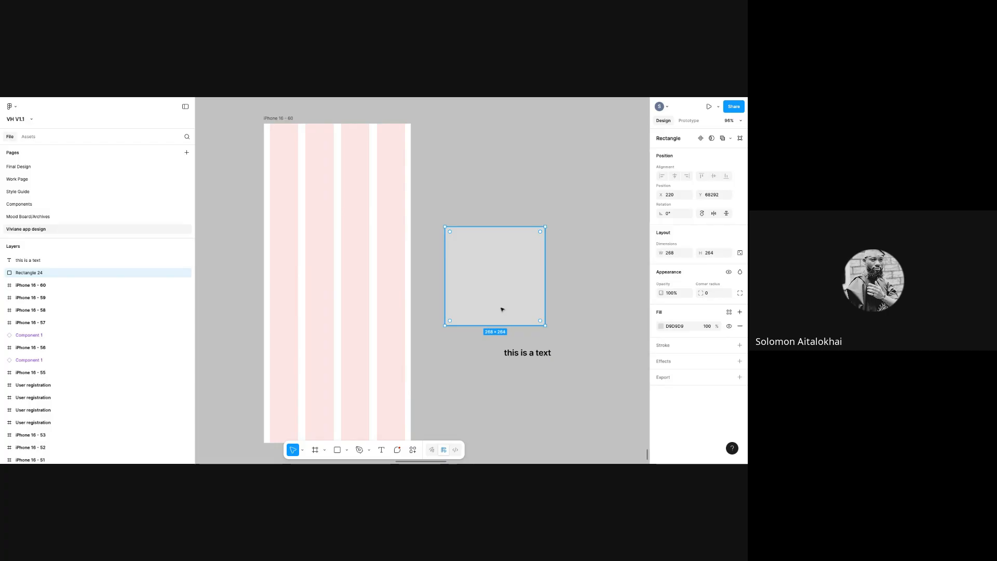
drag(501, 310, 345, 289)
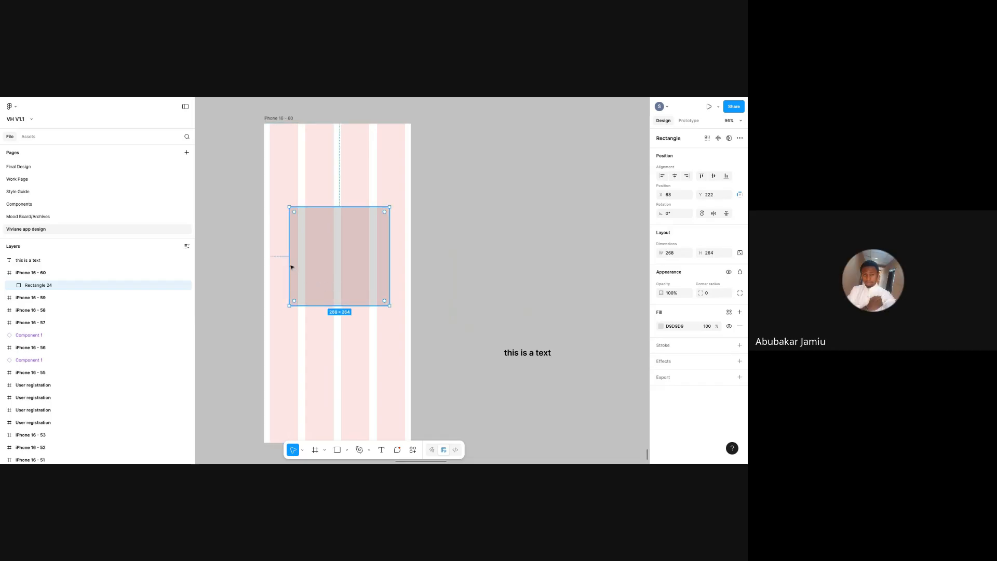
drag(289, 267, 270, 263)
mouse_move(389, 261)
mouse_down()
mouse_move(413, 263)
mouse_move(404, 262)
mouse_up()
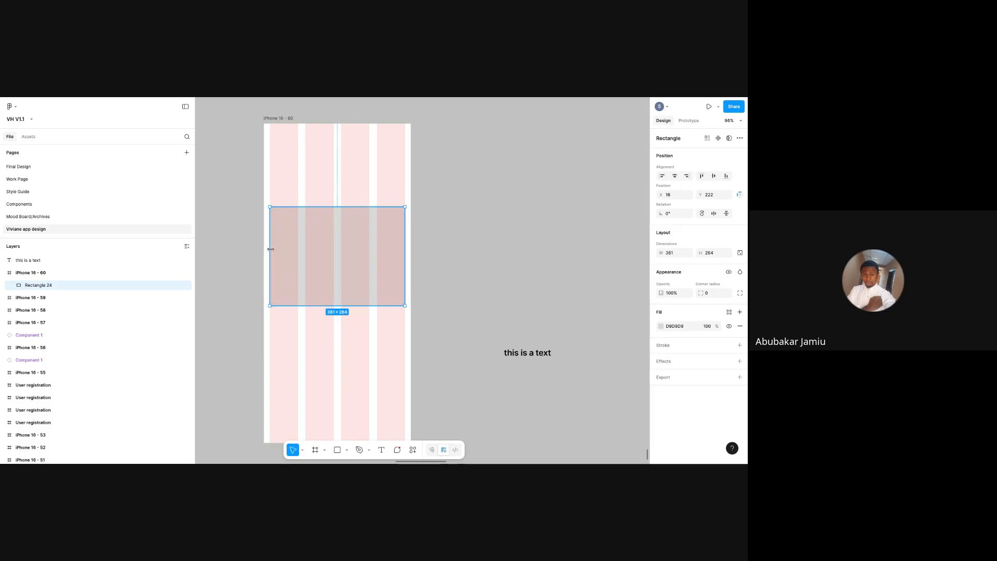
drag(260, 249, 263, 249)
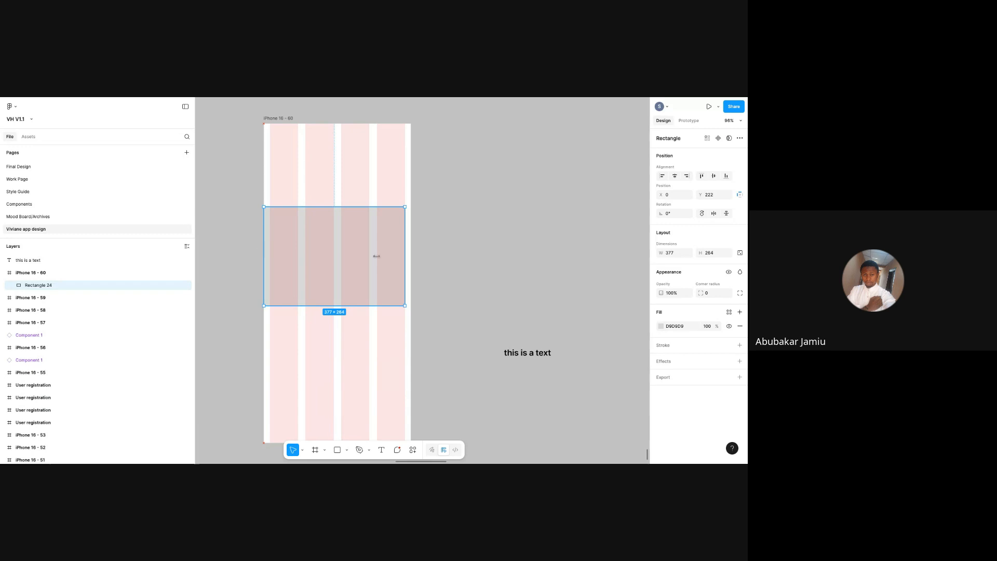
drag(405, 254, 412, 253)
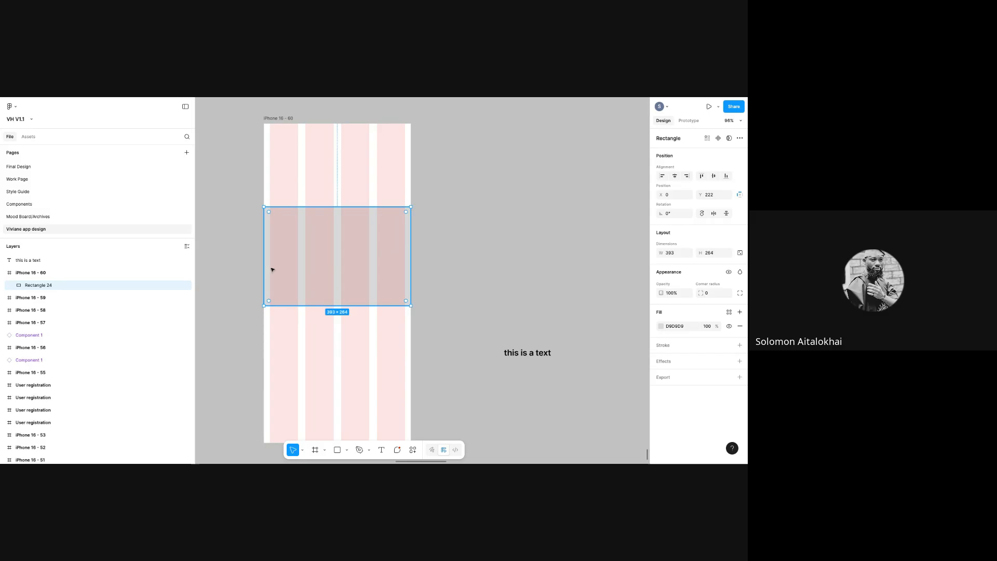
drag(264, 262, 269, 263)
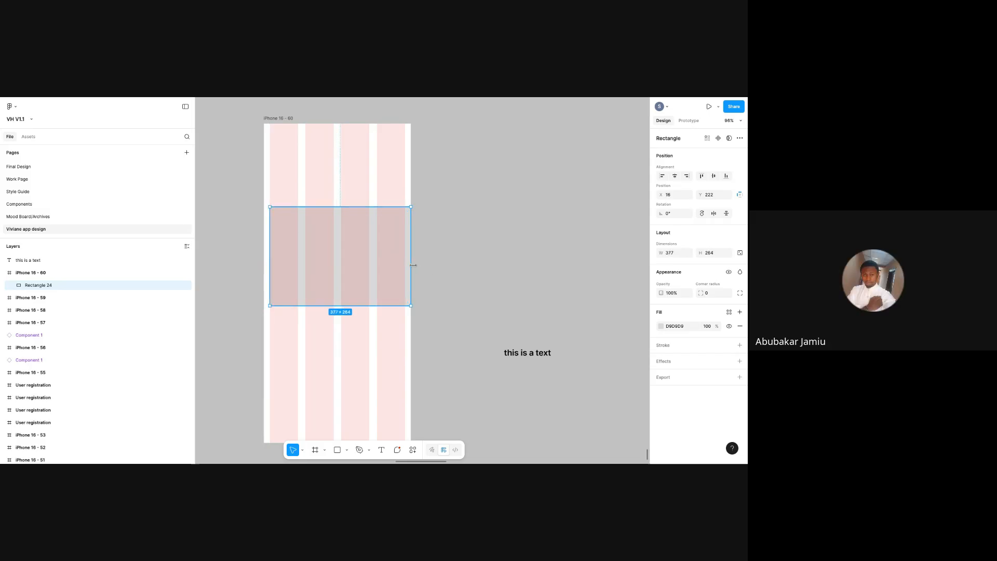
drag(409, 265, 404, 264)
- Extend the rectangle's bottom edge slightly and drag the text label onto it
click(473, 275)
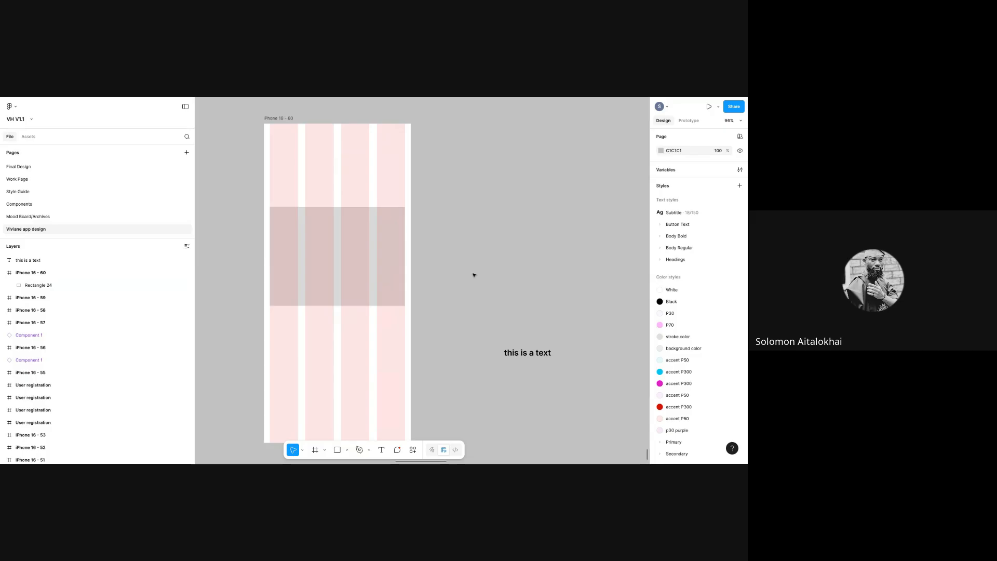
click(300, 269)
drag(368, 306, 368, 312)
click(518, 350)
drag(517, 350, 344, 231)
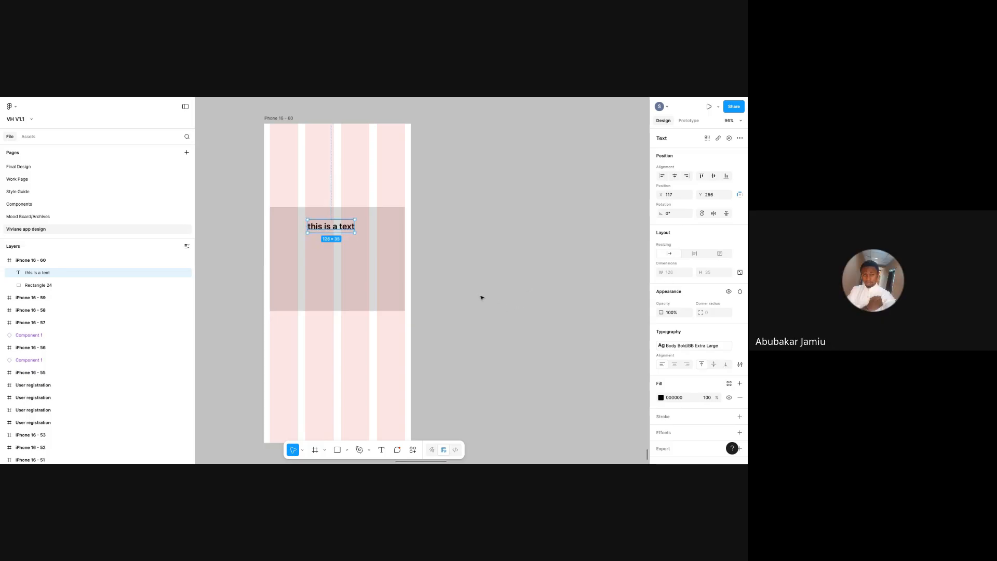
- Nudge rectangle and text, stack the text below Rectangle 24, and place it at X 133, Y 307
click(352, 273)
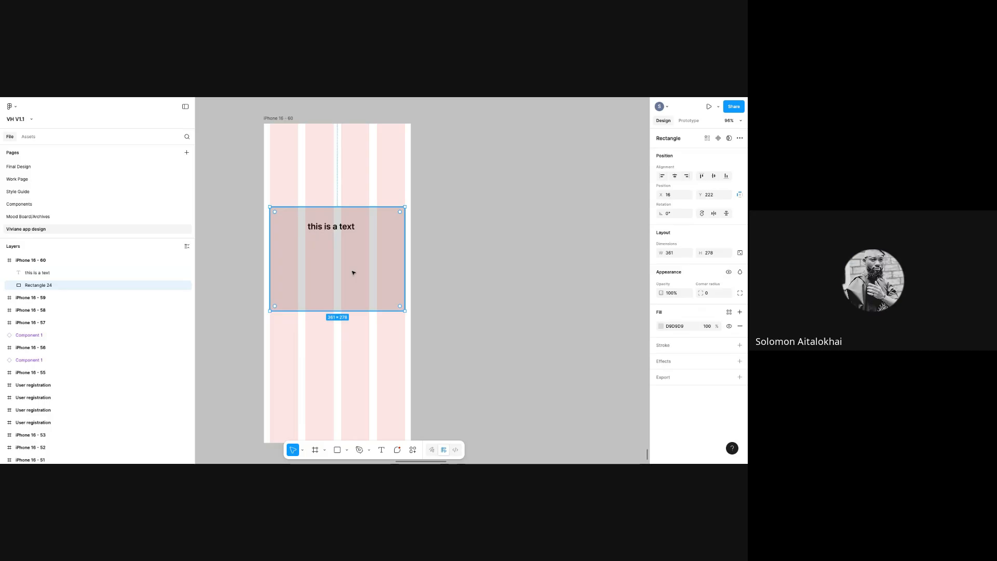
mouse_move(351, 274)
mouse_down()
mouse_move(358, 320)
mouse_move(348, 303)
mouse_move(355, 310)
mouse_move(354, 268)
mouse_up()
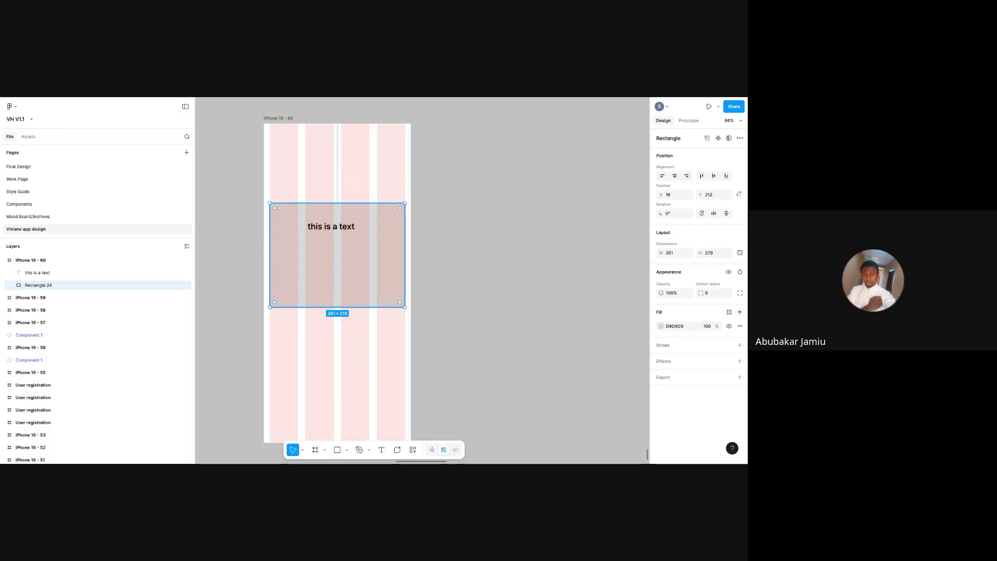
click(337, 228)
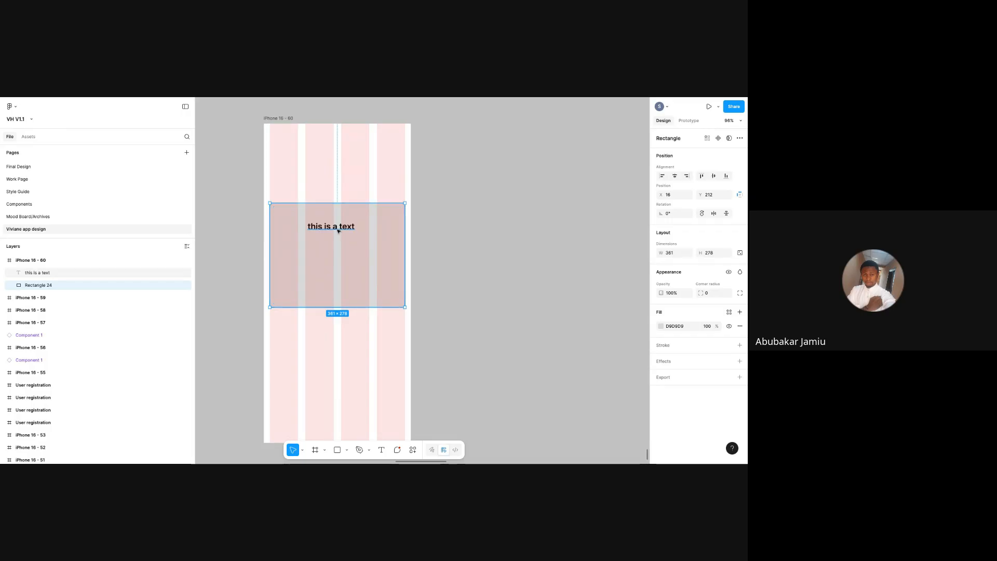
mouse_move(340, 231)
mouse_down()
mouse_move(347, 252)
mouse_move(338, 250)
mouse_move(340, 232)
mouse_move(334, 237)
mouse_move(481, 283)
mouse_move(512, 283)
mouse_move(329, 237)
mouse_move(341, 184)
mouse_move(323, 230)
mouse_move(334, 241)
mouse_up()
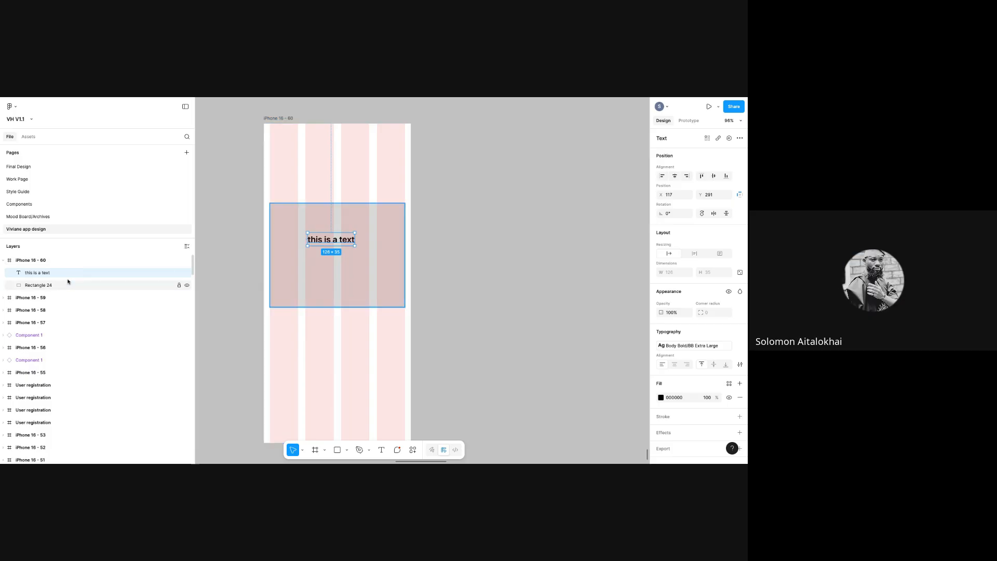
drag(64, 273, 61, 291)
mouse_move(330, 241)
mouse_down()
mouse_move(343, 258)
mouse_move(336, 247)
mouse_up()
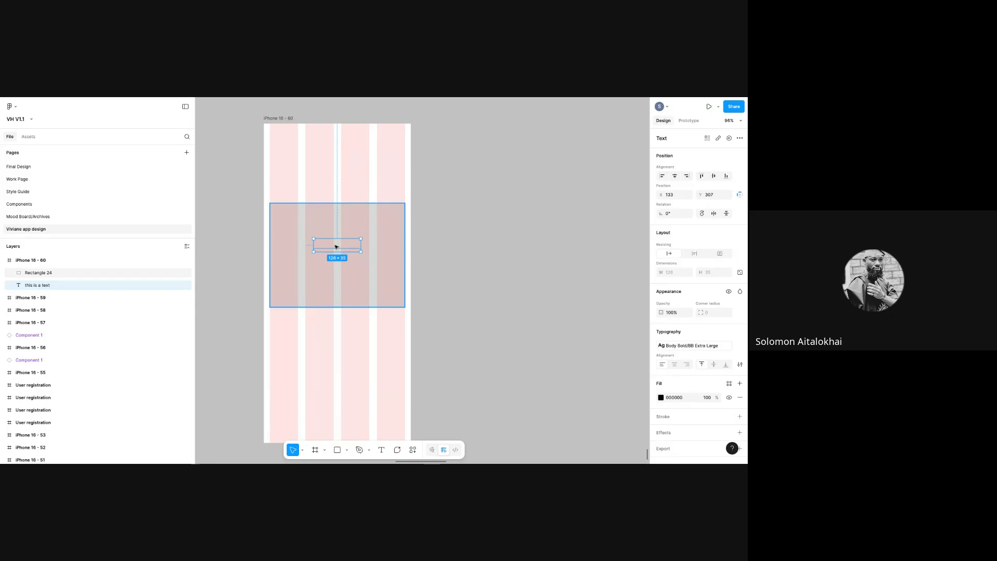
- Try Bring to front and Send to back, then restack the text above the rectangle
right_click(336, 246)
mouse_move(348, 266)
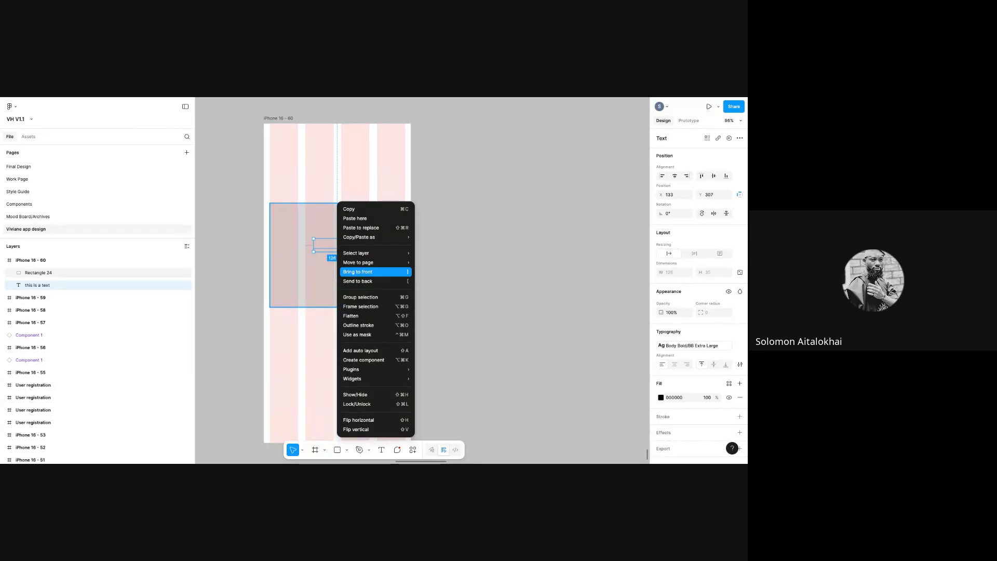
click(359, 272)
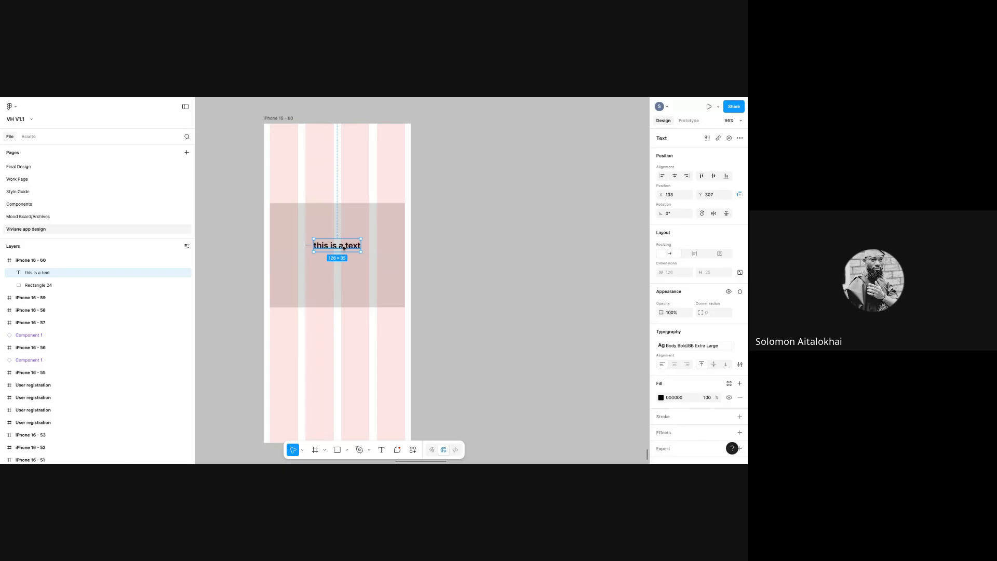
right_click(344, 245)
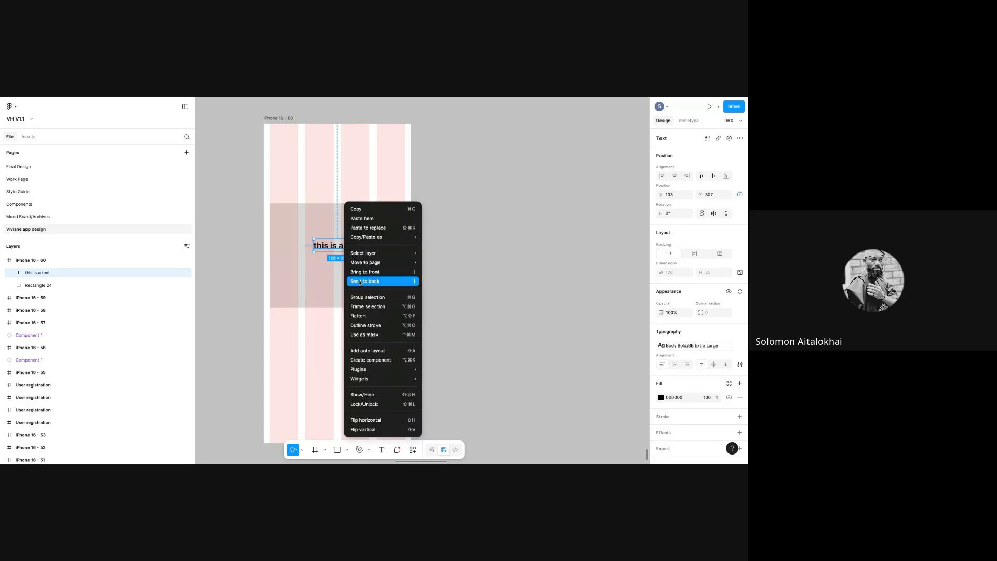
click(359, 281)
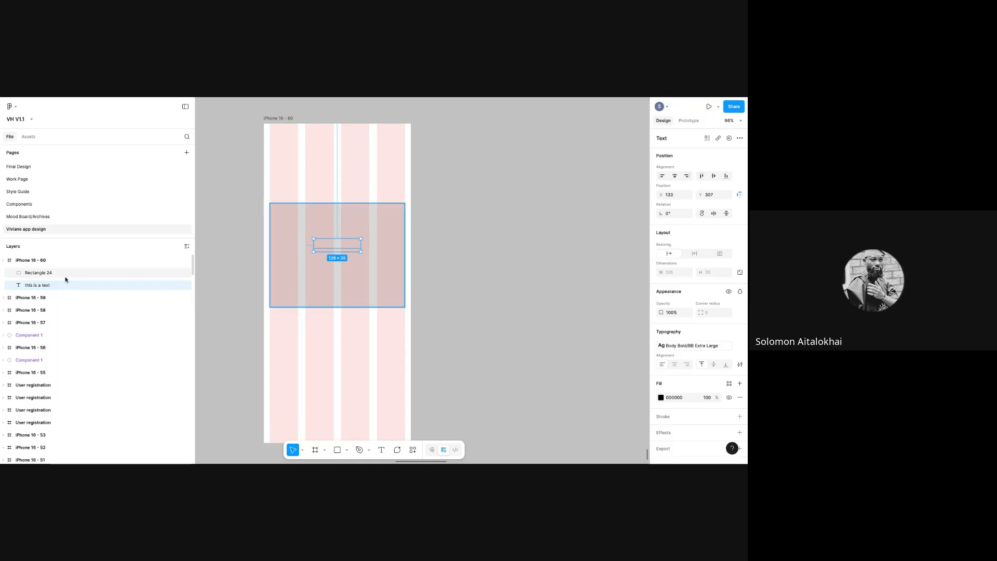
drag(69, 285, 69, 264)
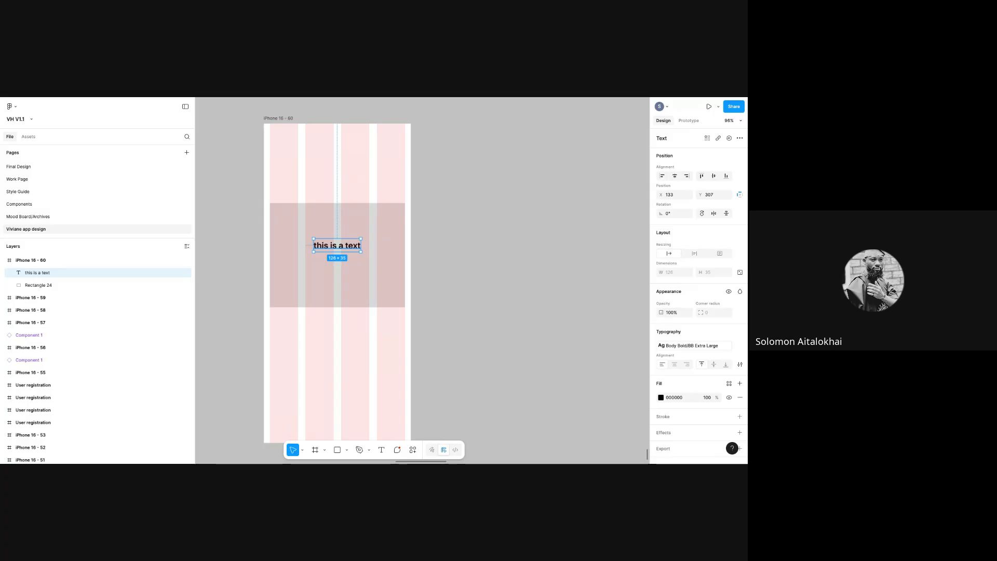
- Drag the text and the grey rectangle out of the phone frame onto the canvas
click(366, 293)
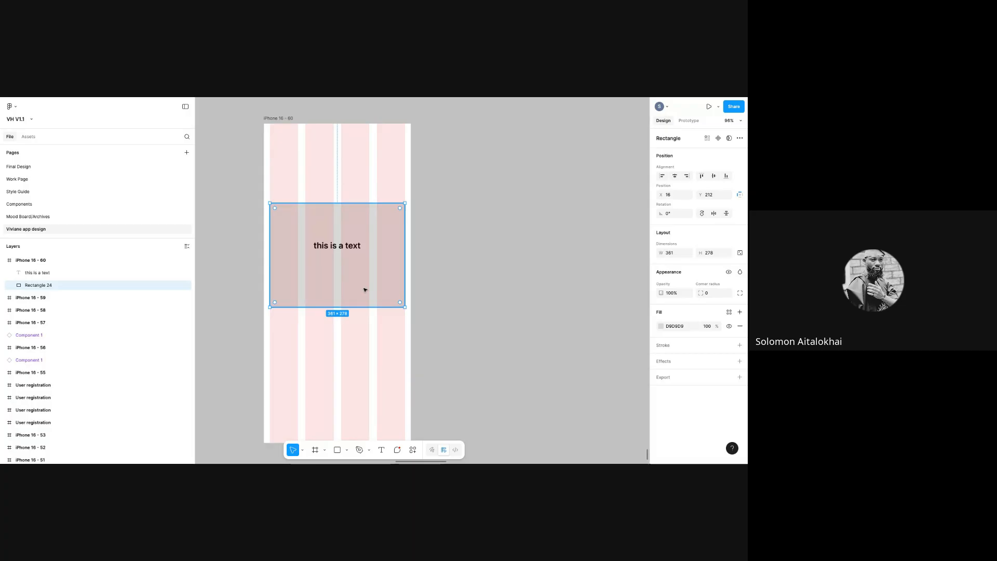
drag(338, 247, 483, 258)
click(364, 256)
drag(367, 256, 519, 283)
- Move the text above the grey rectangle, delete the rectangle, and settle the label beside the frame
click(525, 244)
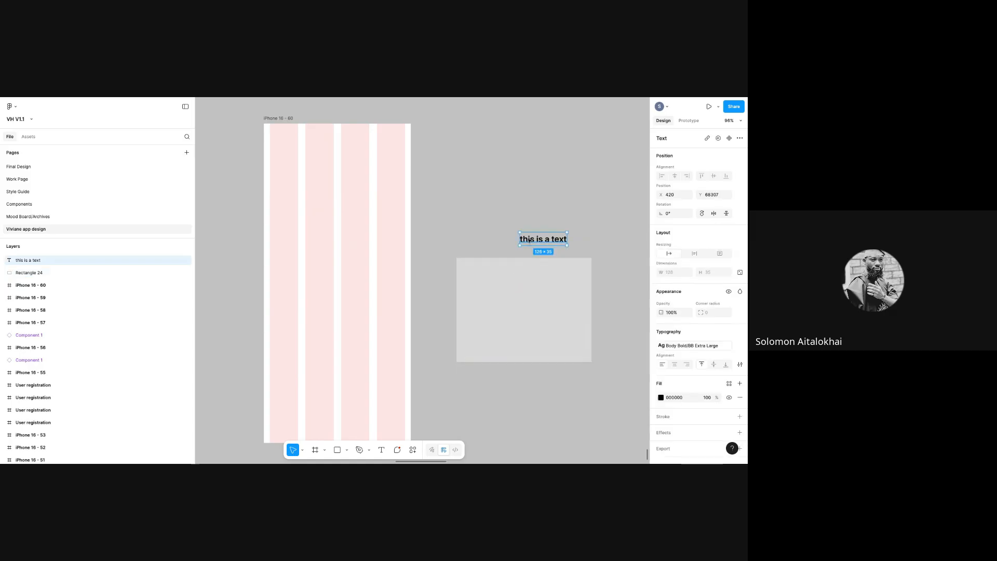
drag(530, 240, 484, 275)
click(499, 299)
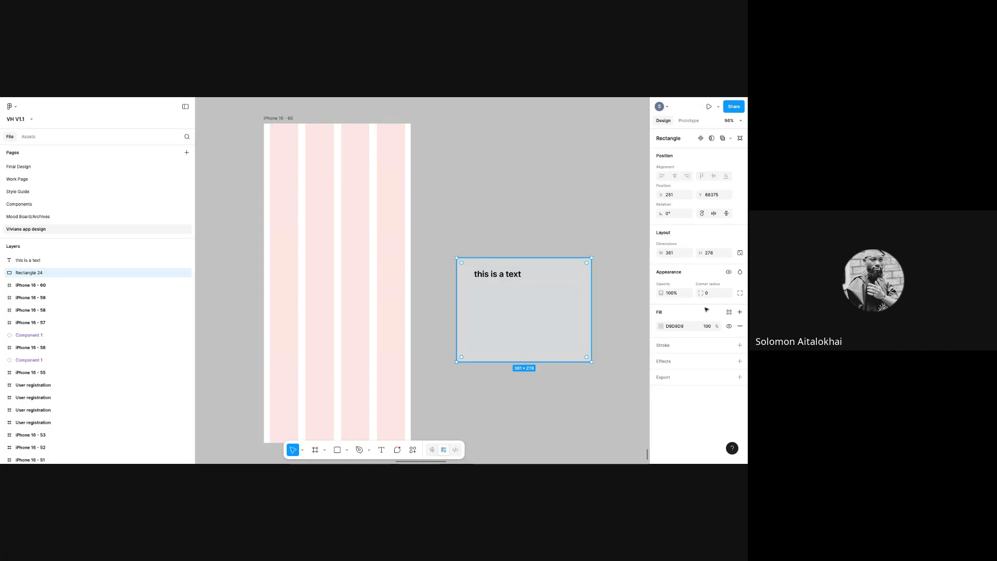
click(489, 276)
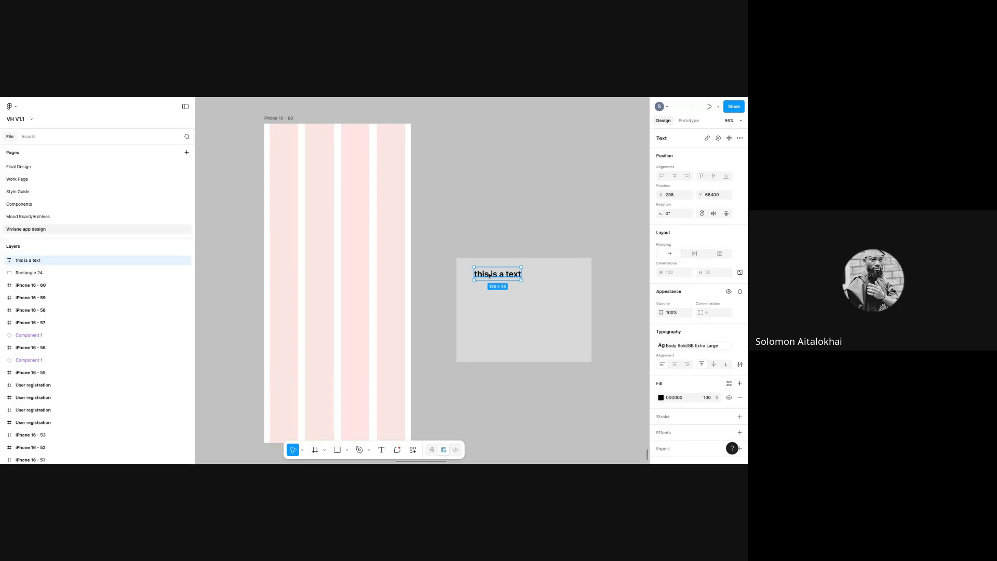
drag(489, 276, 494, 218)
click(557, 286)
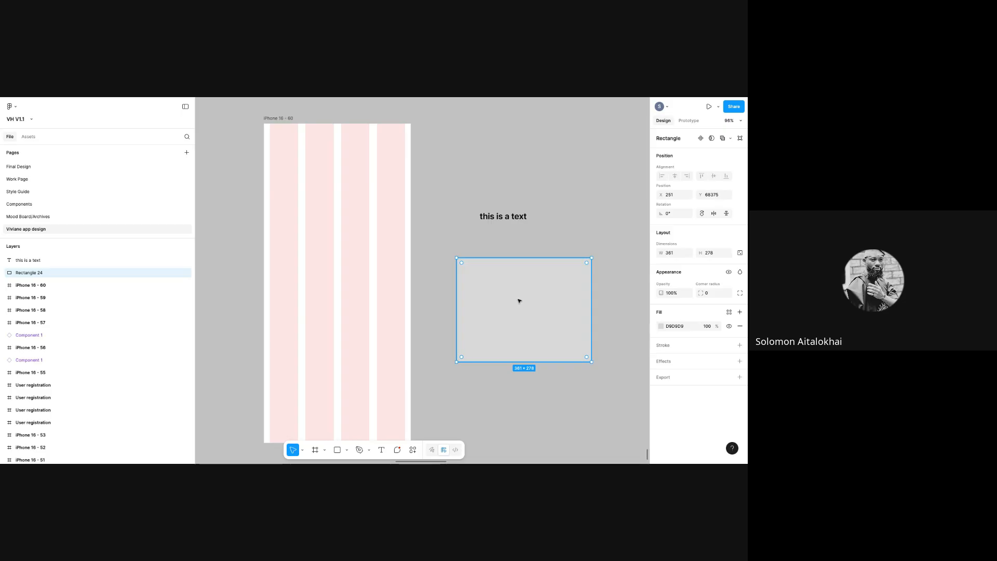
key(Delete)
click(510, 219)
drag(510, 219, 517, 254)
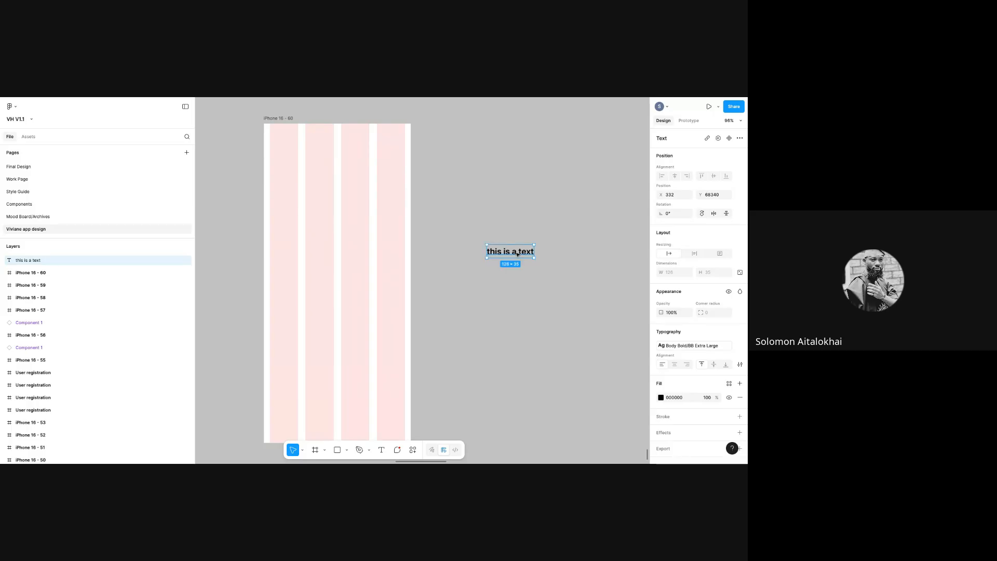
- Change the label text to 'Header' and nudge it up and right
double_click(507, 253)
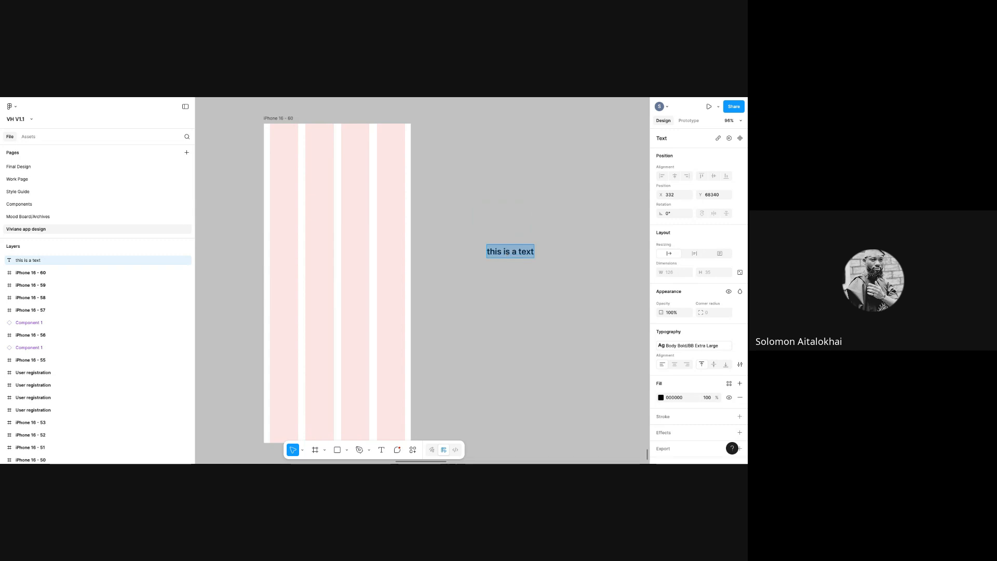
text(Header)
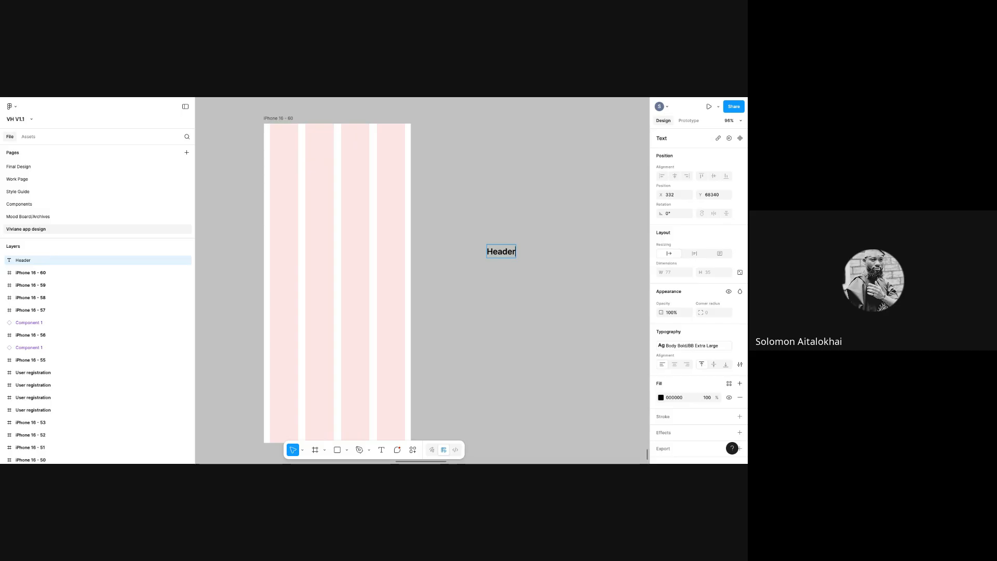
key(Escape)
drag(510, 256, 533, 248)
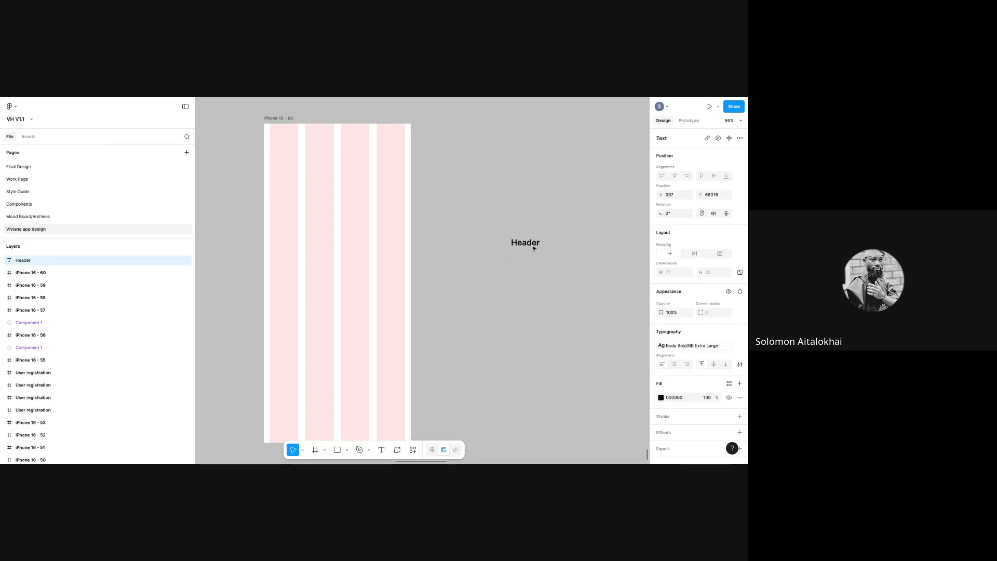
- Draw a 43×43 ellipse circle just left of Header, aligned vertically with it
click(346, 452)
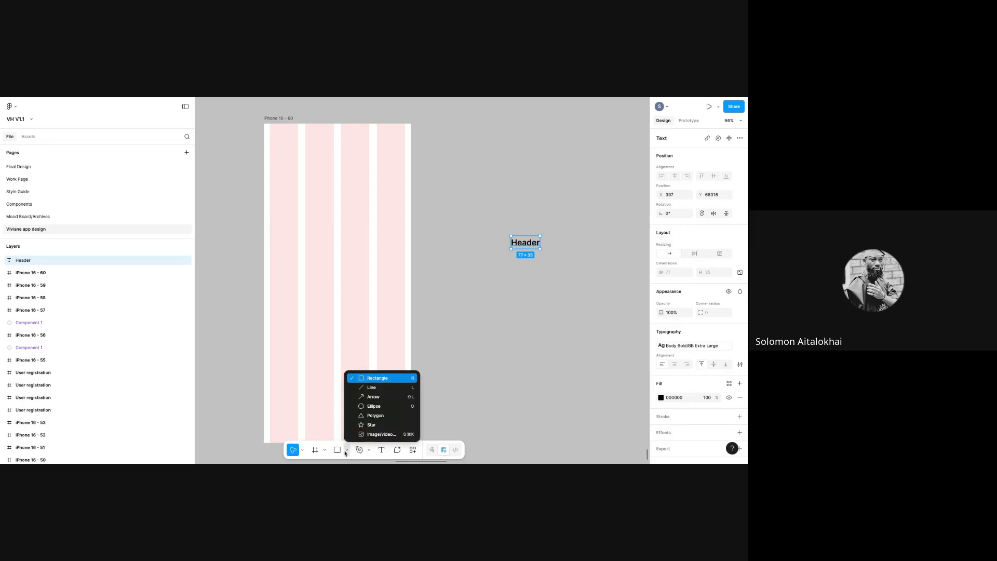
click(367, 406)
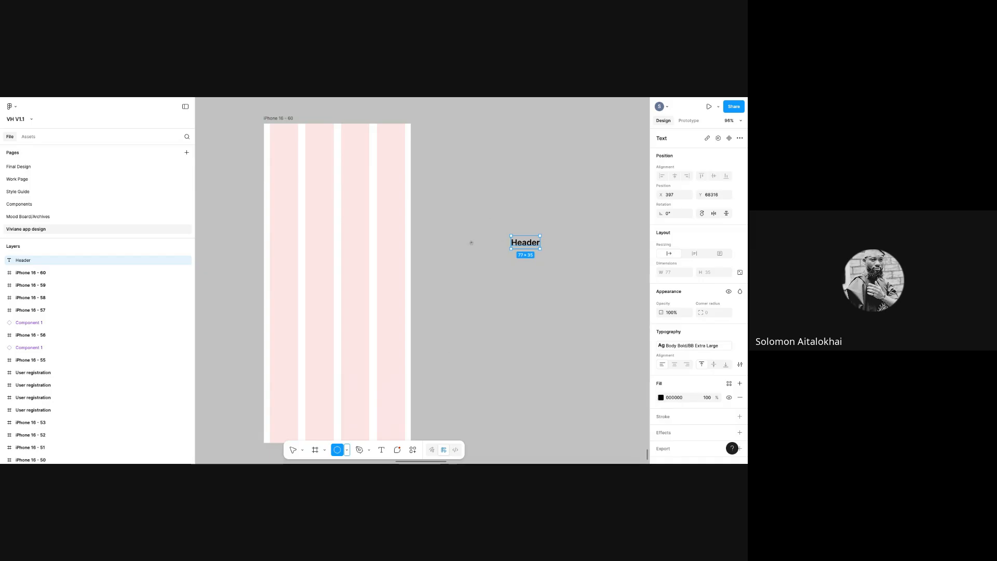
drag(471, 243, 487, 259)
drag(486, 254, 494, 244)
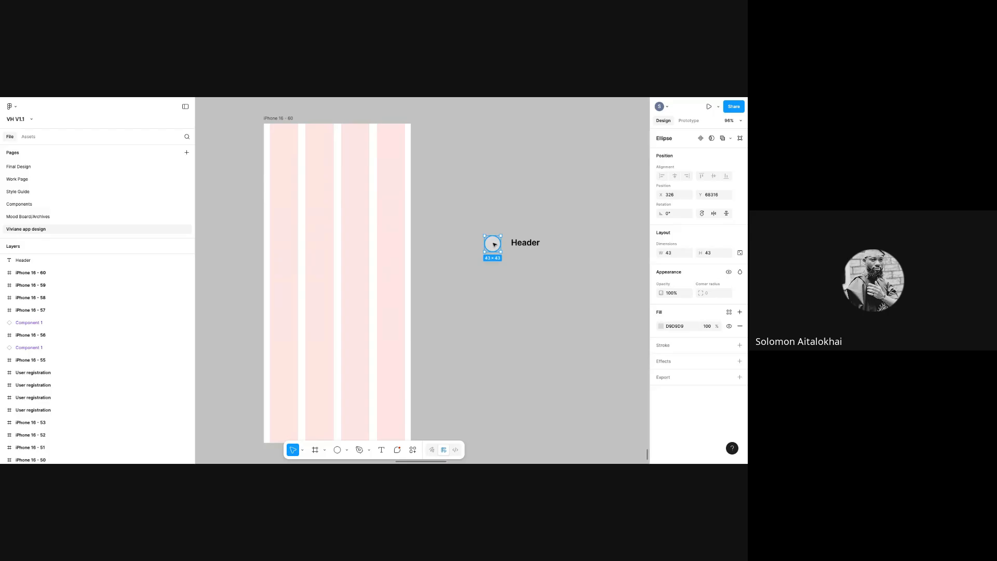
click(525, 245)
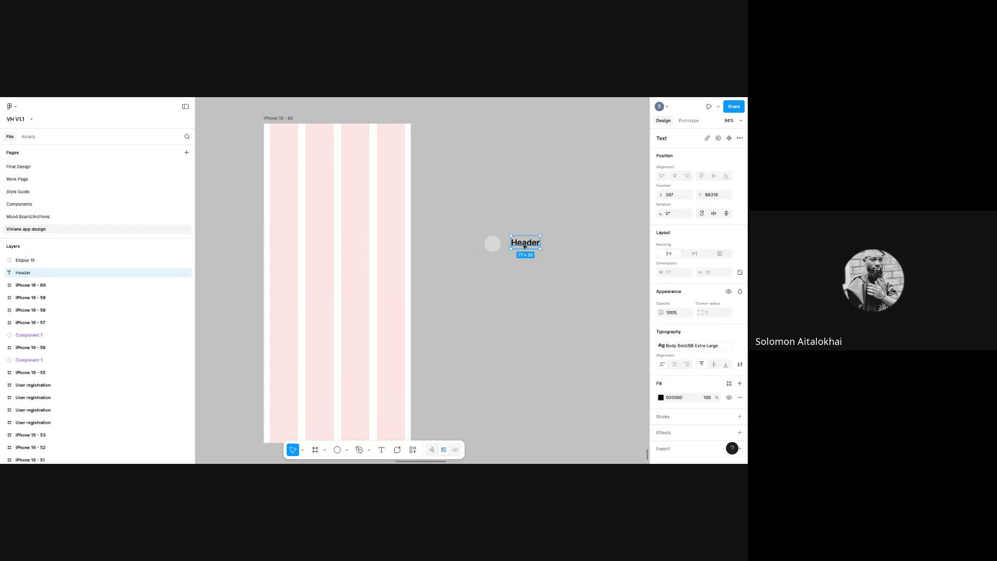
- Replace Header with the profile person's full name, fix the typo, and detach the text style
double_click(525, 247)
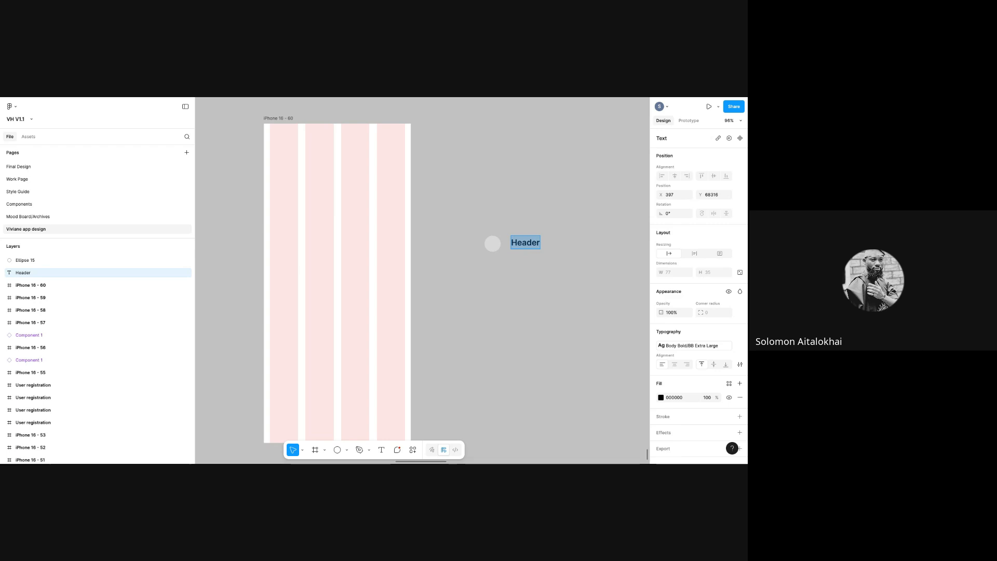
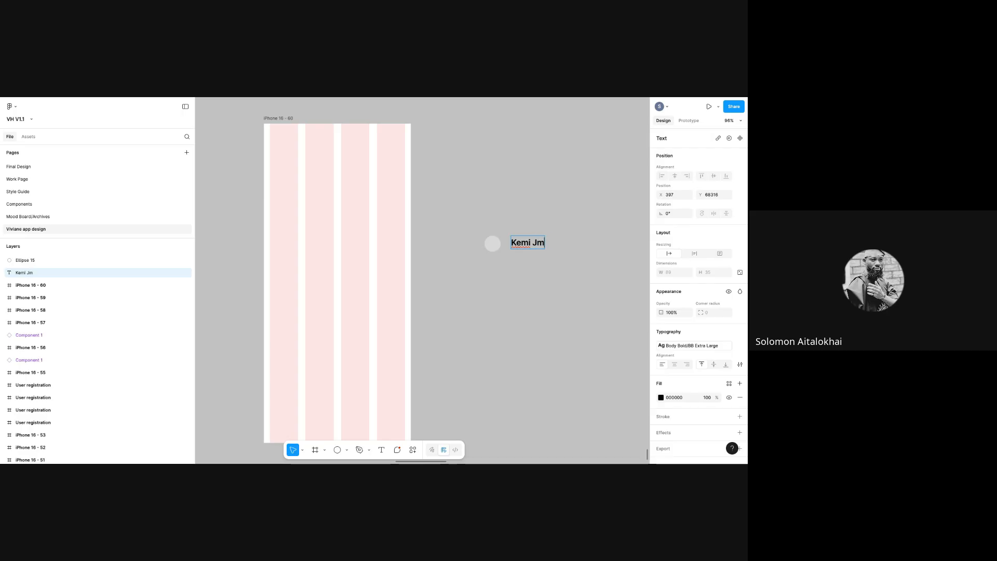
key(Escape)
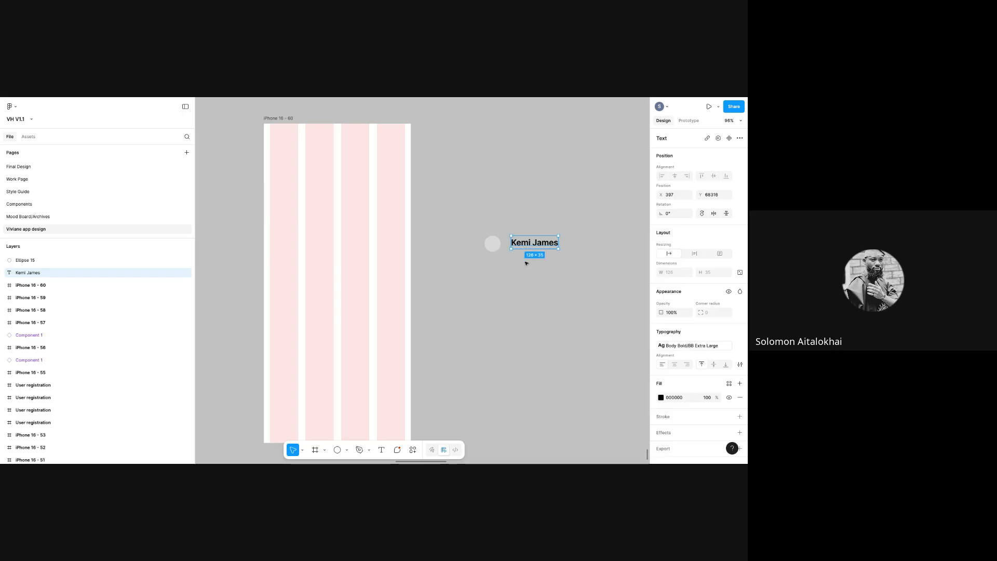
click(740, 346)
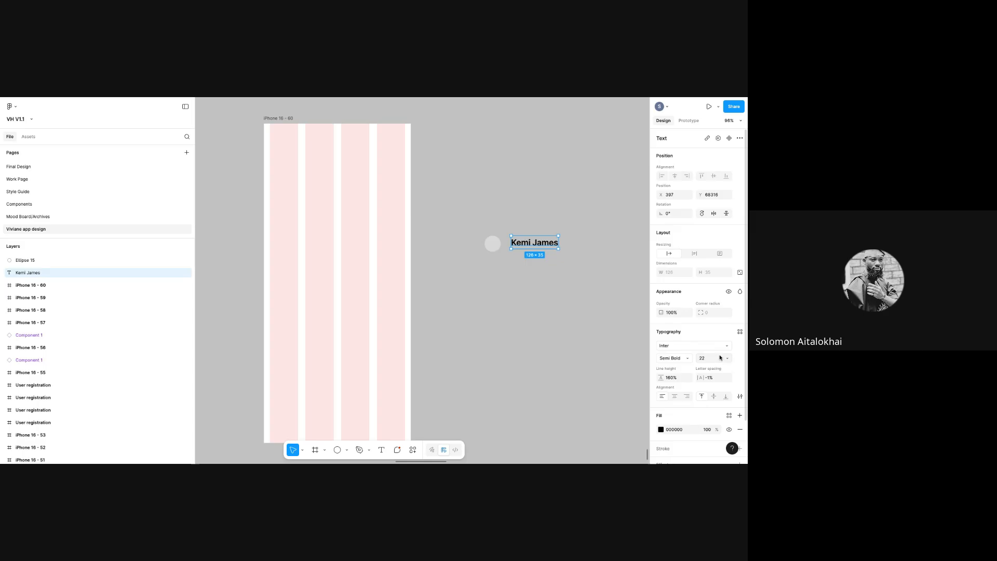
- Duplicate the name into a second line reading 'CEO Keystone banks' and nudge it slightly lower
key(ctrl+d)
drag(530, 244, 530, 257)
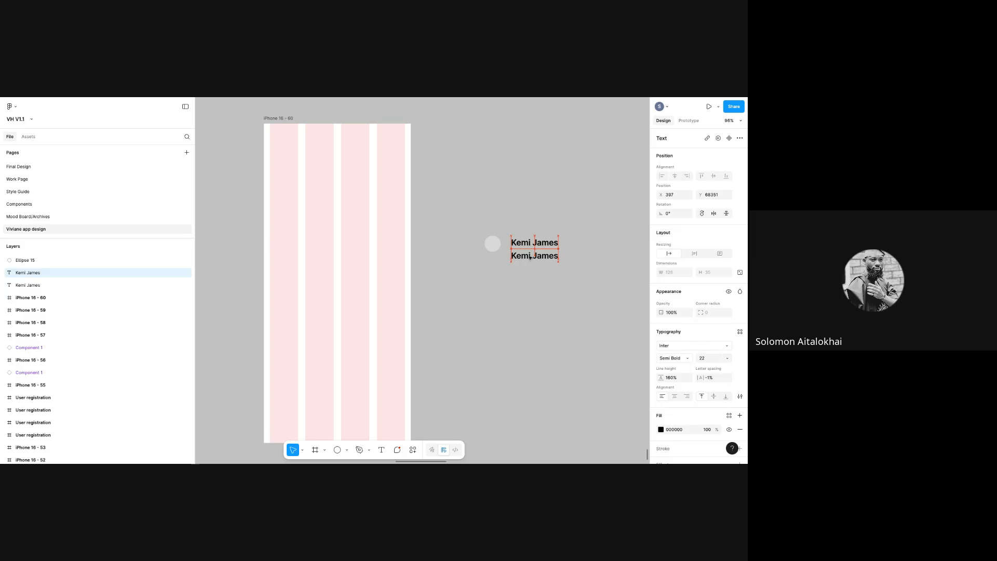
double_click(530, 256)
text(CEO)
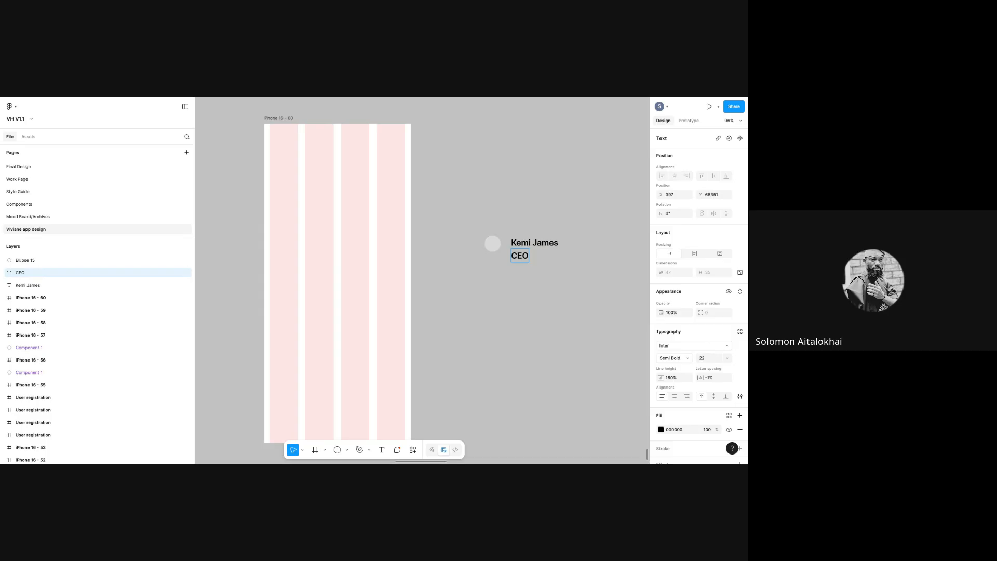
text(Ky)
text(estone b)
text(anks)
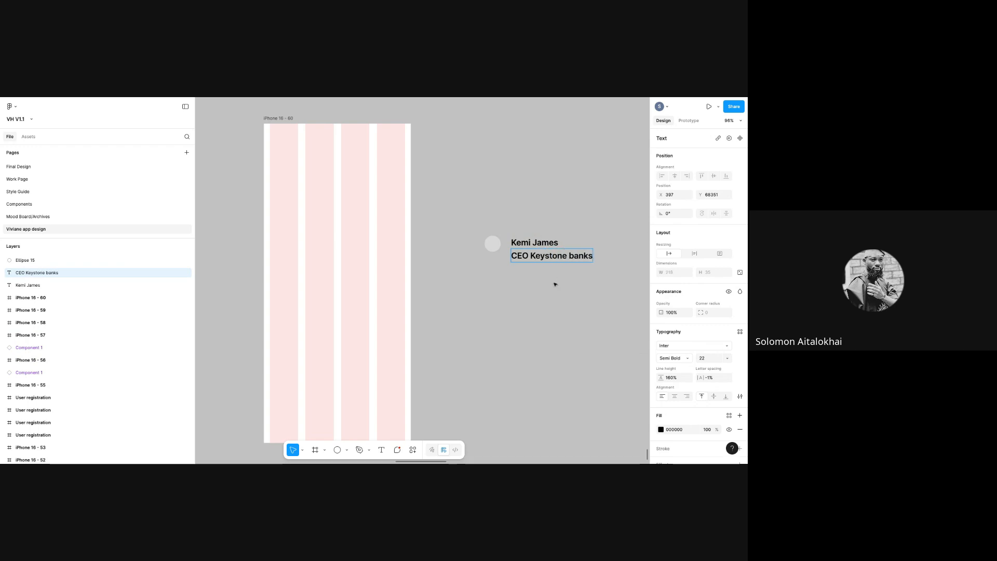
key(Escape)
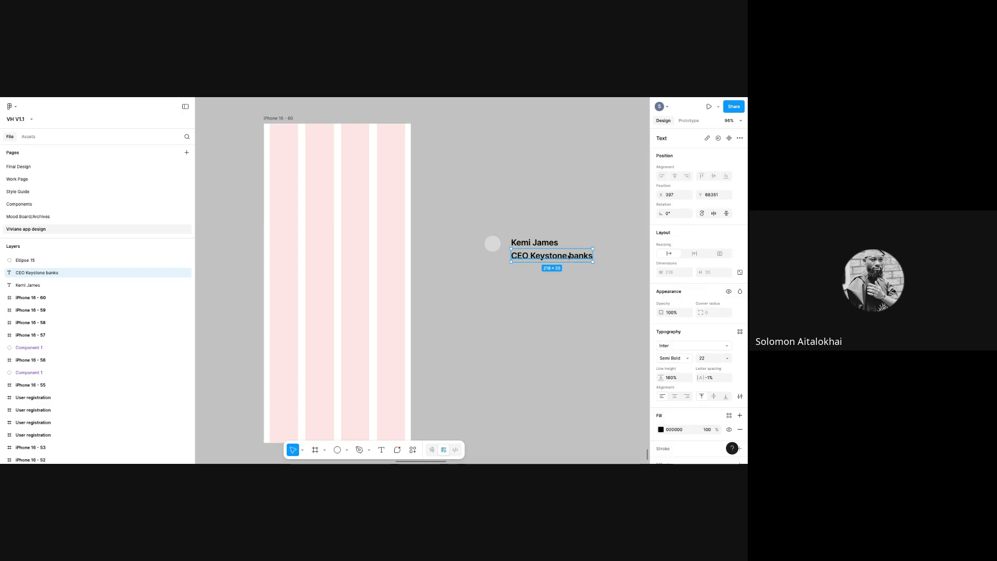
drag(567, 259, 567, 262)
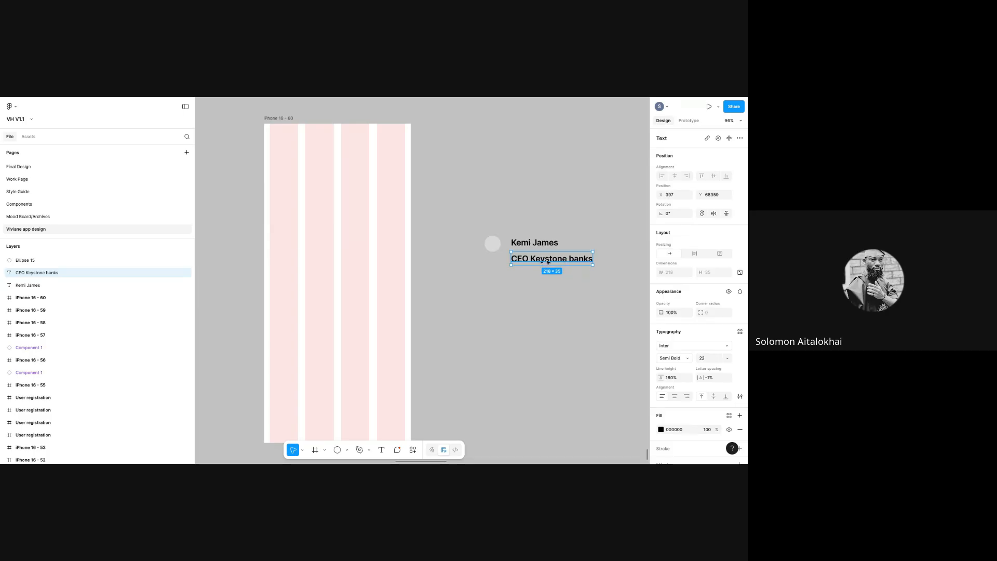
drag(563, 261, 553, 261)
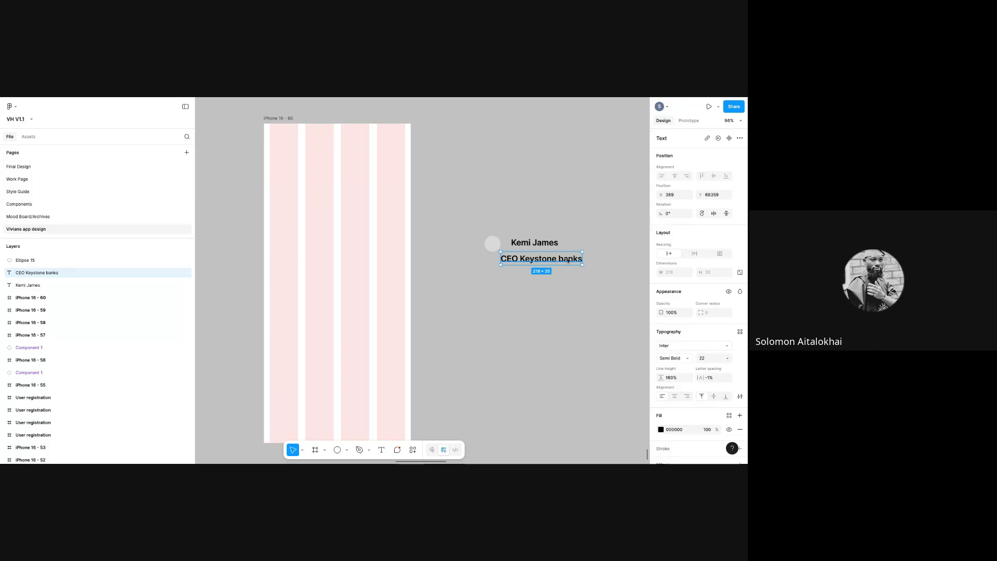
key(ctrl+z)
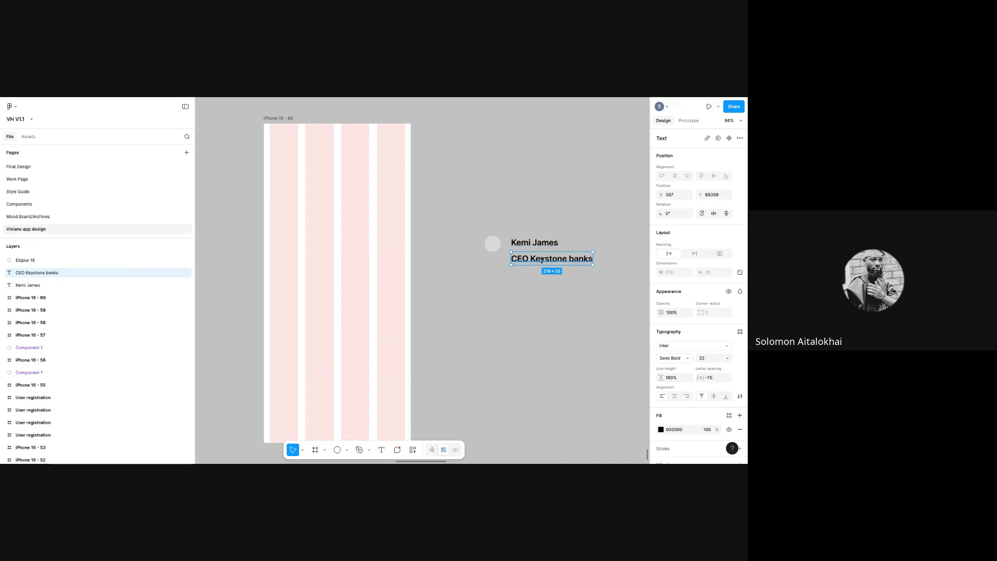
- Set the title's font size to 14 and move it up under the name
click(727, 358)
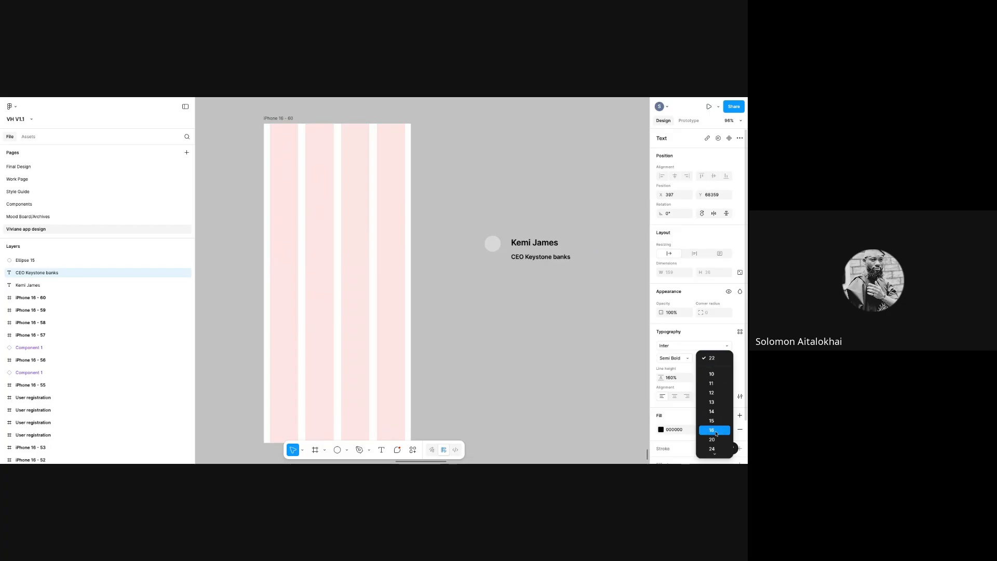
click(711, 411)
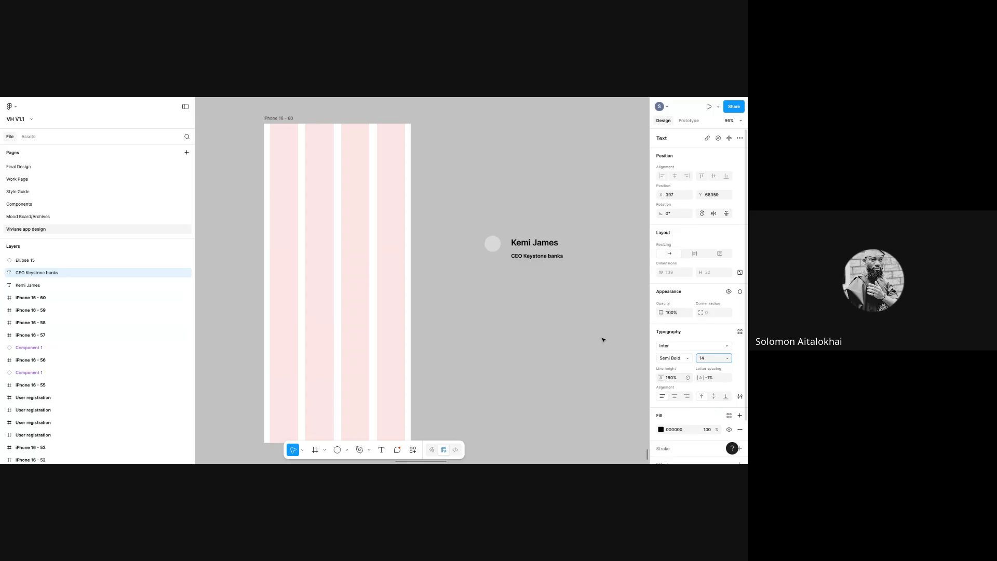
drag(523, 258, 524, 254)
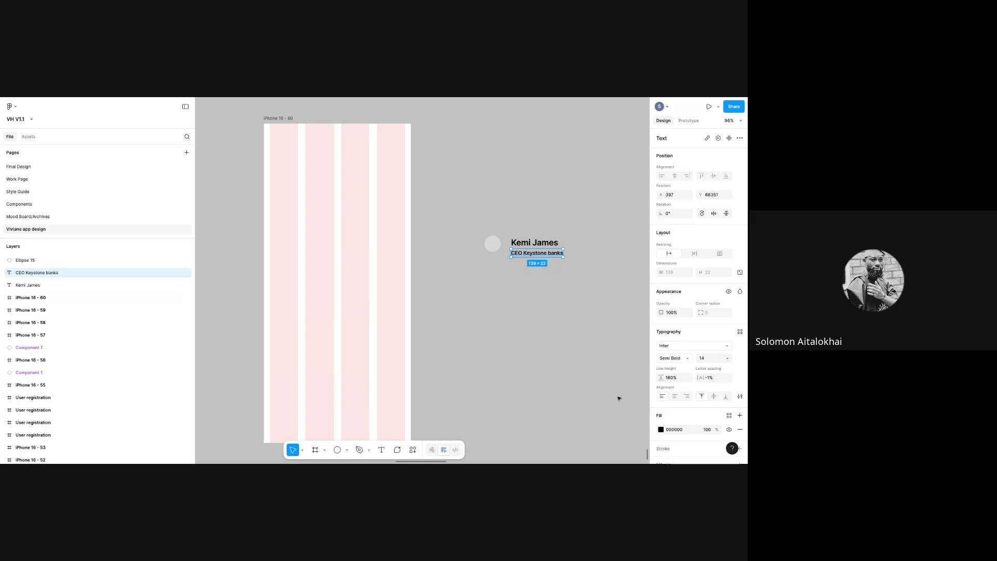
click(660, 428)
- Give the title a mid-grey 616161 fill
click(566, 360)
drag(566, 360, 558, 337)
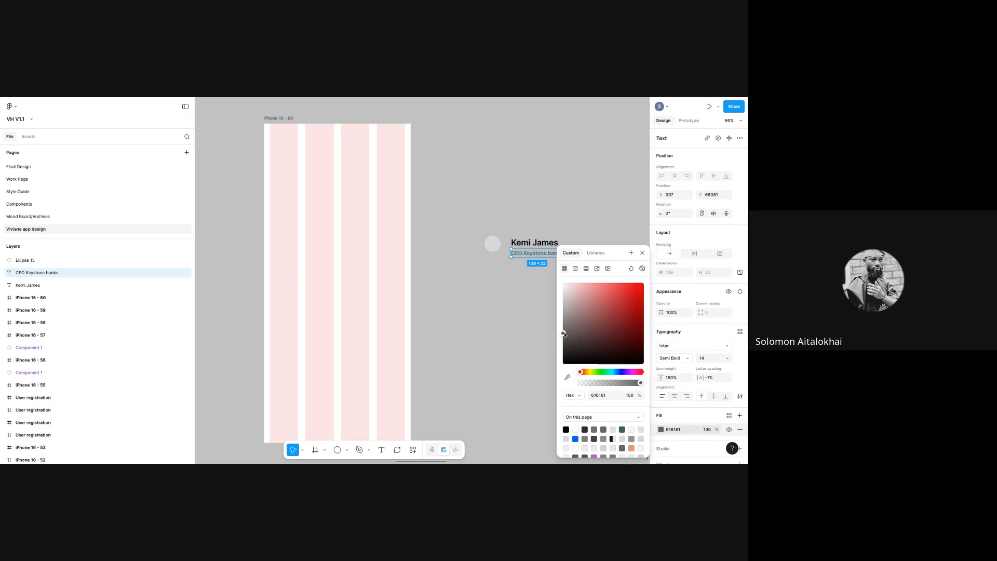
click(642, 253)
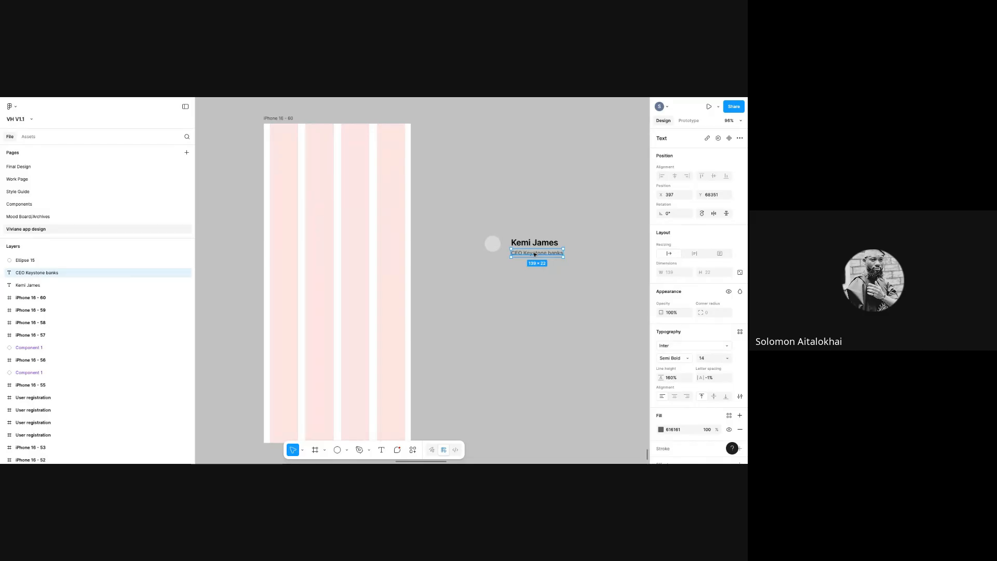
- Move the grey title a little lower and select both the name and title layers
drag(534, 253, 538, 253)
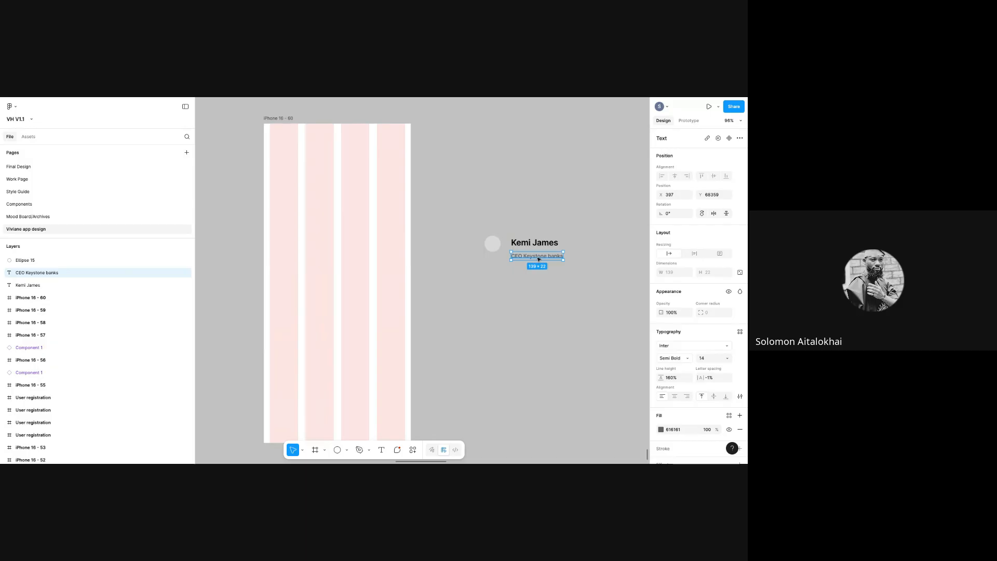
shift+click(538, 245)
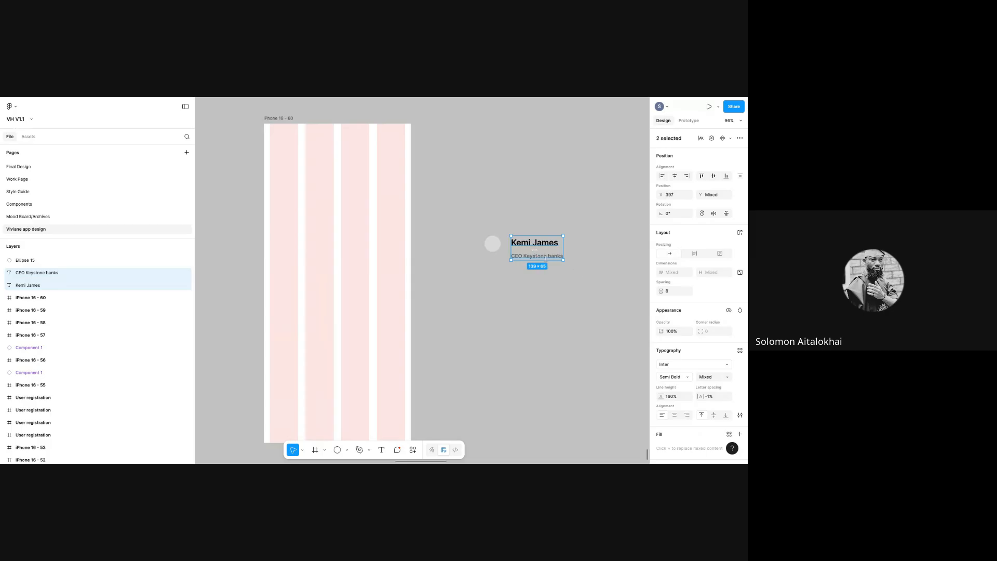
click(554, 273)
click(551, 257)
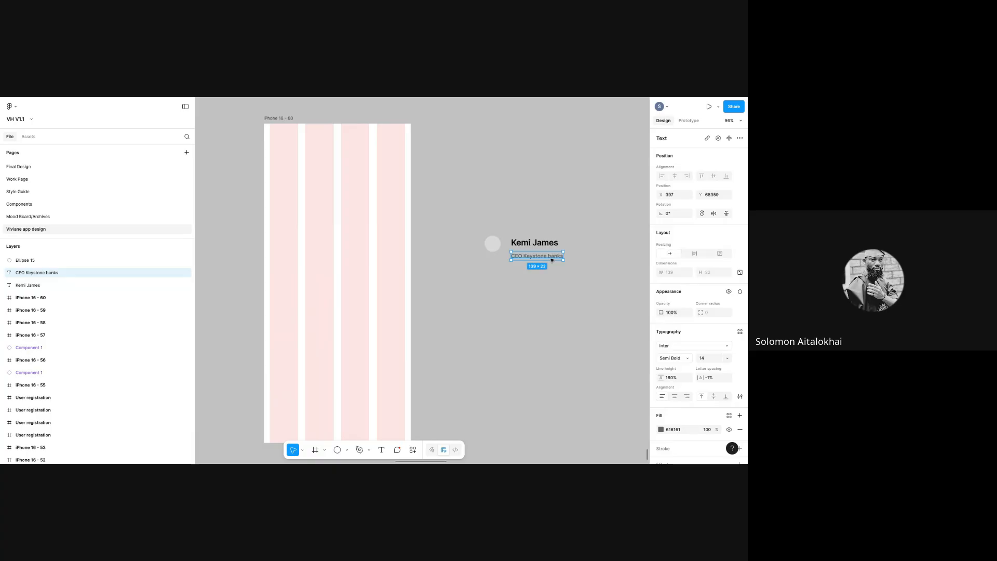
shift+click(548, 246)
click(509, 225)
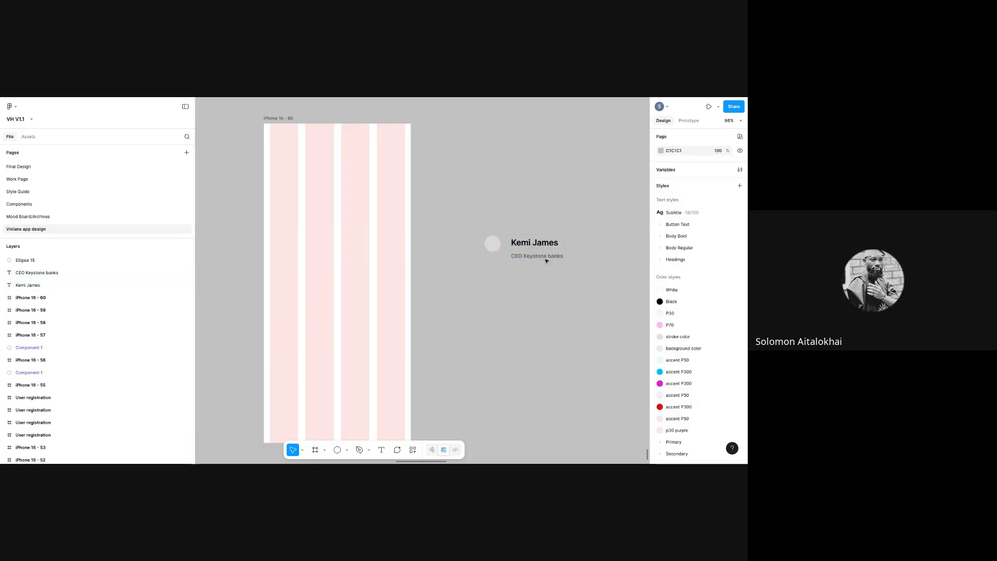
drag(507, 224, 572, 274)
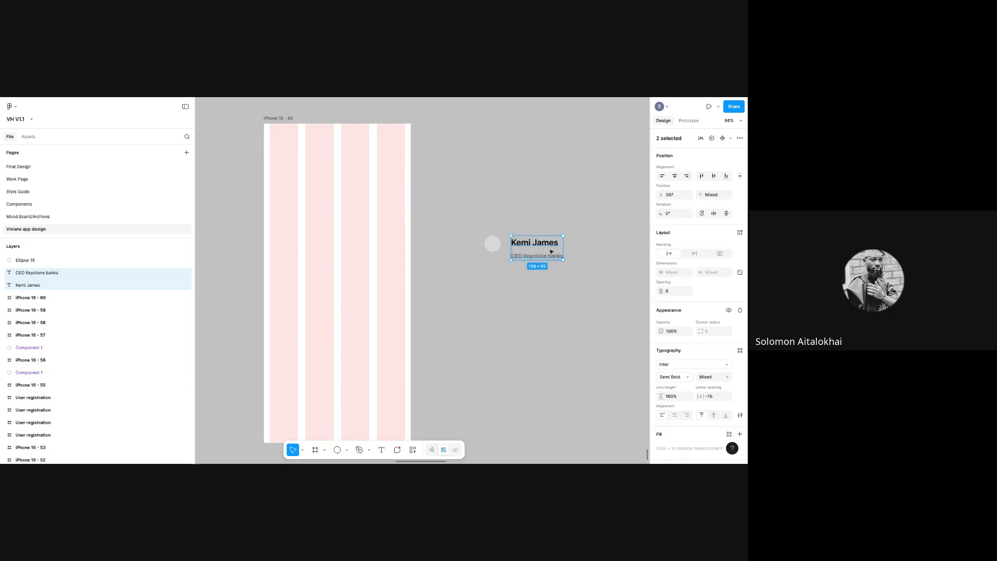
click(554, 256)
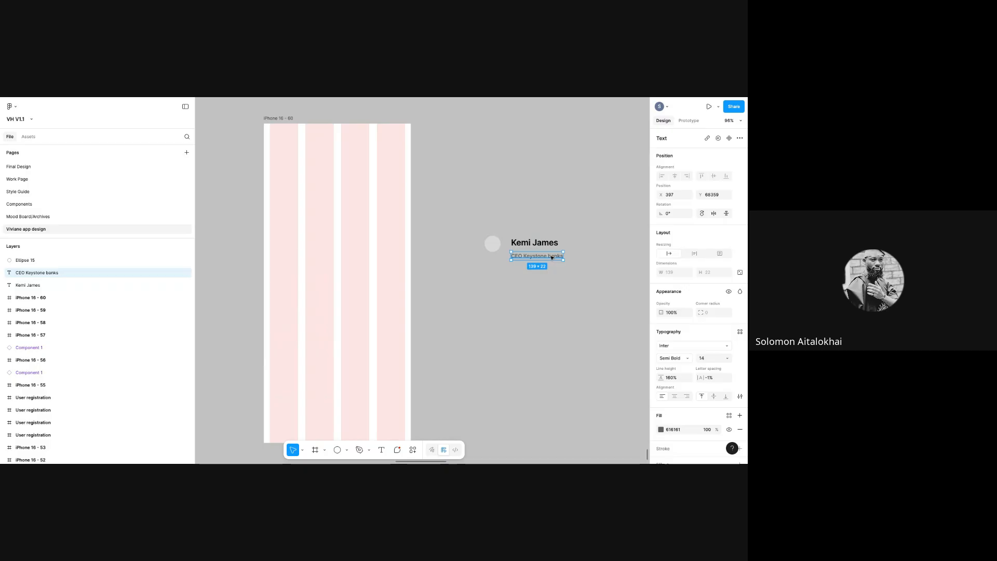
shift+click(548, 239)
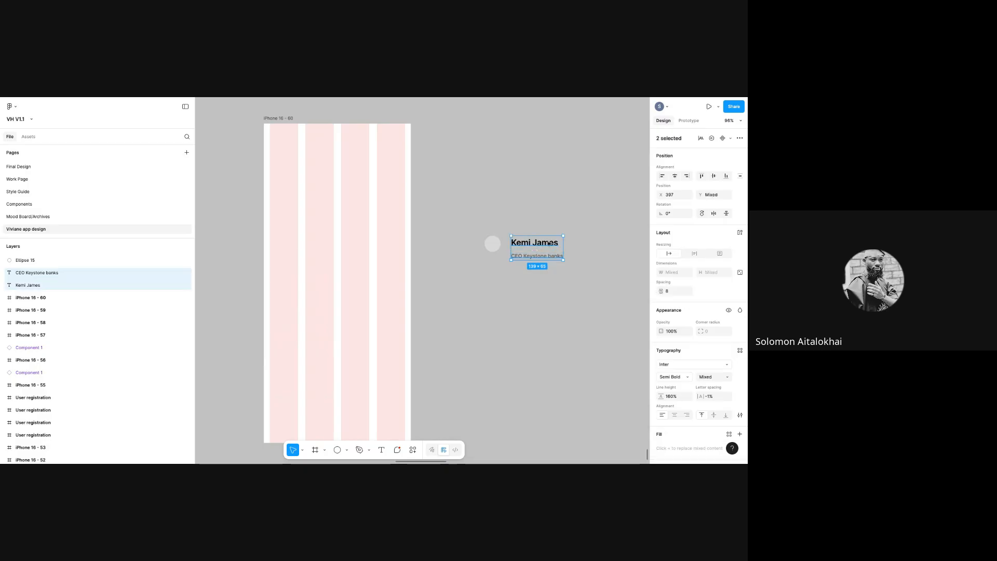
click(589, 266)
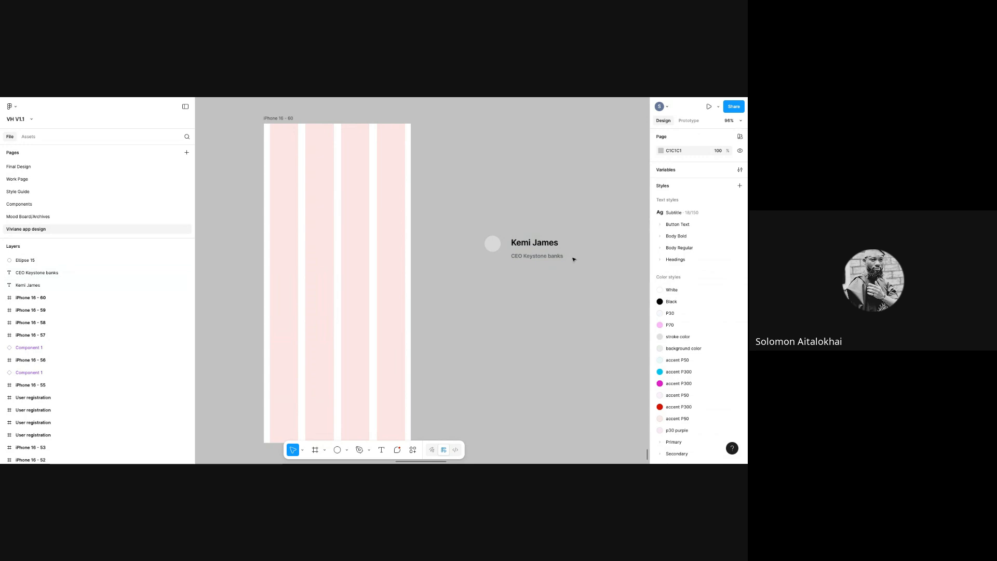
drag(501, 222, 592, 283)
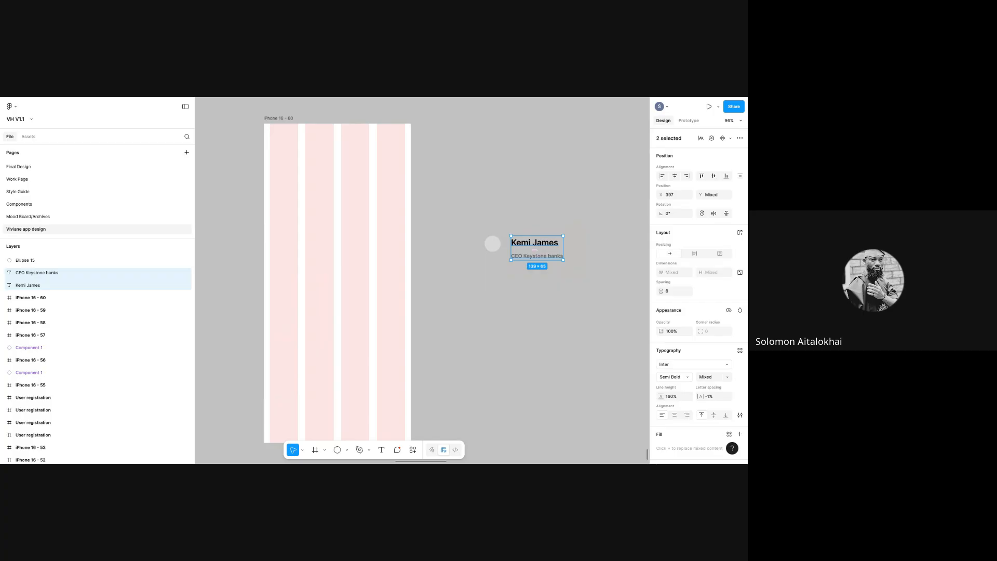
- Wrap the name and title in a vertical auto layout frame and shift it slightly
right_click(544, 246)
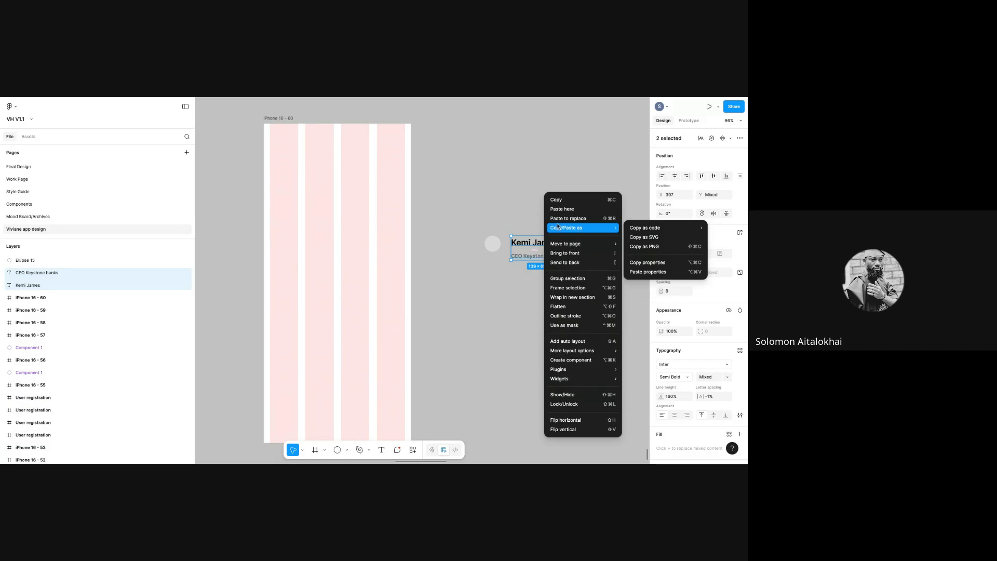
mouse_move(570, 383)
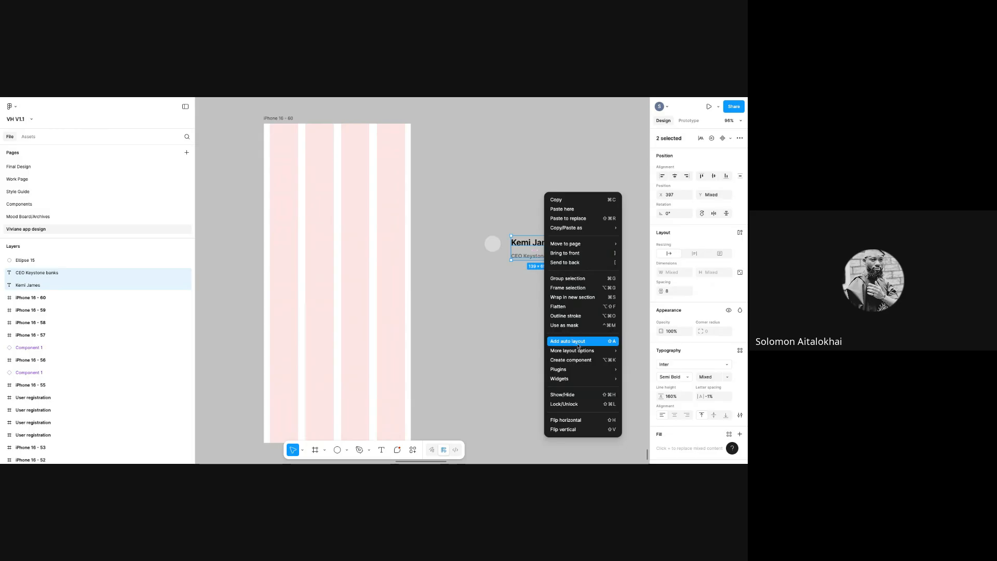
click(578, 341)
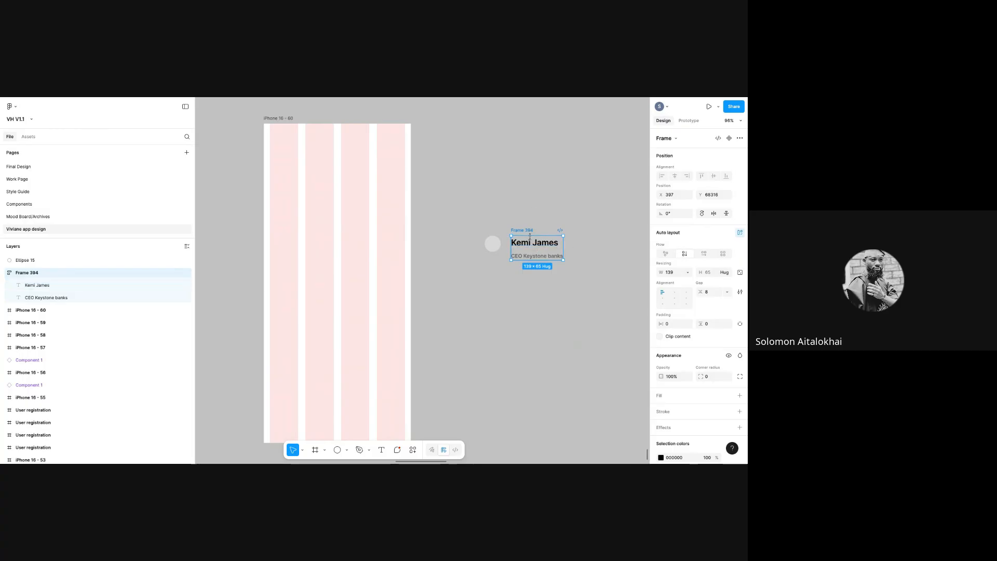
drag(528, 231, 543, 251)
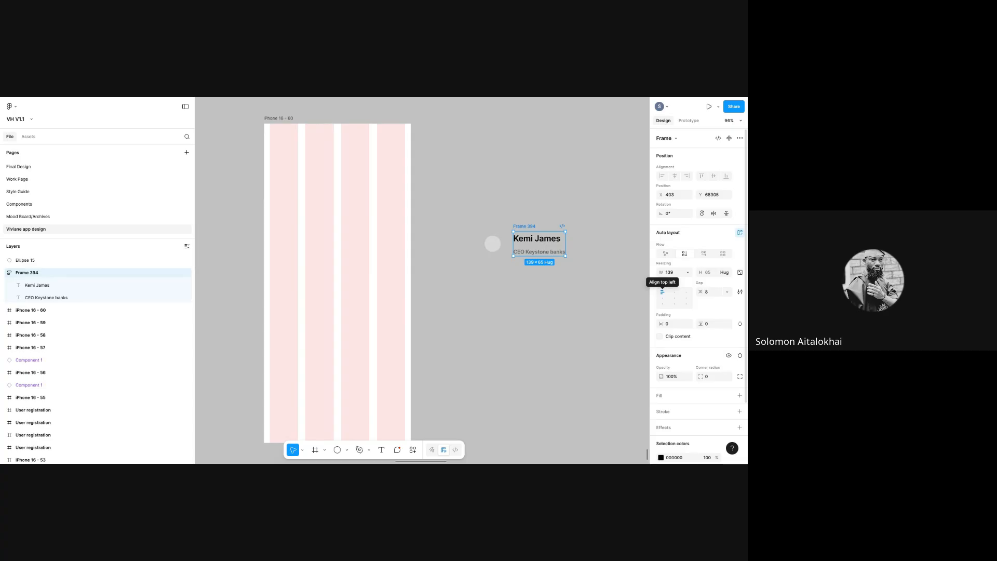
- Adjust the name-and-title frame's alignment and set its gap to 4
click(663, 300)
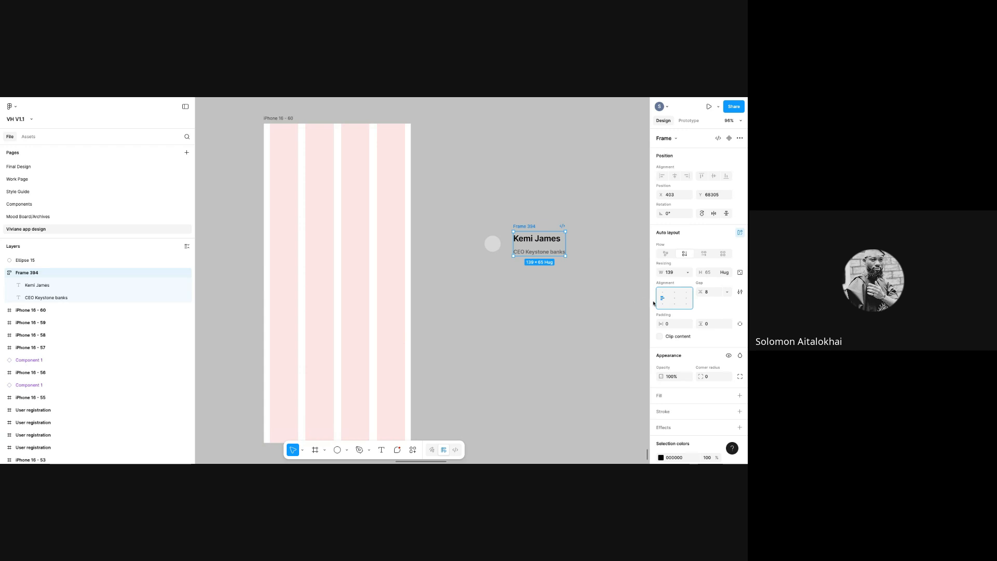
click(675, 298)
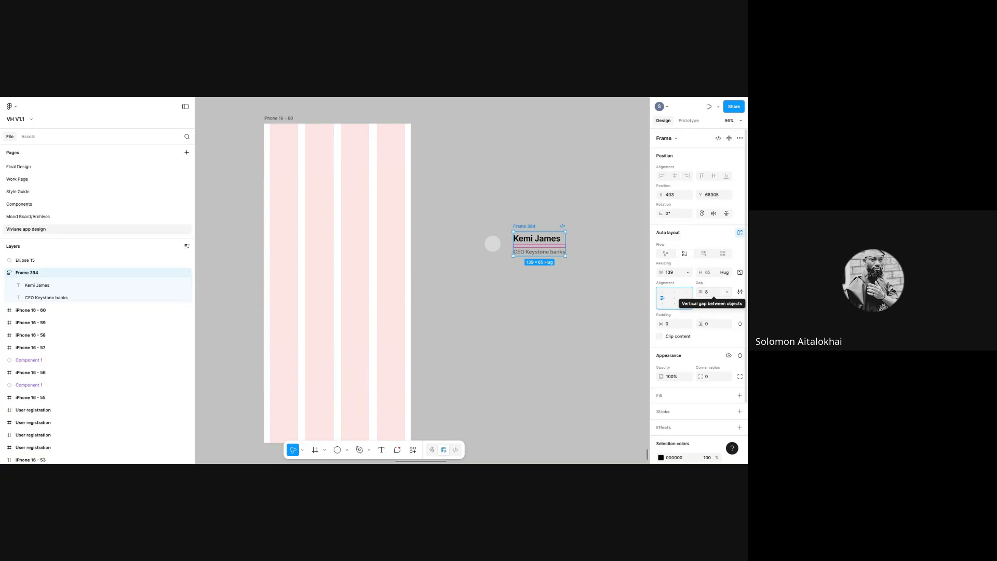
click(709, 295)
text(4)
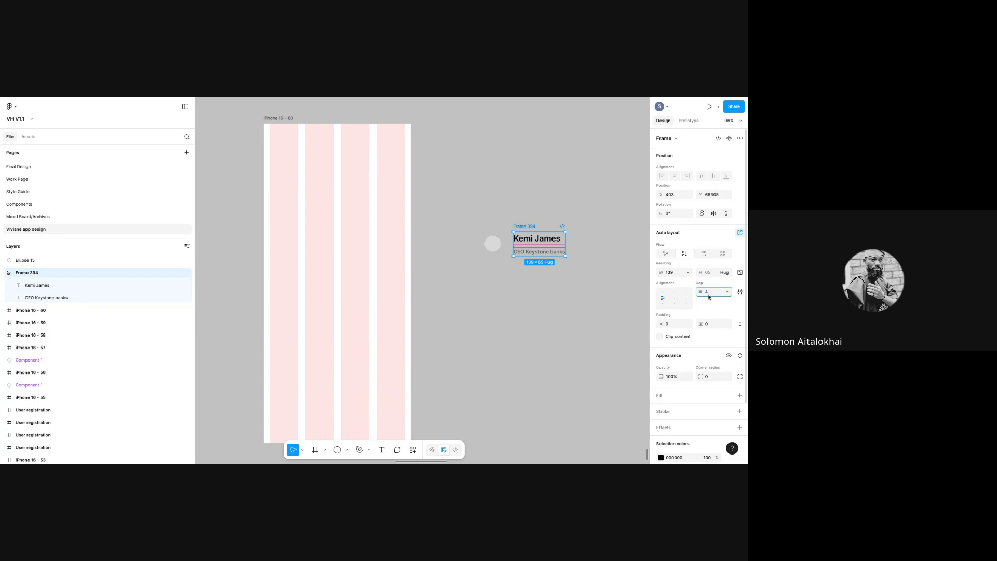
key(Return)
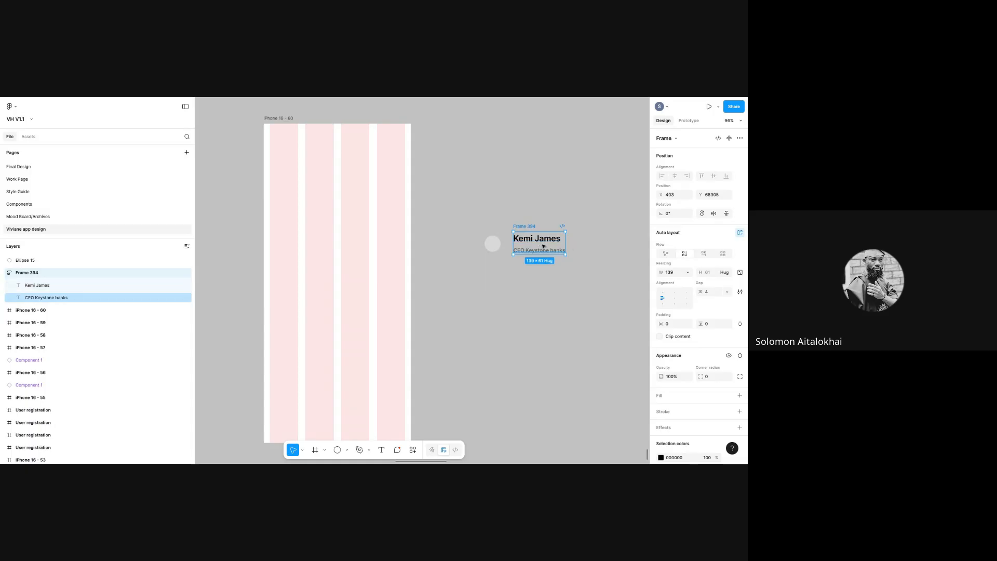
click(495, 248)
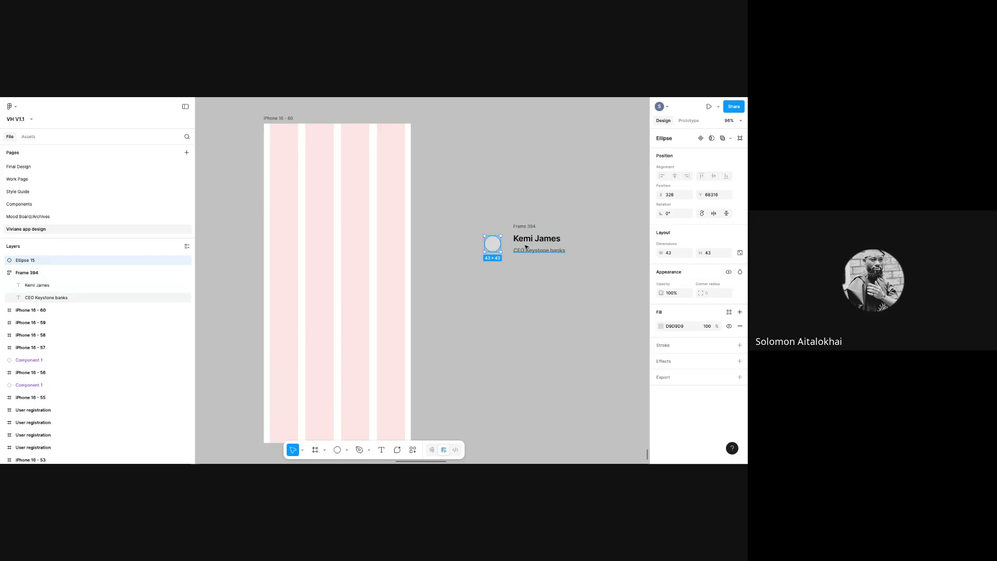
click(525, 227)
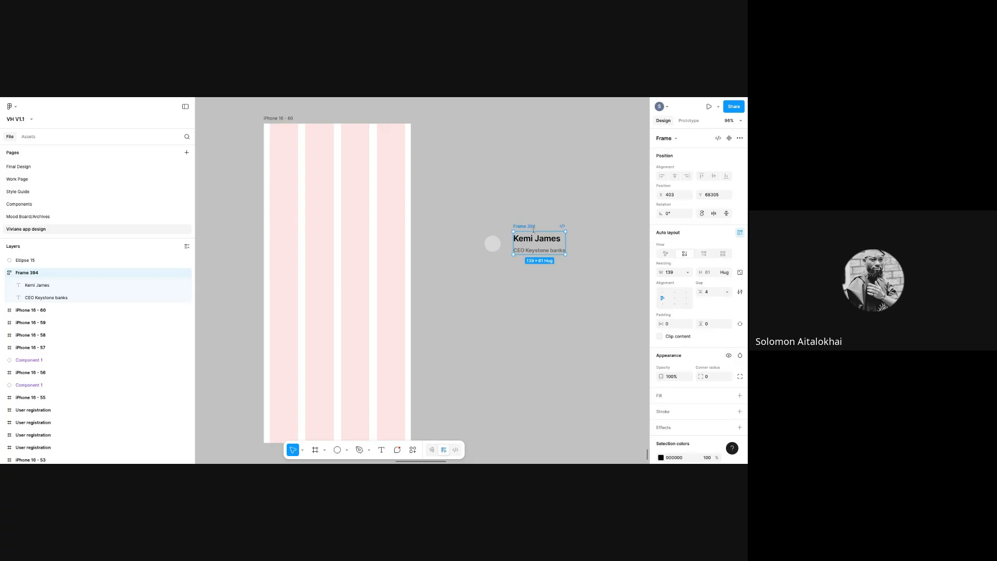
- Wrap the avatar circle and name block in auto layout with Shift+A, then check each child
shift+click(492, 244)
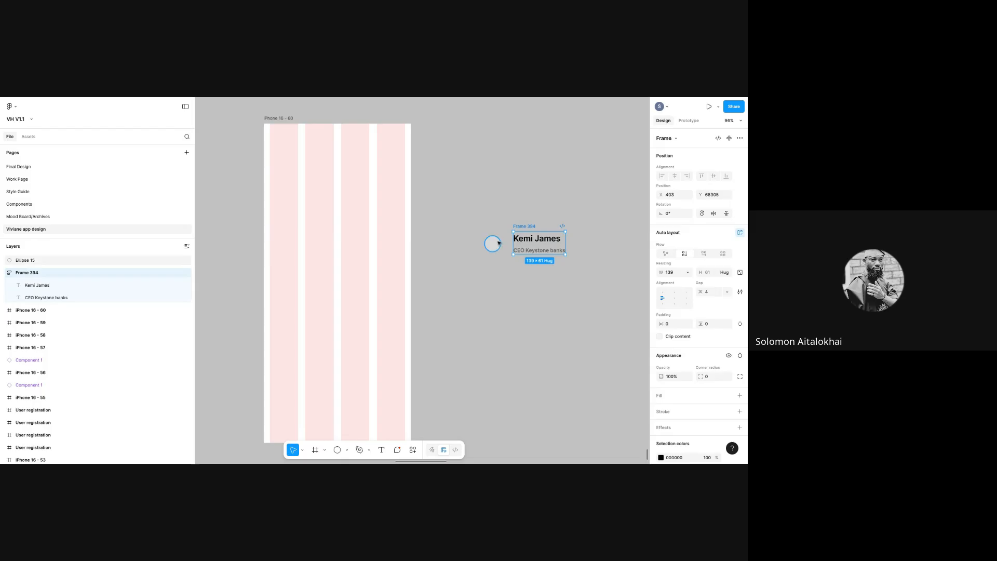
key(shift+a)
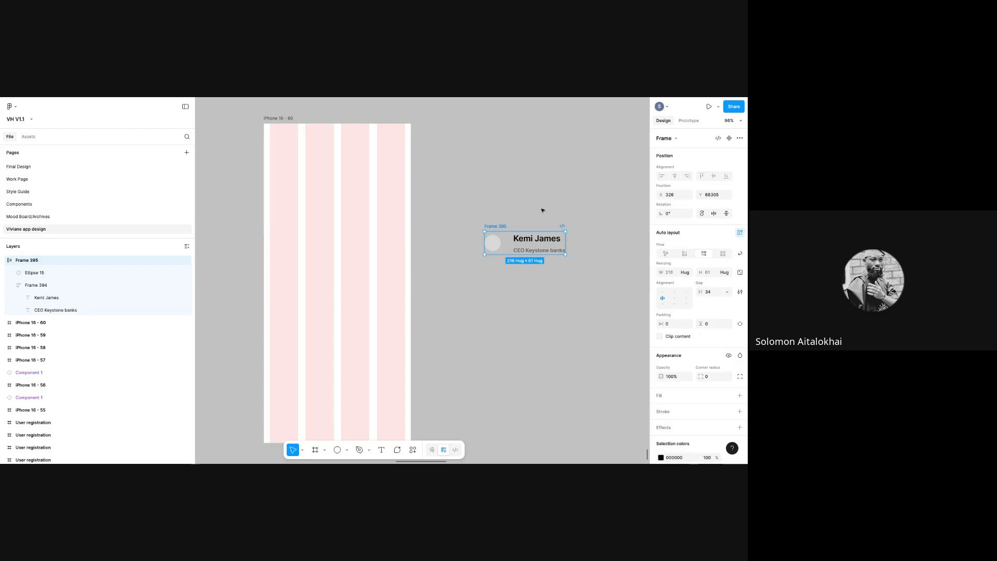
click(496, 242)
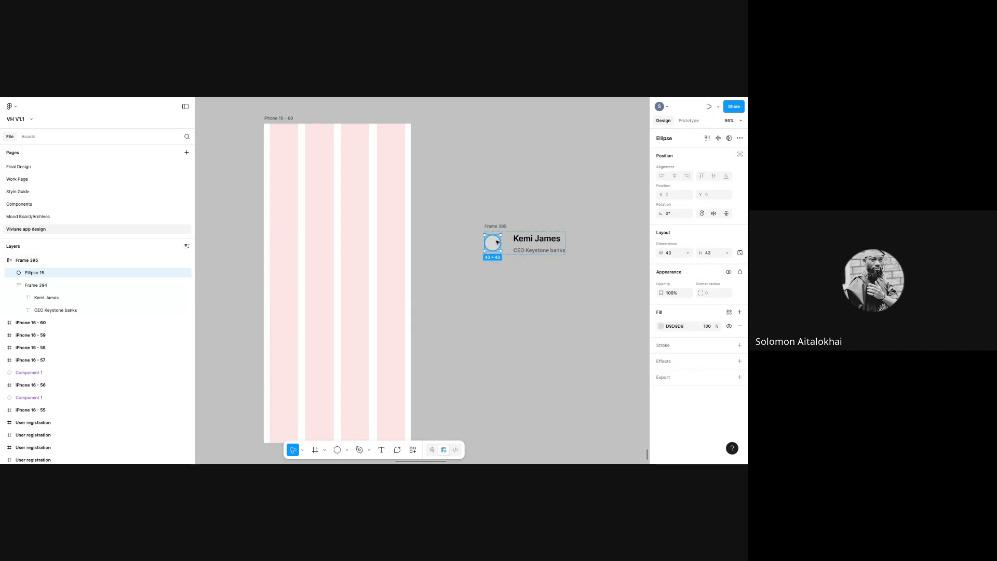
click(533, 241)
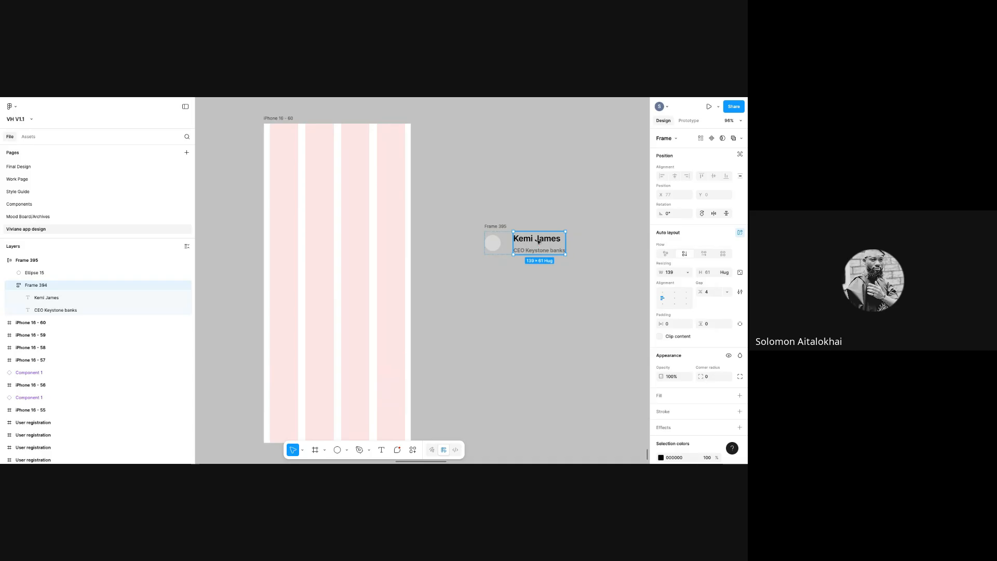
click(491, 226)
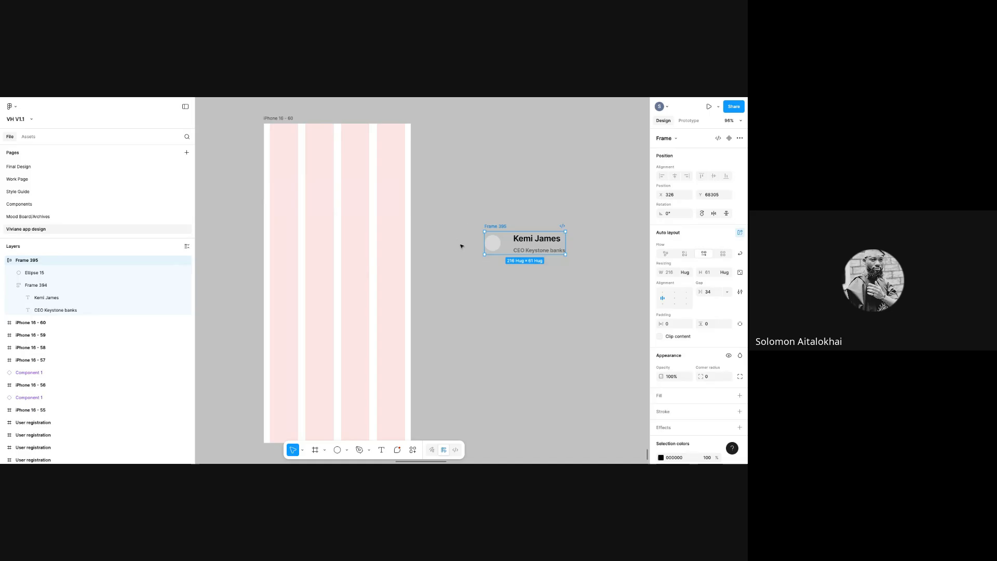
click(31, 274)
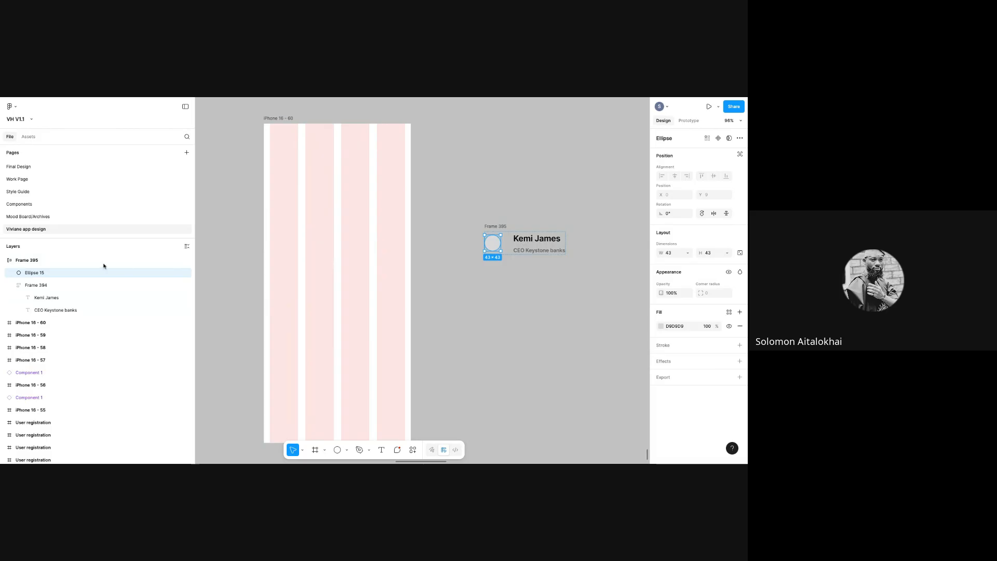
click(60, 284)
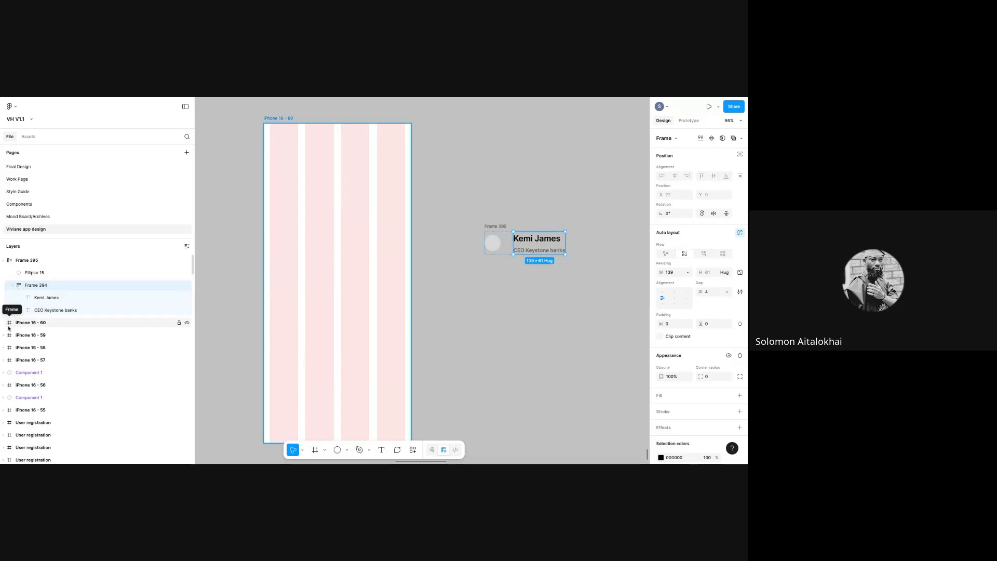
- Set the profile card frame's gap to 16 and reposition the card on the canvas
click(507, 270)
click(491, 228)
mouse_move(491, 229)
mouse_down()
mouse_move(522, 229)
mouse_move(474, 226)
mouse_up()
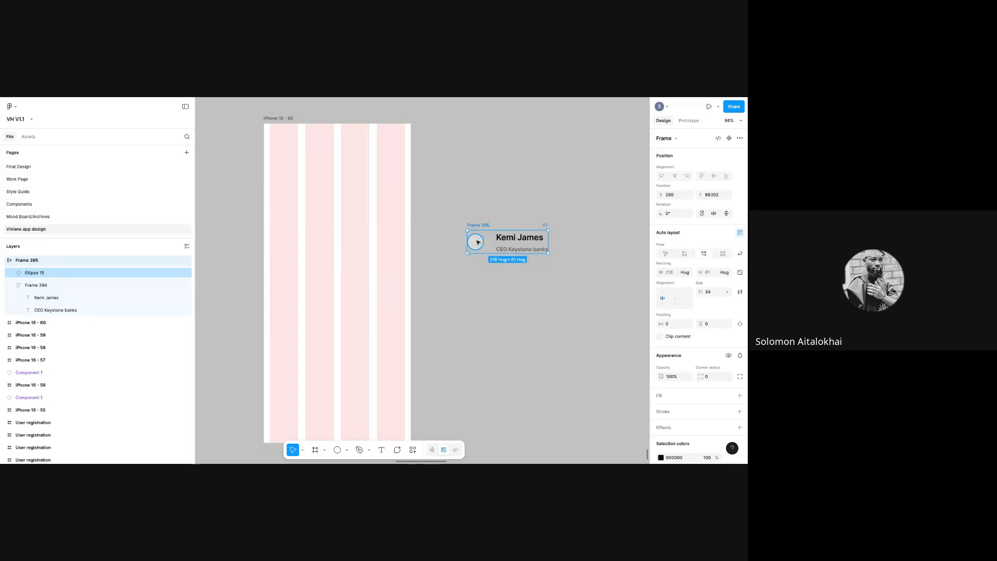
click(519, 248)
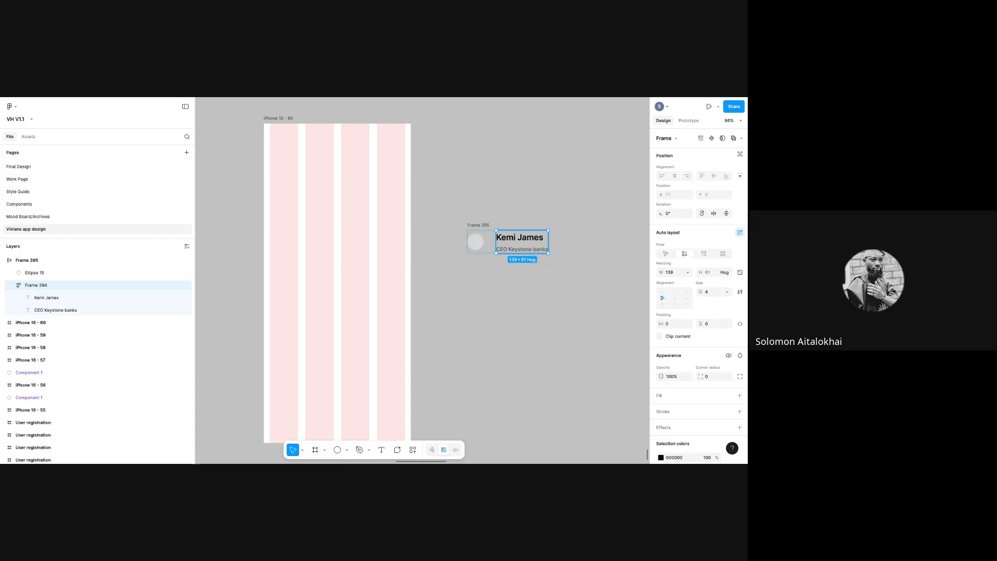
click(472, 236)
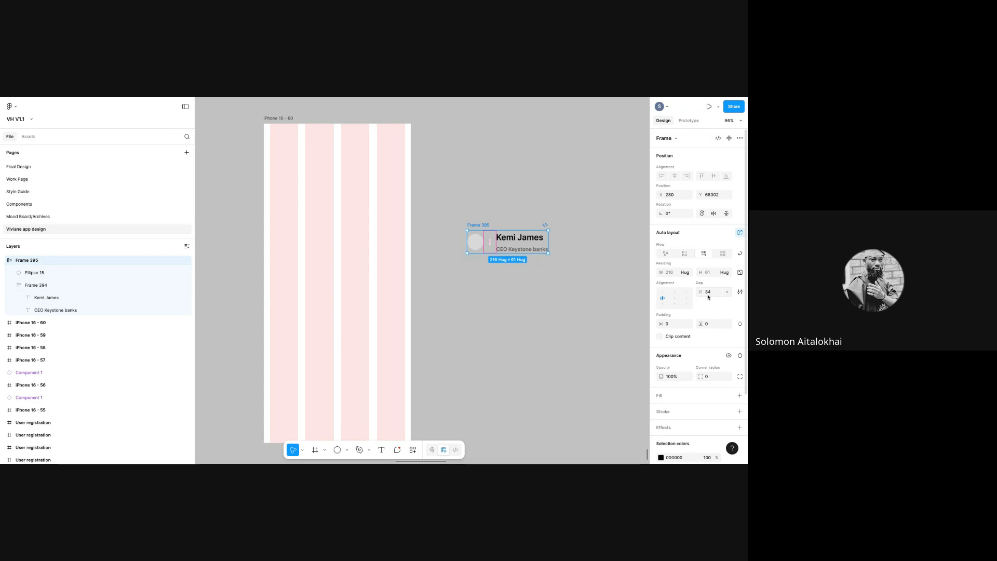
click(708, 296)
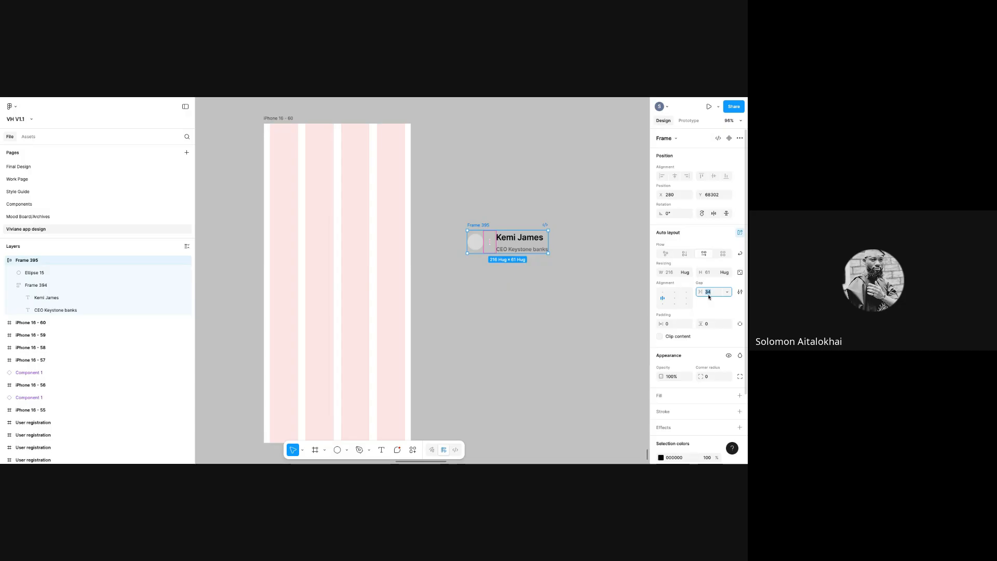
text(16)
key(Return)
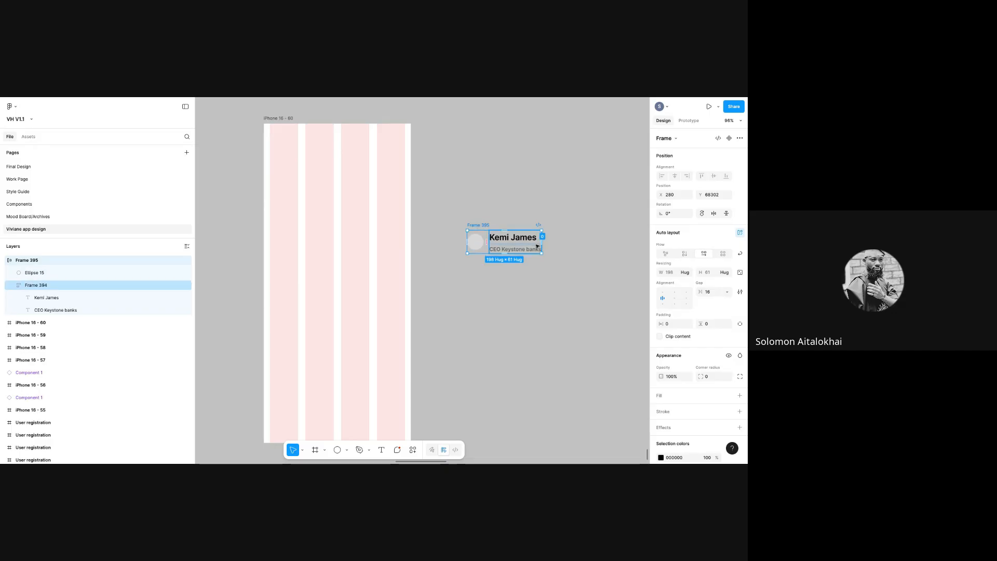
drag(518, 135, 498, 166)
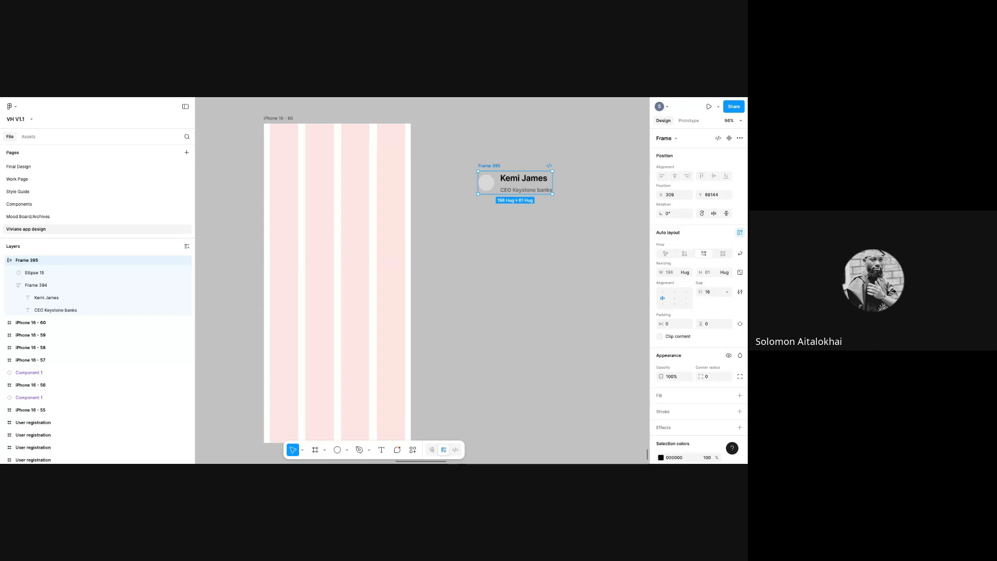
drag(499, 165, 483, 199)
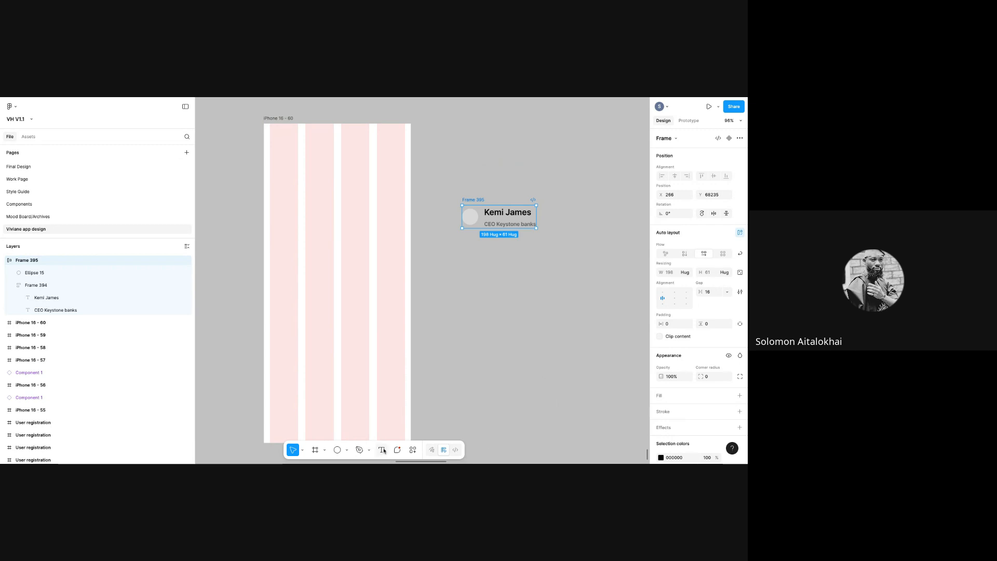
- Draw a new text box below the profile card
click(471, 218)
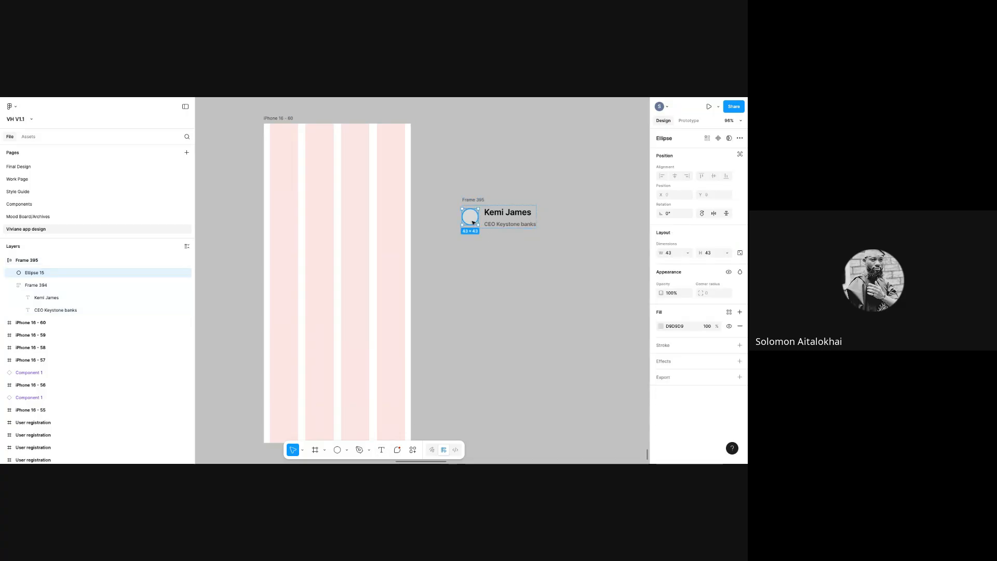
click(382, 450)
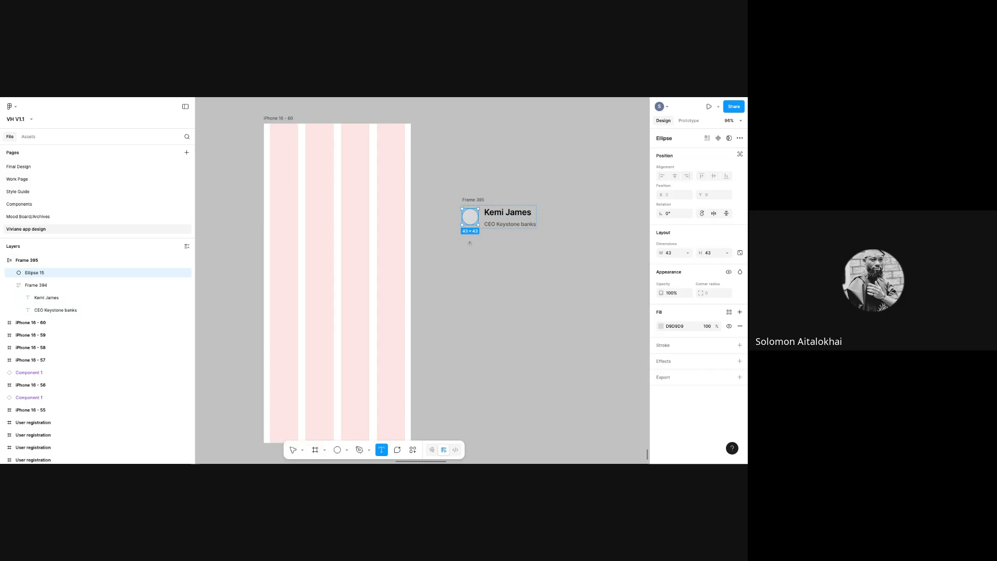
drag(469, 243, 566, 293)
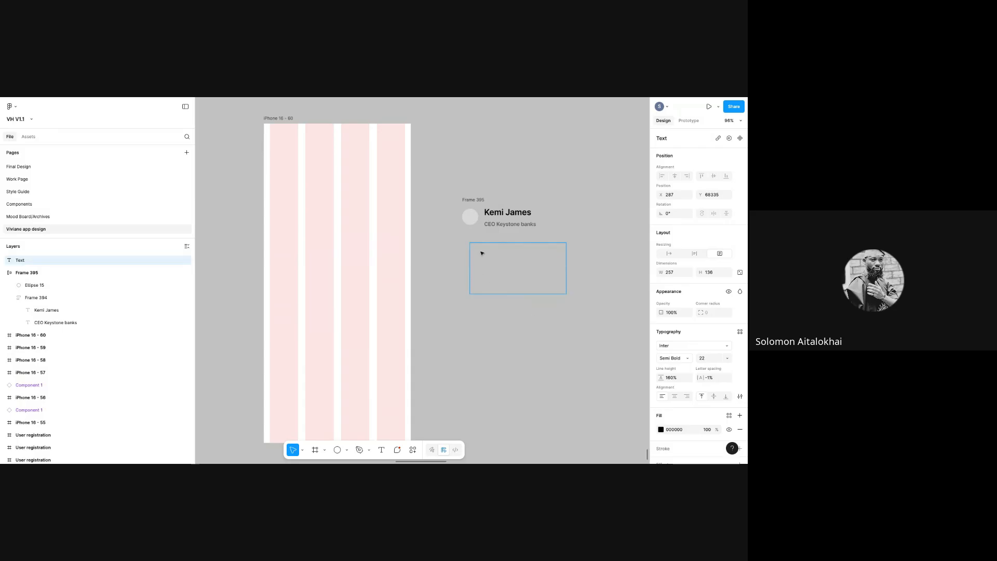
- Discard several trial text boxes and their placeholder characters below the profile card
key(Escape)
click(381, 451)
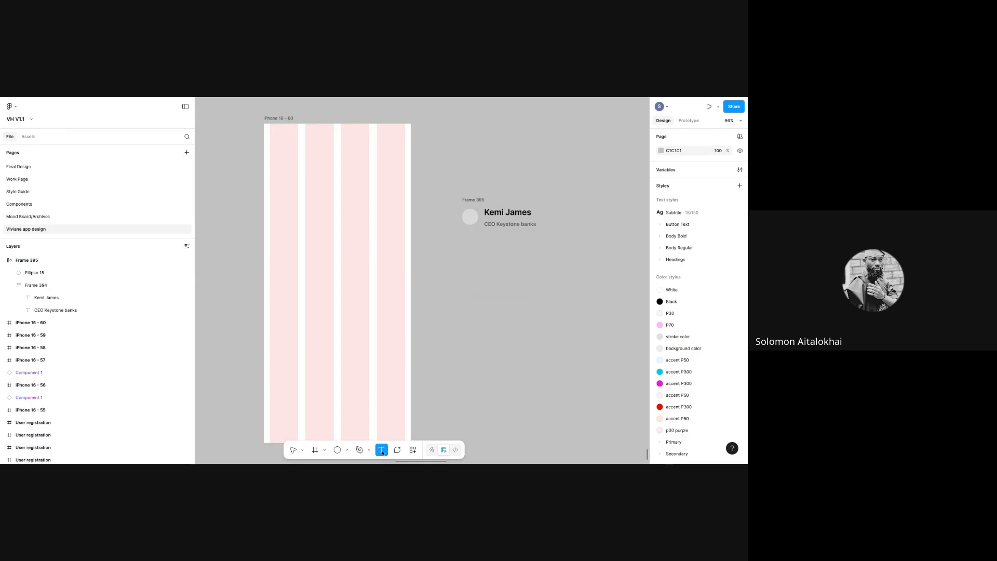
click(483, 253)
text(teheyusdgdufds)
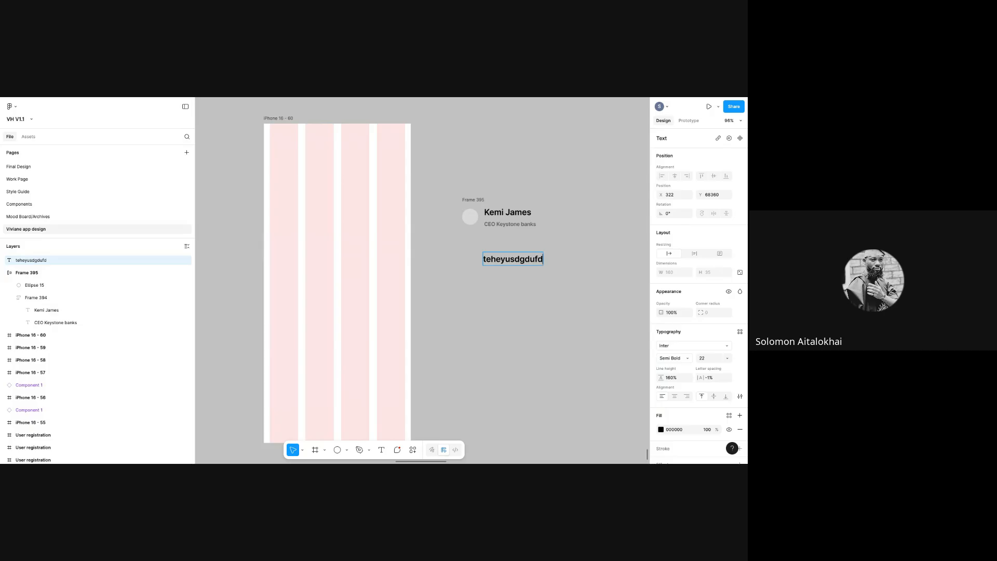
key(BackSpace)
key(BackSpace)
key(BackSpace)
key(BackSpace)
key(BackSpace)
key(BackSpace)
key(BackSpace)
key(BackSpace)
key(BackSpace)
key(BackSpace)
key(BackSpace)
key(BackSpace)
key(BackSpace)
key(BackSpace)
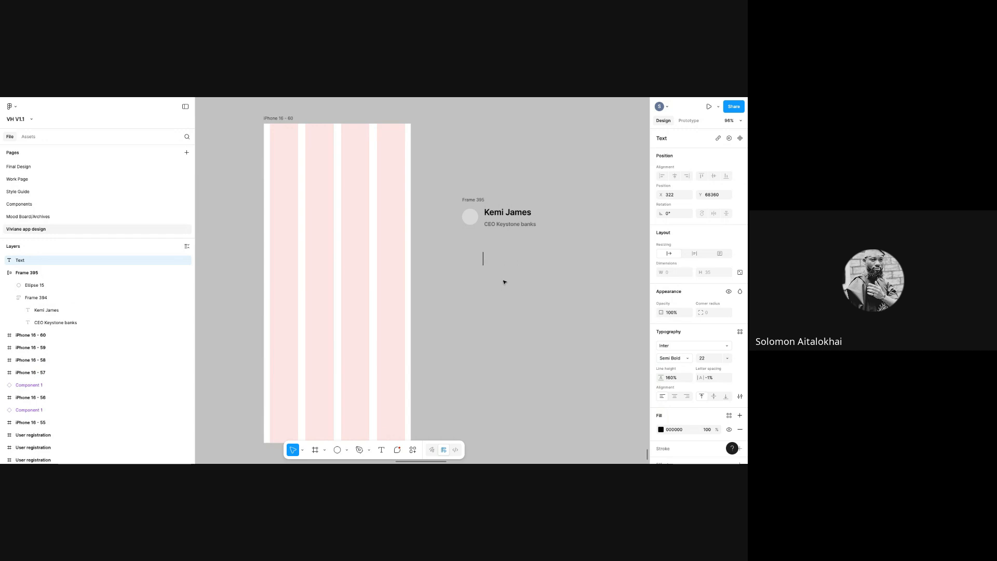
key(Escape)
click(381, 450)
drag(472, 251, 570, 298)
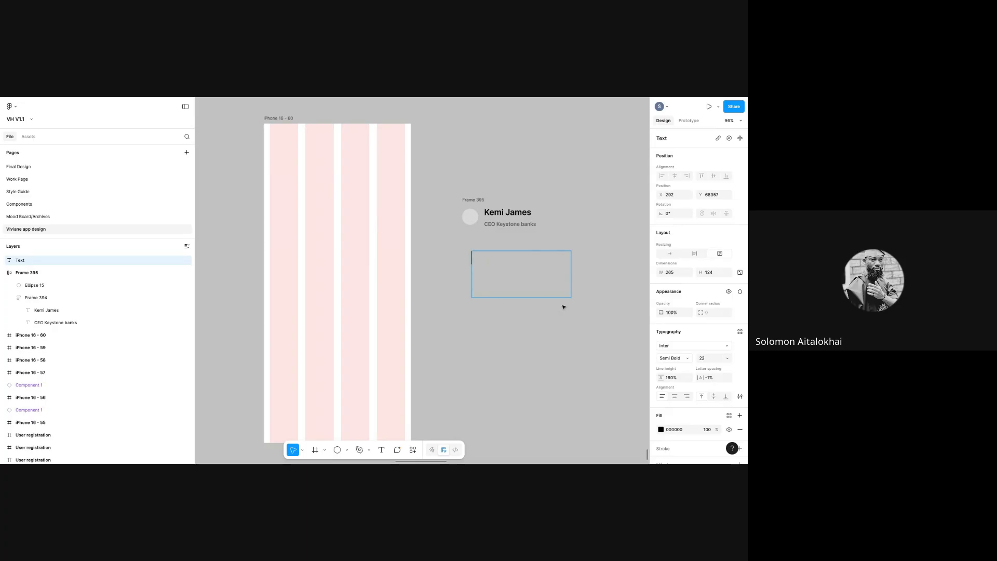
key(Escape)
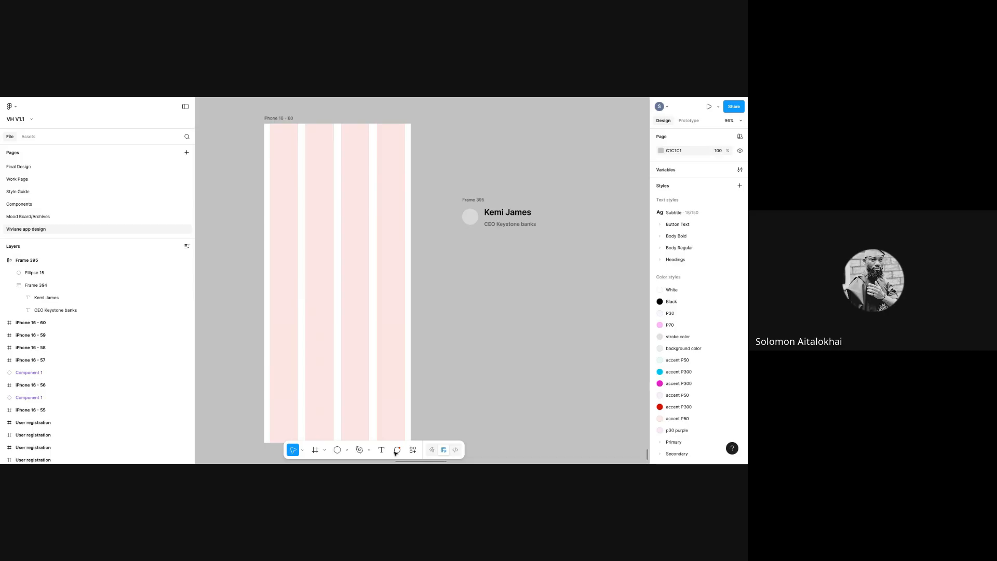
key(t)
click(503, 261)
text(tfewgweyeyr)
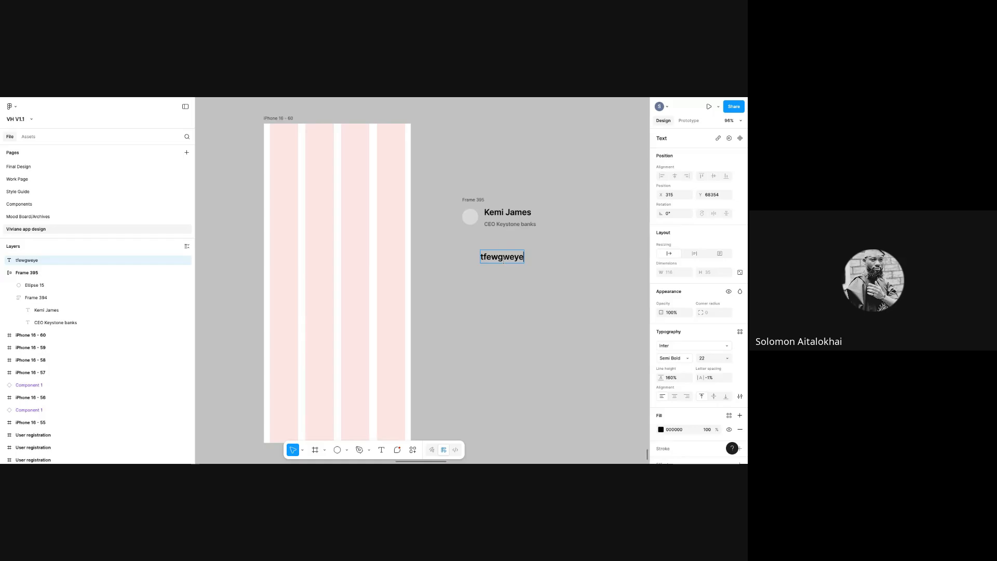
key(BackSpace)
key(BackSpace)
key(BackSpace)
key(BackSpace)
key(BackSpace)
key(BackSpace)
key(BackSpace)
key(BackSpace)
key(BackSpace)
key(BackSpace)
key(BackSpace)
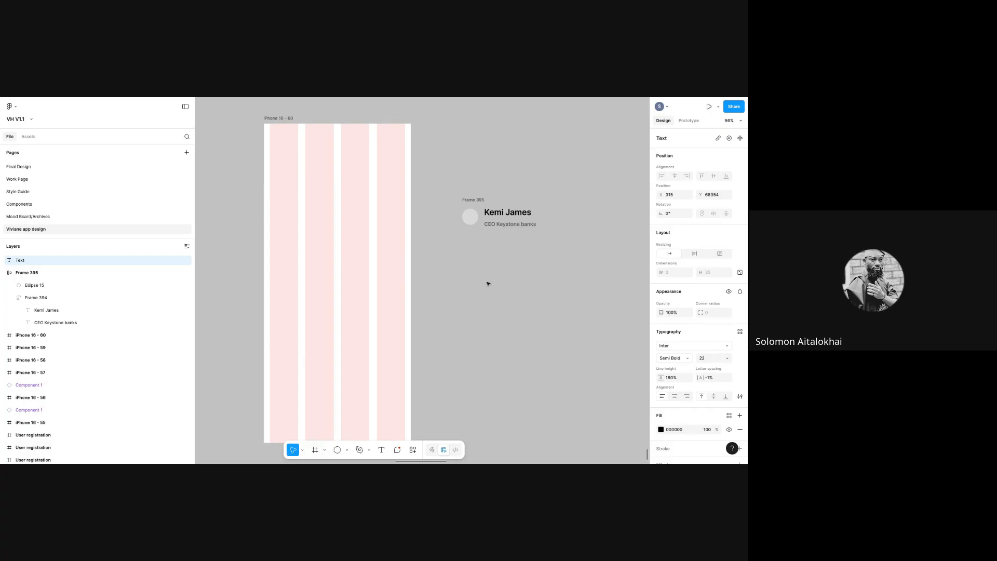
- Draw a gibberish paragraph box narrowed to 204 wide, delete it, and draw a fresh empty box
click(381, 449)
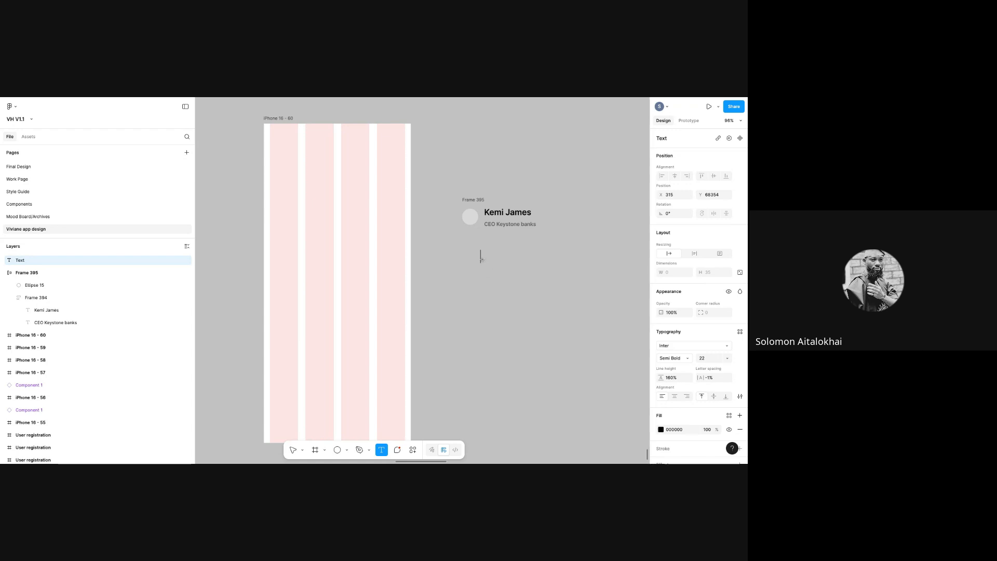
drag(480, 257, 589, 316)
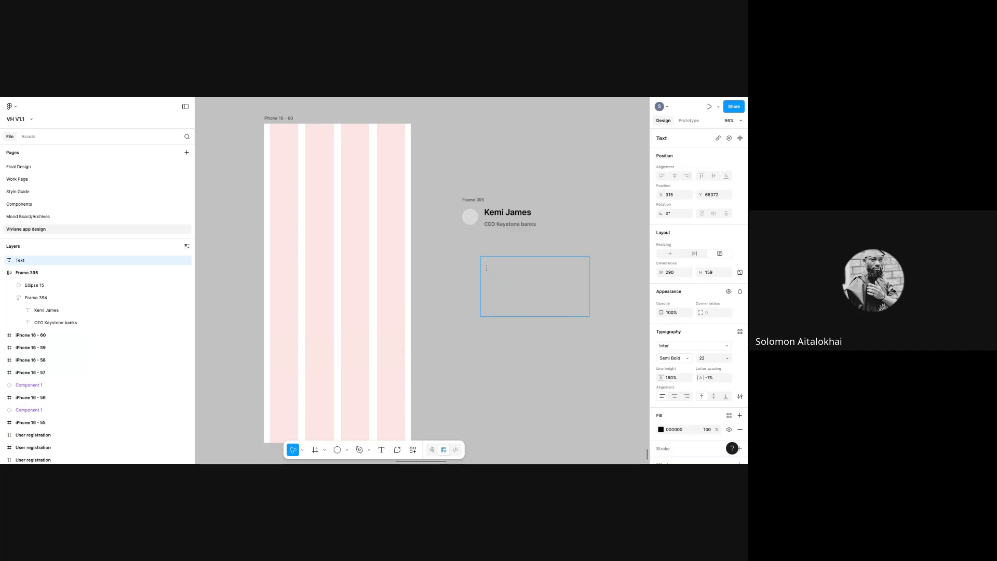
text(ttjhewheffedgjewgddqjwegqjwhegf)
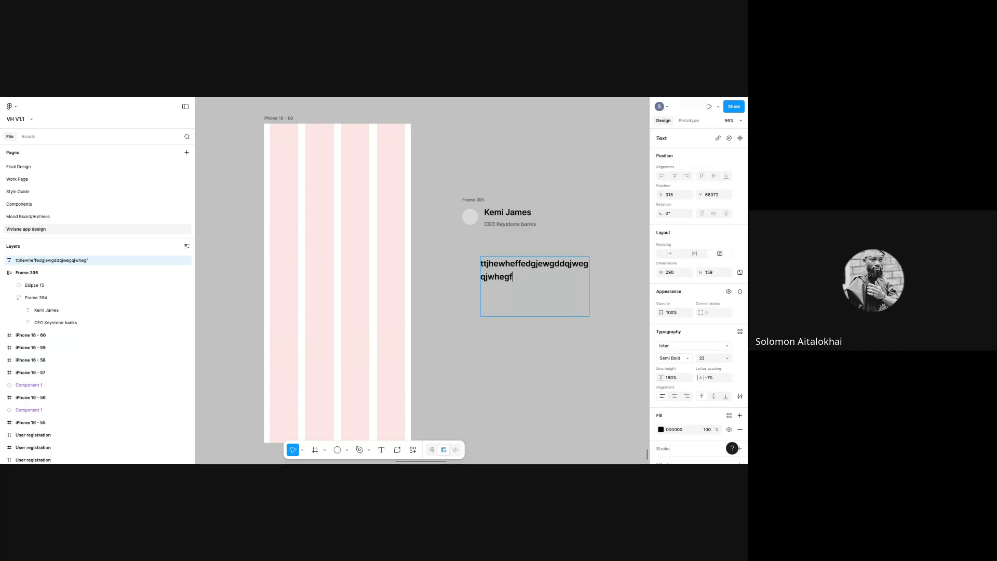
text(hjfejfjhejfjhfvjhejfjdhbjhd)
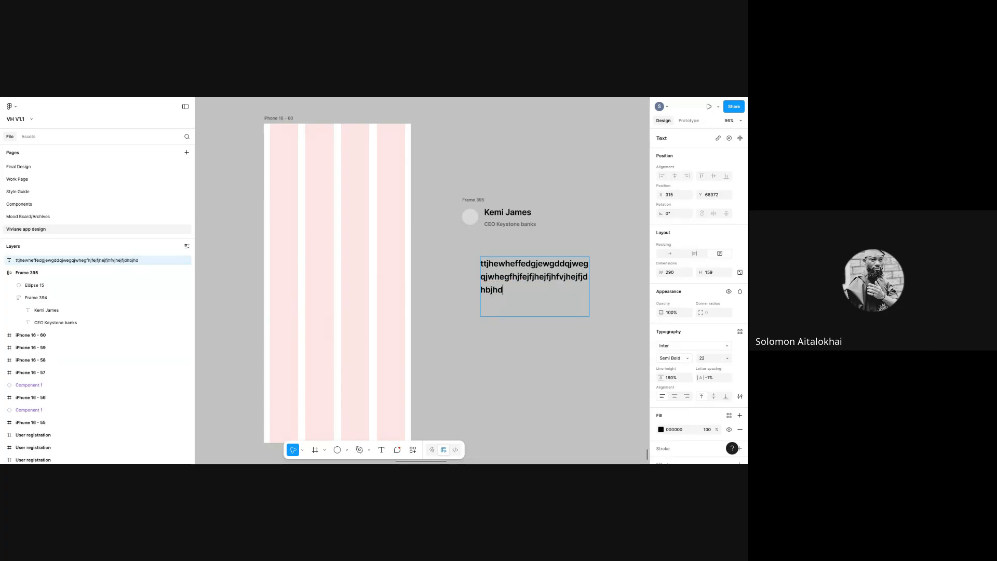
key(Escape)
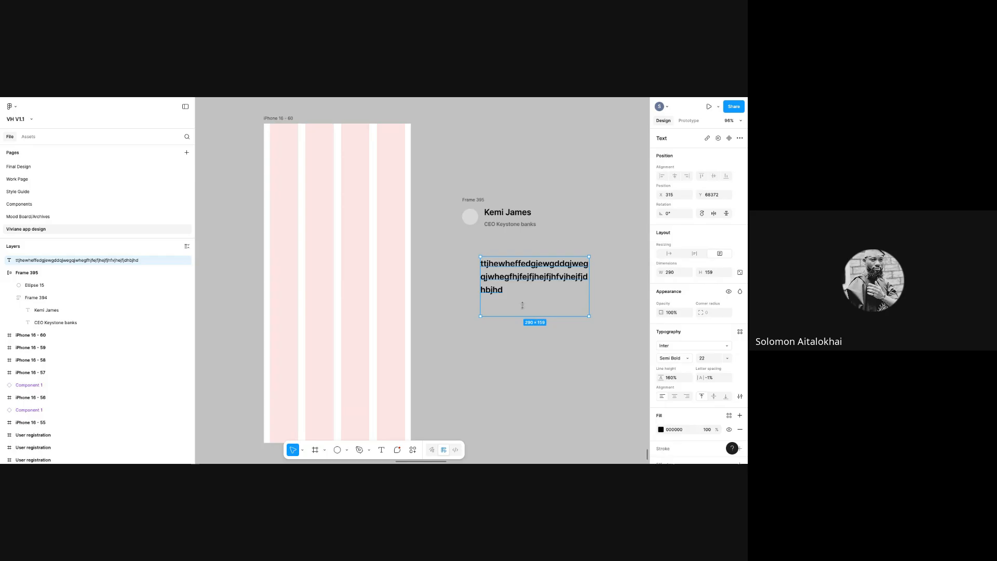
drag(592, 292, 514, 290)
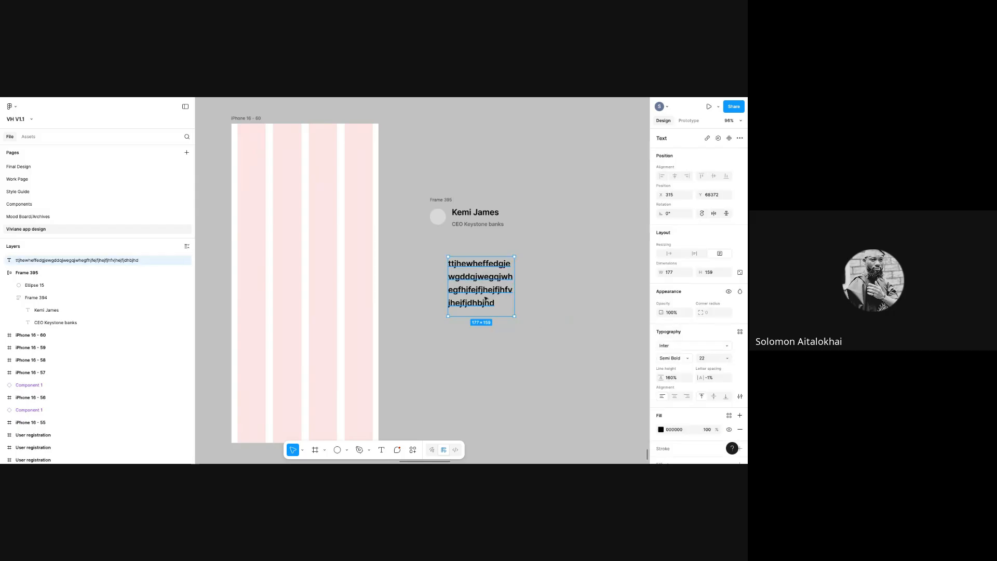
key(Delete)
click(381, 450)
drag(430, 244, 561, 307)
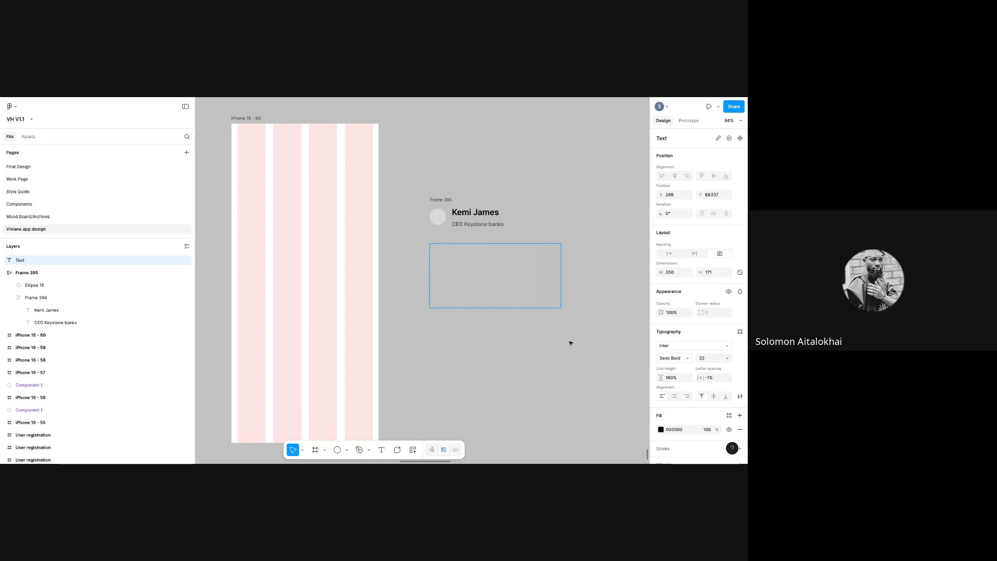
- Run the Iconify plugin from the recent plugins list, then close it
right_click(570, 343)
mouse_move(590, 410)
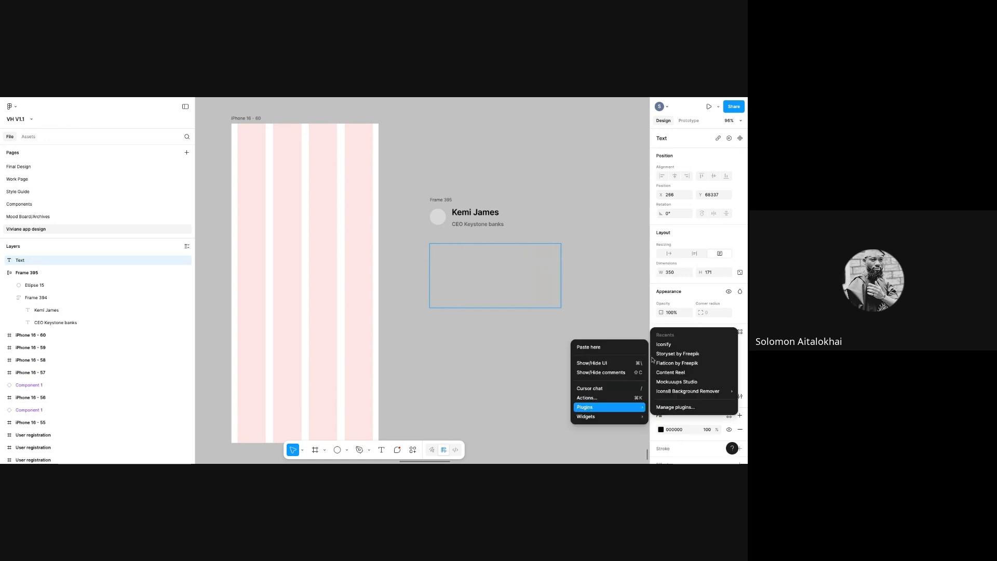
click(664, 344)
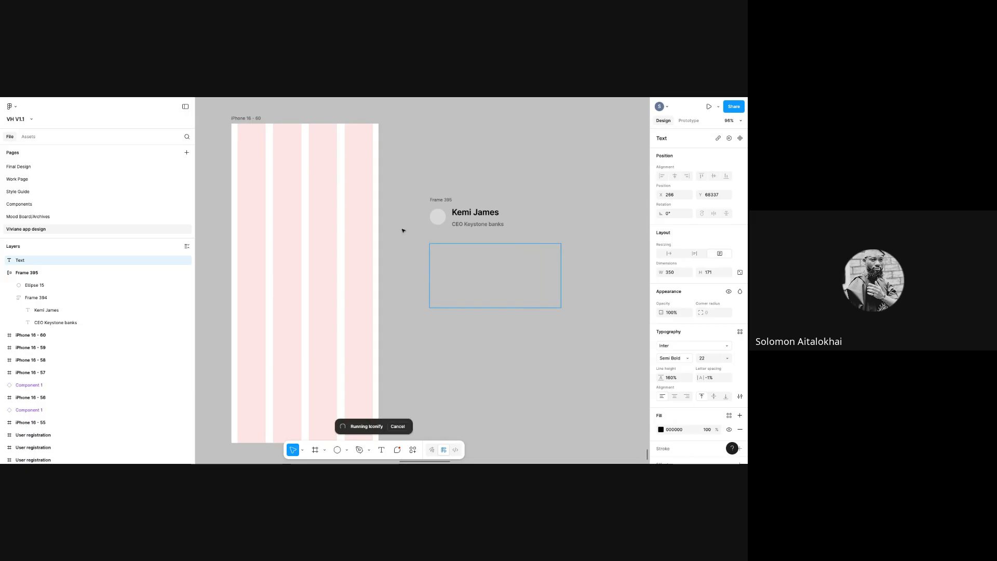
click(719, 191)
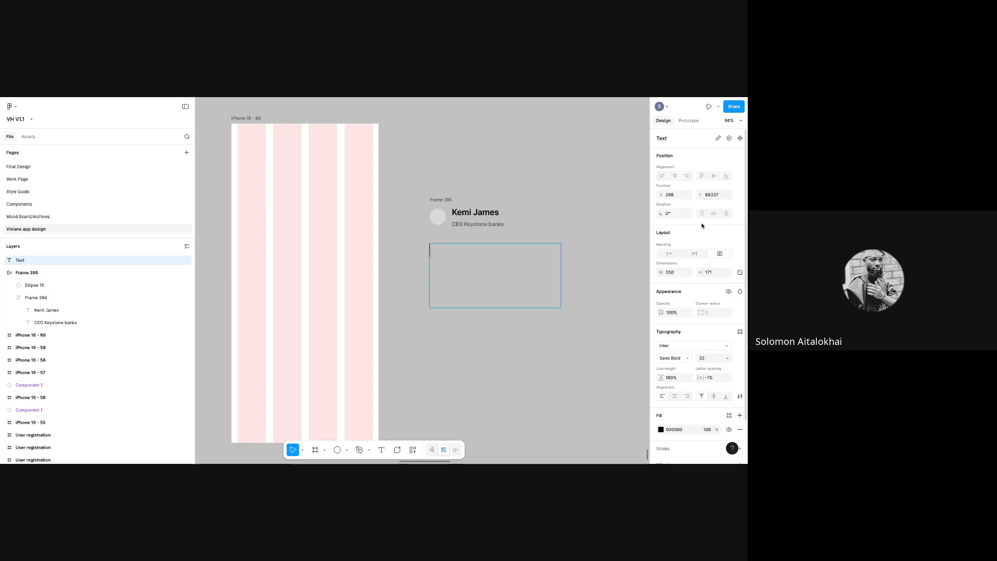
- Search plugins for 'lorem' and try the Loream Ipsum Generator (Mongolia), then close it
right_click(566, 323)
mouse_move(583, 393)
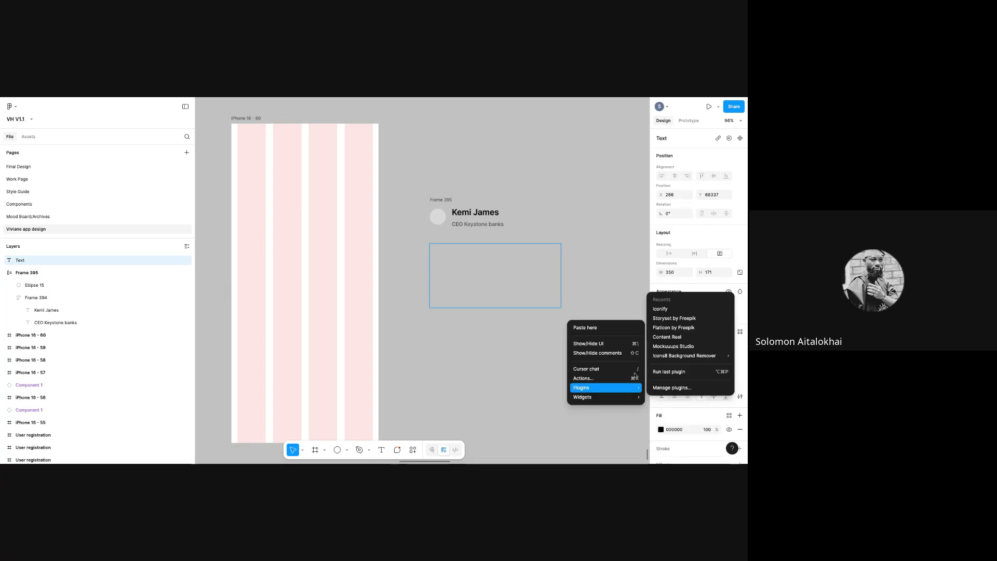
click(661, 389)
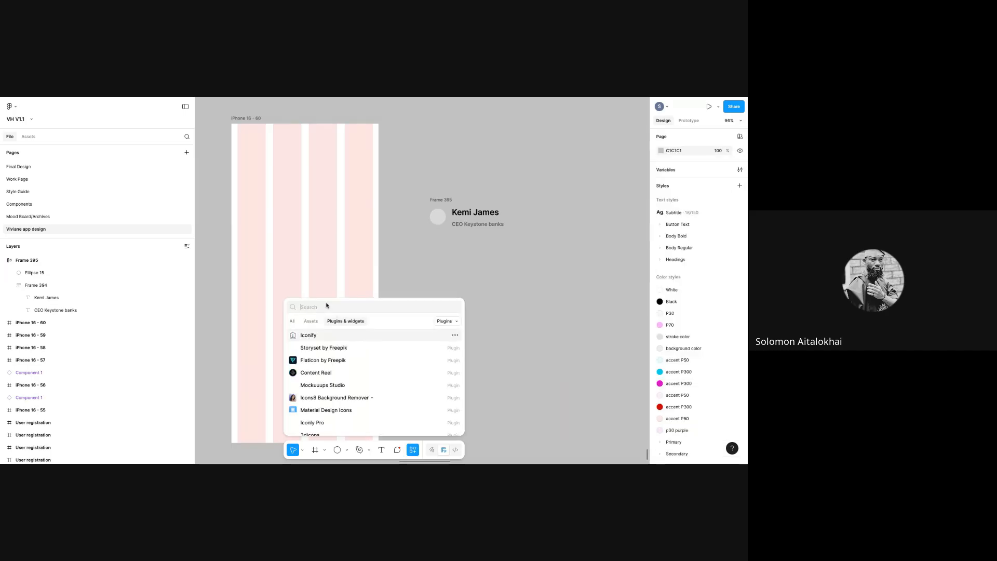
text(lorem)
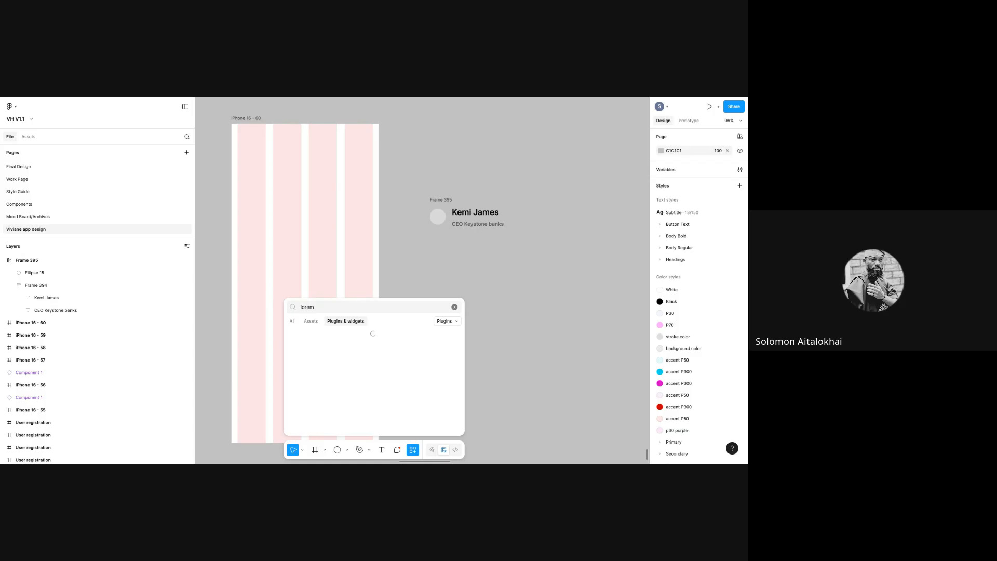
click(365, 351)
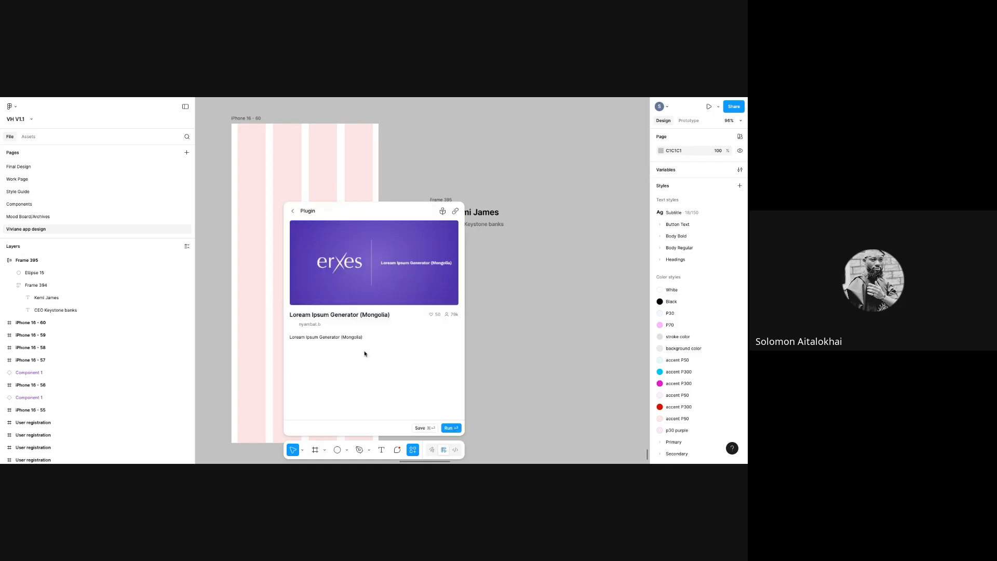
click(451, 429)
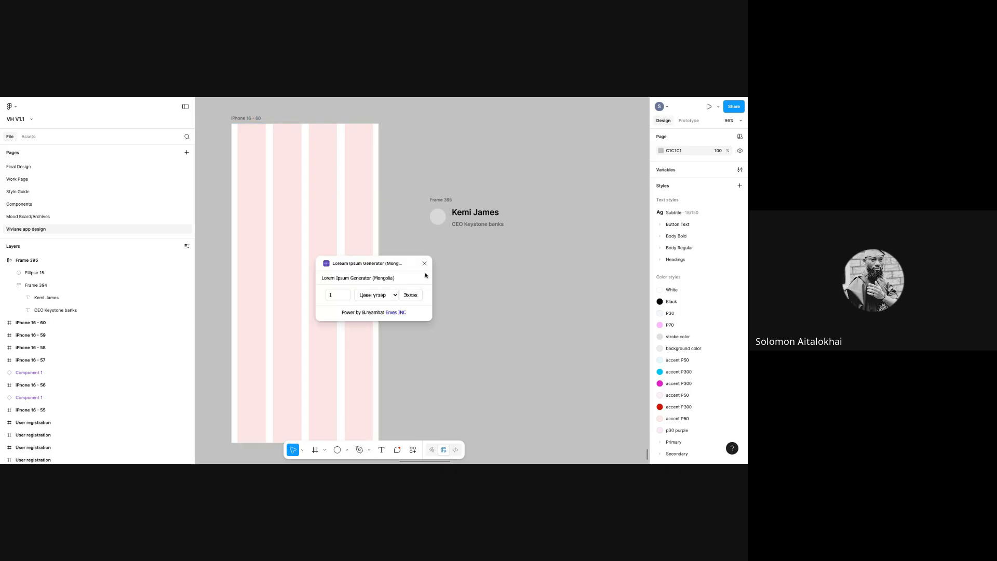
click(424, 263)
- Launch Iconify again from the recent plugins and close it
right_click(512, 341)
mouse_move(550, 408)
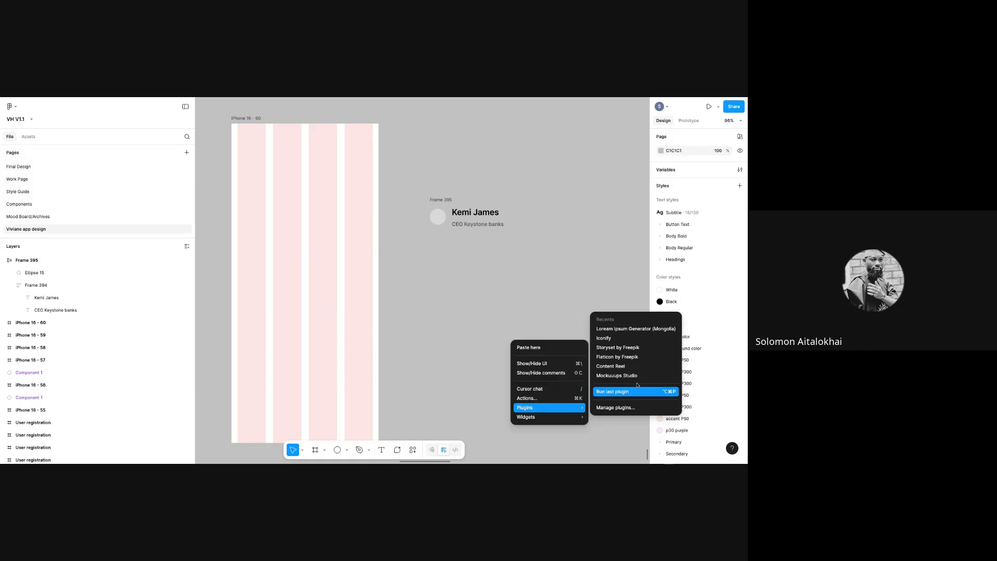
click(622, 338)
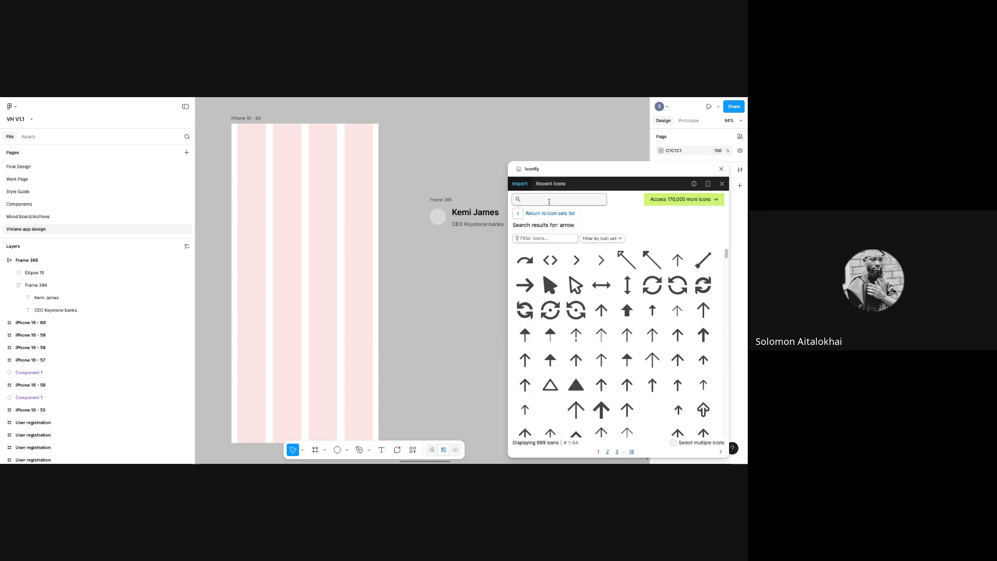
click(720, 169)
- Search plugins for 'lorem' and run Lorem Ipsum by <div>RIOTS
right_click(526, 280)
mouse_move(566, 347)
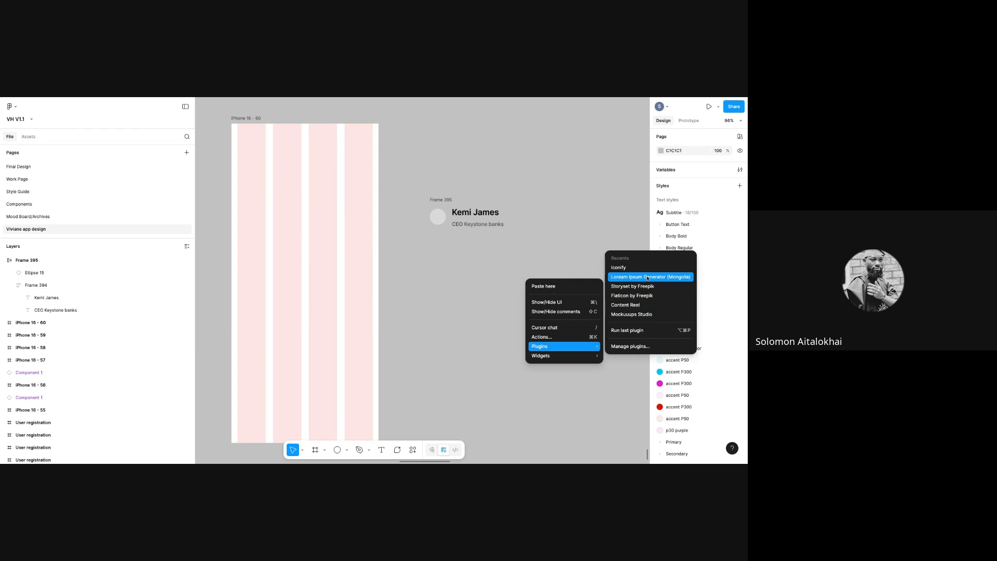
click(631, 346)
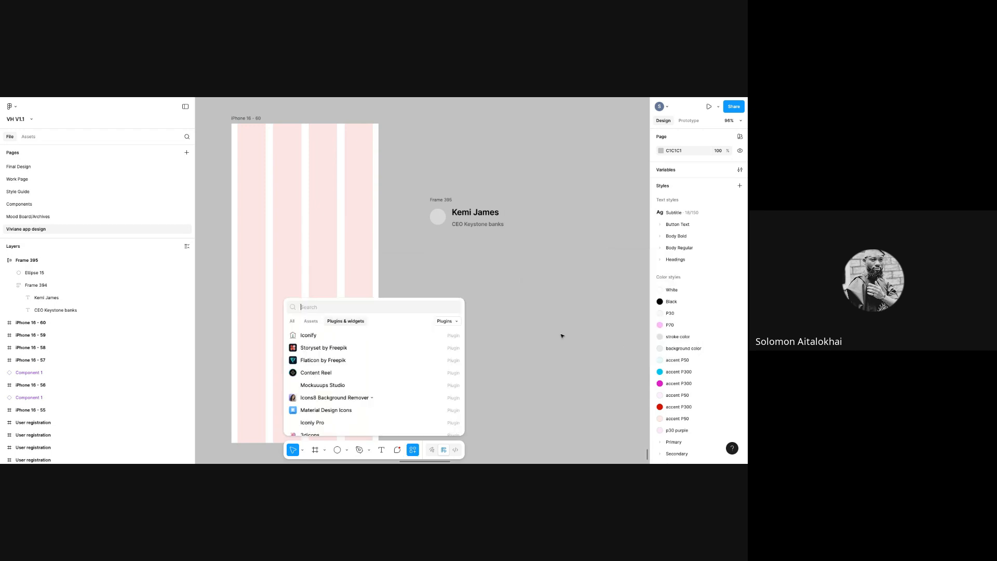
text(lorem)
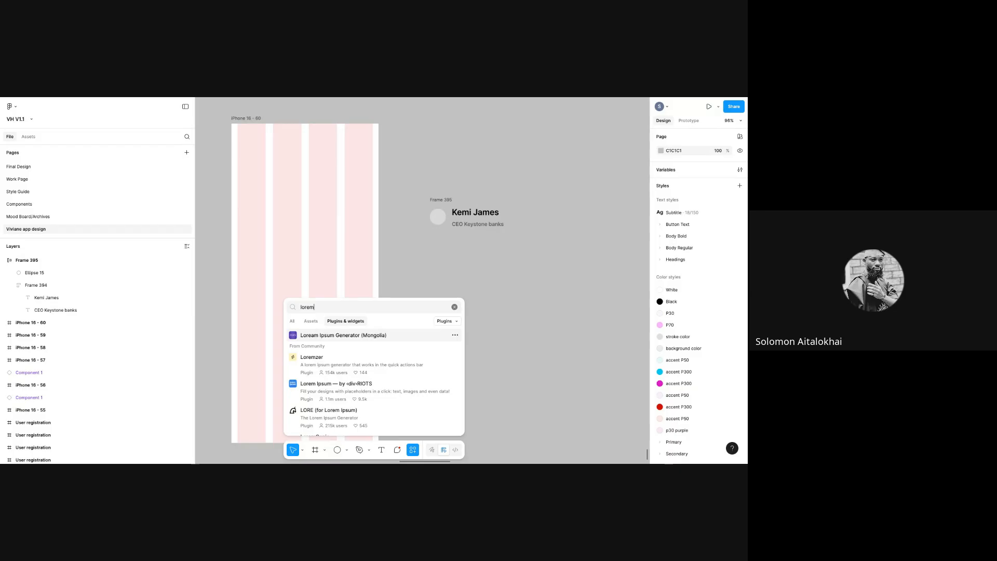
click(437, 398)
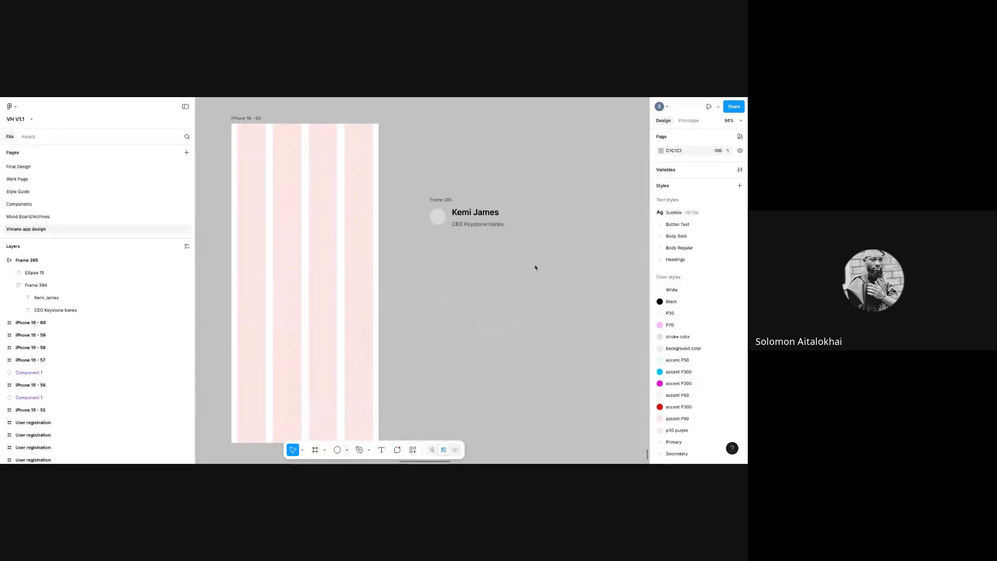
- Draw a text box below the profile header and generate 5 lorem ipsum sentences into it
click(381, 450)
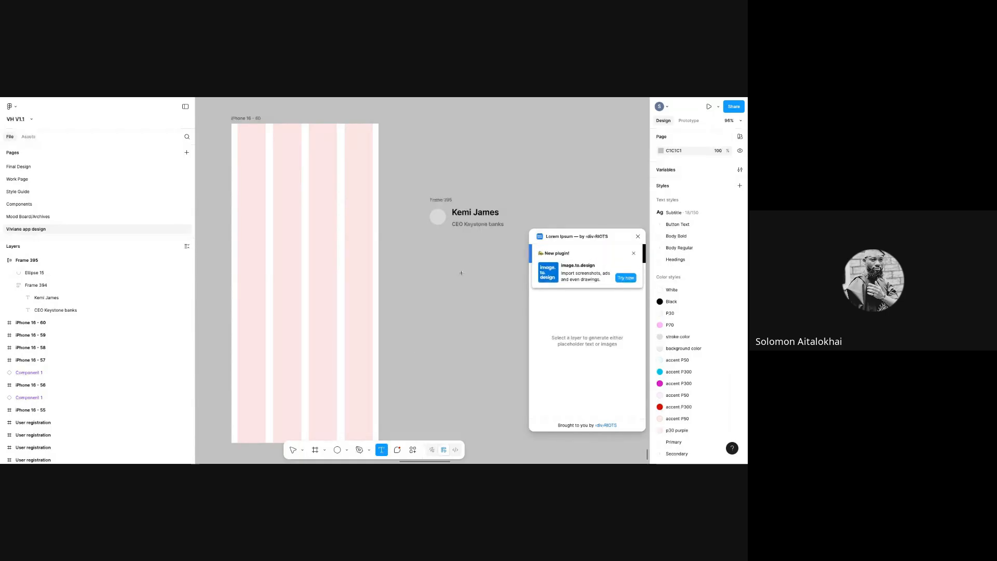
drag(418, 242, 513, 303)
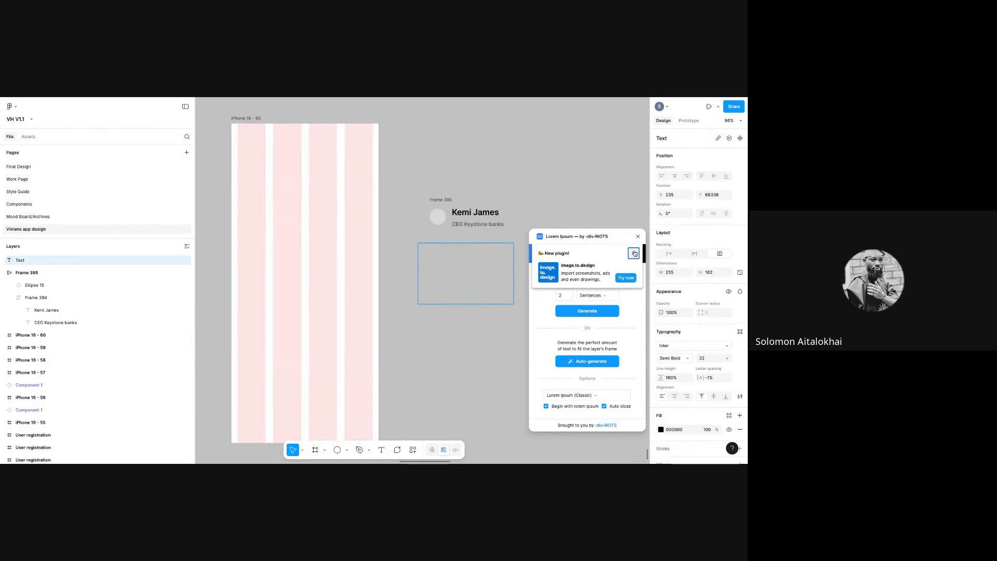
click(634, 252)
double_click(563, 297)
text(6)
text(5)
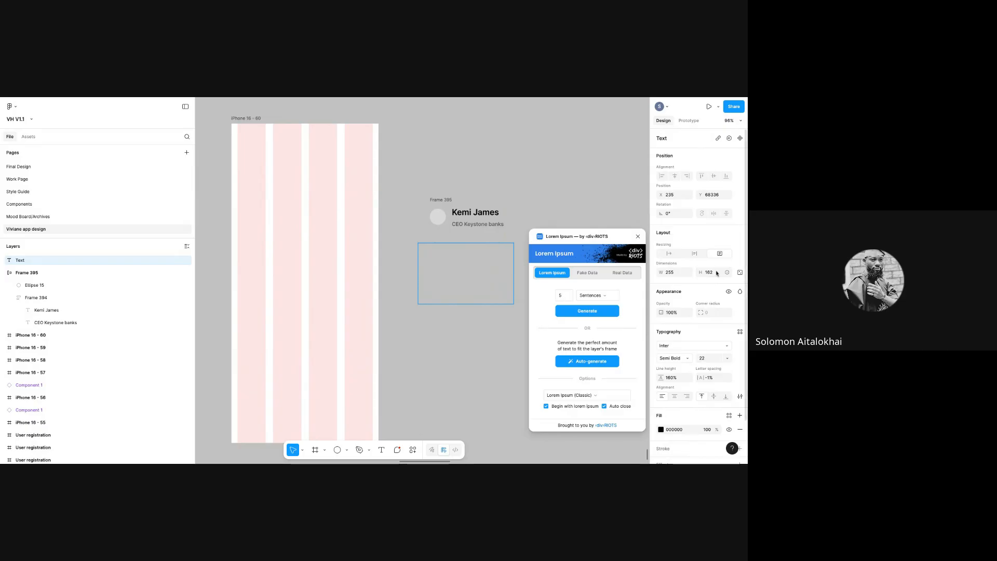
click(589, 315)
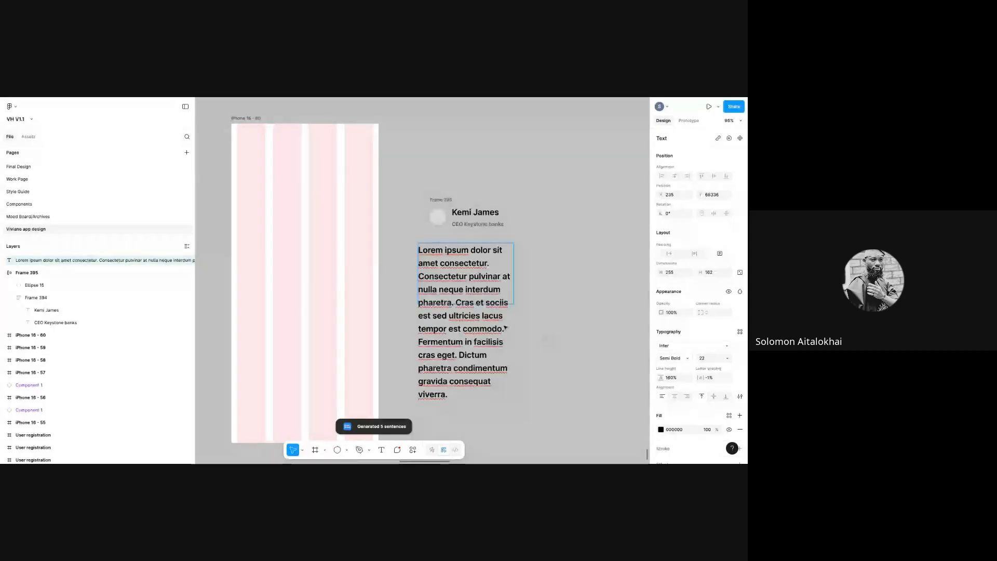
key(Escape)
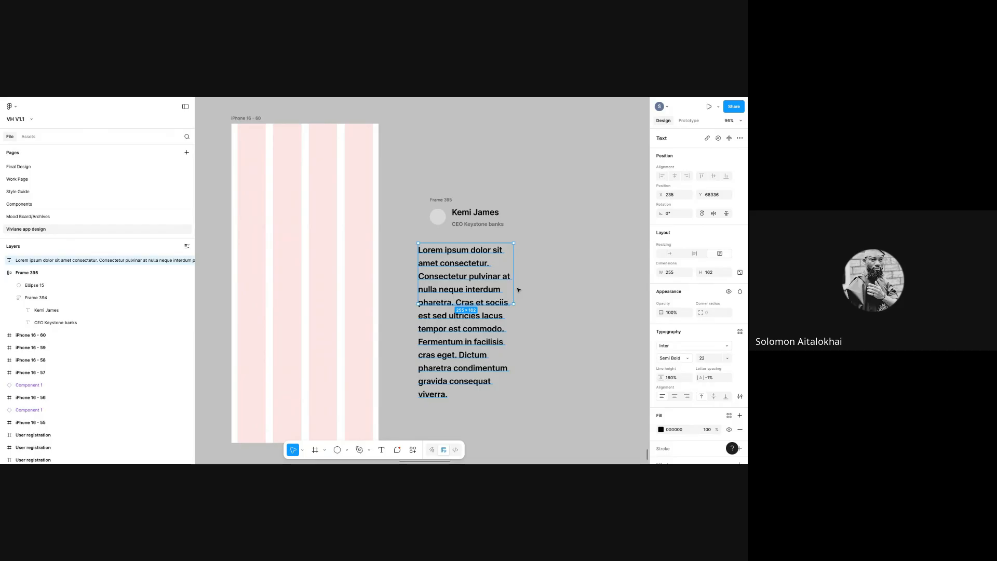
- Delete the closing sentences so the paragraph ends at 'commodo.' and shrink the box height
drag(513, 289, 579, 328)
double_click(443, 297)
click(438, 302)
drag(418, 303, 464, 330)
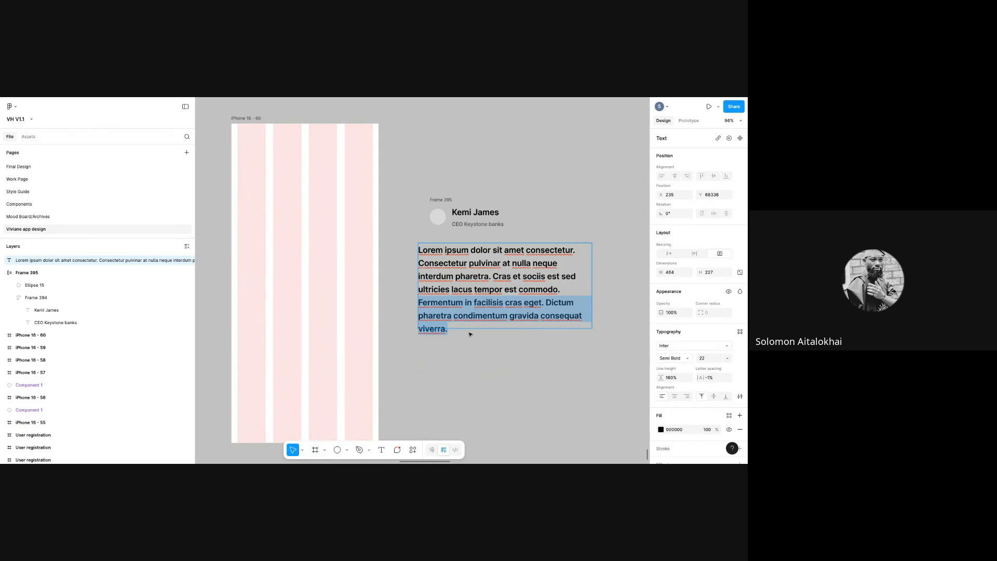
key(BackSpace)
key(Escape)
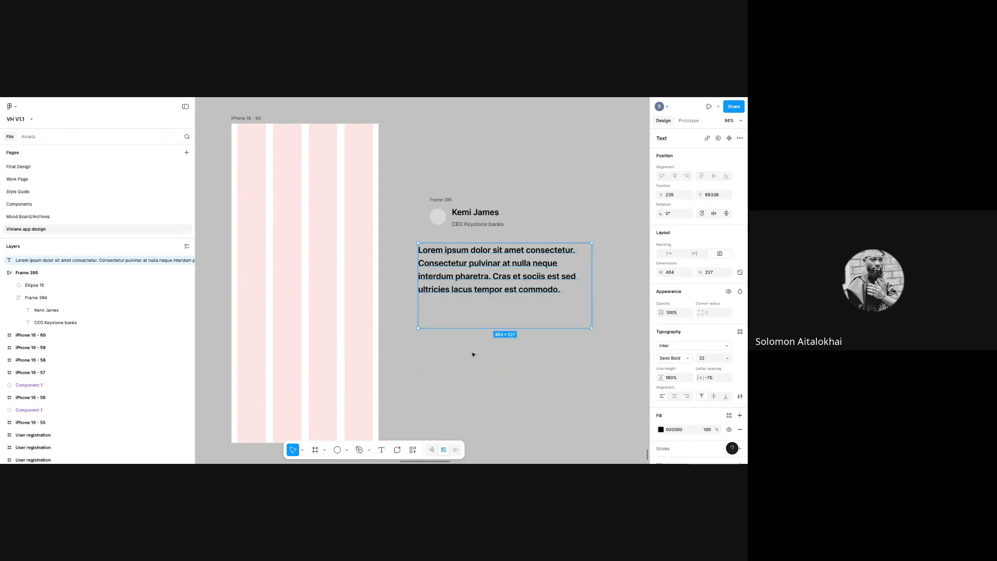
drag(476, 331, 484, 297)
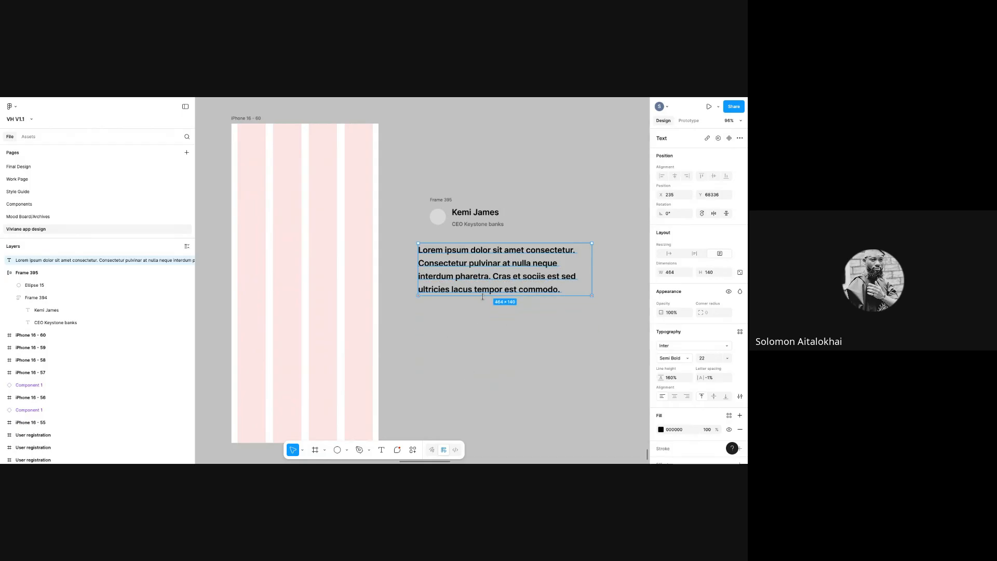
- Narrow the paragraph box to about 311 px wide
click(603, 267)
double_click(575, 270)
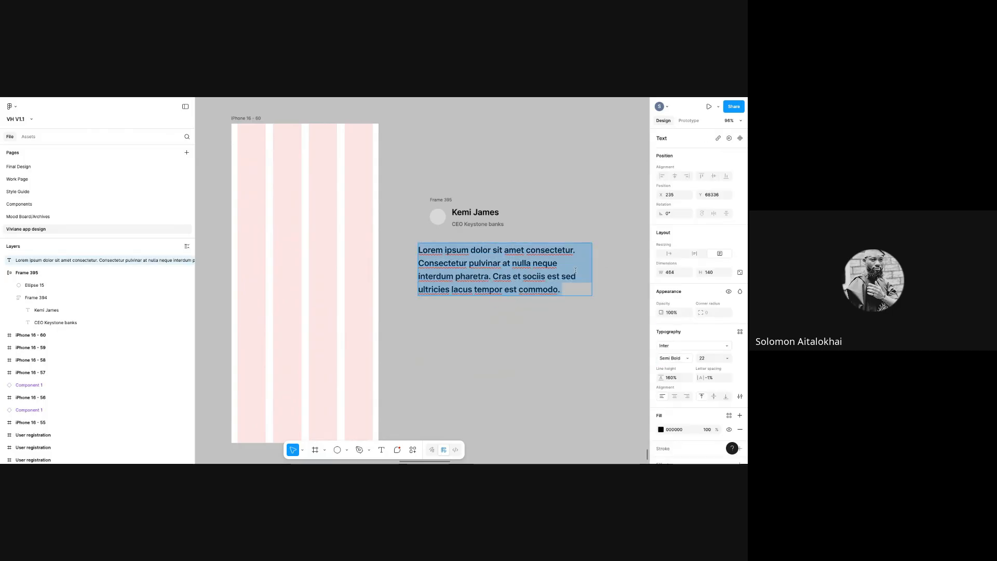
key(Escape)
drag(592, 278, 564, 273)
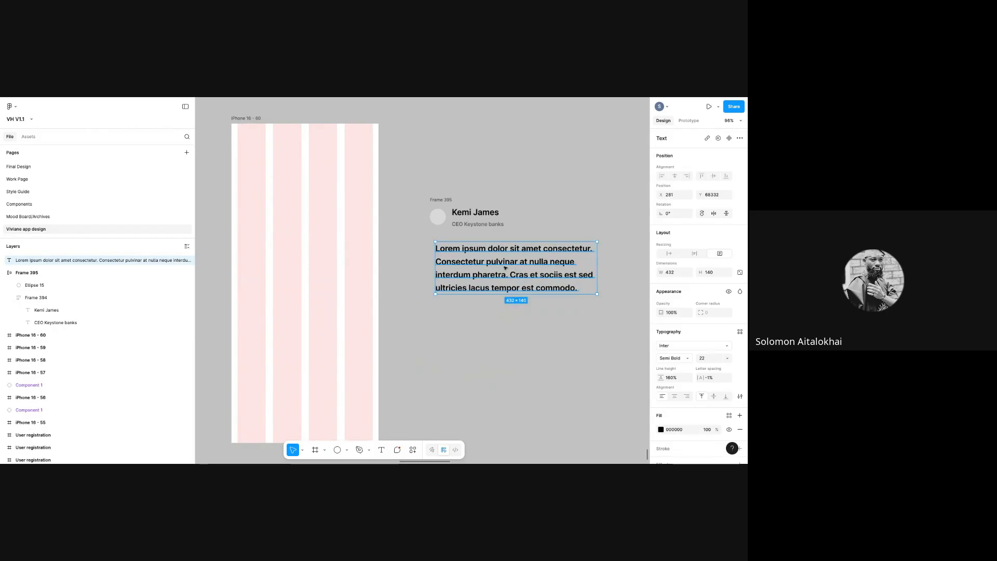
drag(597, 266, 550, 321)
drag(558, 288, 552, 287)
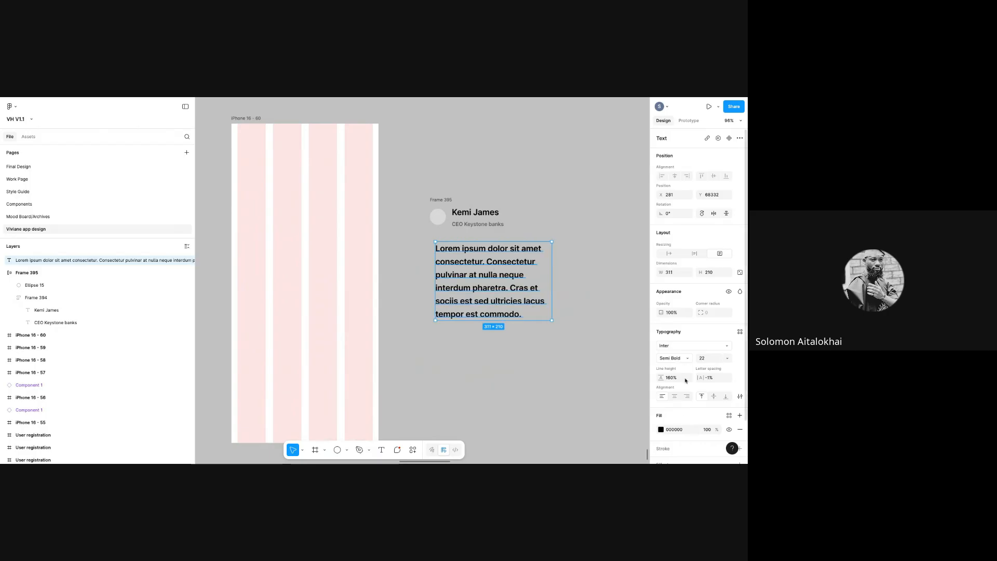
- Set the paragraph font size to 12 and shrink its box to hug the text
click(727, 357)
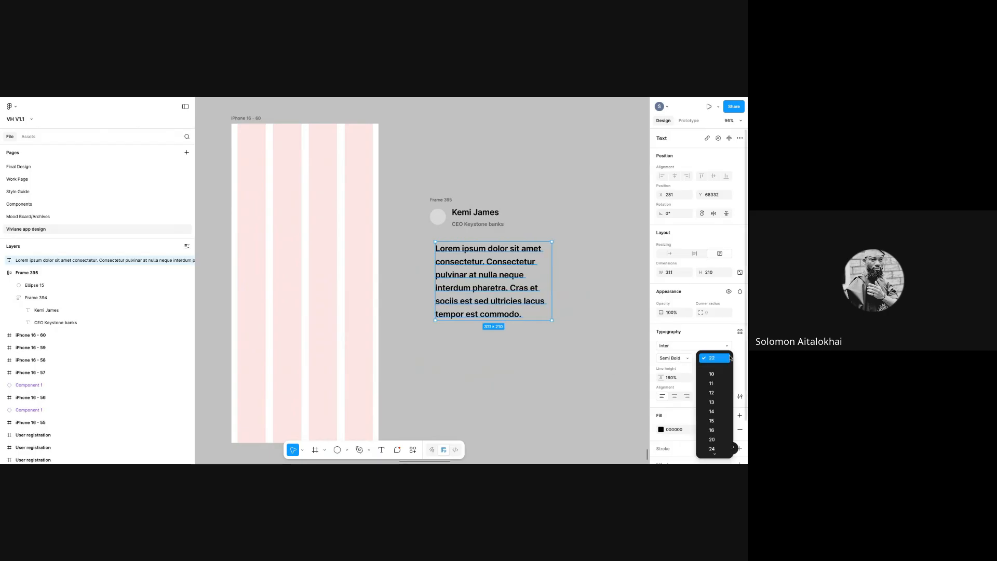
click(719, 397)
click(513, 311)
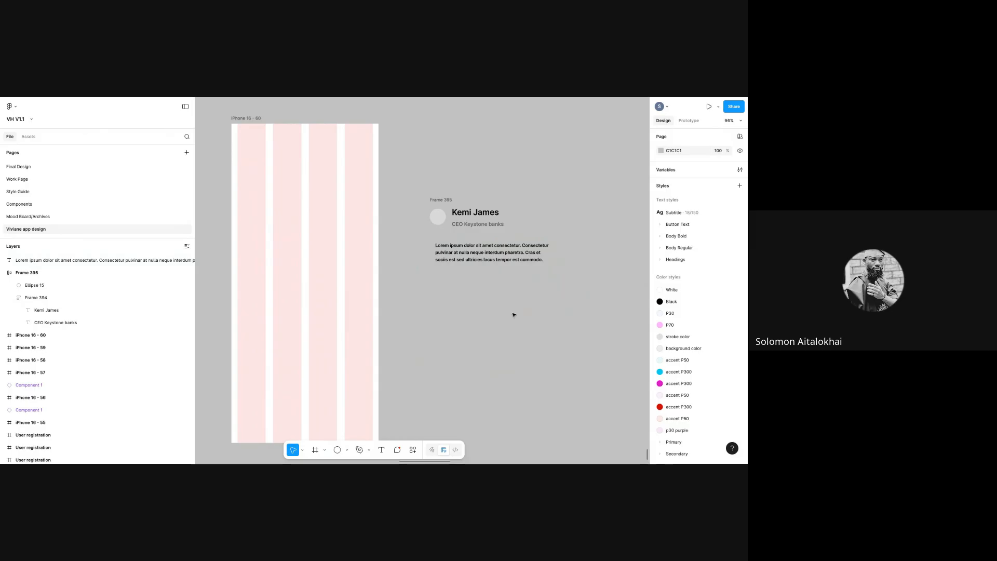
click(490, 246)
drag(505, 323, 515, 272)
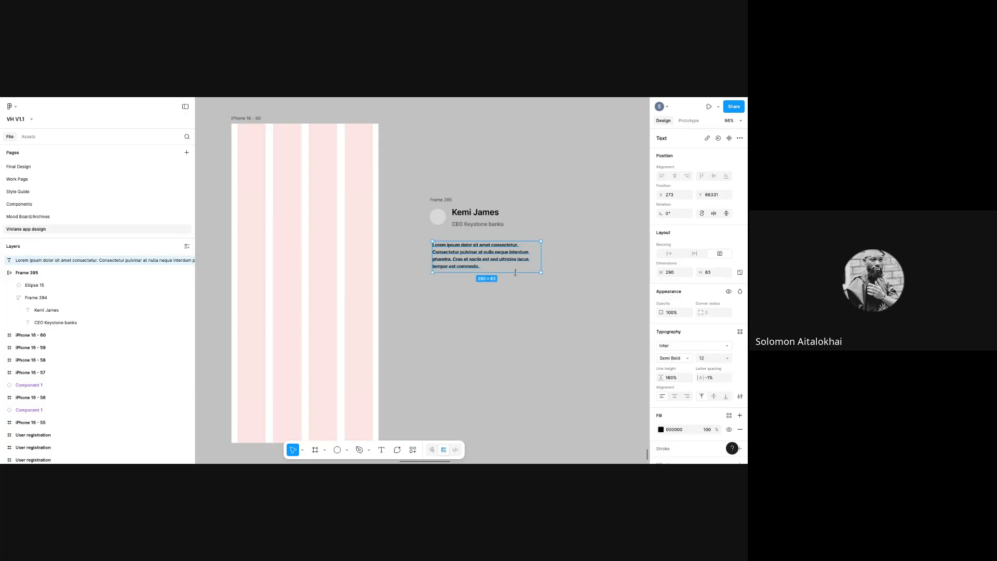
click(443, 201)
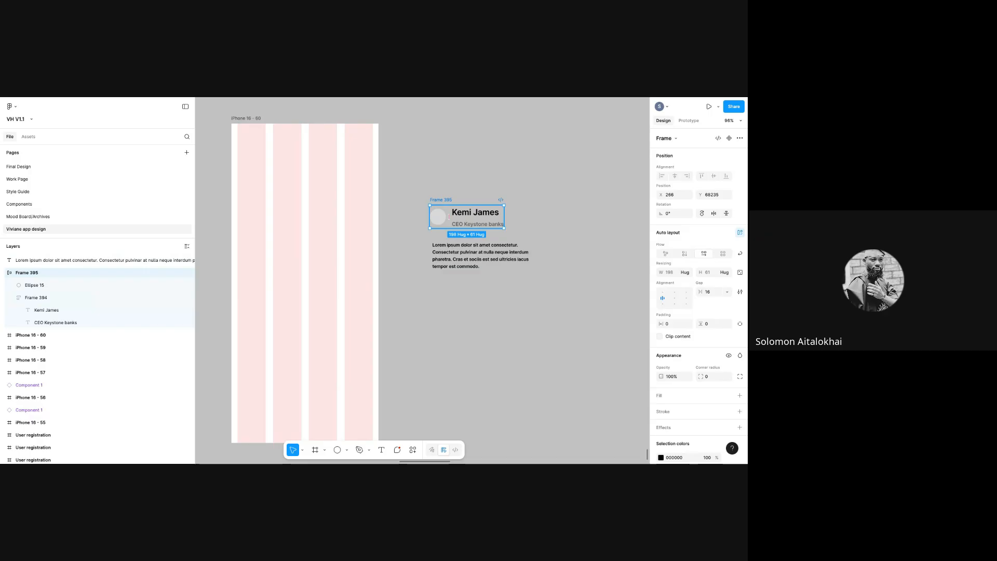
click(465, 267)
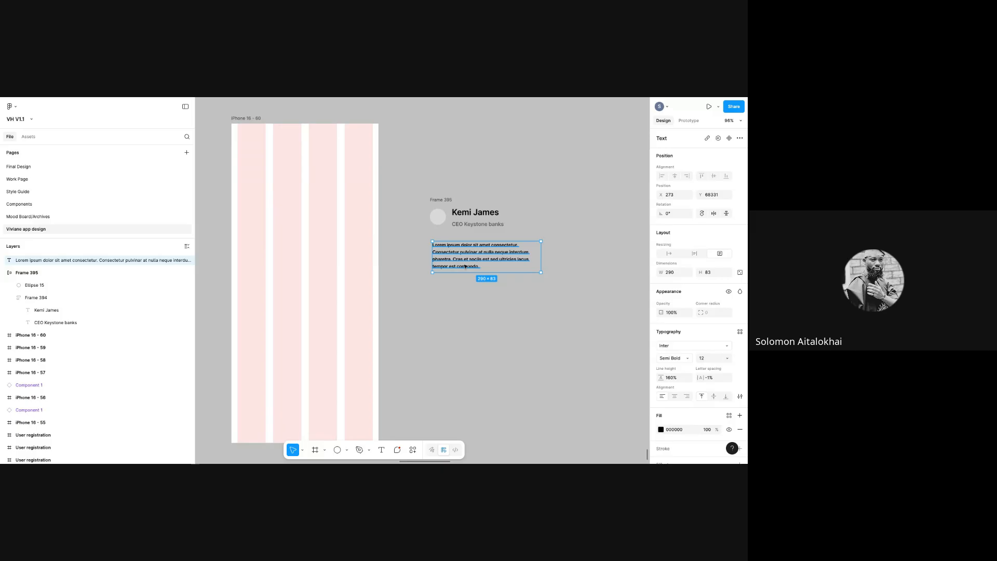
click(435, 200)
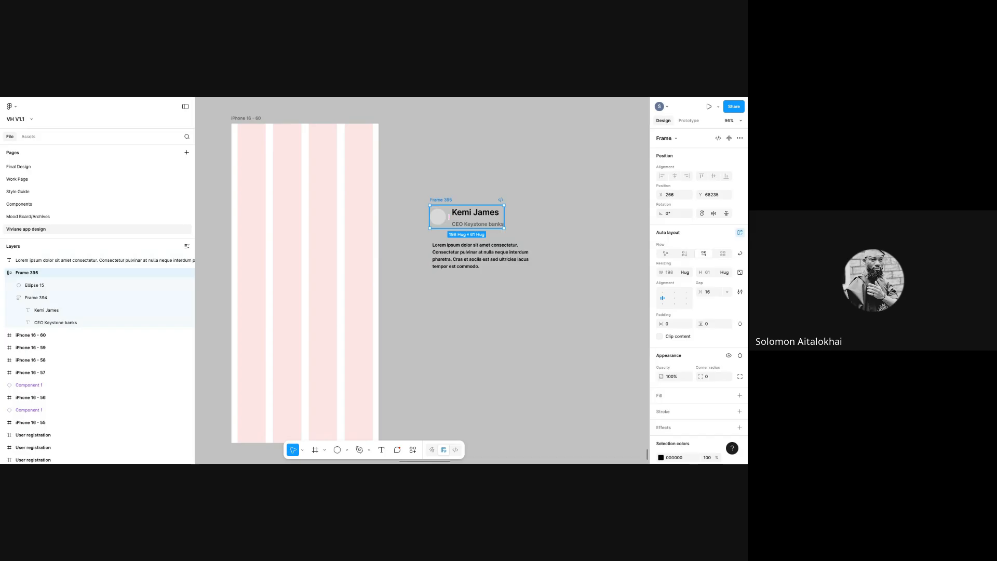
drag(416, 184, 449, 255)
drag(558, 331, 586, 334)
click(569, 323)
click(442, 202)
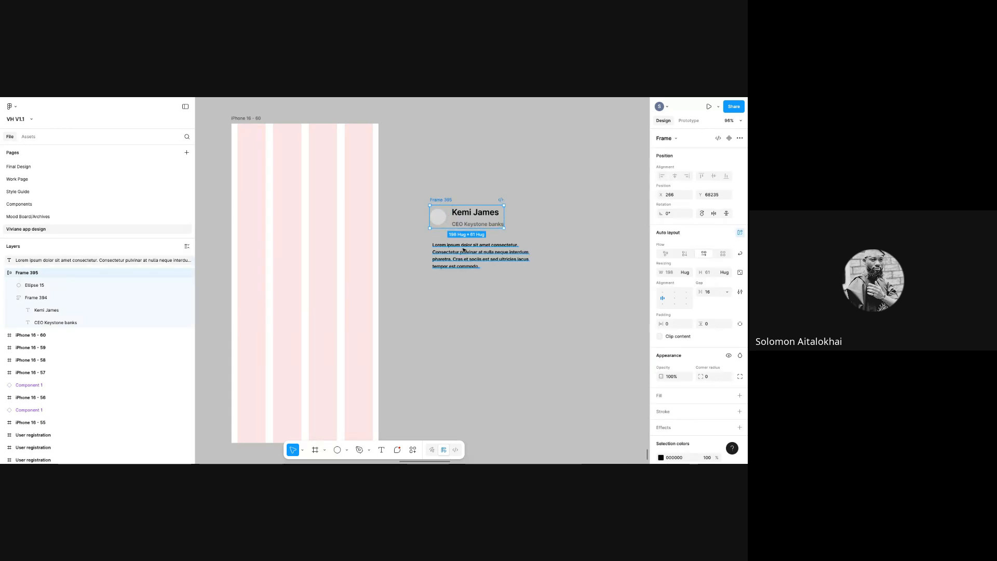
shift+click(481, 262)
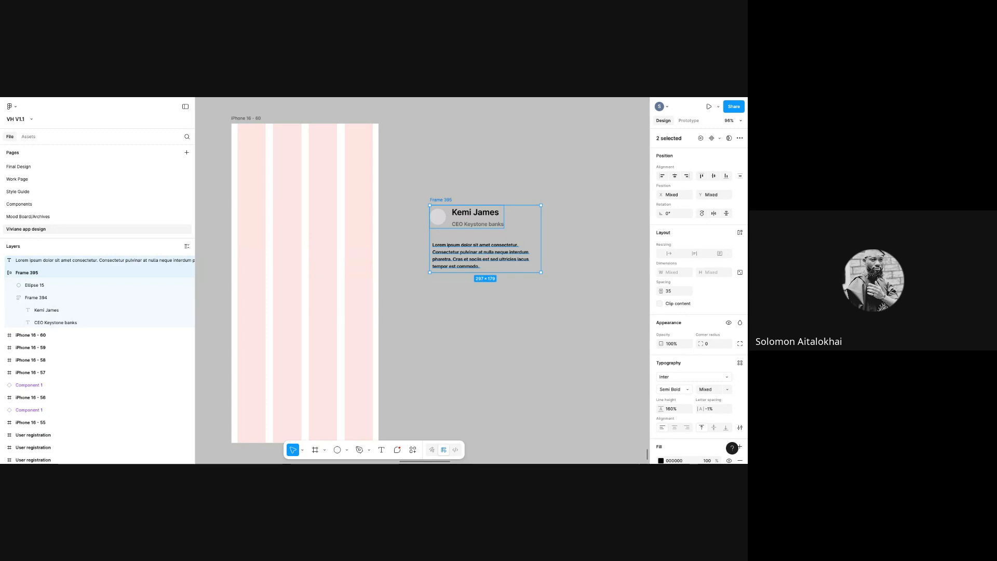
click(550, 264)
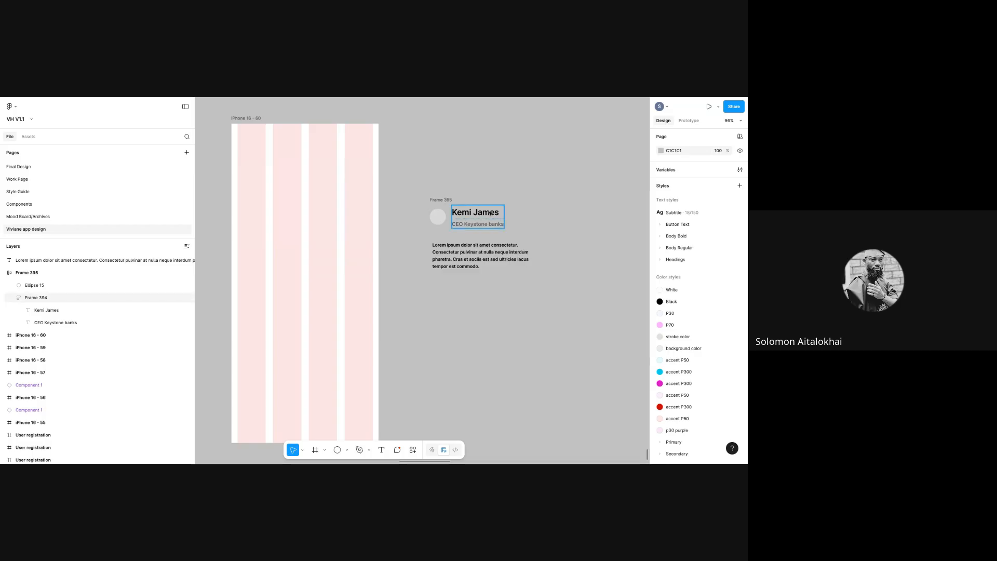
click(446, 201)
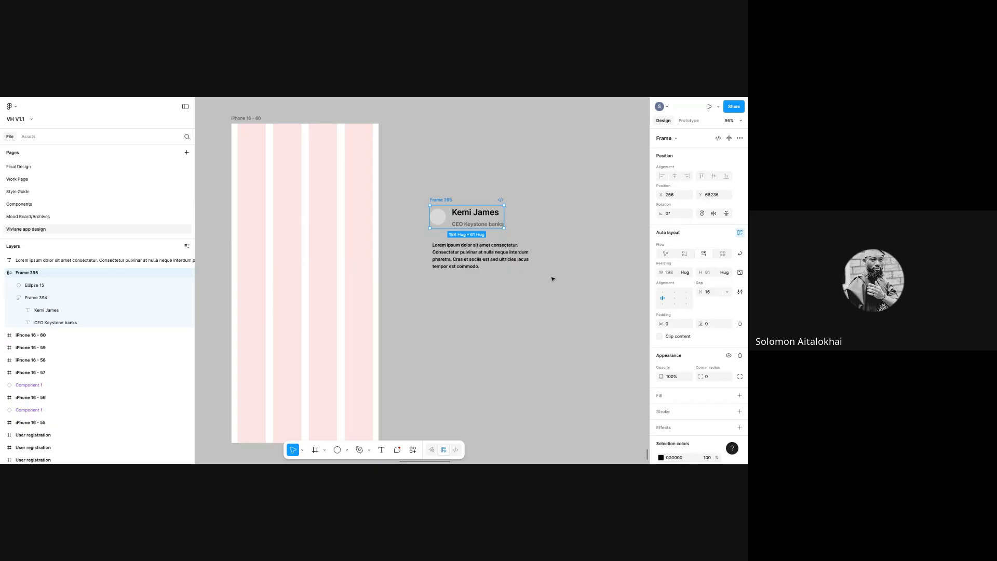
click(543, 240)
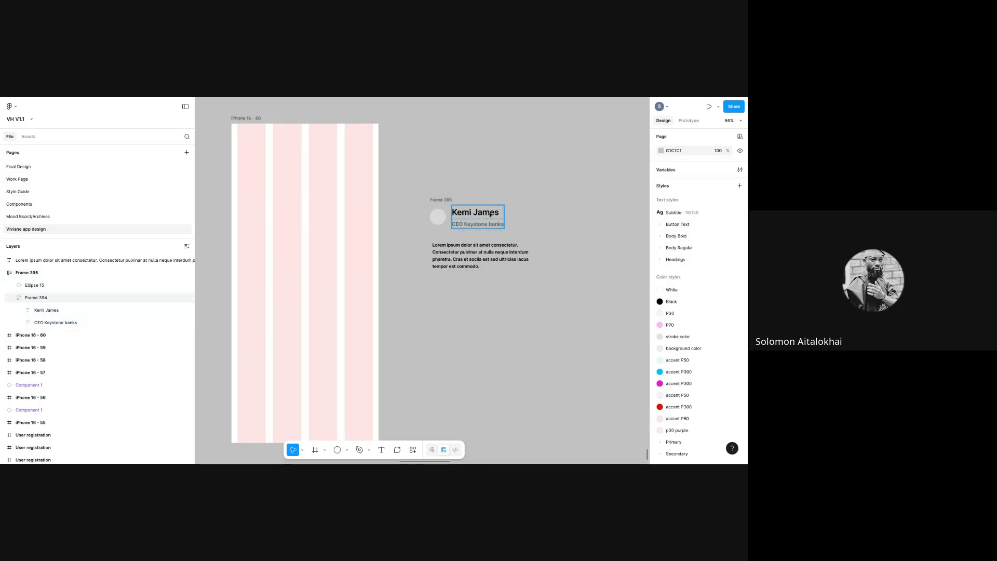
click(438, 202)
click(437, 203)
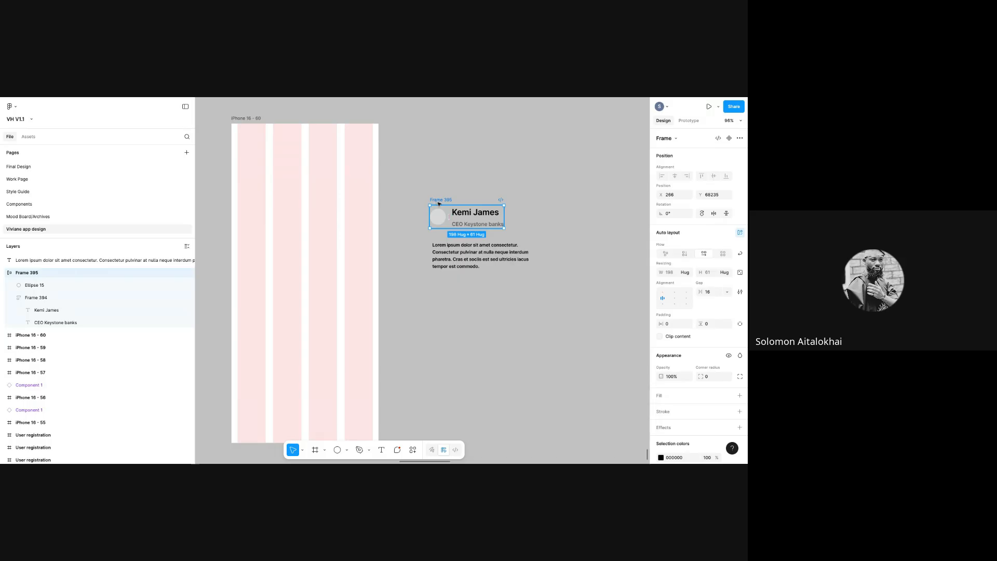
click(438, 216)
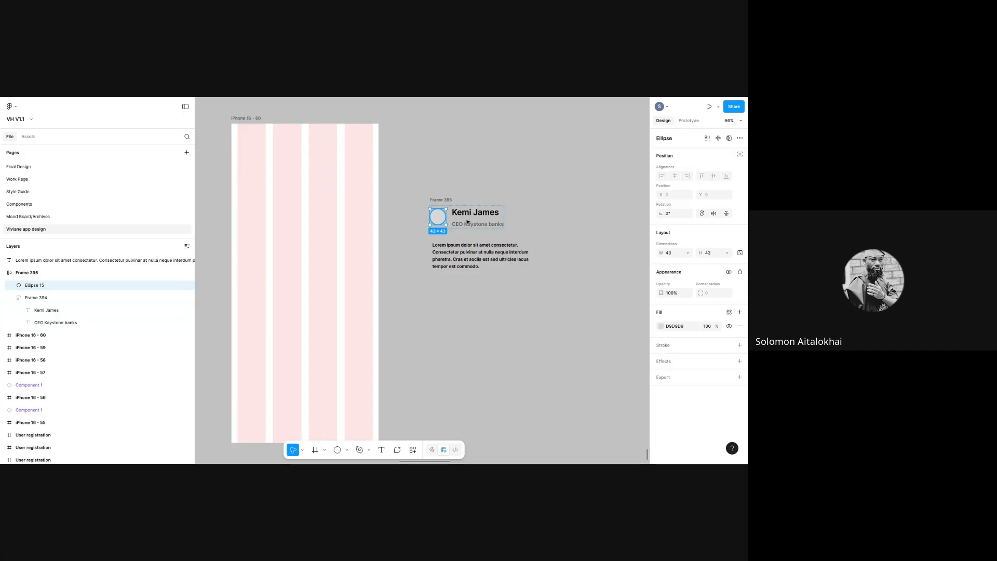
click(467, 222)
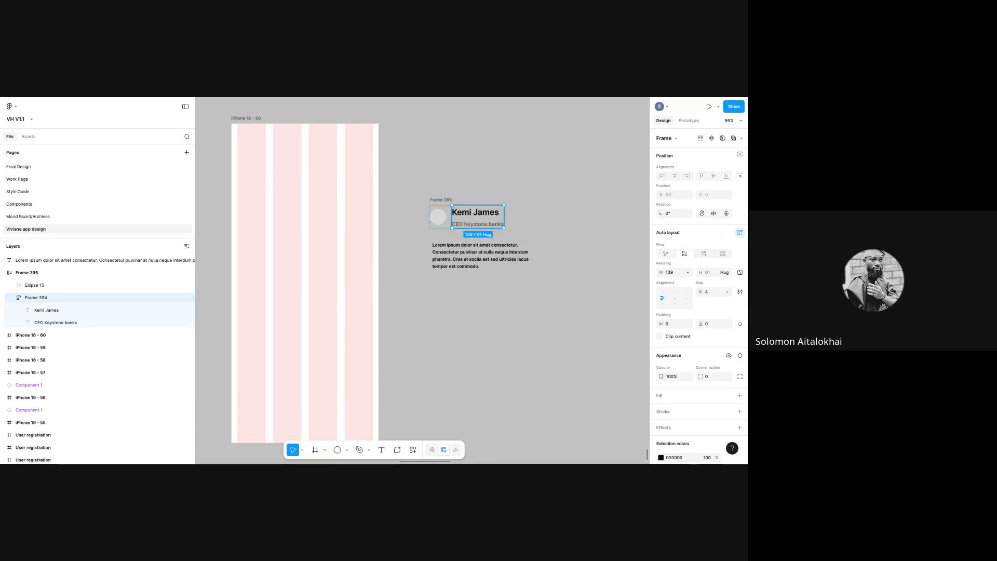
click(540, 218)
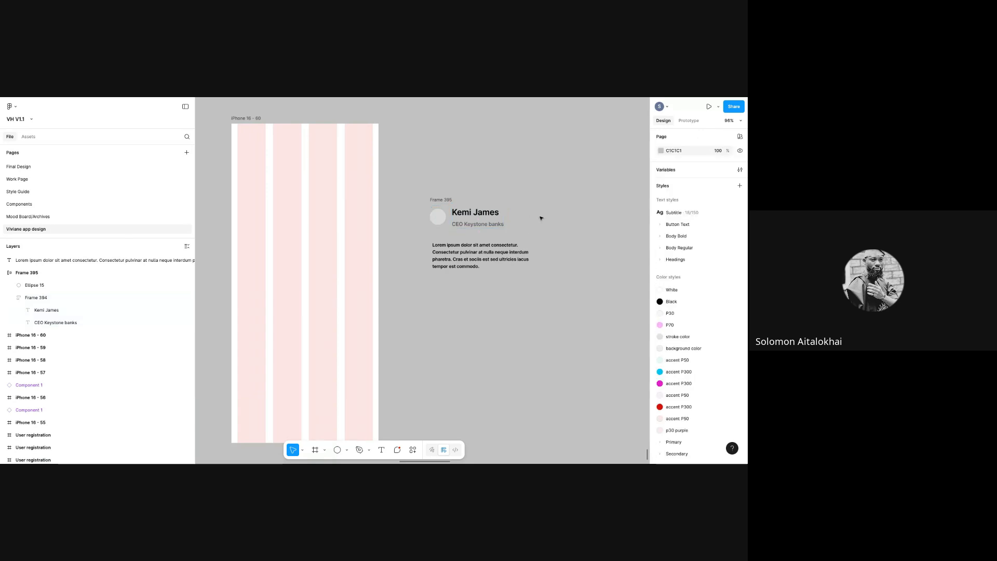
double_click(467, 219)
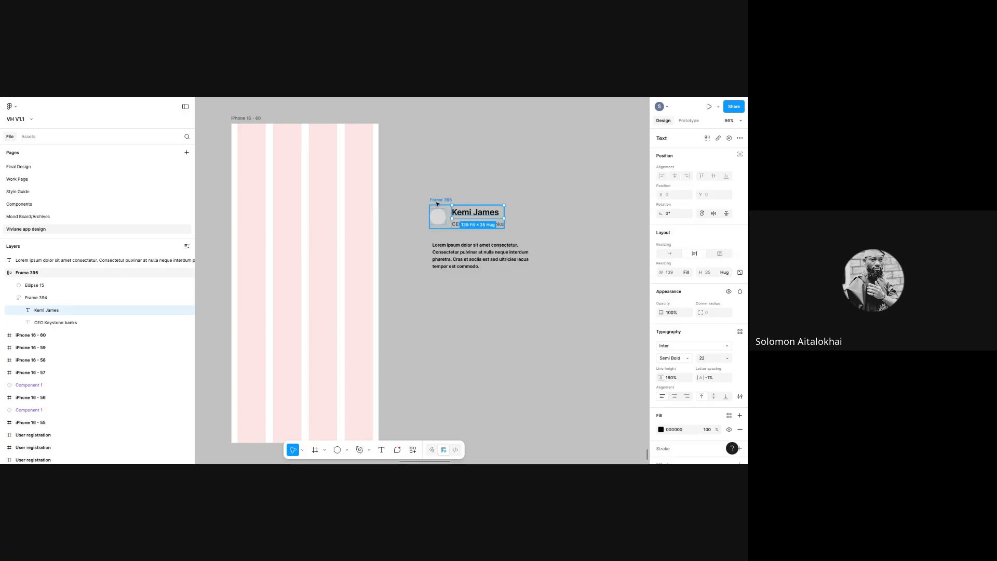
click(539, 225)
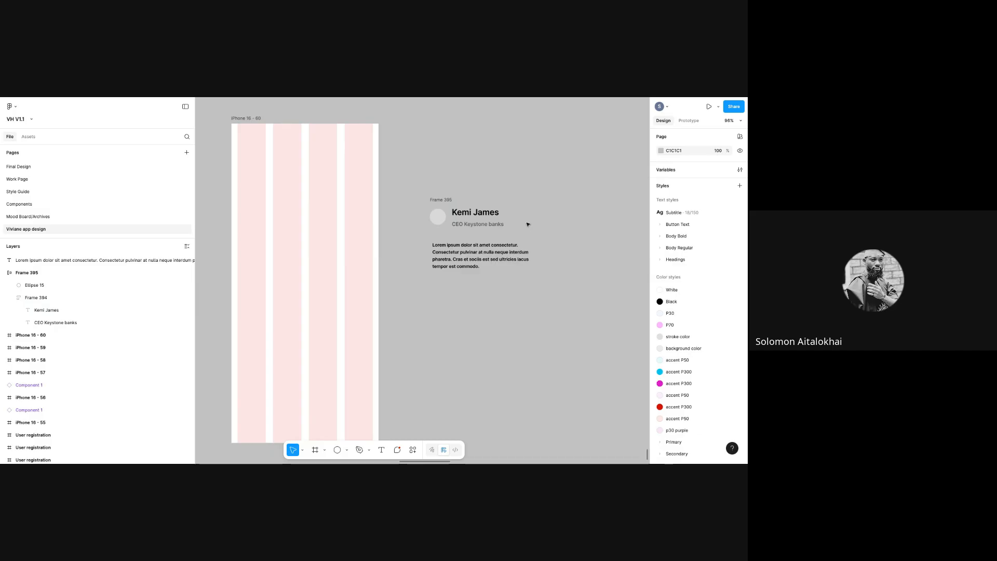
click(440, 202)
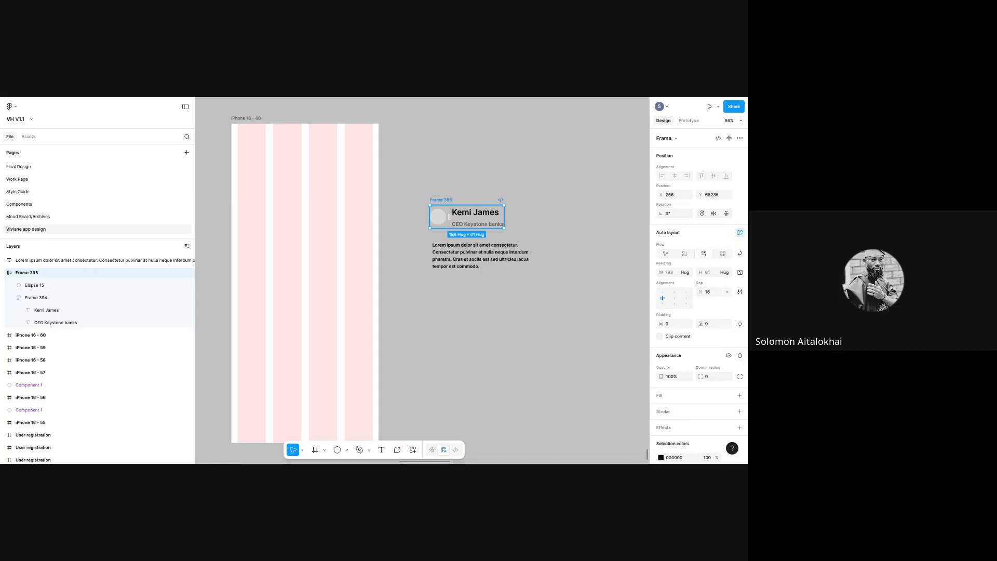
- Wrap the profile header and lorem paragraph in a vertical auto layout frame with Shift+A and nudge it up-left
shift+click(511, 258)
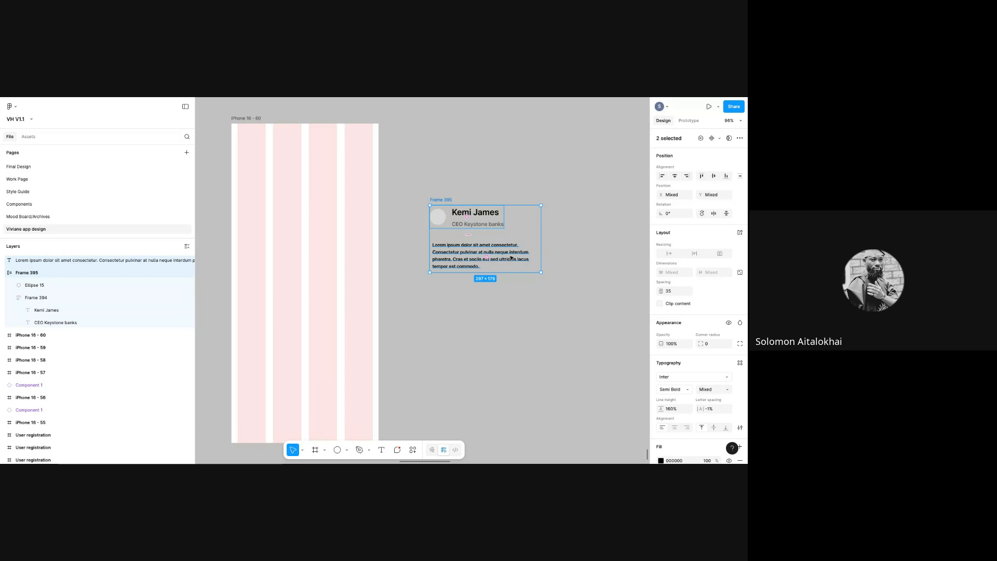
key(shift+a)
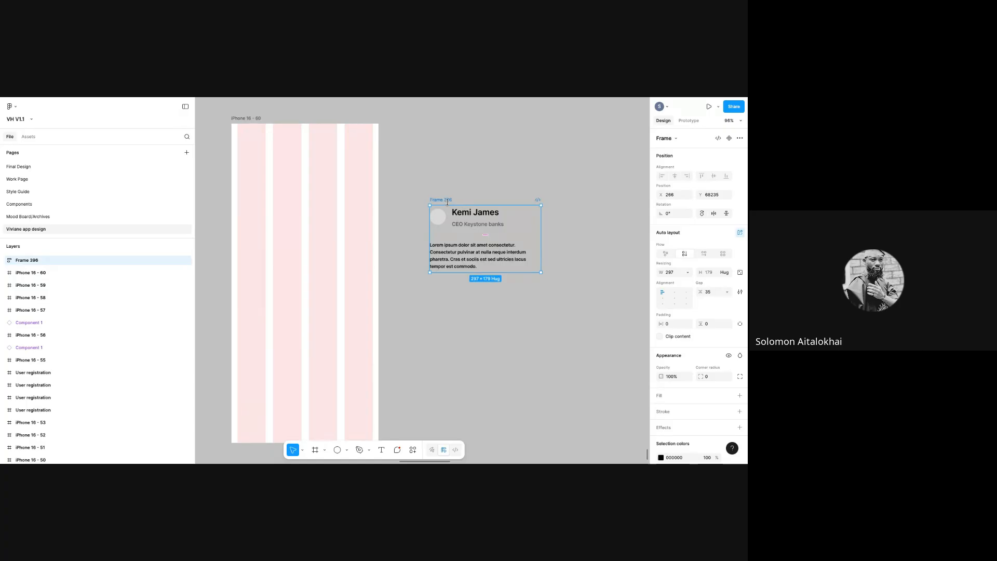
mouse_move(448, 202)
mouse_down()
mouse_move(470, 157)
mouse_move(428, 166)
mouse_move(440, 190)
mouse_up()
click(506, 257)
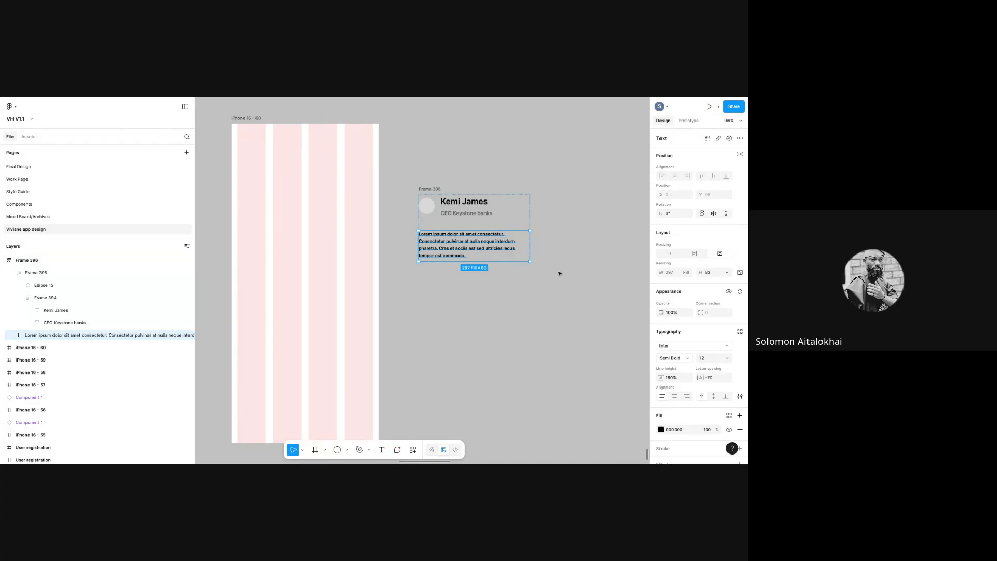
click(556, 272)
click(429, 188)
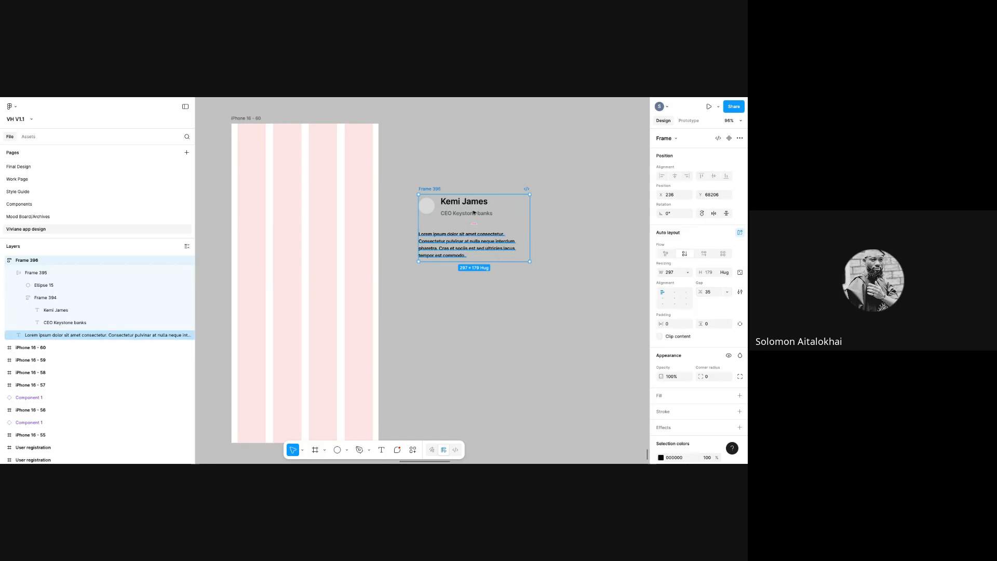
- Set the auto layout gap between header and paragraph to 24
click(710, 294)
key(BackSpace)
key(BackSpace)
text(2)
key(Return)
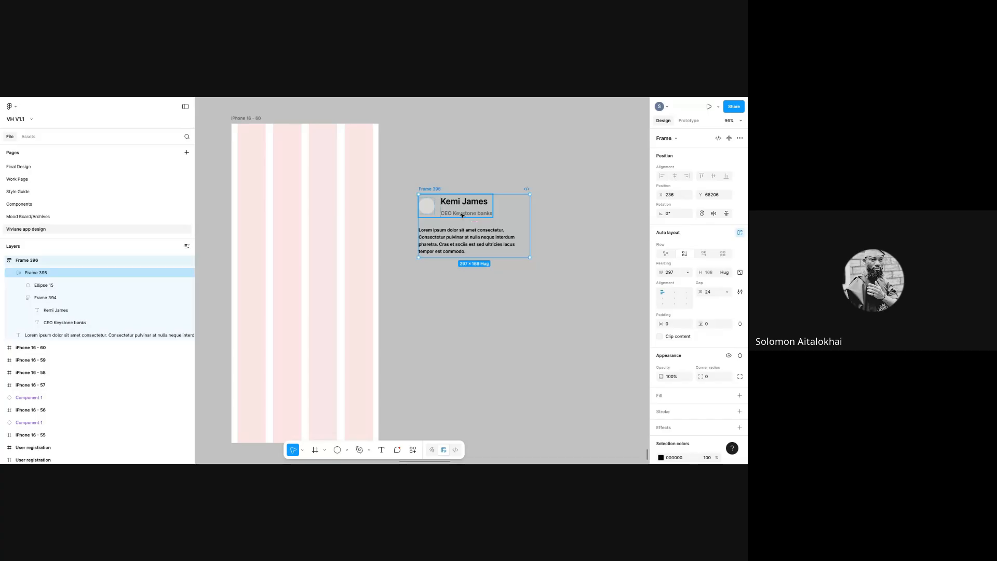
- Launch Iconify and search for Twitter icons
right_click(526, 310)
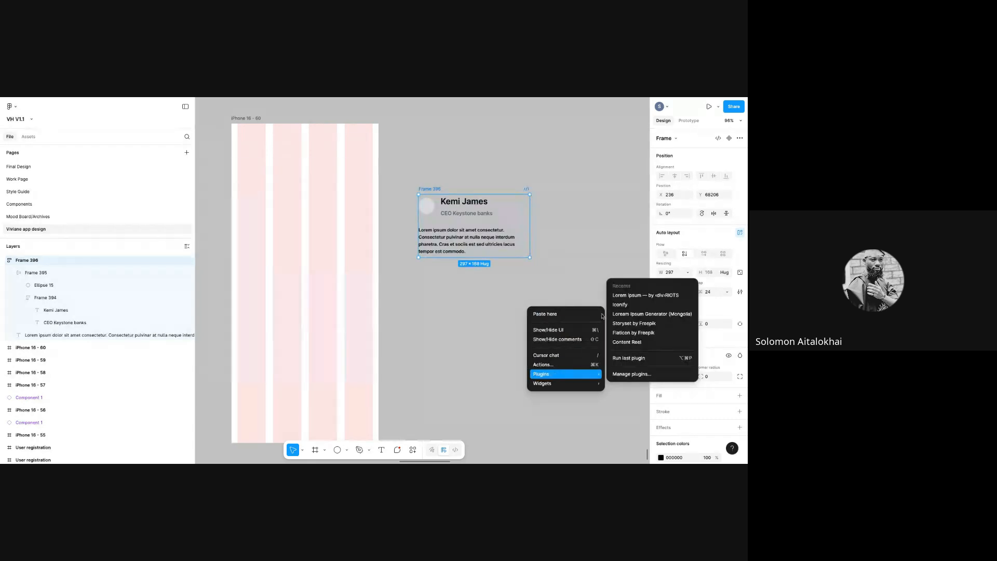
mouse_move(592, 374)
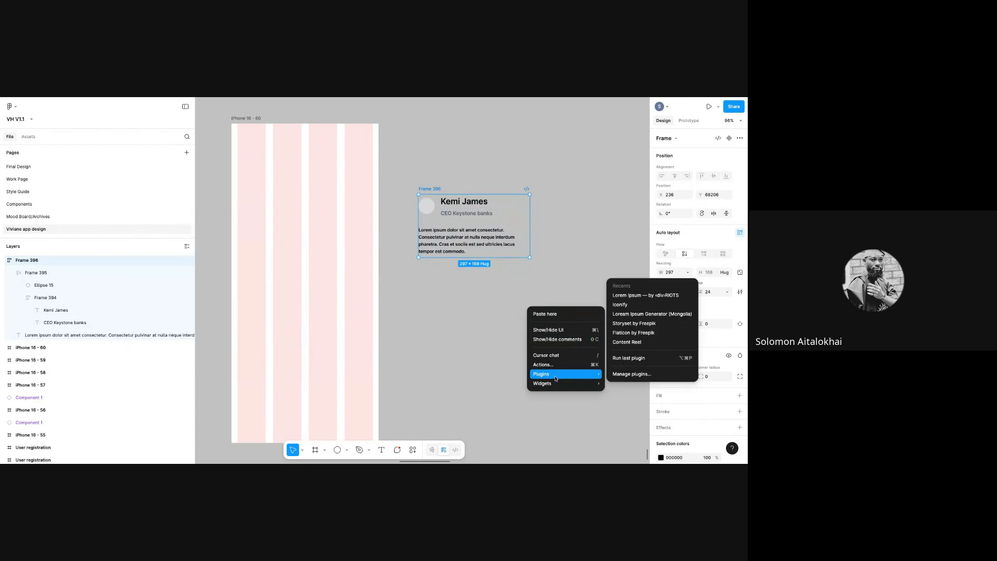
click(637, 304)
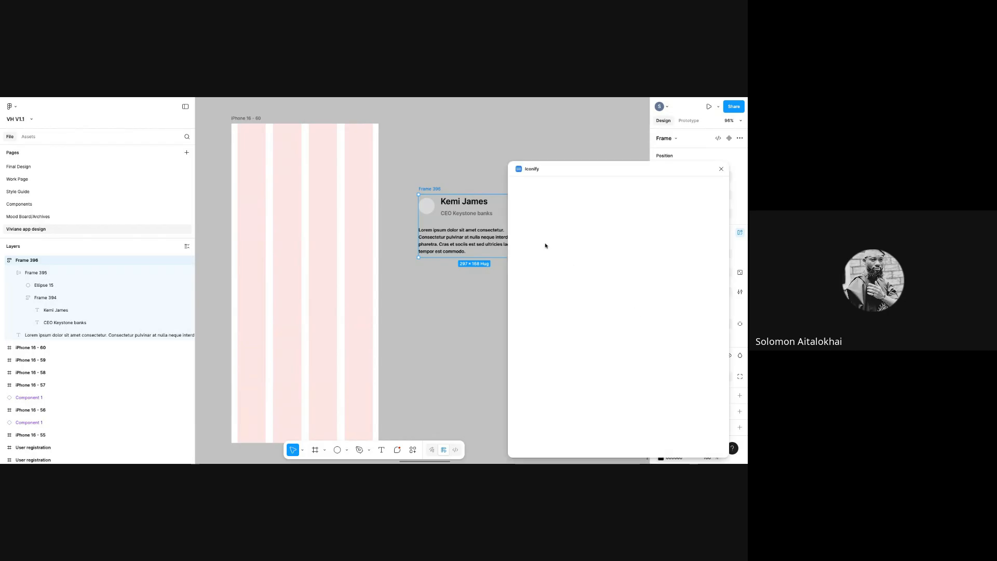
click(539, 200)
text(t)
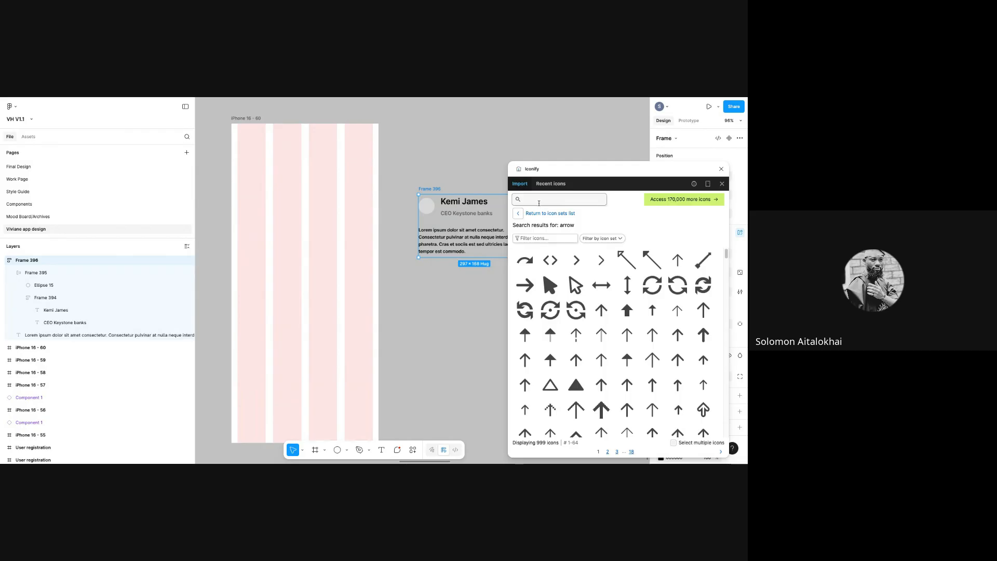
text(wi)
key(BackSpace)
key(BackSpace)
key(BackSpace)
text(X)
key(Return)
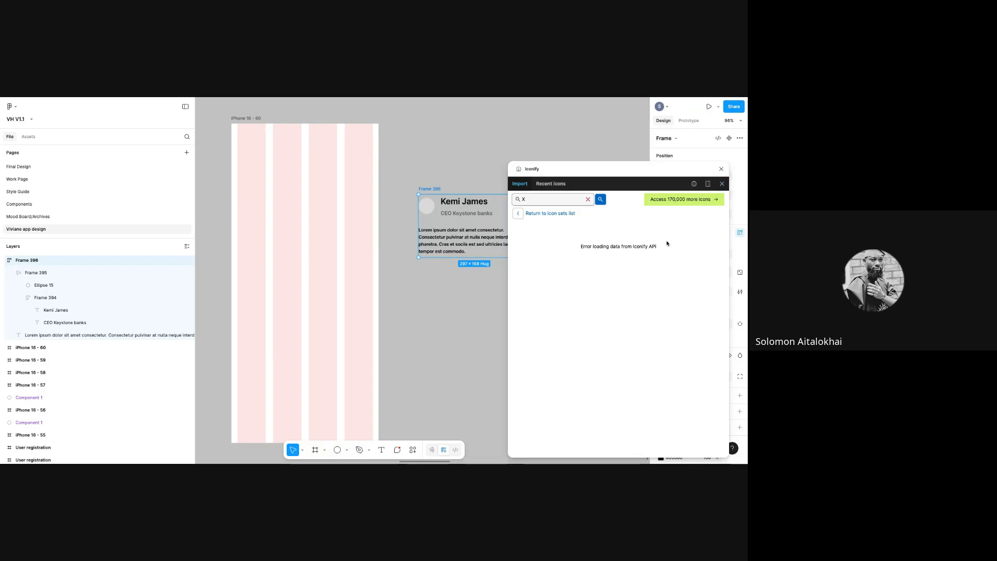
click(588, 199)
text(t)
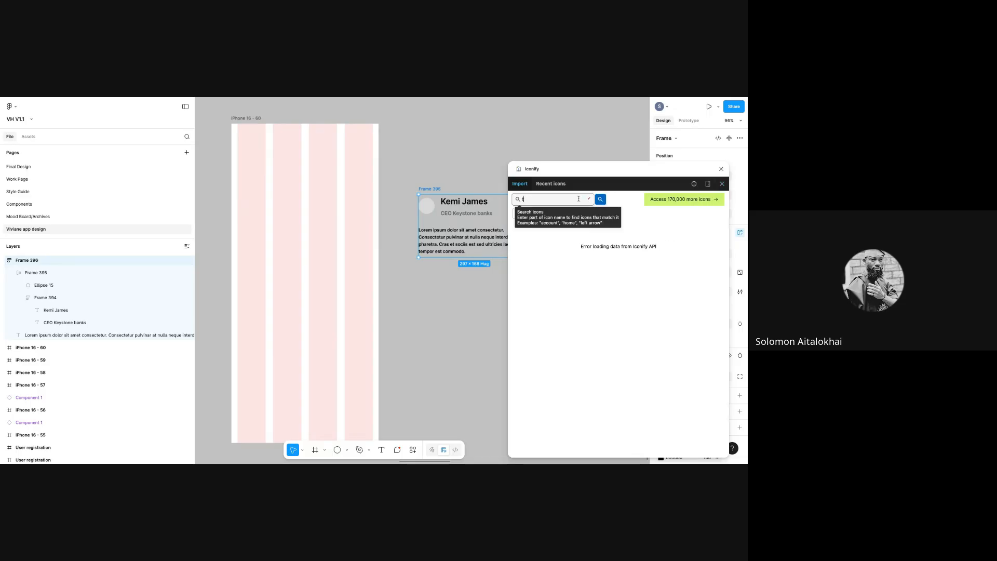
text(witter)
key(Return)
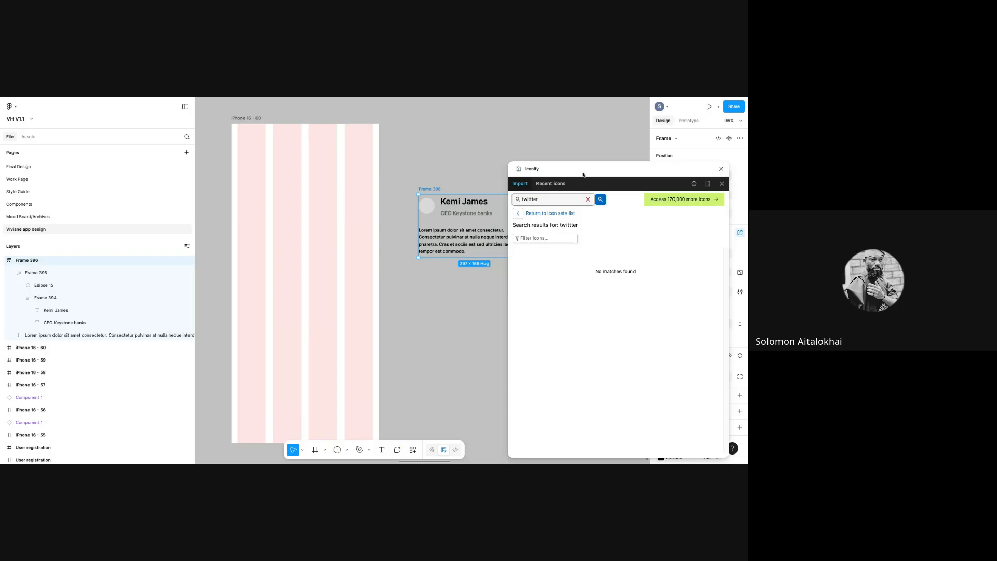
click(534, 199)
key(BackSpace)
key(Return)
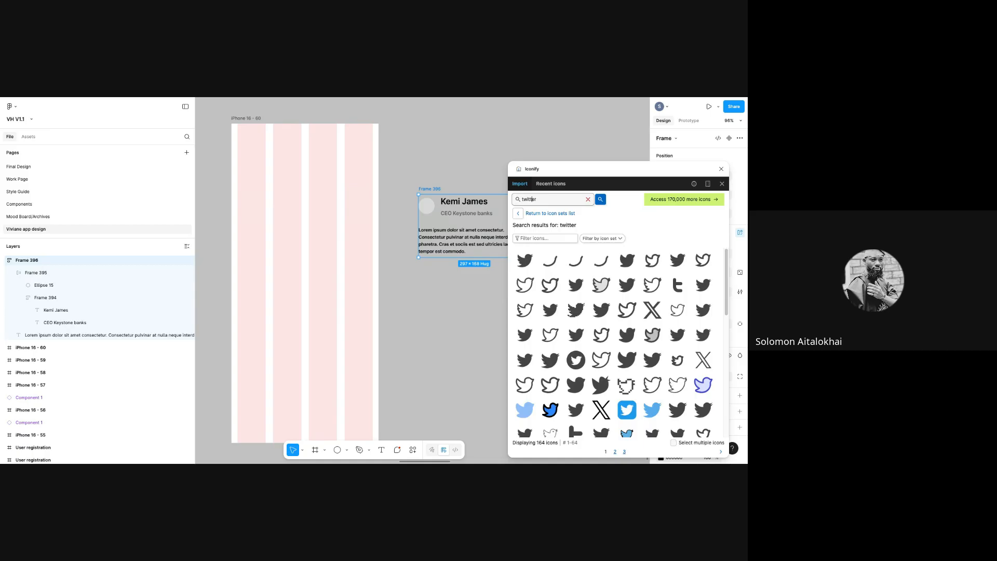
- Import the first Twitter icon and place it below the card text
click(526, 265)
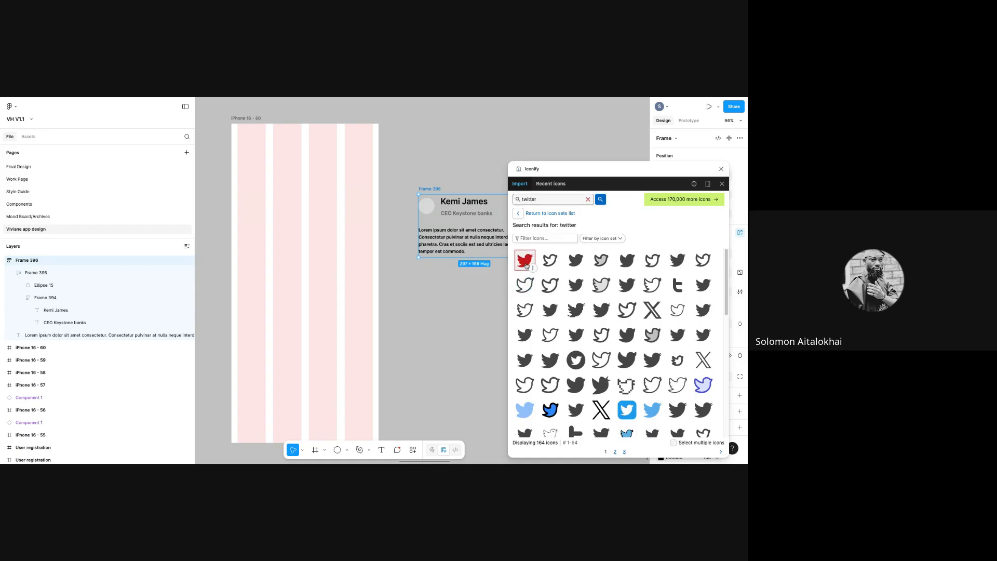
click(610, 450)
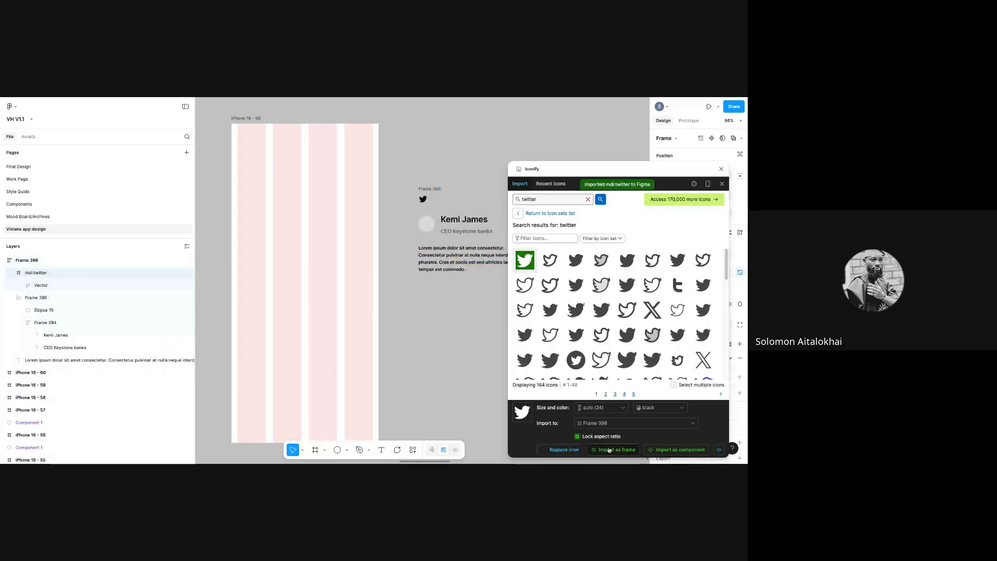
drag(423, 198, 445, 361)
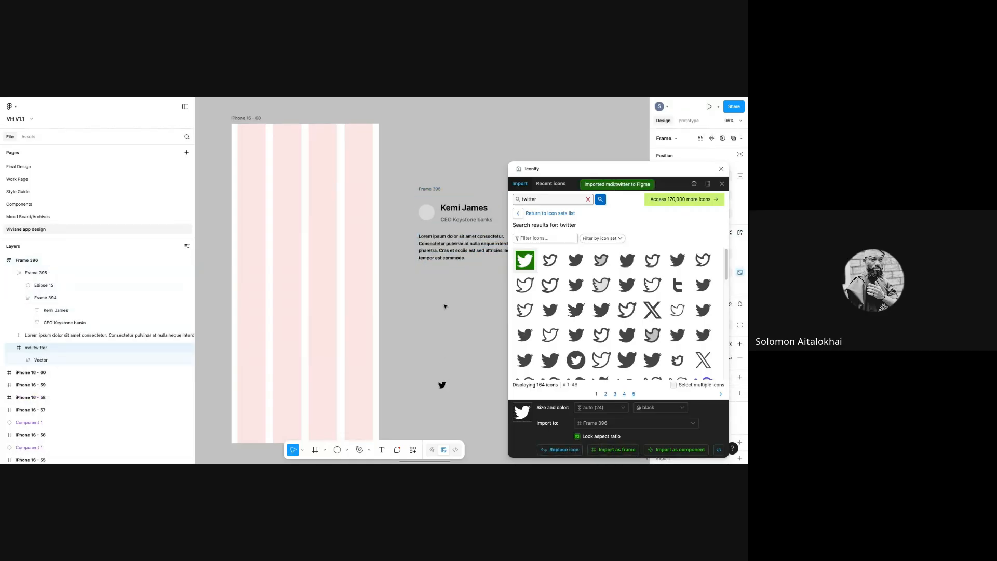
drag(445, 308, 445, 306)
- Import a LinkedIn icon beside the Twitter icon and close Iconify
click(588, 199)
text(linkedIn)
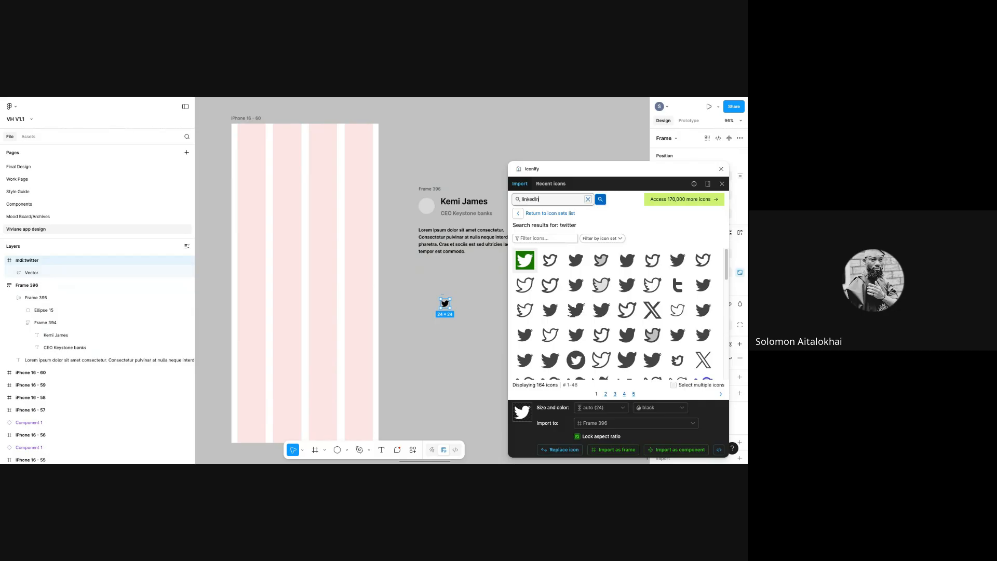
key(Return)
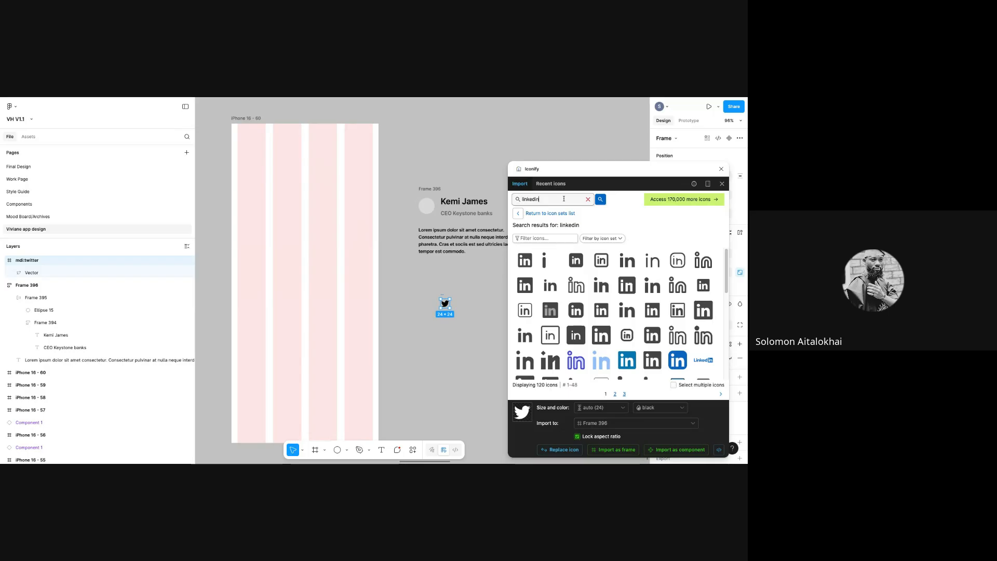
click(549, 260)
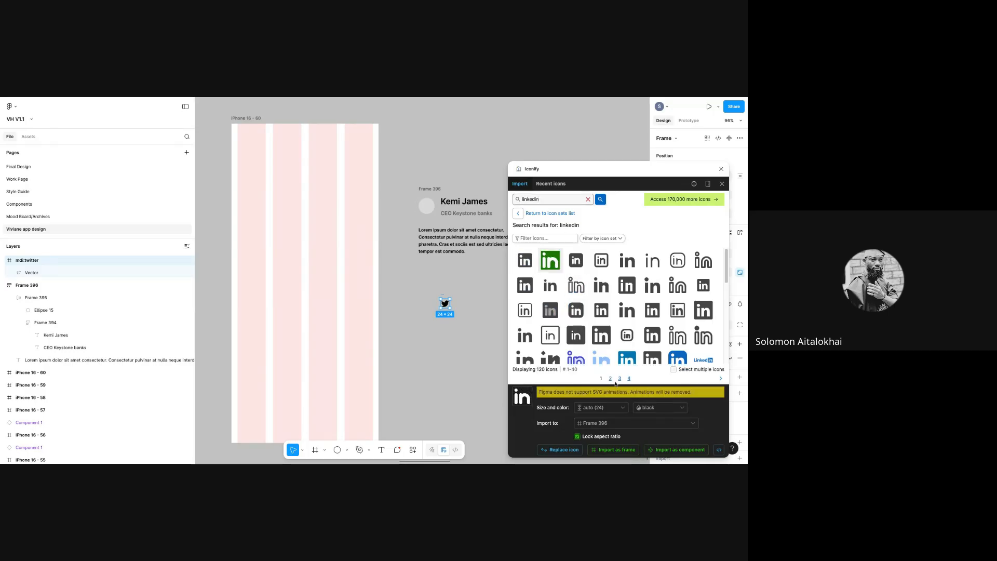
click(620, 450)
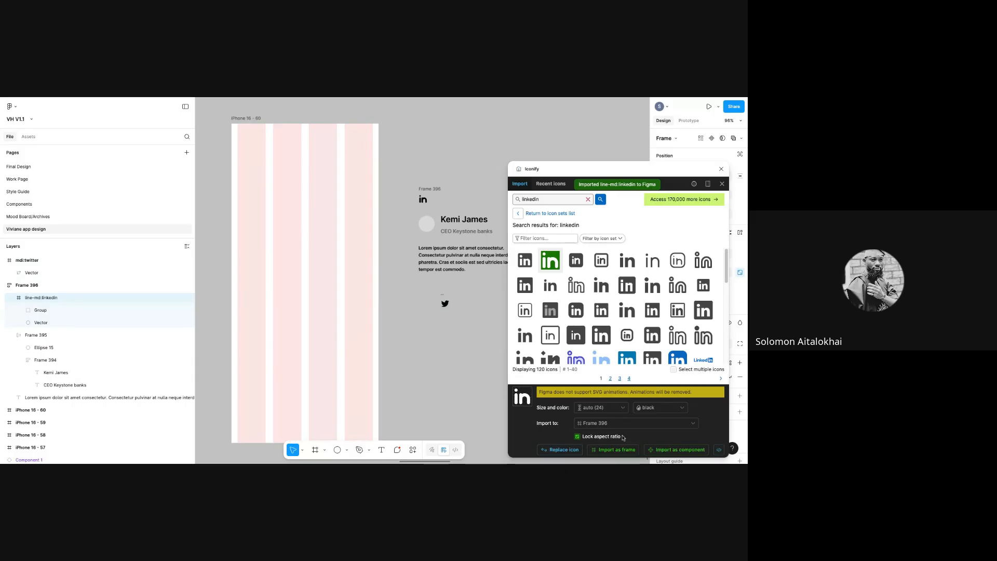
drag(422, 199, 430, 307)
click(721, 169)
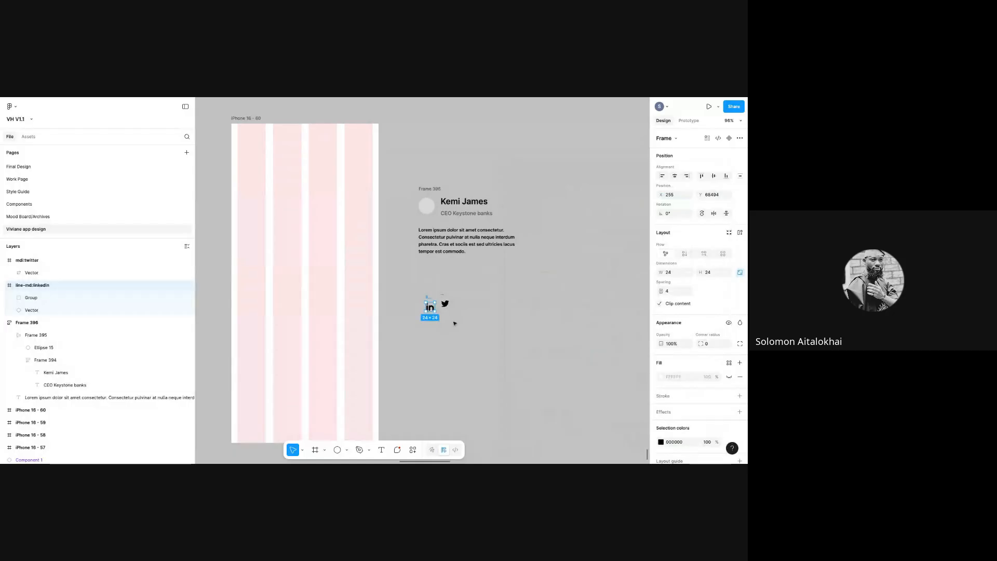
- Move the Twitter icon so it lines up beside the LinkedIn icon
click(452, 318)
click(445, 302)
drag(444, 300, 423, 286)
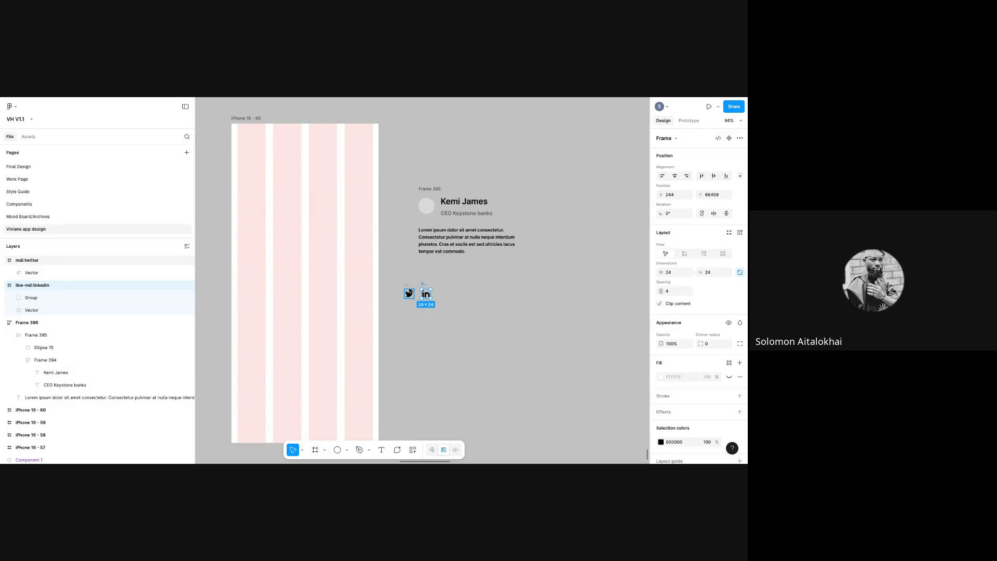
click(480, 319)
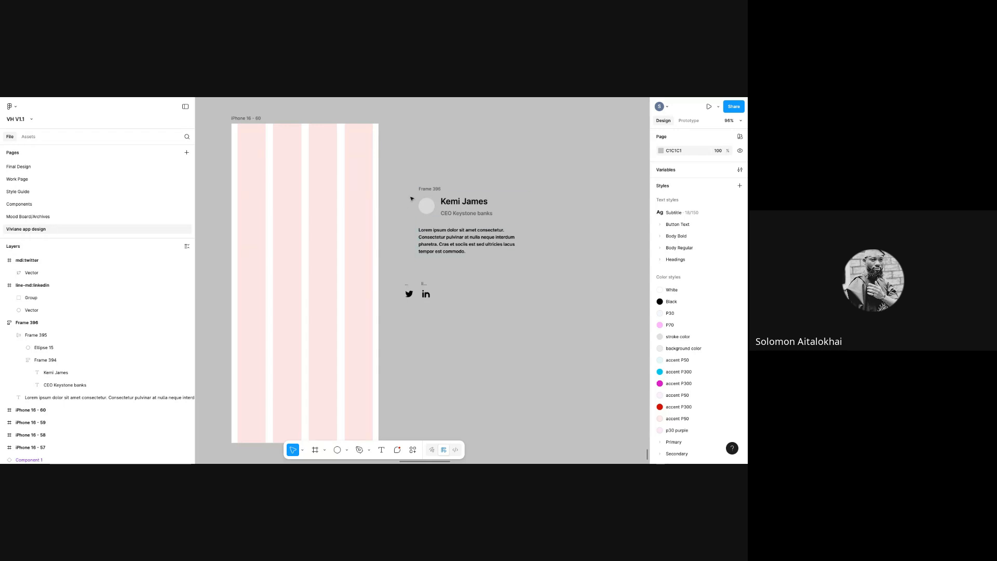
- Marquee-select both icons and wrap them in auto layout as Frame 397
click(456, 206)
click(397, 293)
drag(397, 277, 465, 314)
key(shift+a)
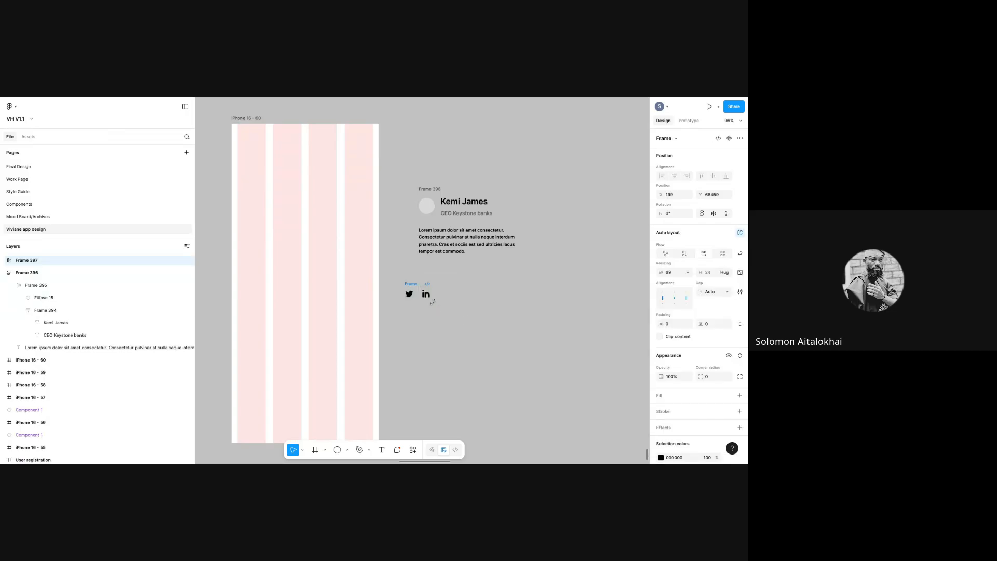
- Move Frame 397 under the paragraph, keep Auto gap, and widen it to about 446 px
drag(416, 285, 427, 293)
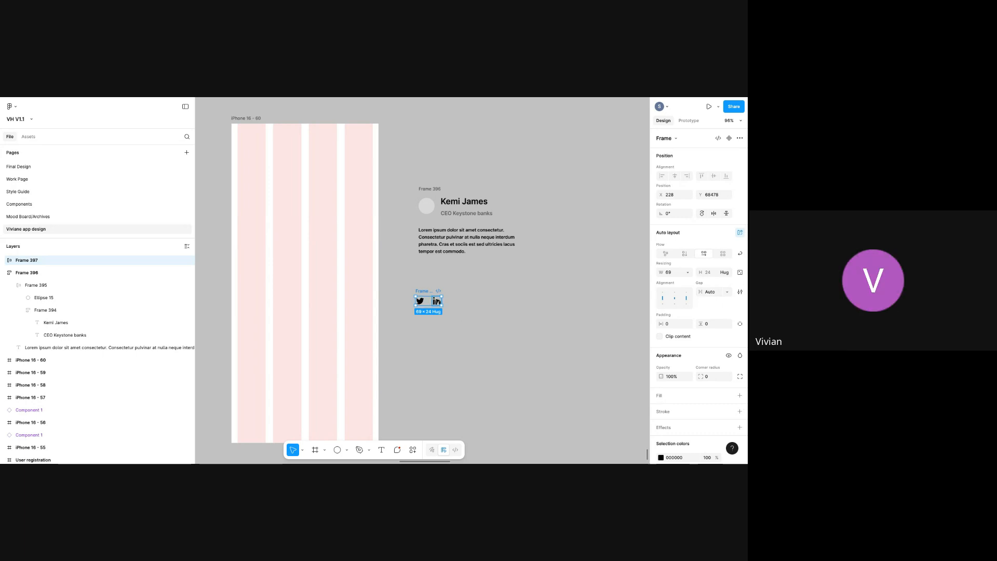
drag(486, 283, 429, 291)
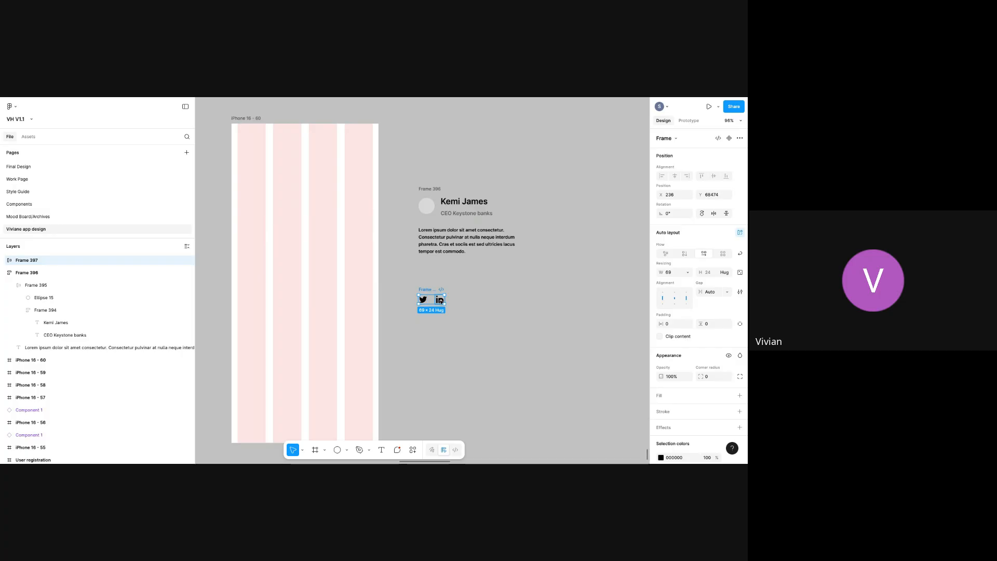
click(727, 294)
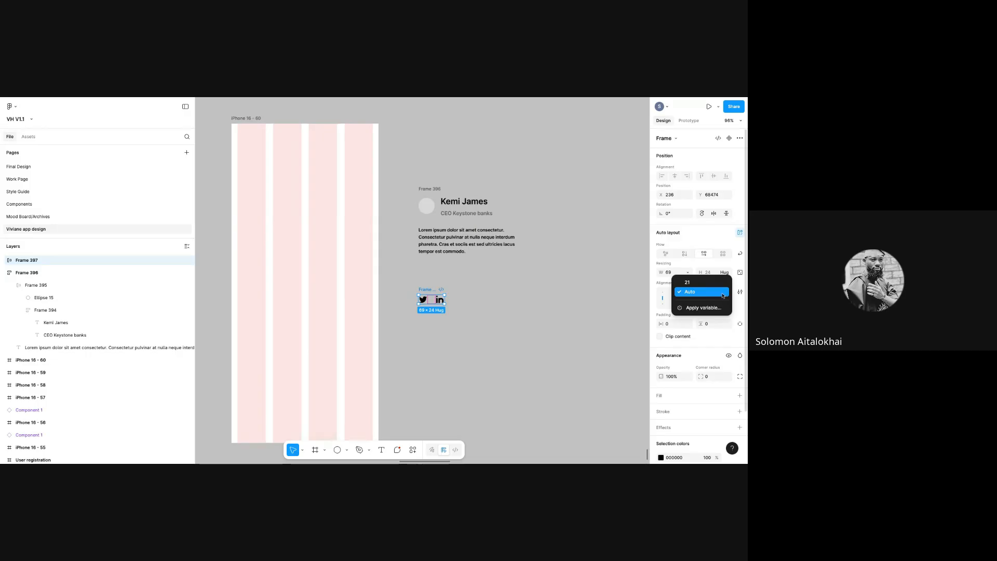
click(722, 294)
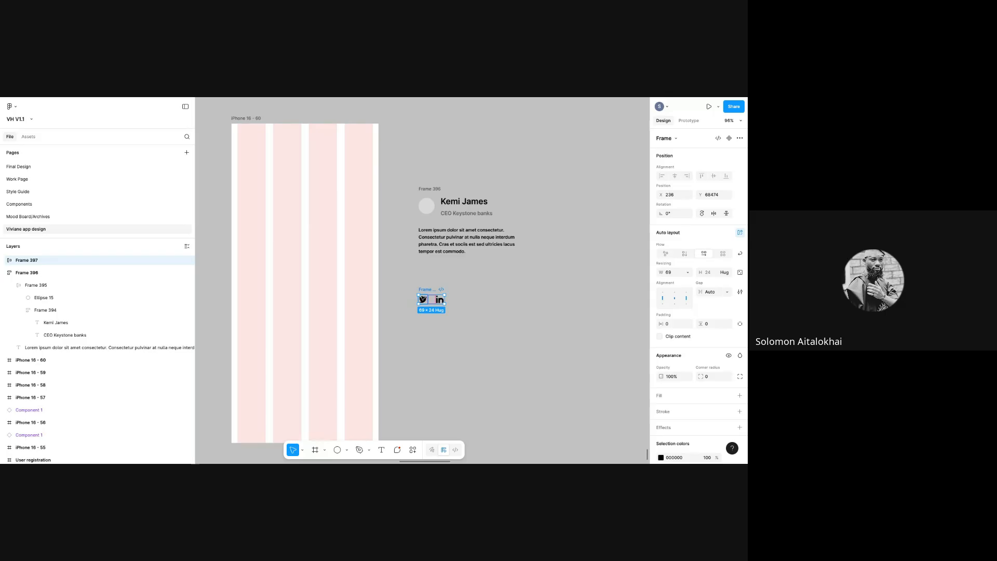
drag(444, 300, 530, 295)
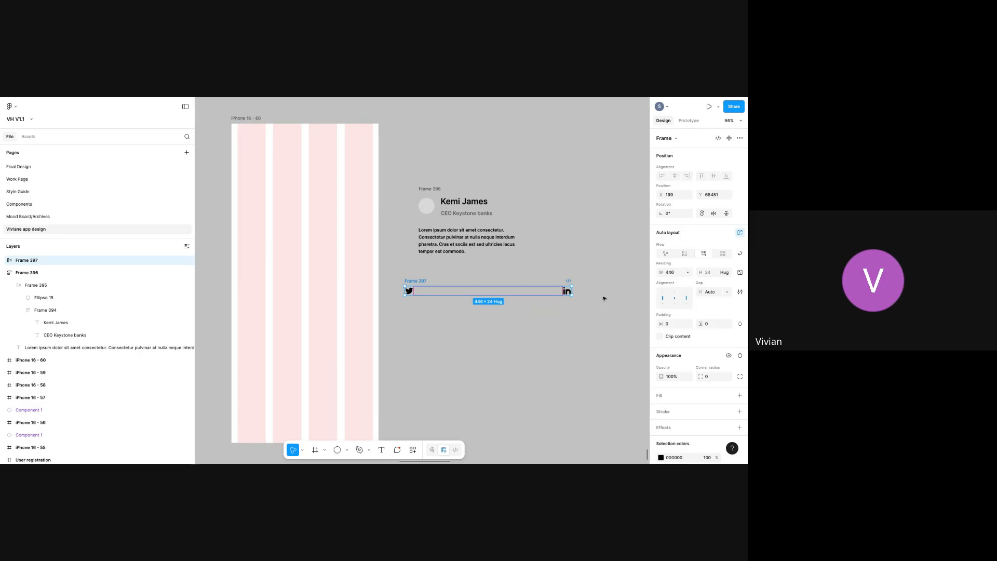
- Resize Frame 397 and align it with the paragraph's left edge at X 249
drag(574, 292, 436, 284)
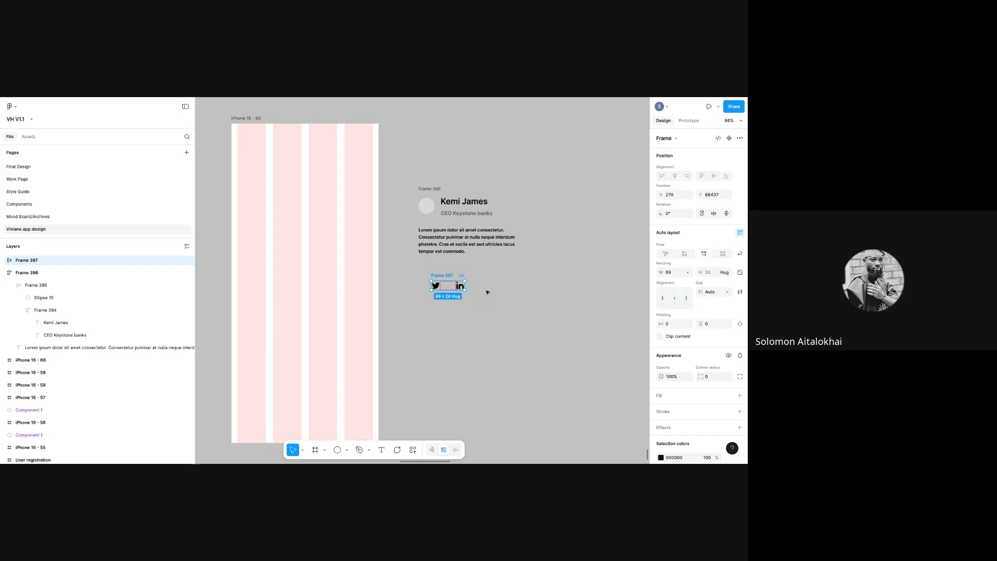
drag(466, 284, 460, 285)
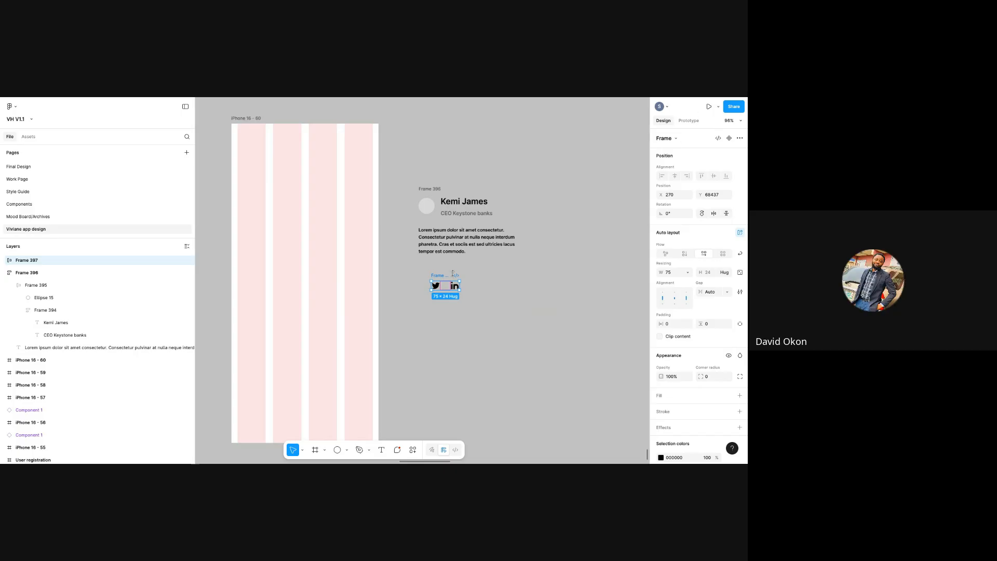
drag(440, 278, 437, 275)
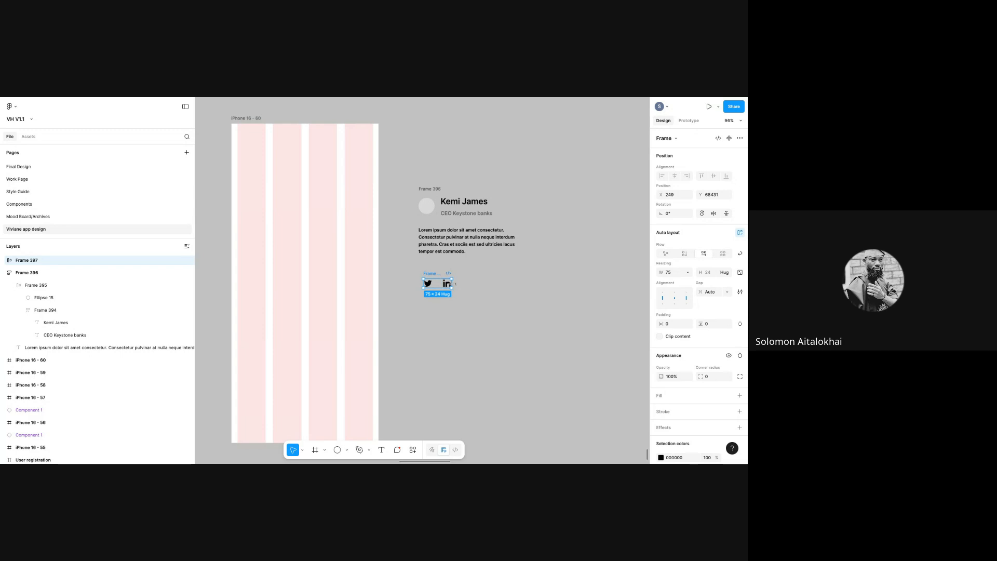
mouse_move(467, 282)
mouse_down()
mouse_move(560, 282)
mouse_move(471, 284)
mouse_up()
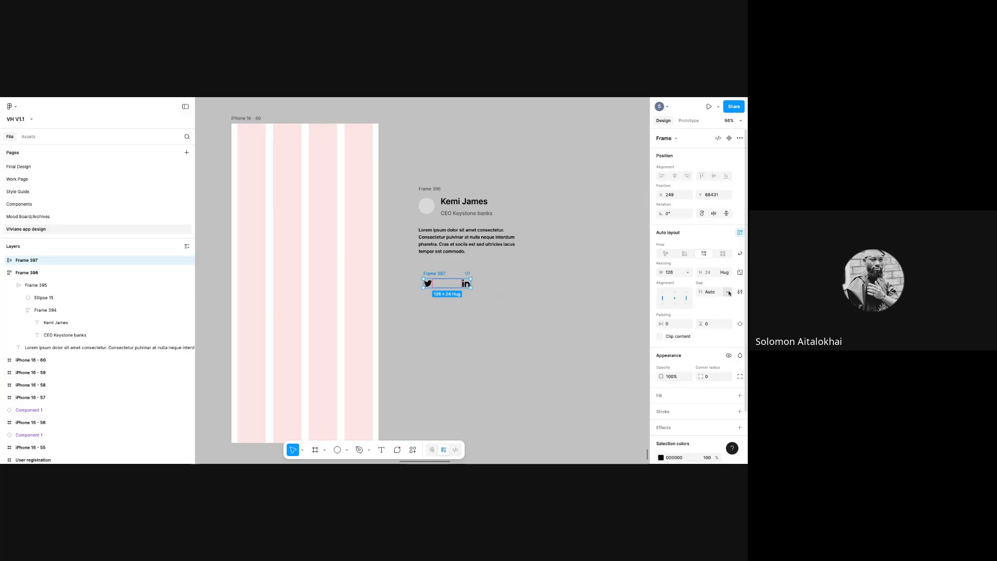
drag(499, 285, 530, 282)
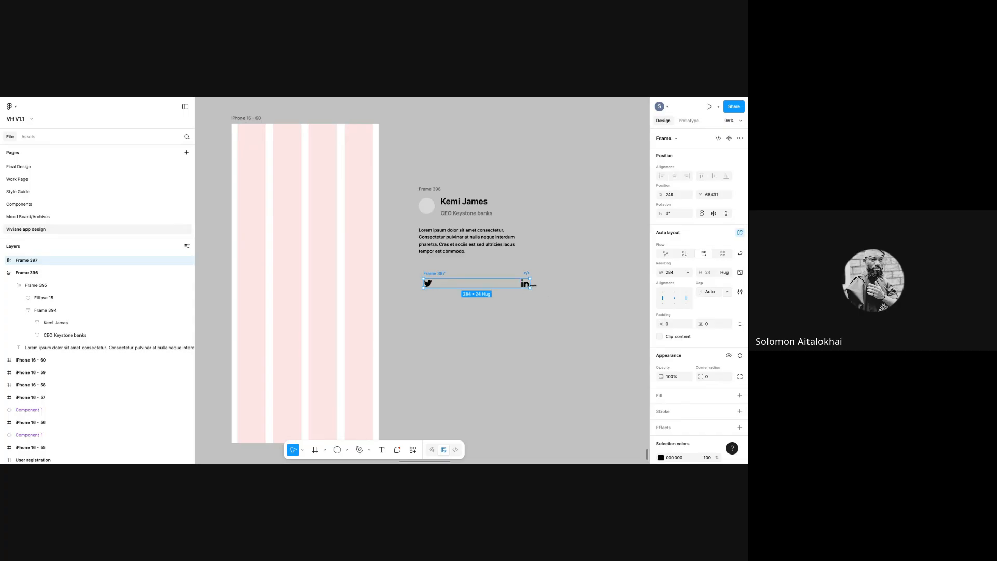
- Replace the Auto gap between the icons with a fixed 20
click(727, 292)
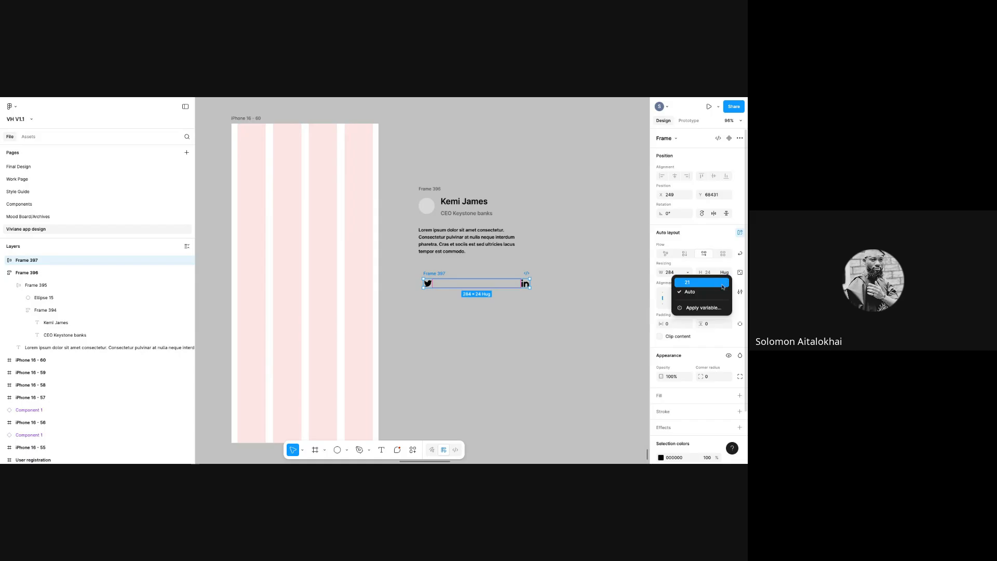
click(721, 283)
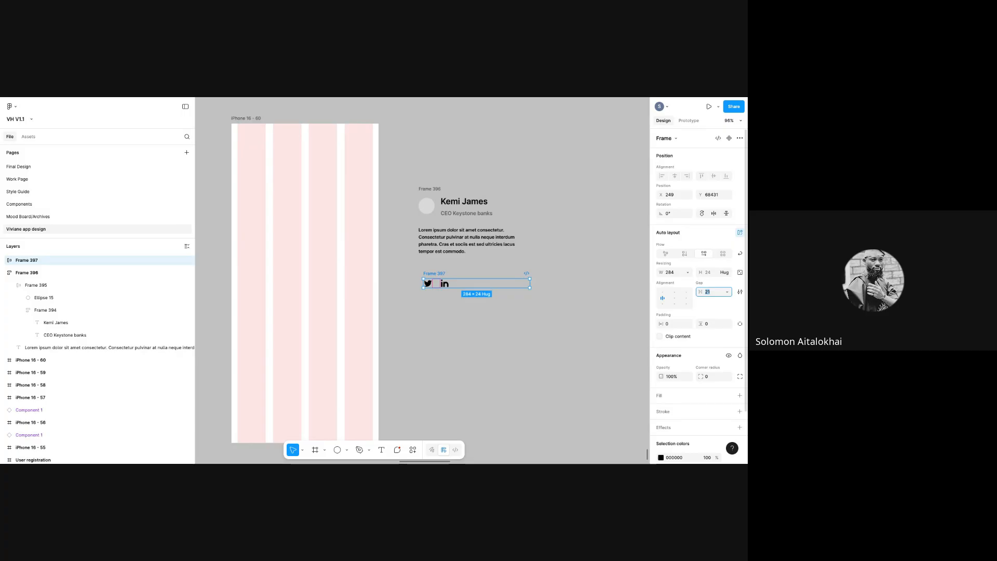
key(BackSpace)
key(Return)
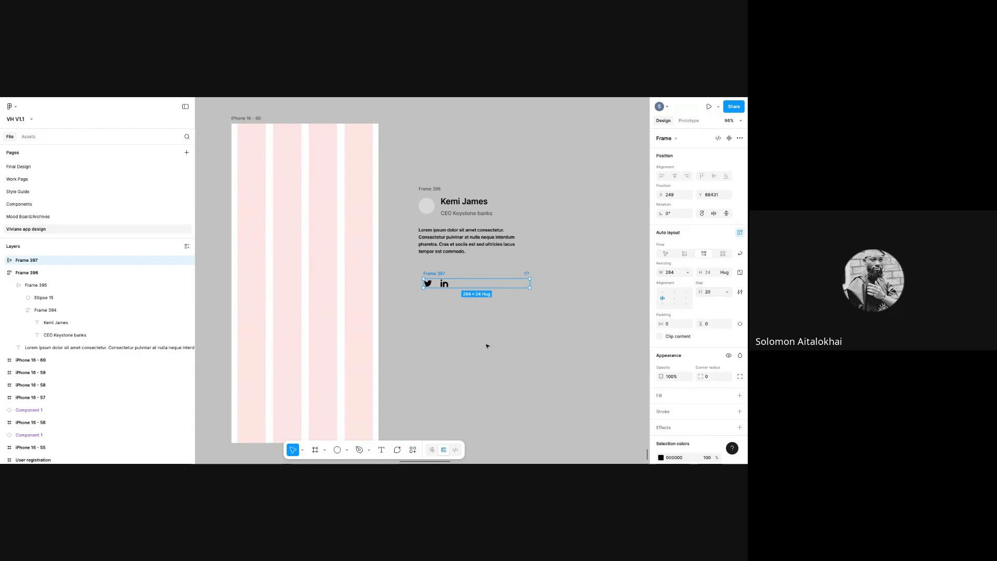
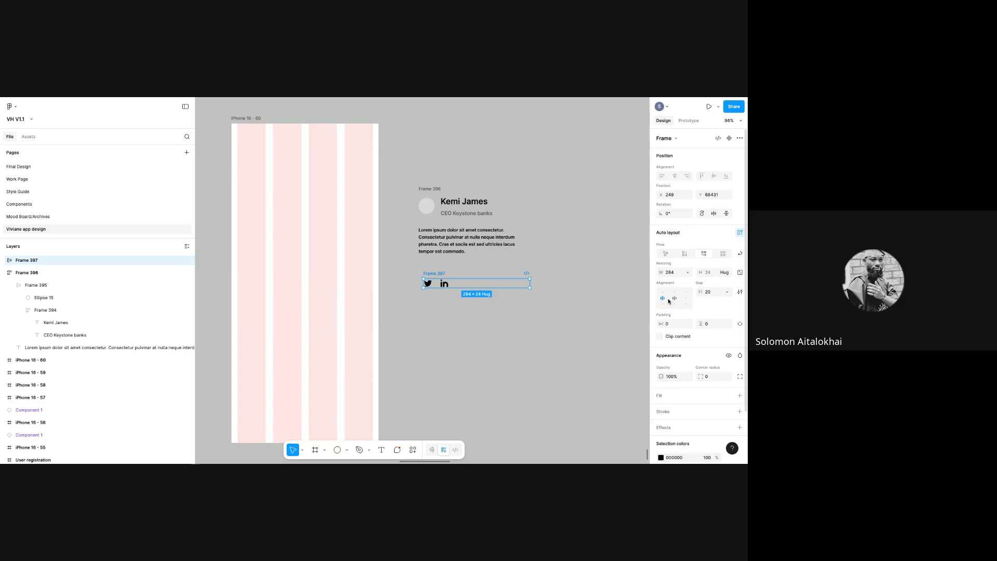
- Try Auto and fixed 20 gap spacing between the Twitter and LinkedIn icons in Frame 397
click(727, 291)
click(721, 300)
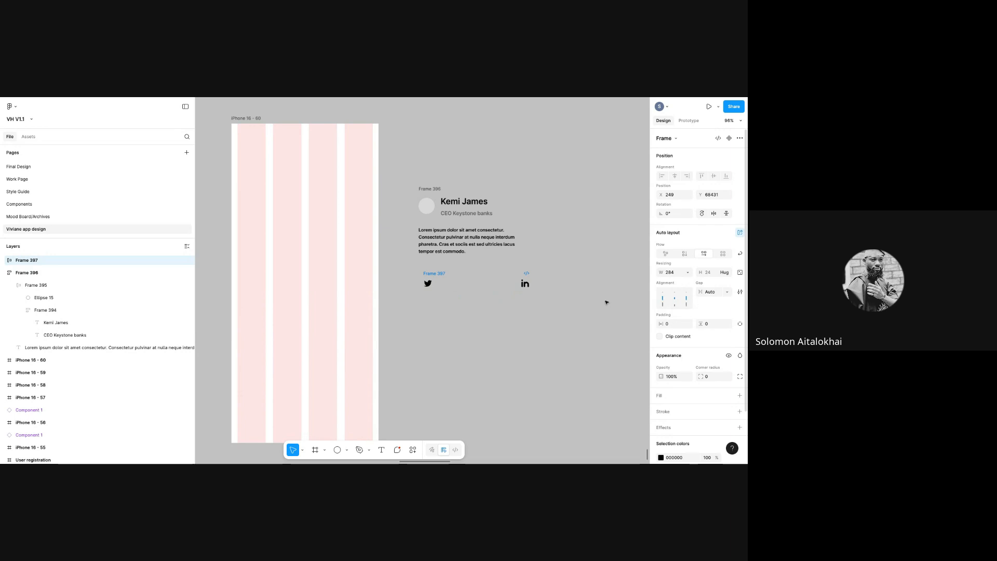
click(718, 291)
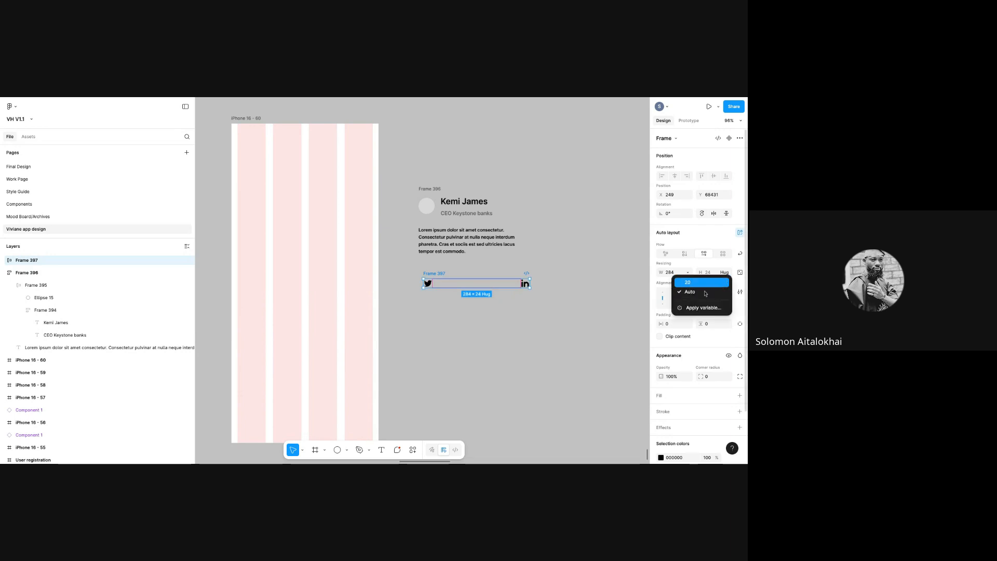
click(680, 283)
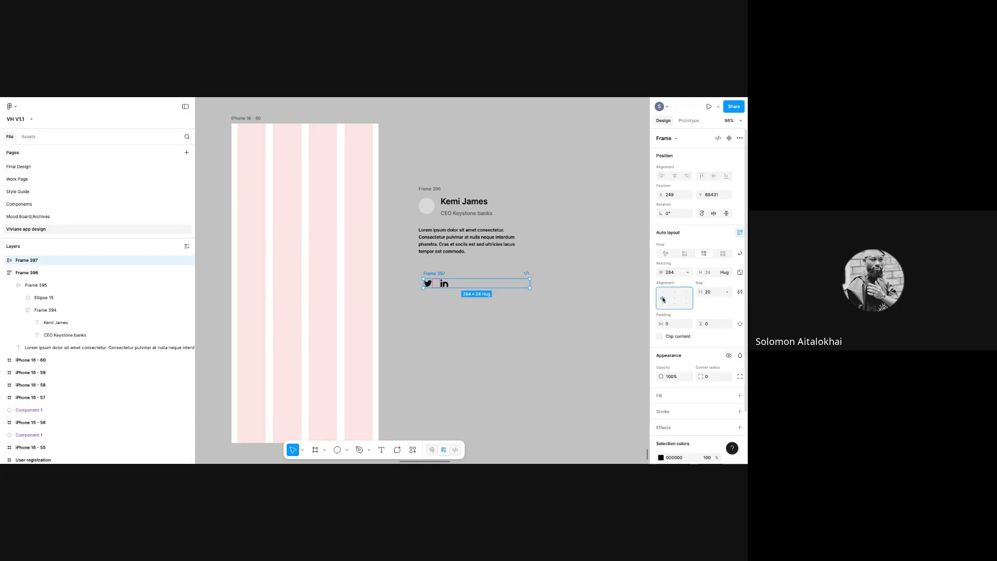
double_click(663, 300)
click(691, 300)
click(727, 293)
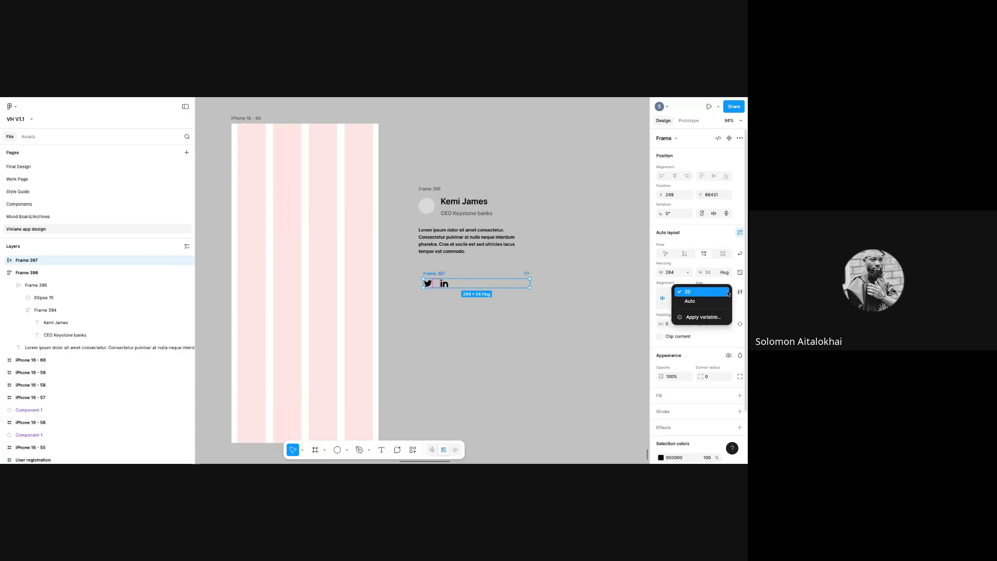
click(716, 301)
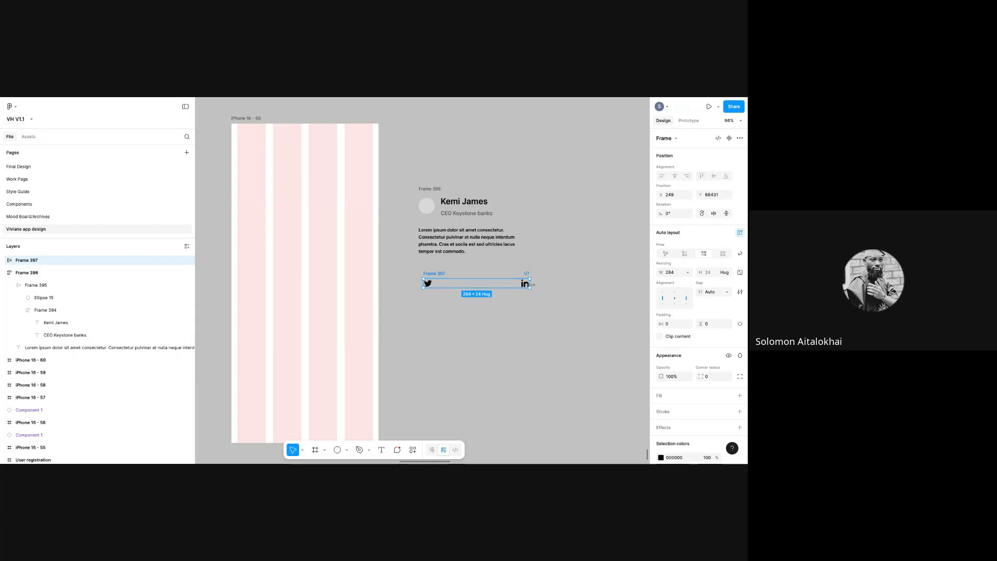
- Set the icon gap to 16 and shrink the icon row to 64 px wide
drag(529, 283, 573, 285)
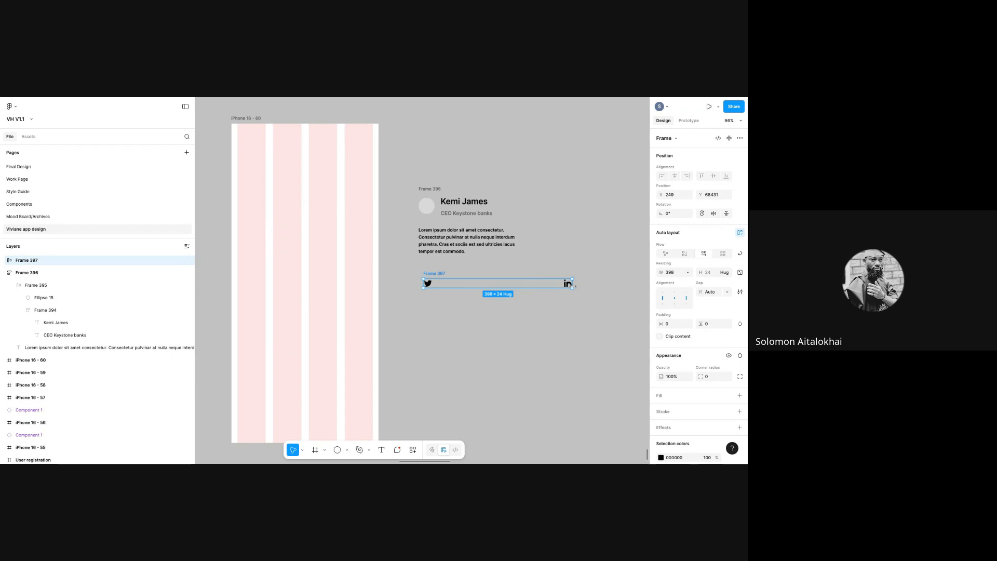
drag(573, 286, 450, 285)
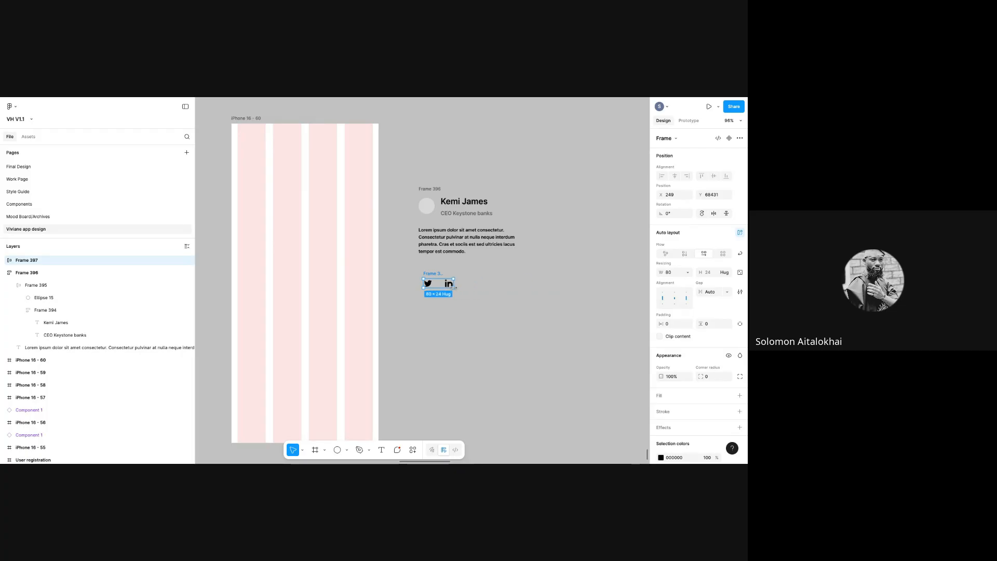
click(730, 296)
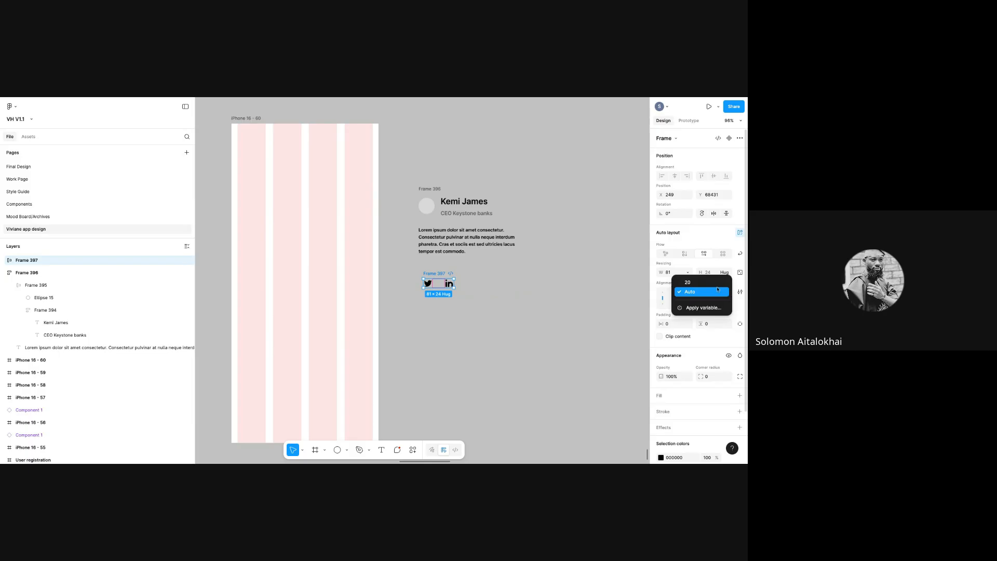
click(729, 292)
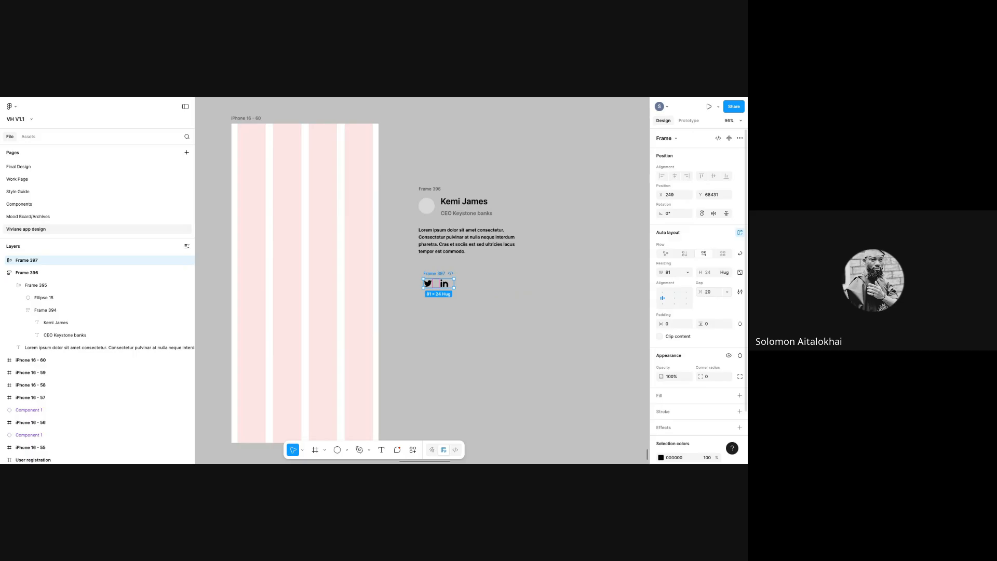
click(707, 294)
text(16)
key(Return)
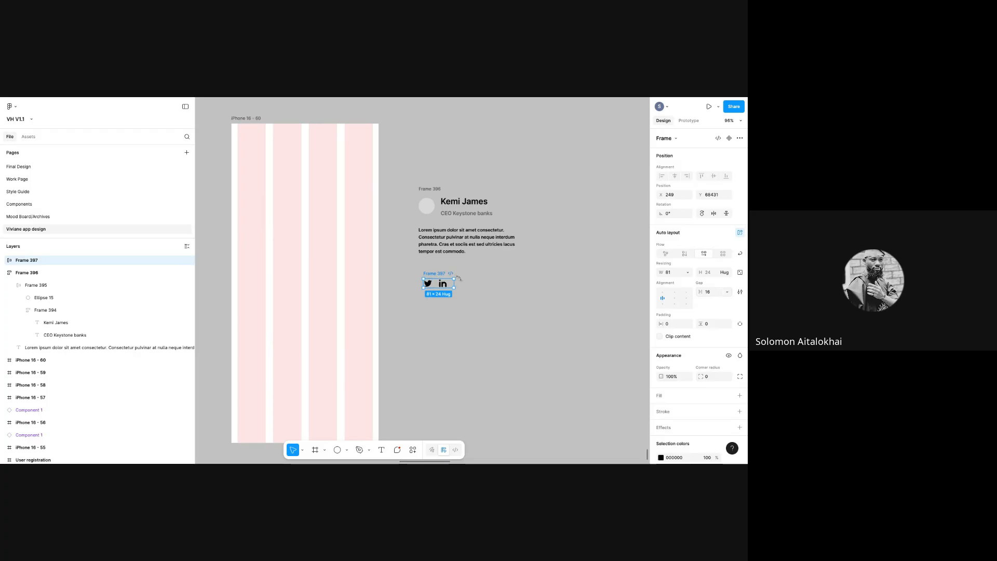
drag(457, 282, 423, 264)
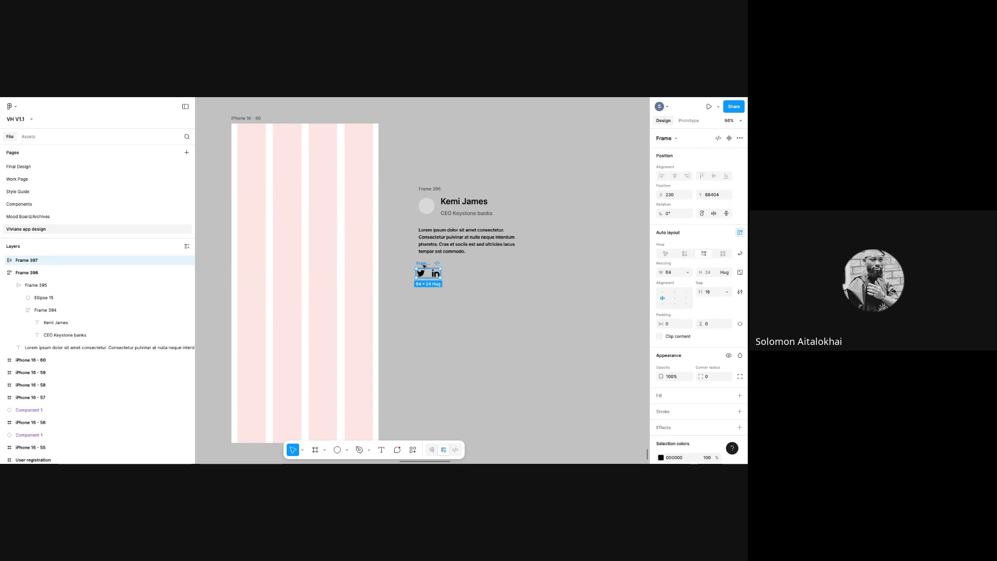
- Wrap Frame 396 and Frame 397 in a vertical auto-layout frame with a 24 gap
click(421, 192)
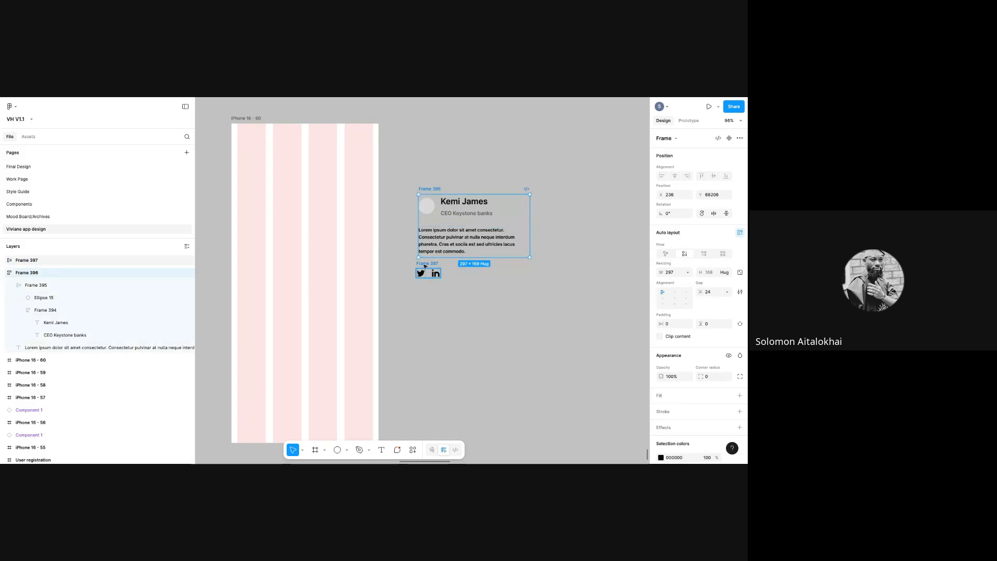
click(408, 172)
drag(402, 164, 544, 332)
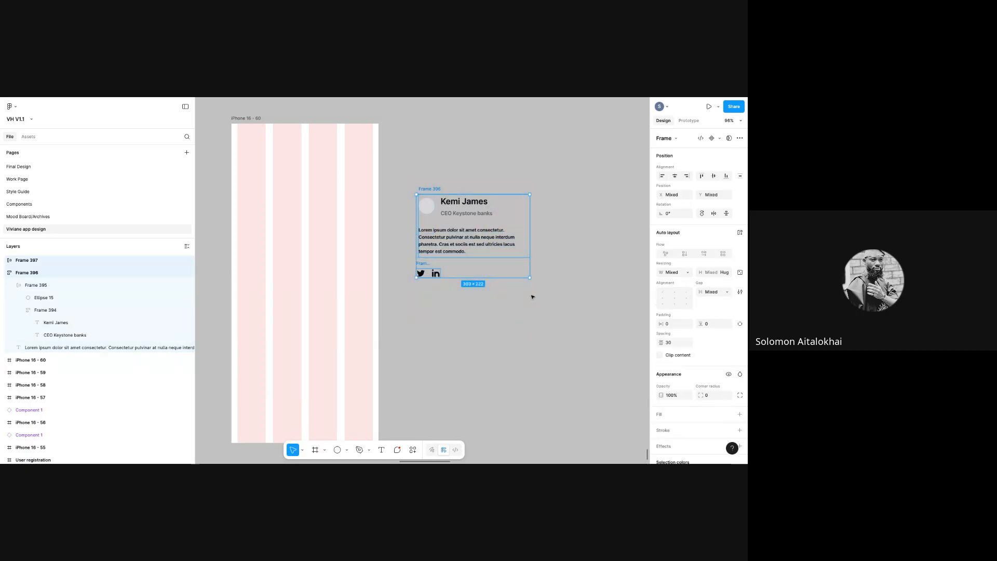
key(shift+a)
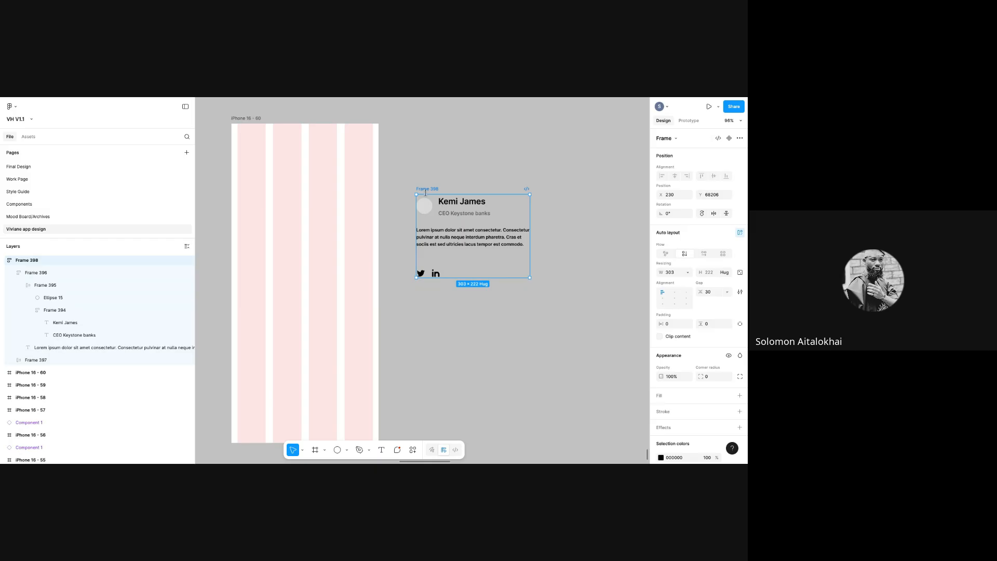
click(710, 292)
text(24)
key(Return)
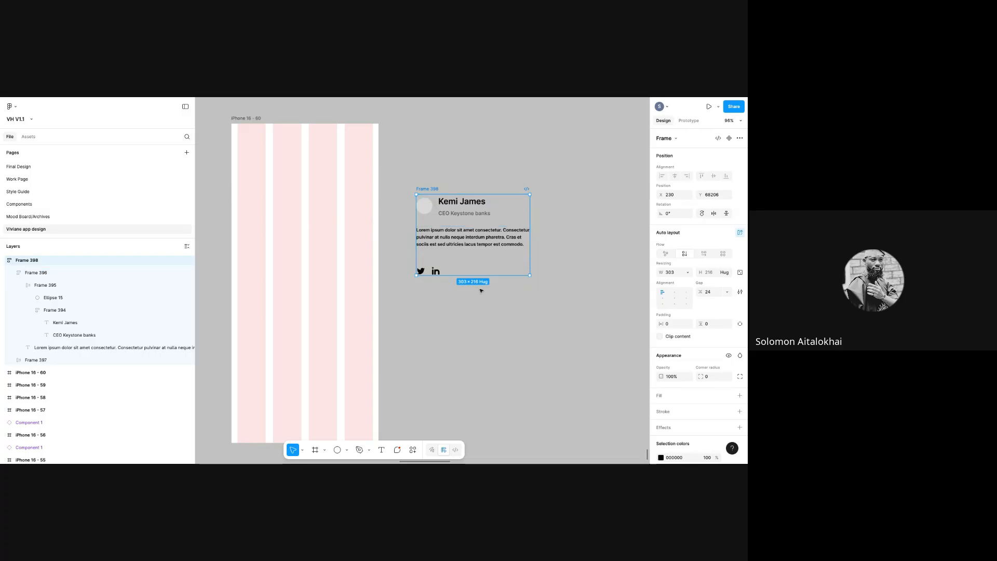
- Give card Frame 398 16 px horizontal padding and add a white FFFFFF fill
double_click(424, 271)
click(422, 273)
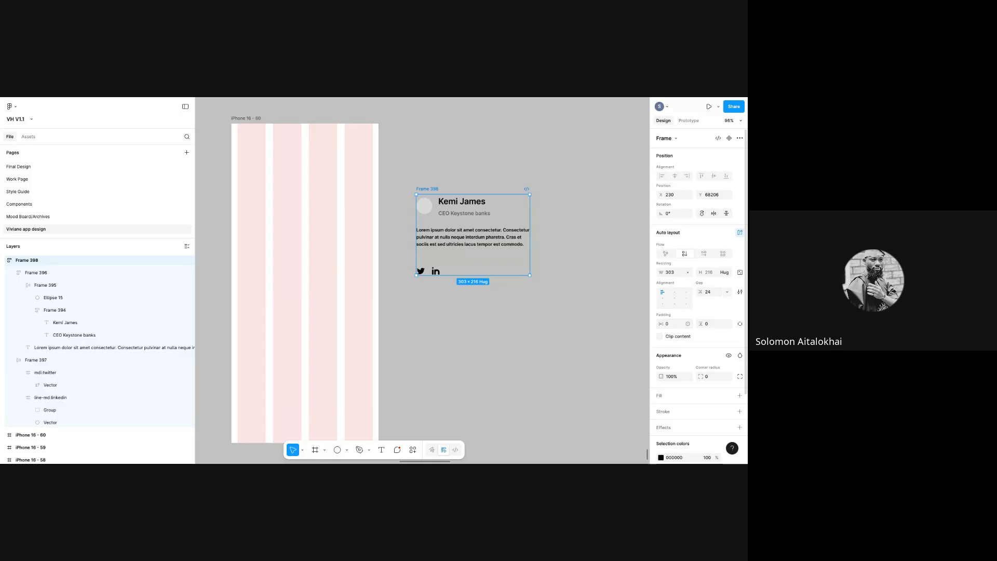
click(672, 325)
text(16)
key(Return)
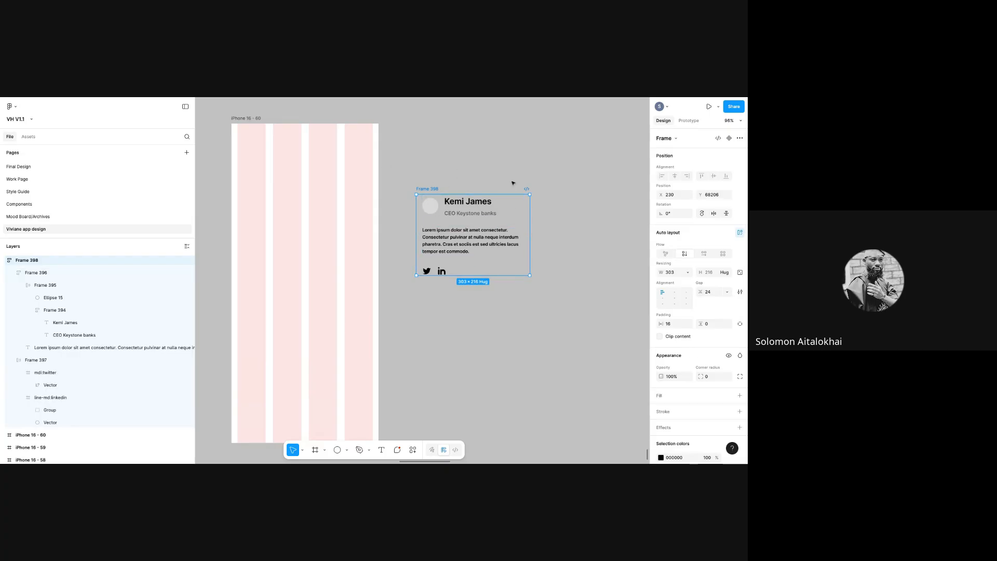
click(659, 396)
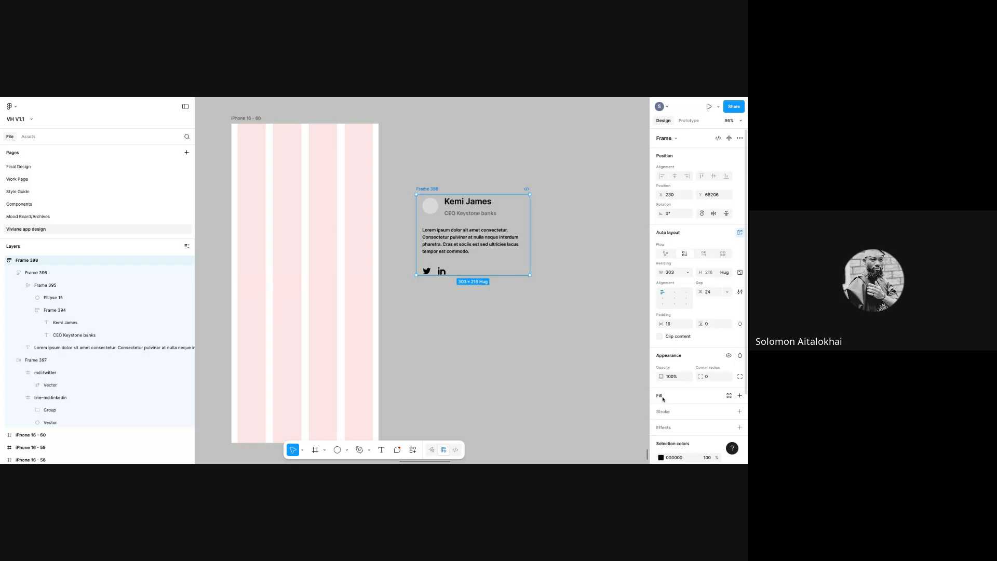
click(661, 409)
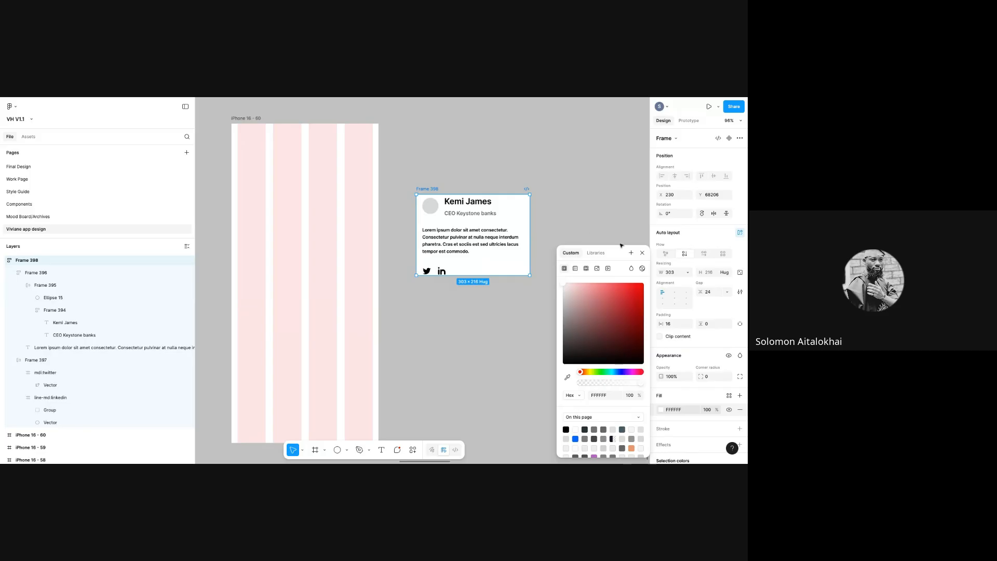
- Set the card's vertical padding to 16
key(Escape)
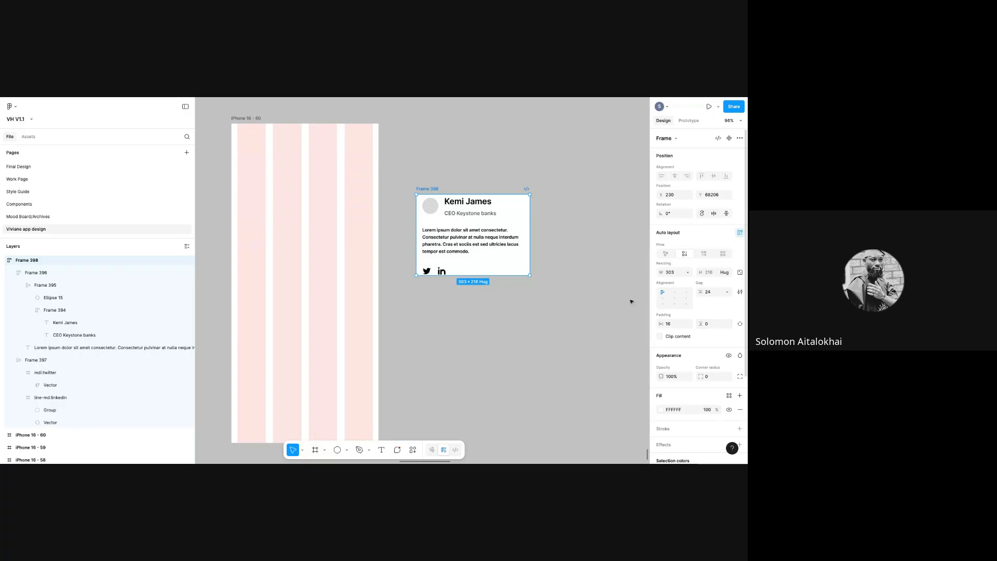
click(709, 324)
key(Return)
click(710, 325)
text(16)
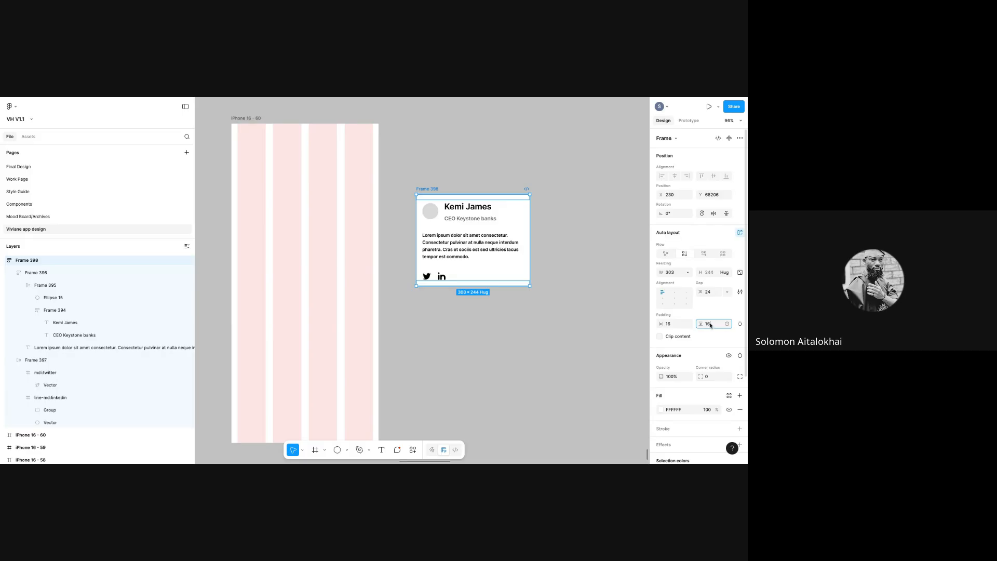
key(Return)
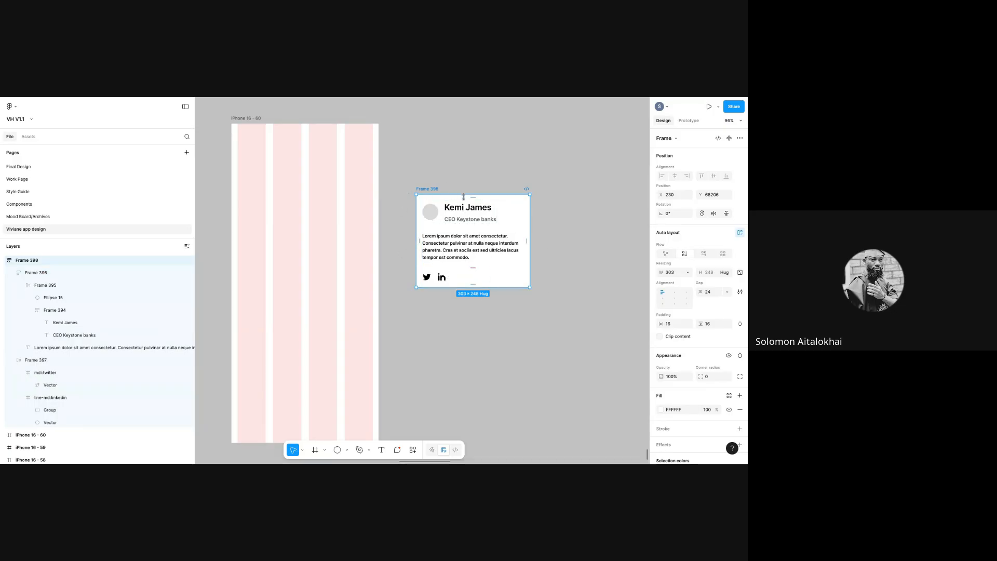
- Rename the card frame to 'card'
double_click(426, 189)
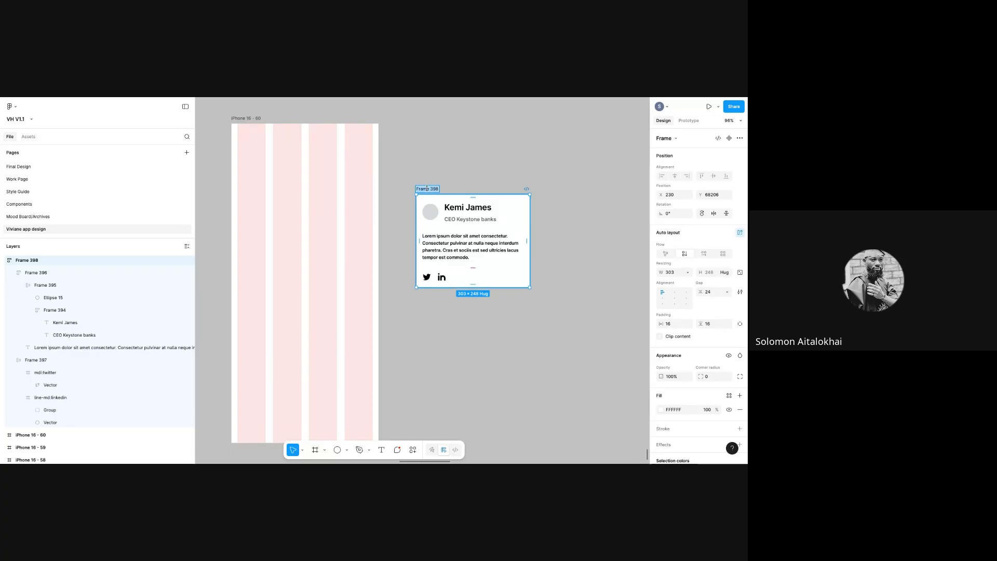
text(card)
key(Return)
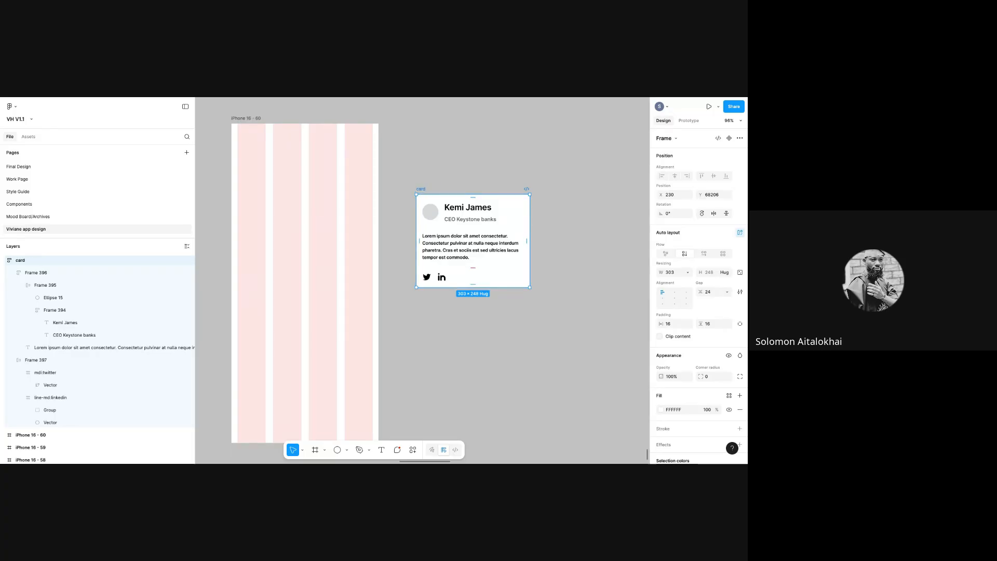
double_click(22, 261)
click(26, 262)
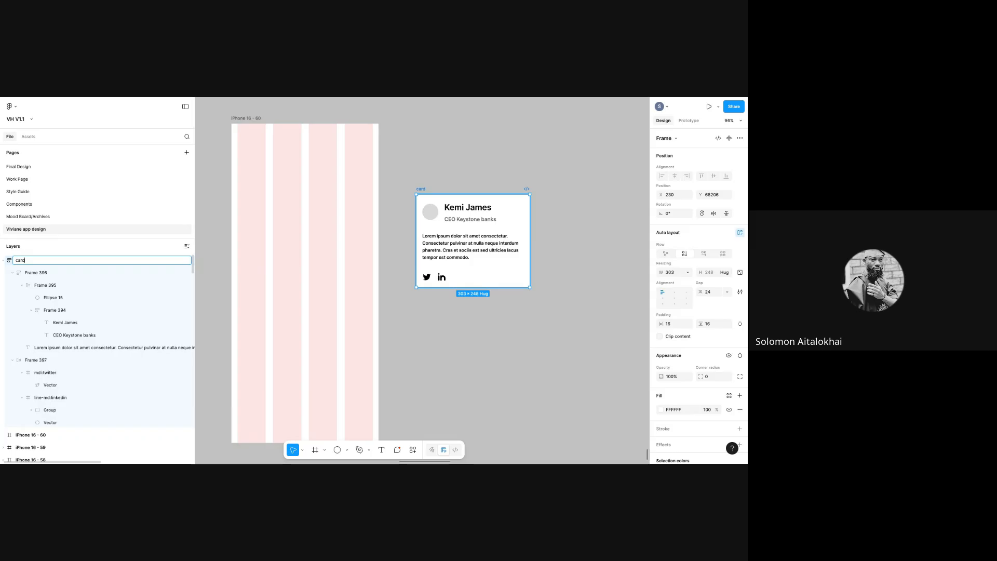
key(Escape)
click(70, 275)
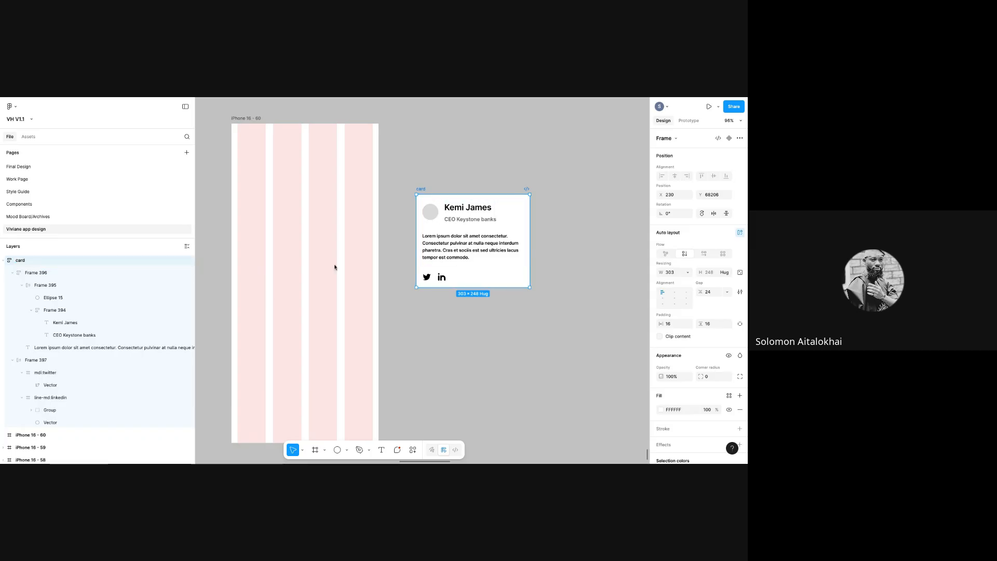
- Nudge the card slightly right and drag its right edge out to about 381 px wide
mouse_move(422, 190)
mouse_down()
mouse_move(450, 178)
mouse_move(432, 191)
mouse_up()
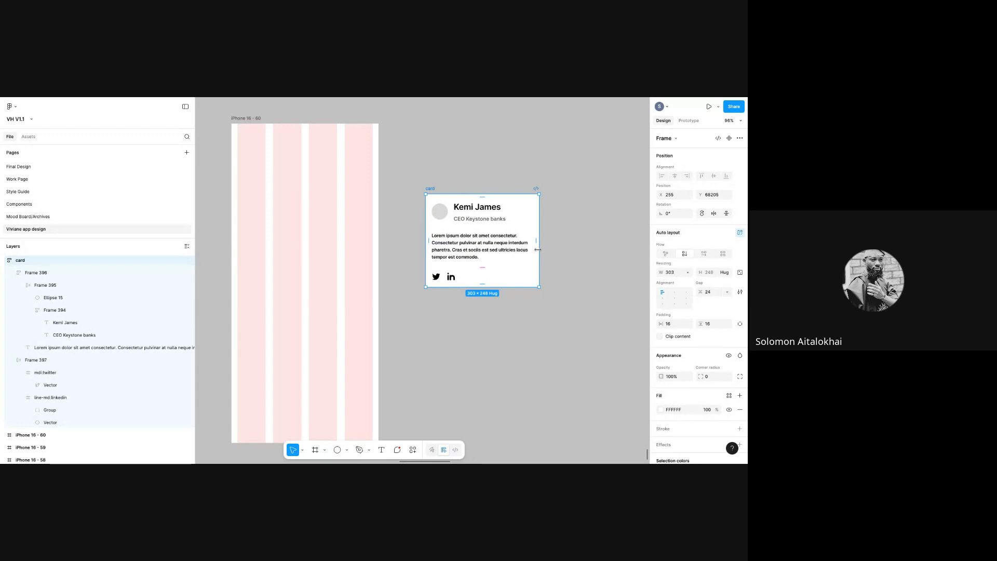
drag(537, 249, 559, 235)
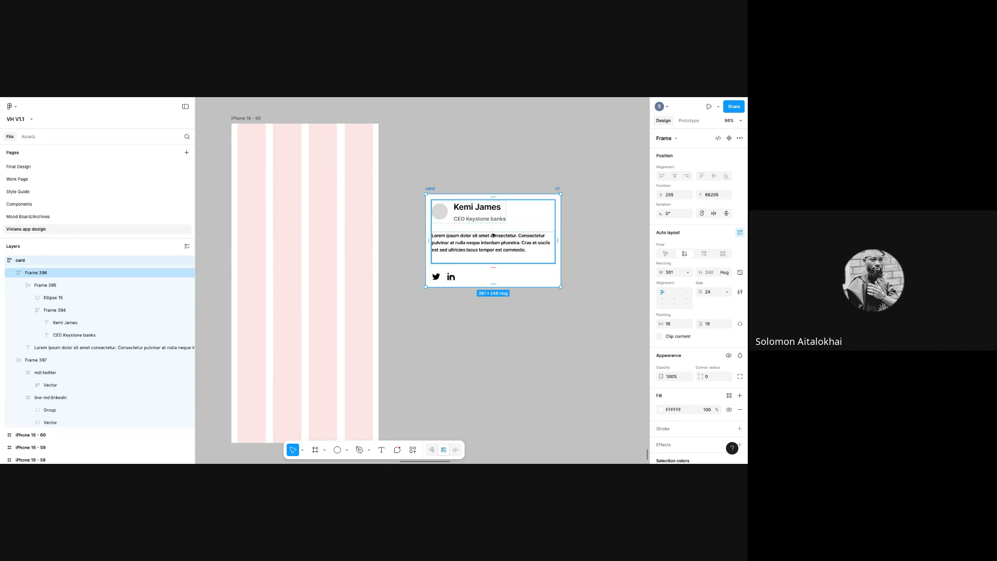
- Widen the card to about 391 px and select its inner content block Frame 396
mouse_move(534, 244)
mouse_down()
mouse_move(487, 248)
mouse_move(572, 252)
mouse_move(520, 247)
mouse_up()
click(483, 262)
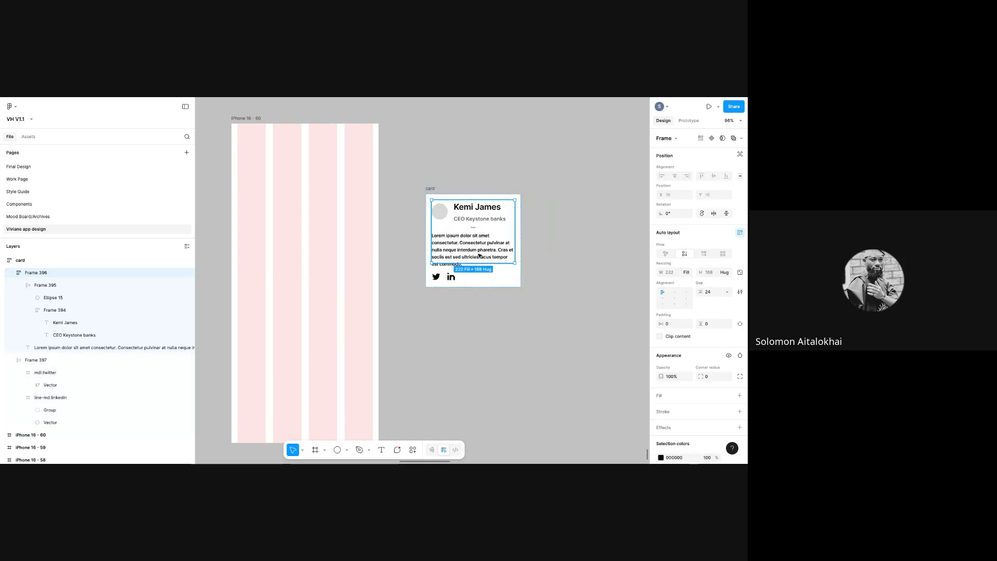
click(485, 254)
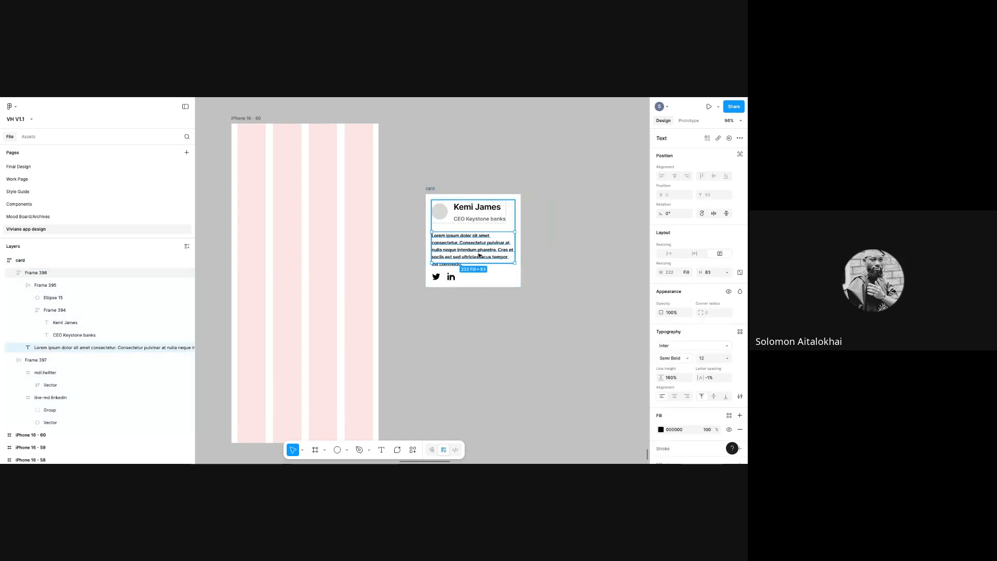
click(442, 195)
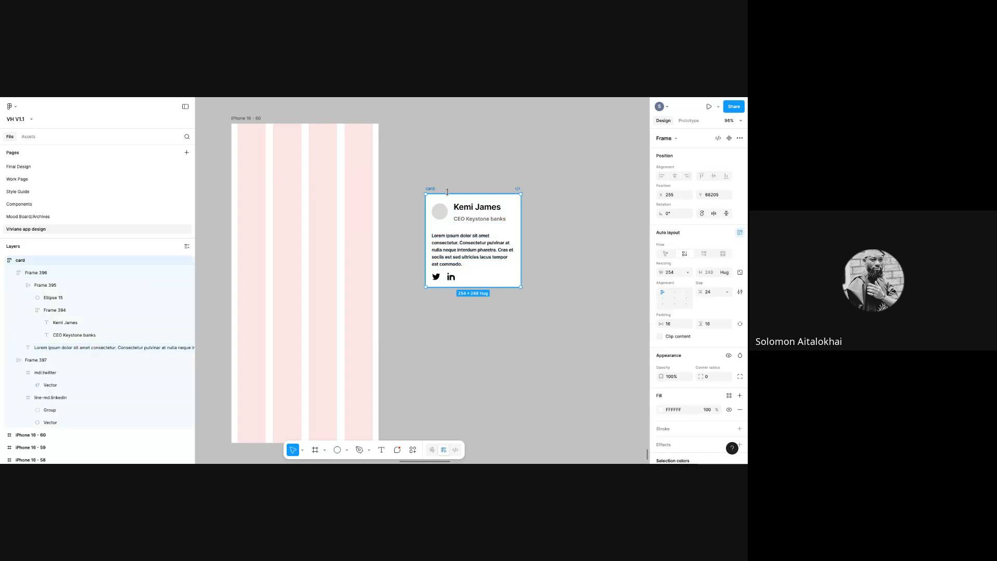
drag(522, 235, 576, 234)
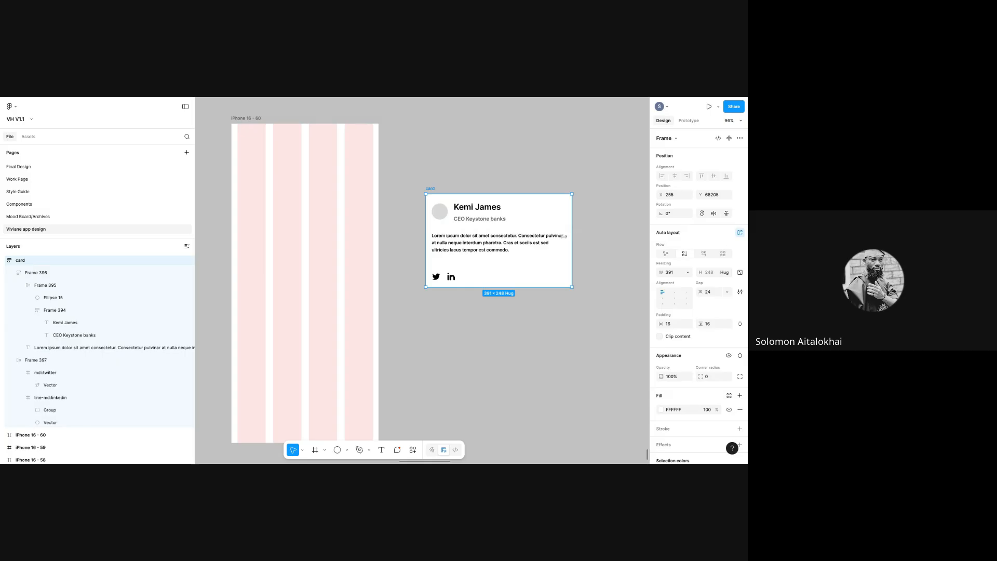
click(508, 232)
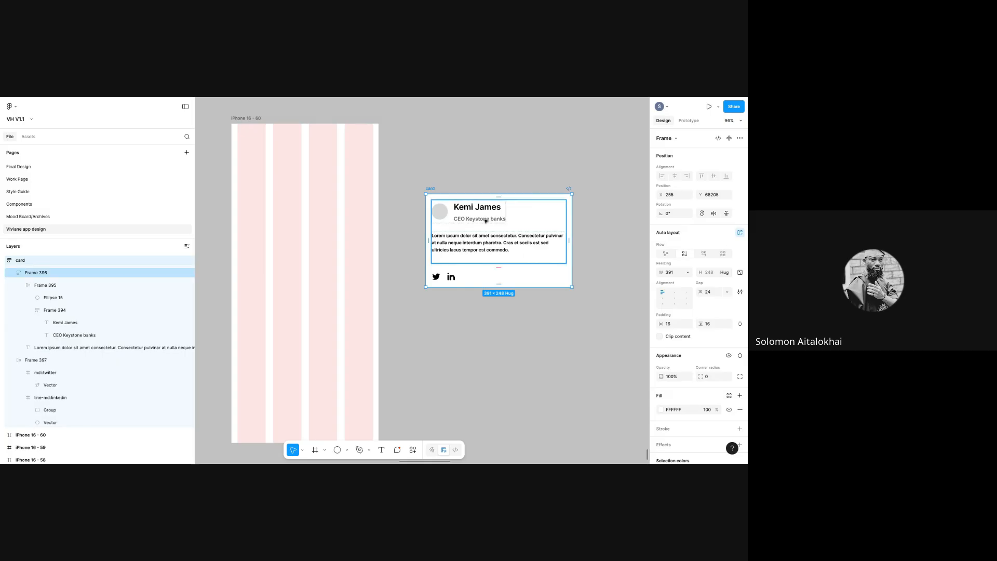
click(535, 249)
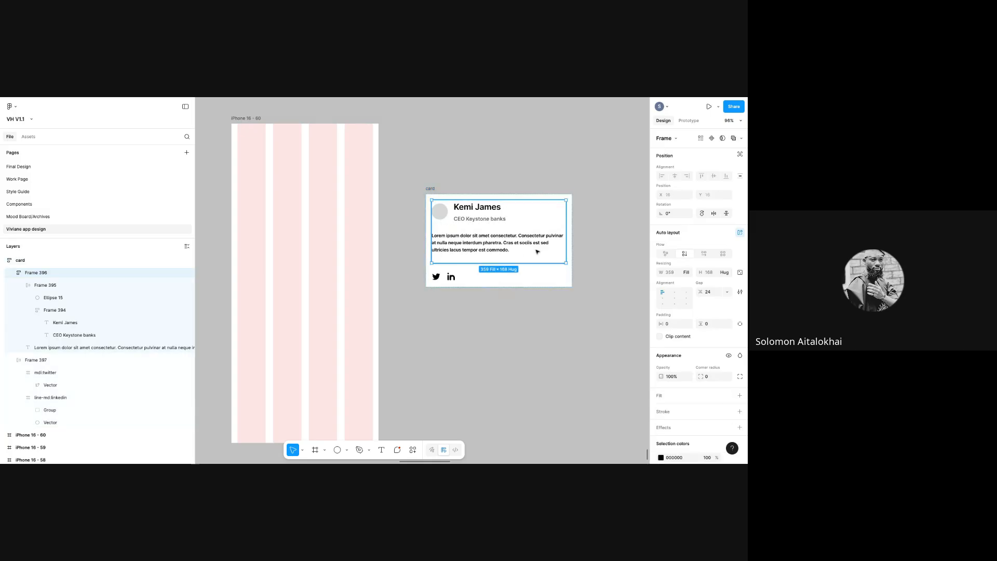
click(480, 230)
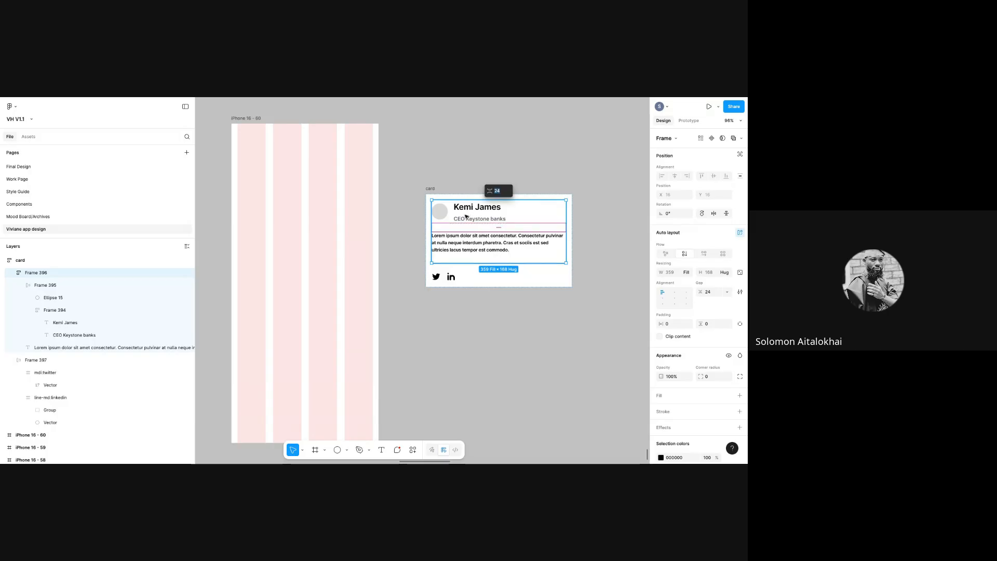
double_click(467, 216)
double_click(494, 254)
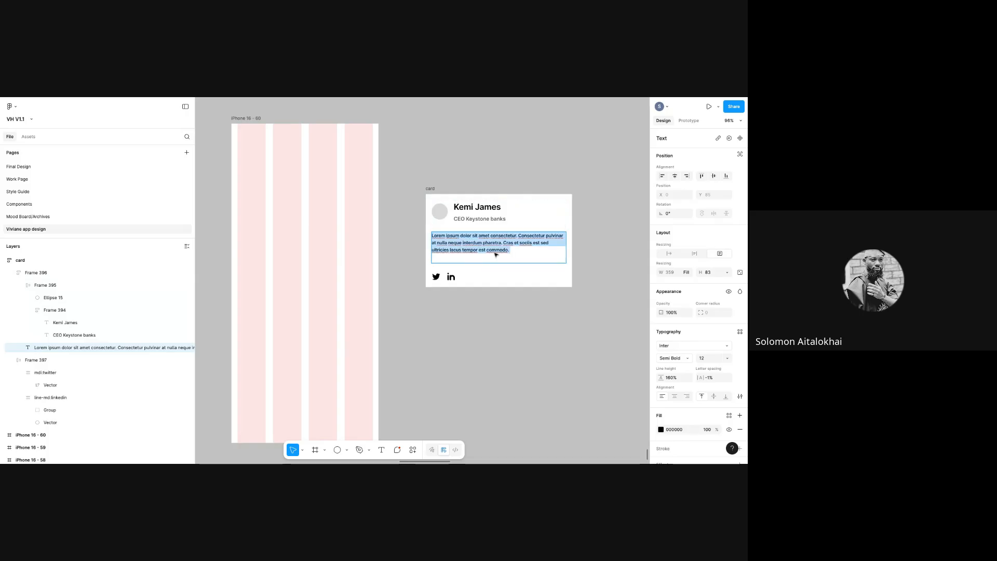
key(Escape)
key(Escape)
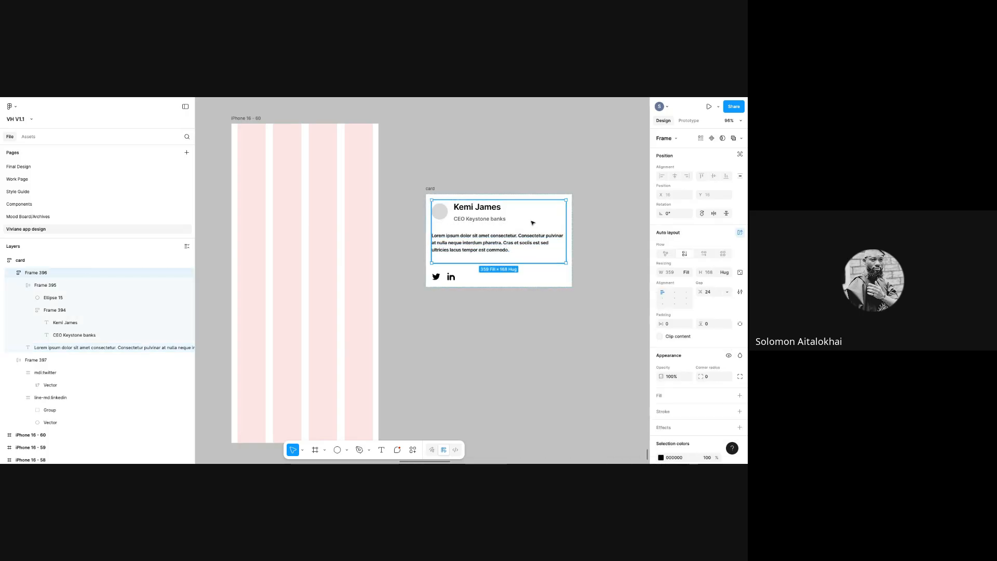
- Try a fixed 359 width on Frame 396, narrowing the card so the text overflows
click(688, 273)
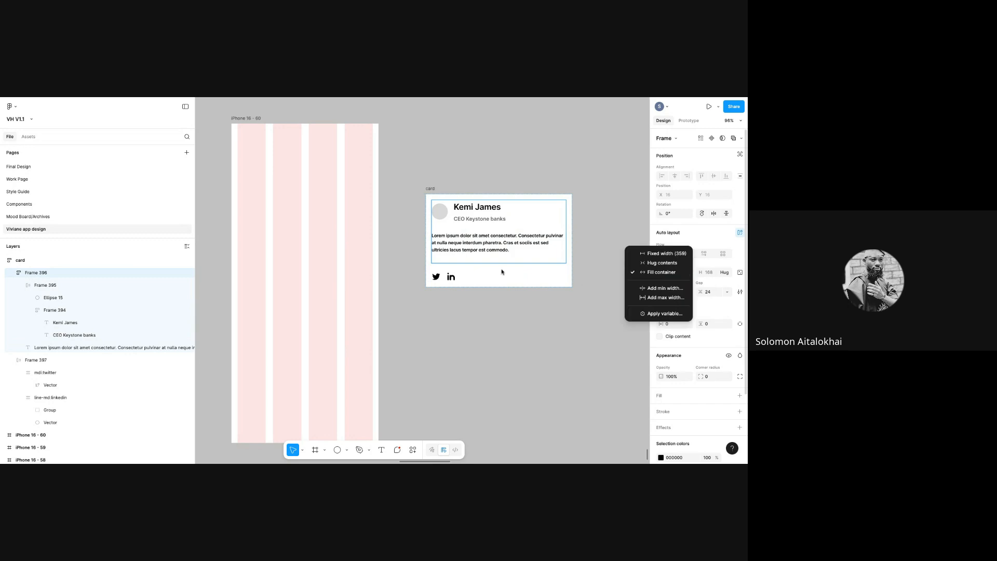
click(649, 255)
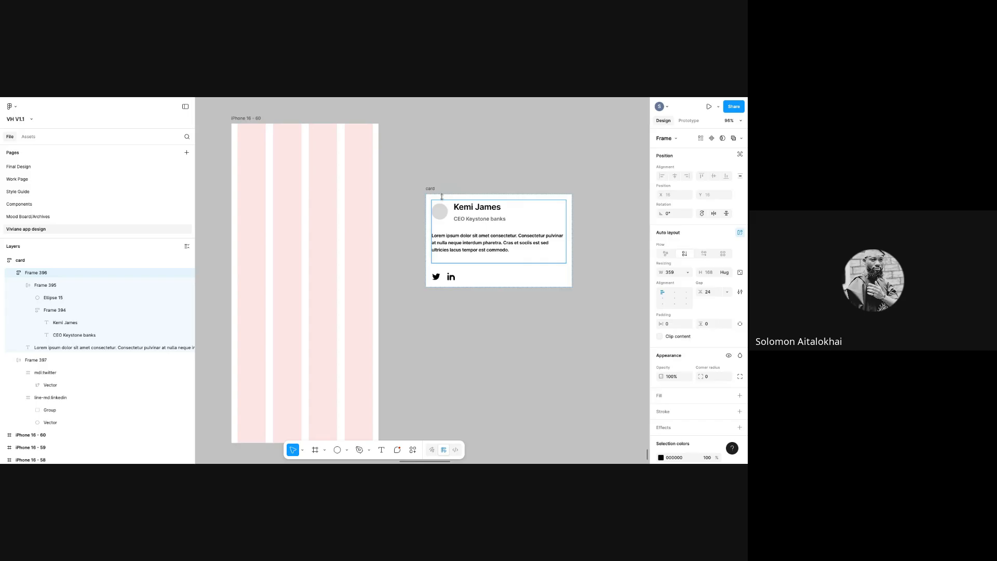
click(563, 247)
mouse_move(572, 247)
mouse_down()
mouse_move(494, 247)
mouse_move(577, 247)
mouse_up()
double_click(518, 239)
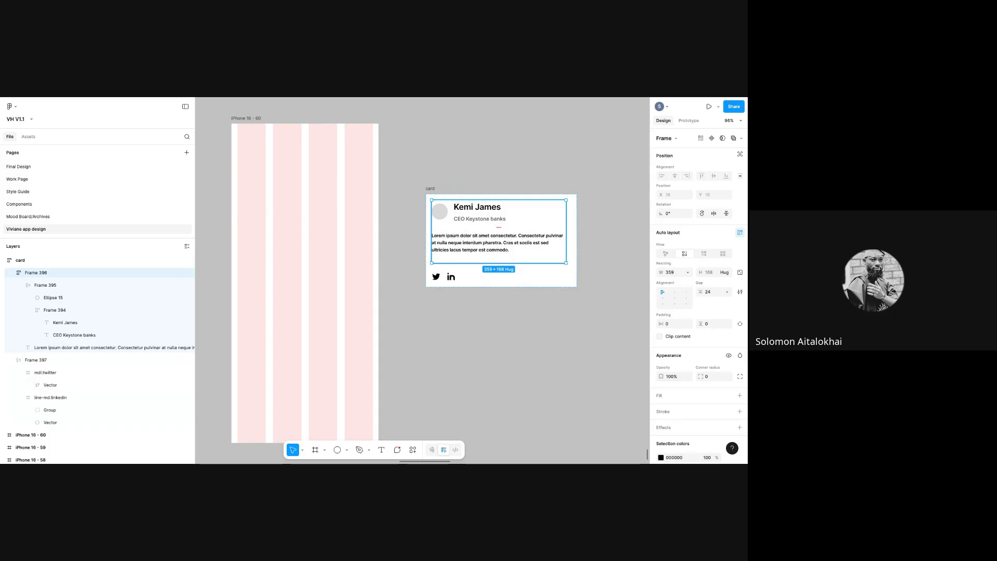
key(Escape)
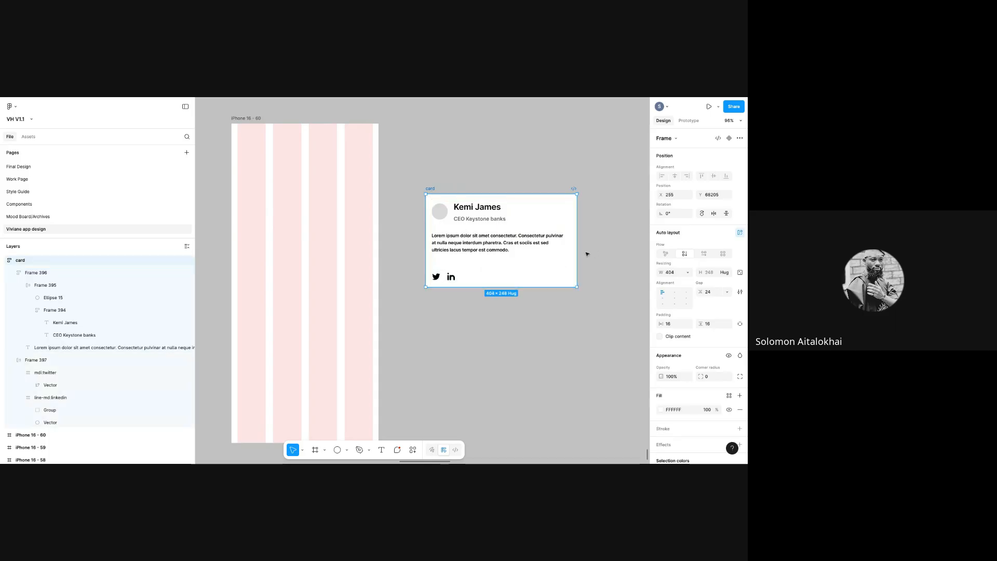
mouse_move(576, 249)
mouse_down()
mouse_move(503, 247)
mouse_move(581, 247)
mouse_up()
click(549, 249)
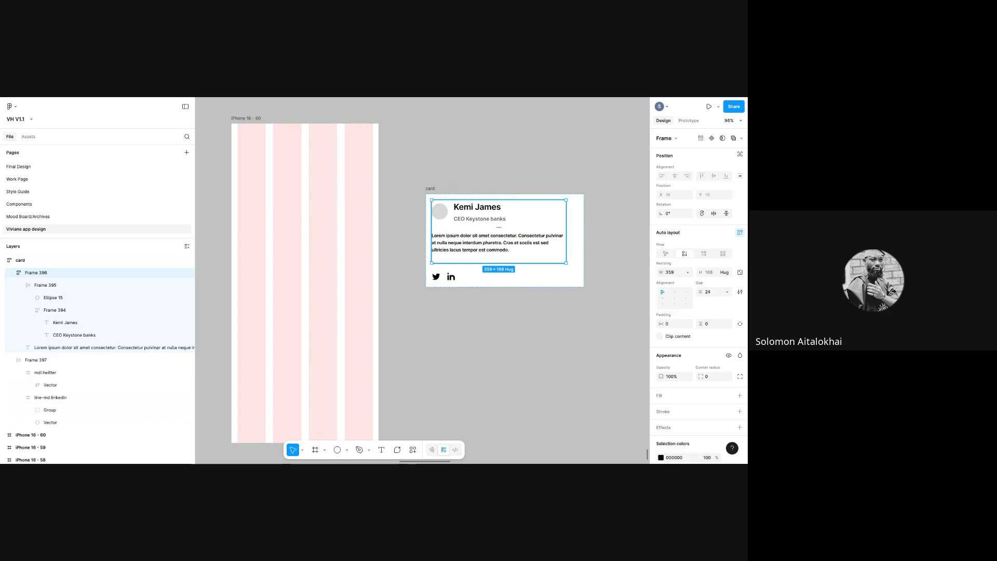
click(687, 272)
click(662, 272)
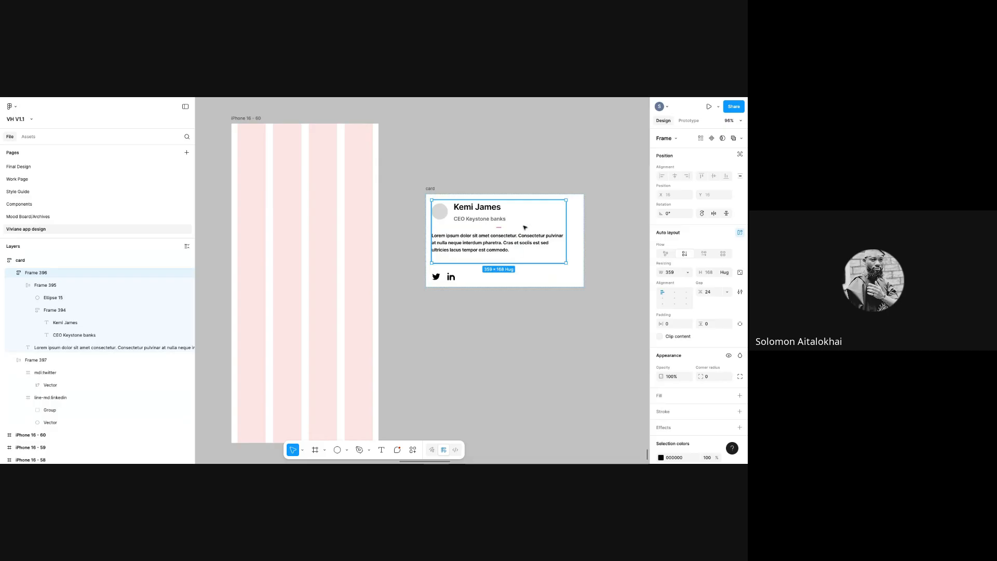
- Set Frame 396's width to Fill container and narrow the card so the paragraph rewraps
click(432, 190)
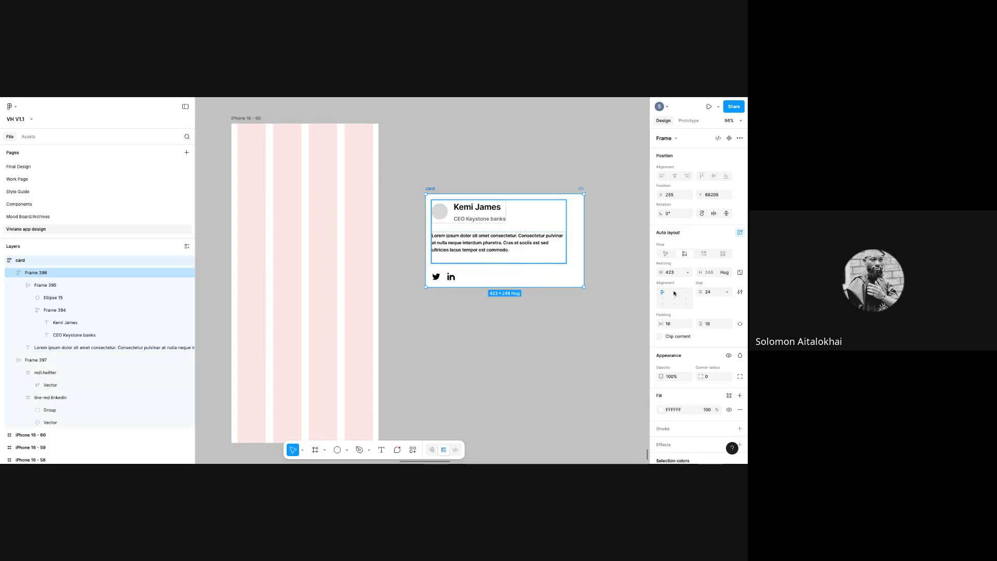
click(687, 273)
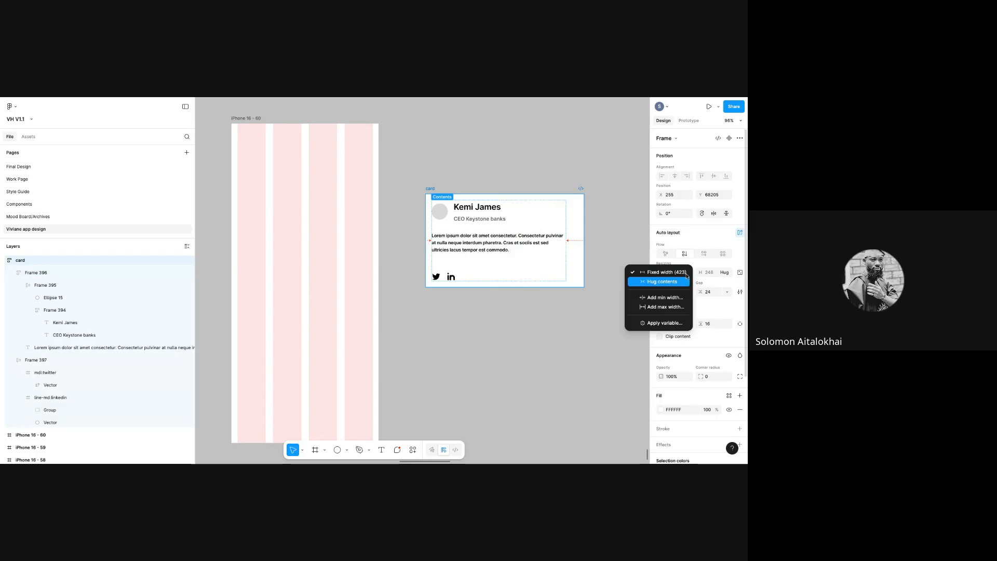
click(560, 251)
click(559, 251)
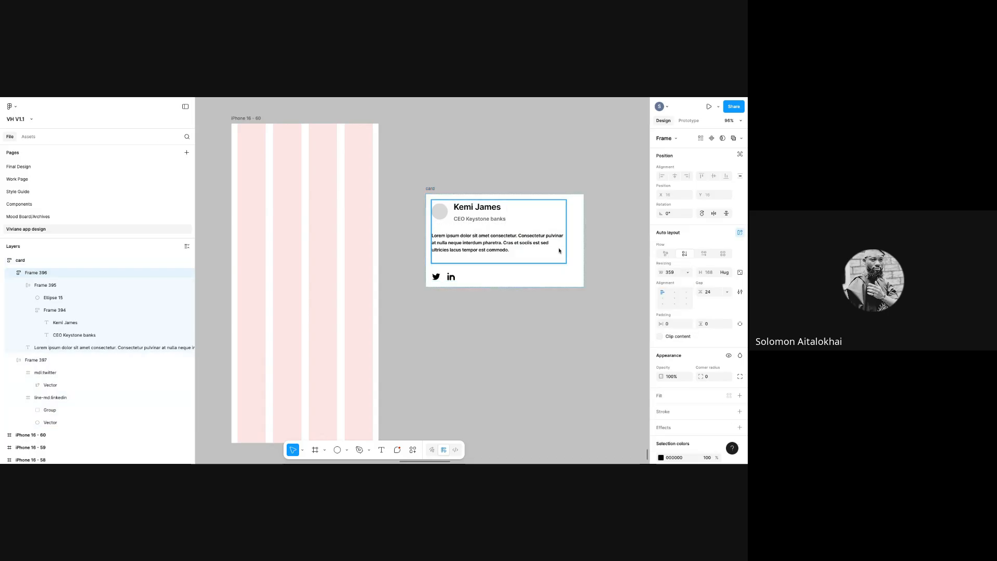
click(687, 272)
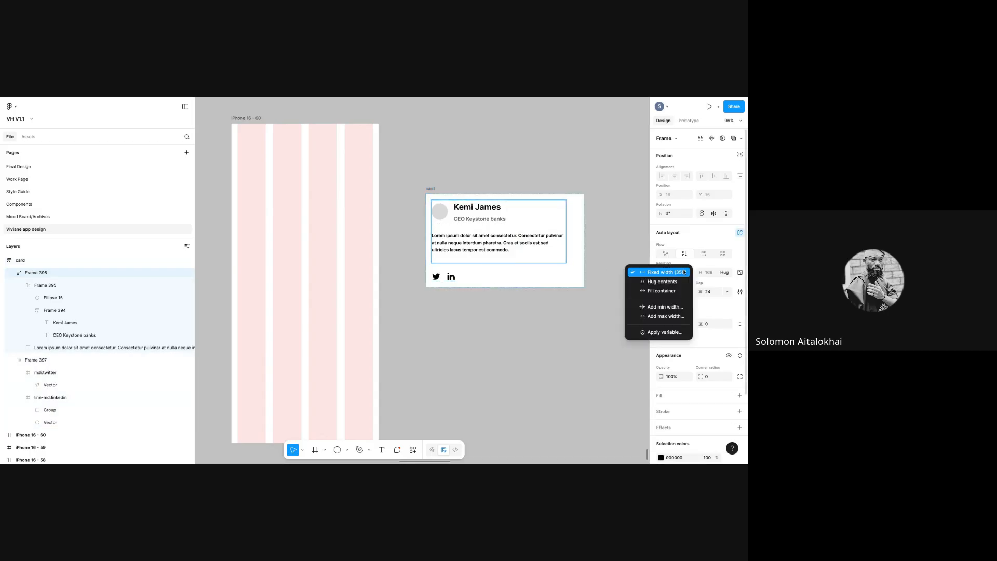
click(661, 291)
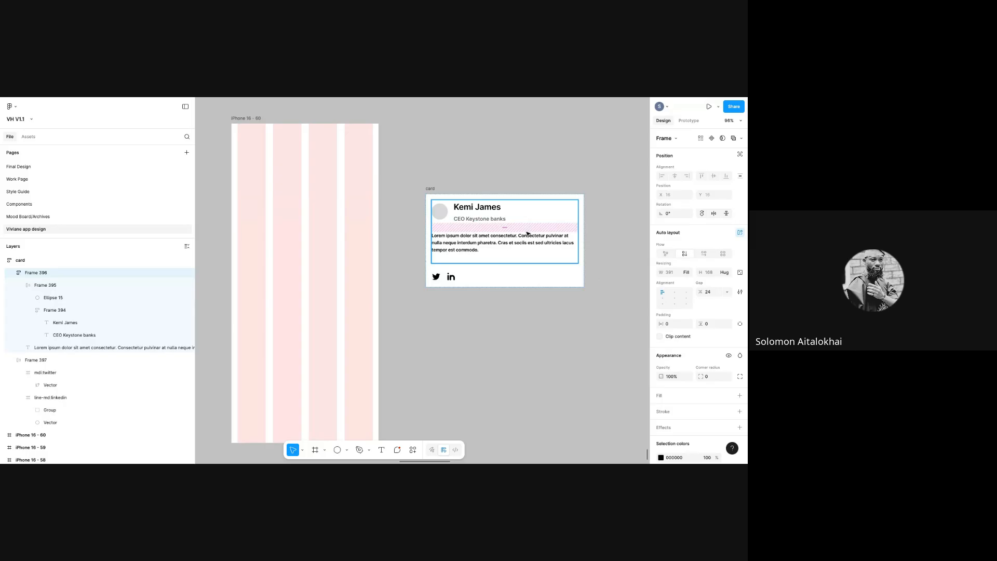
click(434, 190)
drag(584, 240, 514, 239)
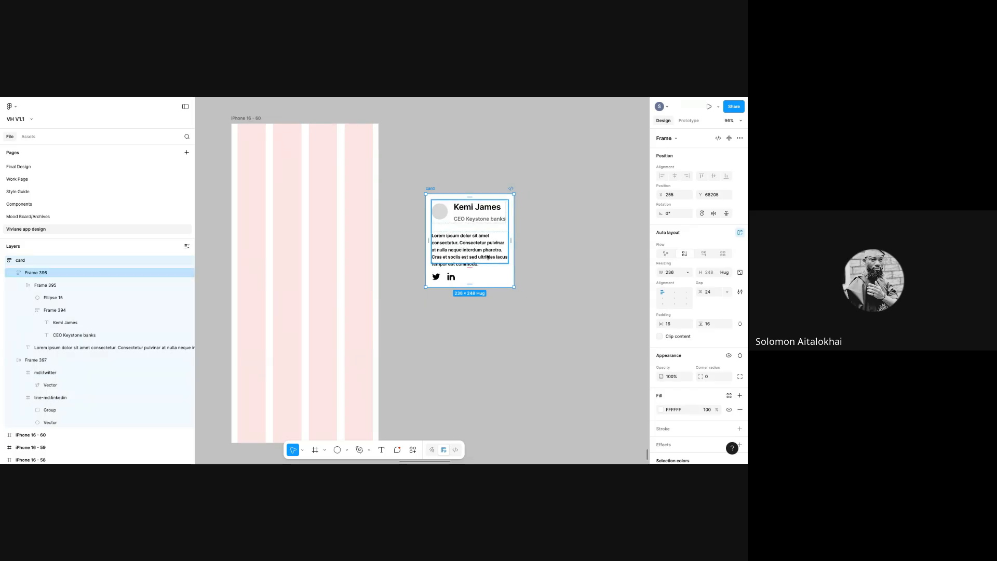
- Widen the card back to 391 px
double_click(472, 214)
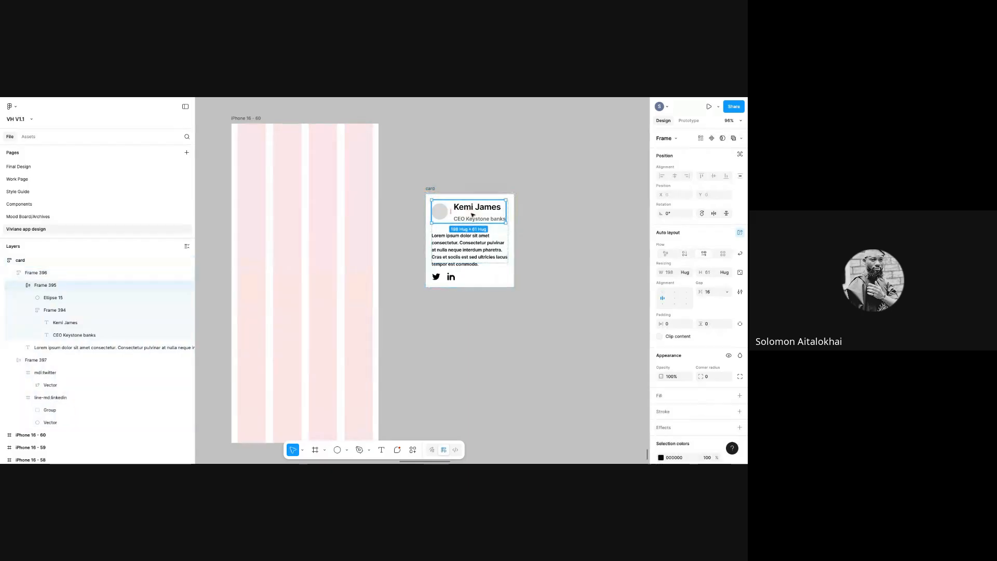
click(434, 188)
drag(526, 235, 584, 235)
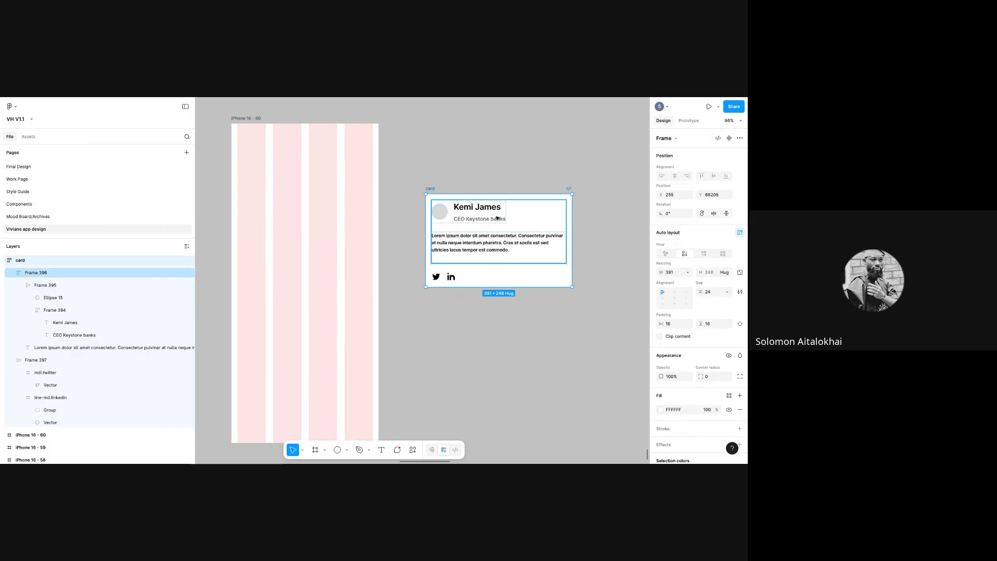
- Try Fill container on avatar-and-name row Frame 395, then set it back to Hug contents
click(496, 218)
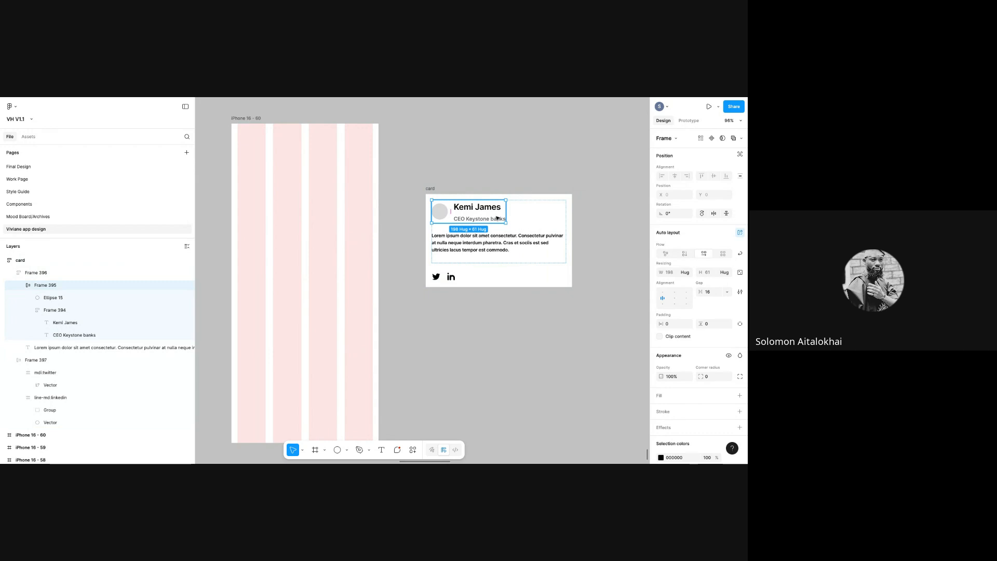
click(689, 272)
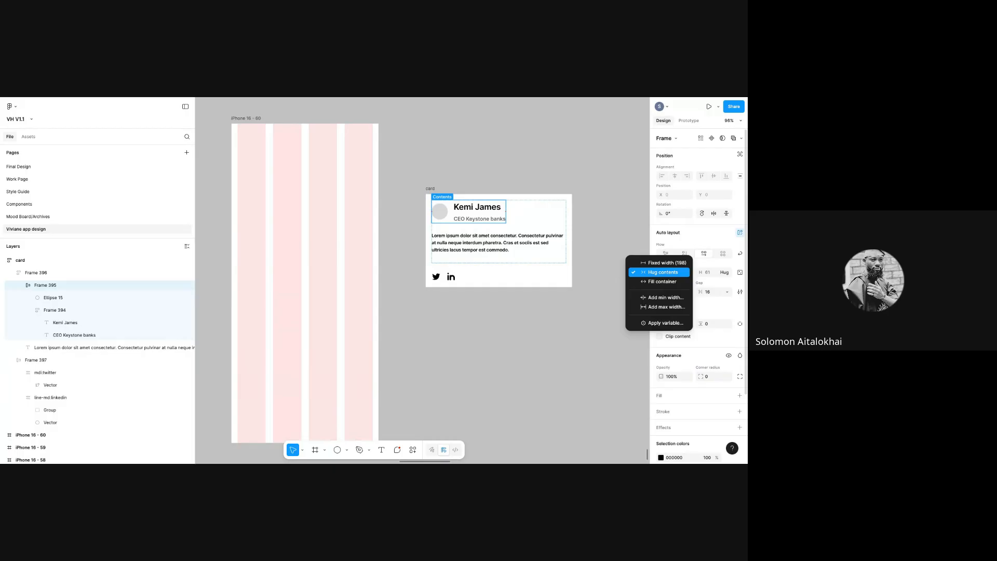
click(670, 281)
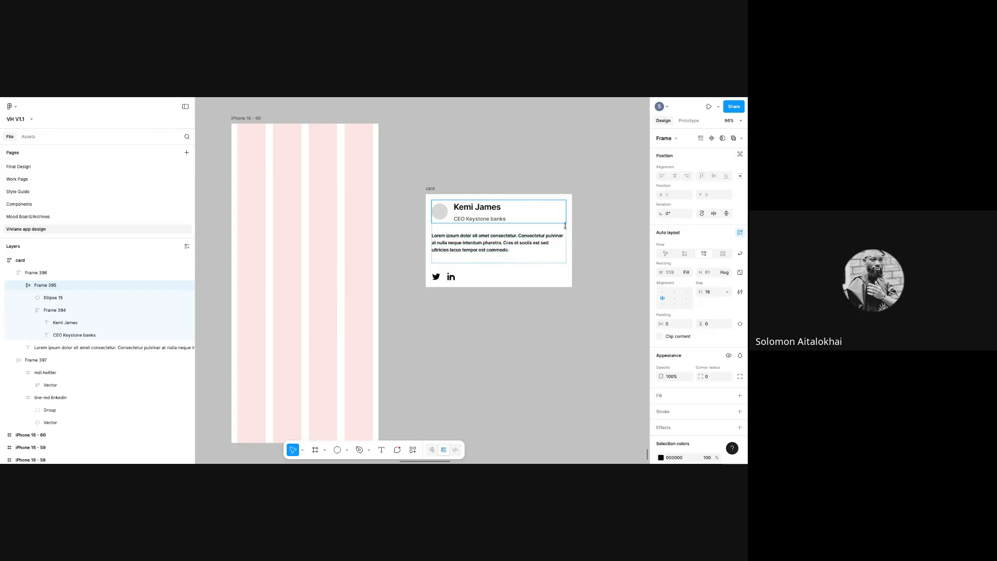
click(687, 273)
click(686, 265)
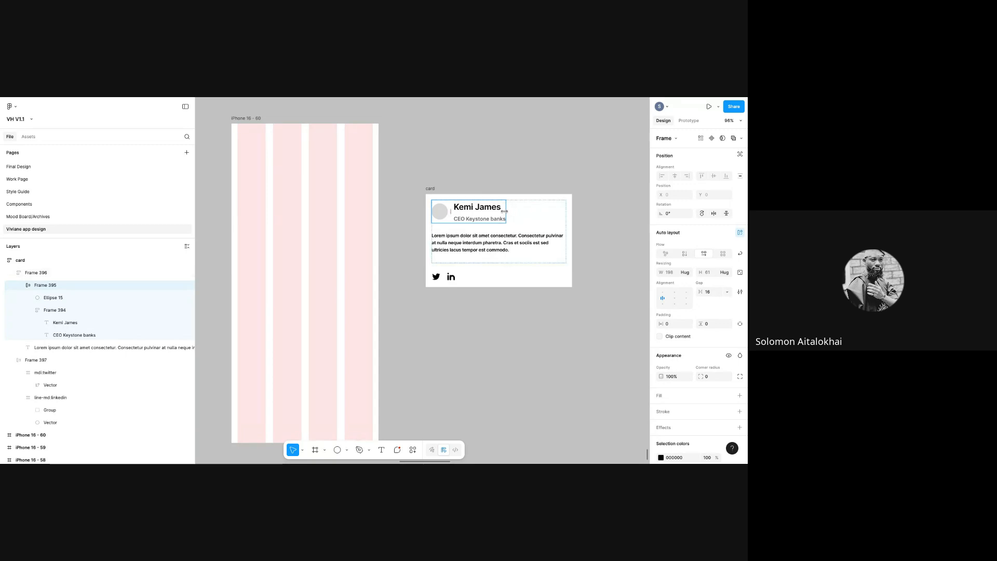
click(477, 211)
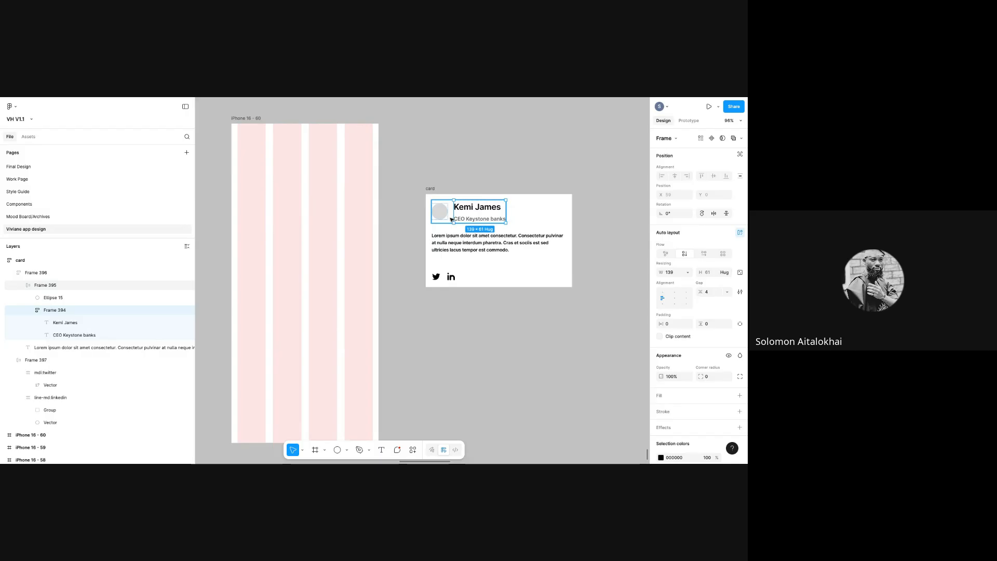
- Set Frame 395's width to Fill container and resize the card to about 410 px
click(466, 224)
click(465, 223)
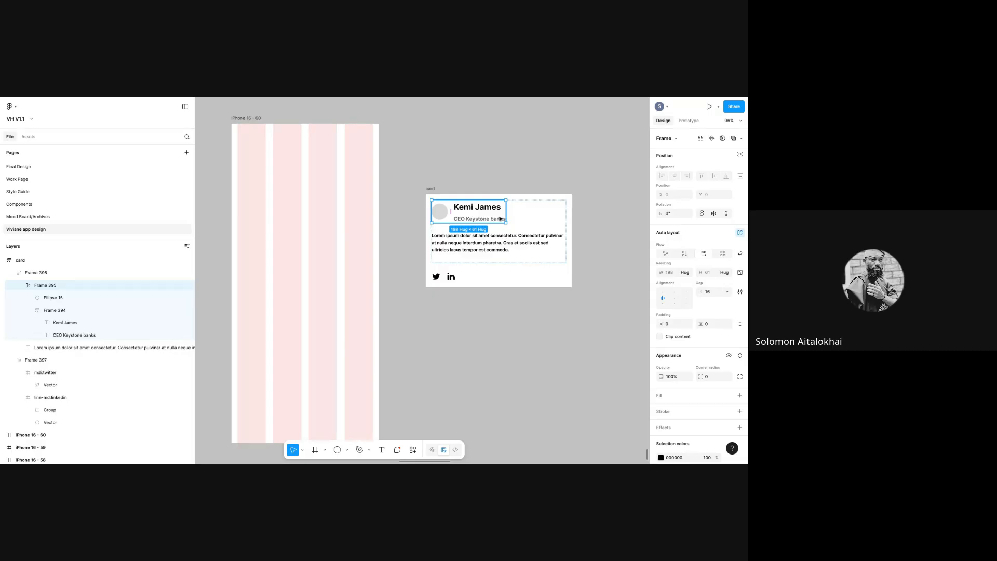
click(688, 273)
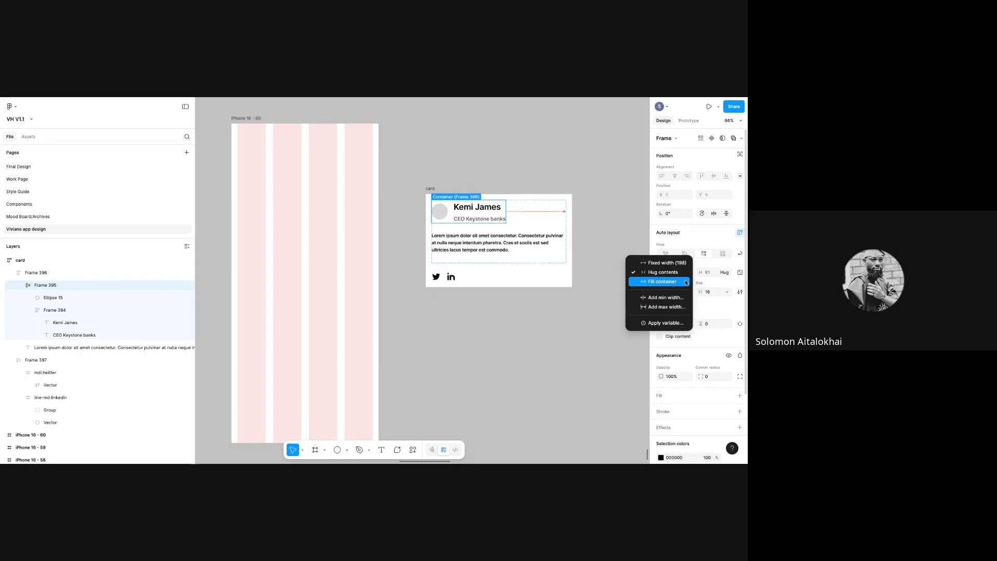
click(662, 282)
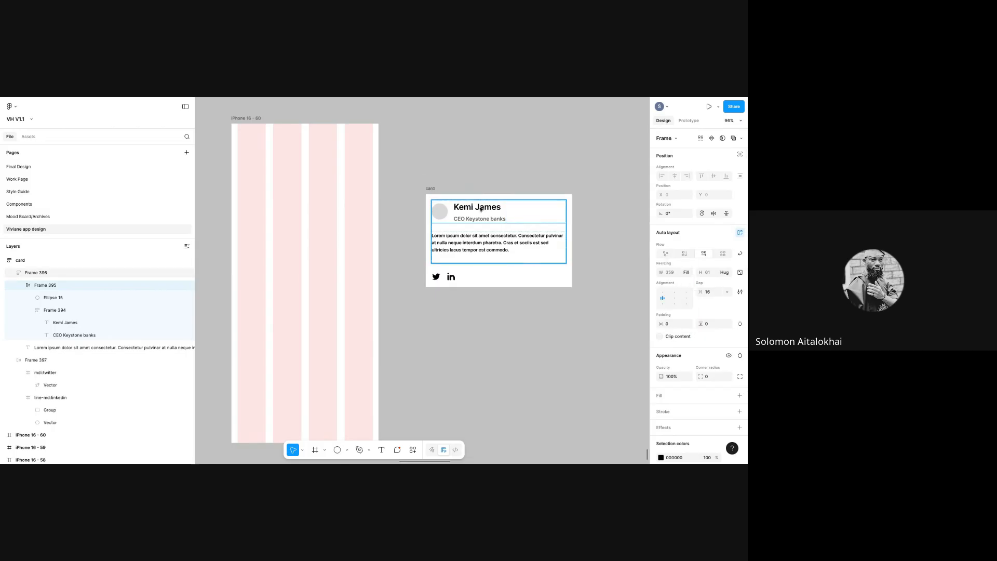
click(428, 190)
mouse_move(572, 237)
mouse_down()
mouse_move(487, 225)
mouse_move(579, 229)
mouse_up()
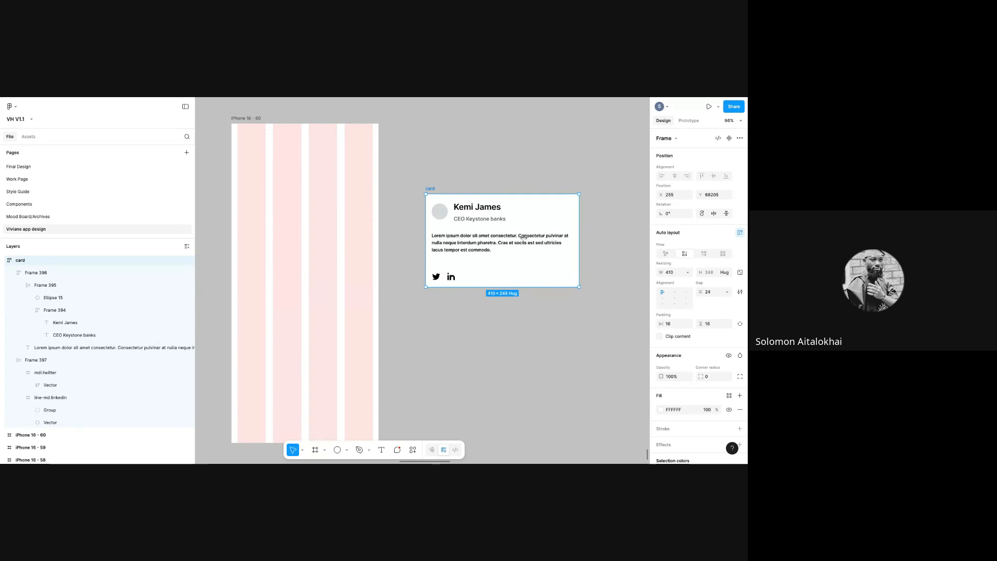
- Set name-and-title group Frame 394's width to Fill container
double_click(494, 218)
double_click(494, 219)
double_click(494, 219)
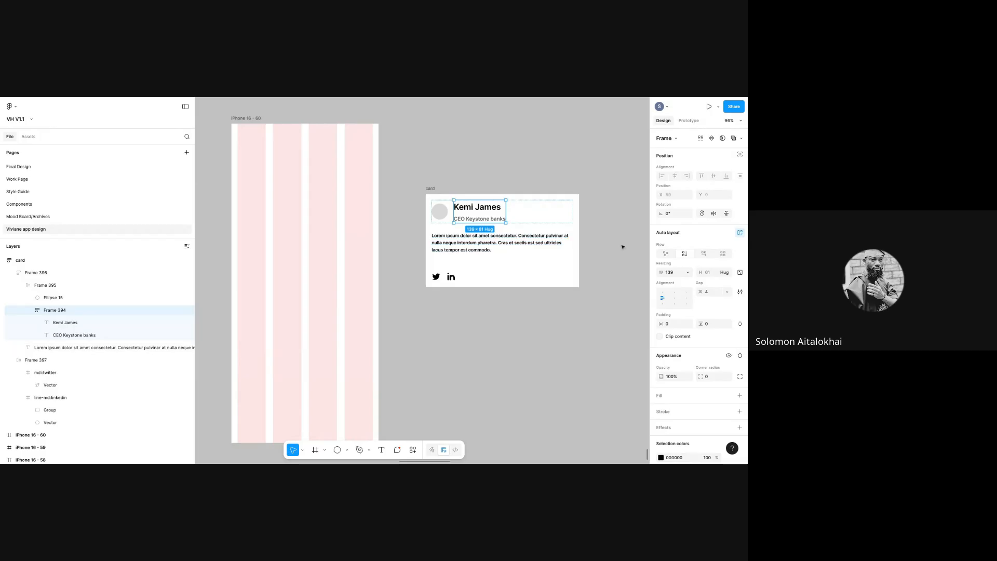
click(688, 273)
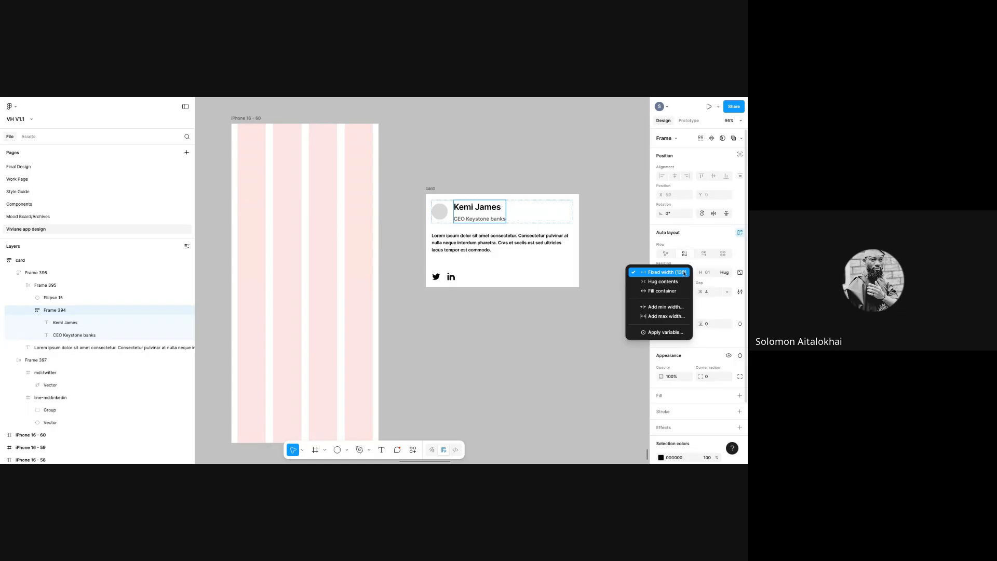
click(665, 291)
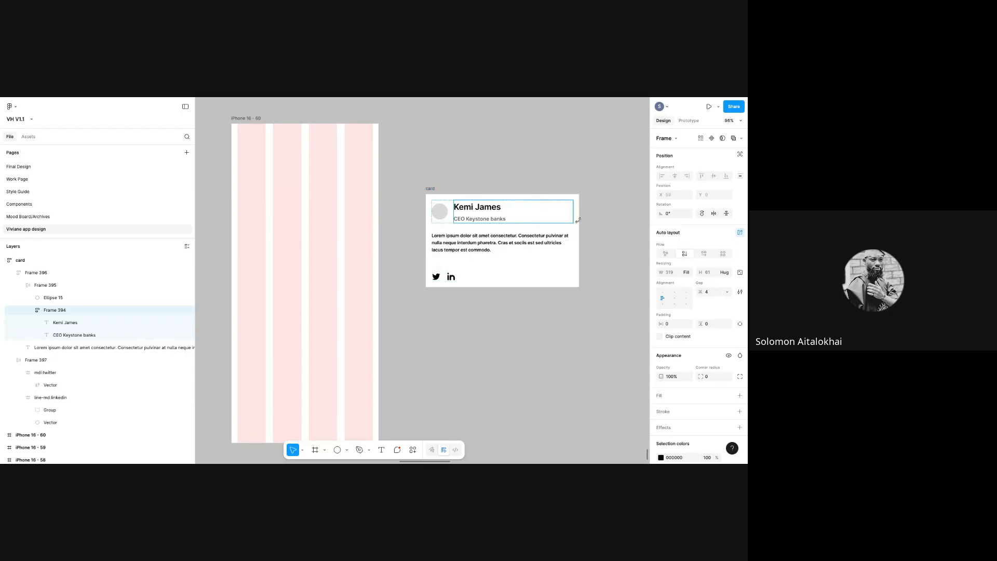
- Check the nested frames, then narrow the card to 188 px so all text rewraps
click(431, 189)
double_click(483, 202)
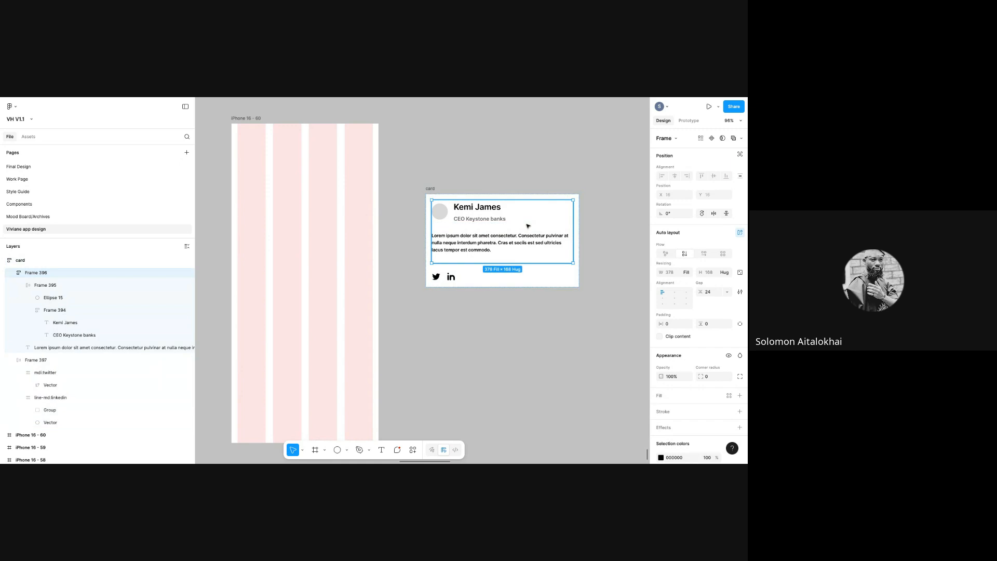
double_click(483, 202)
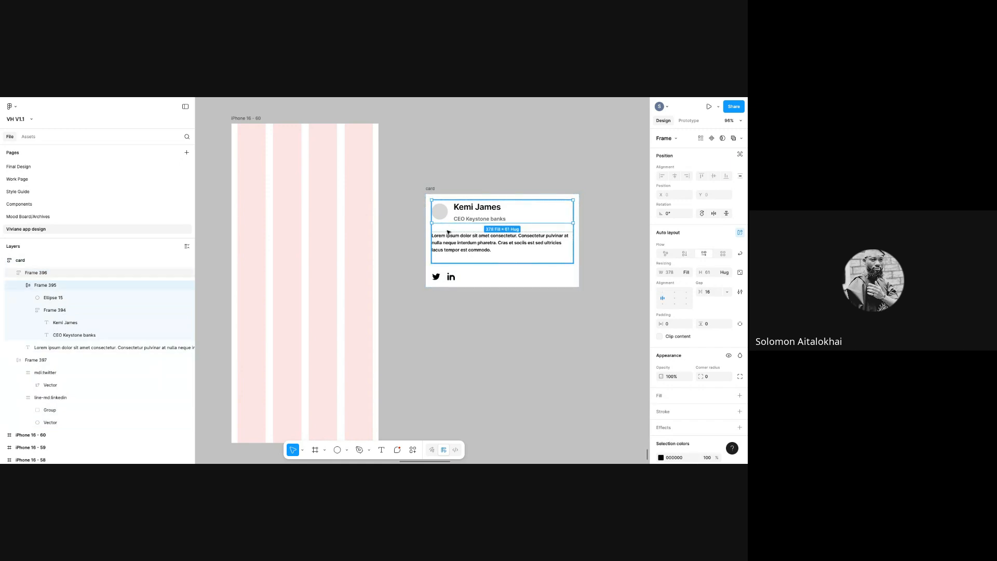
click(564, 257)
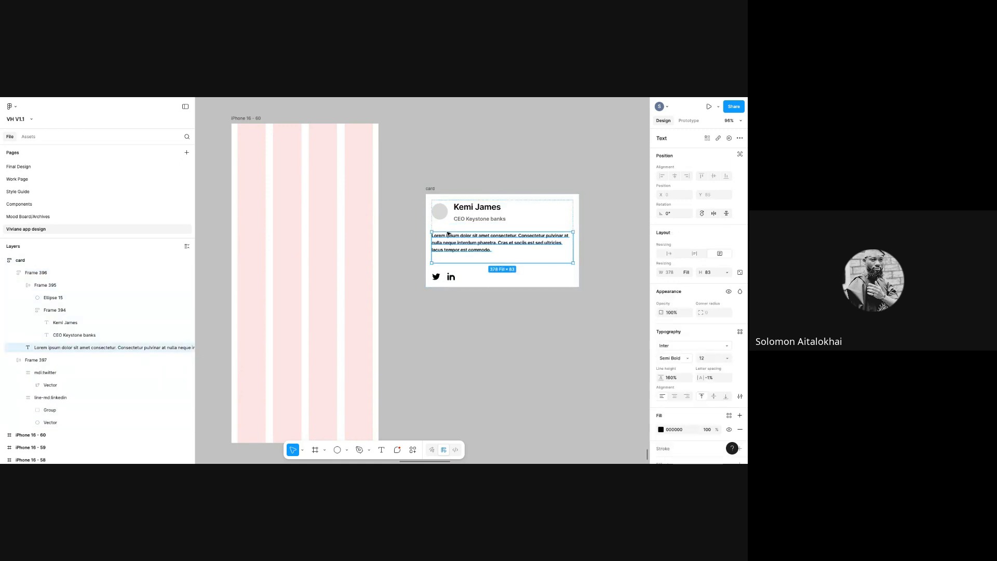
click(569, 228)
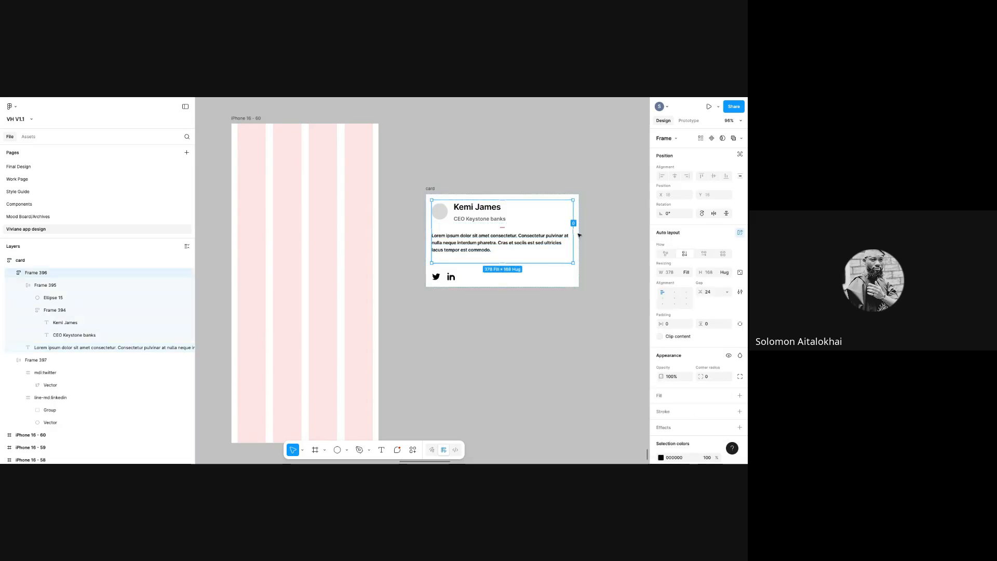
click(429, 191)
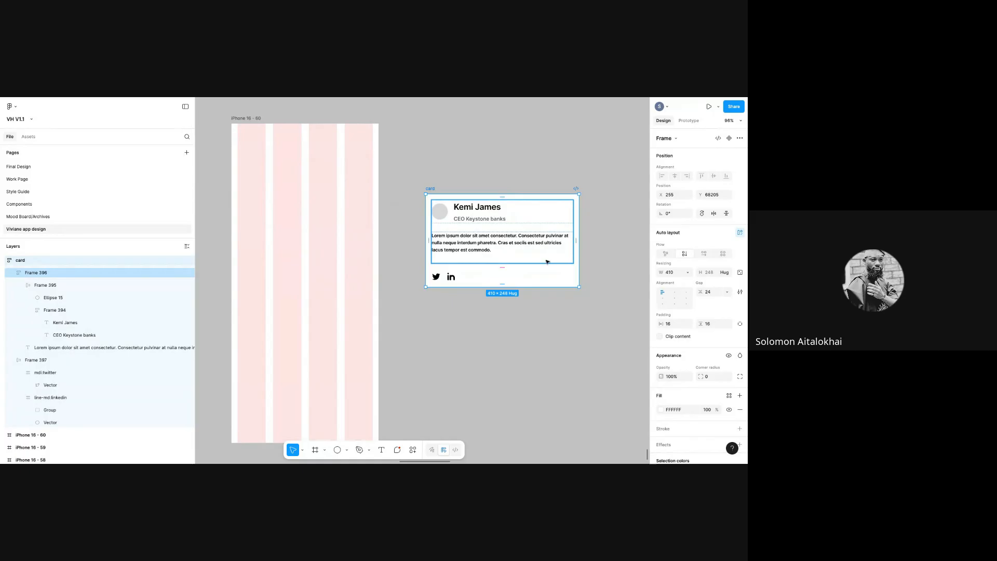
click(573, 234)
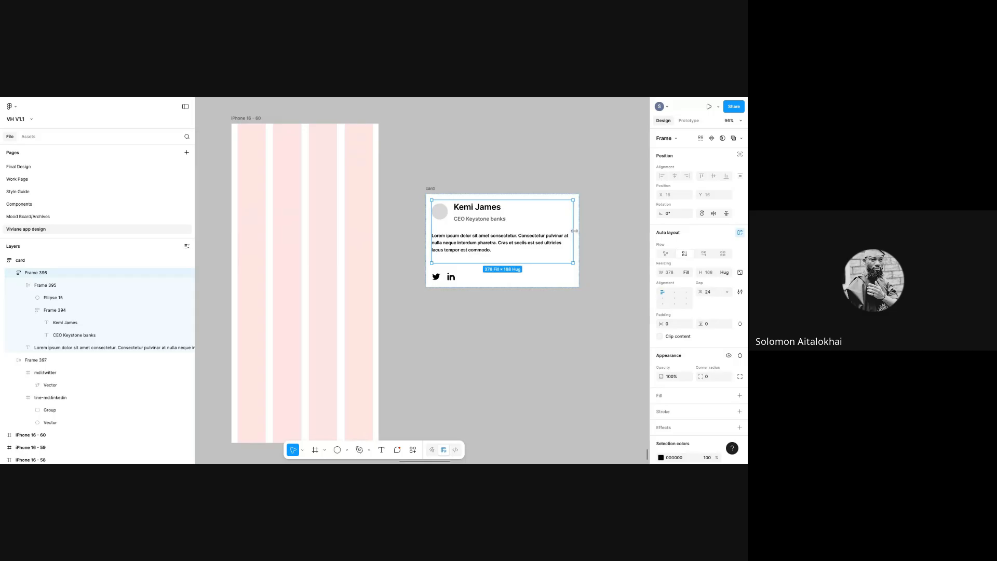
click(460, 209)
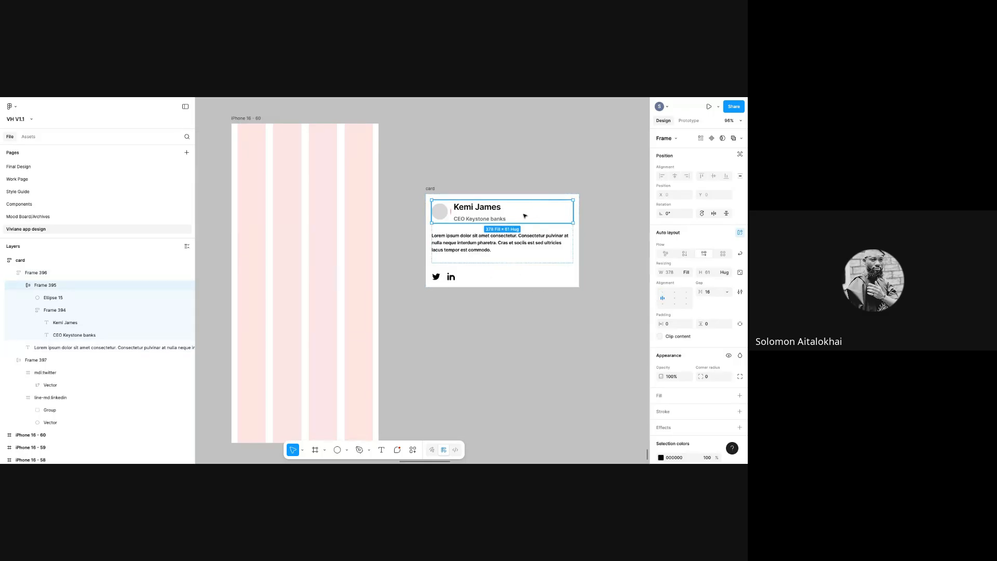
click(500, 216)
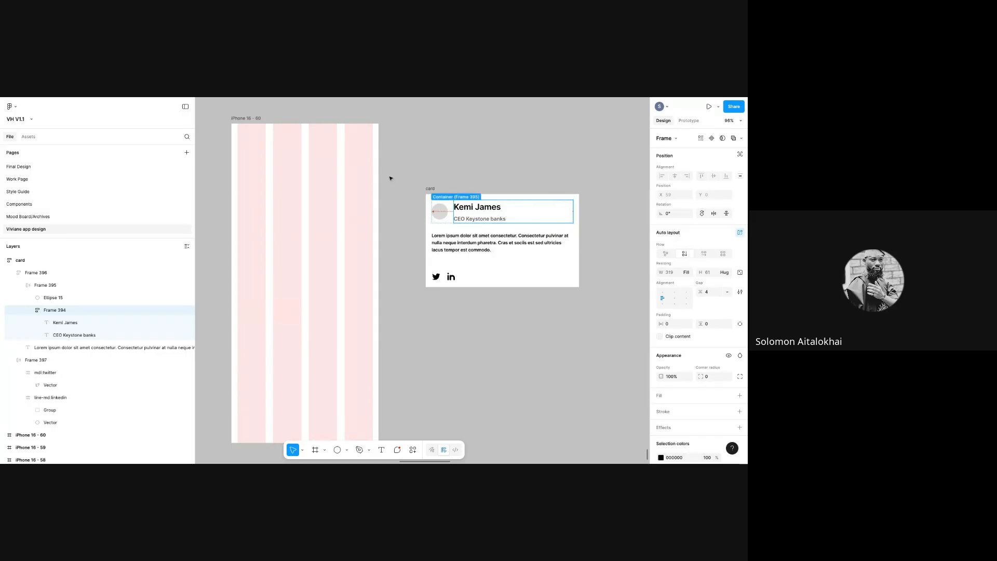
click(425, 188)
drag(579, 228, 495, 221)
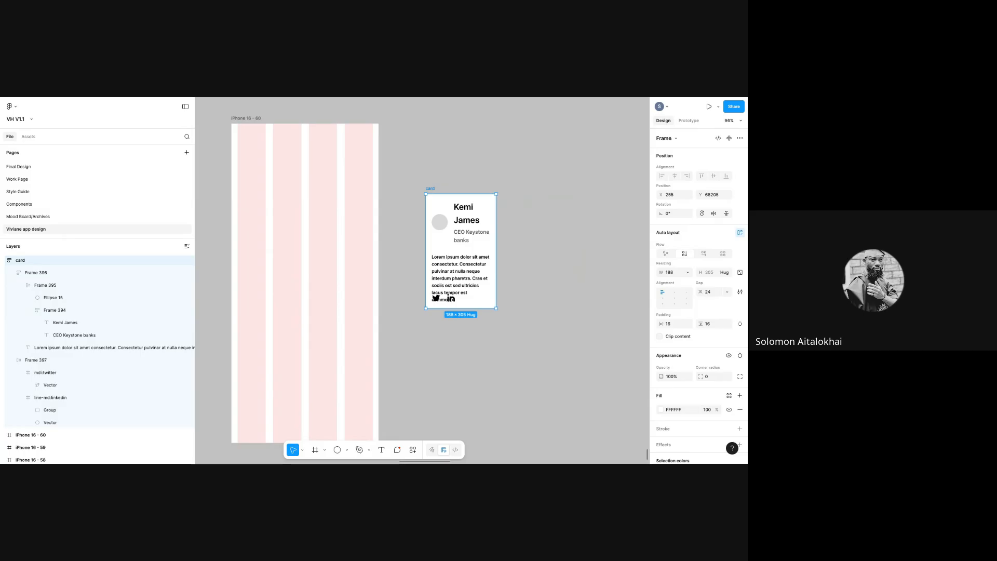
- Drag the card's right edge out to 384 px wide, reflowing the paragraph onto three lines
drag(496, 228, 568, 230)
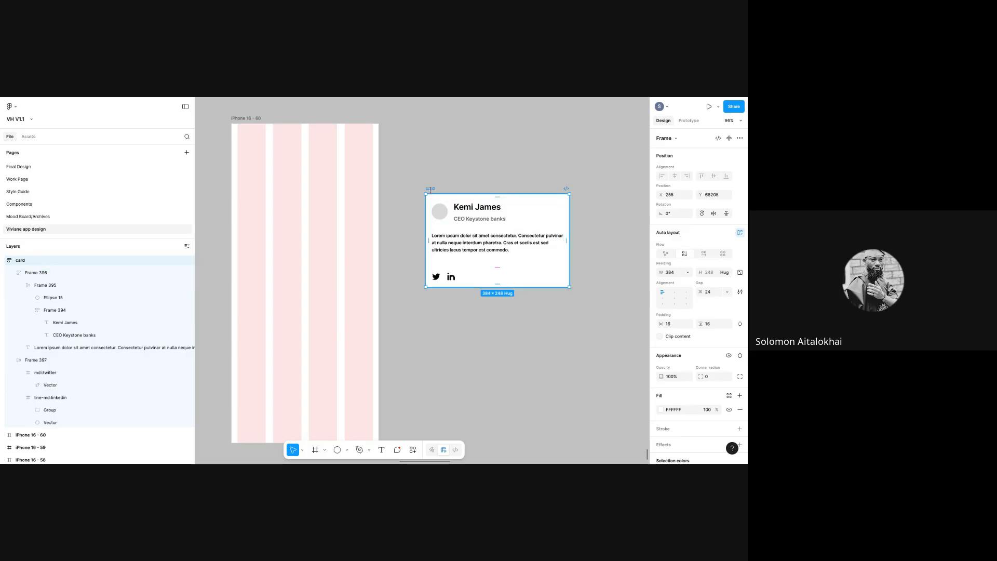
- Duplicate the profile card, move the copy below the original, and keep its vertical layout
key(ctrl+d)
drag(481, 189, 320, 296)
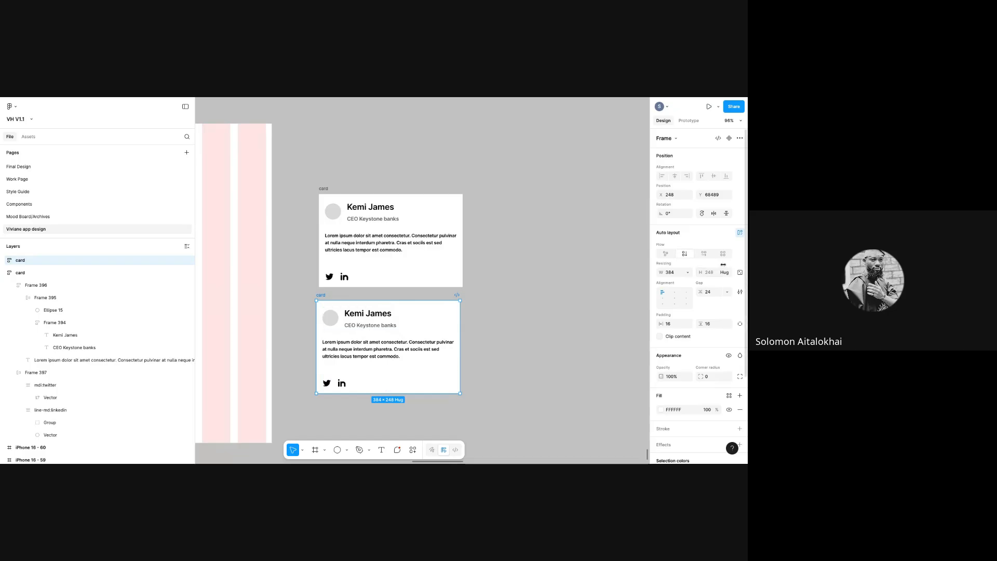
click(703, 253)
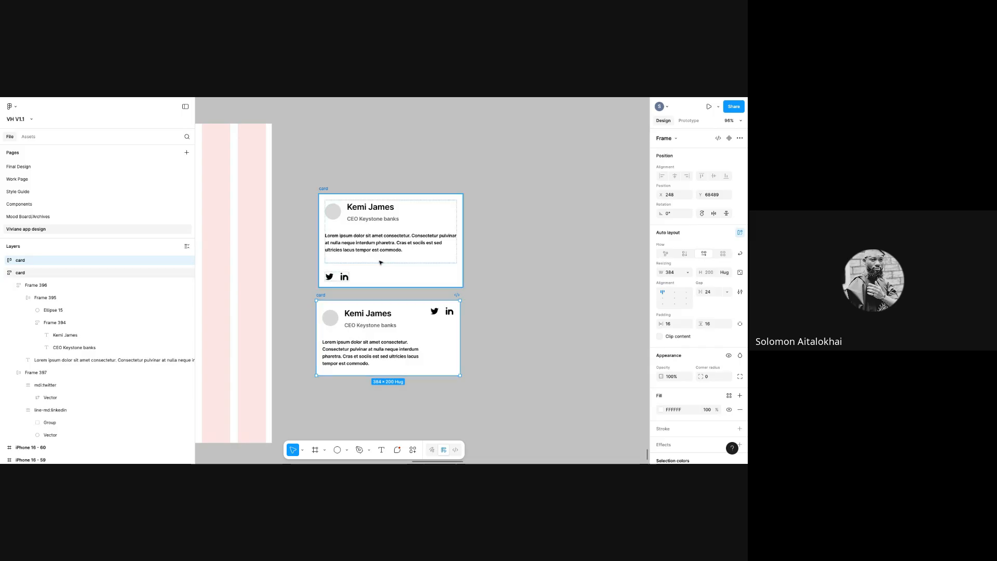
click(684, 254)
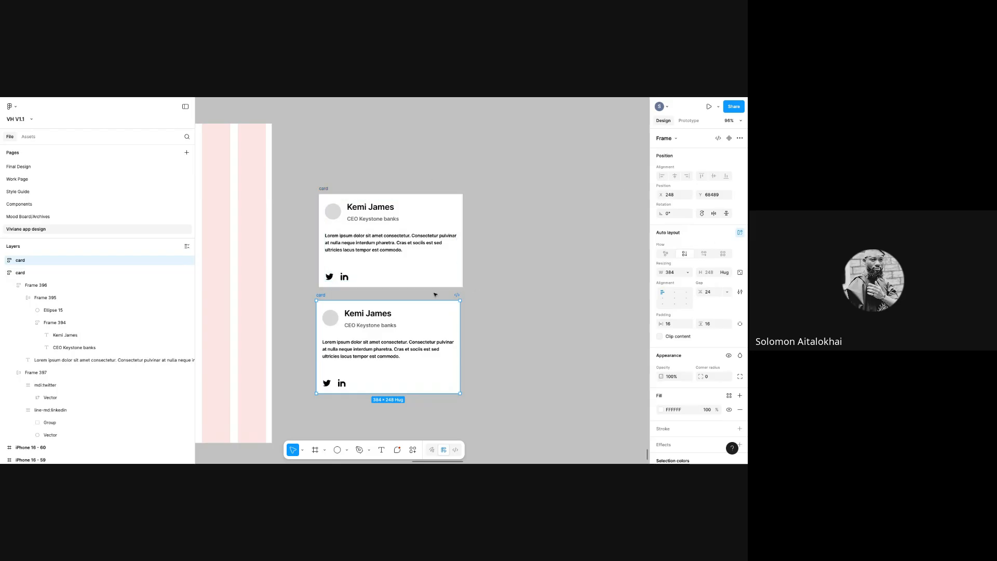
- Switch the copied card to a horizontal auto layout and widen it to about 571 px
click(704, 254)
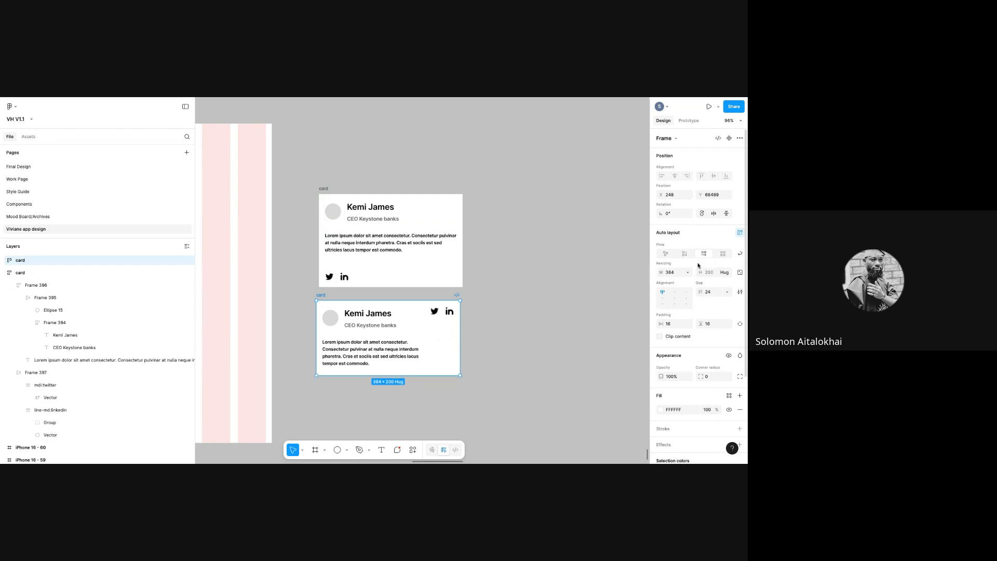
drag(464, 331, 508, 335)
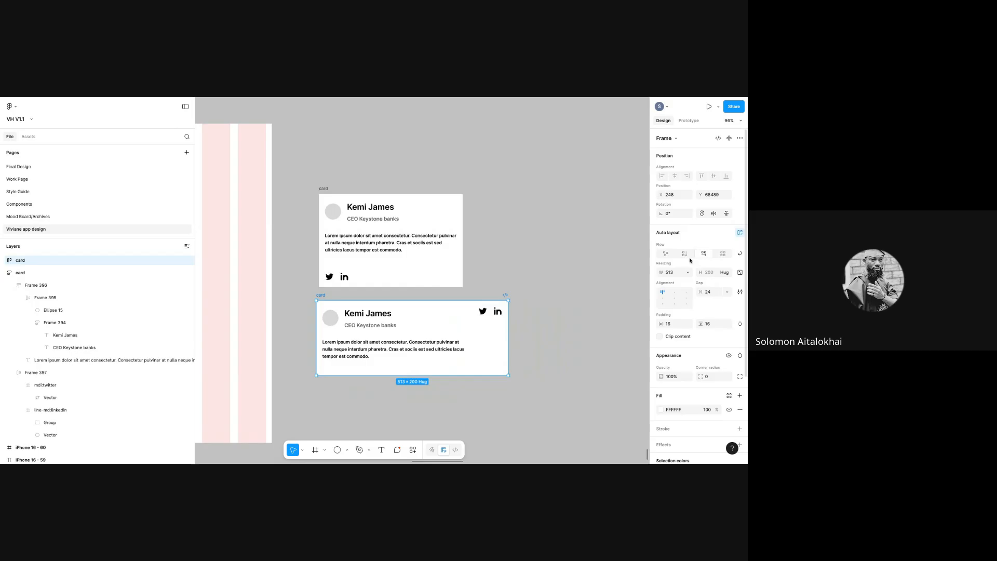
drag(509, 331, 530, 330)
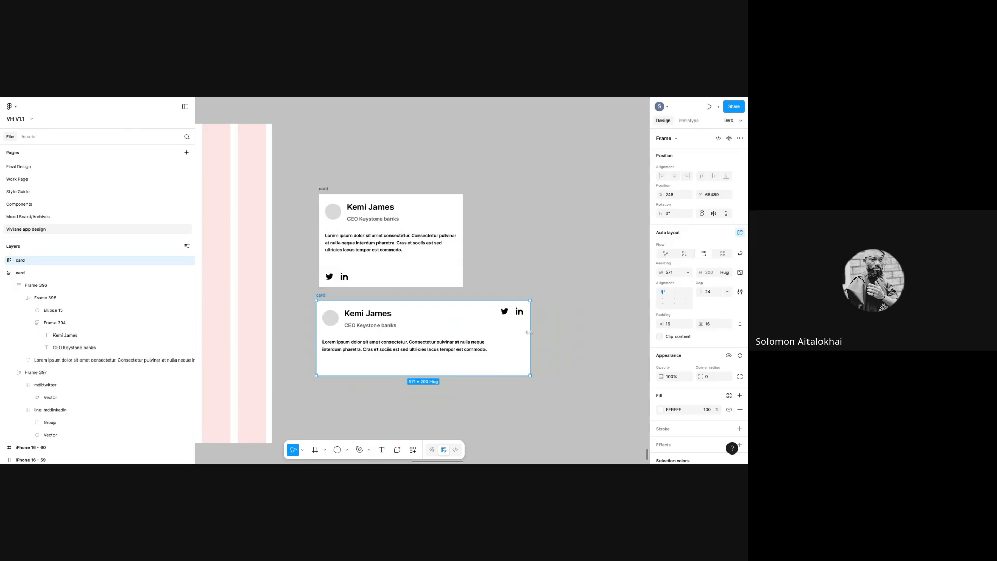
click(446, 338)
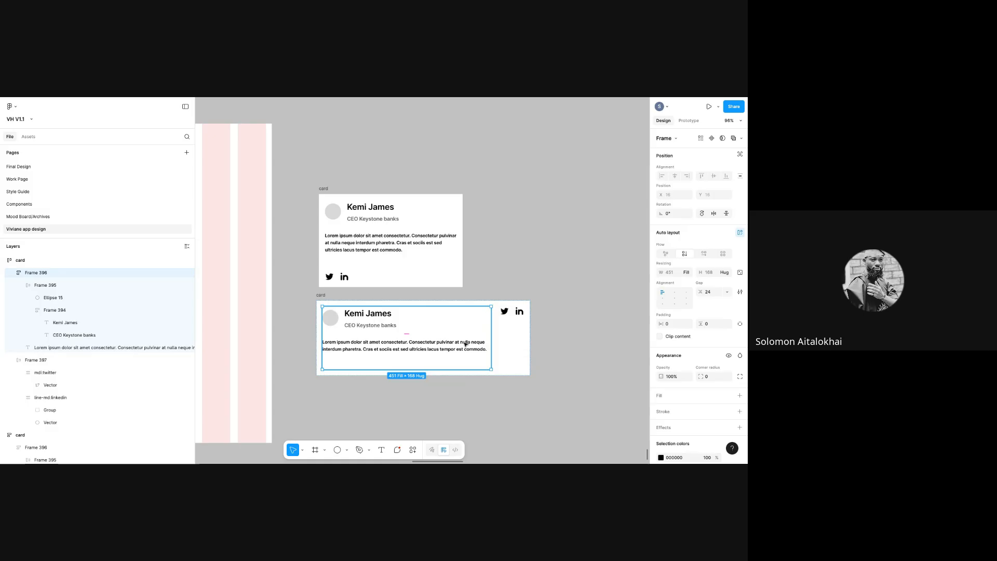
- Put the paragraph beside the name block and widen the bottom card slightly
click(703, 253)
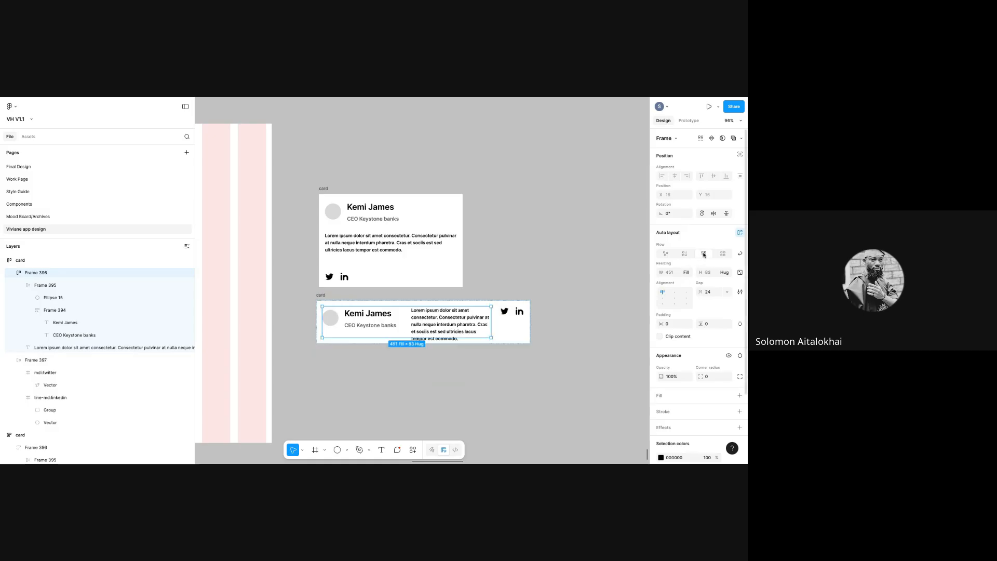
click(685, 254)
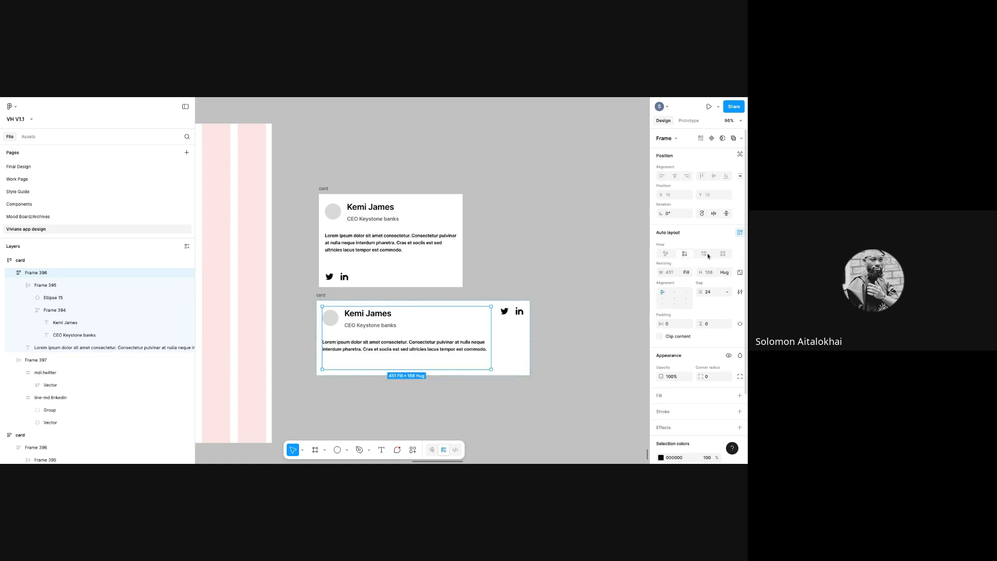
click(705, 254)
drag(463, 338, 463, 340)
click(525, 320)
mouse_move(531, 320)
mouse_down()
mouse_move(587, 318)
mouse_move(542, 315)
mouse_up()
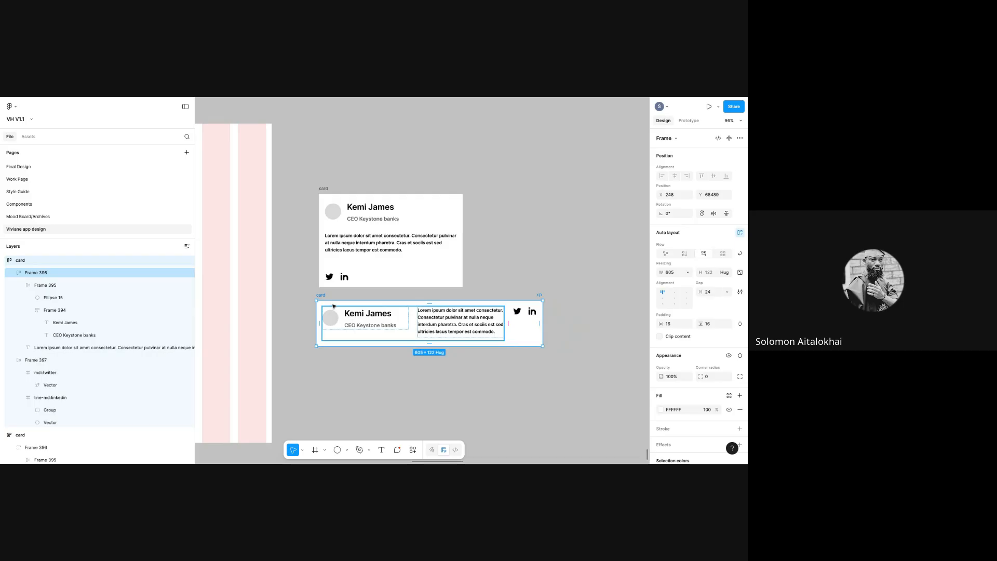
- Shrink the content frame's height, nudge the card, and stack the paragraph below the name
click(382, 340)
drag(382, 340, 383, 333)
click(351, 296)
mouse_move(325, 295)
mouse_down()
mouse_move(364, 300)
mouse_move(337, 303)
mouse_up()
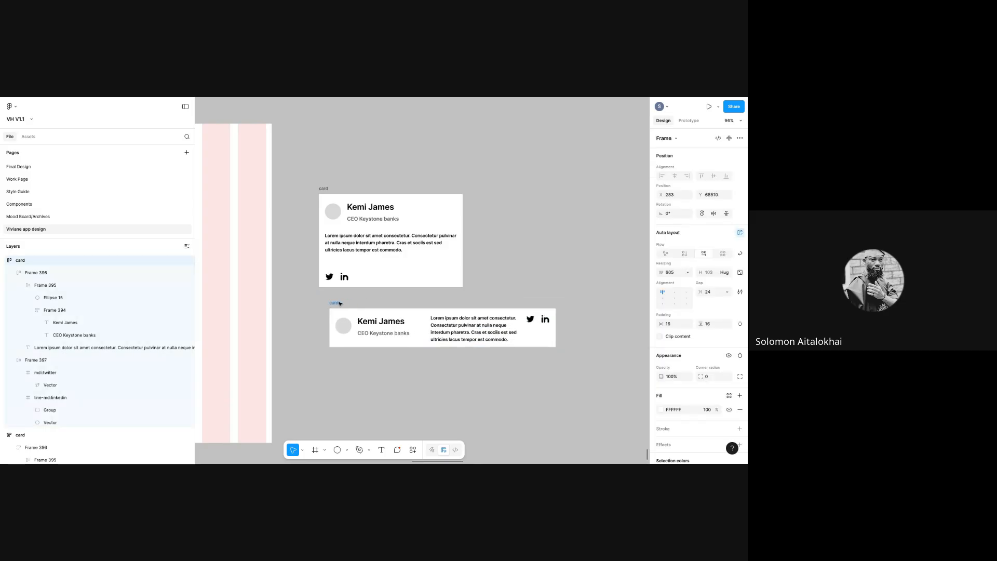
click(501, 335)
click(684, 254)
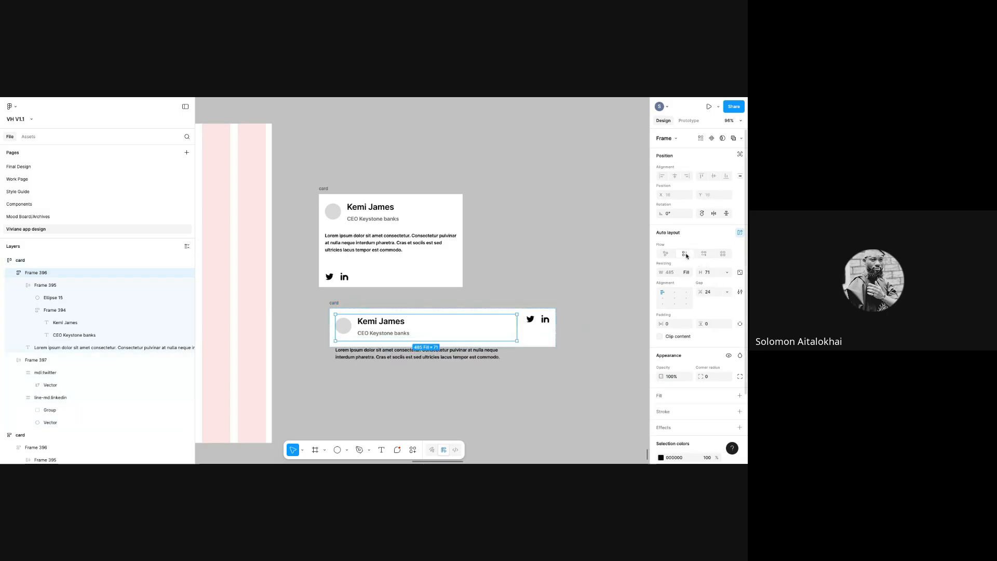
- Stack the card's contents vertically and make the bottom card taller, to 246
click(524, 344)
drag(535, 347, 534, 386)
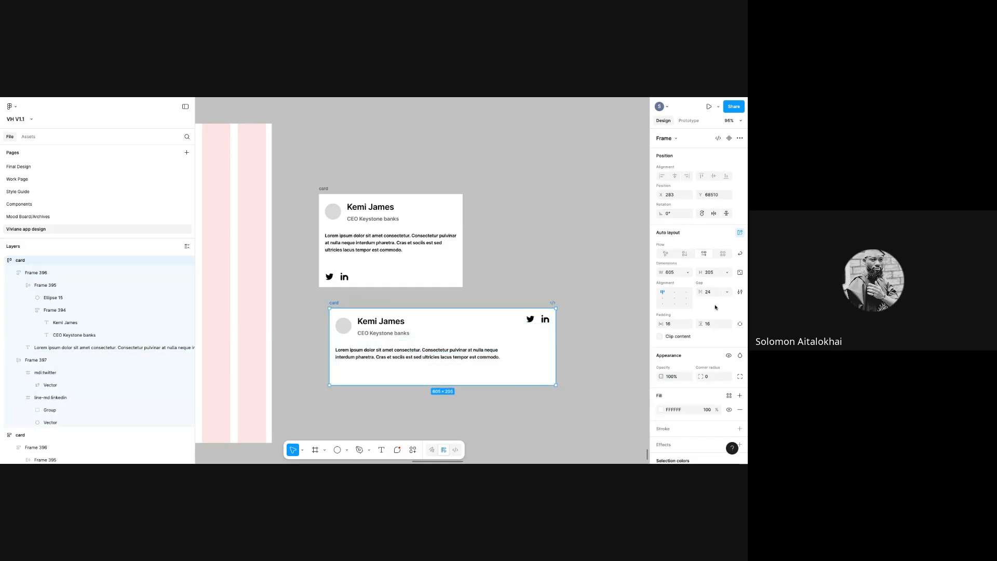
click(685, 254)
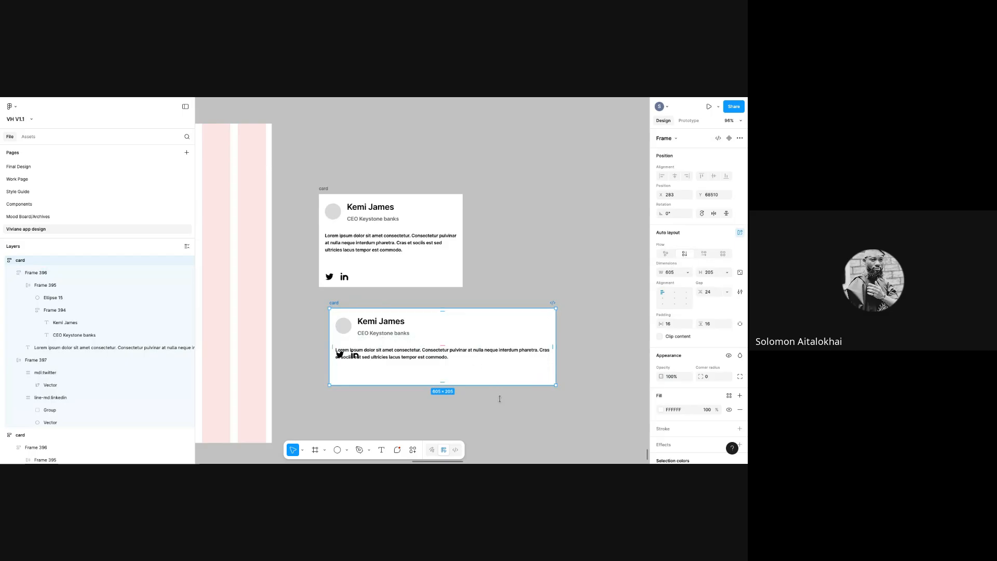
drag(499, 386, 499, 401)
double_click(447, 352)
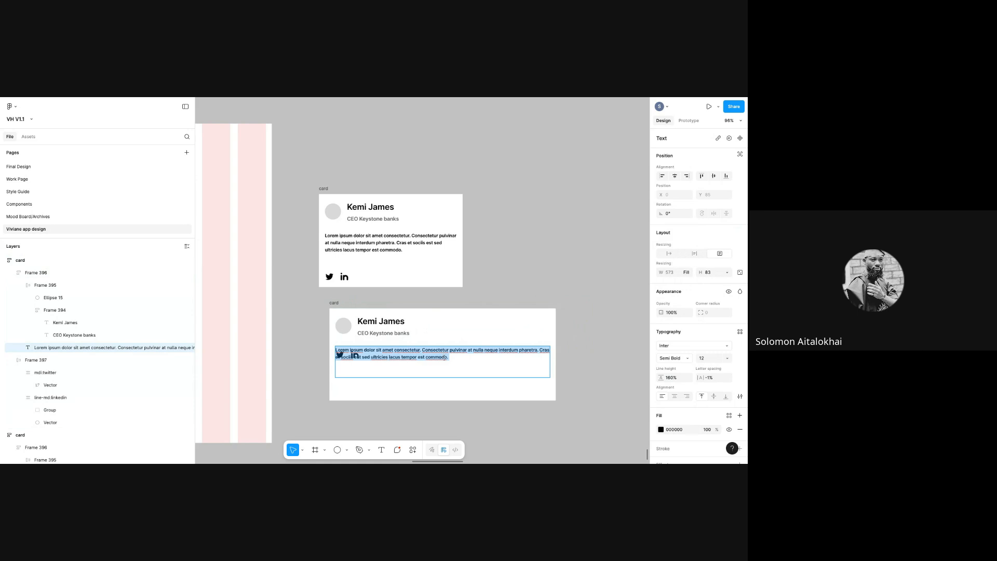
key(Escape)
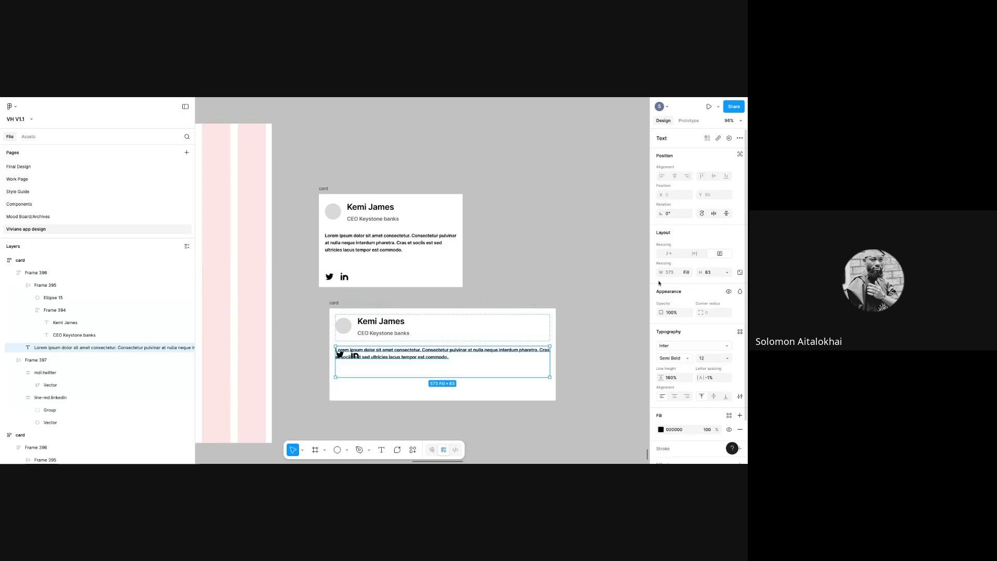
- Keep the card's fixed width and narrow the bottom card to 448 px
click(334, 303)
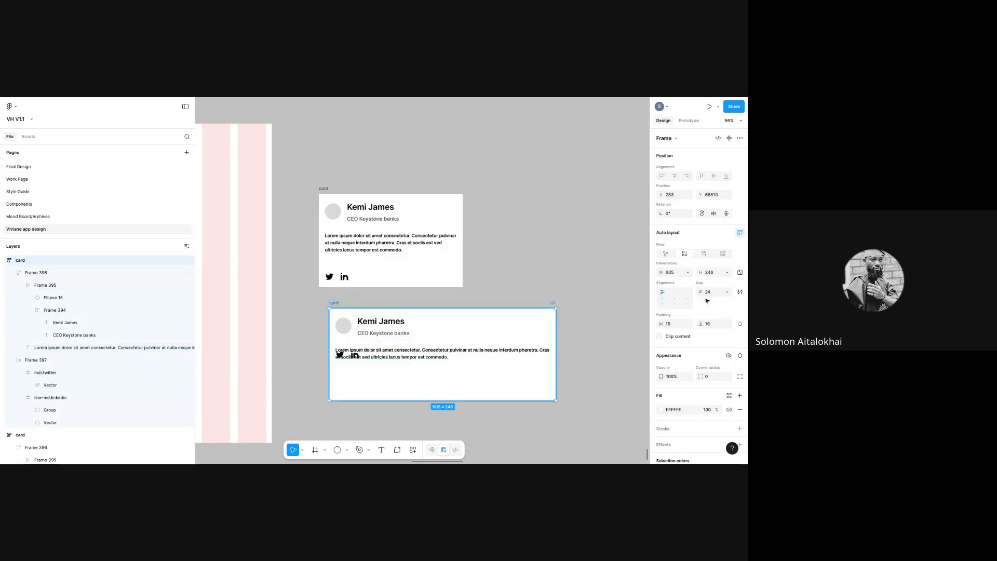
click(689, 272)
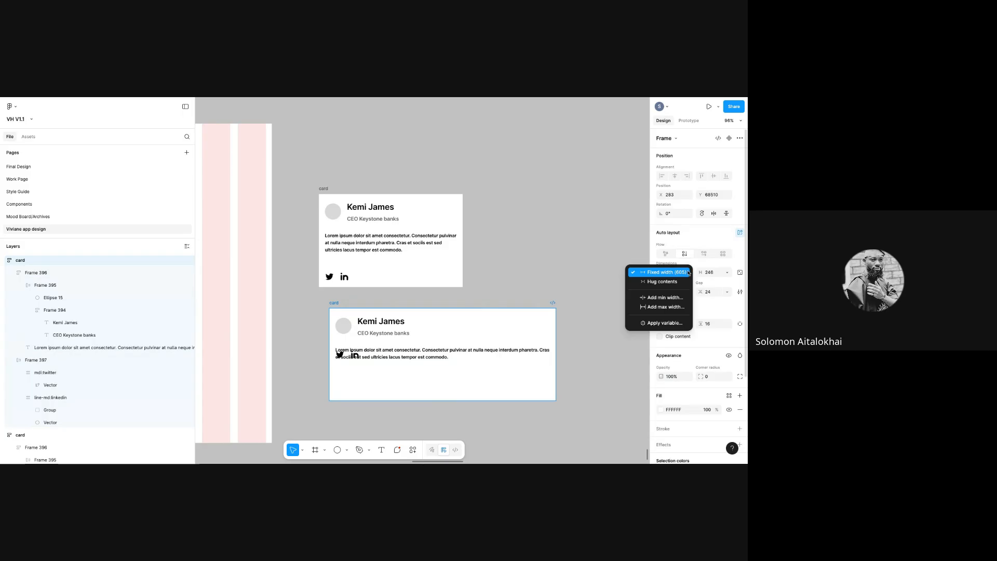
click(685, 272)
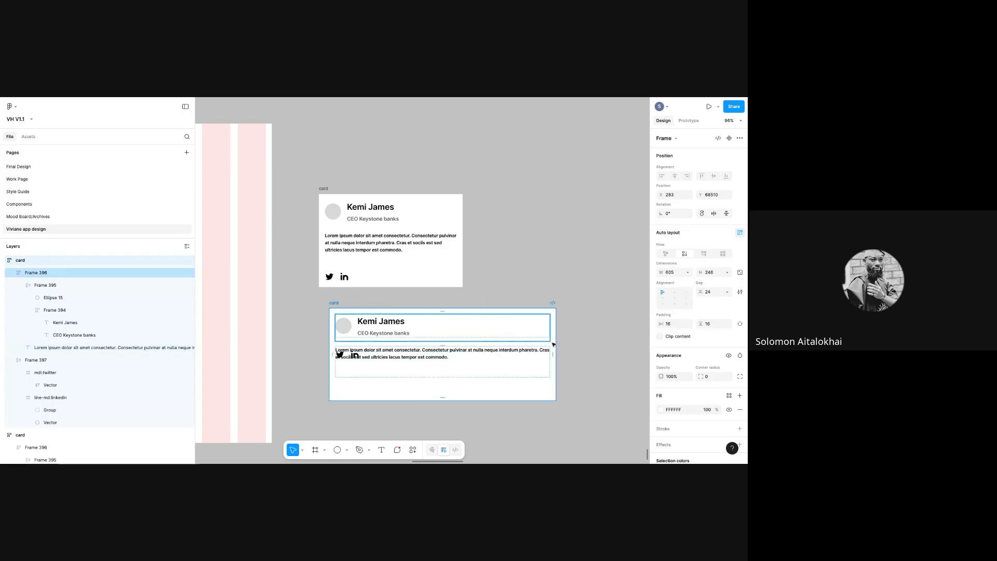
drag(555, 343, 450, 336)
mouse_move(341, 354)
mouse_down()
mouse_move(344, 380)
mouse_move(342, 364)
mouse_up()
double_click(342, 364)
double_click(342, 364)
click(336, 312)
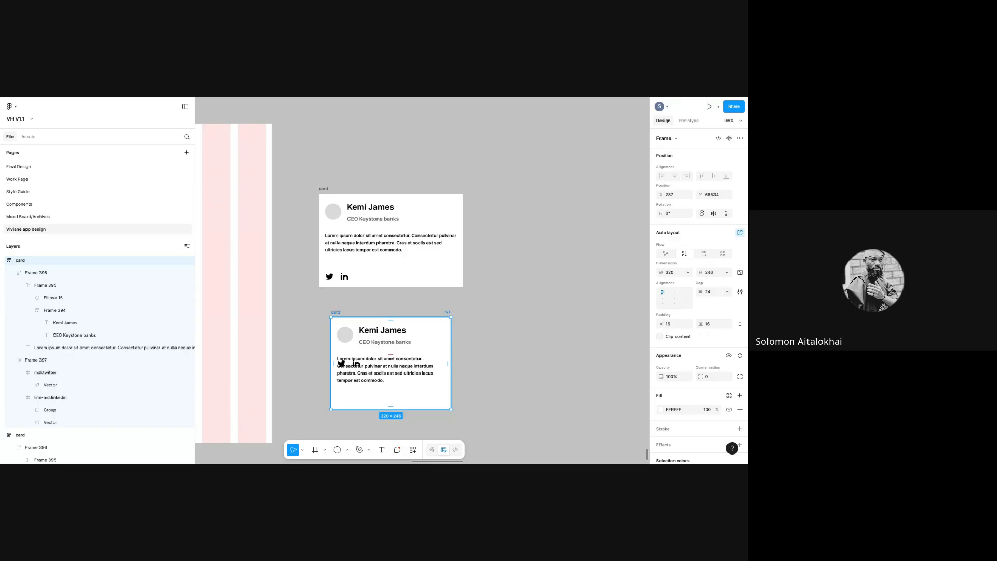
- Undo two changes, stack the card and its name-and-text group vertically, and narrow it to 341 px
key(ctrl+z)
key(ctrl+z)
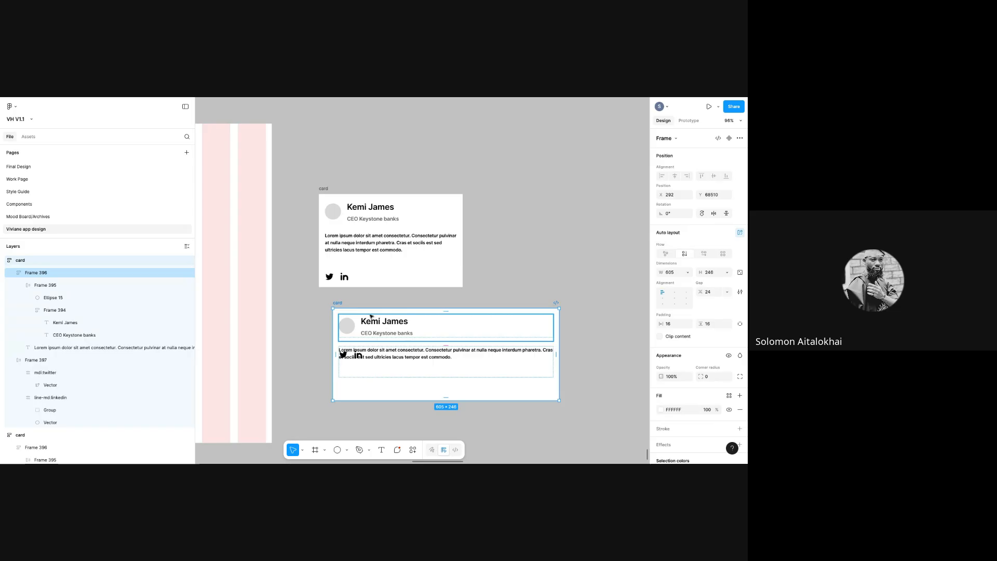
key(ctrl+z)
key(ctrl+z)
key(ctrl+z)
key(ctrl+z)
key(ctrl+z)
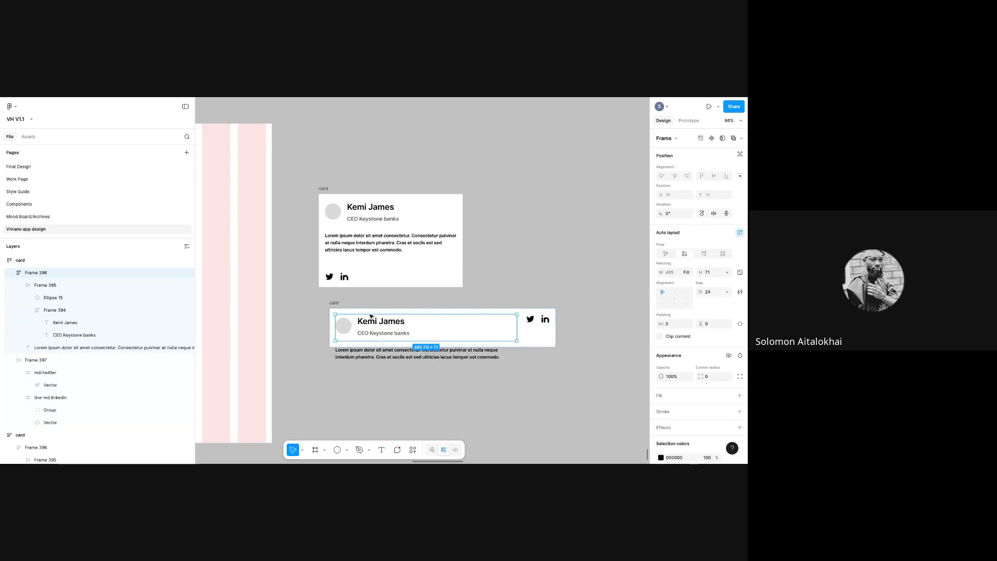
click(491, 378)
click(334, 304)
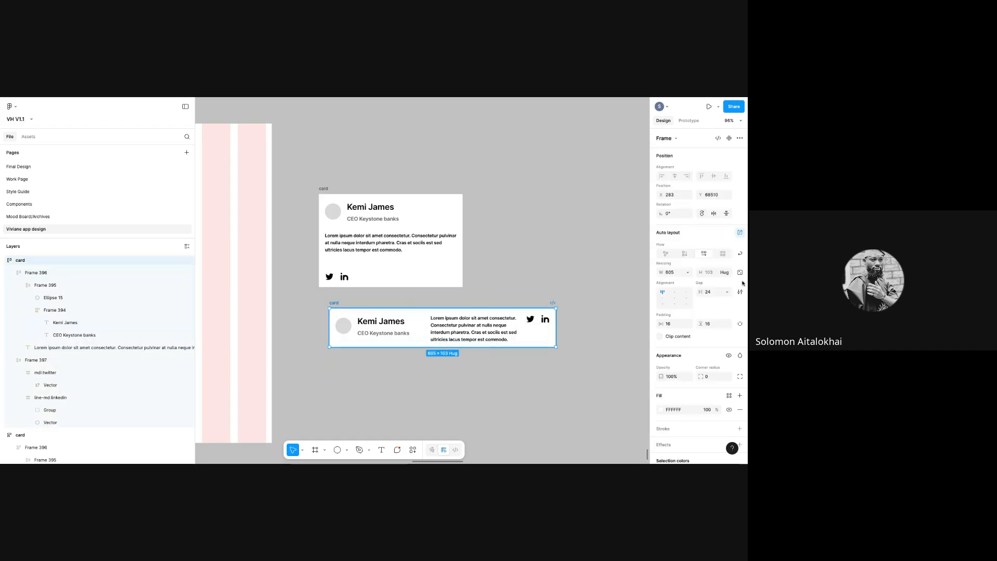
click(685, 254)
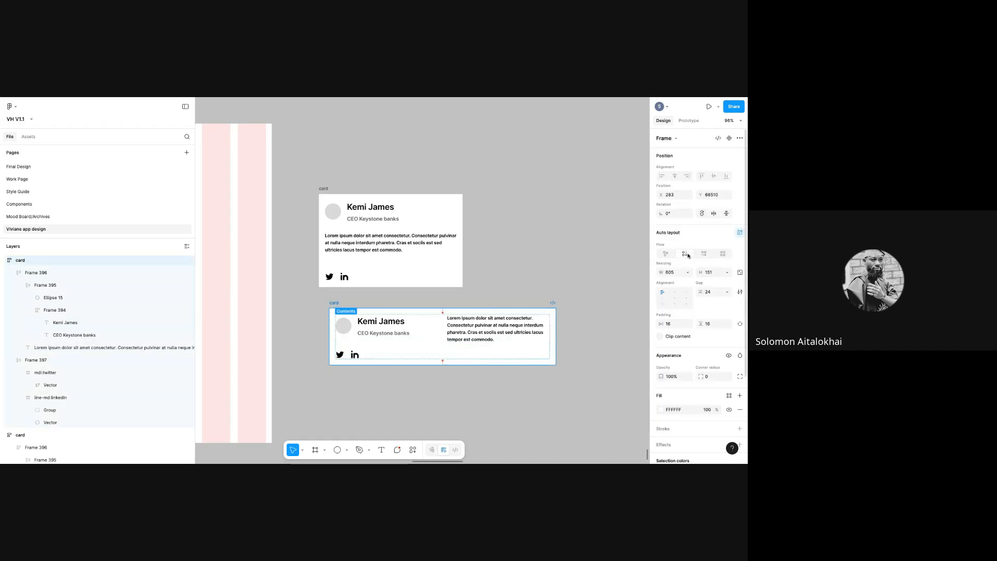
click(526, 334)
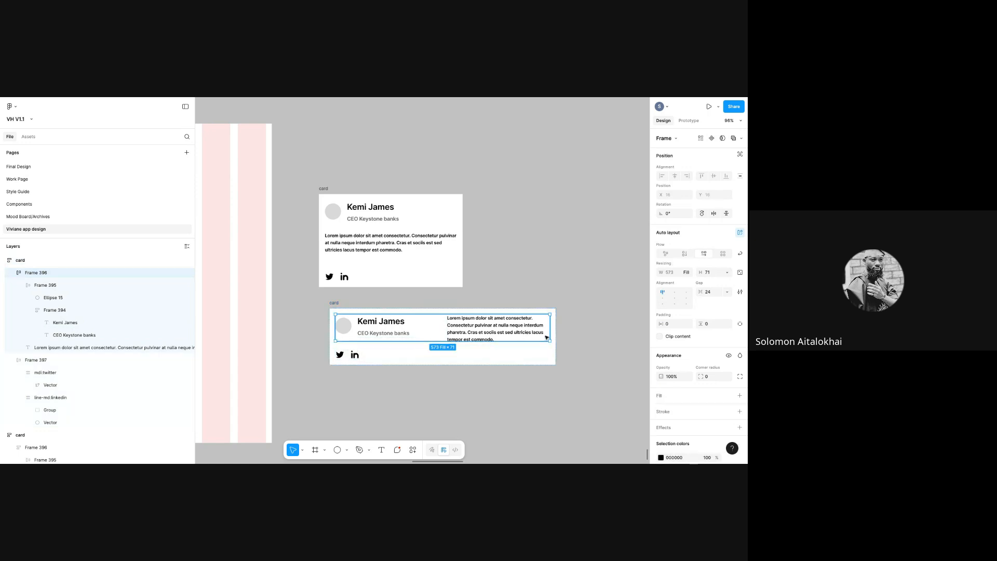
click(503, 349)
click(507, 334)
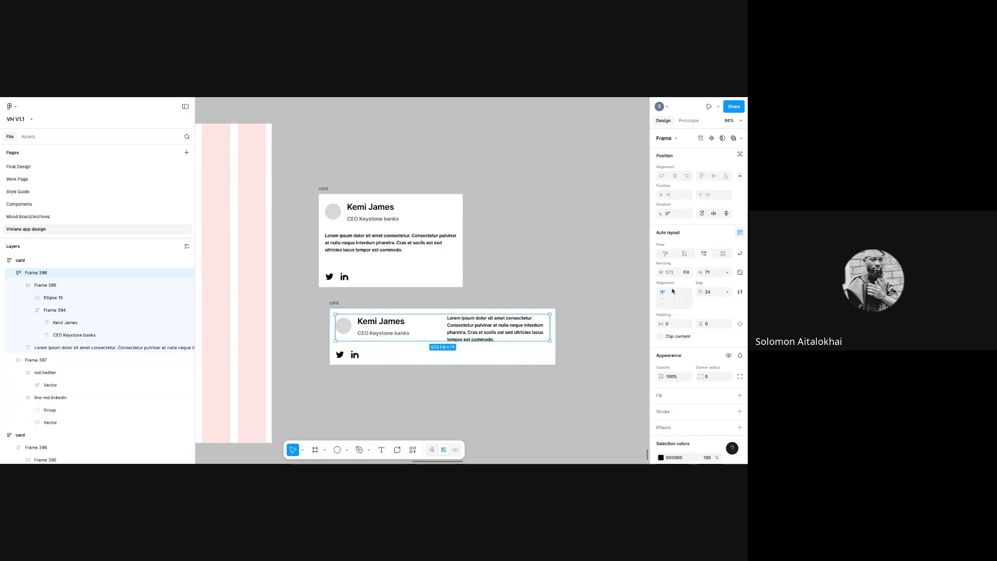
click(684, 254)
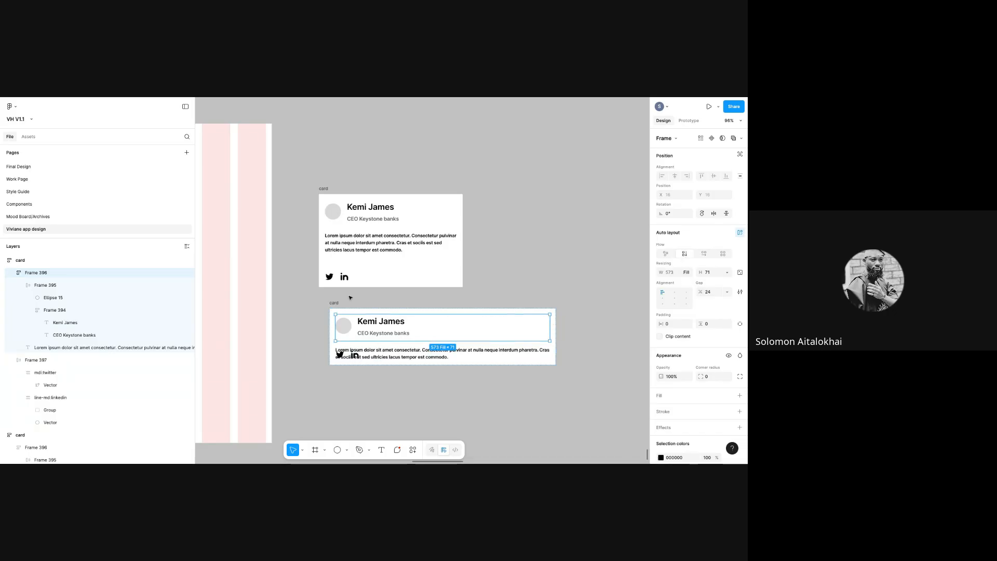
click(555, 341)
drag(554, 339, 442, 370)
- Make the card about 253 px tall, trying Hug width before returning to Fixed
click(442, 370)
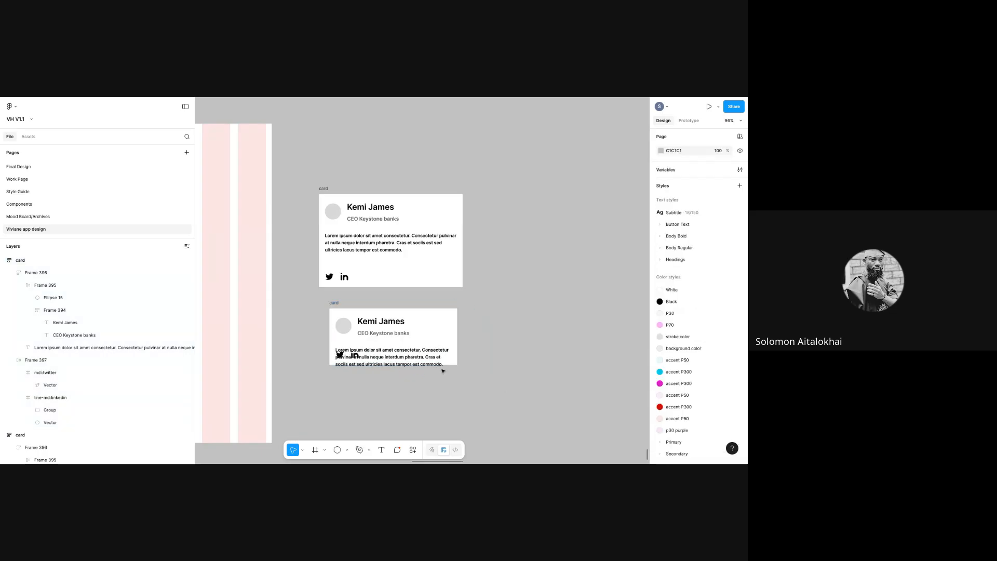
click(383, 355)
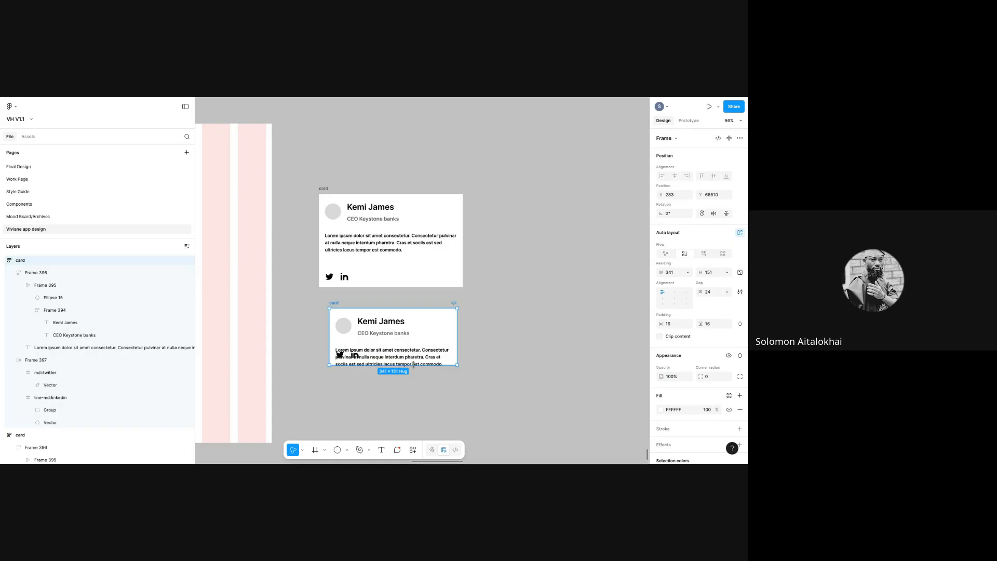
drag(413, 365, 412, 403)
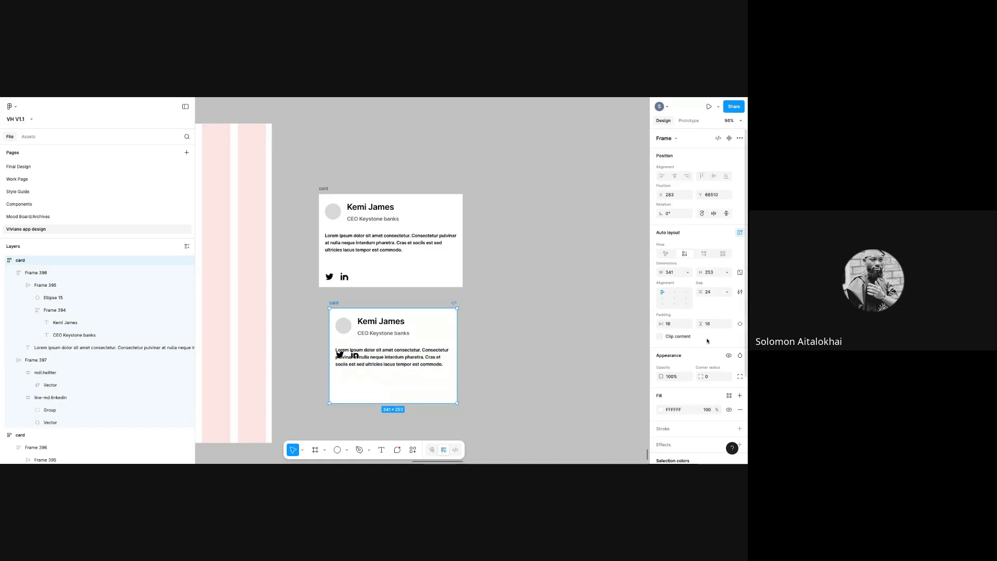
click(662, 299)
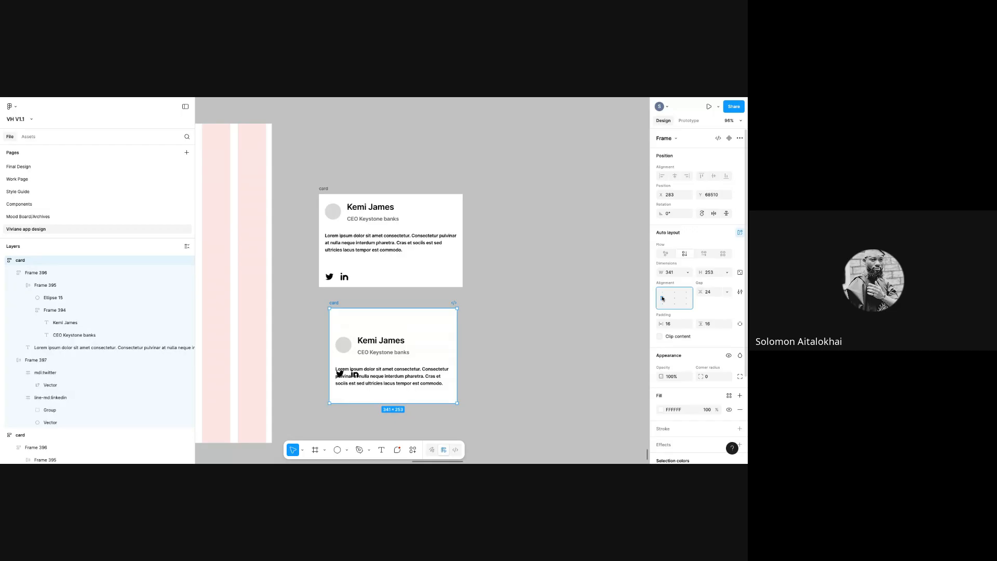
click(688, 272)
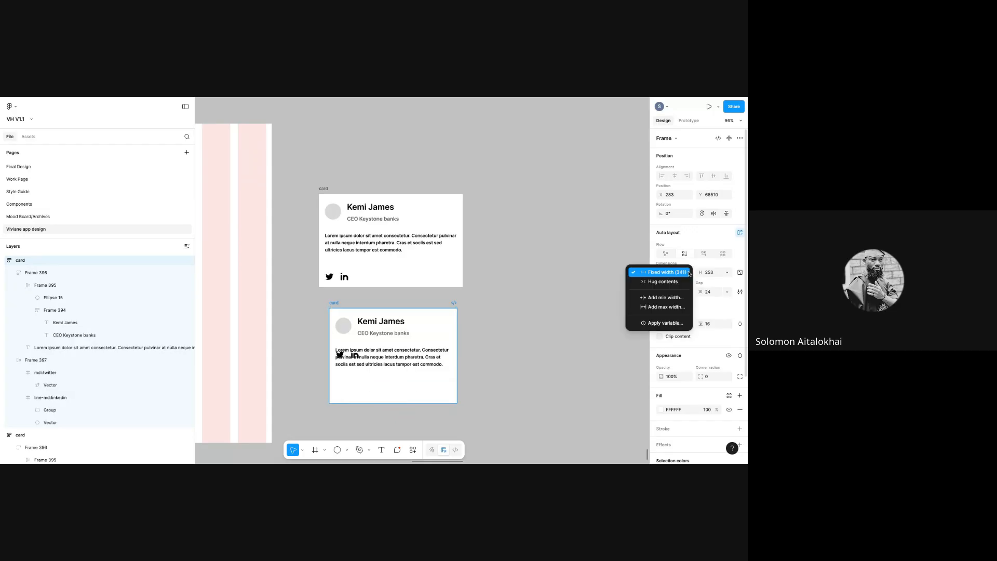
click(683, 283)
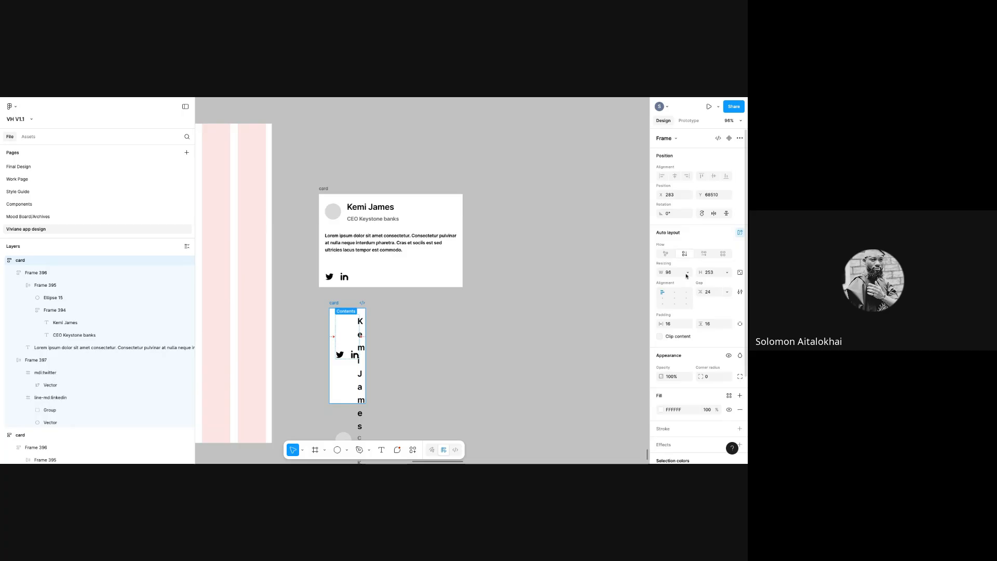
click(685, 272)
click(672, 260)
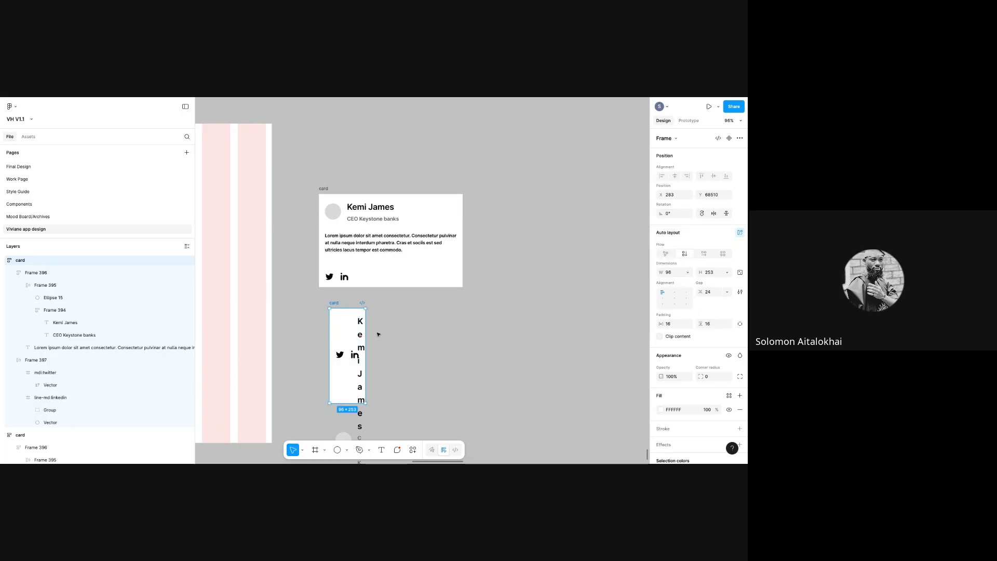
- Widen the card to 454 px and raise the section gap to 126
drag(422, 341, 499, 348)
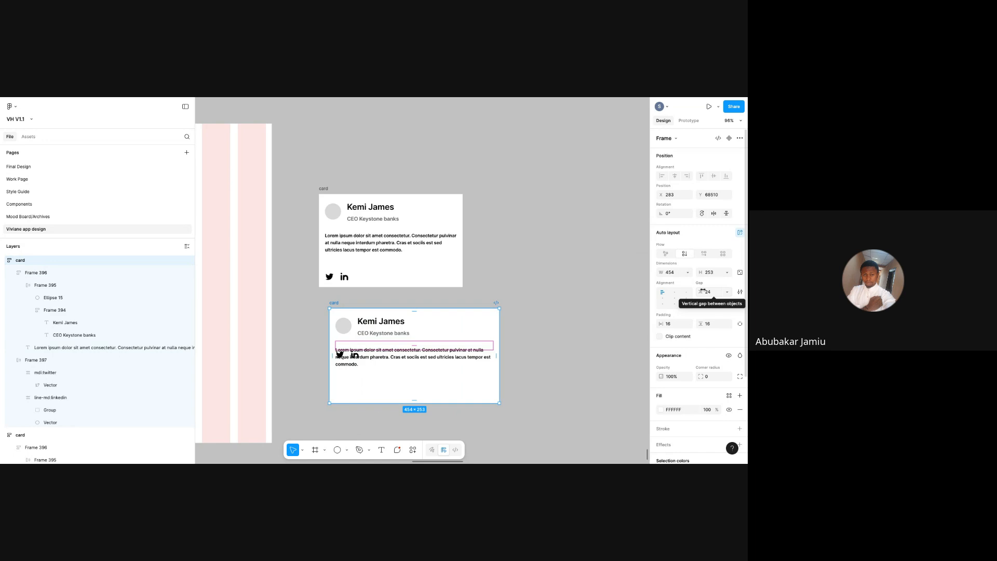
drag(702, 291, 41, 290)
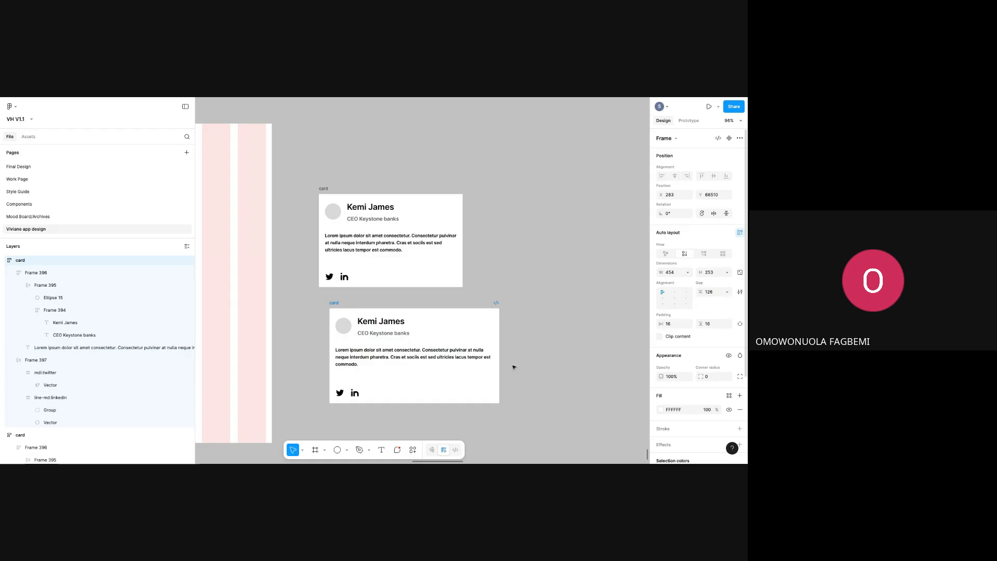
click(554, 357)
- Move the top card into the iPhone 16 - 60 frame and stretch it across the phone's width
mouse_move(343, 305)
mouse_down()
mouse_move(312, 293)
mouse_move(326, 296)
mouse_up()
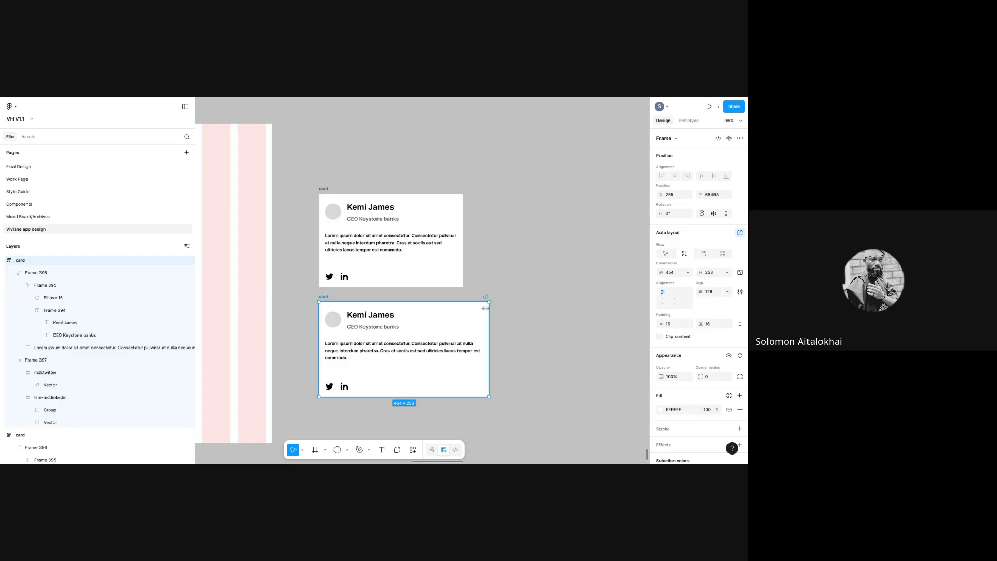
click(324, 190)
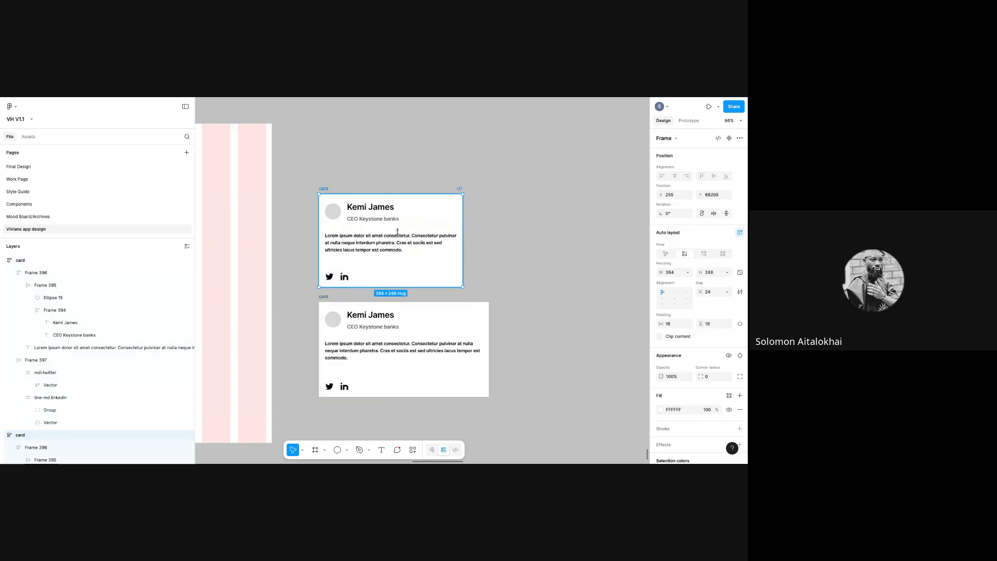
drag(462, 242, 433, 242)
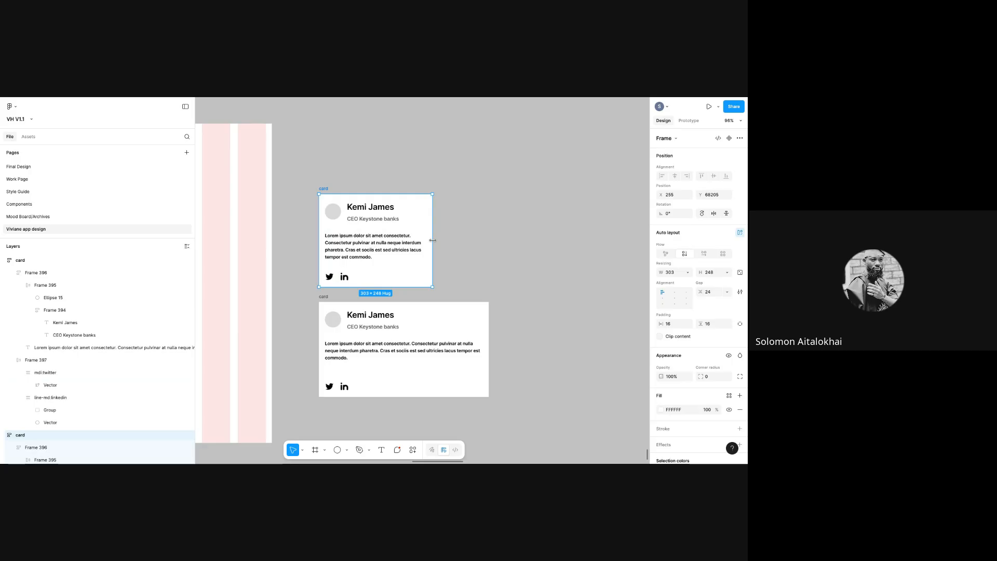
scroll(452, 463, left, 3)
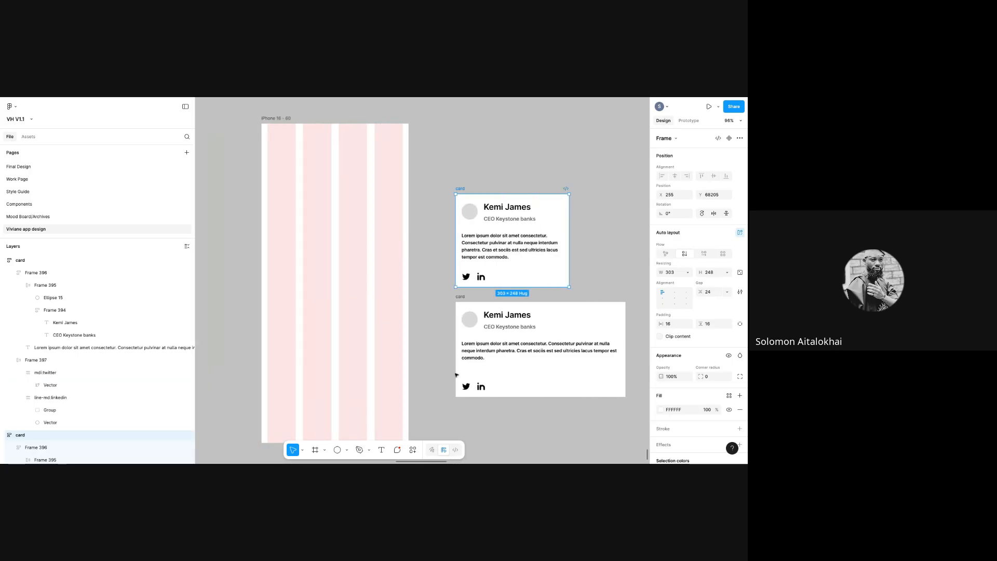
drag(473, 241, 267, 221)
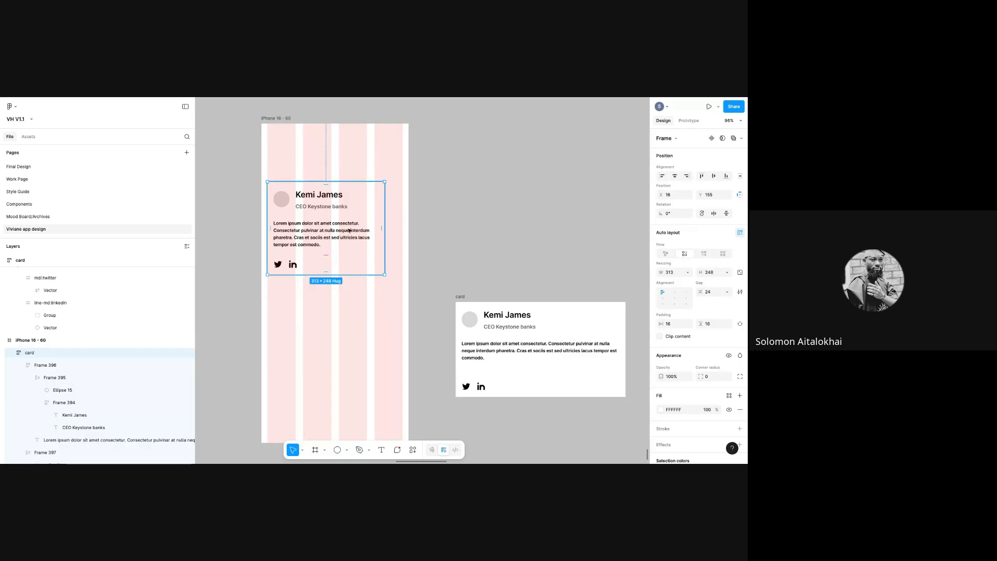
drag(382, 232, 402, 232)
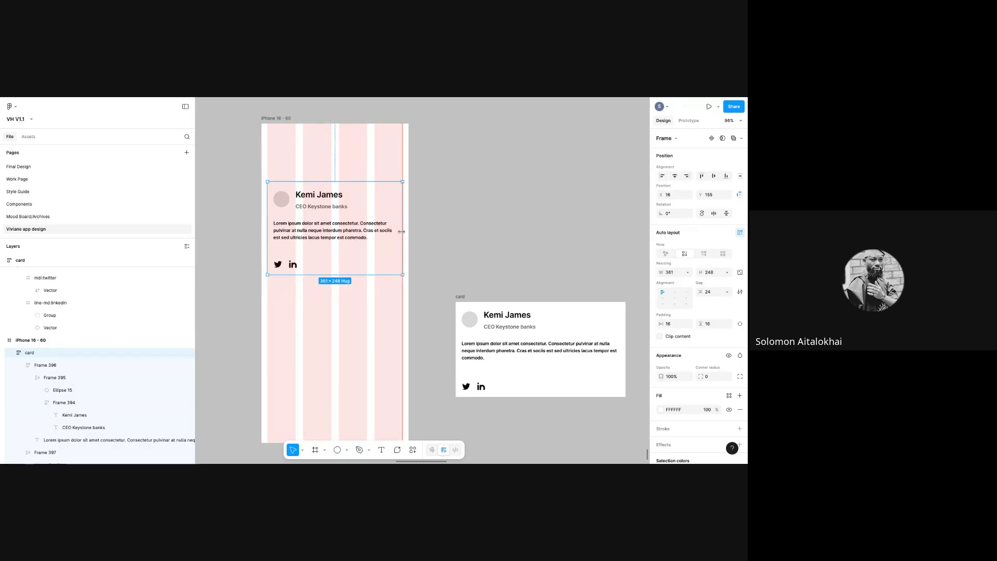
click(425, 287)
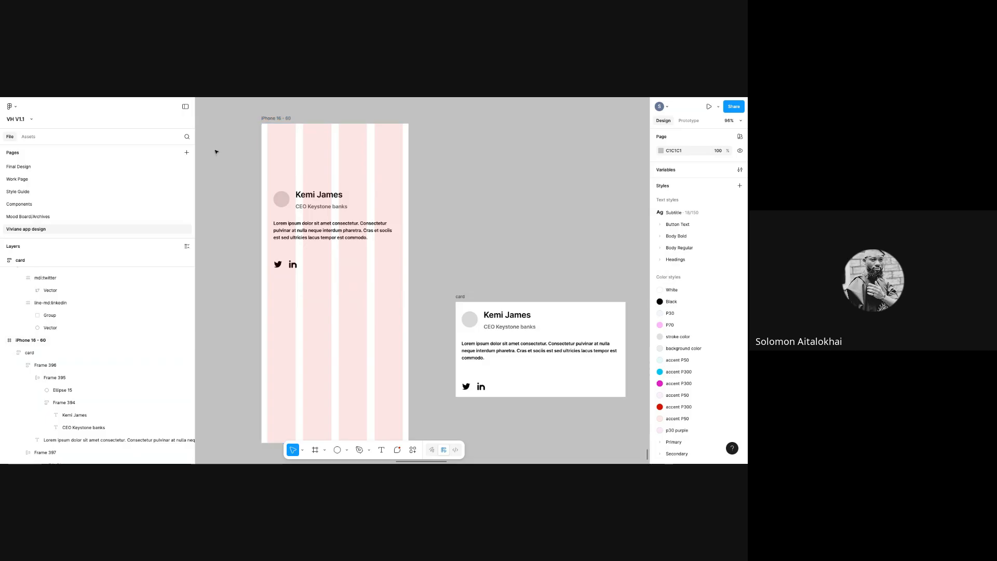
- Delete the spare card left outside the phone
drag(190, 168, 94, 168)
click(460, 297)
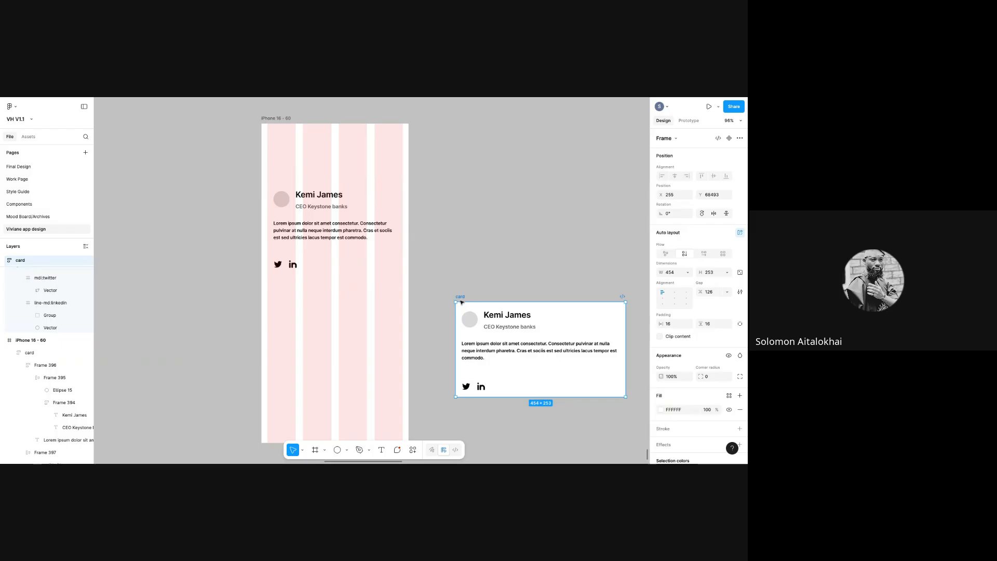
key(Delete)
click(324, 239)
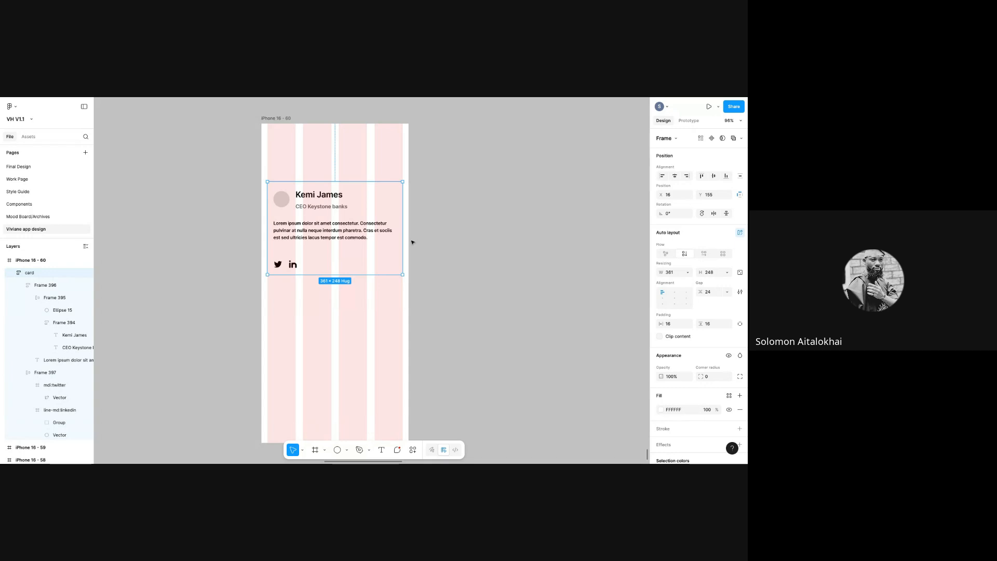
- Keep the card white and tint the iPhone frame background light grey EAEAEA
click(661, 410)
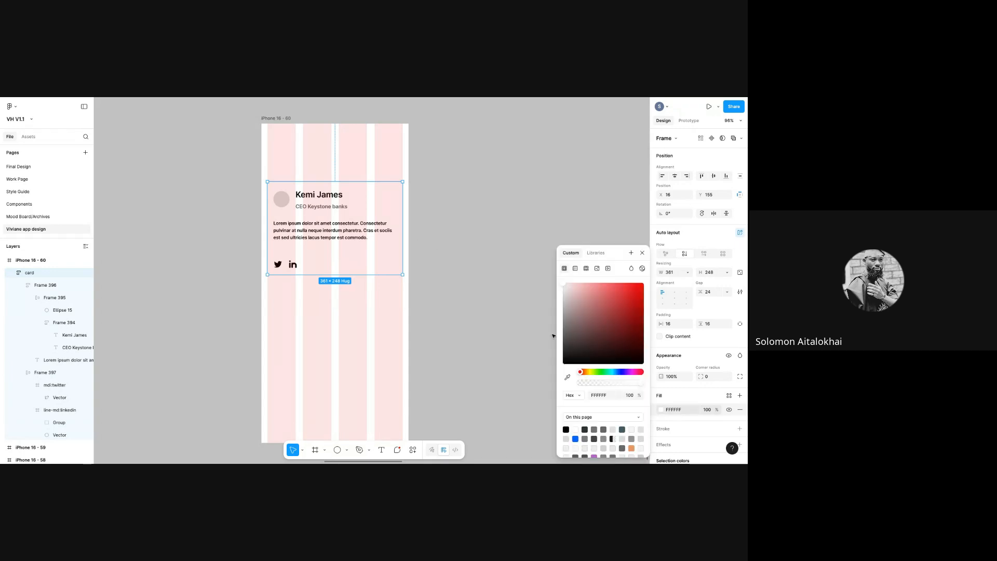
drag(567, 314, 554, 297)
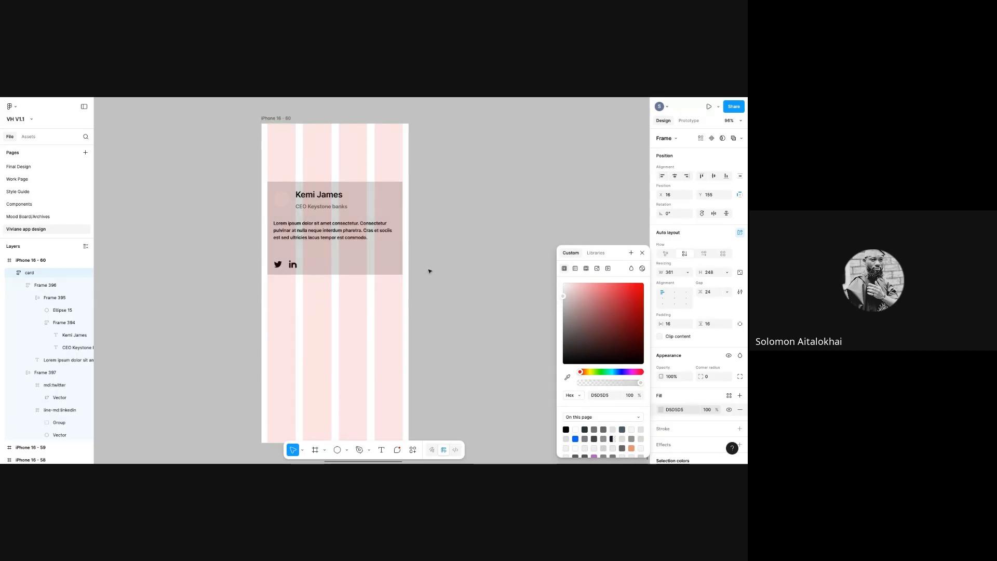
click(375, 254)
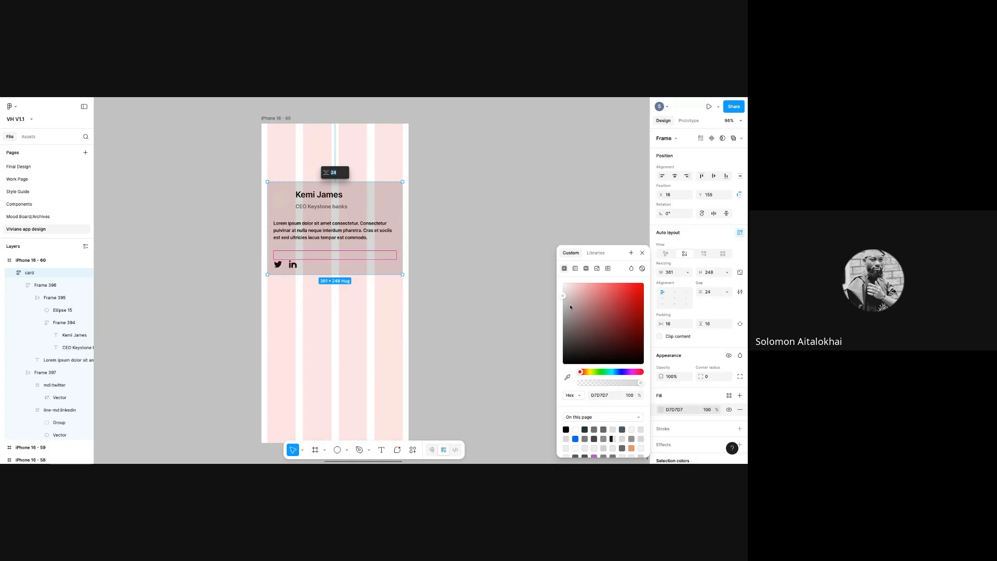
drag(561, 298, 562, 282)
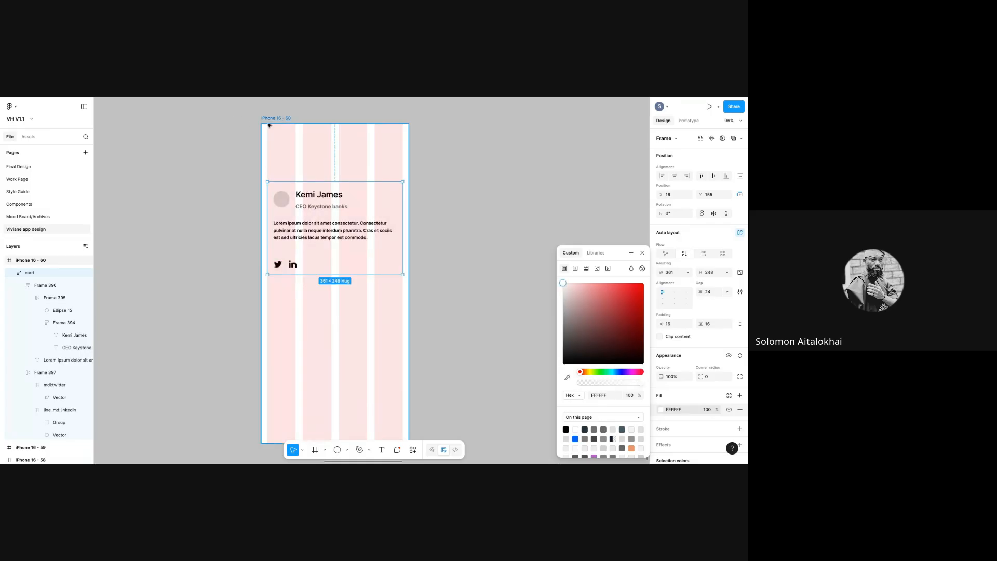
click(310, 149)
click(661, 358)
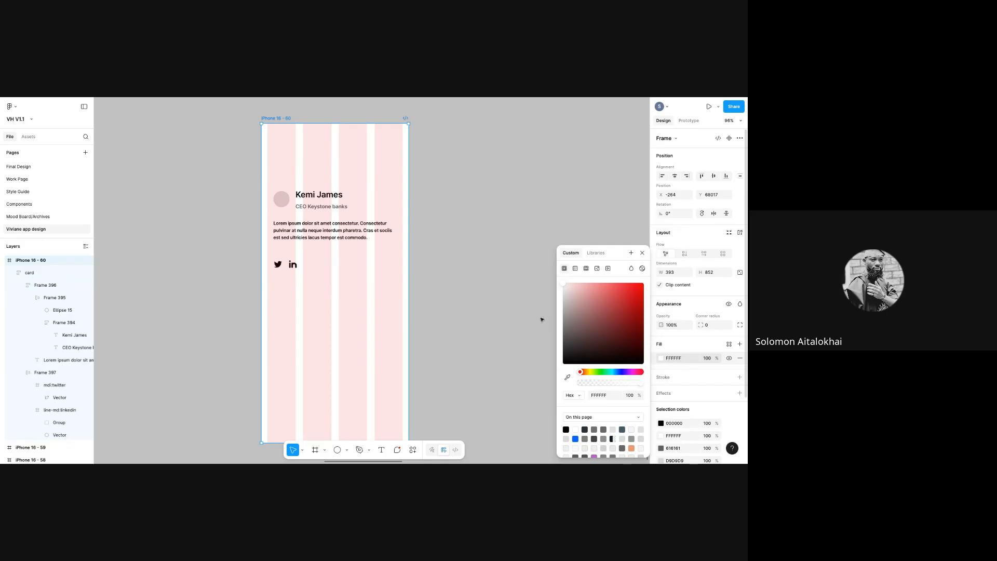
drag(563, 283, 552, 297)
- Set the card's corner radius to 10
click(369, 252)
click(707, 376)
text(10)
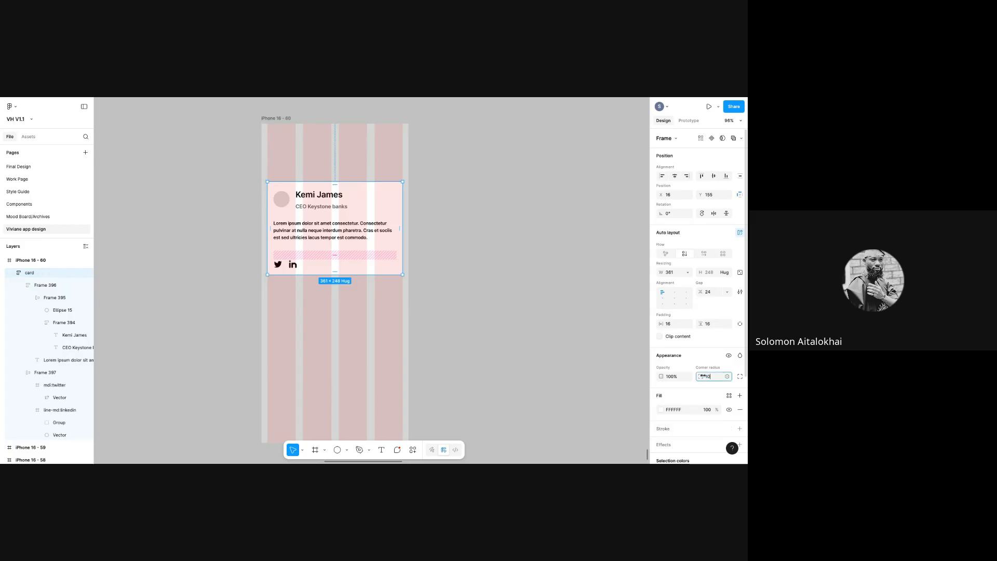
click(493, 296)
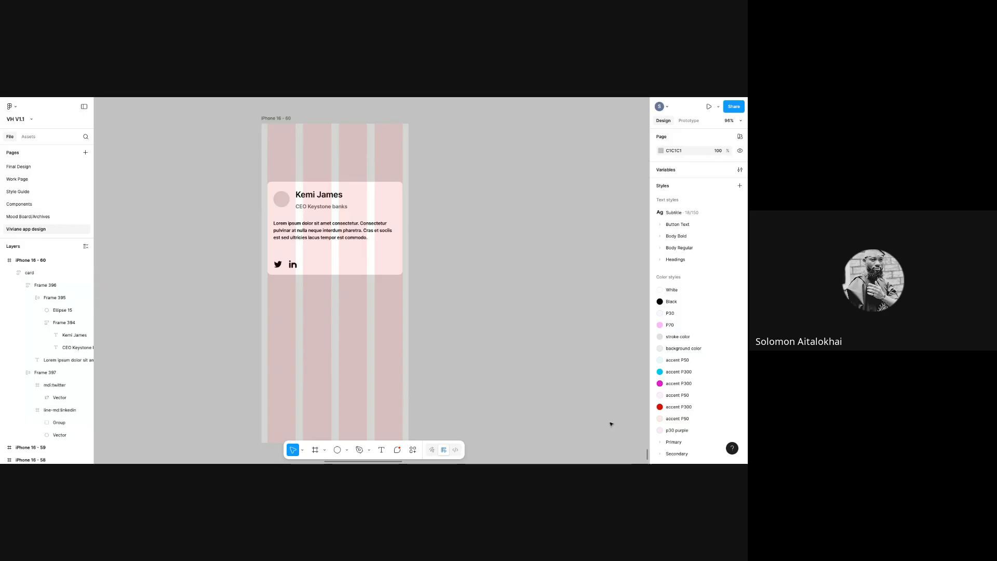
- Narrow the card to 237 wide and stretch it to 380 tall as the text rewraps
click(401, 221)
drag(402, 220, 356, 212)
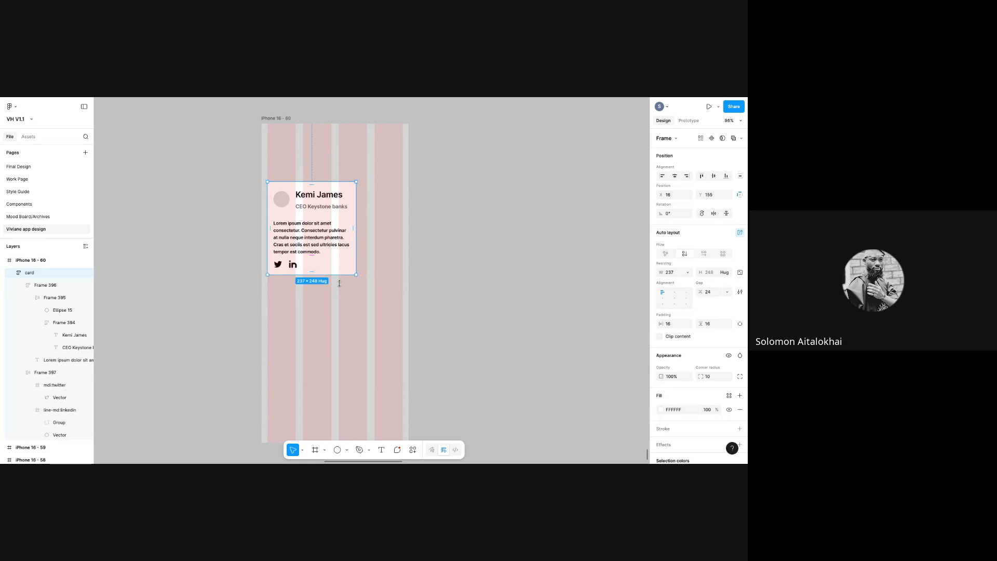
drag(339, 275, 339, 285)
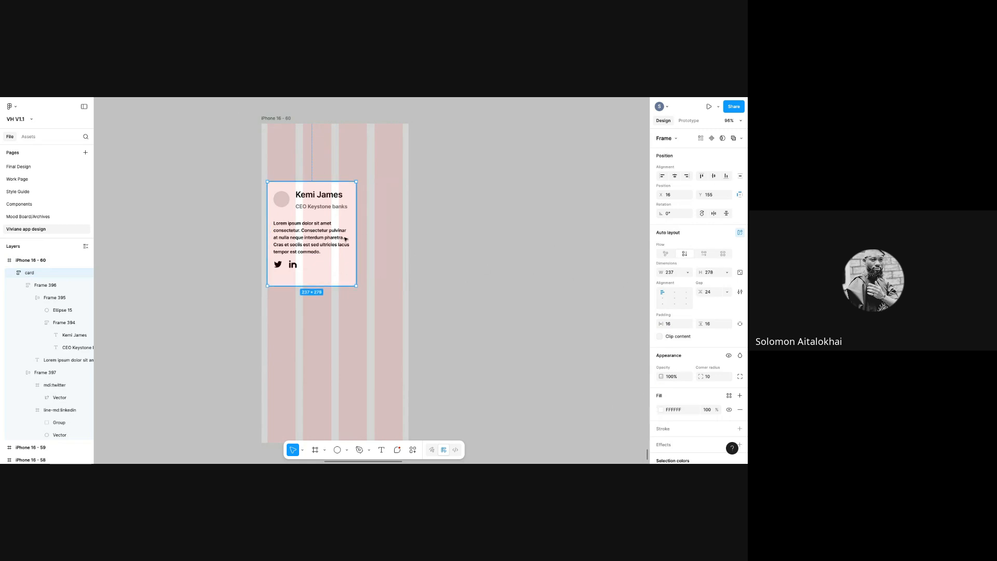
drag(356, 234, 332, 231)
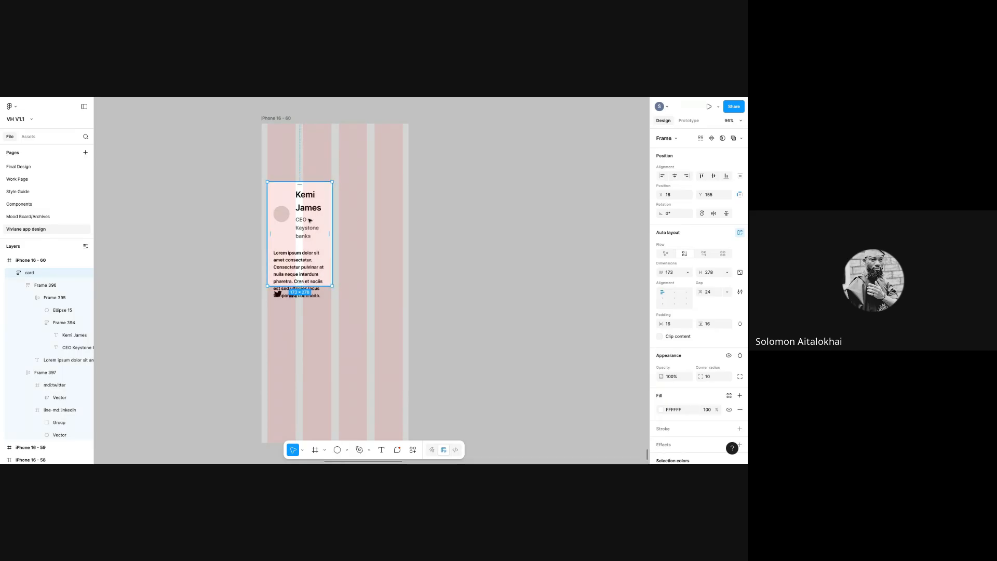
drag(311, 286, 314, 324)
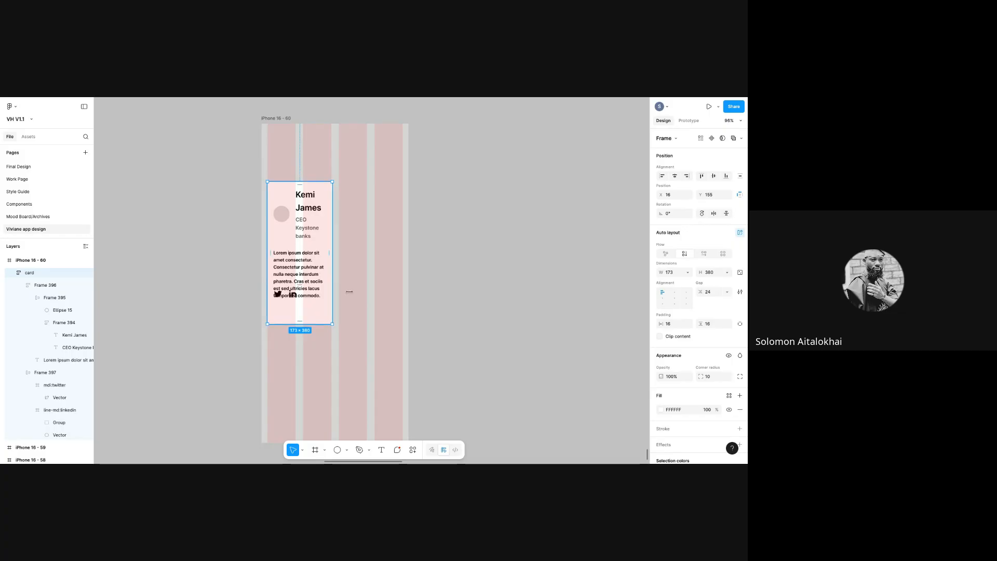
- Set the section gap to 29 and size the card to 293 × 307
drag(699, 291, 732, 289)
drag(351, 258, 377, 258)
drag(702, 291, 674, 292)
drag(350, 324, 348, 284)
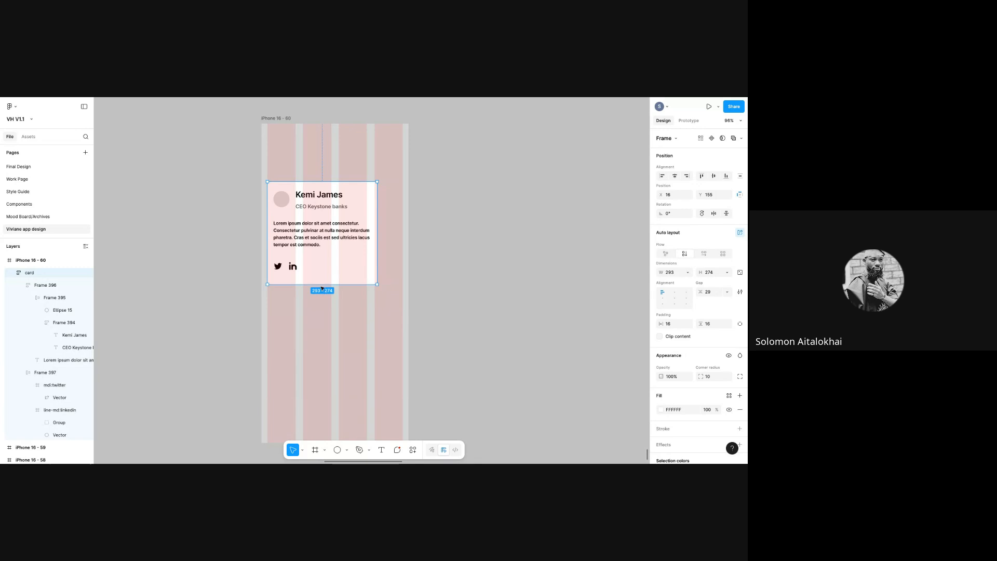
drag(324, 297, 324, 314)
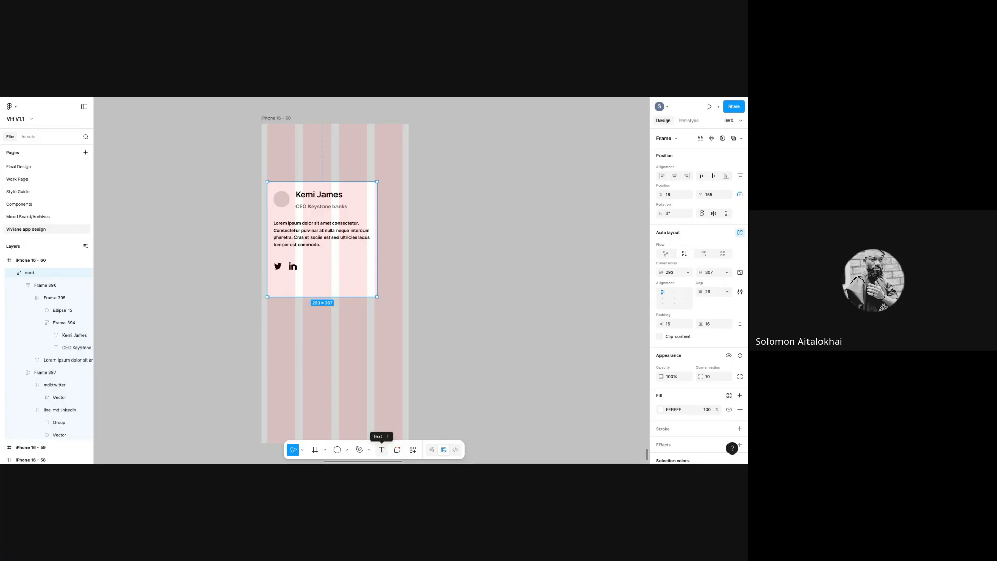
- Add a 'Contact me' text and wrap it in an auto-layout frame widened to 168
click(381, 450)
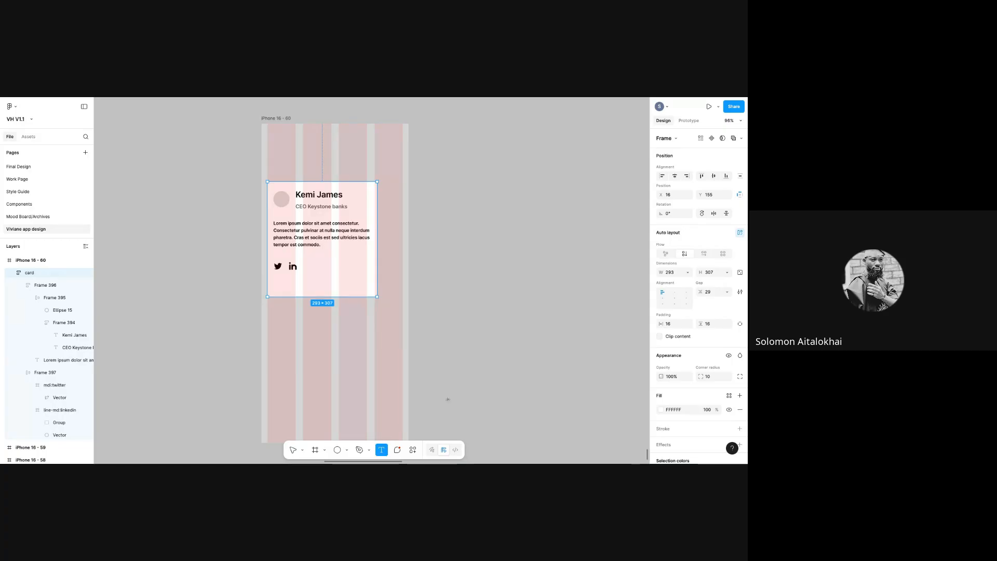
click(459, 354)
text(Lo)
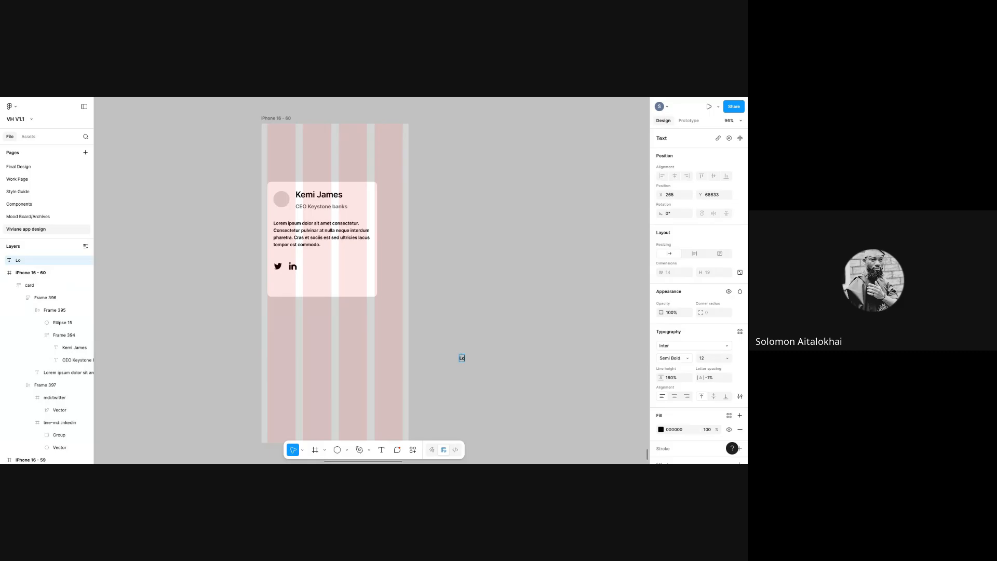
key(BackSpace)
key(BackSpace)
text(Contact me)
key(Escape)
key(shift+a)
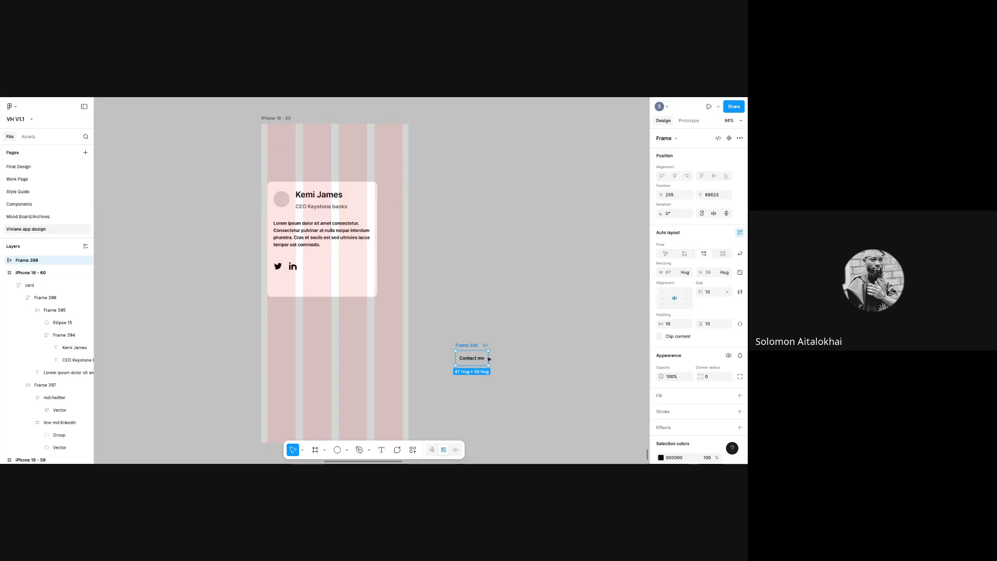
drag(489, 360, 518, 361)
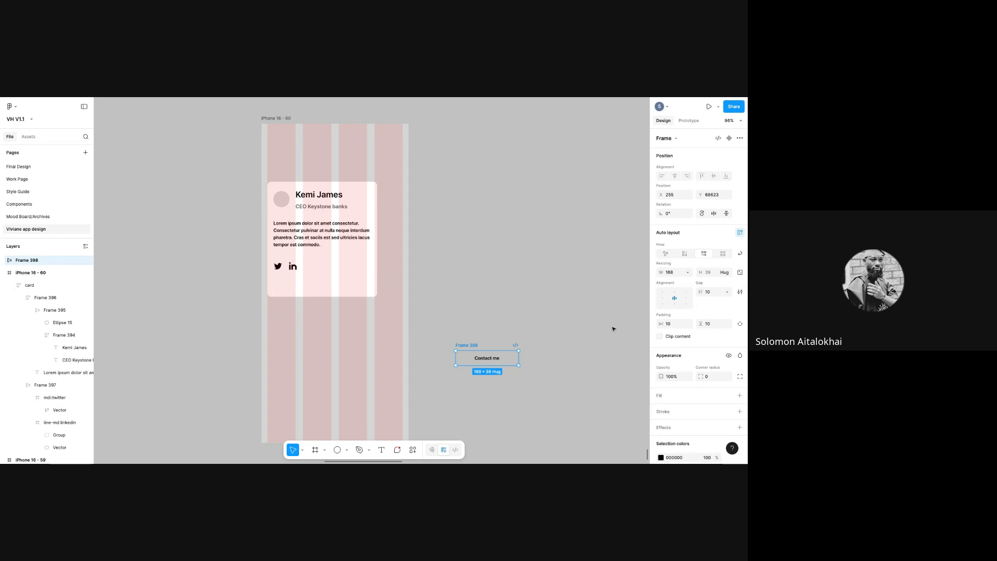
- Give the button 12 horizontal and vertical padding and a white fill
click(671, 325)
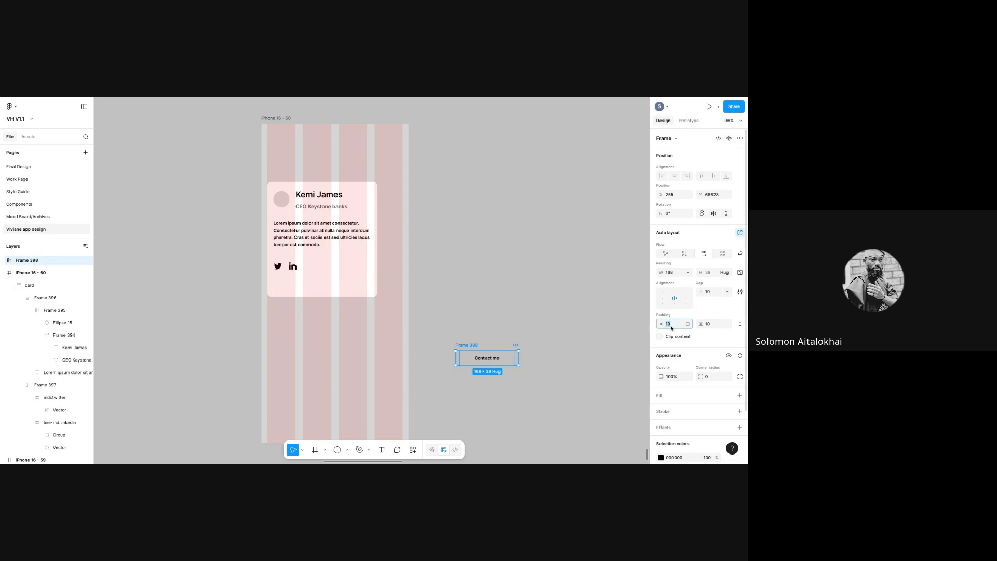
text(12)
key(Return)
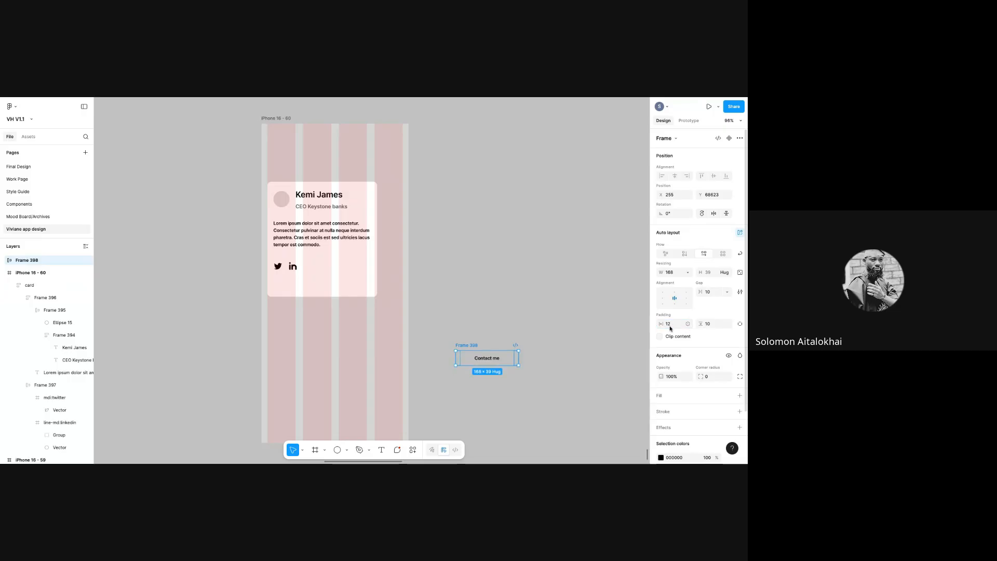
click(715, 325)
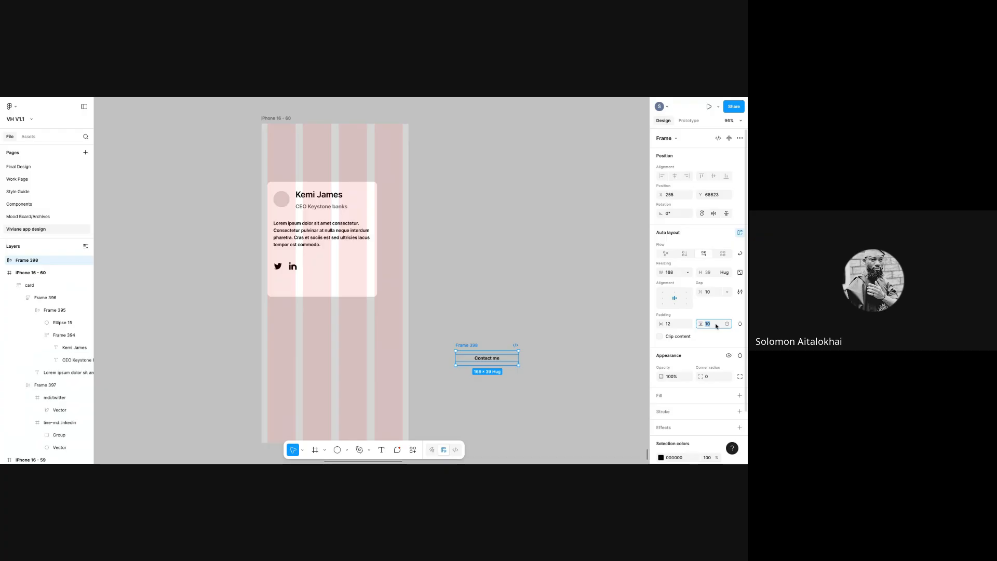
text(12)
key(Return)
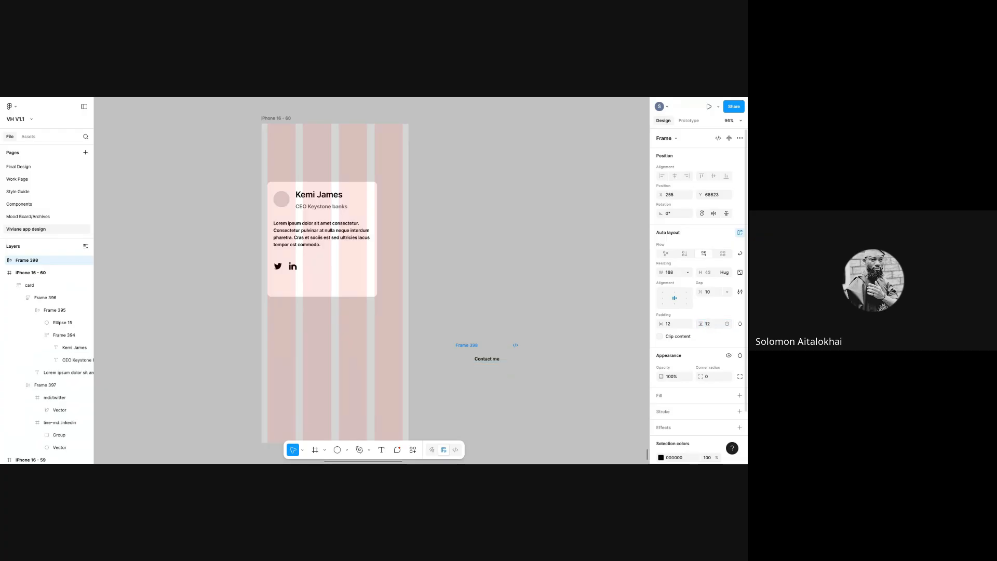
click(663, 399)
- Round the button's corners to 10 and fill it bright blue 0020FF
click(714, 377)
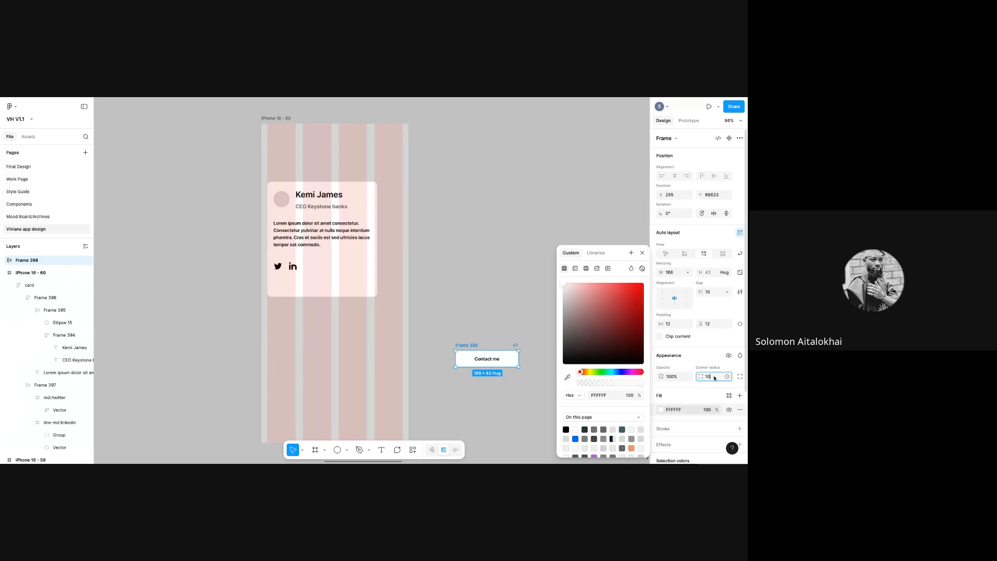
text(10)
key(Tab)
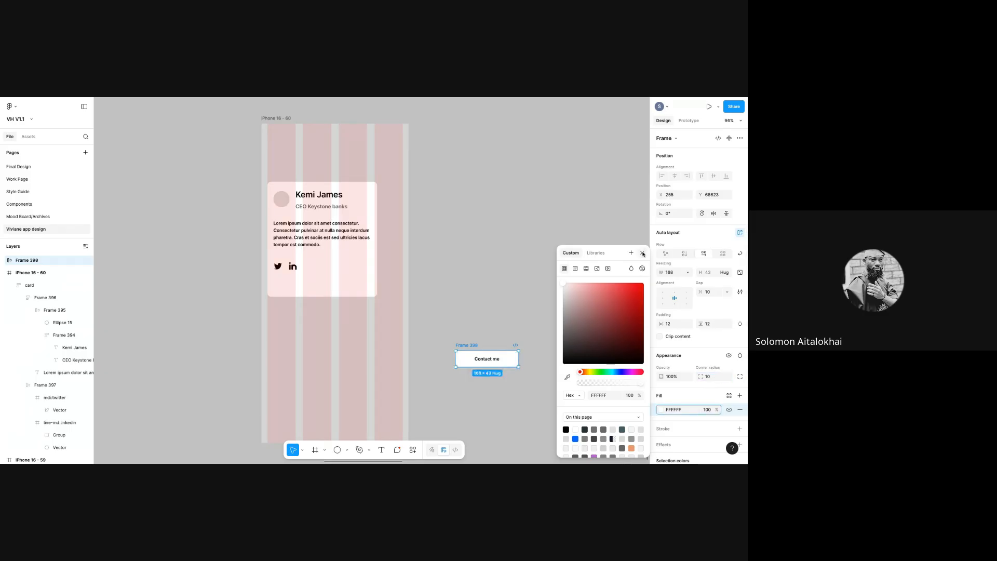
click(657, 390)
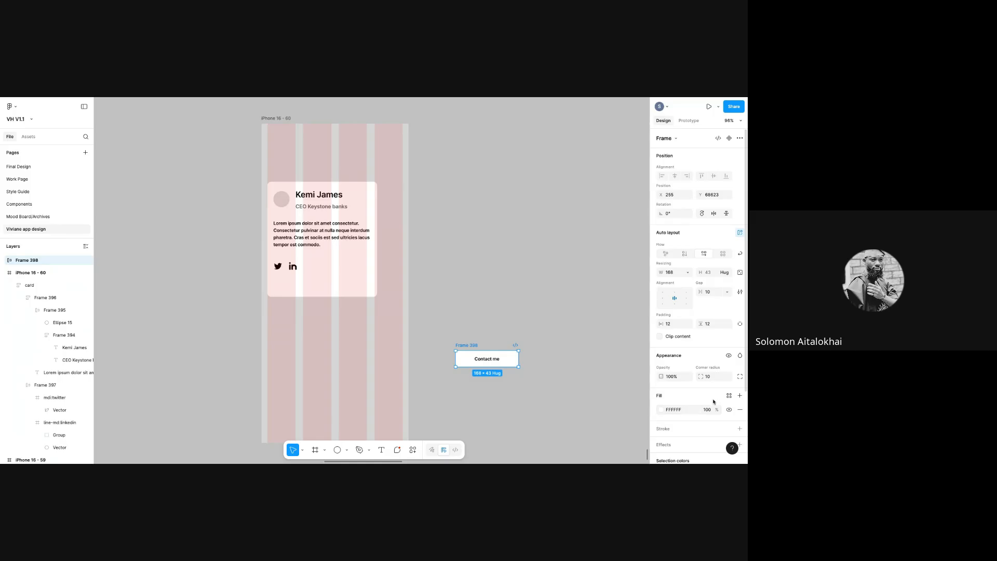
click(729, 395)
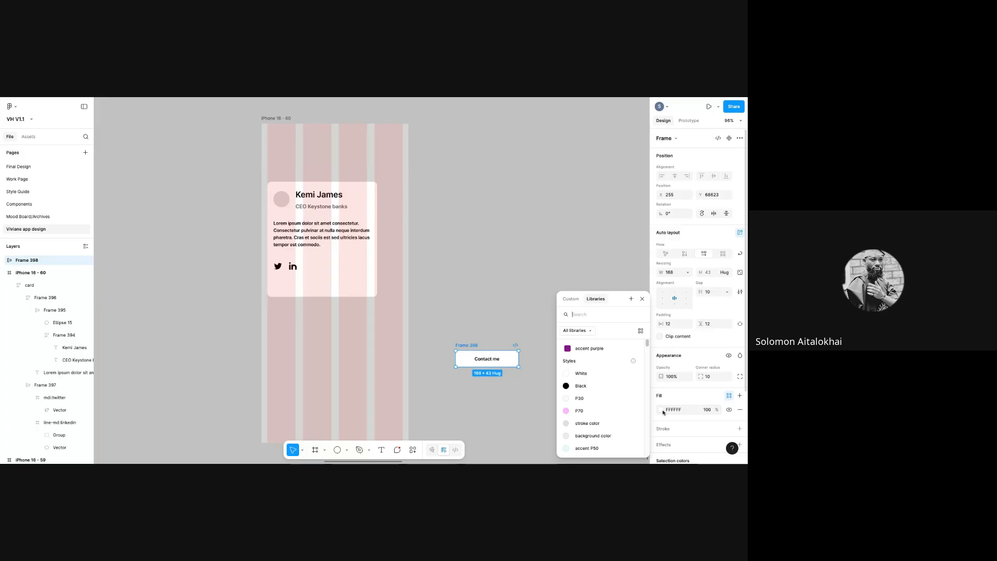
click(665, 411)
click(621, 372)
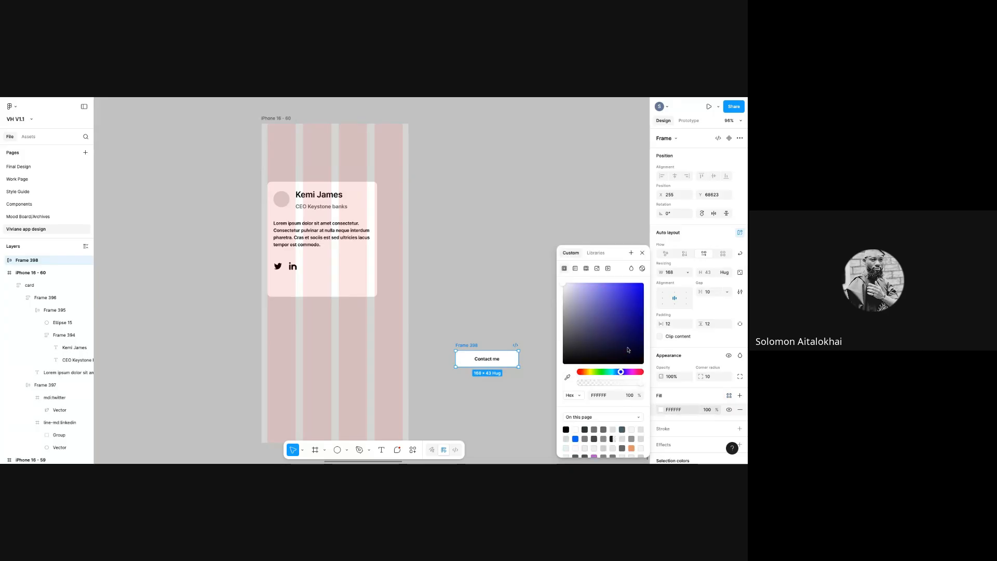
drag(641, 333, 641, 280)
click(618, 371)
click(619, 372)
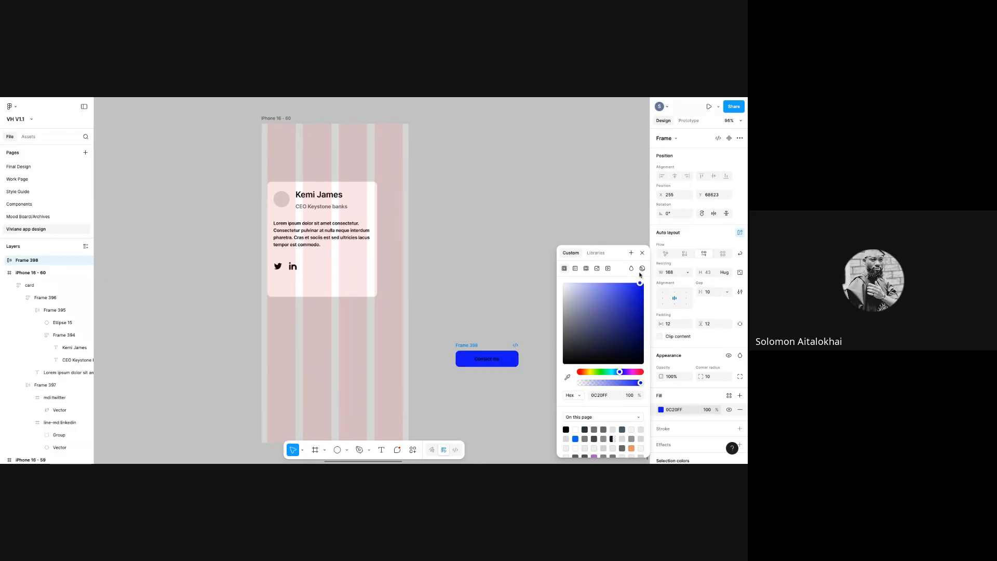
- Make the 'Contact me' label text white FFFFFF
click(486, 360)
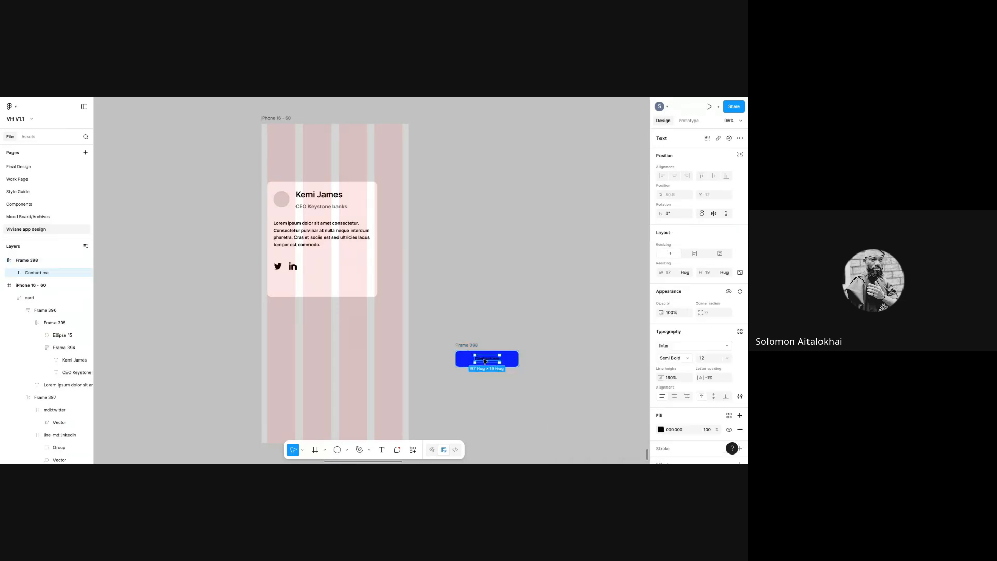
click(728, 415)
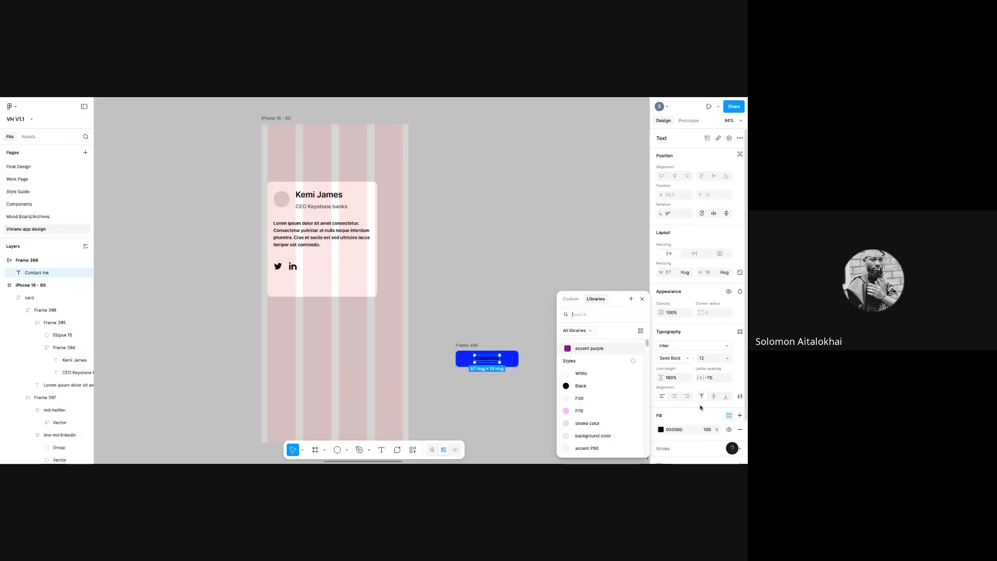
click(660, 430)
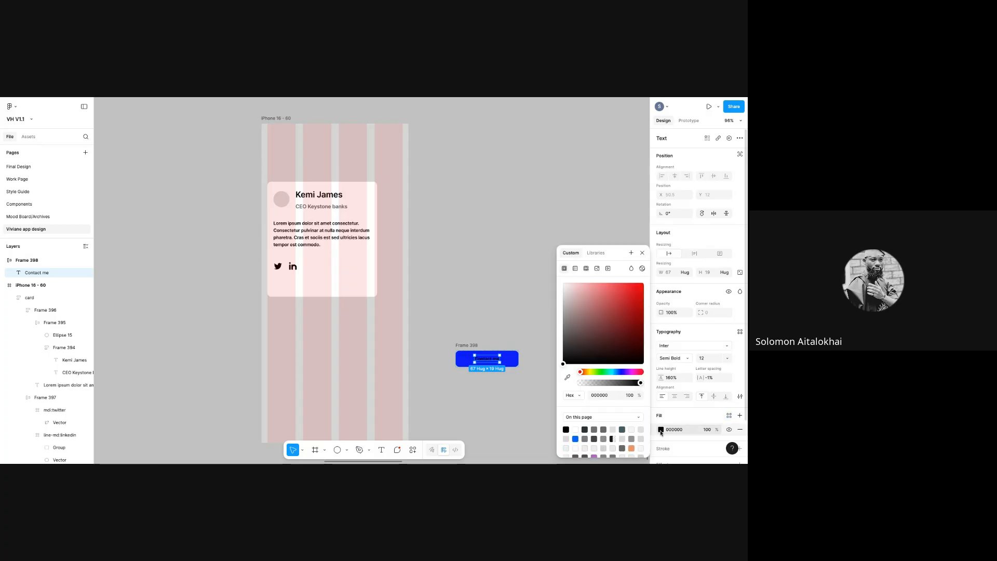
drag(563, 365, 534, 260)
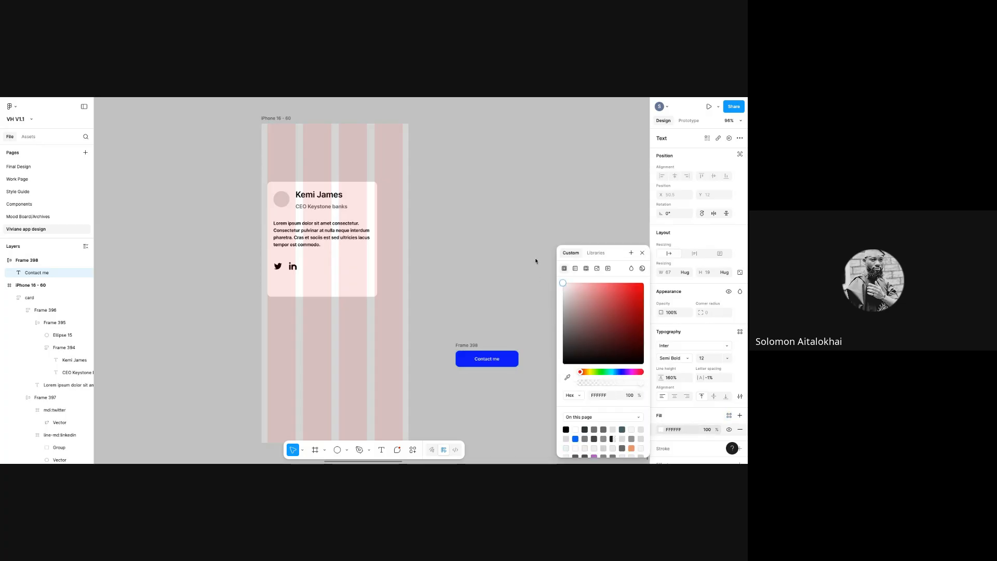
click(505, 278)
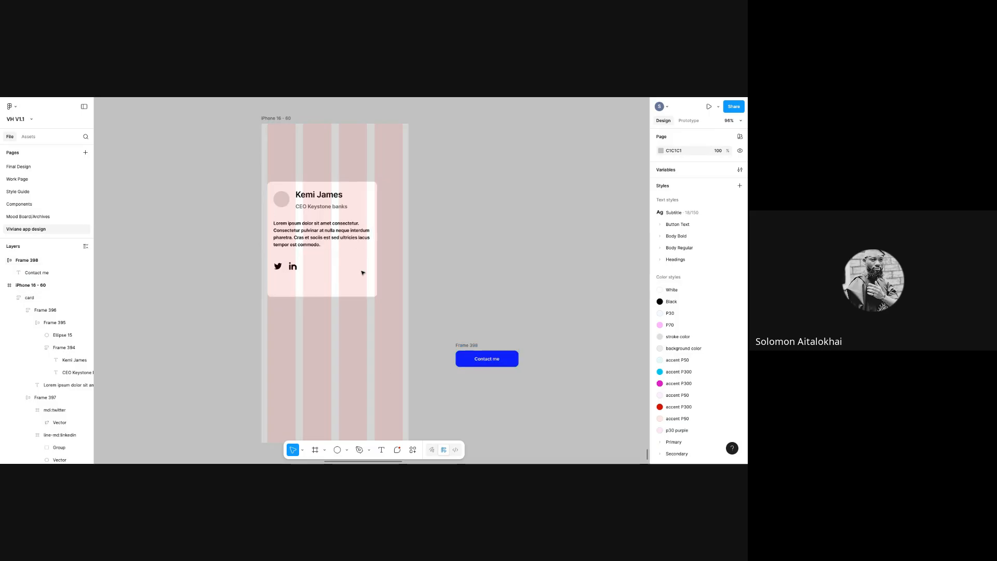
click(476, 345)
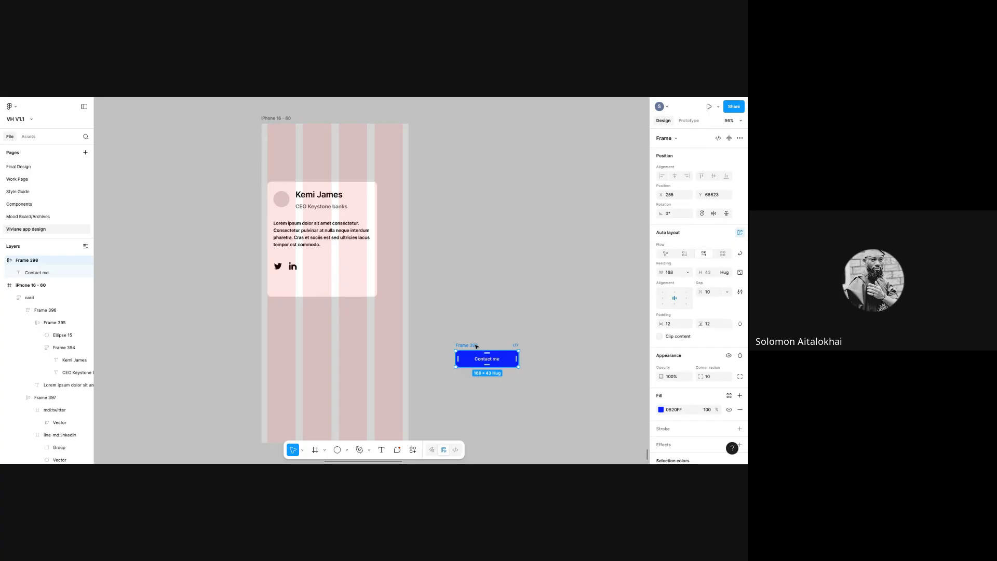
- Place the Contact me button inside the card below the social icons, widening the card to 361
drag(419, 316, 330, 264)
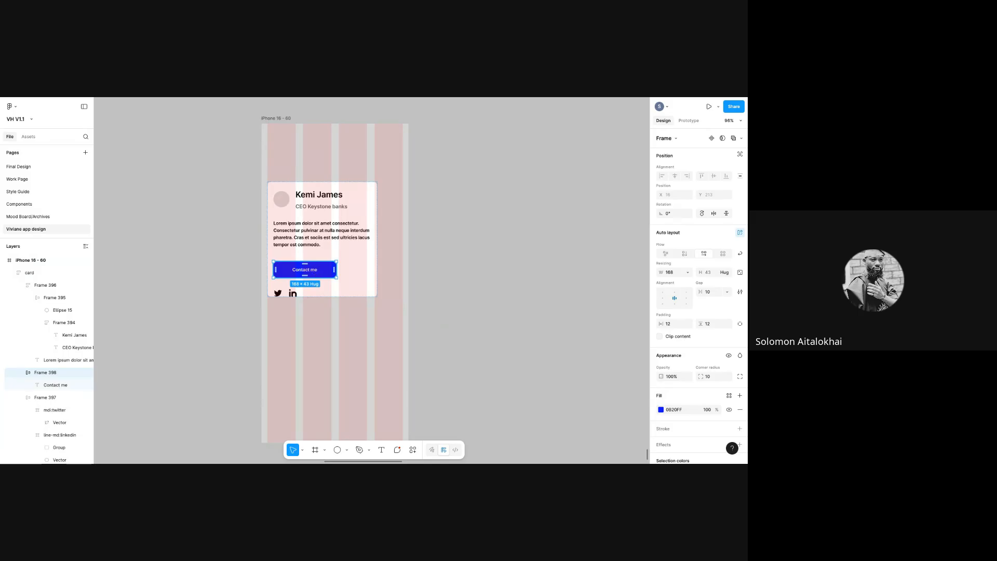
mouse_move(312, 272)
mouse_down()
mouse_move(314, 301)
mouse_move(311, 291)
mouse_up()
click(343, 290)
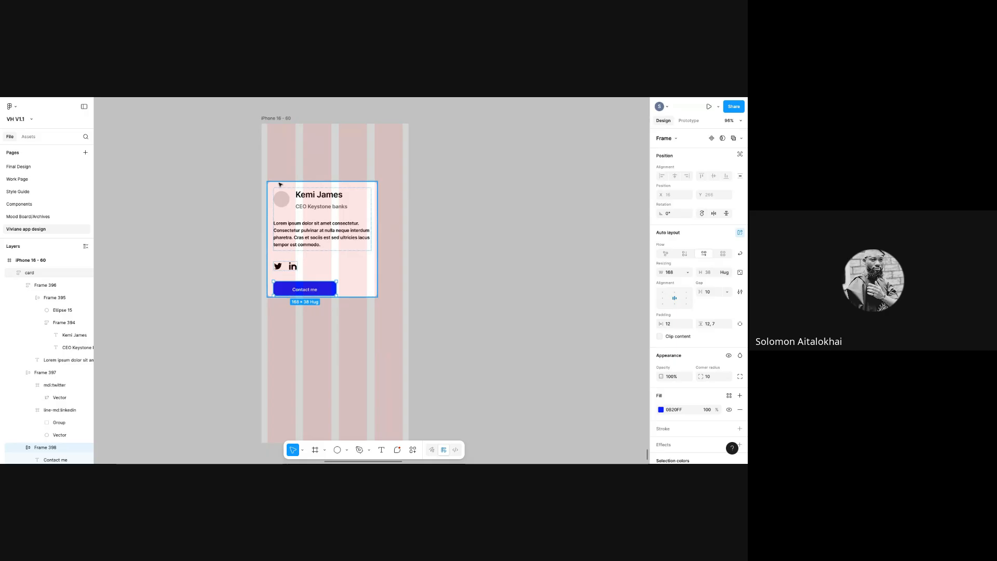
drag(345, 294, 346, 310)
drag(377, 263, 404, 263)
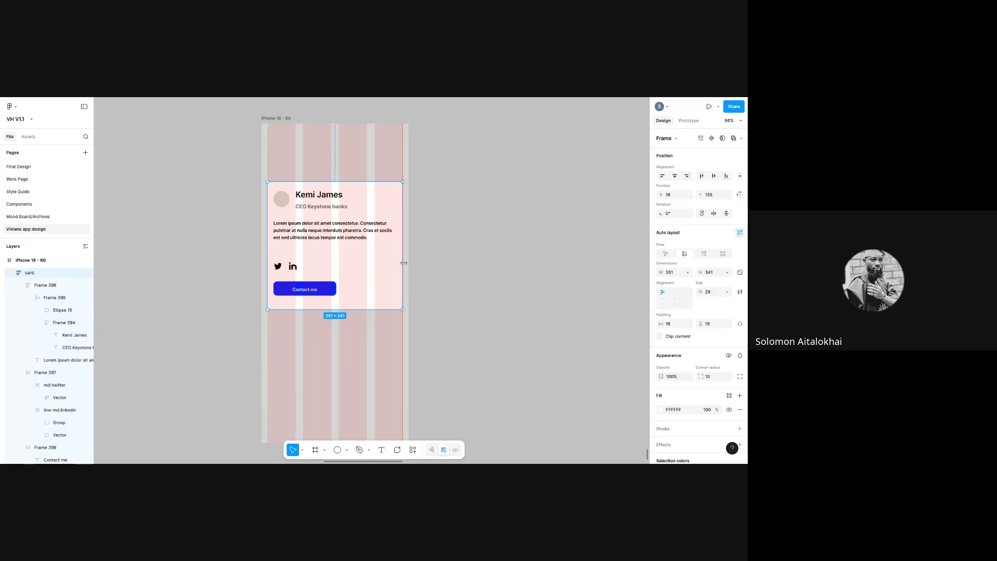
- Fix Frame 396's height at 149 and shorten the card to about 319
click(309, 256)
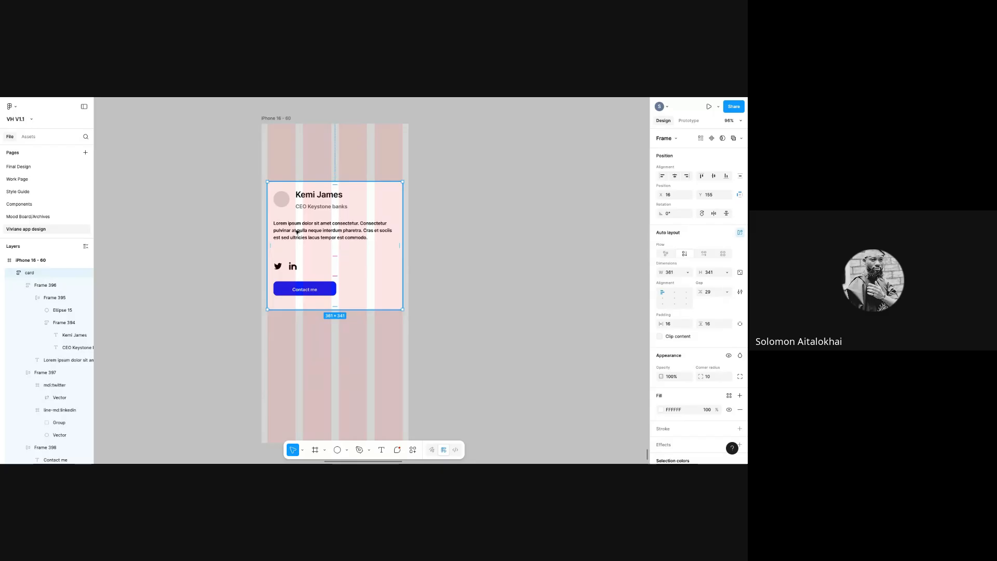
click(297, 231)
drag(318, 250, 319, 243)
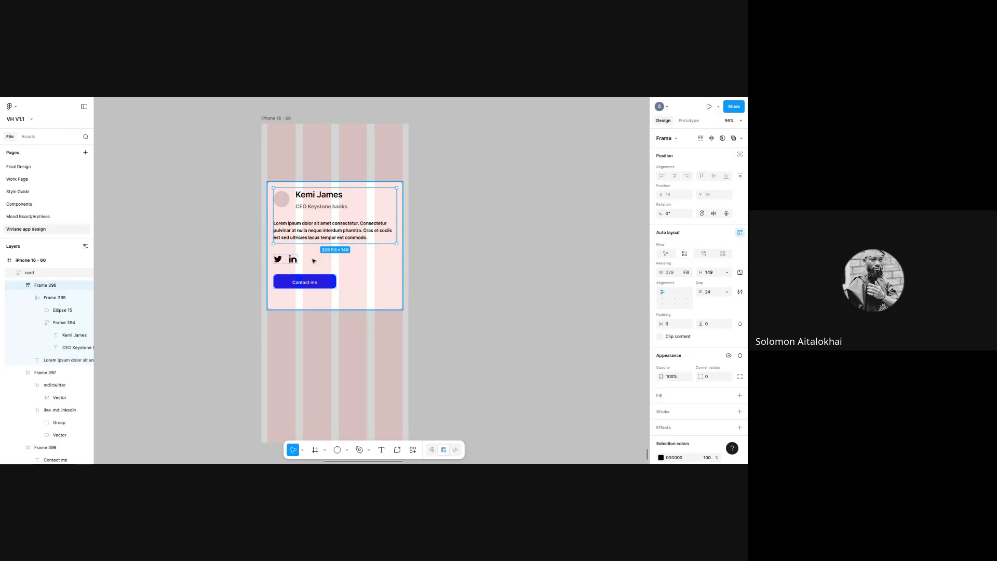
click(314, 261)
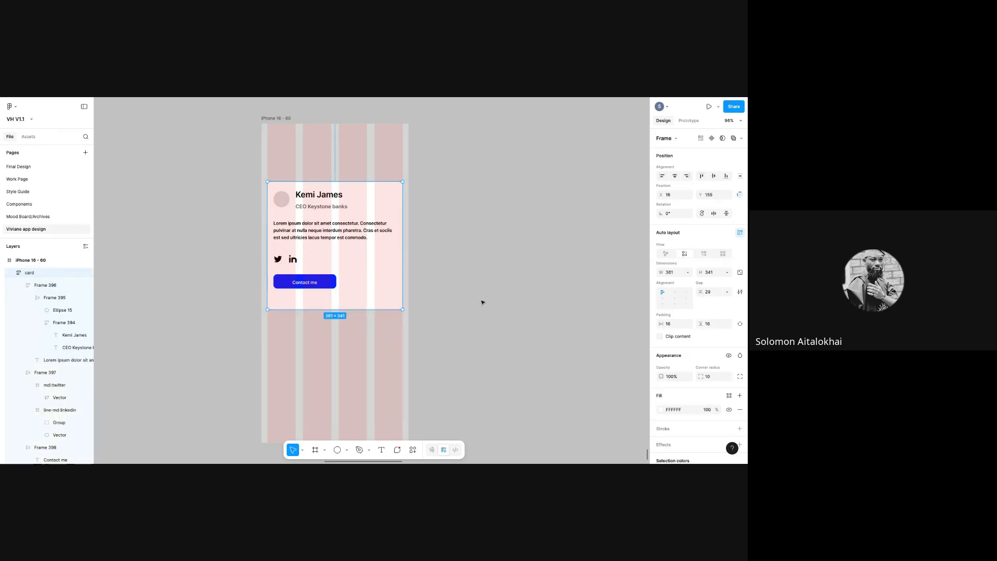
drag(343, 309, 343, 300)
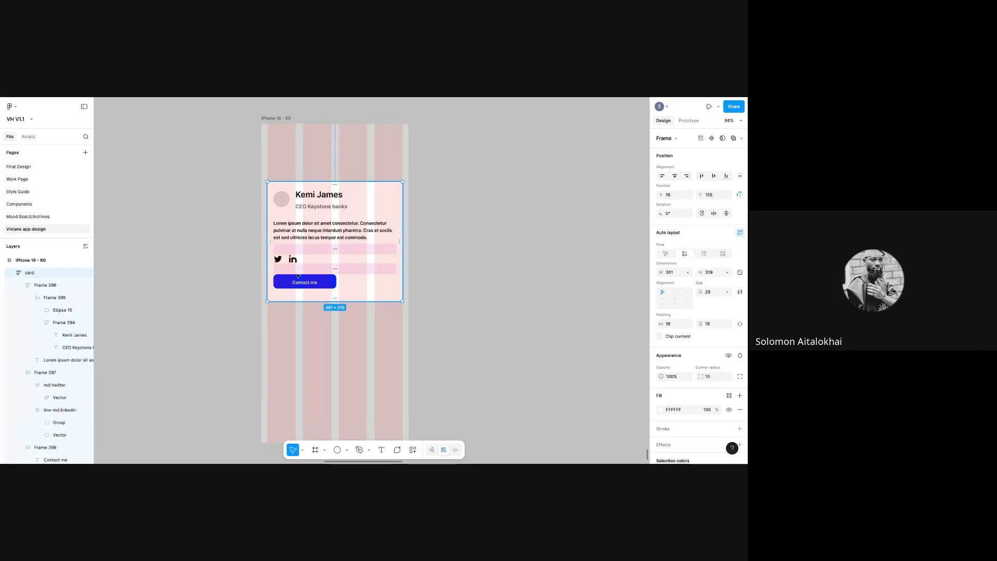
click(326, 287)
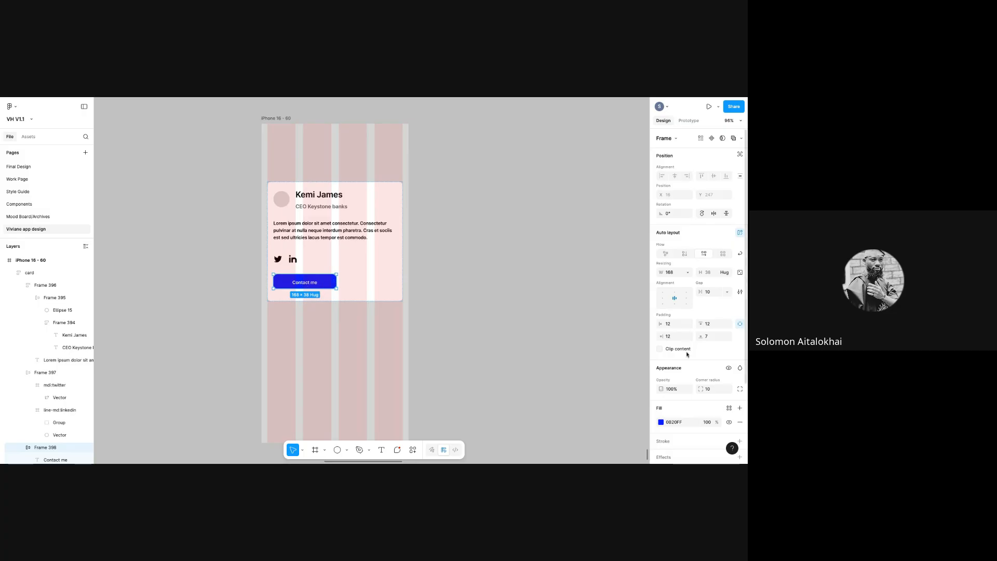
- Set the Contact me button's bottom padding to 12
click(710, 337)
text(12)
key(Return)
click(424, 304)
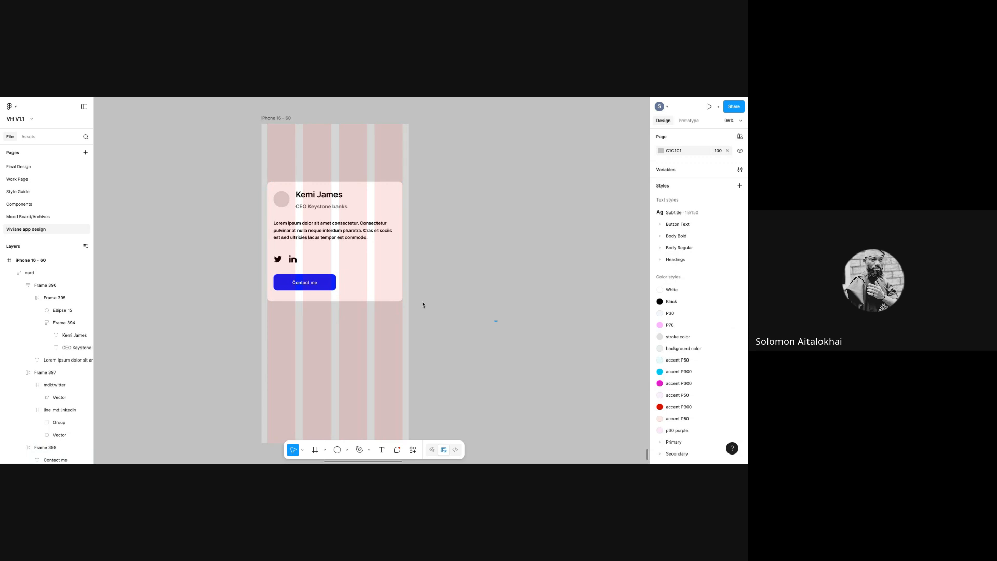
click(294, 280)
click(328, 286)
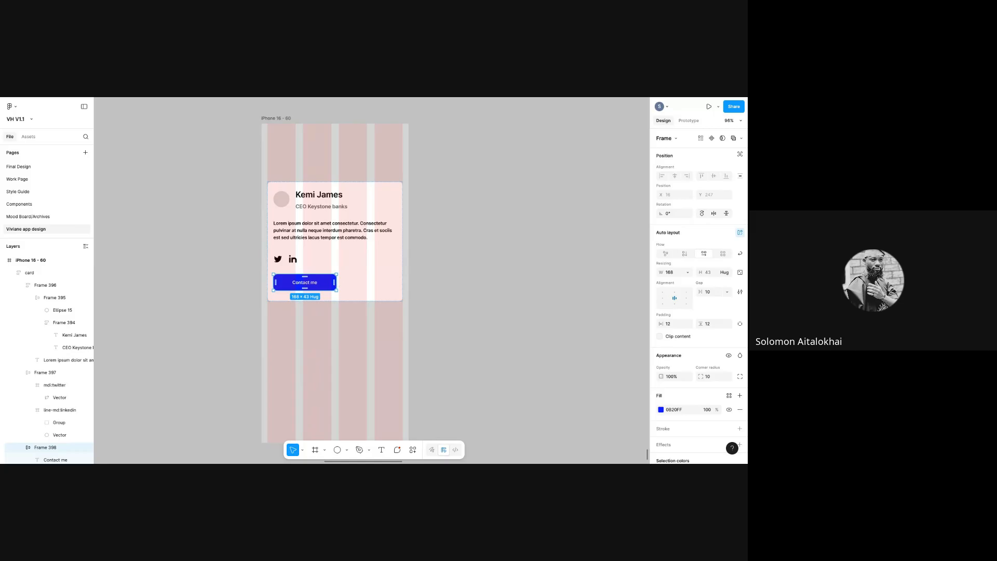
- Stretch the button to fill the card's width at 329 px
drag(335, 282, 393, 284)
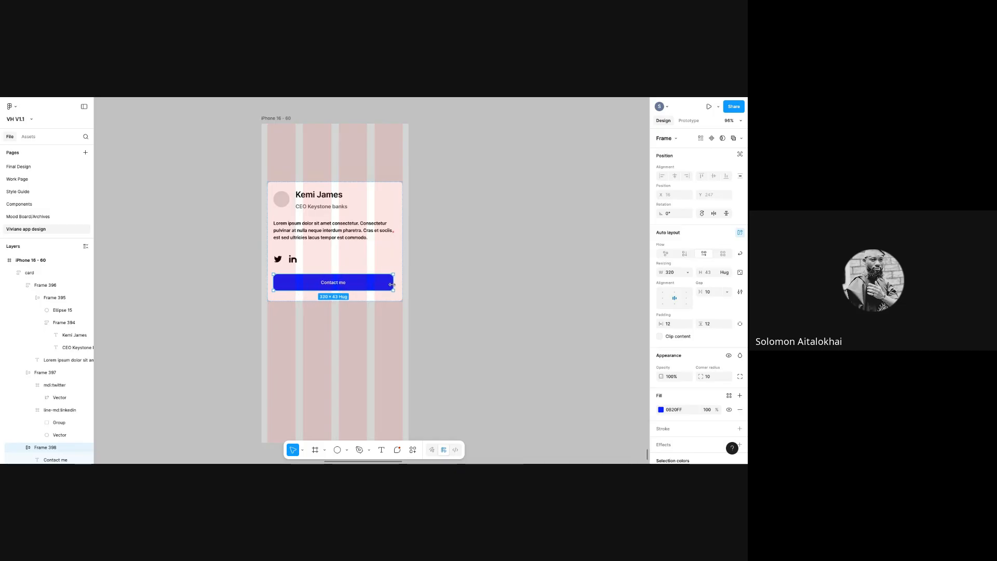
click(475, 309)
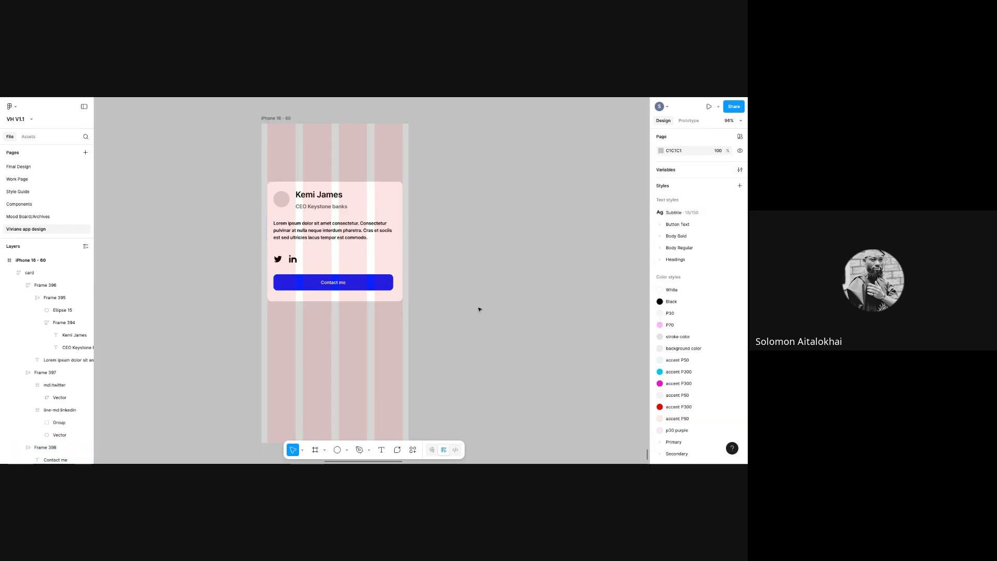
click(392, 282)
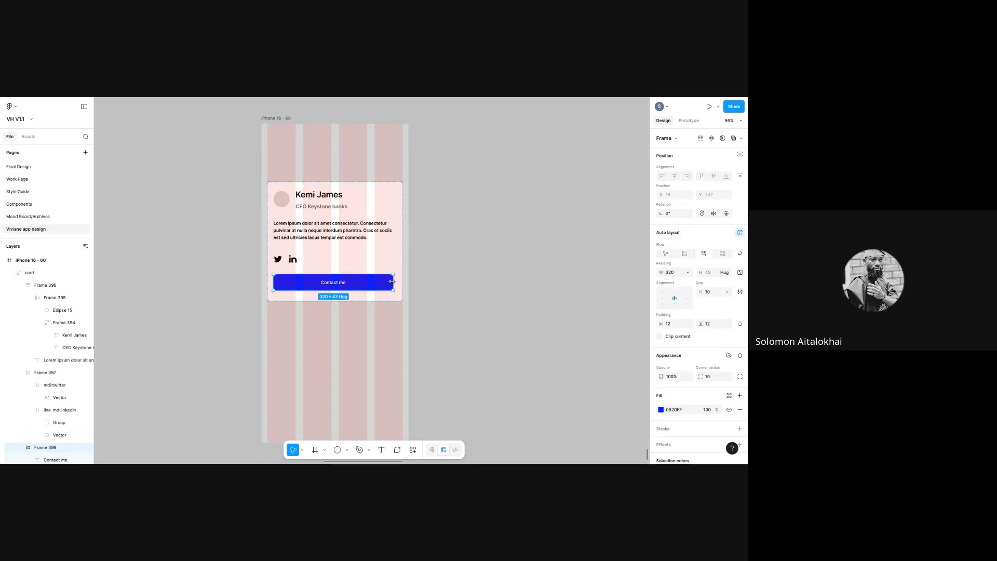
drag(384, 282, 388, 283)
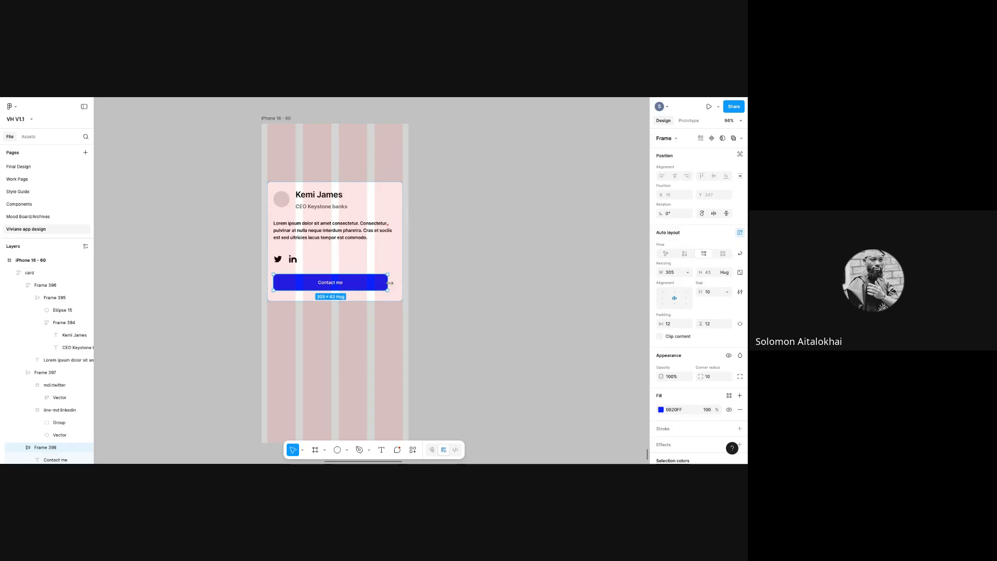
drag(388, 282, 395, 283)
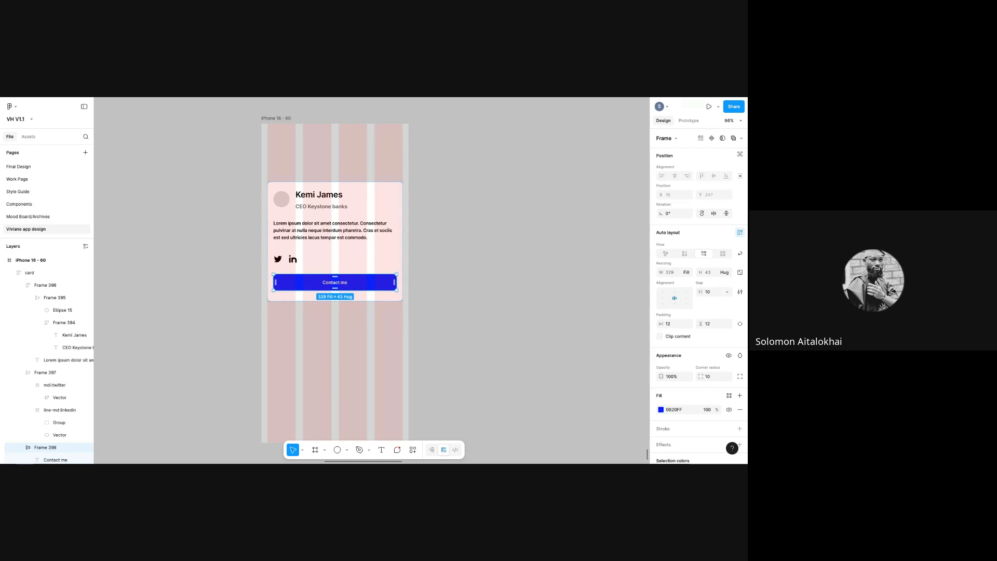
click(435, 299)
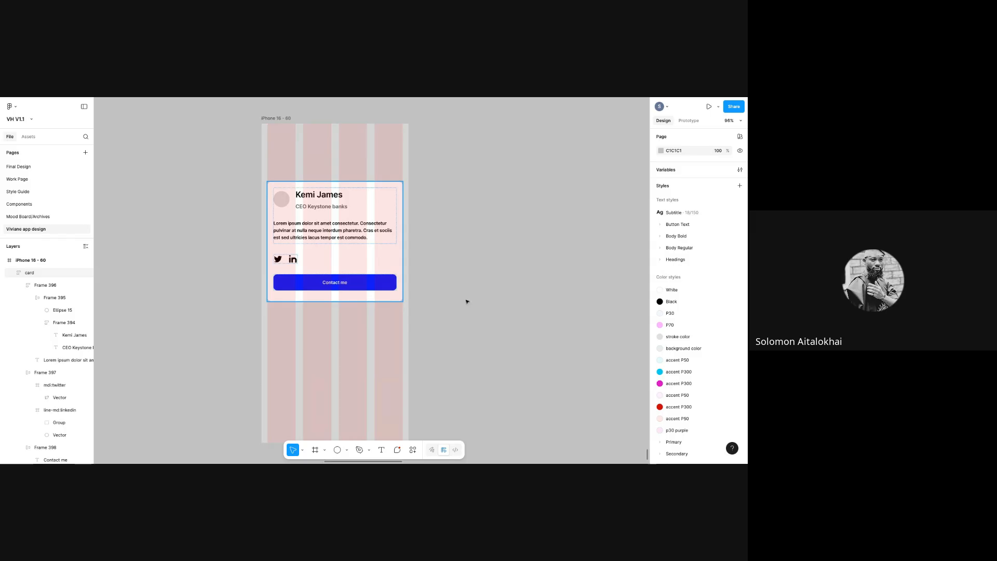
drag(392, 272, 394, 273)
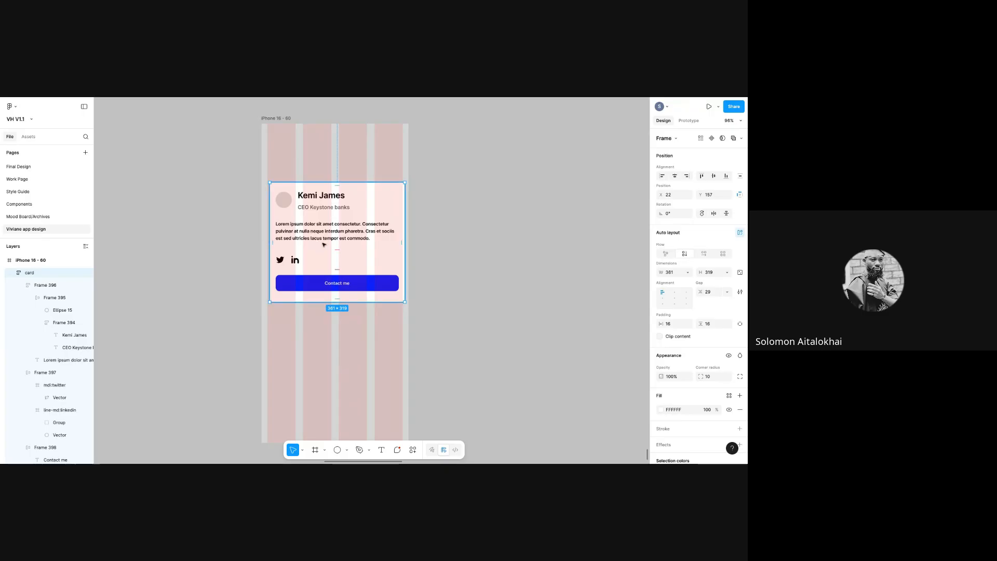
- Drag the profile card out of the iPhone 16 - 60 frame onto the canvas to its right
drag(322, 243, 528, 243)
drag(484, 211, 532, 209)
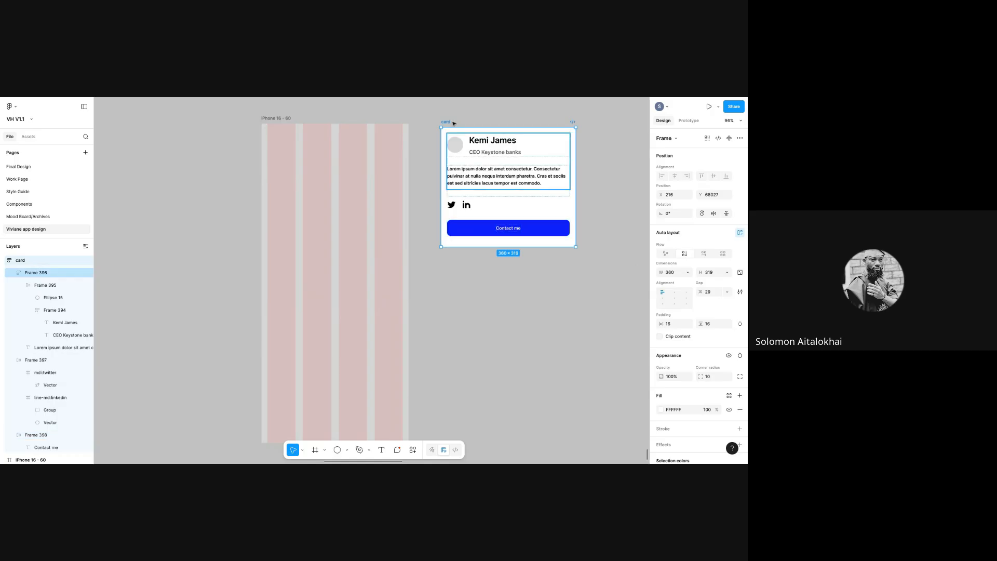
drag(452, 122, 449, 152)
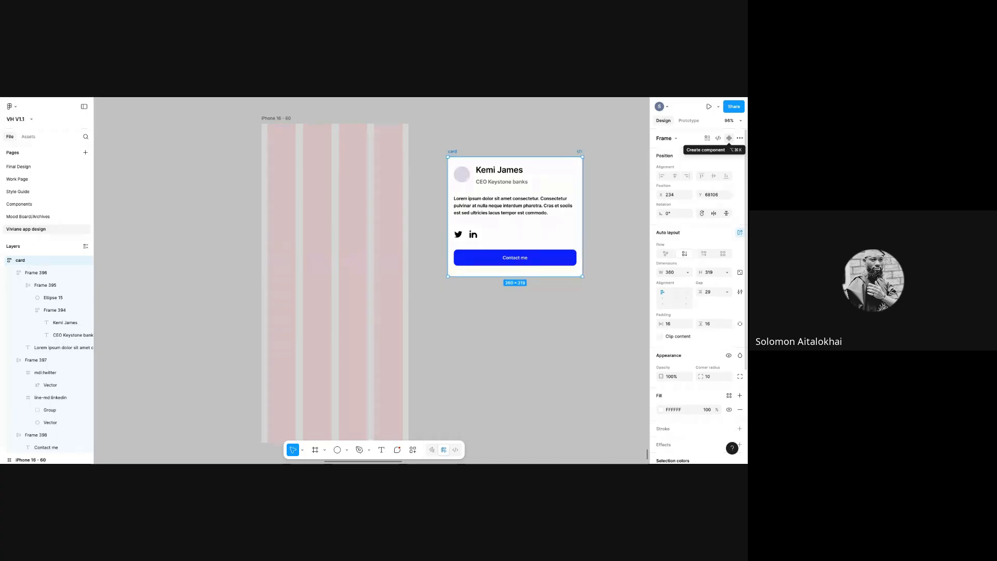
- Make the card a component, move it to X -201, Y 67358, and copy it
click(729, 138)
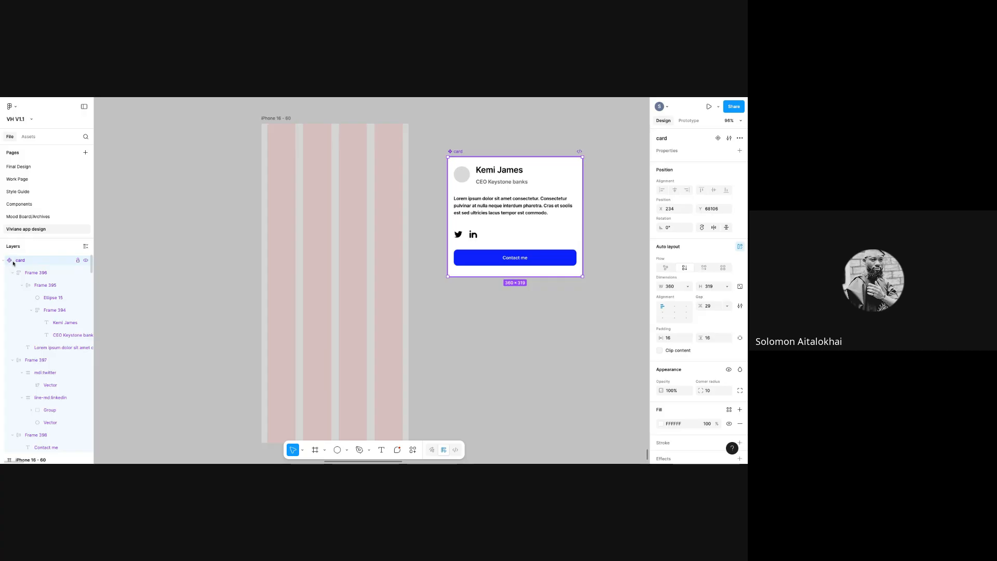
drag(457, 147, 300, 116)
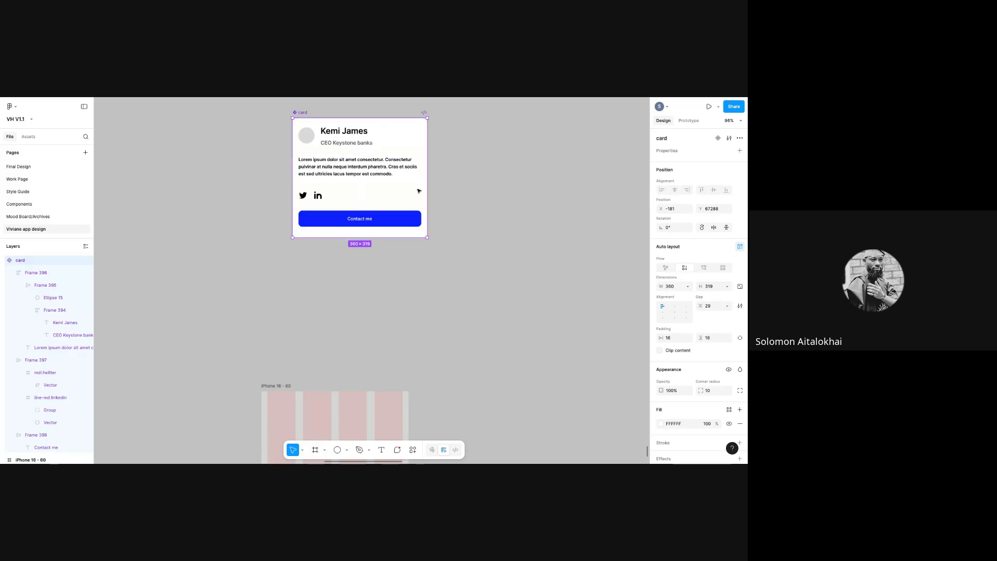
drag(304, 114, 290, 199)
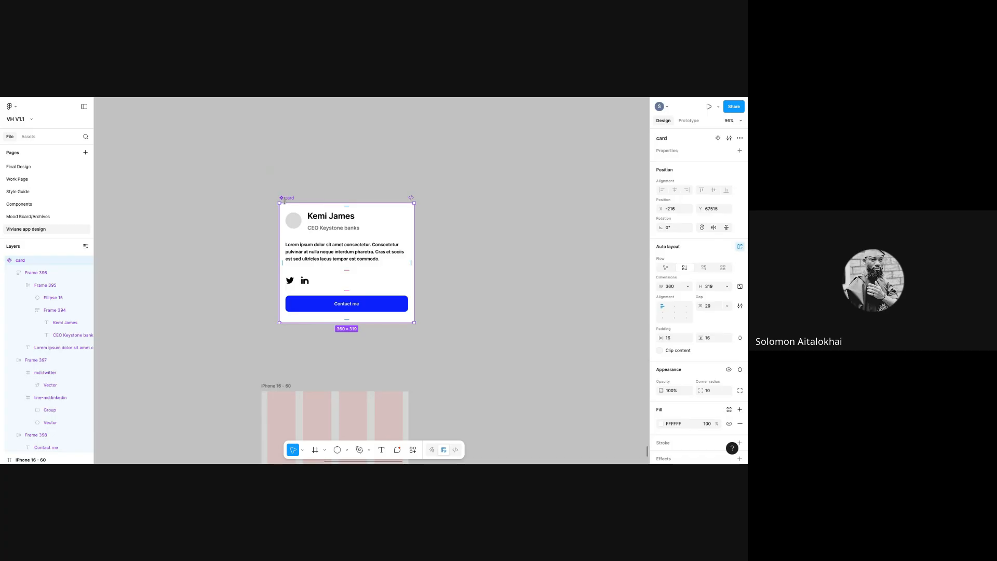
drag(284, 199, 290, 141)
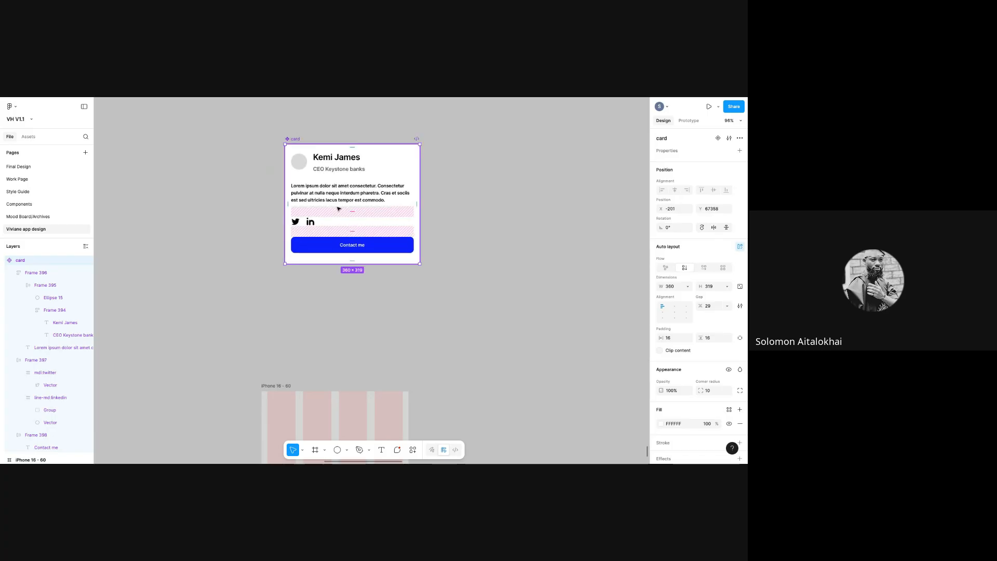
right_click(343, 212)
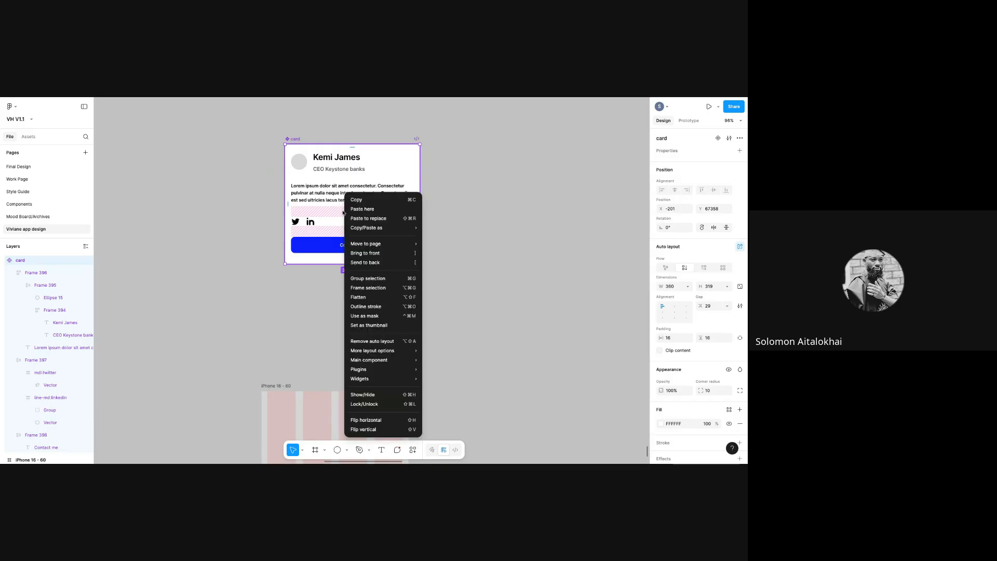
click(362, 200)
- Paste a card instance into the iPhone 16 - 60 frame and position it there
key(Escape)
scroll(356, 291, down, 5)
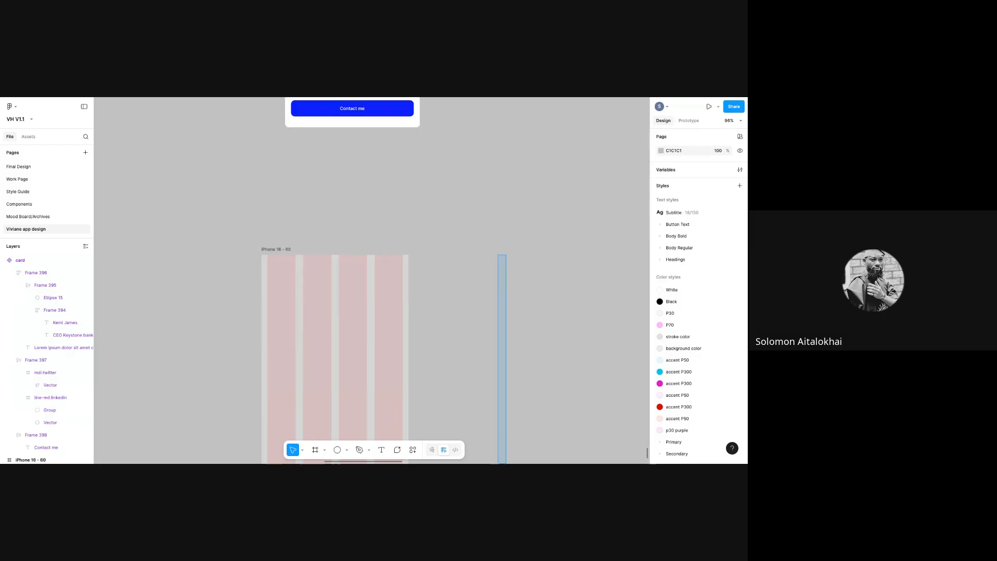
right_click(338, 314)
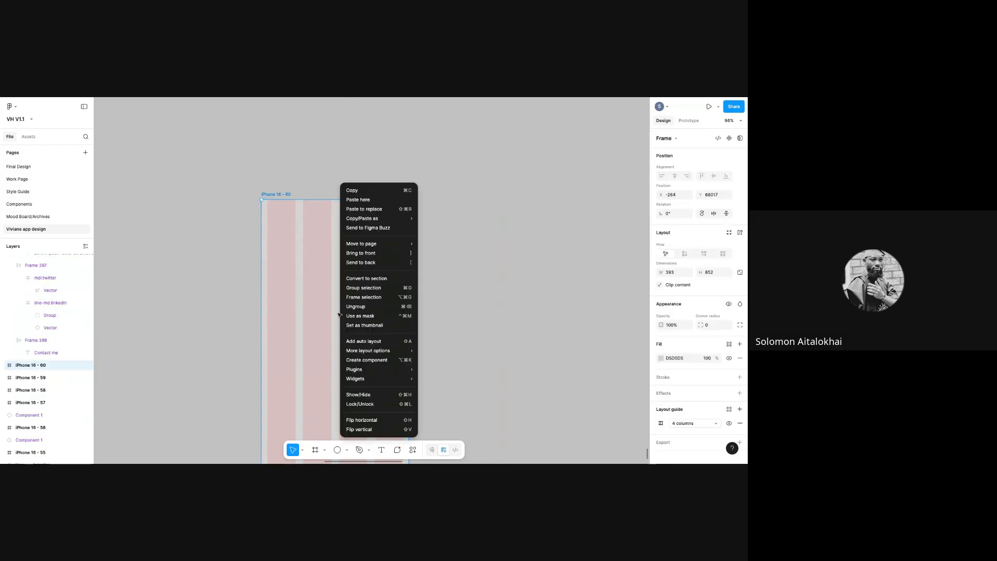
click(359, 199)
drag(368, 359, 300, 315)
click(465, 341)
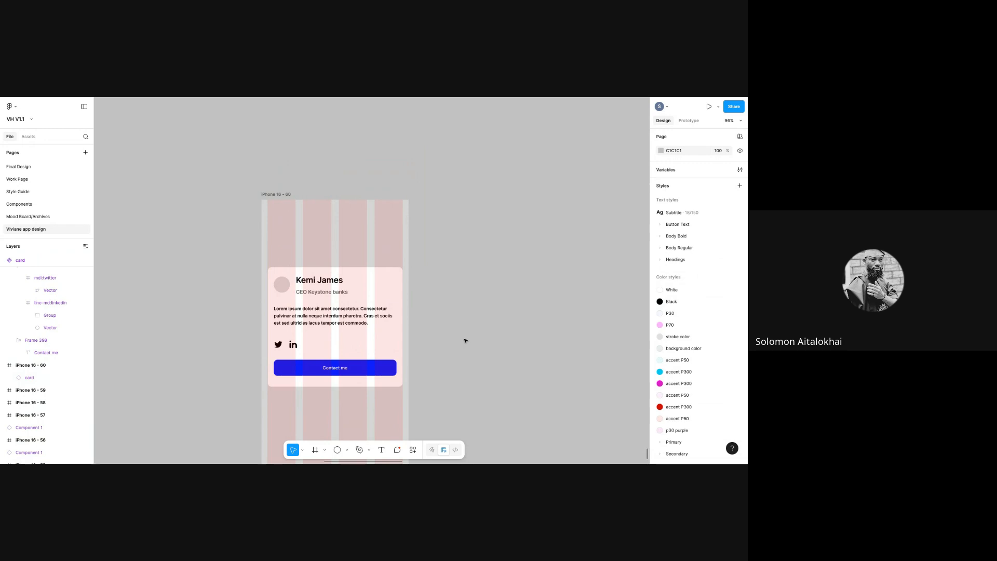
- Move the main card component to sit beside the iPhone 16 - 60 frame
drag(646, 455, 648, 450)
scroll(411, 273, down, 2)
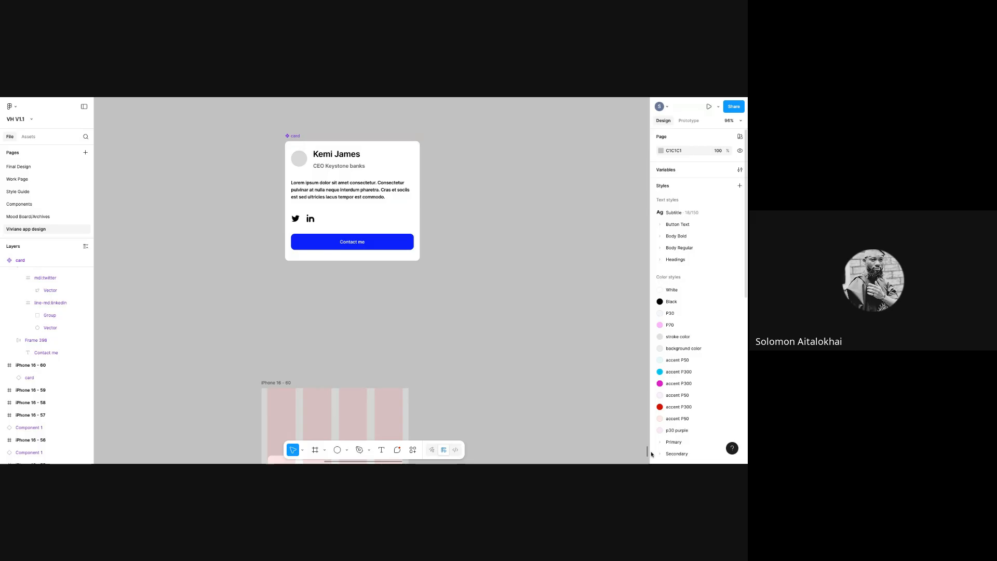
drag(647, 451, 647, 449)
click(343, 298)
click(400, 313)
drag(533, 433, 572, 310)
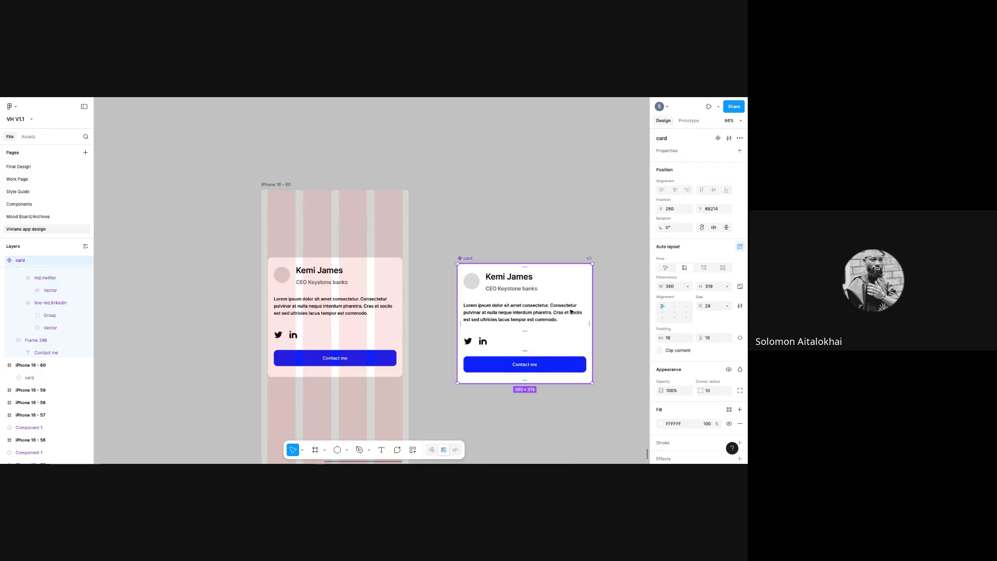
- Delete the card instance inside the iPhone frame and reselect the main card component
click(324, 327)
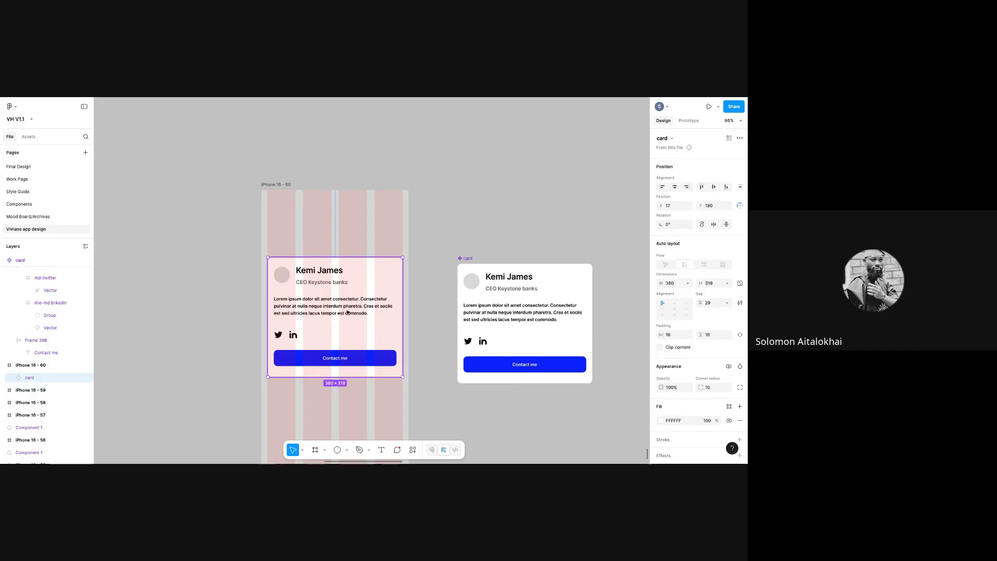
click(467, 260)
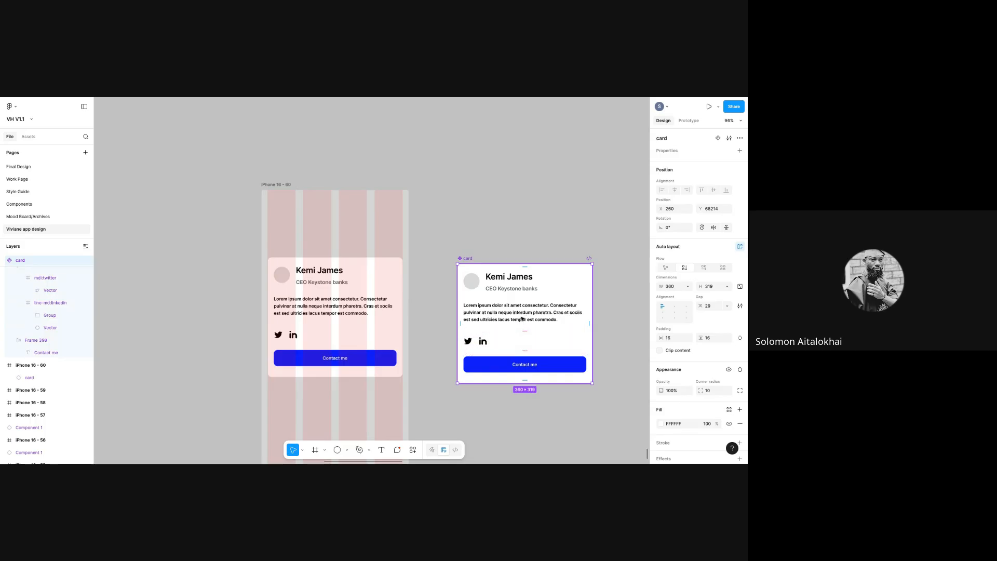
click(294, 298)
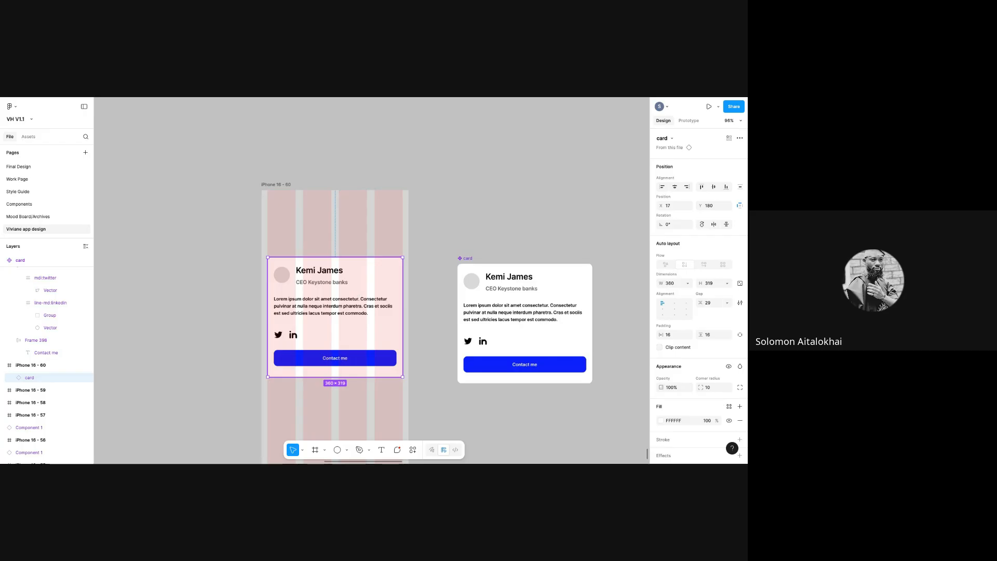
key(Delete)
click(468, 258)
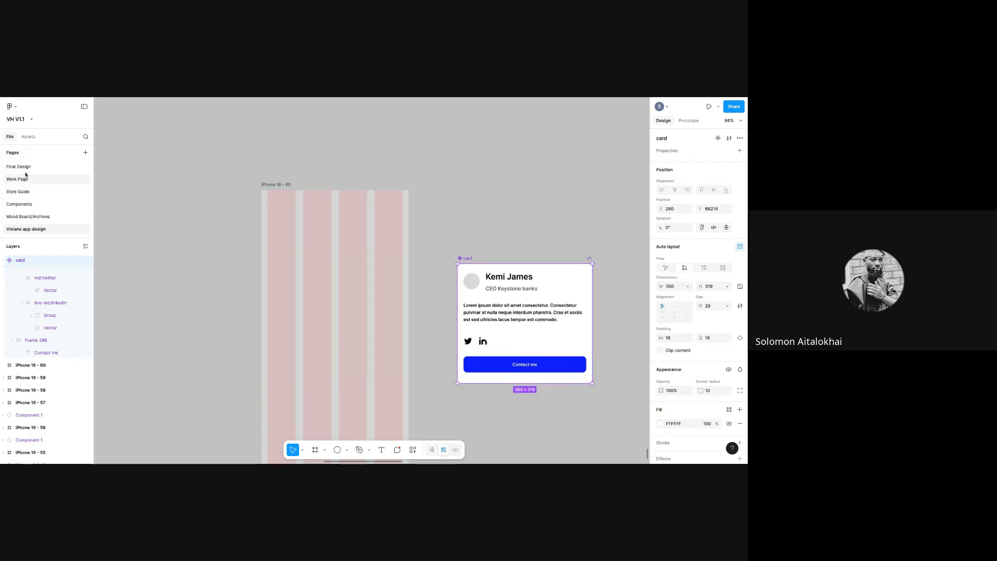
- Open the Assets panel and view the file's Components collection
click(27, 137)
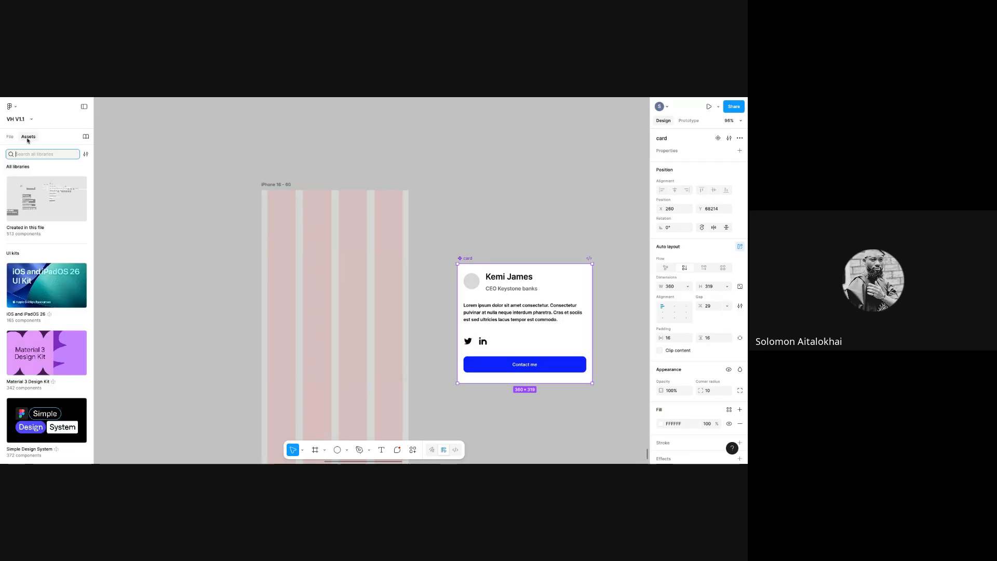
click(28, 181)
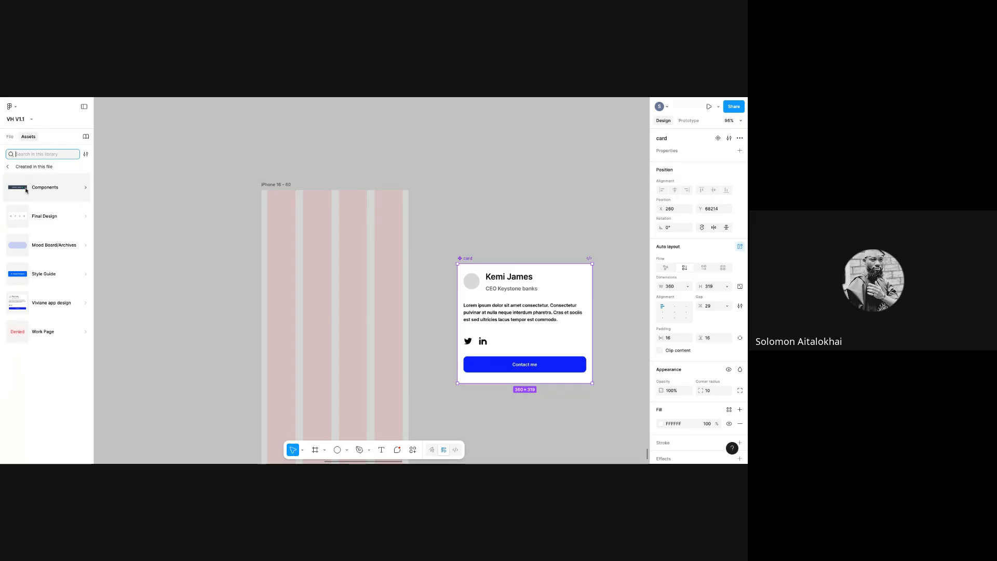
click(43, 194)
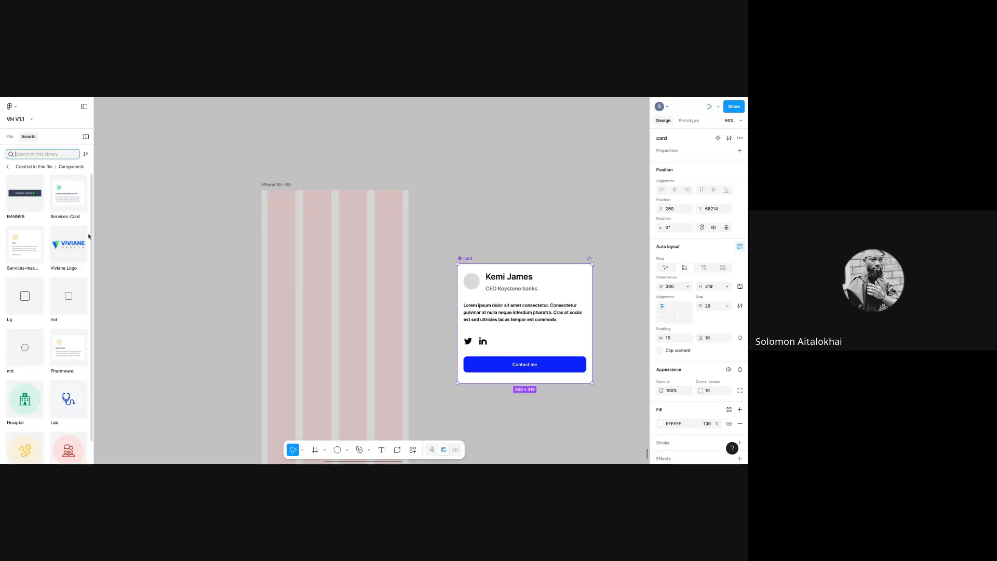
scroll(84, 334, down, 1)
scroll(84, 334, up, 1)
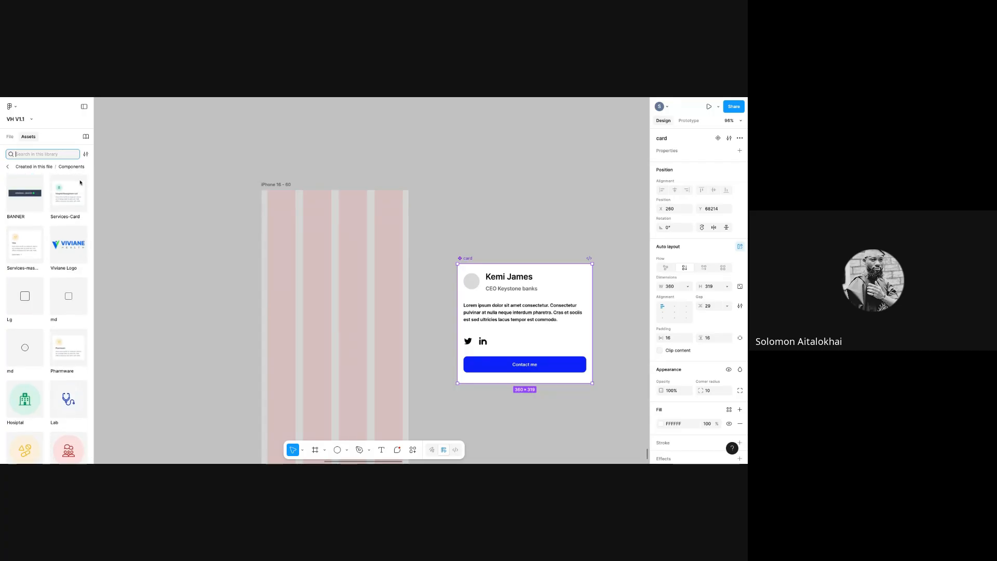
- Return to the asset pages and scroll through the Work Page component collection
click(8, 166)
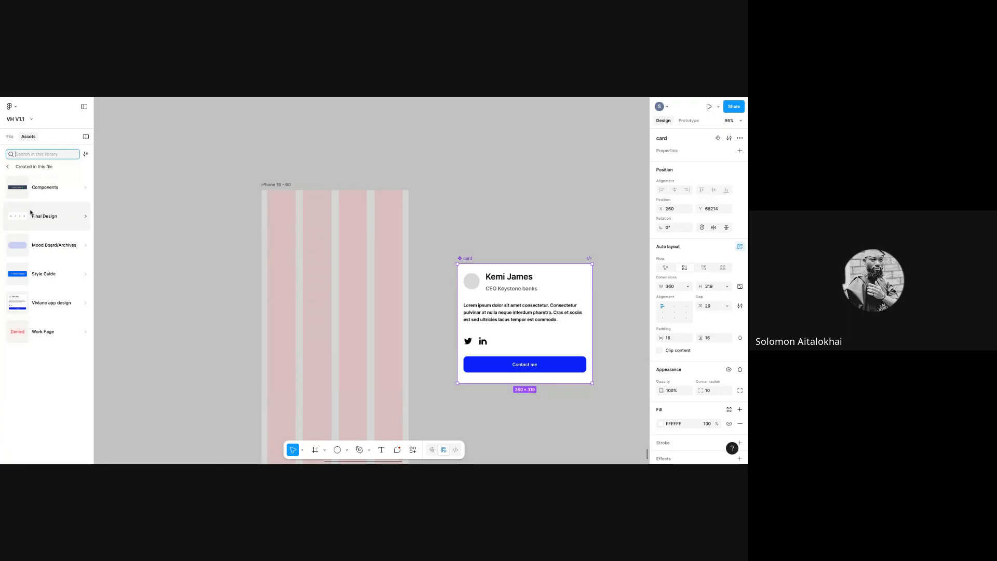
click(49, 333)
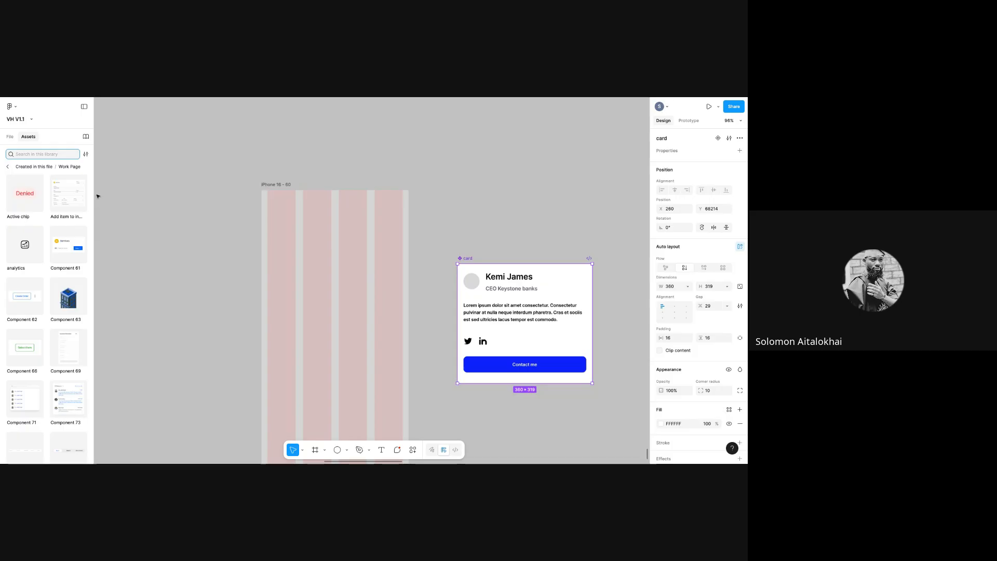
scroll(92, 250, down, 7)
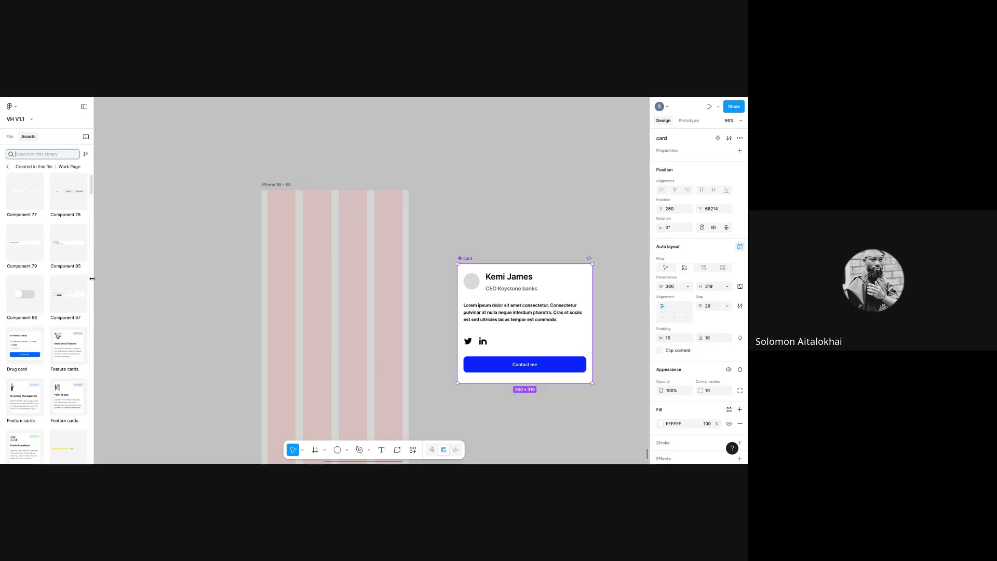
scroll(92, 260, down, 10)
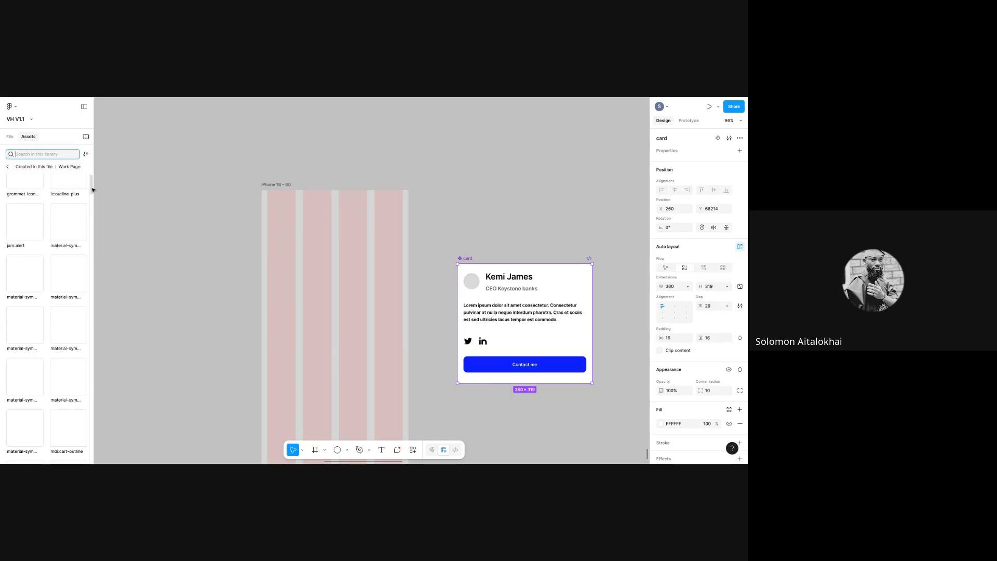
scroll(91, 208, down, 10)
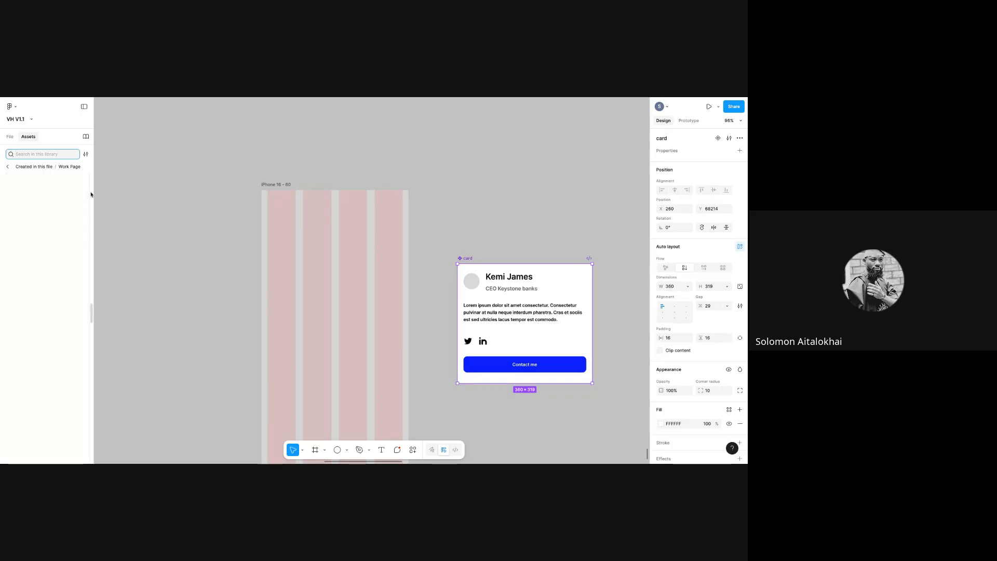
scroll(90, 209, down, 10)
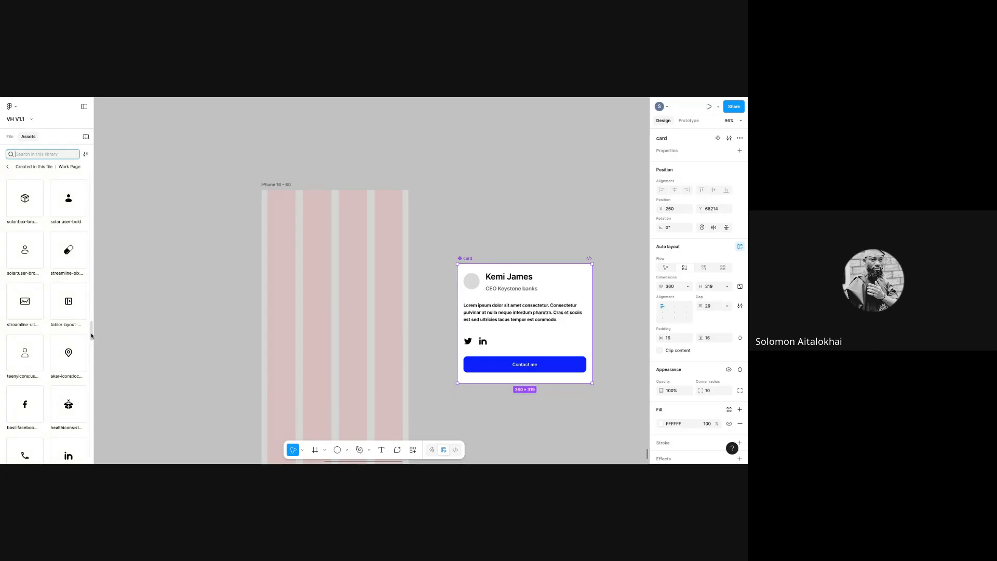
scroll(92, 354, down, 10)
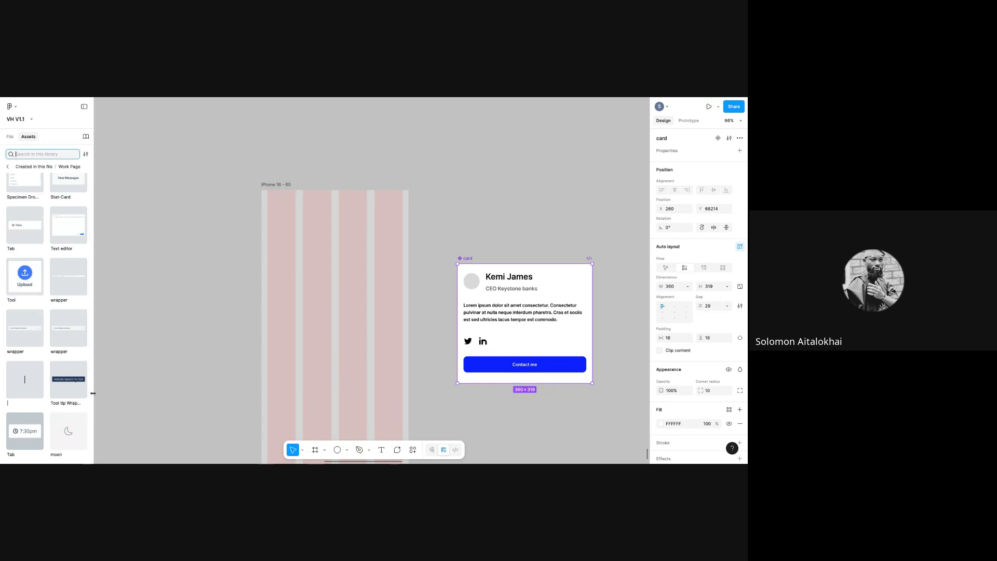
scroll(92, 448, up, 1)
scroll(91, 448, up, 5)
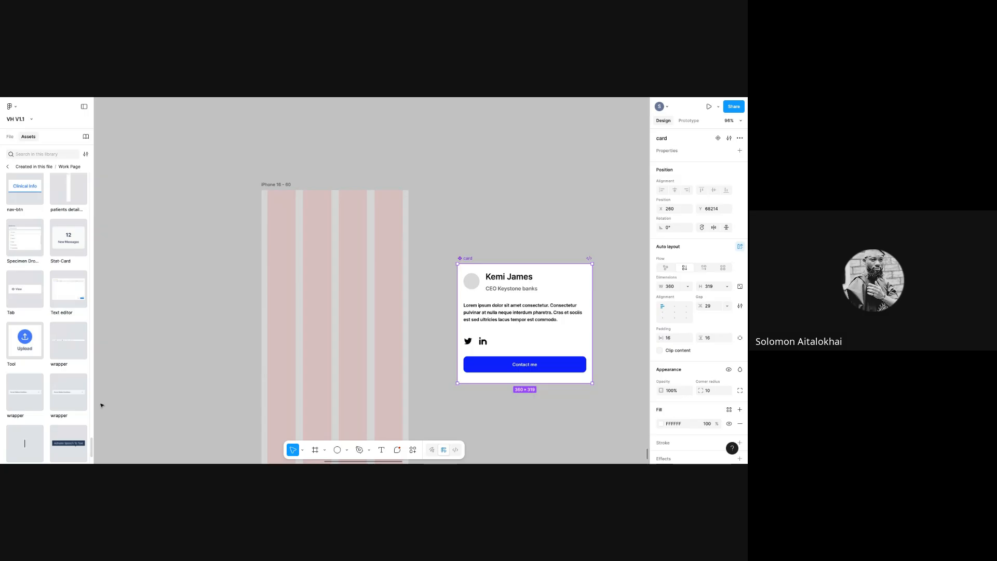
scroll(90, 311, up, 10)
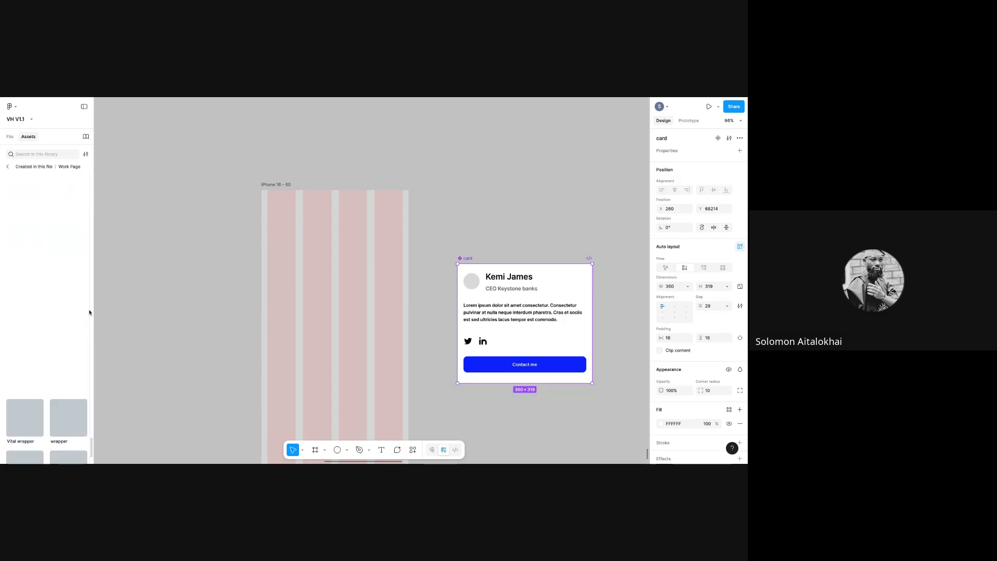
scroll(85, 259, up, 10)
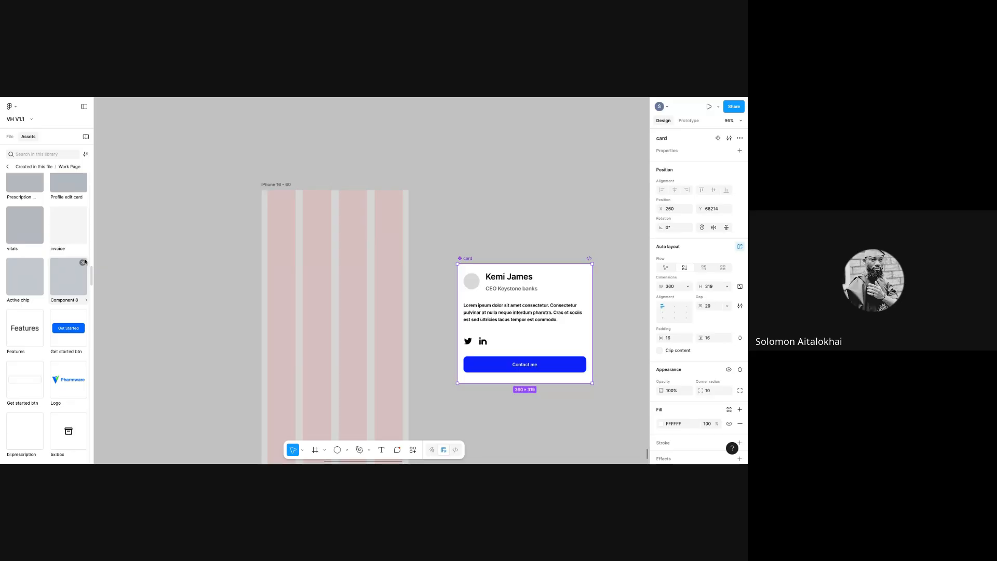
scroll(82, 238, up, 10)
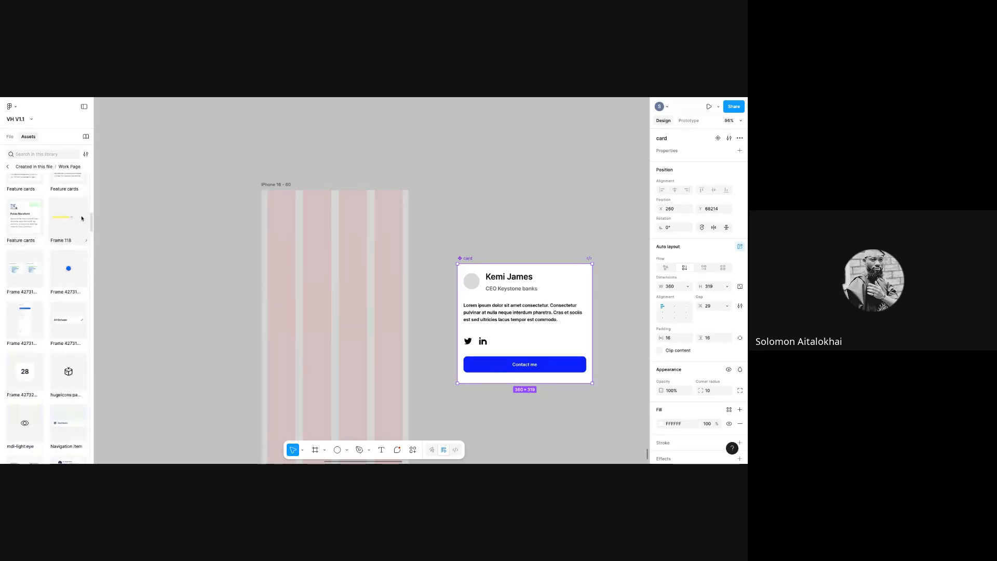
scroll(80, 197, down, 2)
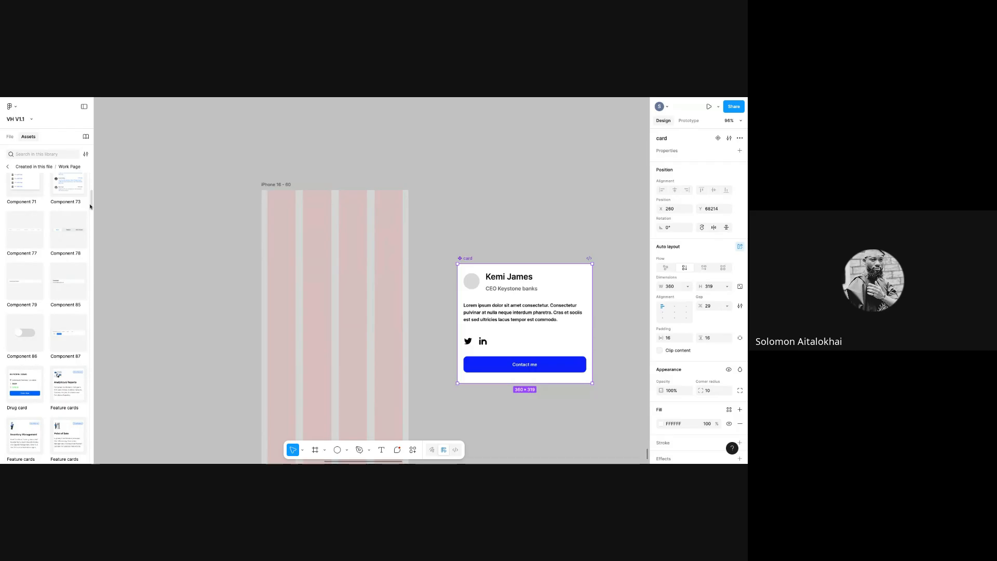
scroll(91, 199, up, 1)
mouse_move(91, 199)
mouse_down()
mouse_move(98, 178)
mouse_move(98, 199)
mouse_up()
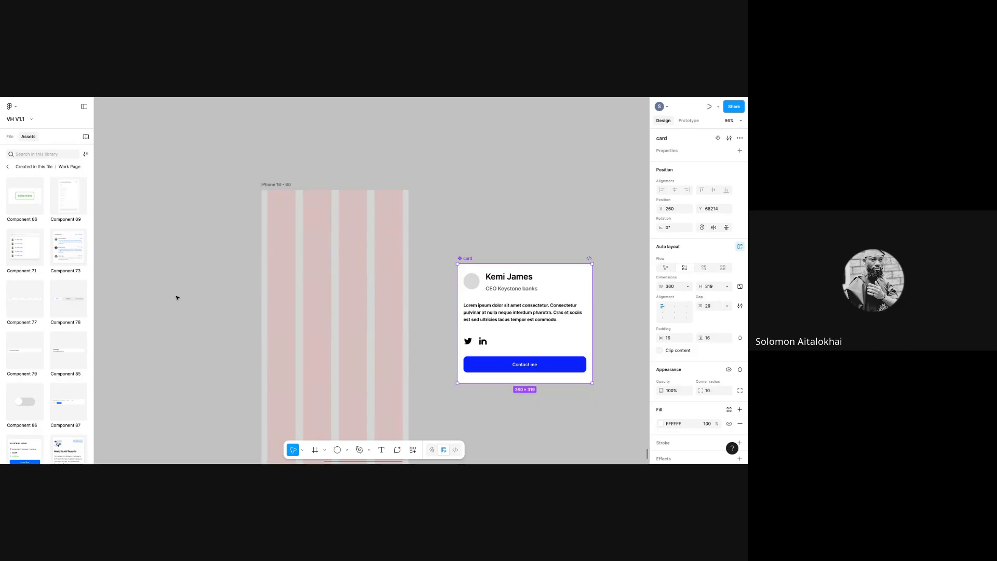
drag(93, 203, 97, 272)
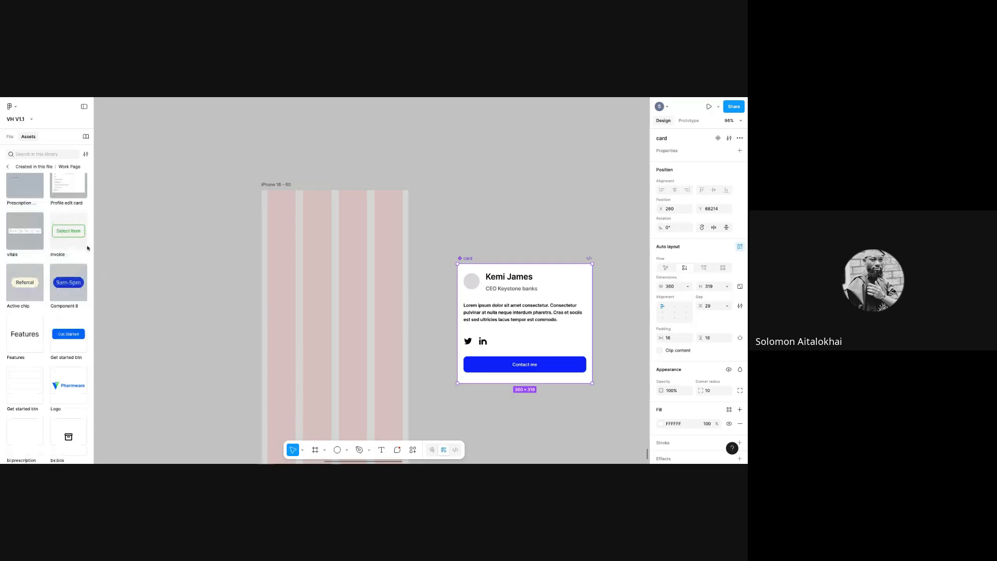
- Search assets for the card, insert an instance, and drag it into the iPhone 16 - 60 frame
click(30, 152)
text(card)
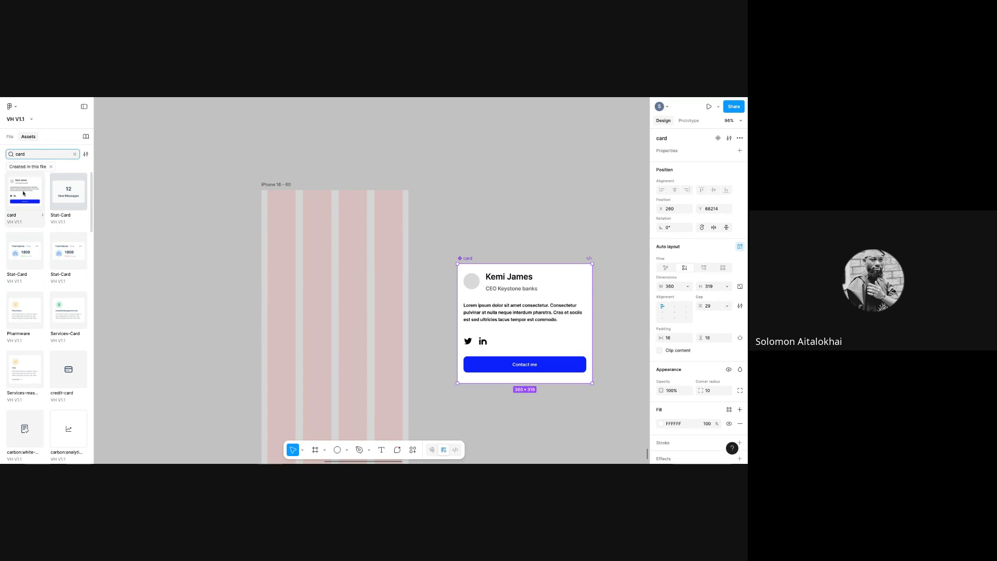
click(20, 213)
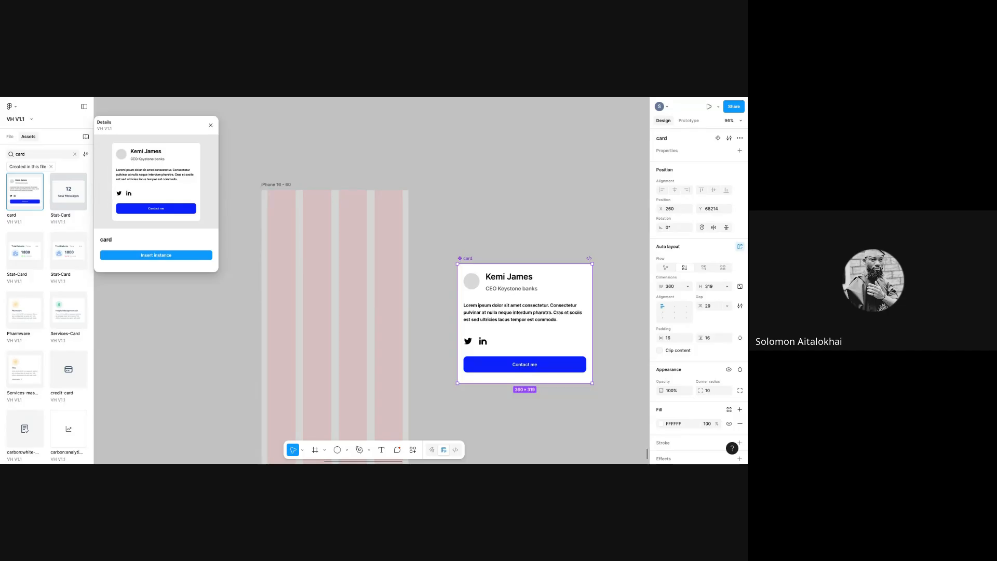
click(156, 255)
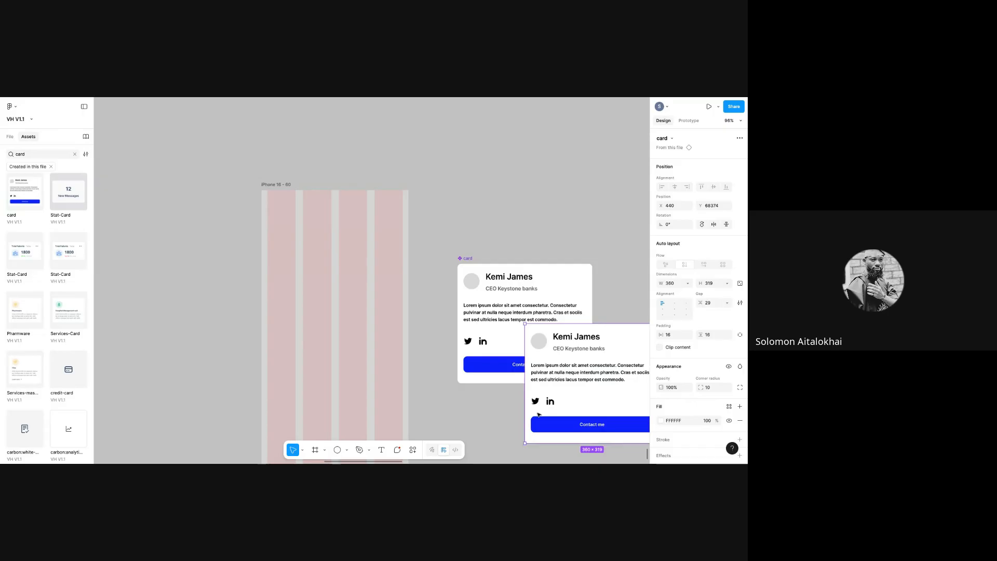
drag(544, 407, 286, 367)
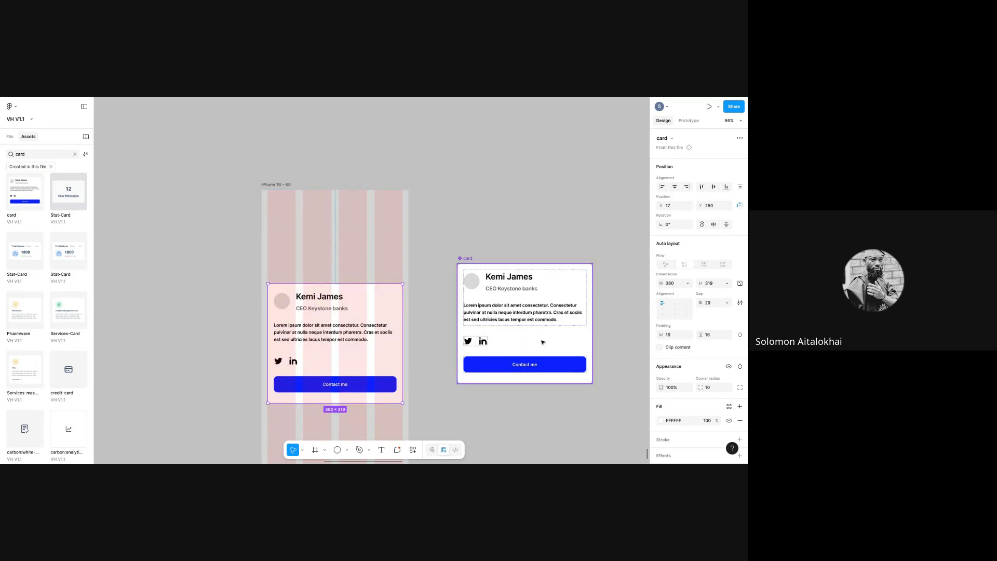
drag(472, 258, 480, 204)
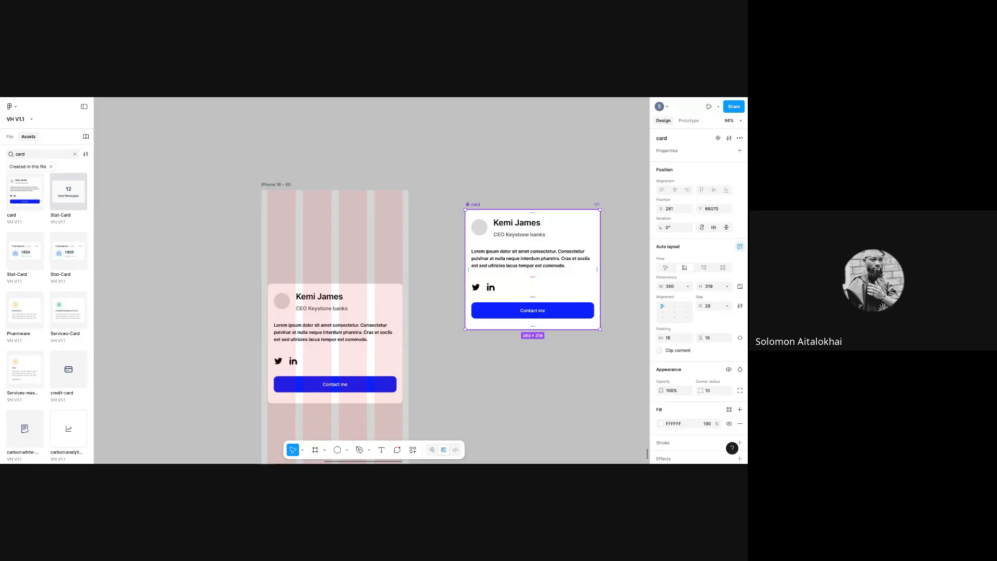
- Select the Contact me button on the main card component
click(519, 314)
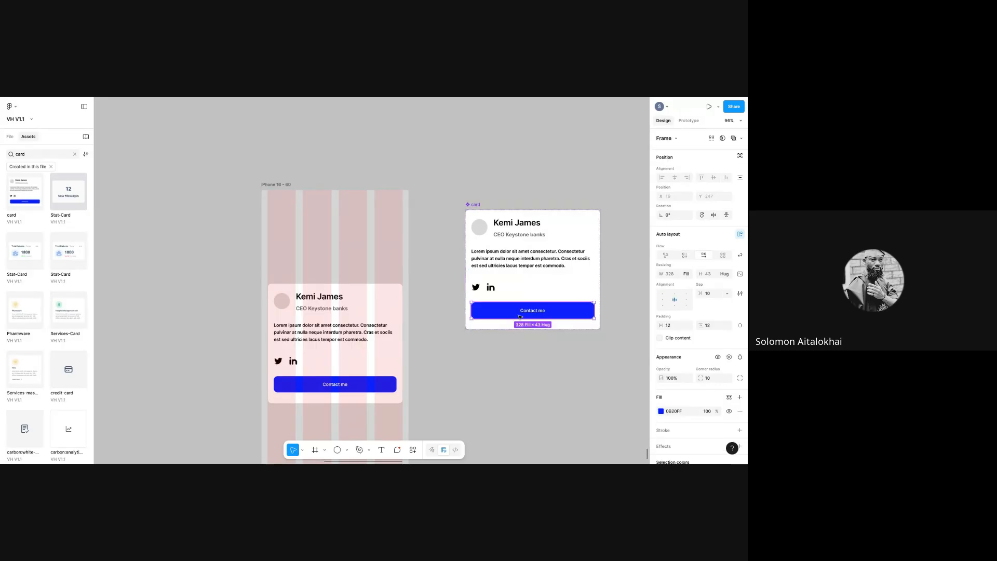
- Change the main card's Contact me button fill to red FF0000
click(661, 410)
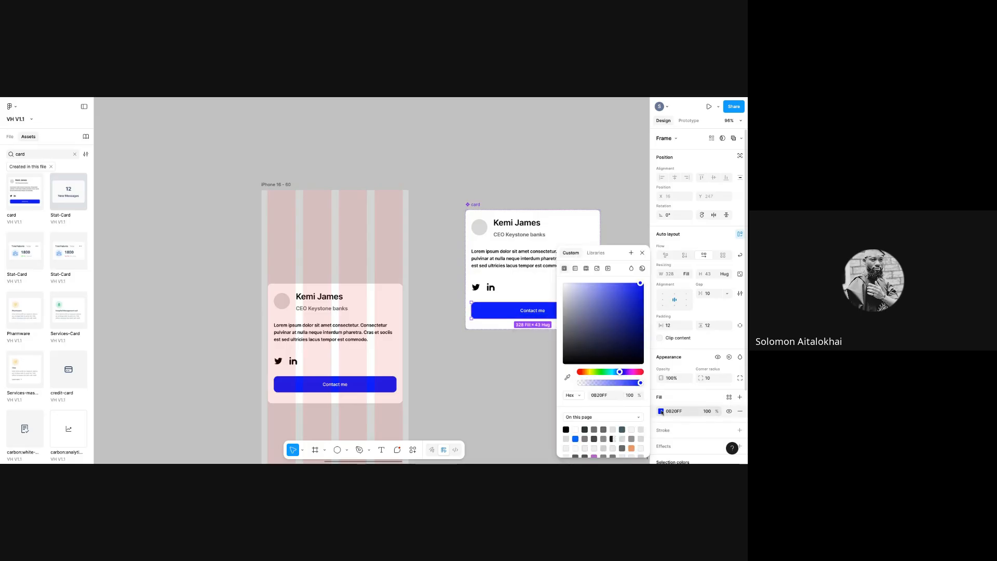
click(579, 372)
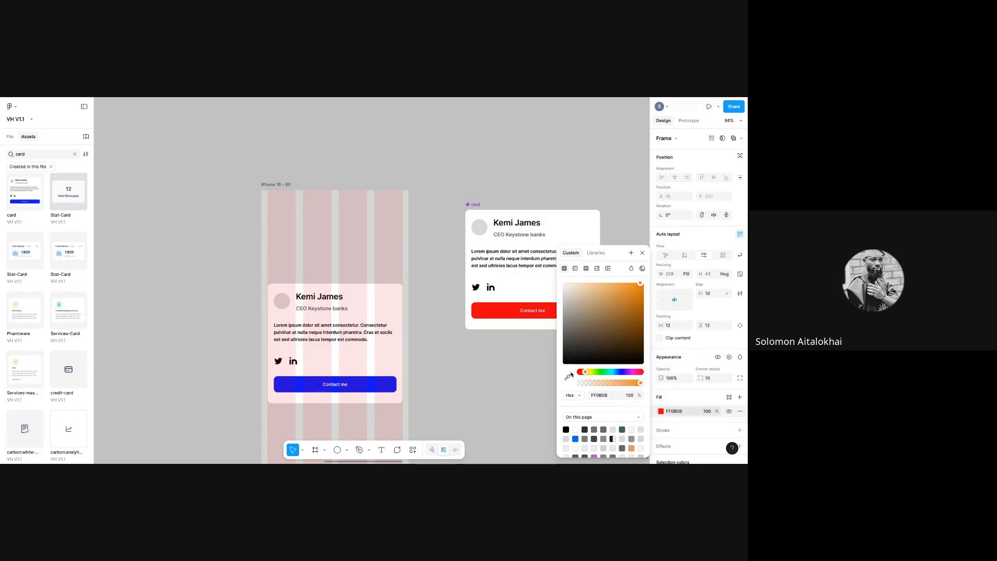
mouse_move(640, 284)
mouse_down()
mouse_move(643, 304)
mouse_move(643, 283)
mouse_up()
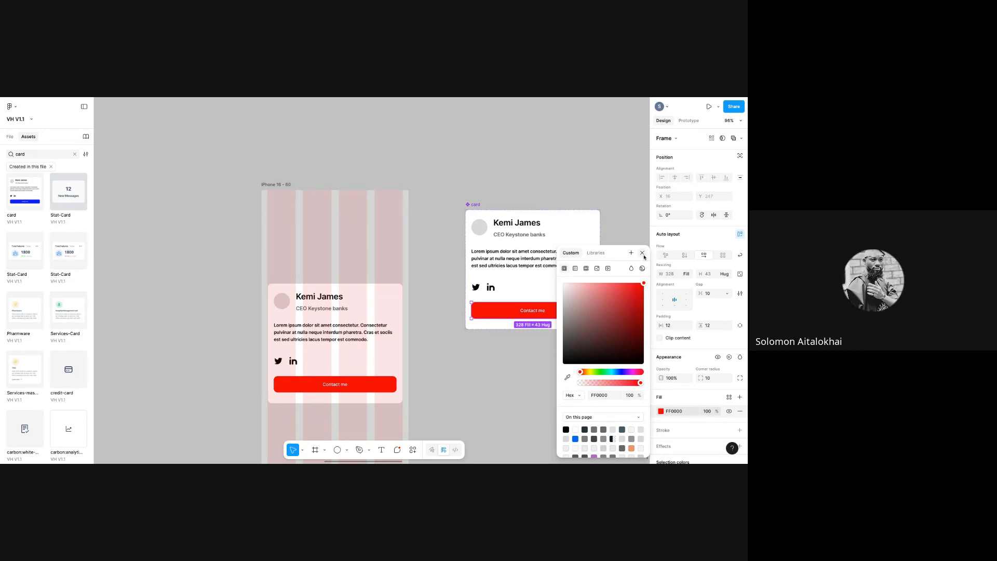
key(Escape)
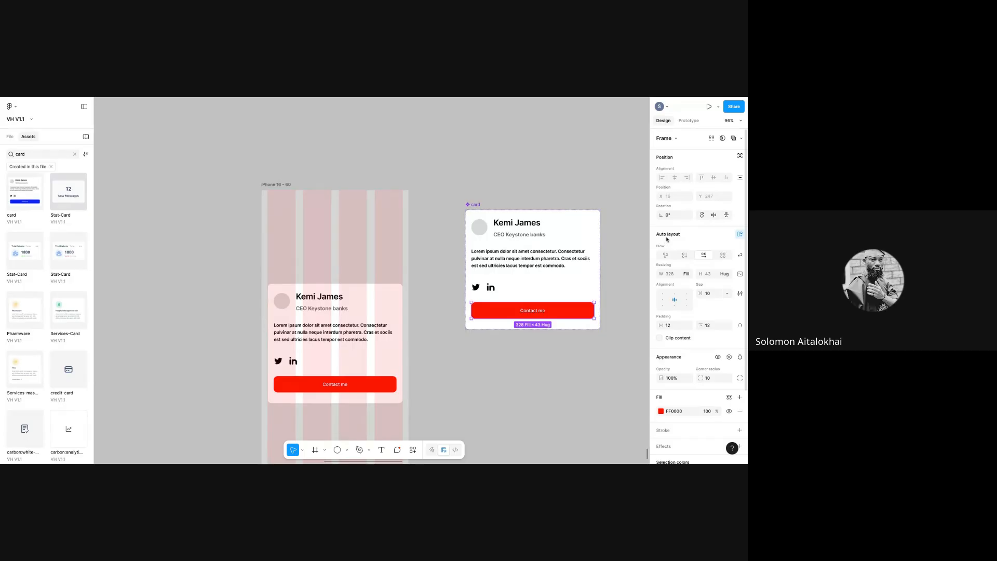
click(382, 450)
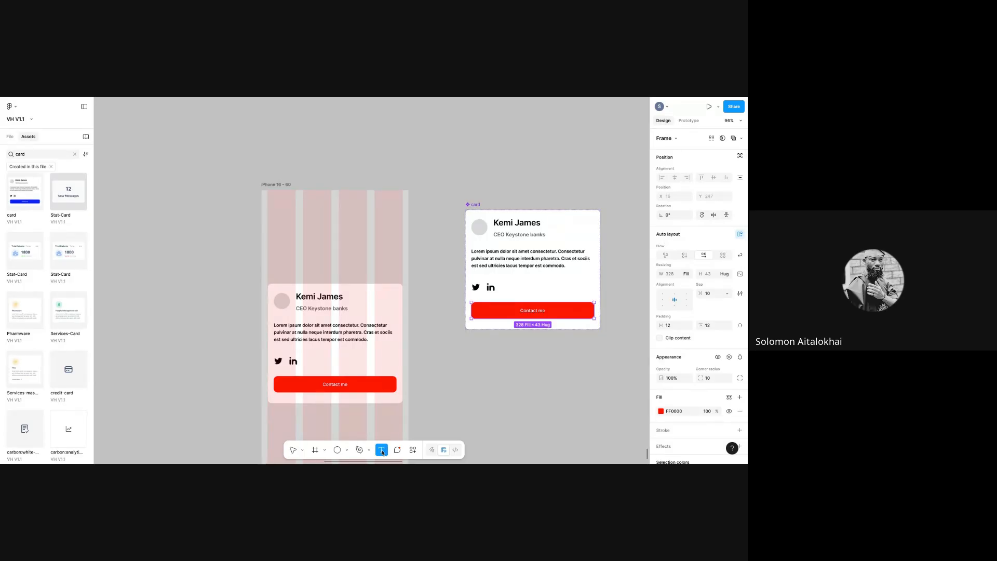
- Add a 'text' label below the card and wrap it in a 10-padding auto layout frame
click(501, 379)
text(twetx)
key(Escape)
key(BackSpace)
key(BackSpace)
key(BackSpace)
key(BackSpace)
text(ext)
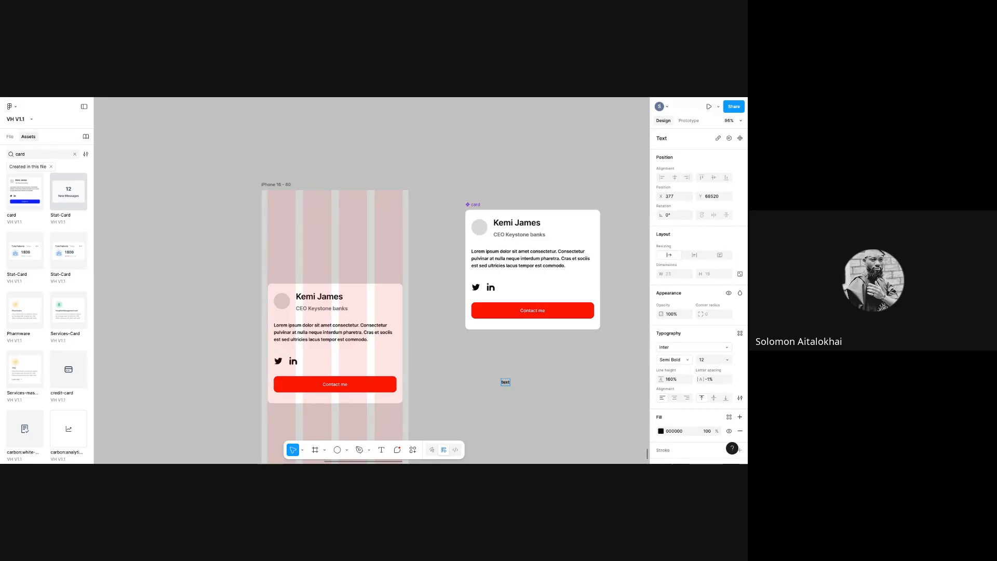
key(Escape)
right_click(505, 385)
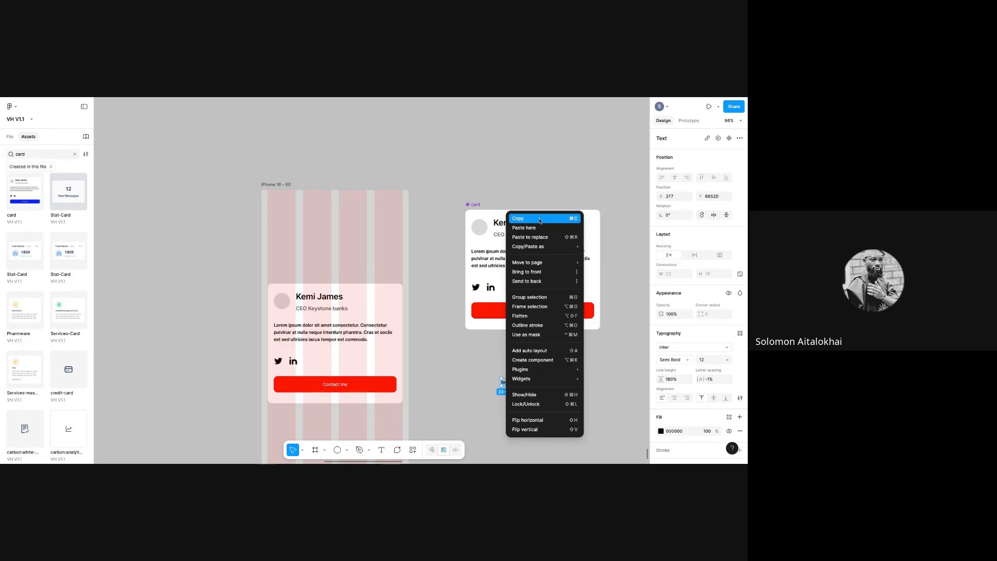
click(544, 352)
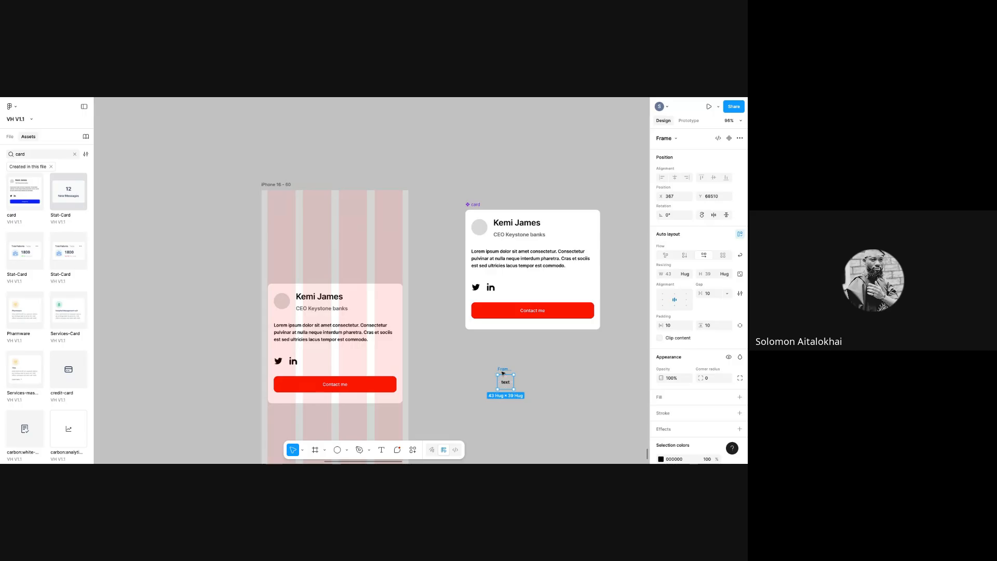
- Delete the leftover 'text' frame sitting beside the card
key(Delete)
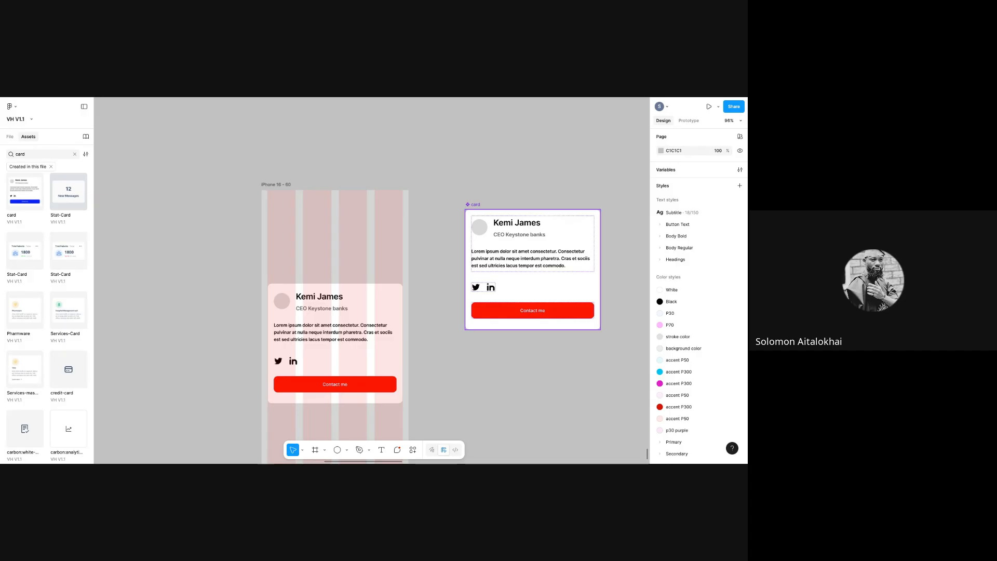
- Replace the card component's name text layer with a new full name
double_click(523, 312)
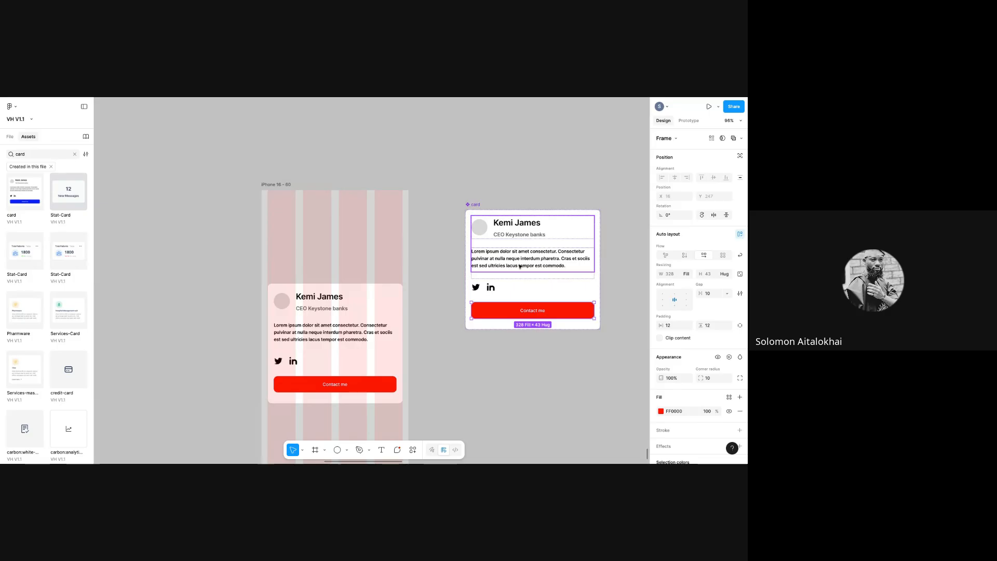
click(531, 224)
double_click(531, 224)
double_click(531, 223)
double_click(529, 223)
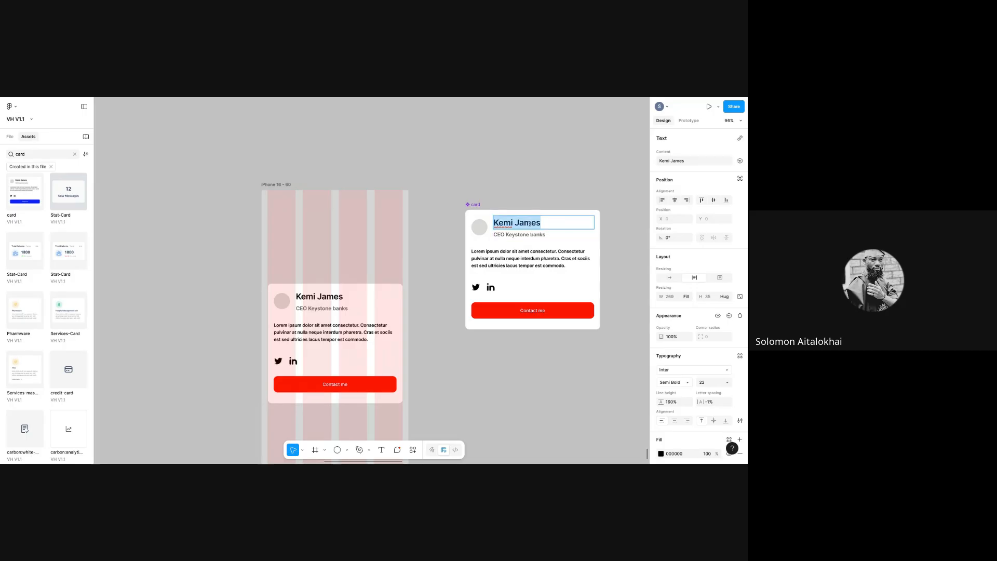
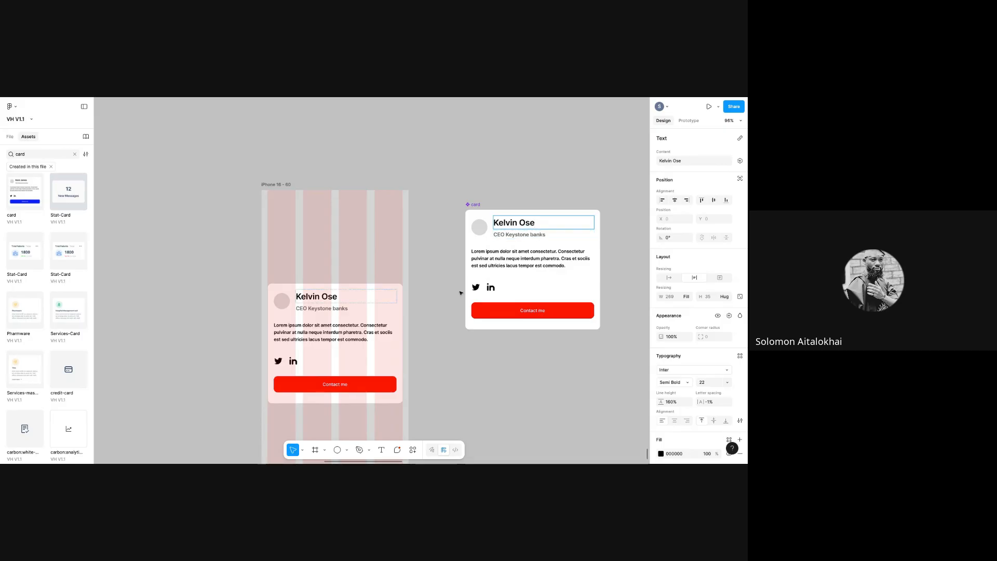
click(481, 230)
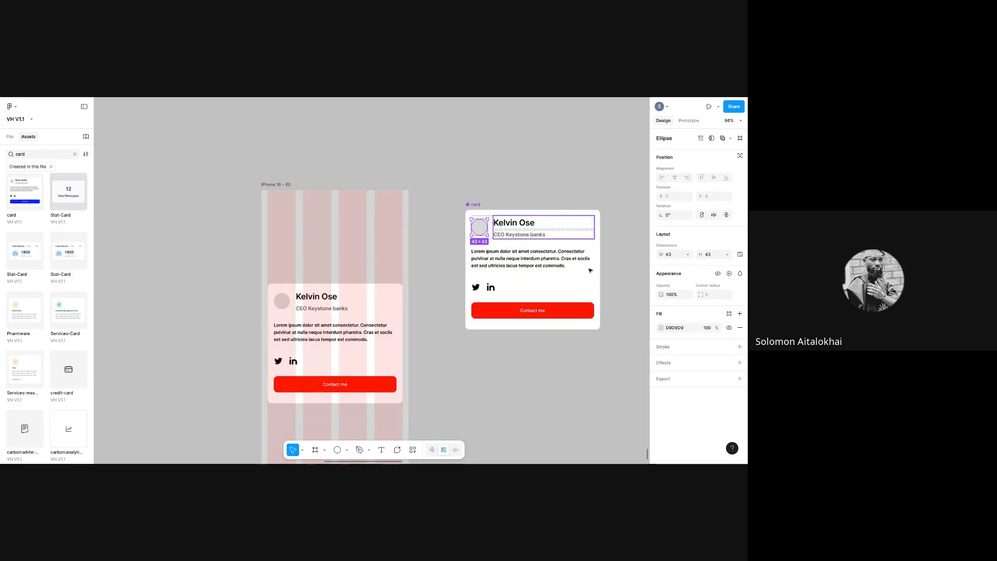
- Stretch the iPhone 16 - 60 frame down to 1355 px tall
click(489, 434)
scroll(483, 426, down, 4)
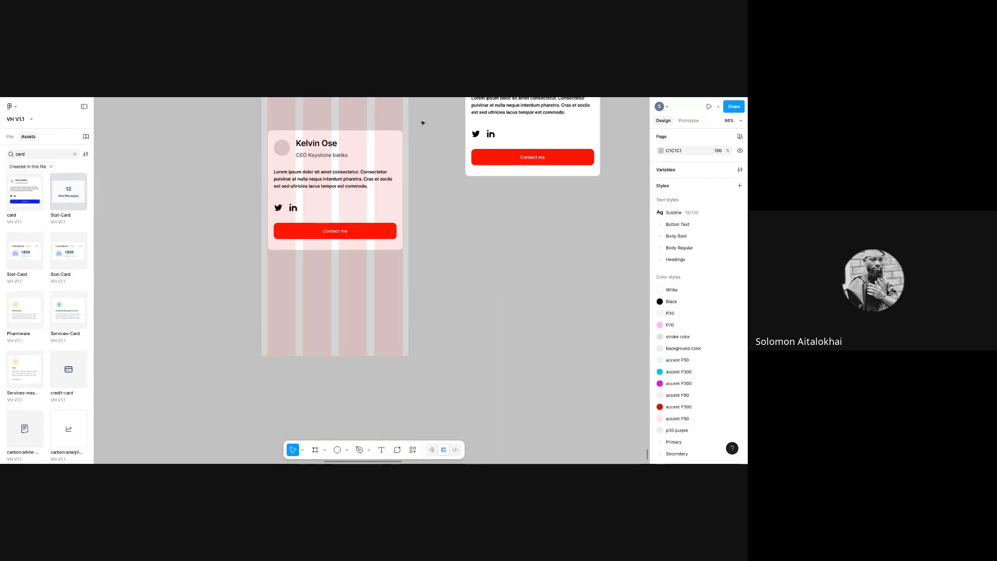
scroll(425, 105, up, 3)
click(290, 461)
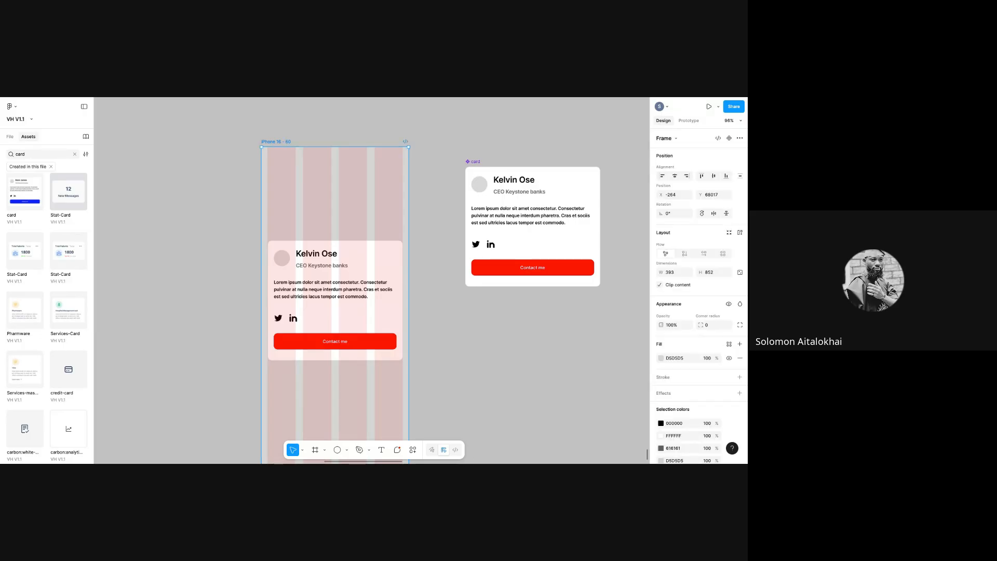
key(Escape)
scroll(372, 280, down, 3)
key(ctrl+minus)
key(ctrl+minus)
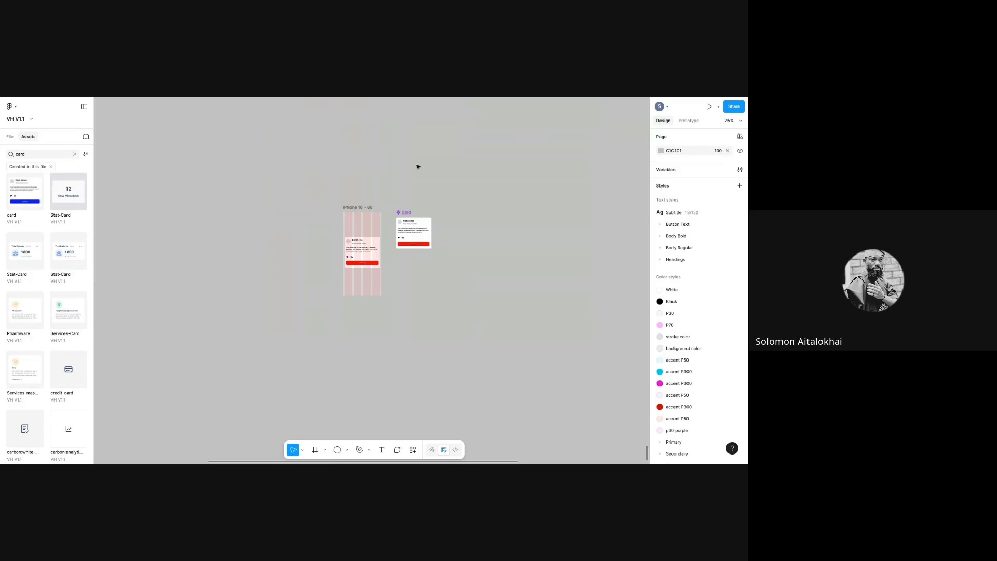
click(358, 288)
drag(362, 299, 362, 353)
- Alt-drag a duplicate of the card below the original inside the iPhone frame
key(ctrl+plus)
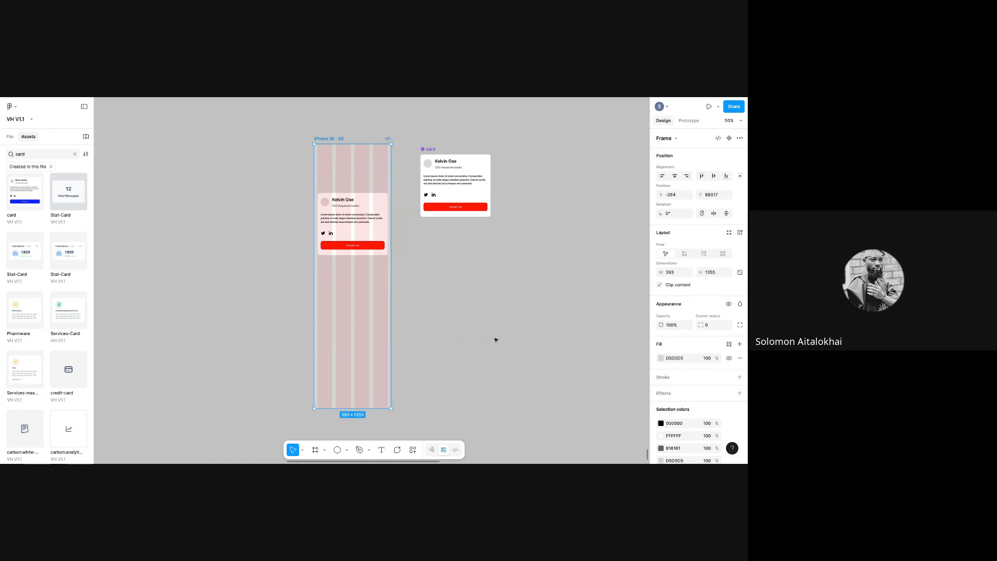
key(ctrl+plus)
click(348, 194)
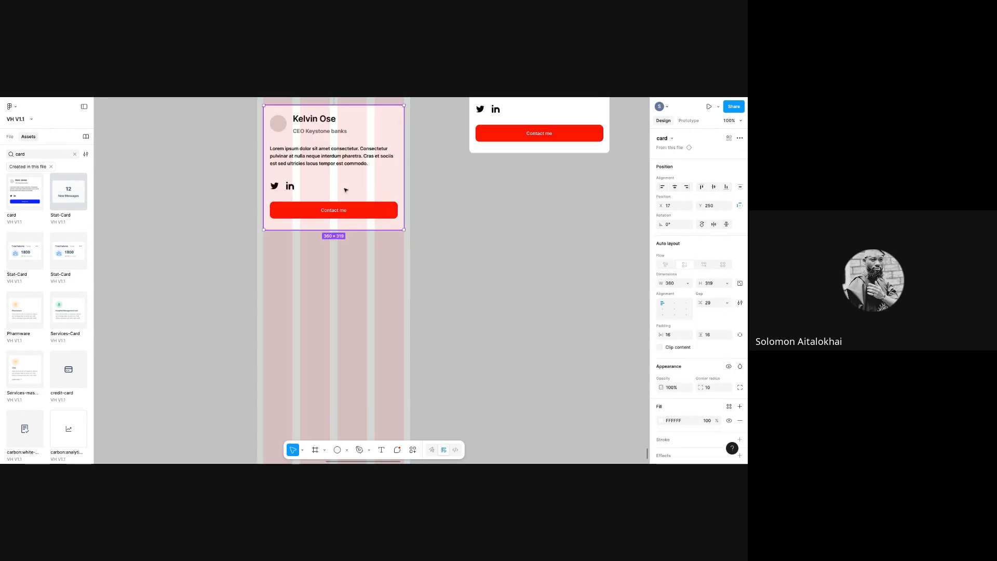
drag(346, 190, 379, 320)
click(624, 106)
scroll(332, 234, up, 4)
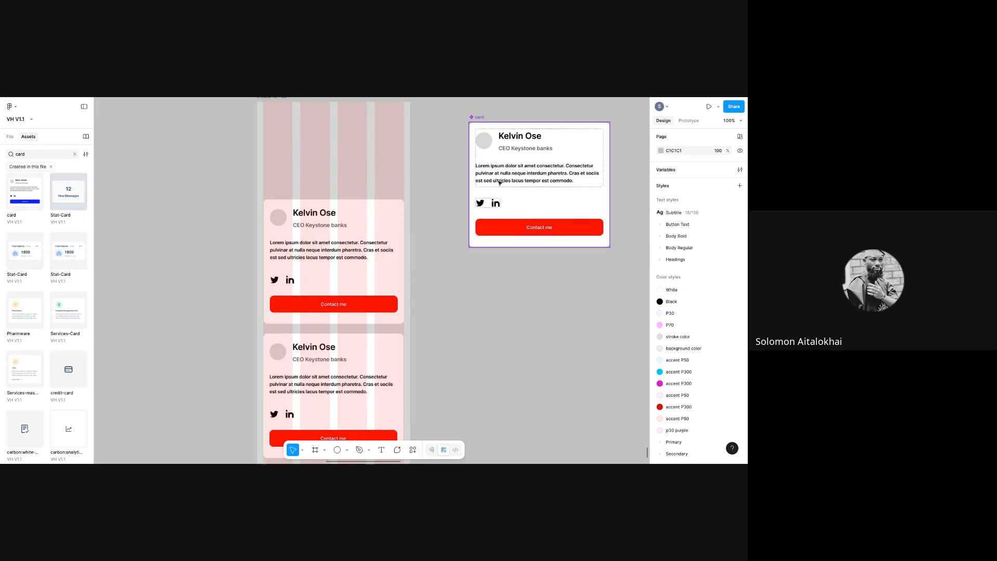
- Change the card component's name text to 'bright man'
click(527, 138)
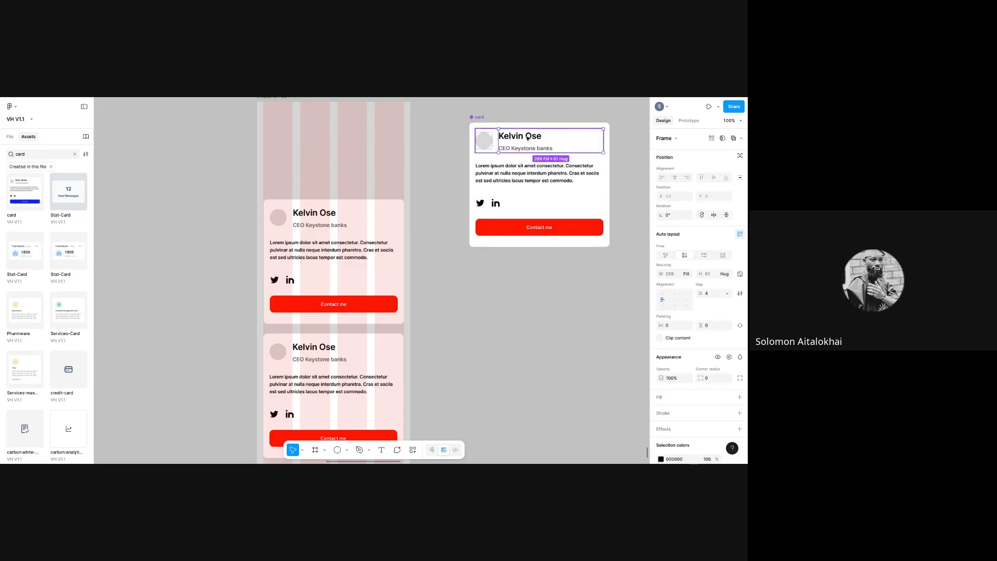
click(527, 138)
double_click(527, 137)
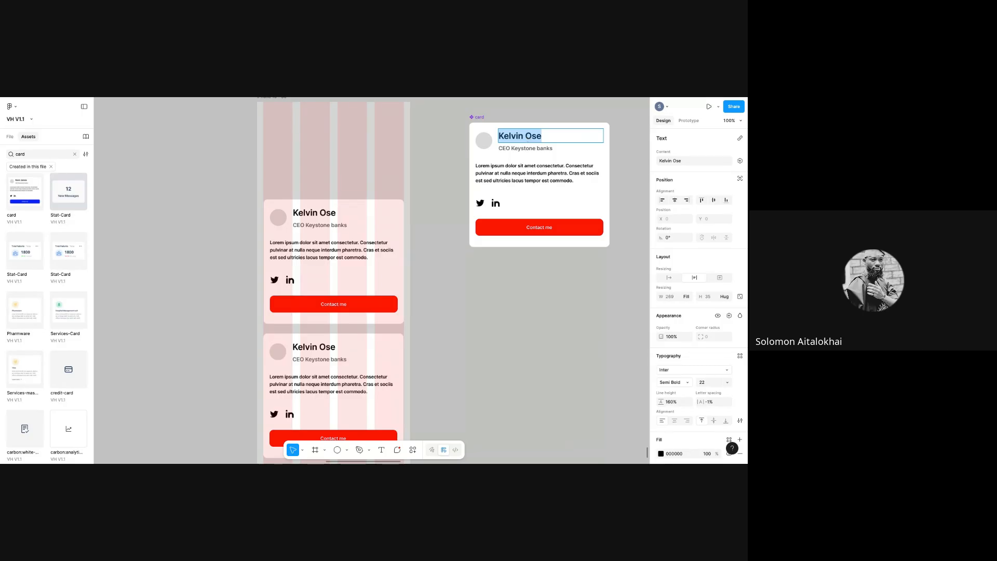
text(bright)
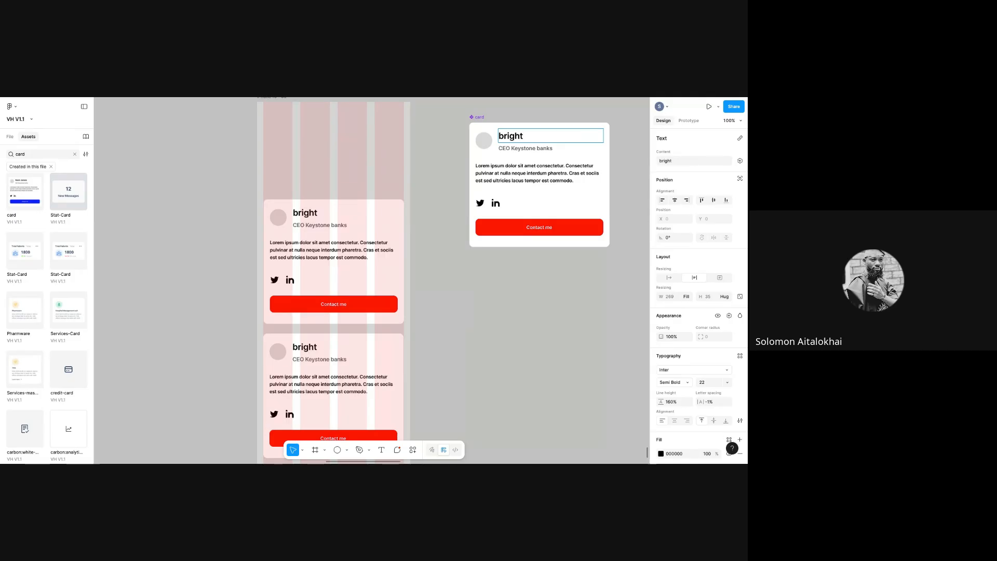
text( man)
key(Escape)
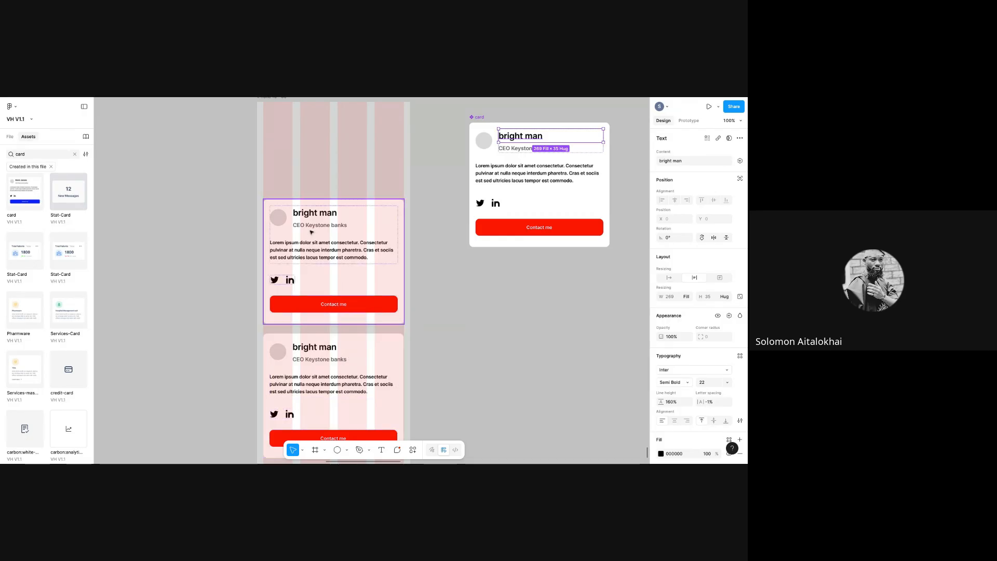
- Override the lower card instance's name text with a different person's name, fixing its capitalisation
click(315, 347)
click(315, 347)
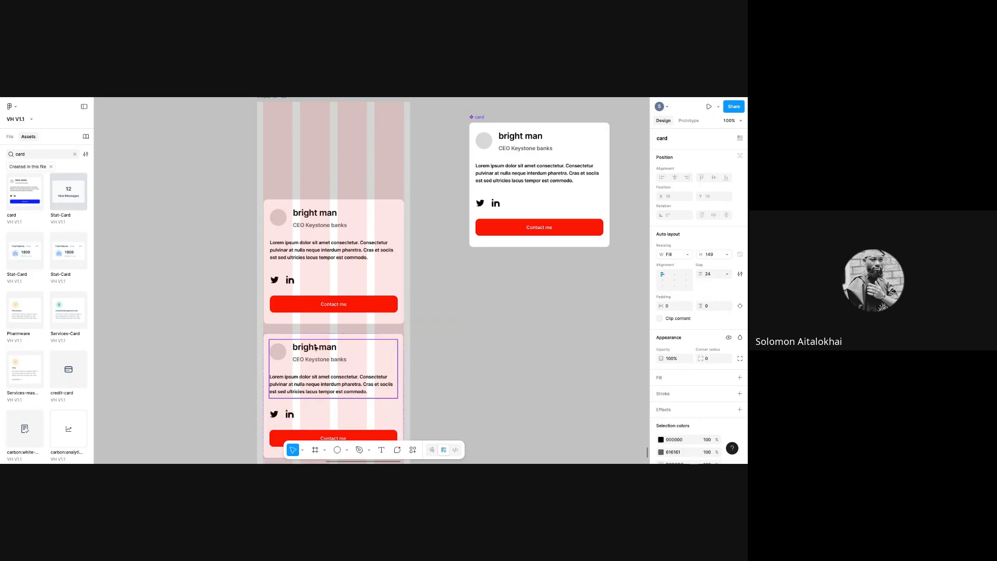
click(316, 347)
double_click(316, 348)
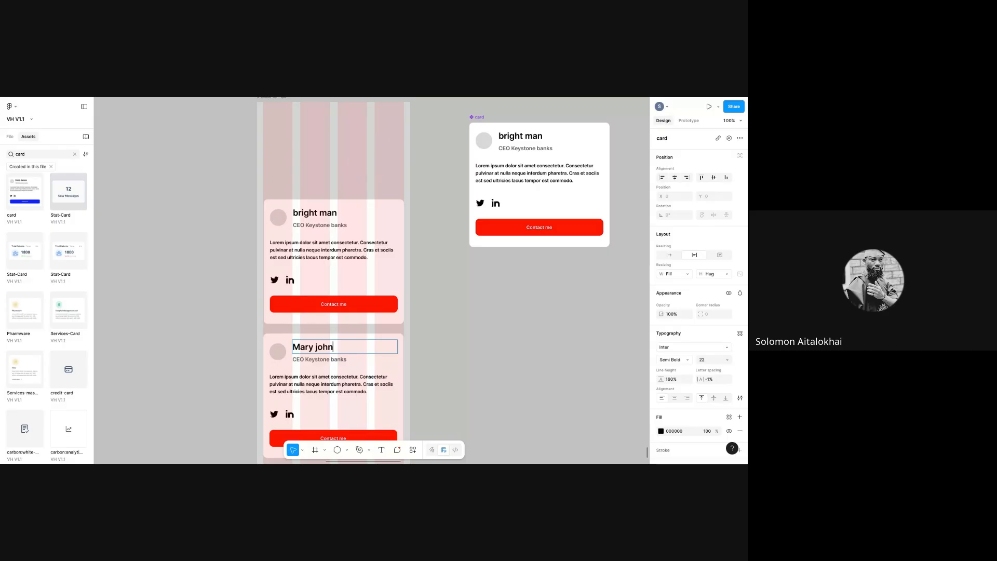
key(Escape)
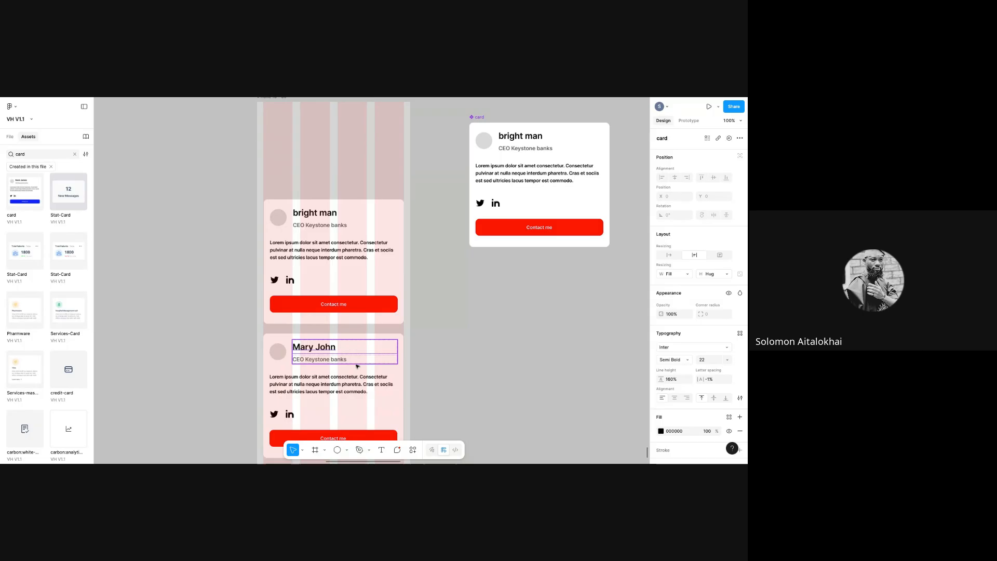
key(Escape)
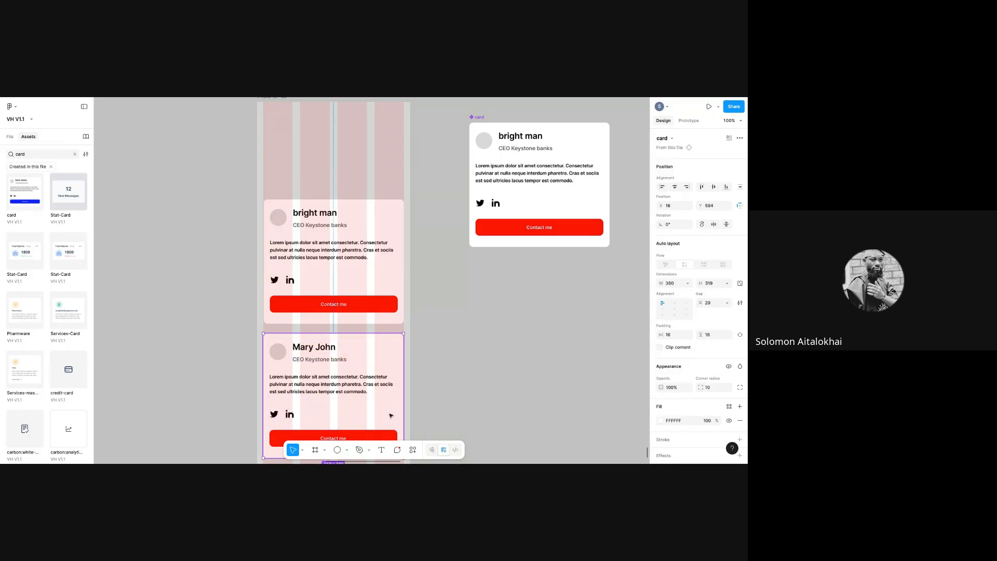
click(414, 351)
scroll(414, 351, down, 3)
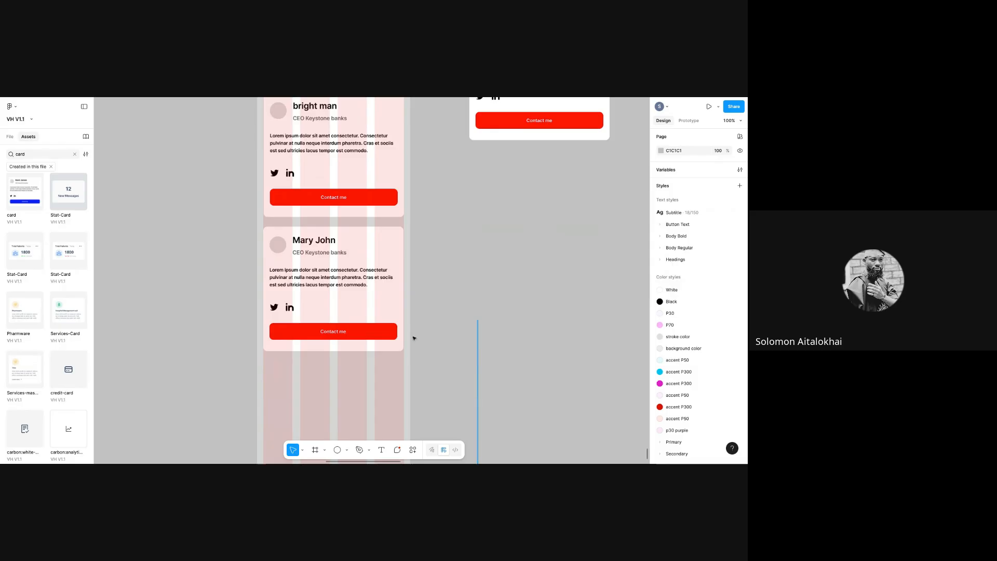
- Detach the lower, renamed card instance from the card component
scroll(445, 175, up, 2)
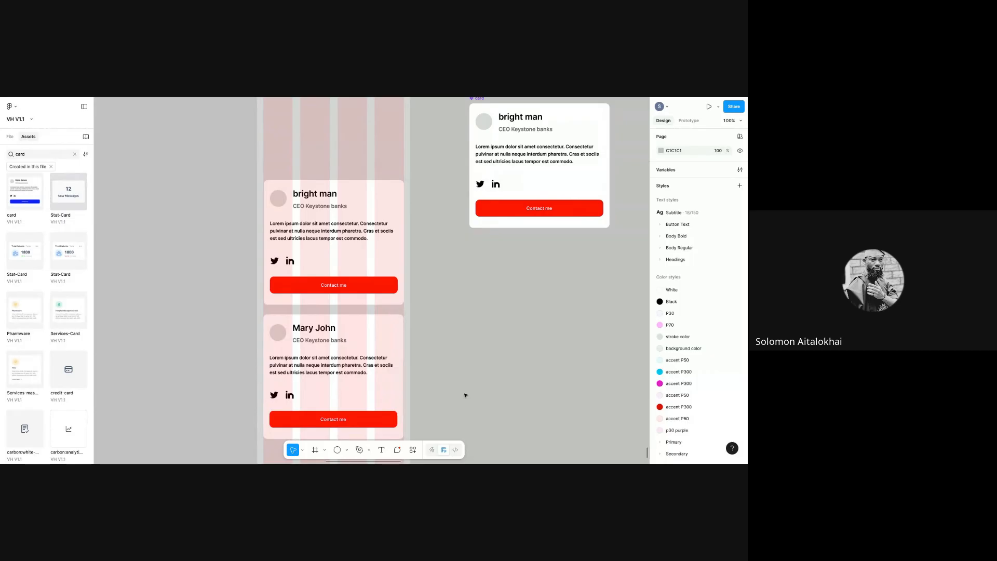
click(271, 349)
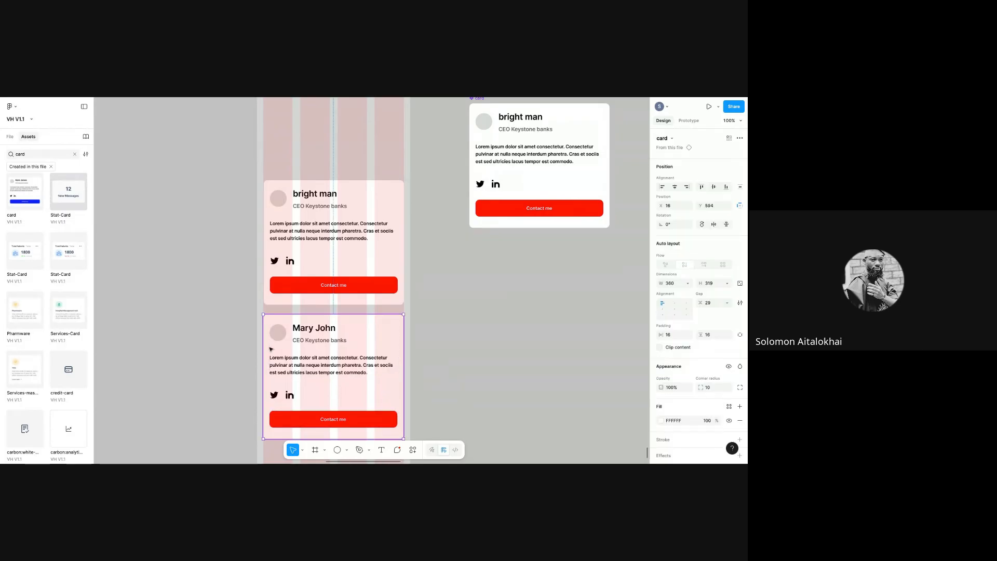
click(520, 151)
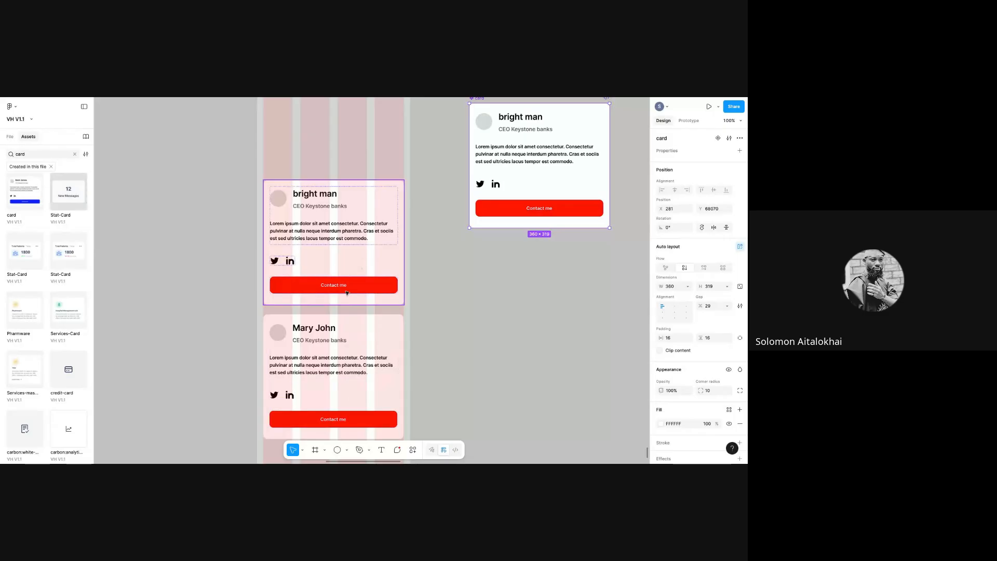
click(355, 351)
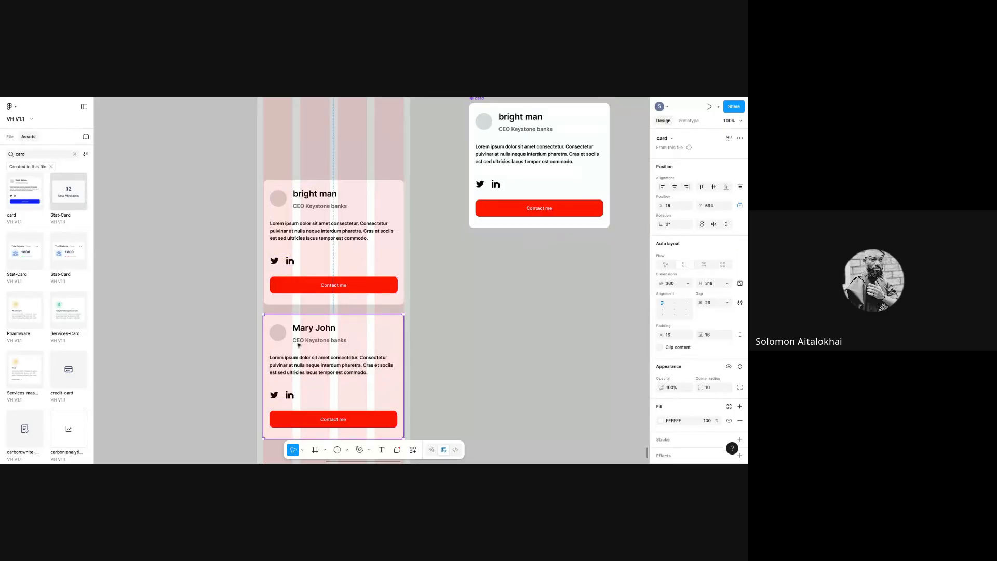
click(489, 106)
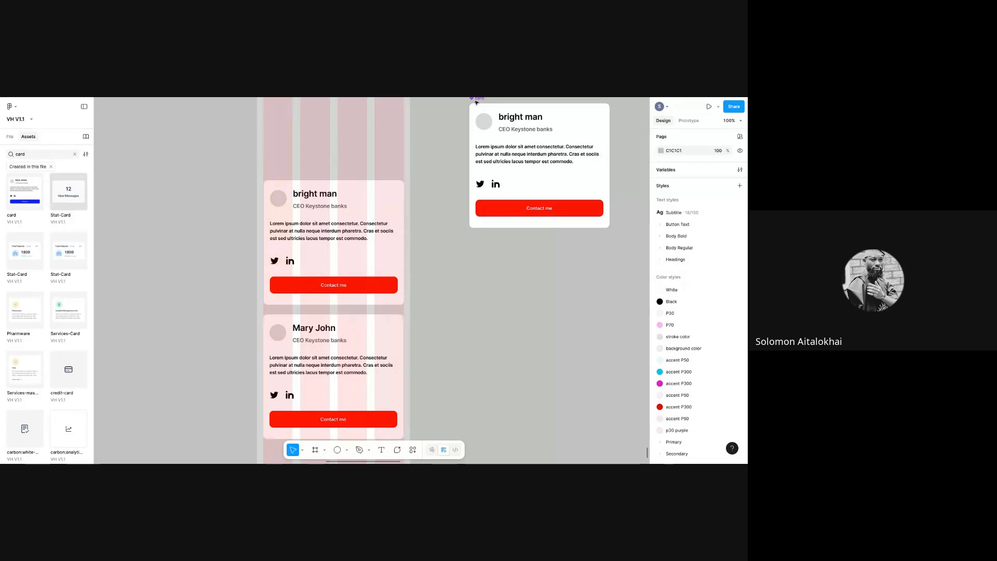
click(356, 373)
right_click(356, 373)
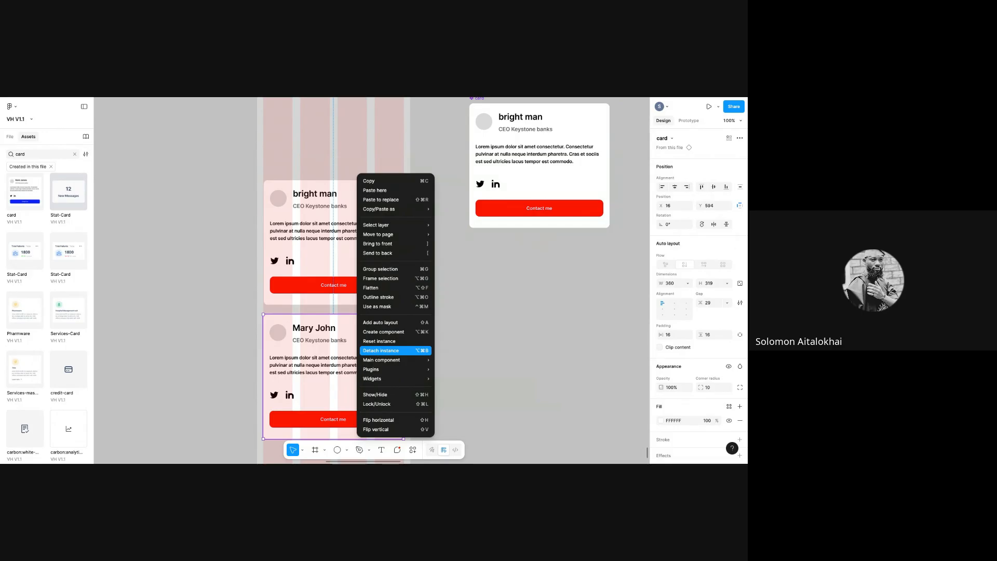
mouse_move(395, 360)
click(479, 358)
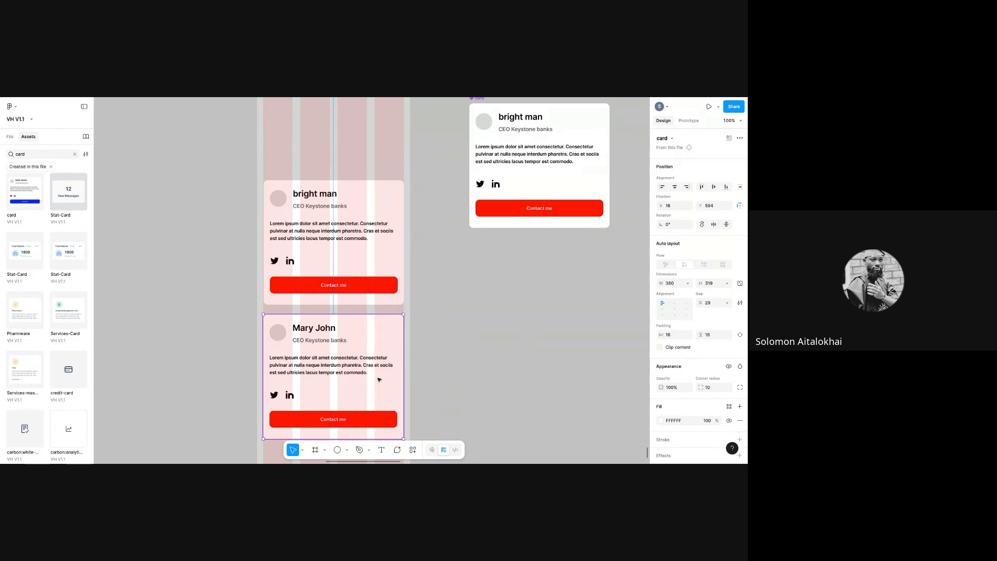
right_click(378, 379)
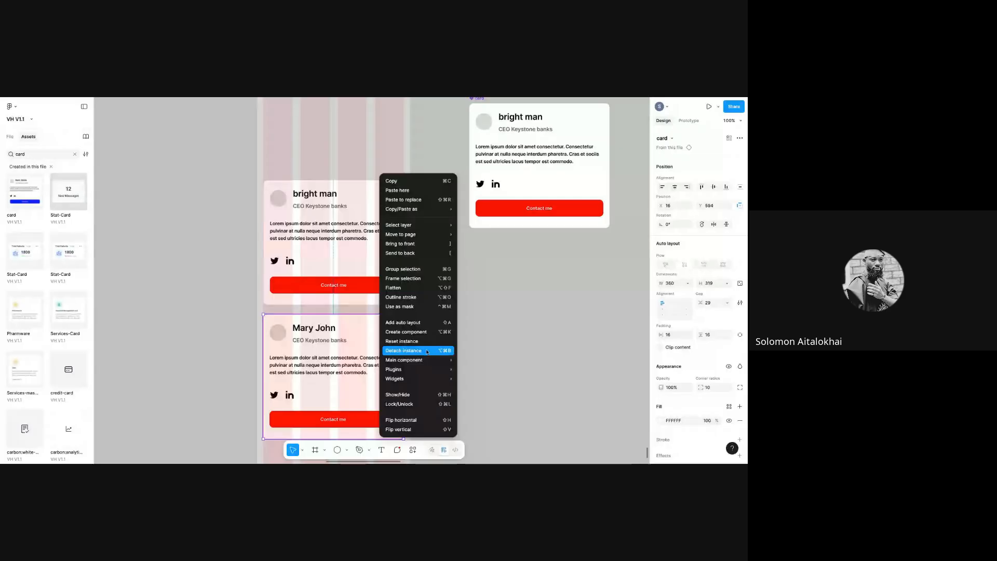
click(454, 352)
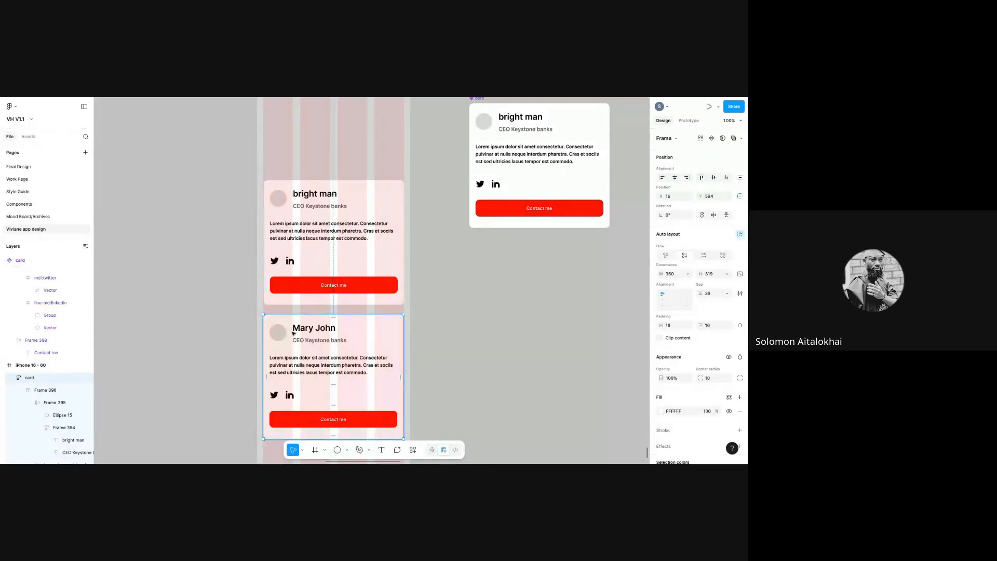
- Replace the card component's 'bright man' heading with a new name
click(298, 233)
click(301, 353)
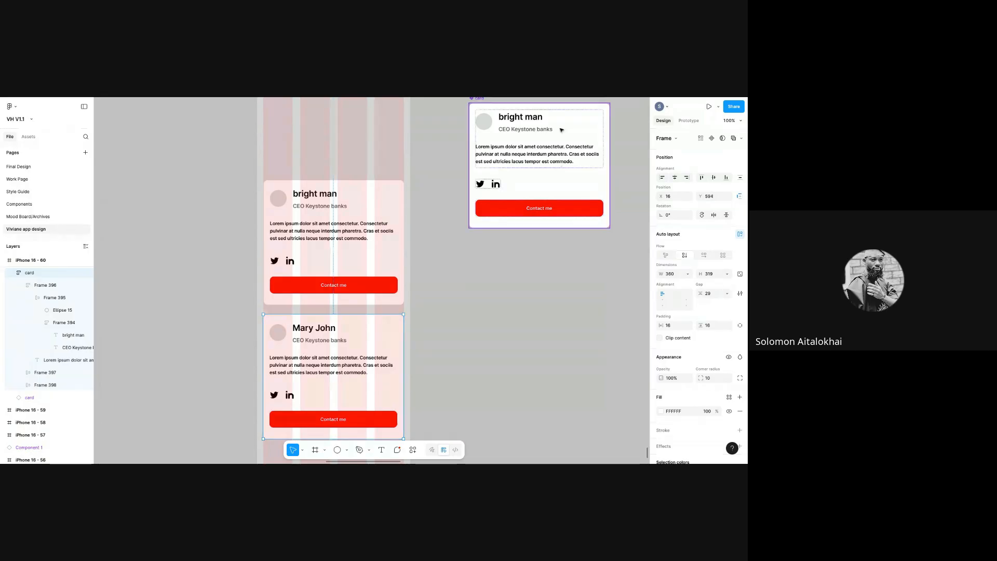
click(535, 119)
double_click(535, 119)
double_click(534, 119)
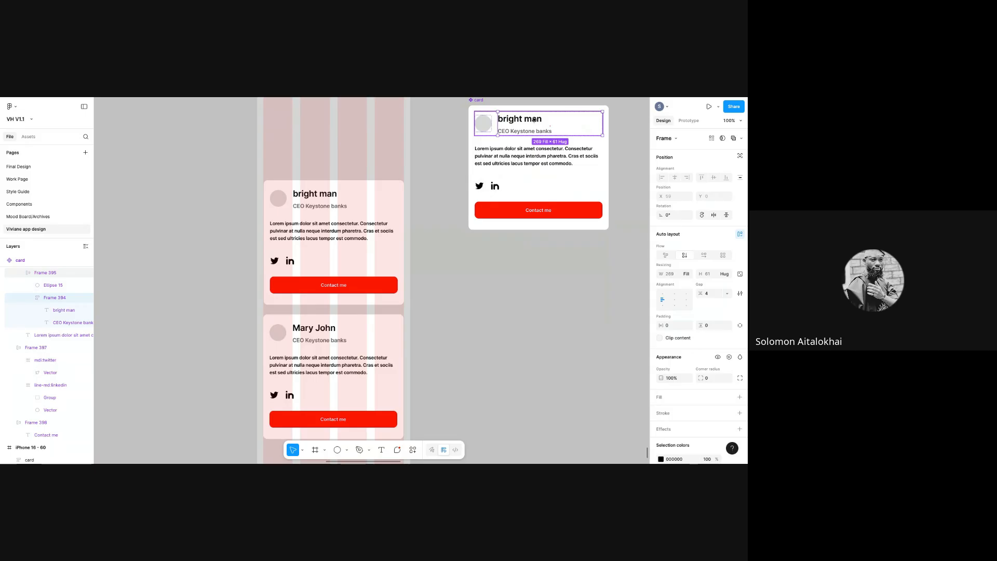
double_click(534, 119)
double_click(535, 119)
text(O)
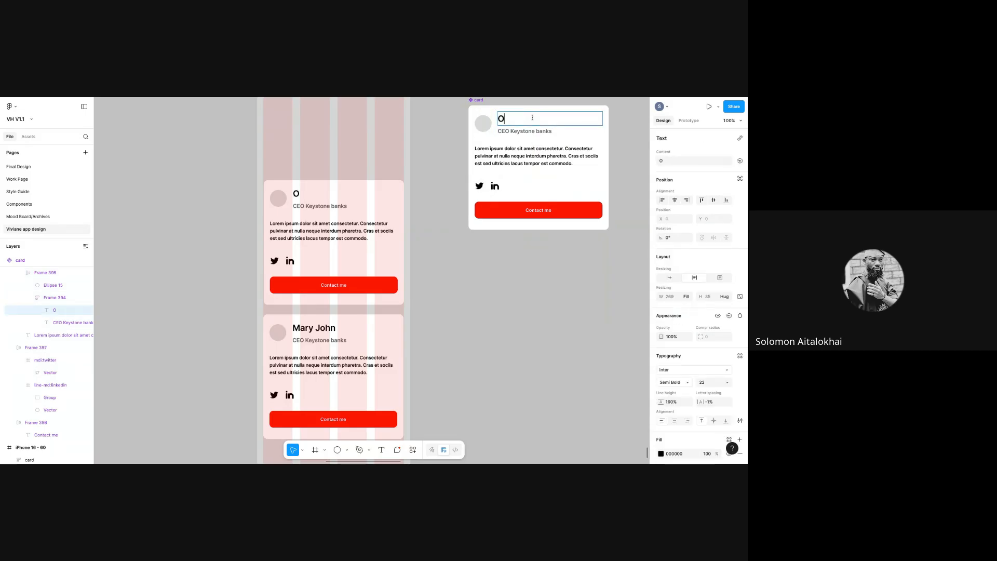
text(dogwu)
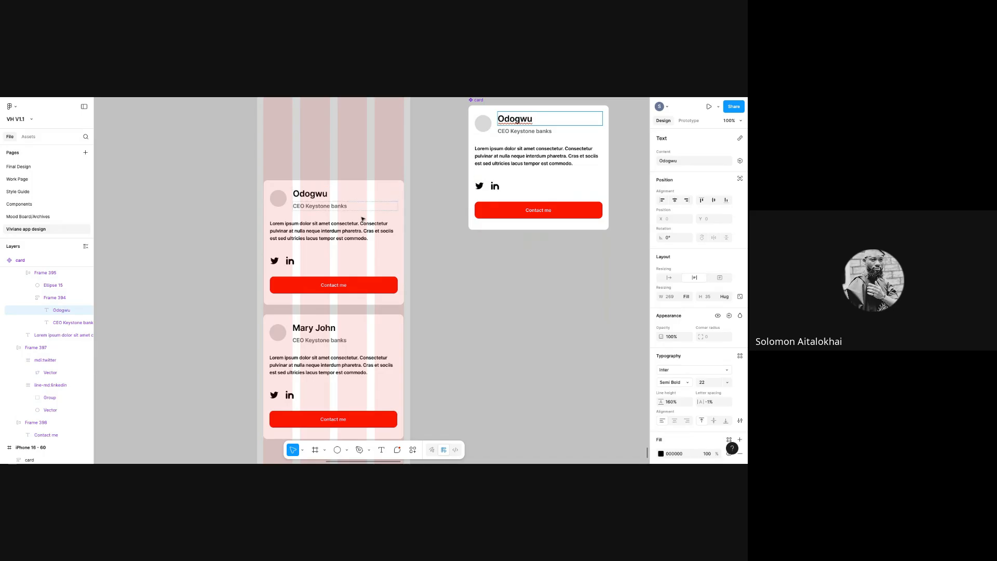
key(Escape)
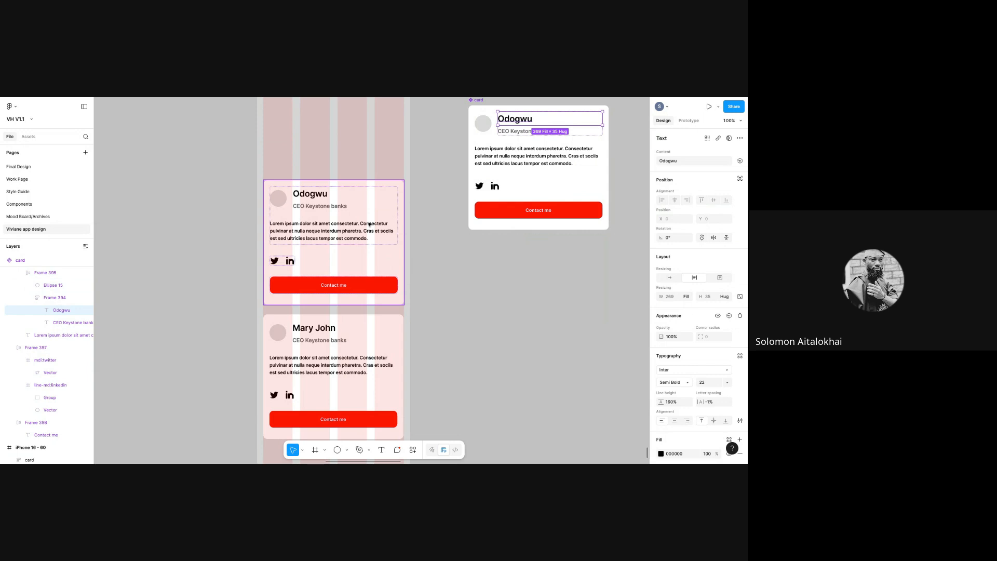
click(342, 407)
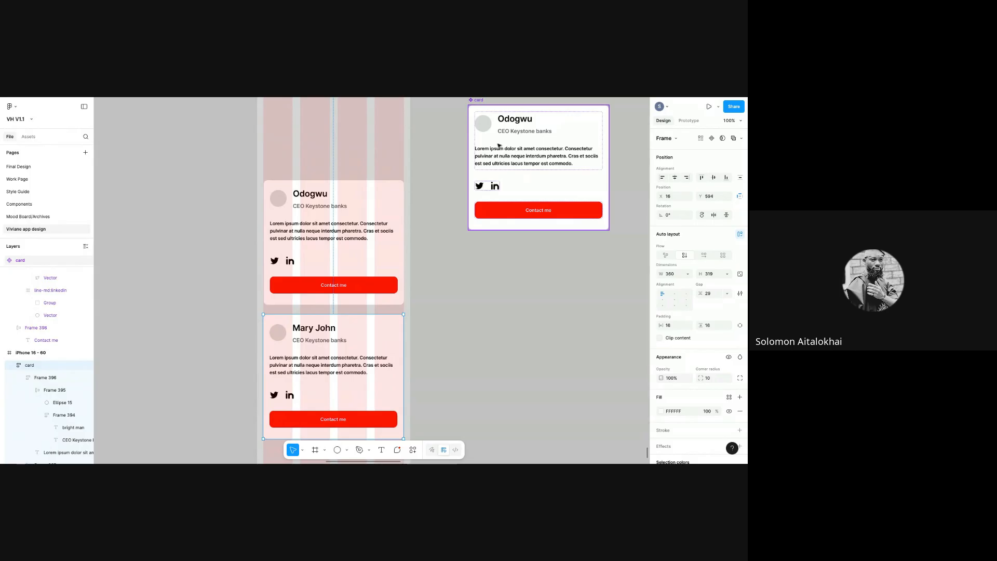
click(477, 108)
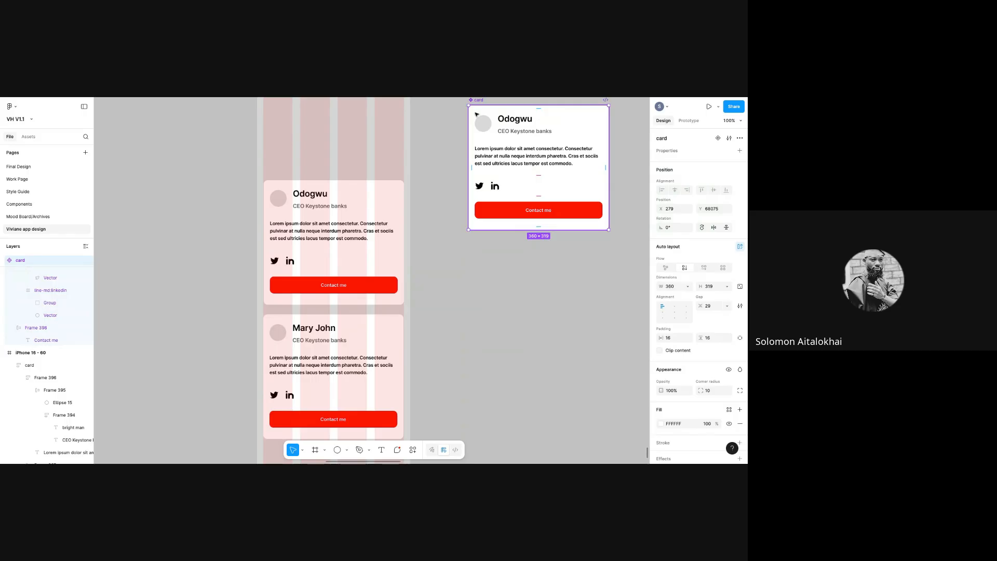
- Delete the detached lower card from the phone frame
drag(387, 360, 390, 360)
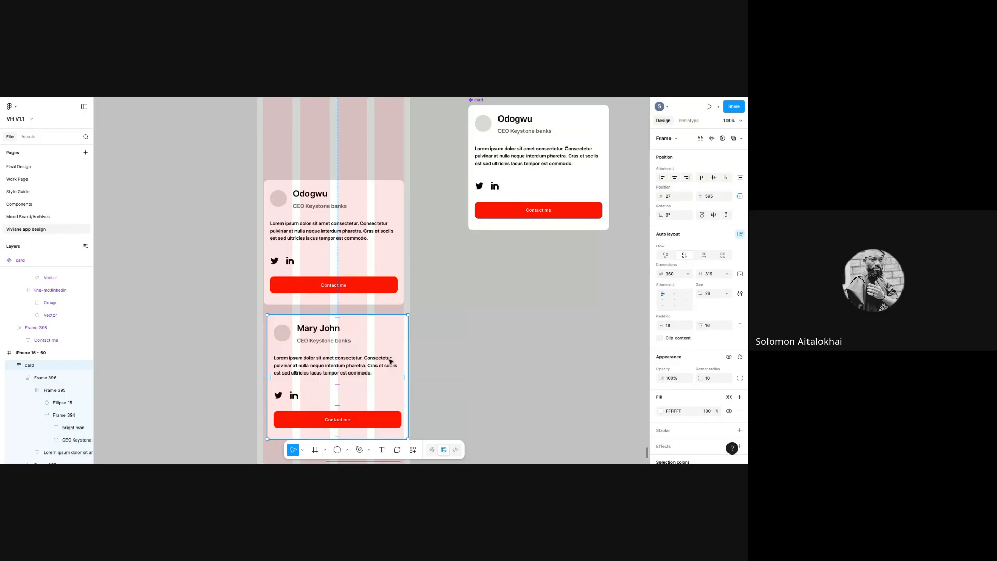
key(BackSpace)
scroll(445, 119, up, 3)
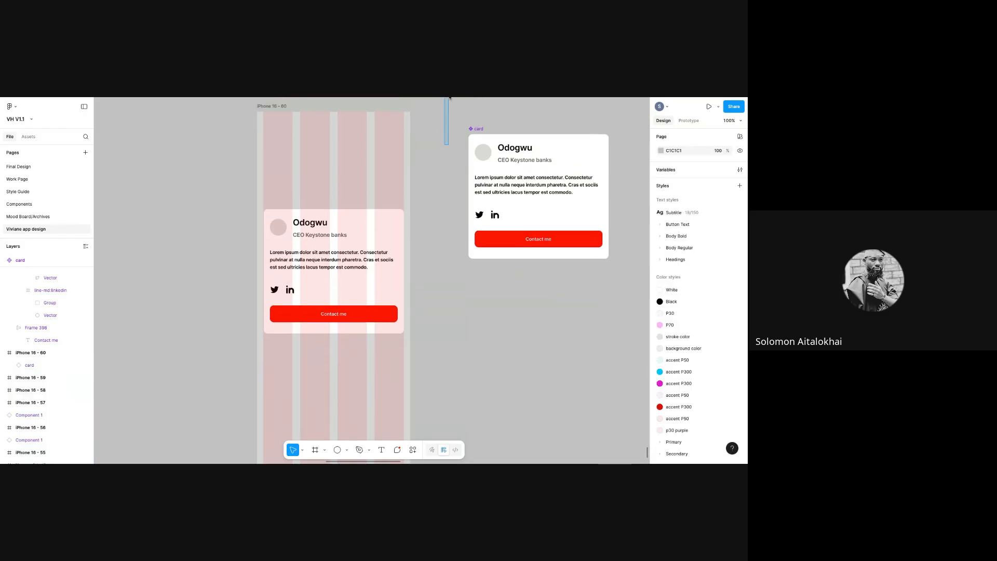
click(494, 240)
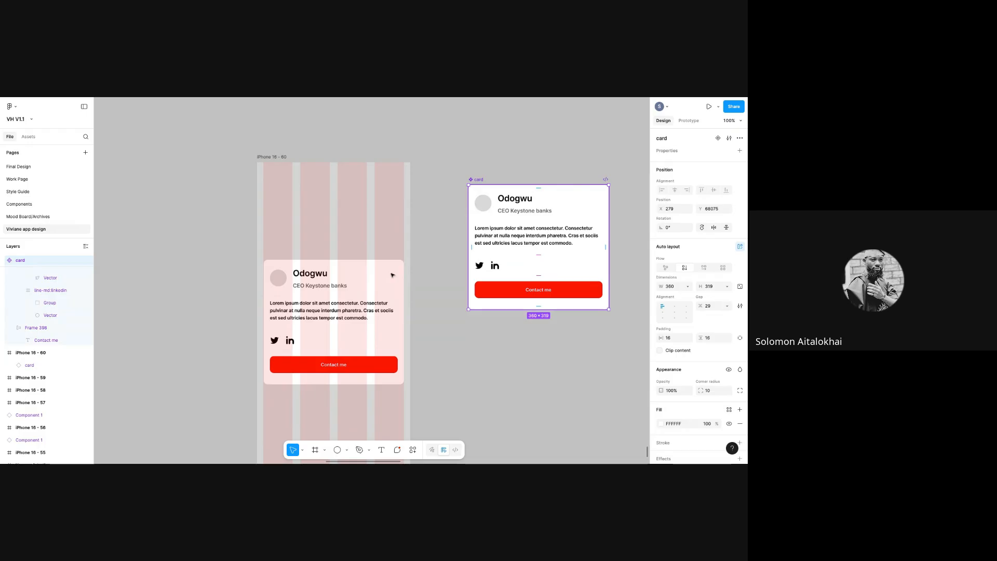
click(349, 299)
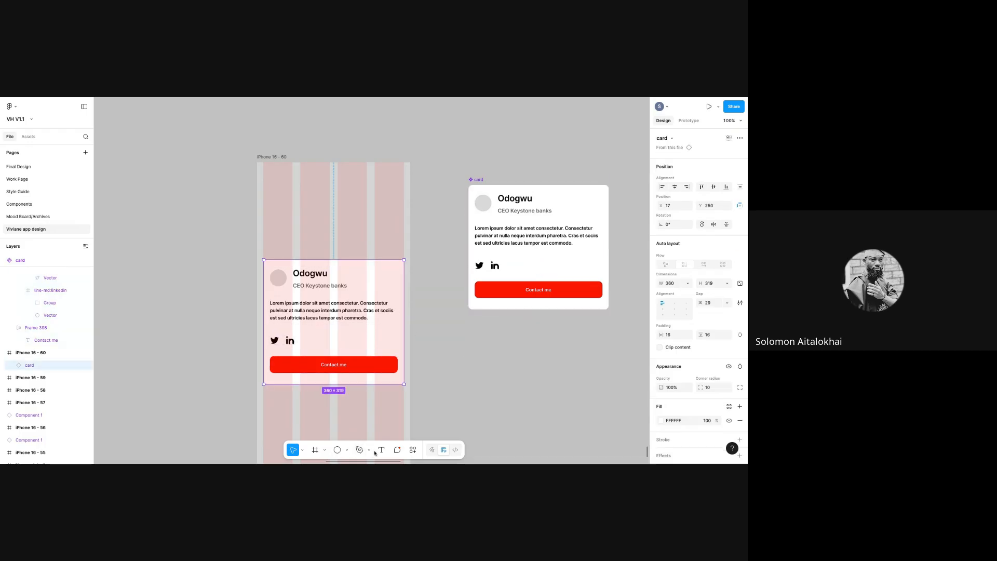
key(t)
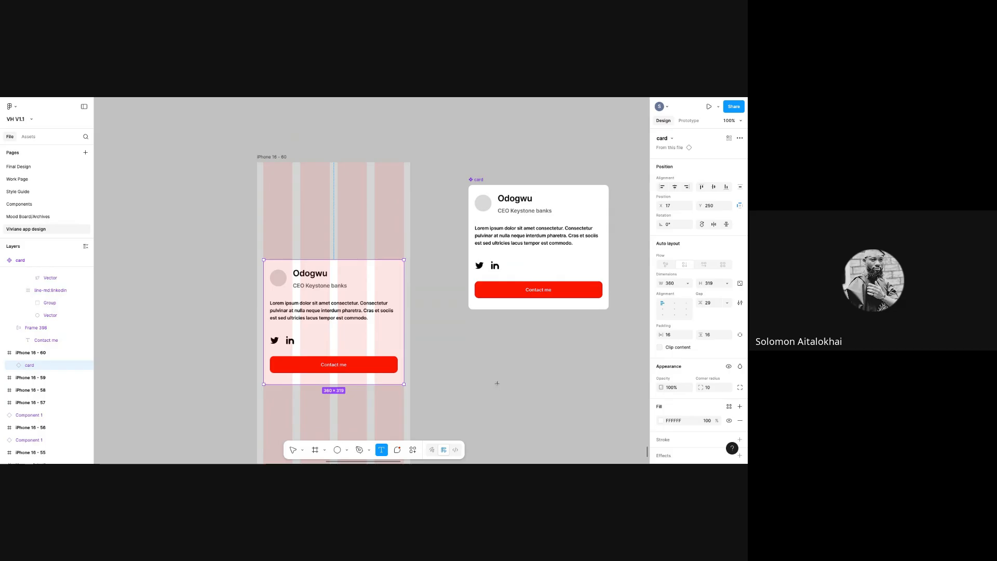
click(291, 450)
- Pull the red Contact me button out of the card, then delete the component and its phone instance
click(516, 300)
double_click(518, 289)
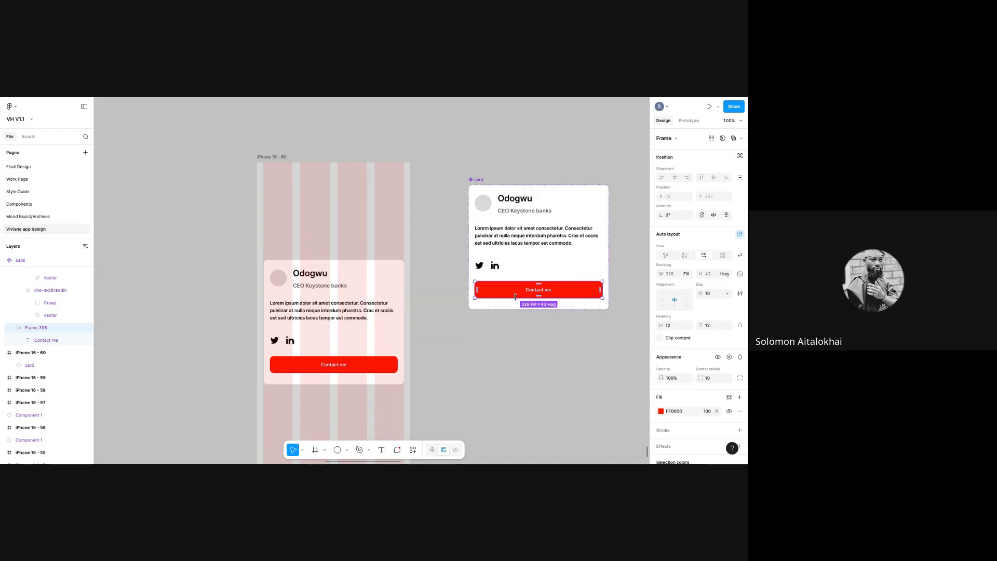
drag(514, 289, 508, 394)
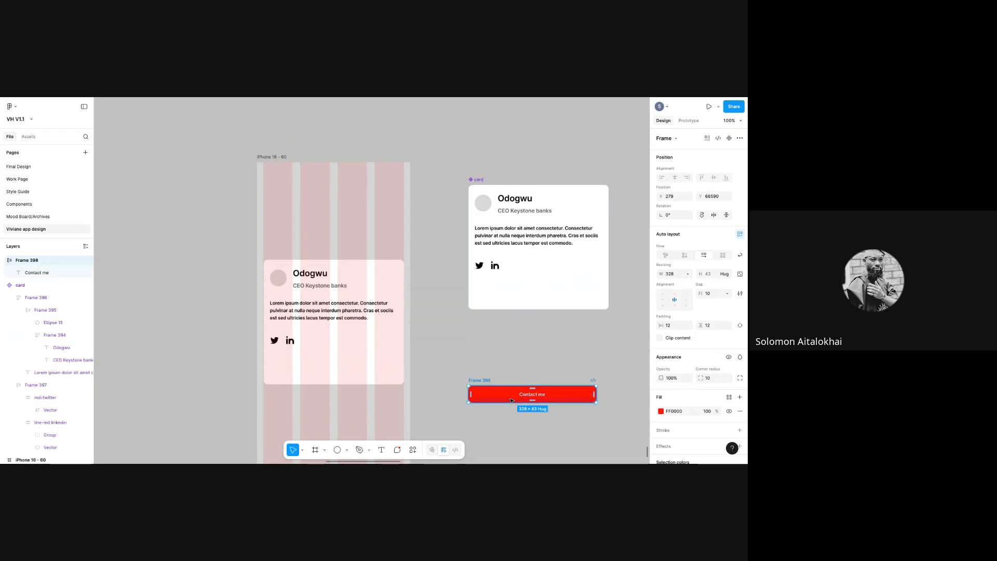
click(481, 188)
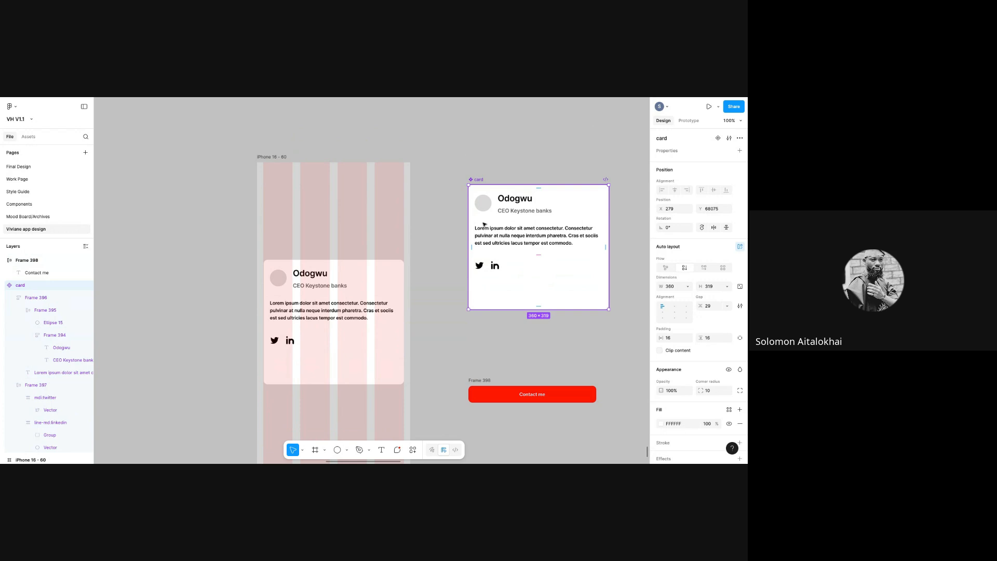
key(Delete)
click(484, 381)
drag(484, 383, 481, 185)
click(351, 281)
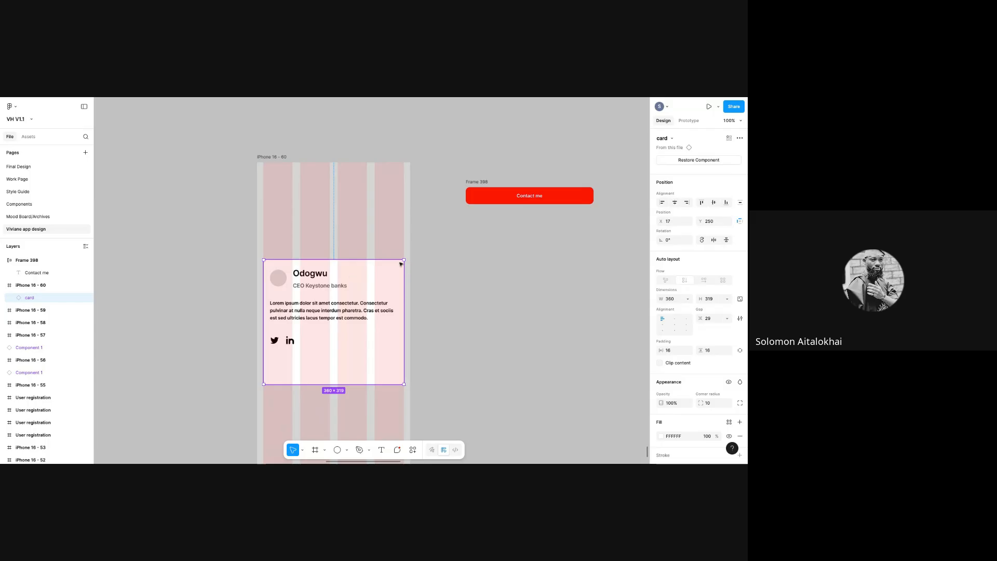
key(Delete)
click(473, 182)
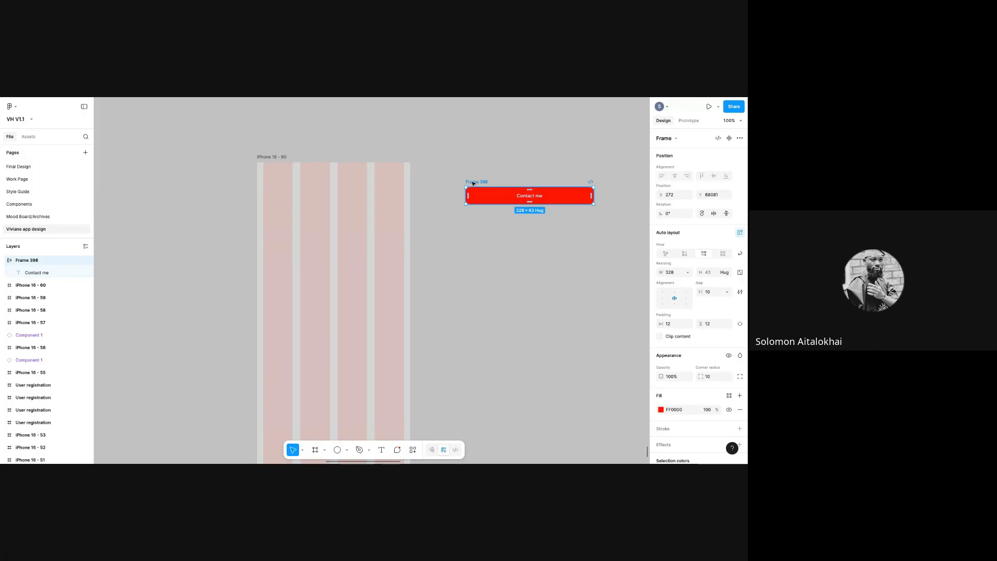
- Create a component from the red Contact me button and name it 'Cnt contact me'
drag(471, 185, 457, 190)
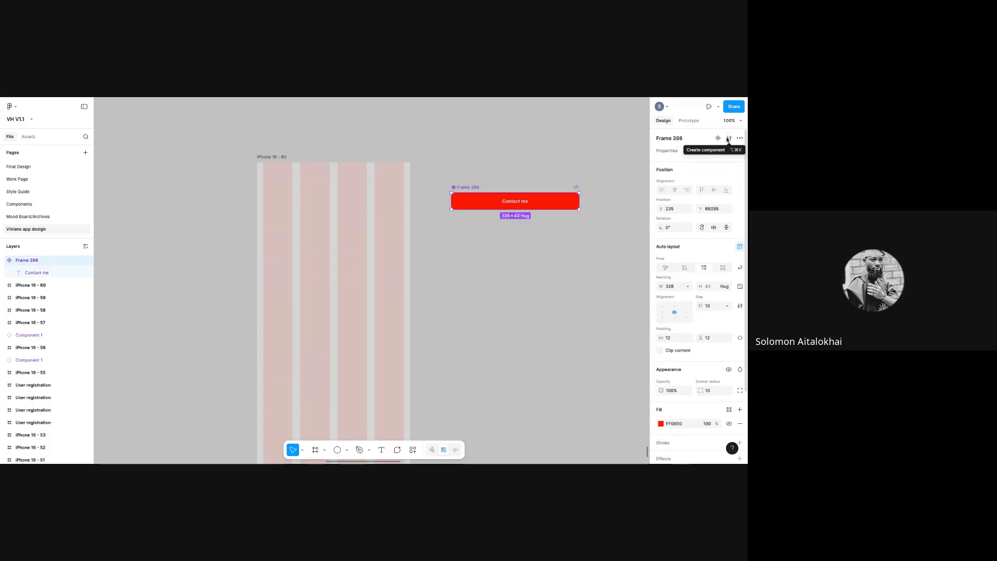
click(728, 138)
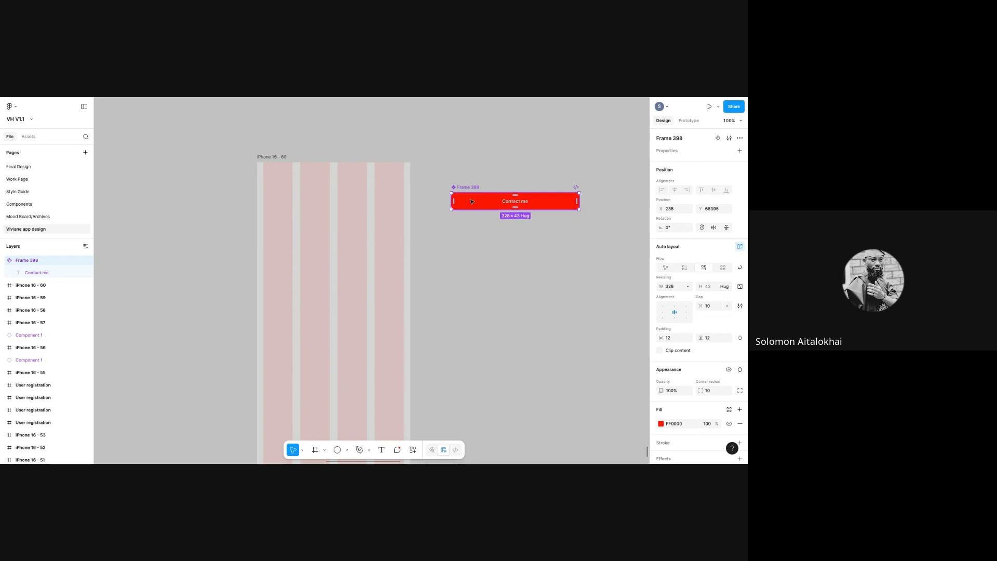
double_click(467, 187)
text(C)
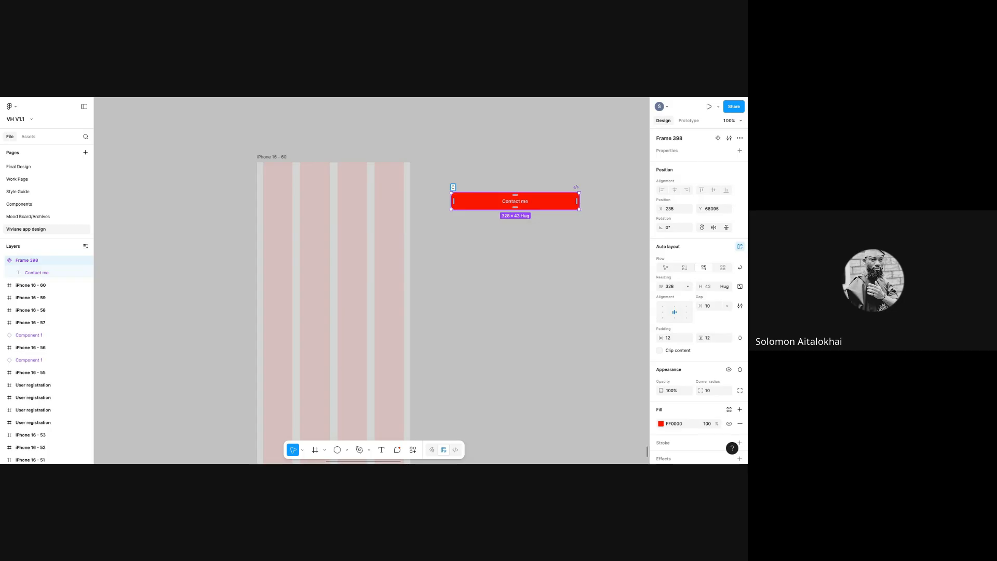
text(nt contact)
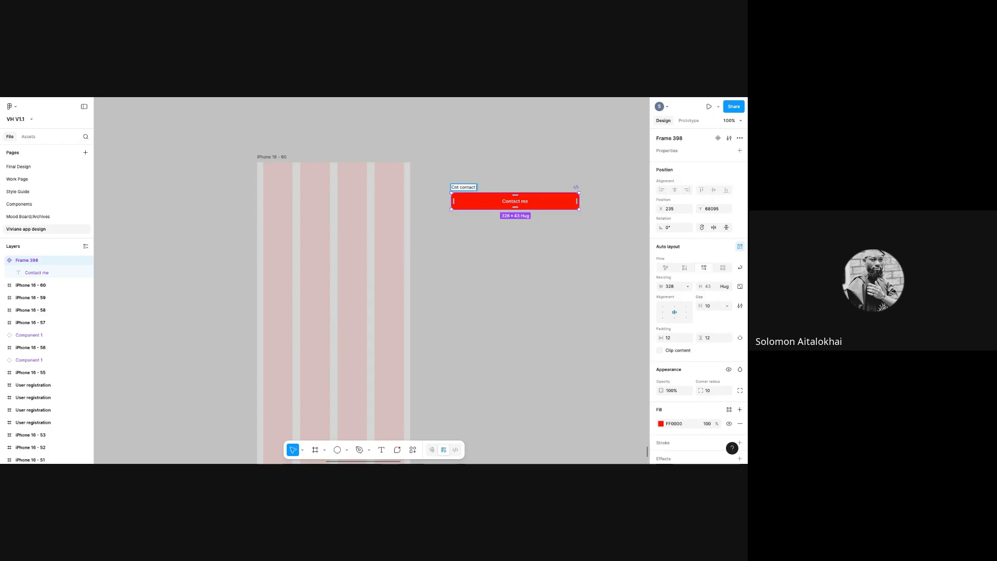
text( merr)
key(BackSpace)
key(BackSpace)
text(e)
key(Return)
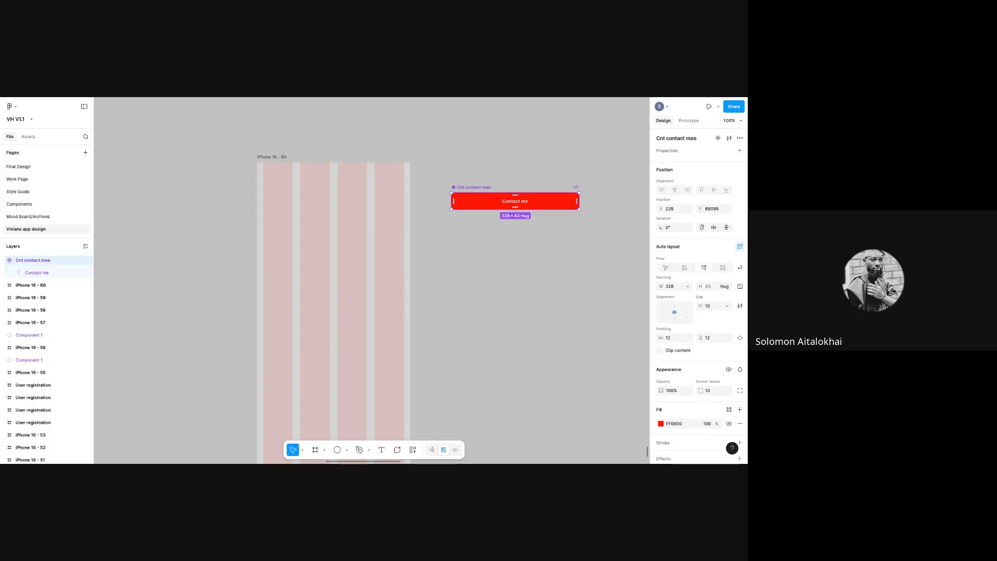
double_click(485, 188)
click(485, 187)
key(Return)
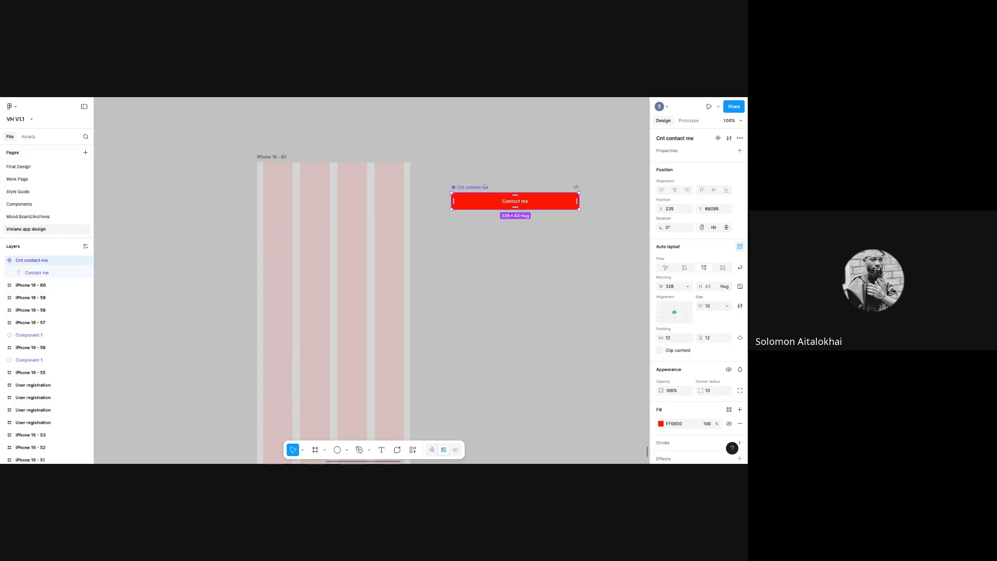
click(501, 233)
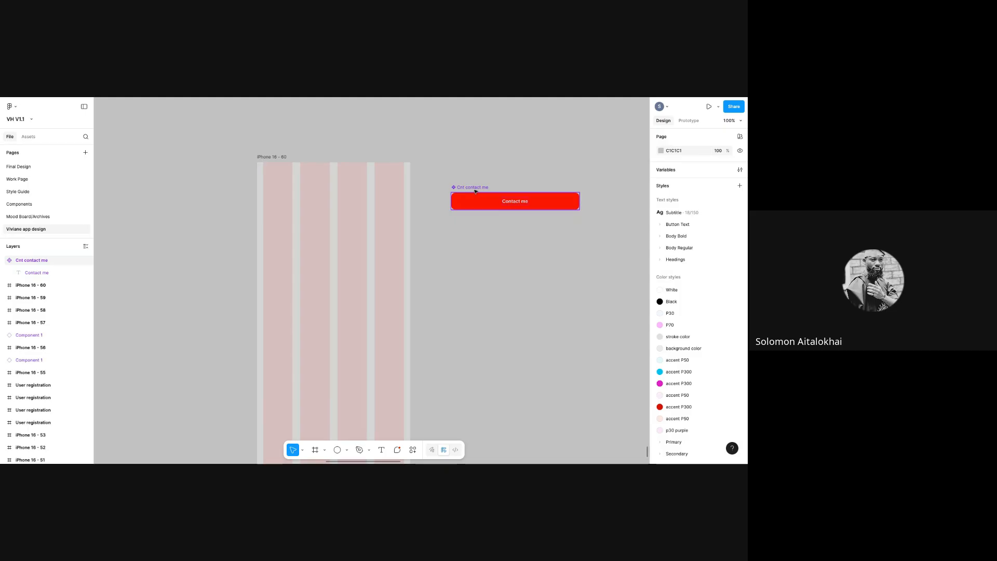
- Paste a copy of the Contact me button component into the iPhone 16 - 60 frame
click(518, 207)
drag(500, 201, 496, 167)
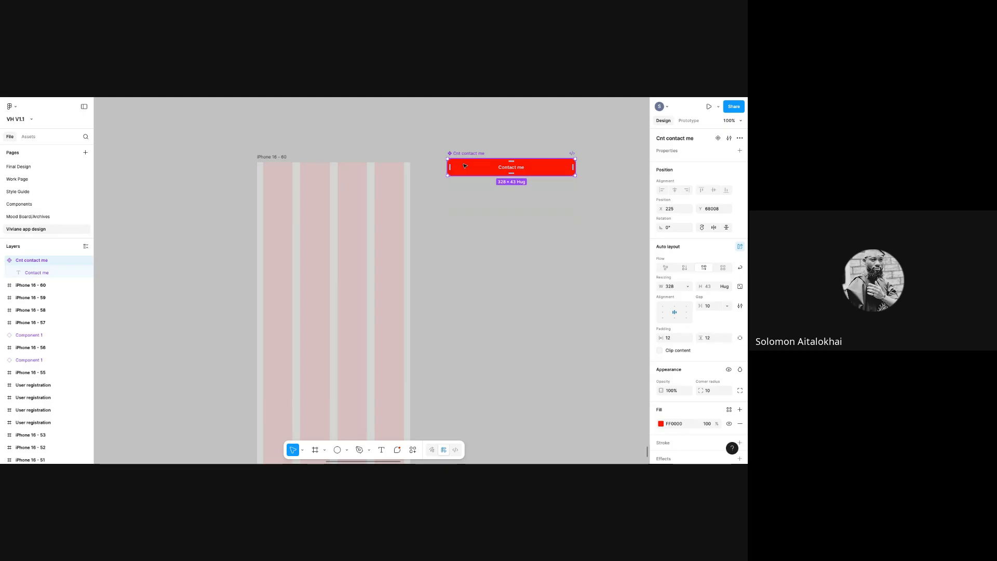
right_click(467, 165)
click(338, 347)
right_click(337, 347)
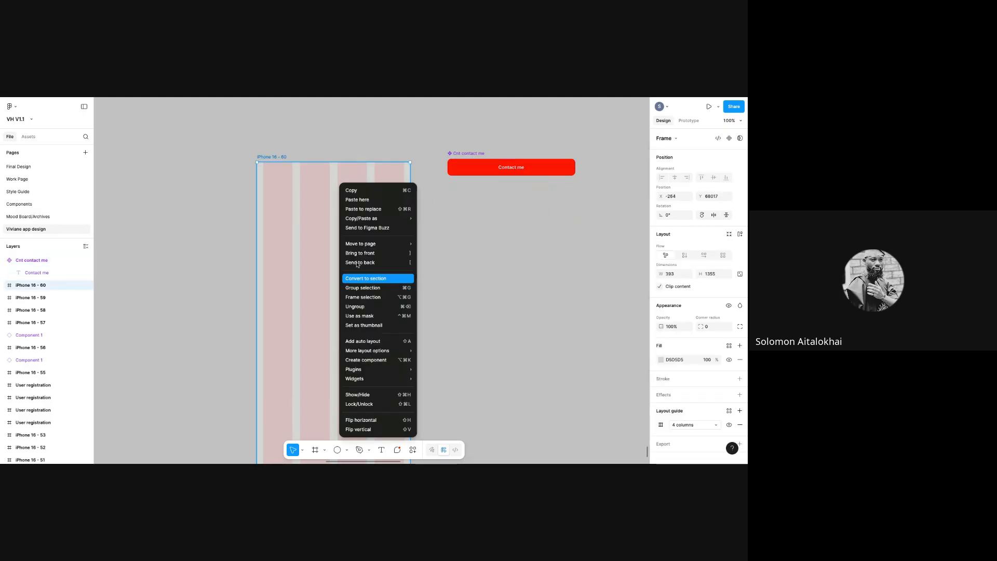
click(357, 200)
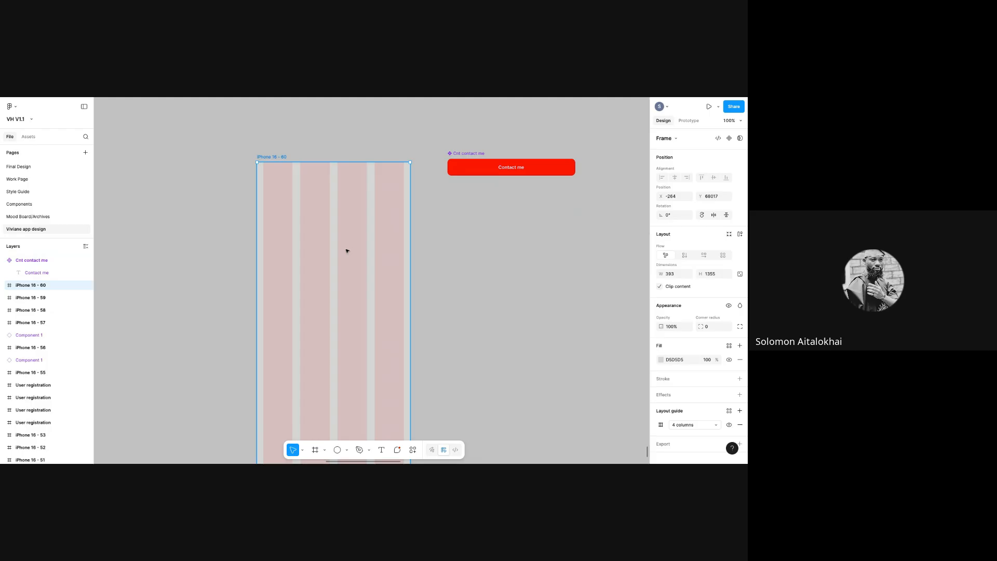
drag(368, 240, 296, 286)
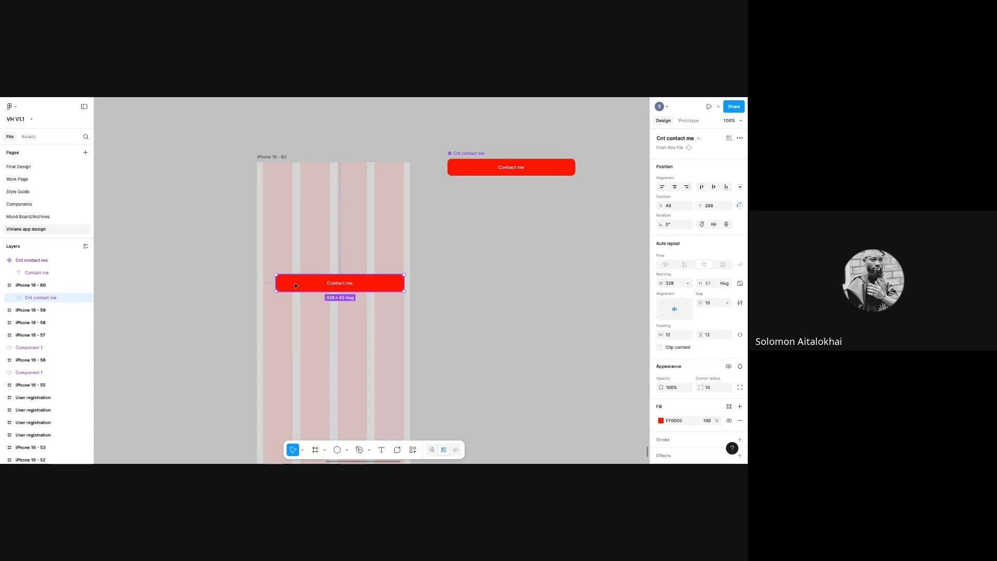
- Try out blue shades on the pasted button copy's fill in the colour picker
click(729, 407)
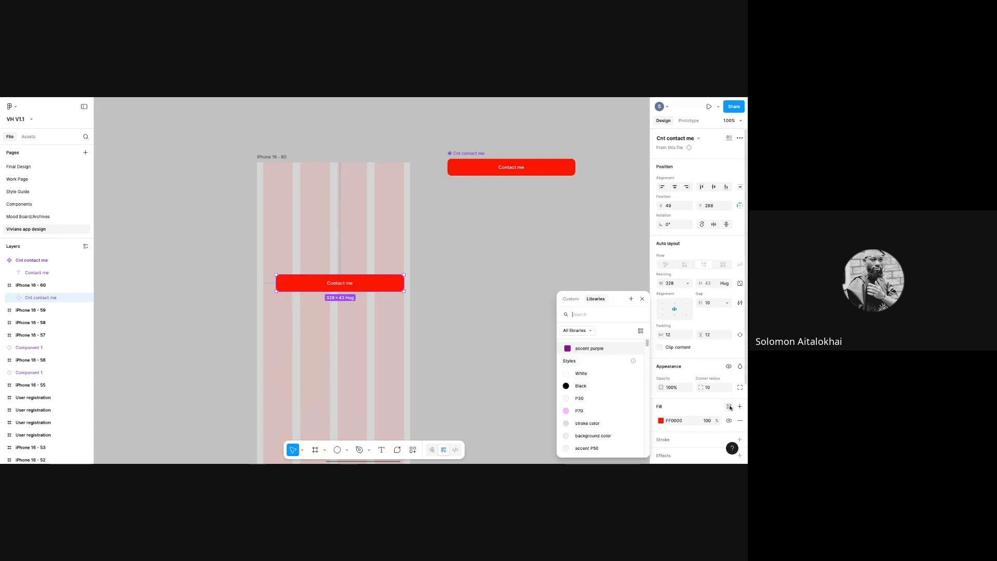
click(661, 421)
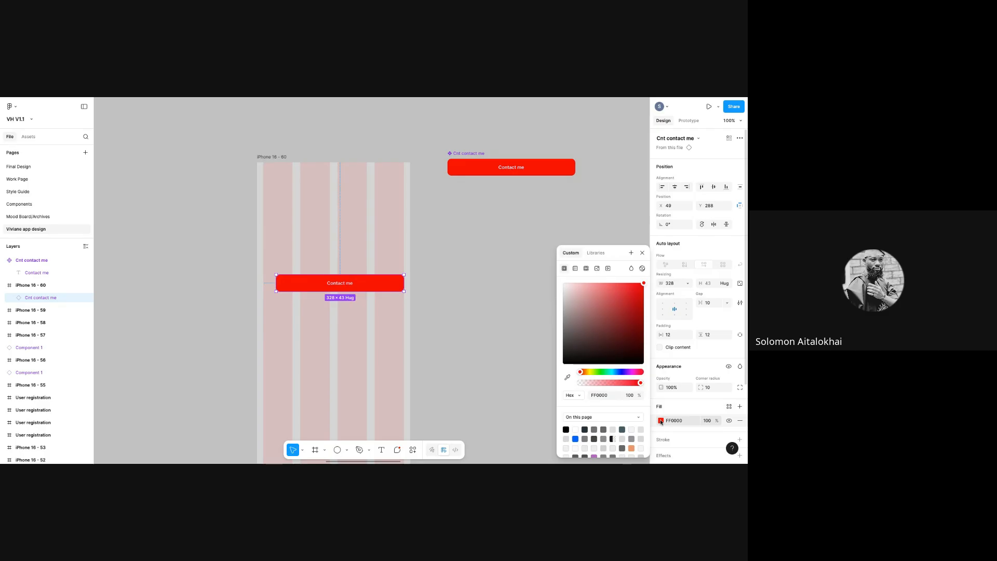
click(622, 371)
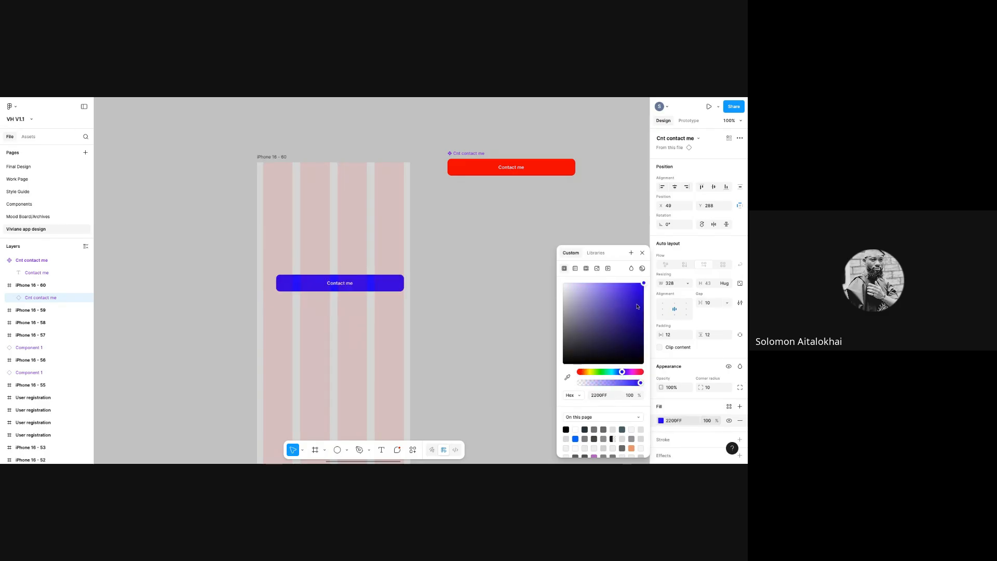
click(638, 283)
click(578, 329)
- Set the Cnt contact me component's fill to bright blue 0011FF
click(466, 154)
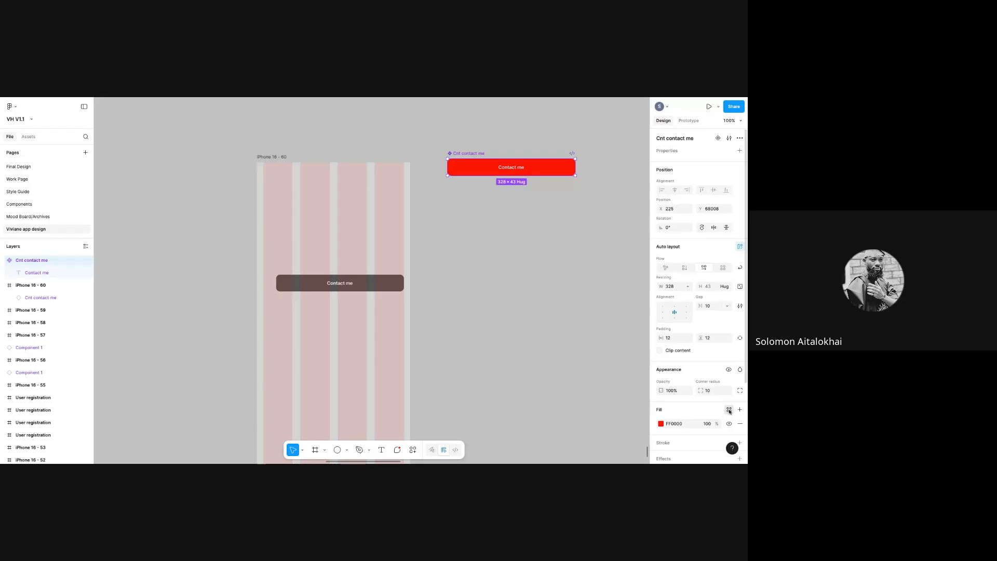
click(661, 424)
click(660, 424)
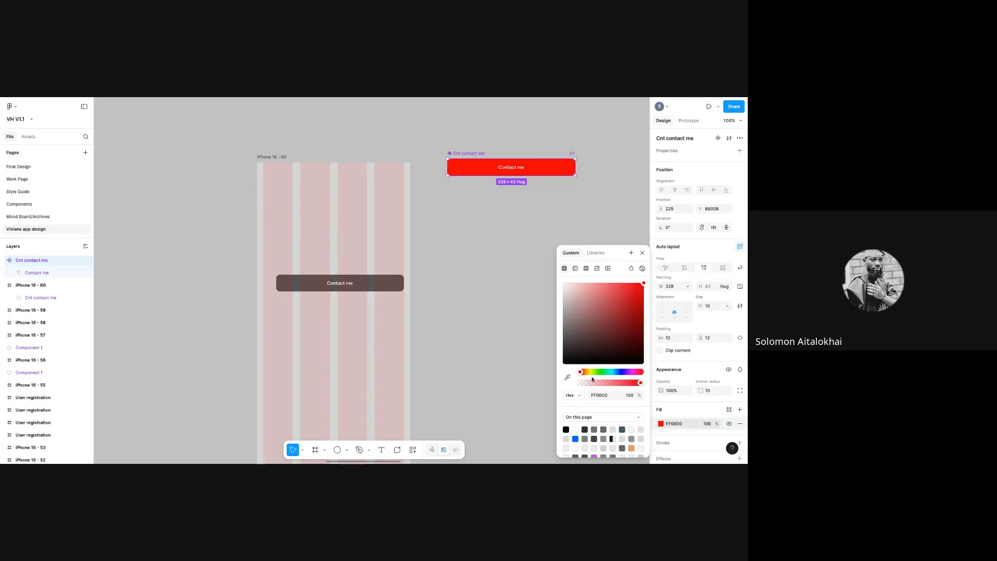
click(620, 372)
drag(621, 344, 647, 276)
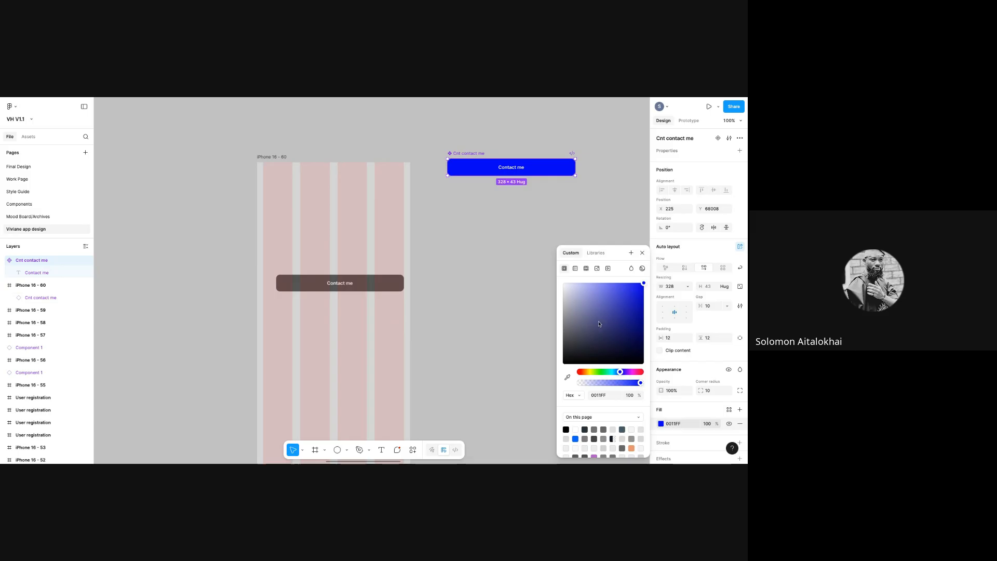
drag(614, 289, 641, 278)
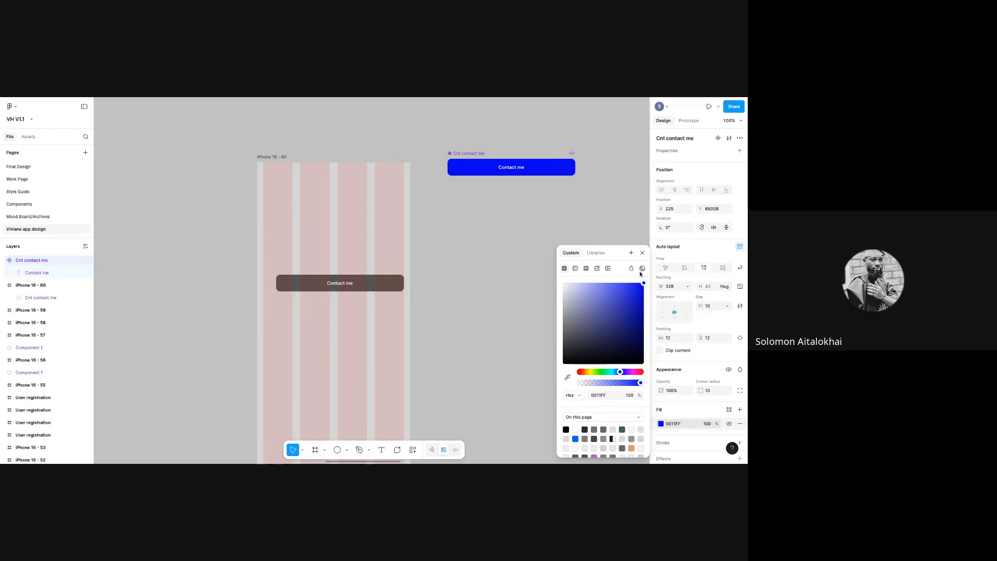
click(642, 253)
- Remove the grey button copy from the iPhone 16 - 60 frame
click(311, 284)
drag(304, 291, 294, 302)
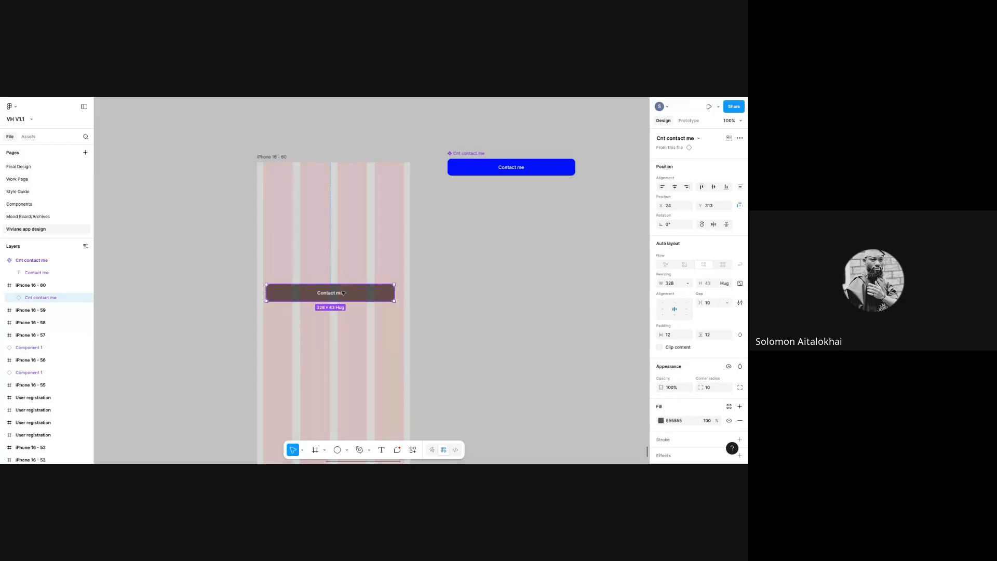
click(661, 420)
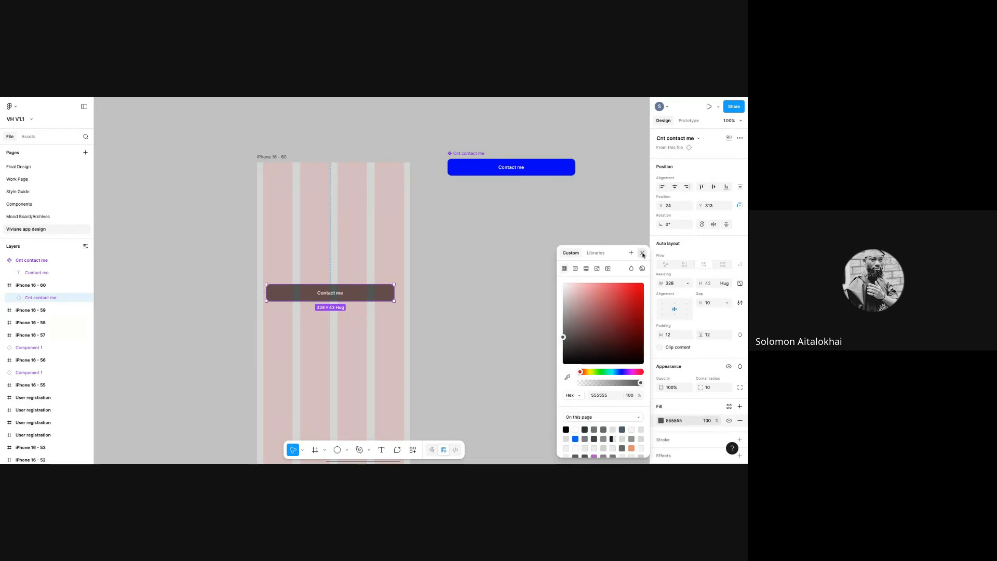
click(326, 294)
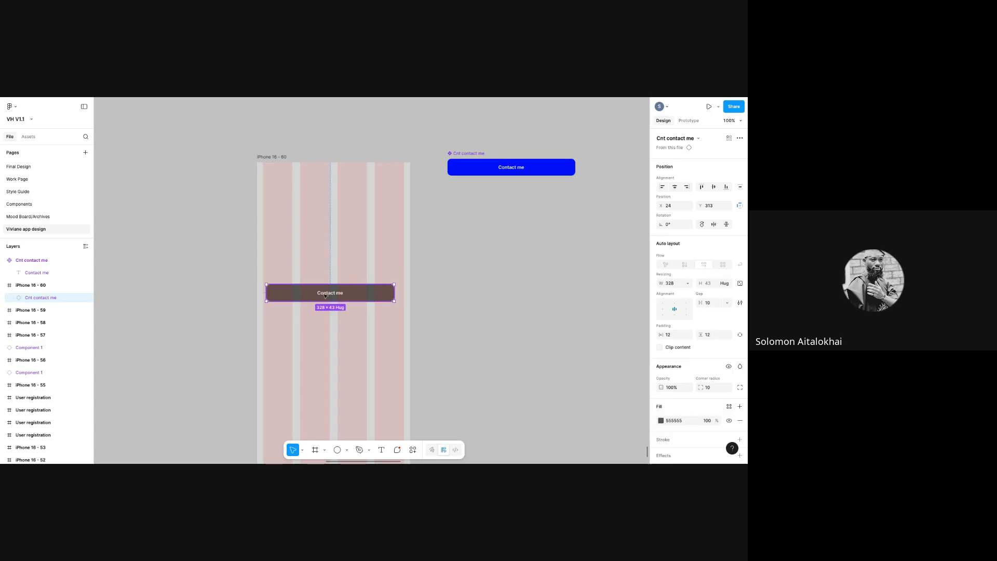
key(Delete)
click(465, 172)
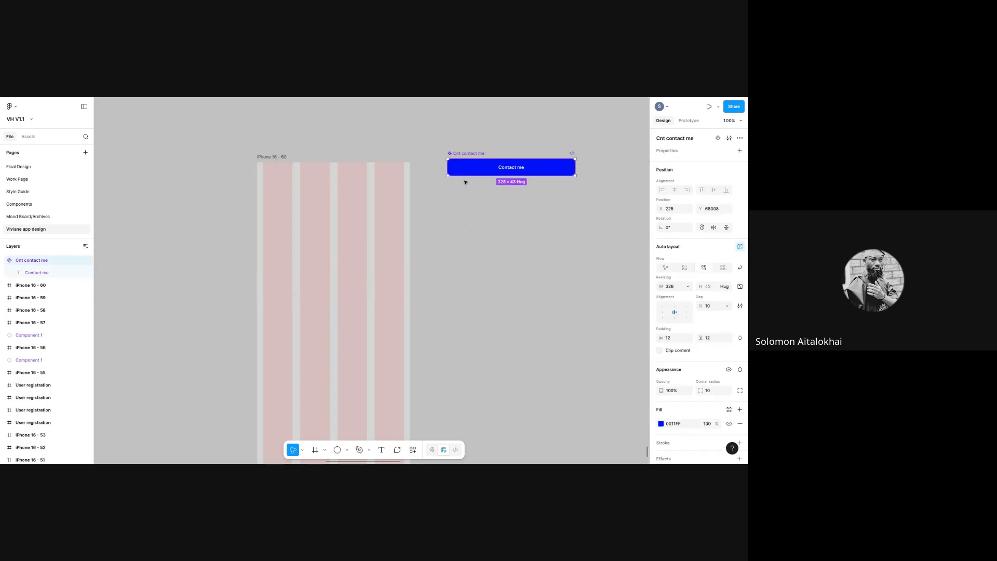
- Copy the Contact me component, paste it into iPhone 16 - 60, and move it lower
right_click(506, 169)
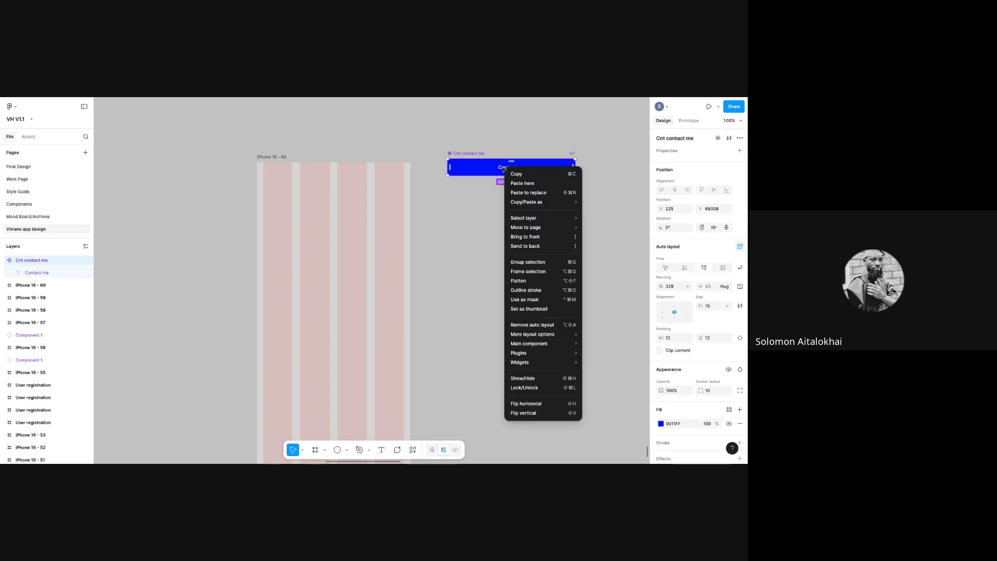
click(517, 175)
right_click(284, 184)
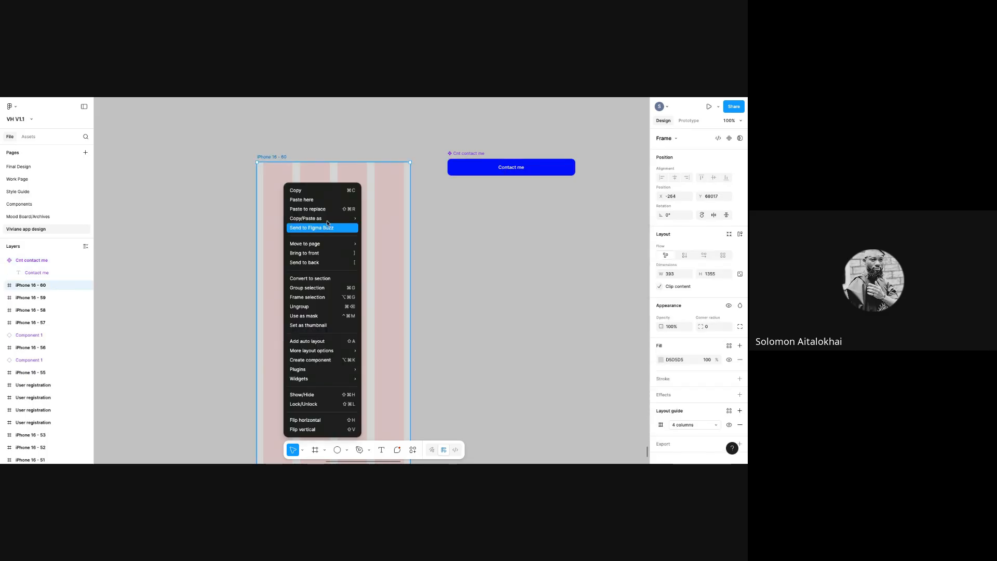
click(325, 203)
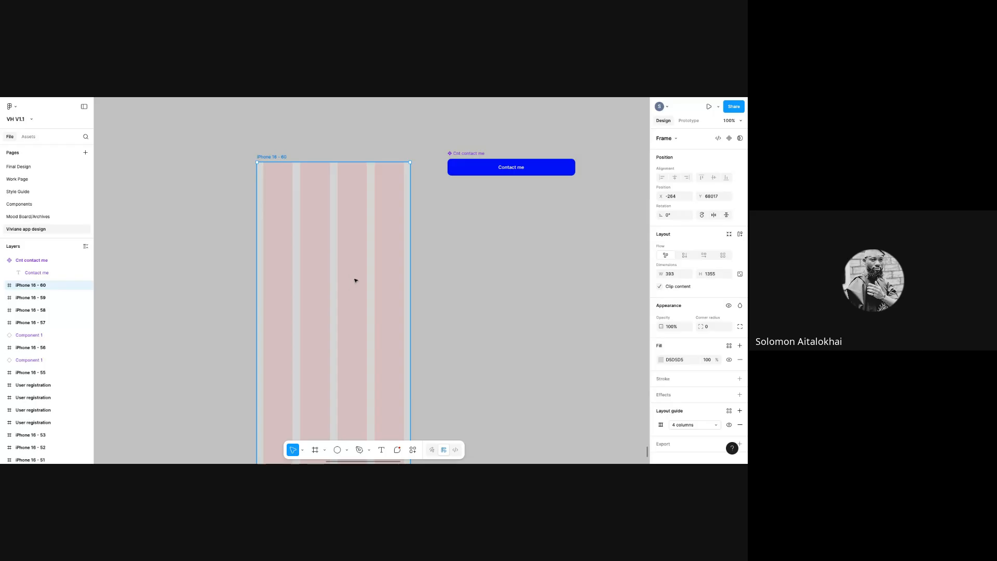
drag(375, 213, 323, 289)
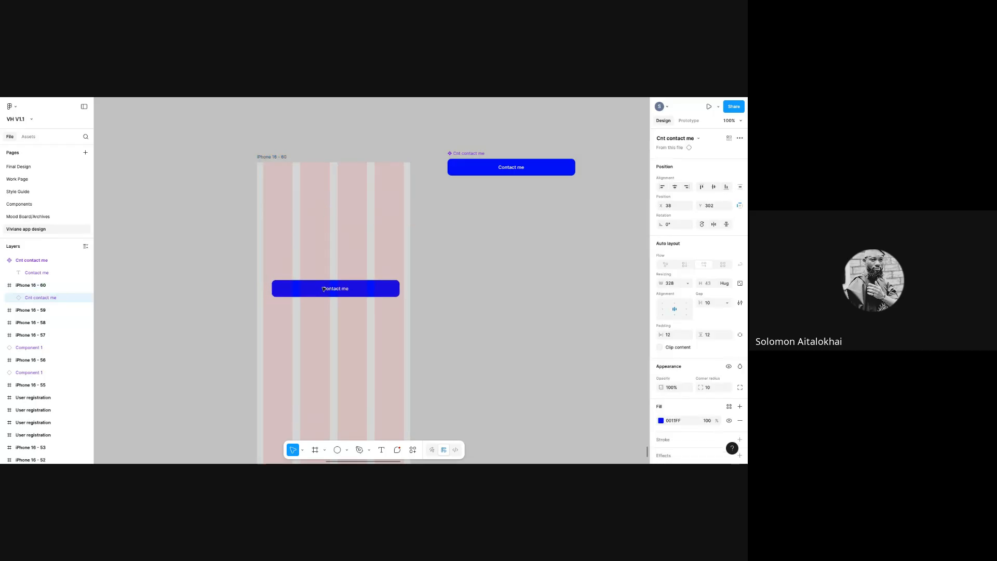
- Change the Cnt contact me component's fill to red FF0303
click(464, 166)
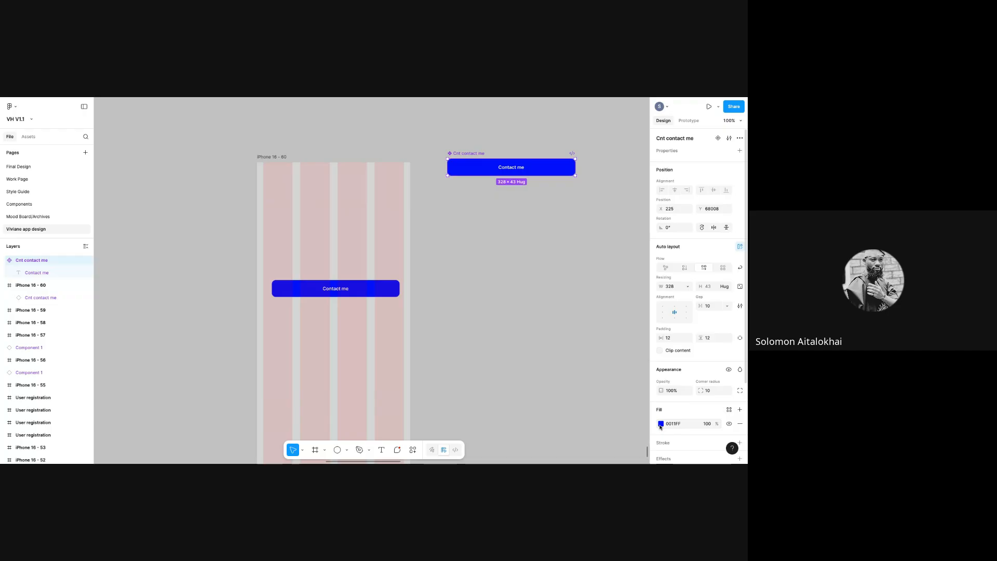
click(661, 423)
click(555, 336)
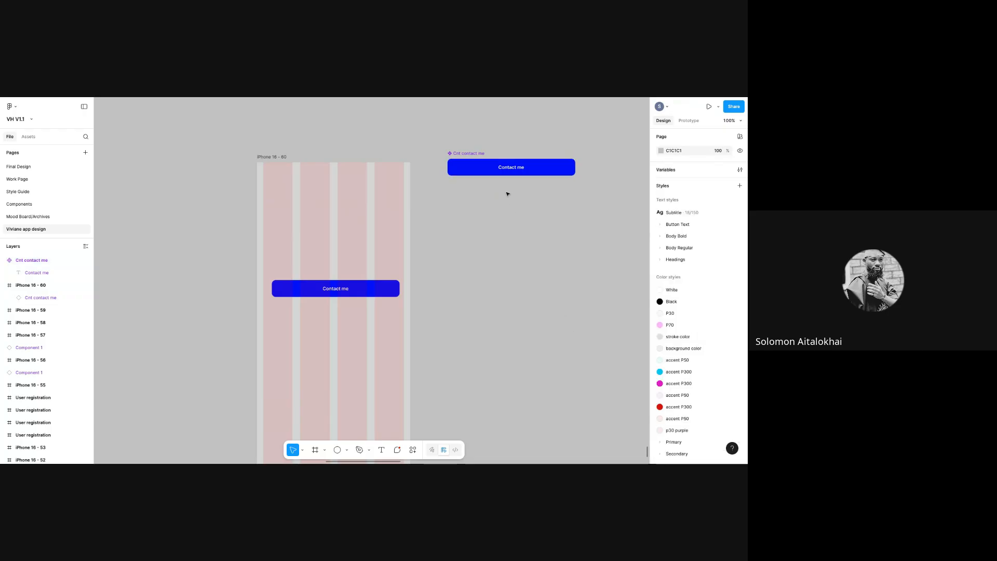
click(472, 155)
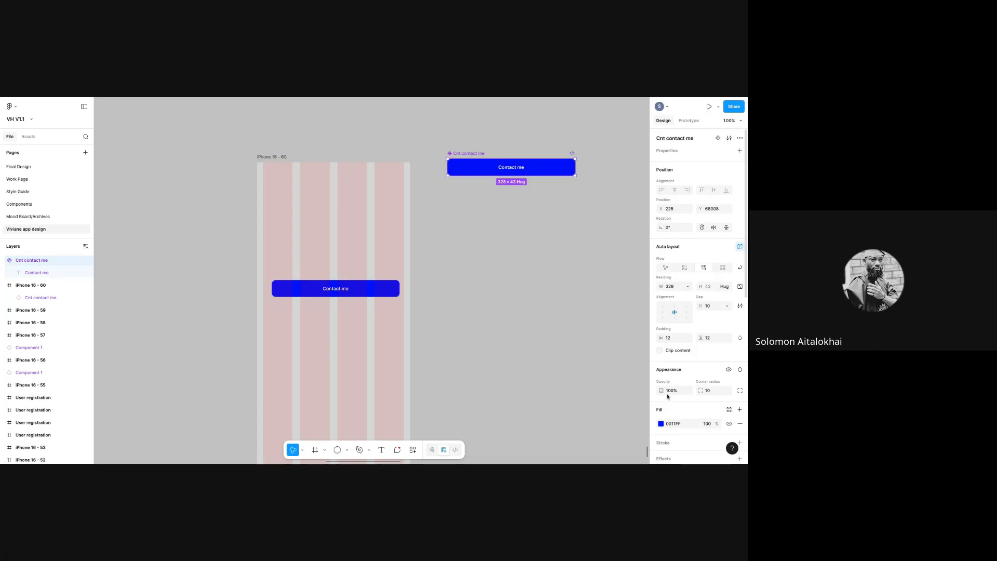
click(661, 423)
drag(607, 347, 640, 308)
drag(565, 370, 547, 372)
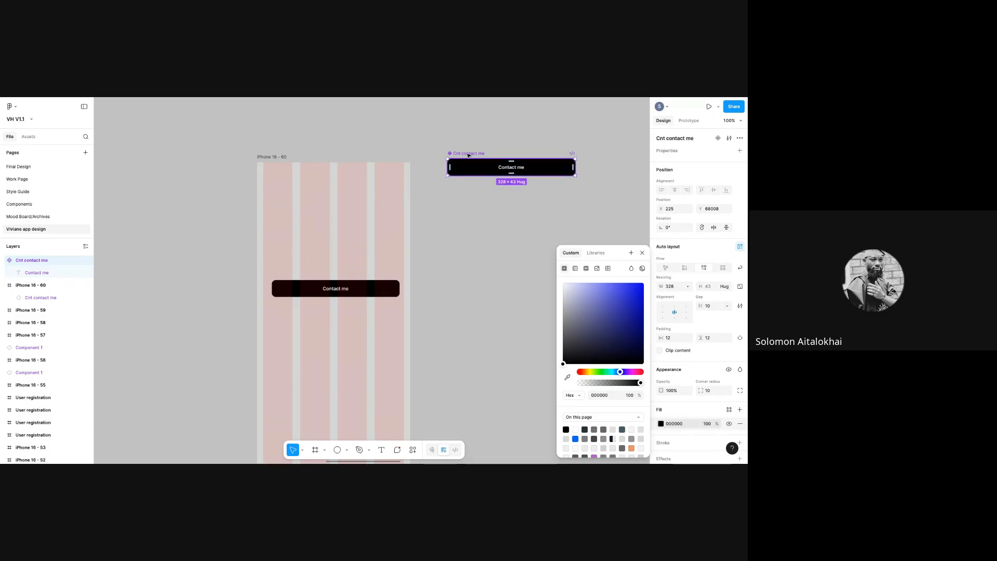
click(300, 294)
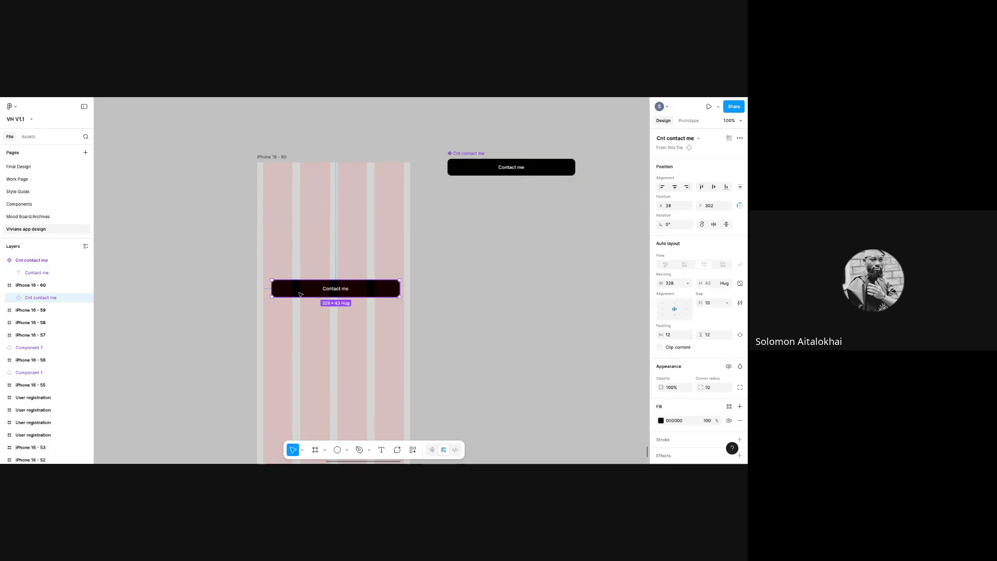
click(570, 171)
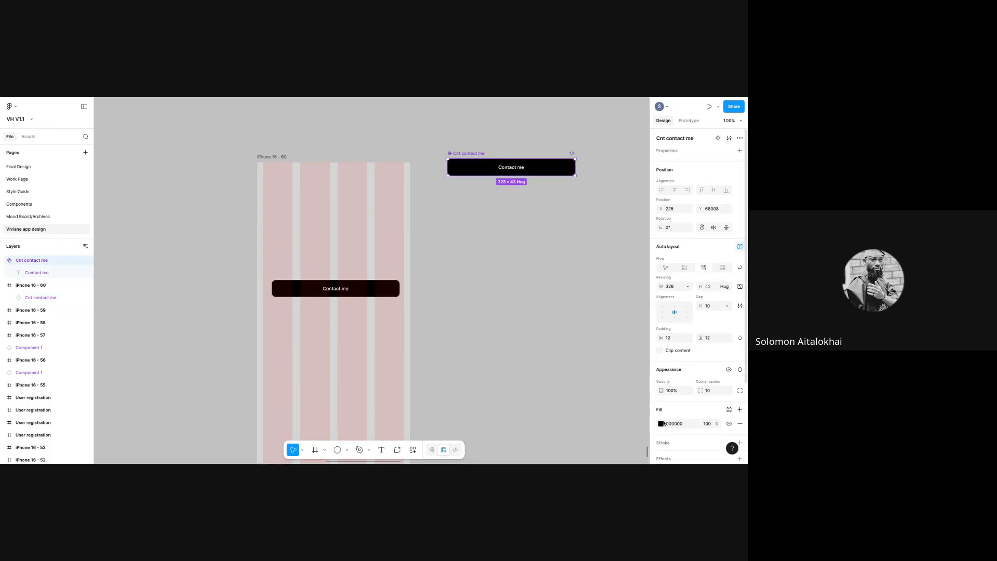
click(660, 424)
drag(572, 347, 643, 283)
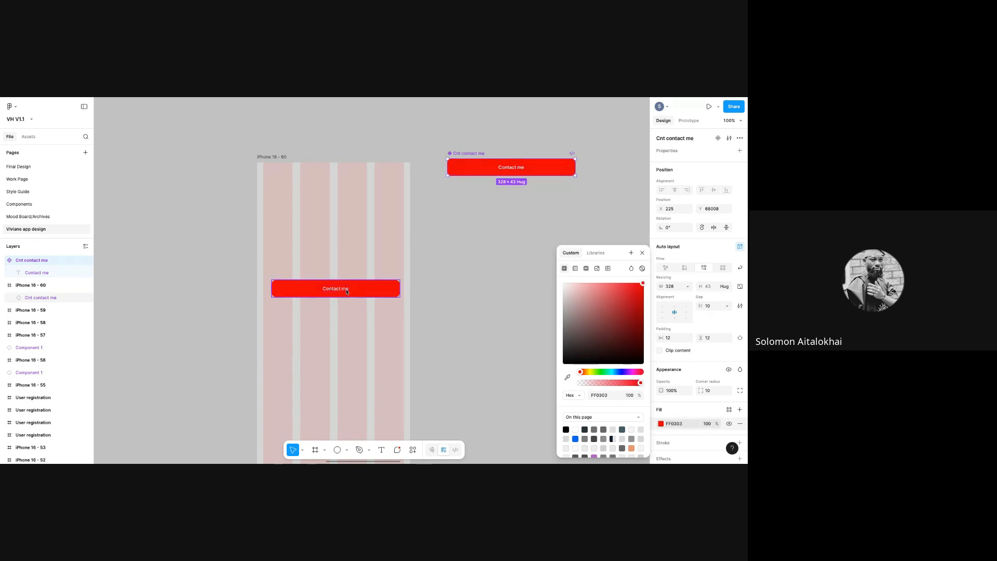
click(419, 286)
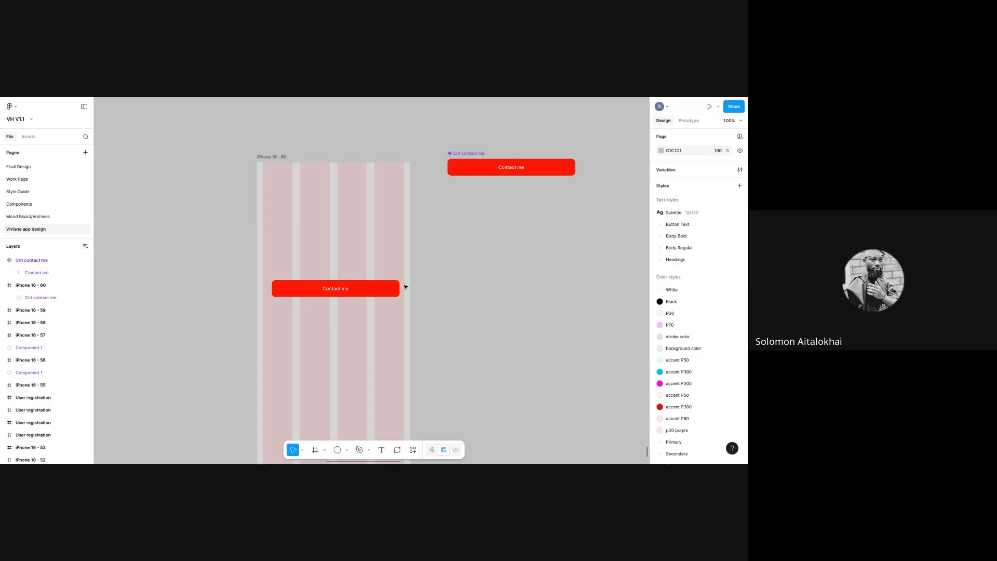
click(474, 154)
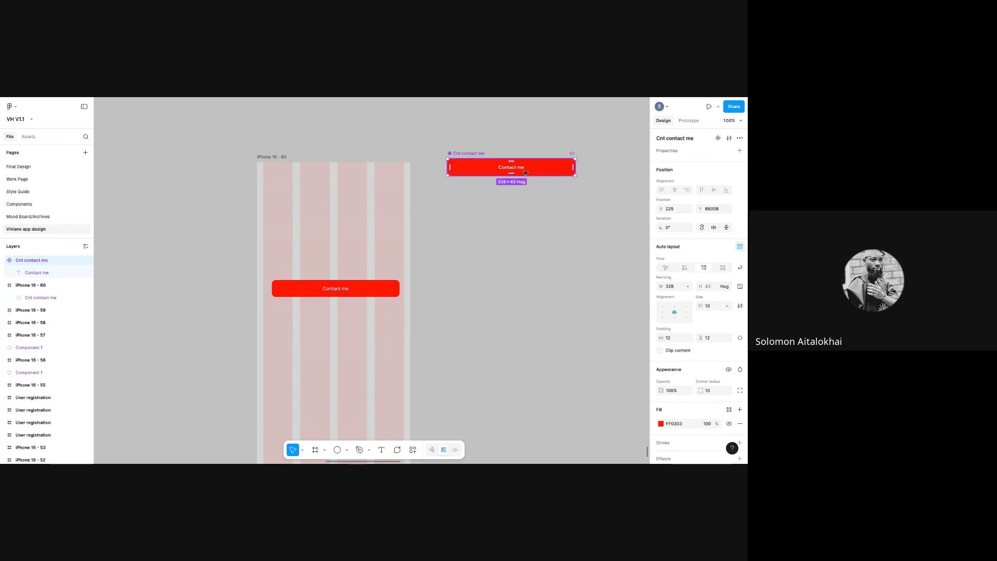
- Add Variant2, Variant3 and Variant4 to the Cnt contact me component alongside Default
click(717, 138)
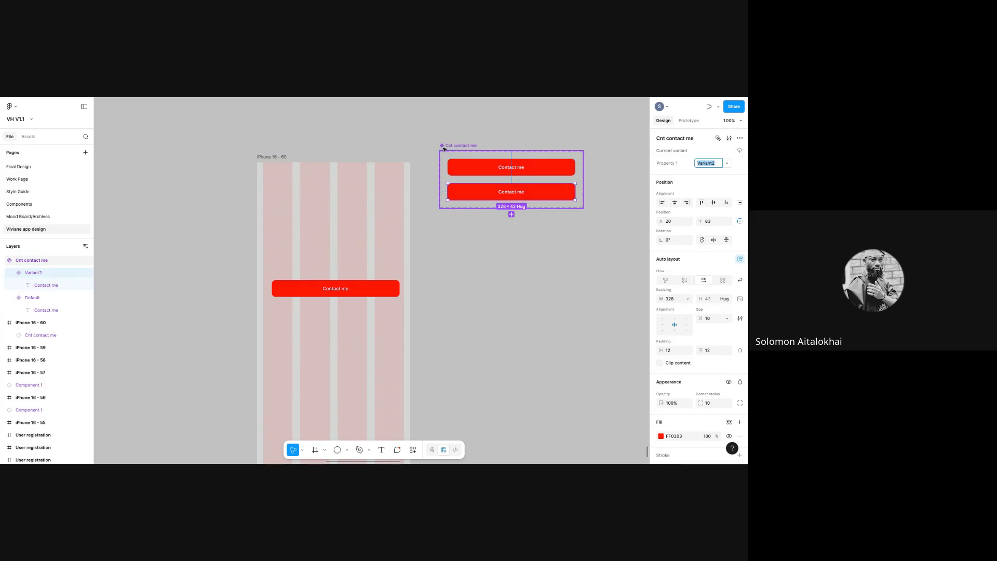
click(471, 169)
click(474, 190)
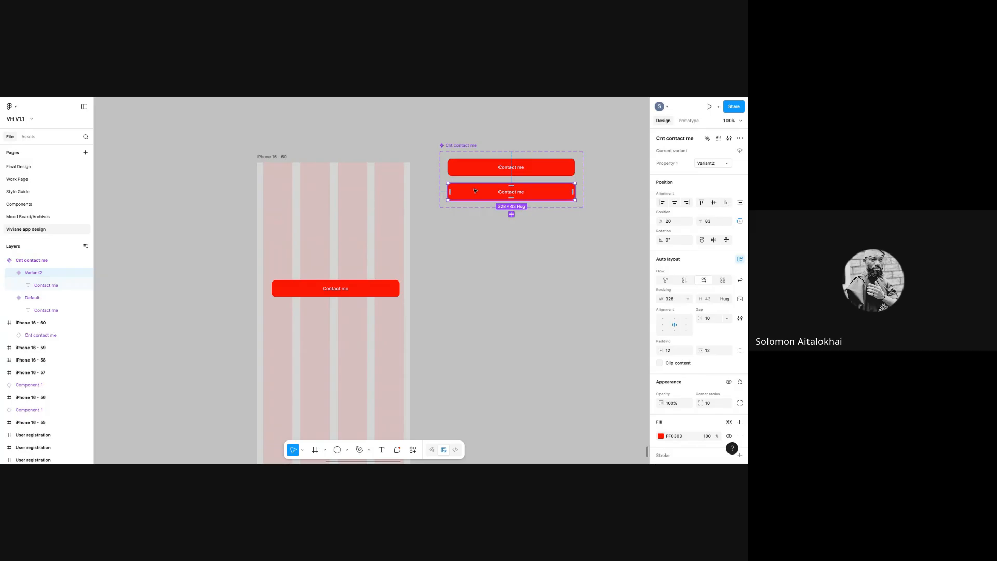
click(511, 215)
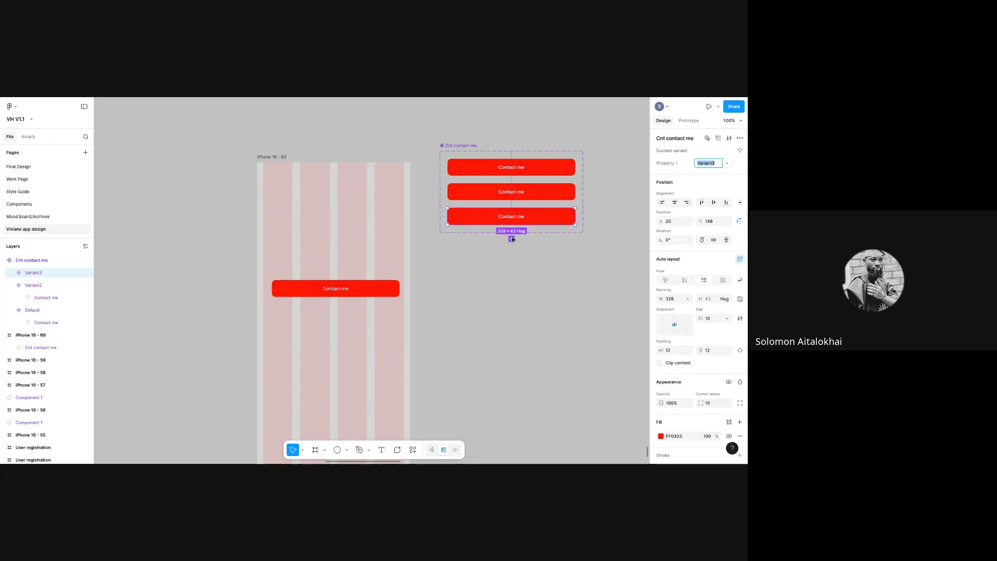
click(511, 239)
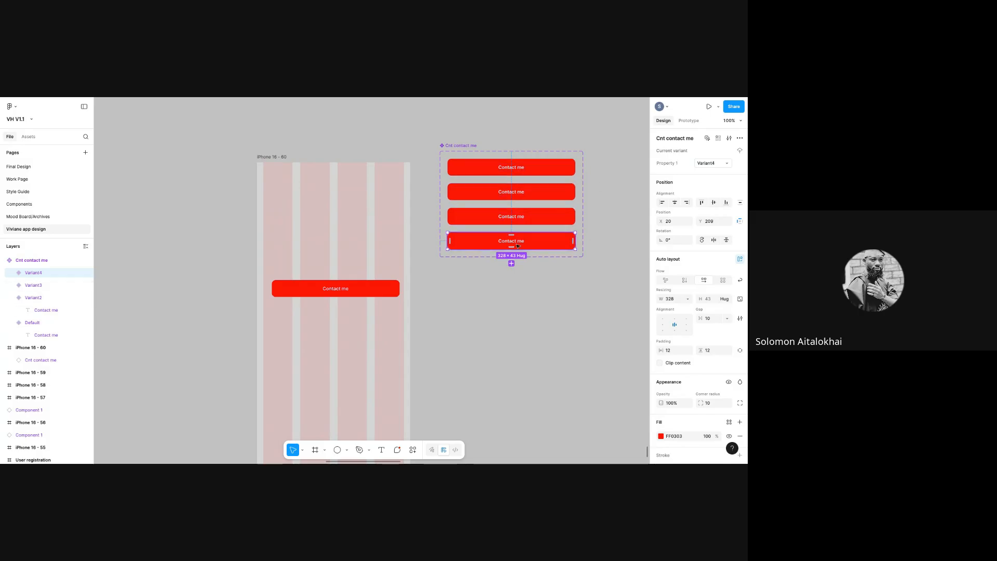
shift+click(509, 220)
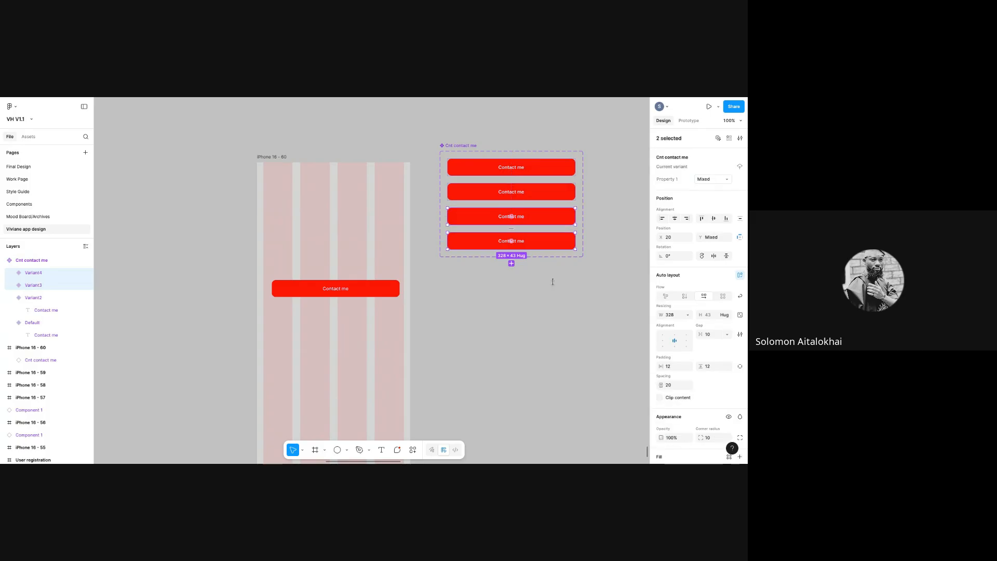
- Delete Variant4 and Variant3, then shrink the variant set to fit Default and Variant2
click(522, 245)
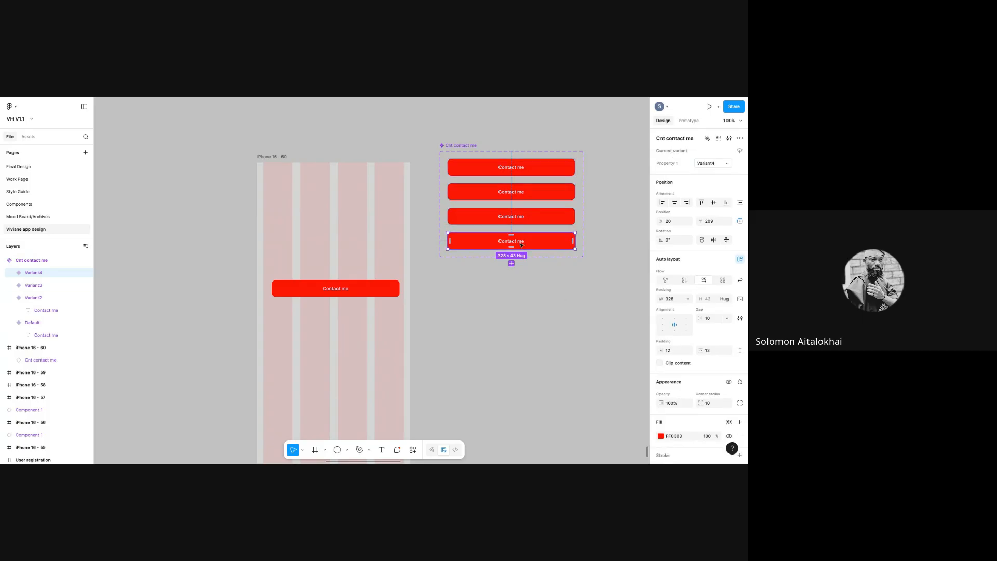
key(Delete)
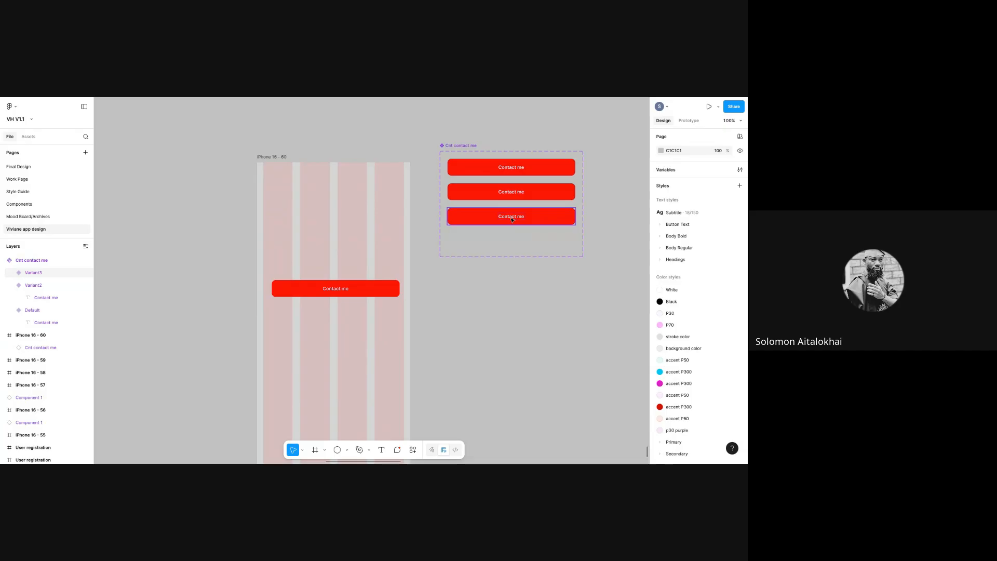
click(511, 221)
key(Delete)
click(510, 236)
drag(511, 257, 510, 211)
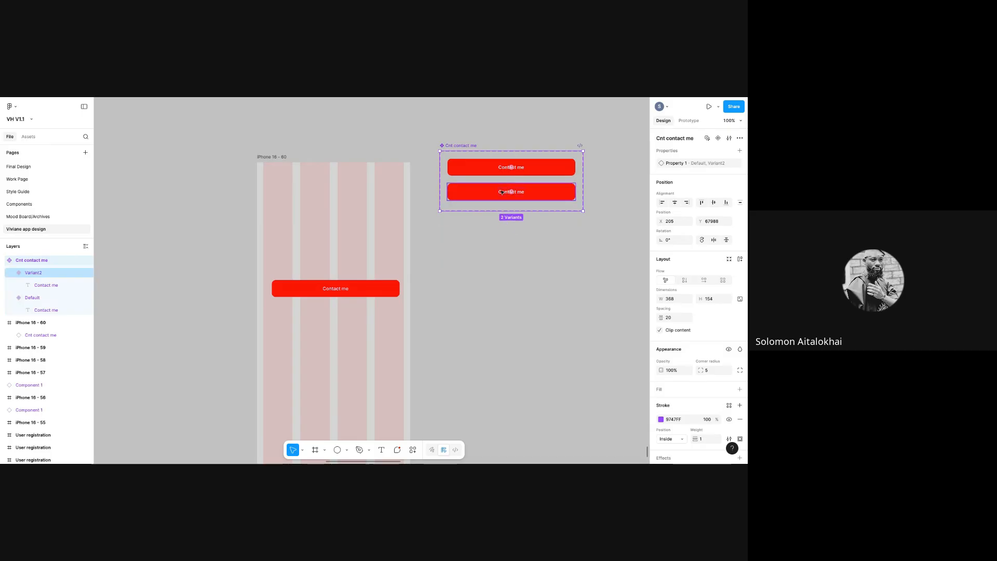
click(501, 192)
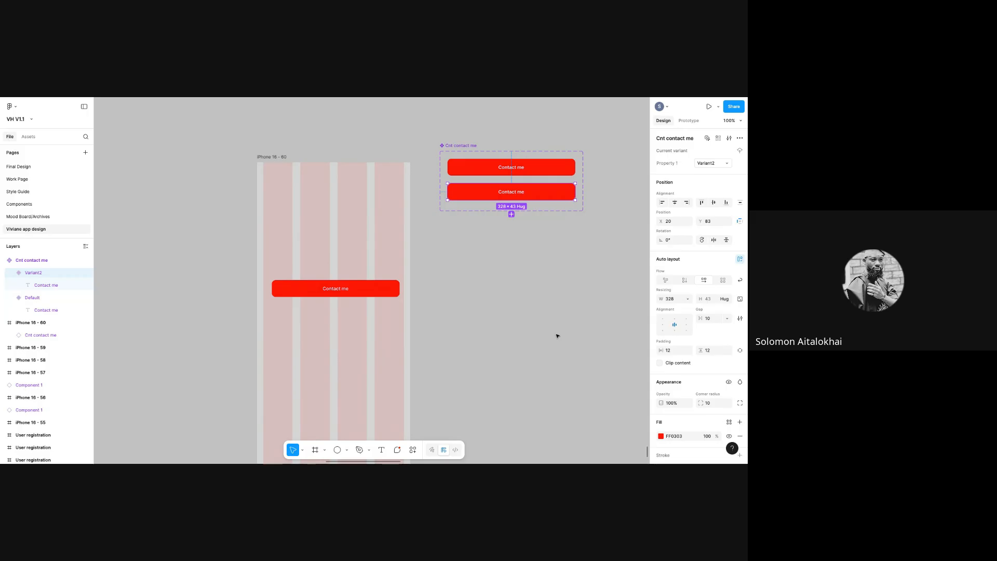
right_click(489, 273)
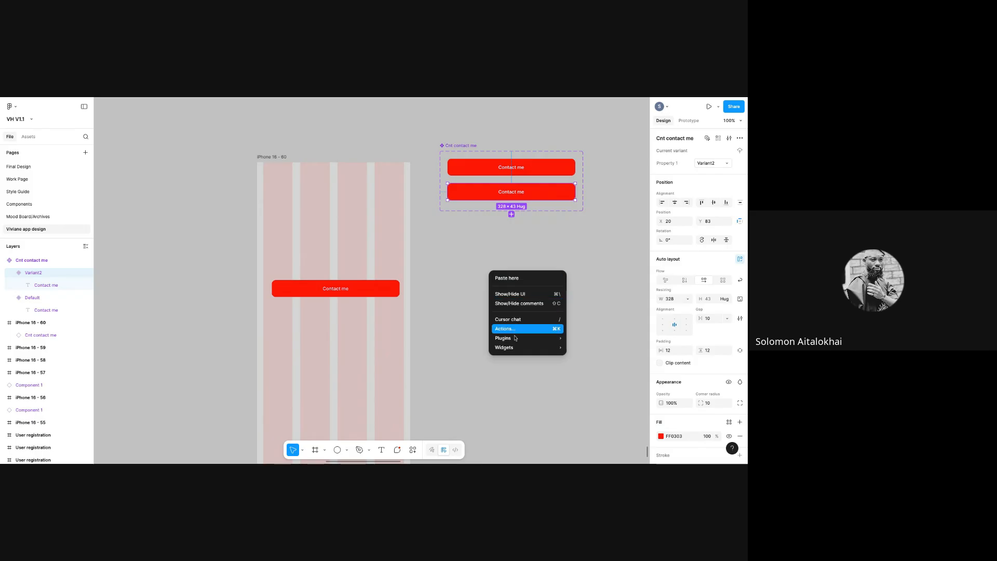
- Import a phone icon onto the canvas with the Iconify plugin
mouse_move(524, 338)
click(594, 346)
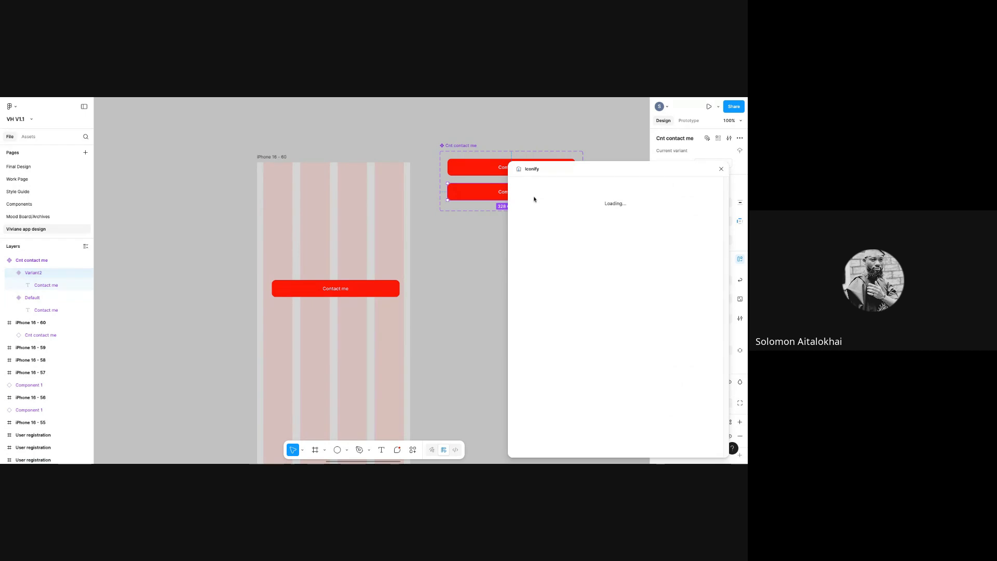
text(phone)
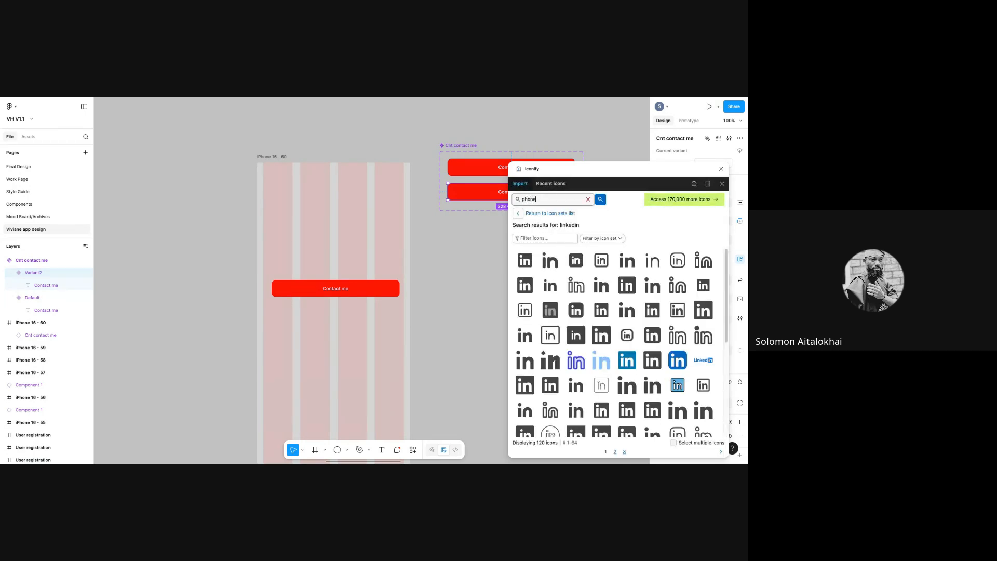
key(Return)
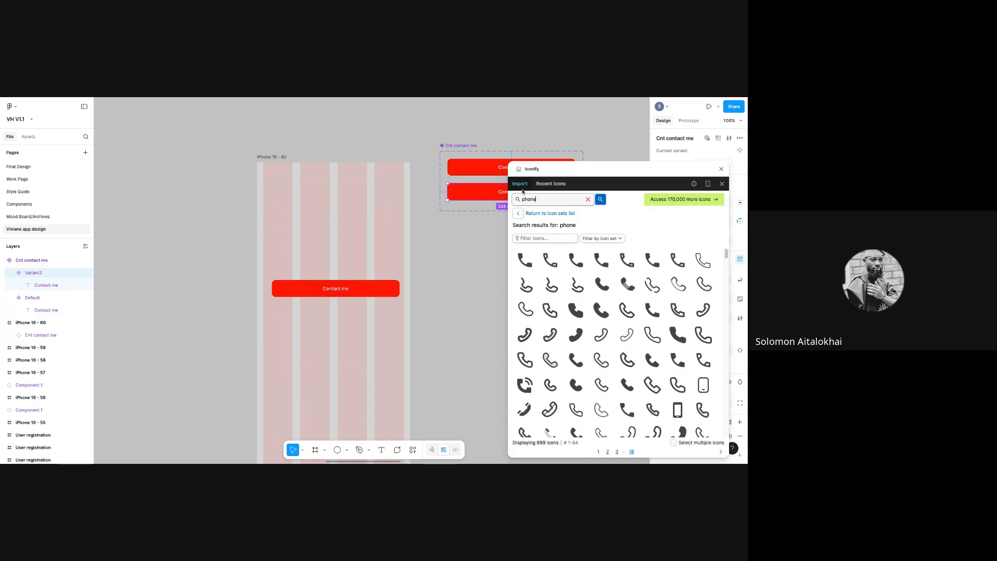
click(542, 263)
click(613, 449)
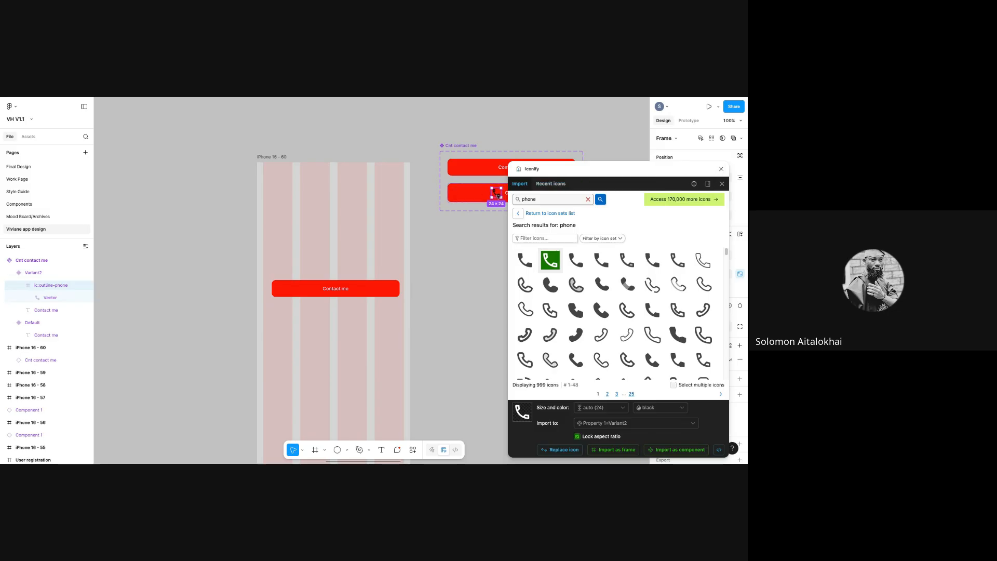
drag(495, 193, 487, 254)
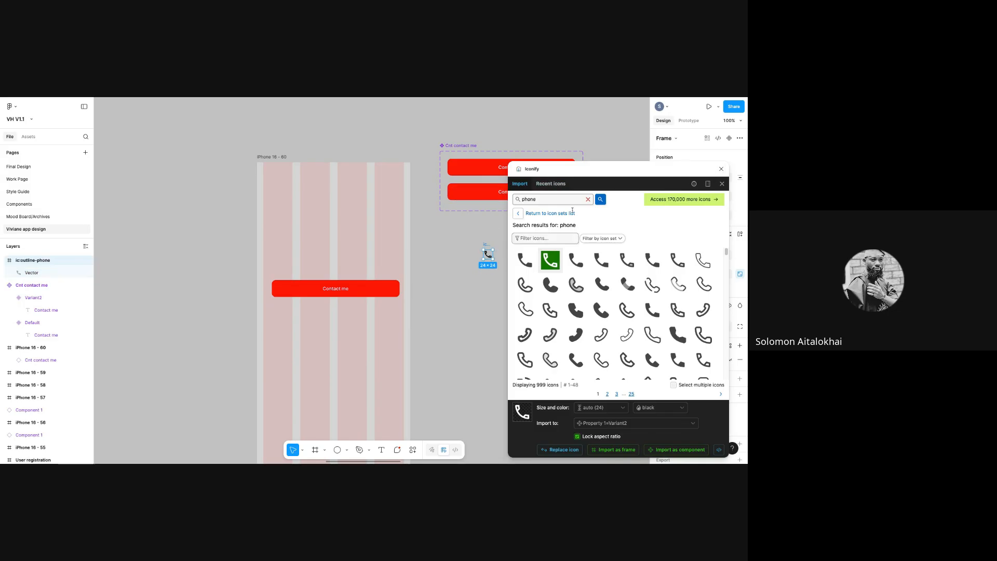
click(721, 169)
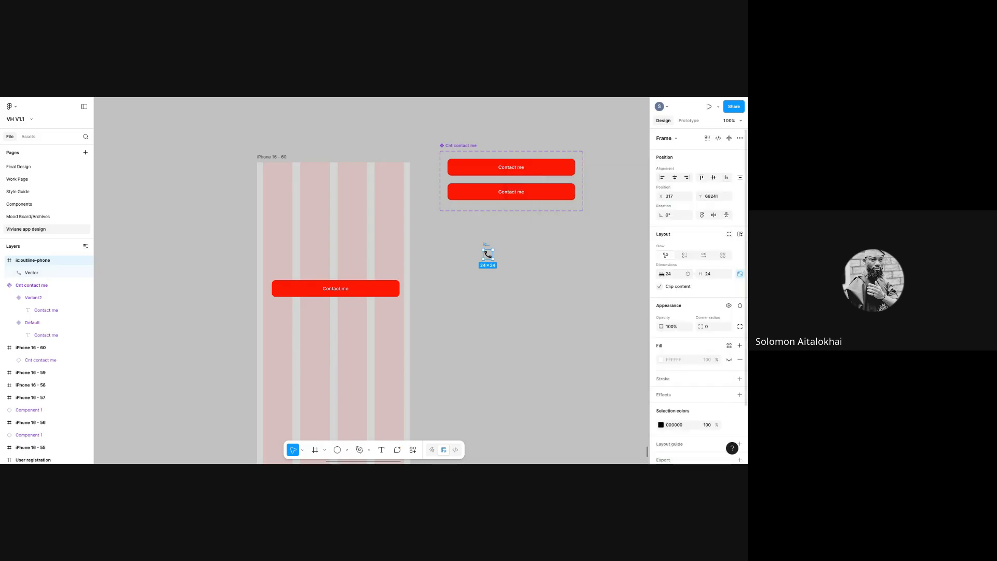
- Resize the phone icon to 18 wide and place it beside the Variant2 button's text
click(672, 275)
text(18)
key(Return)
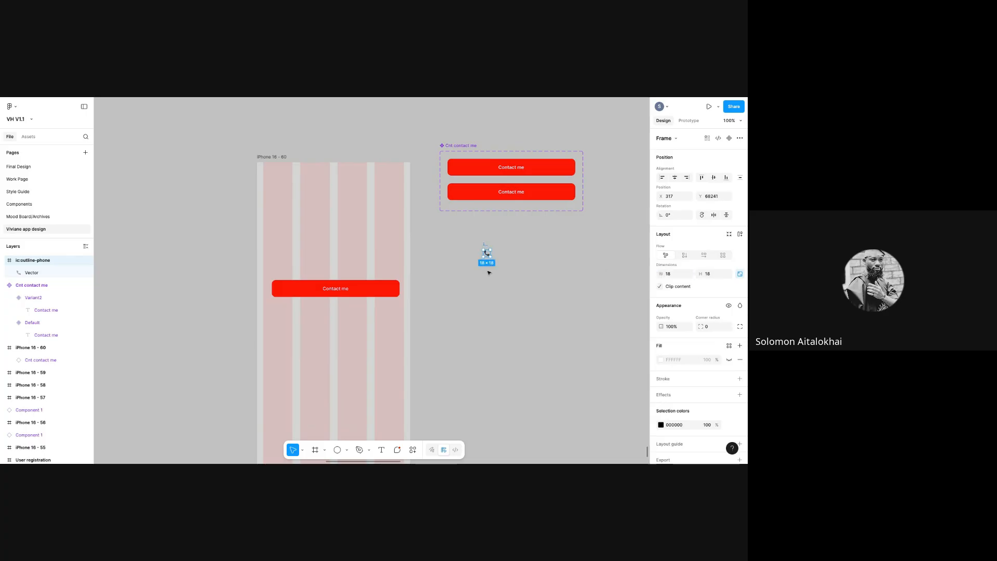
click(487, 254)
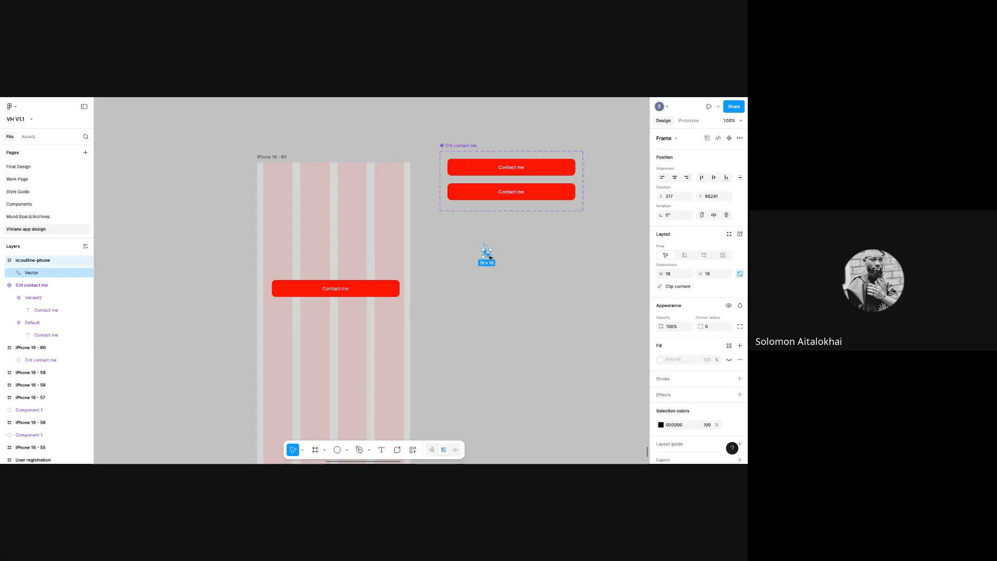
mouse_move(487, 251)
mouse_down()
mouse_move(491, 225)
mouse_move(487, 246)
mouse_up()
click(490, 252)
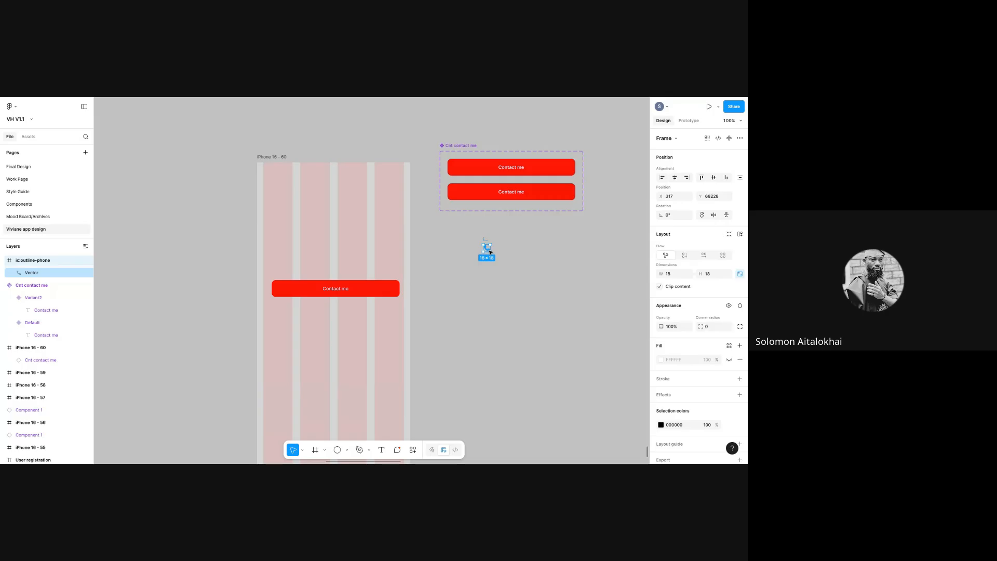
drag(497, 212, 494, 193)
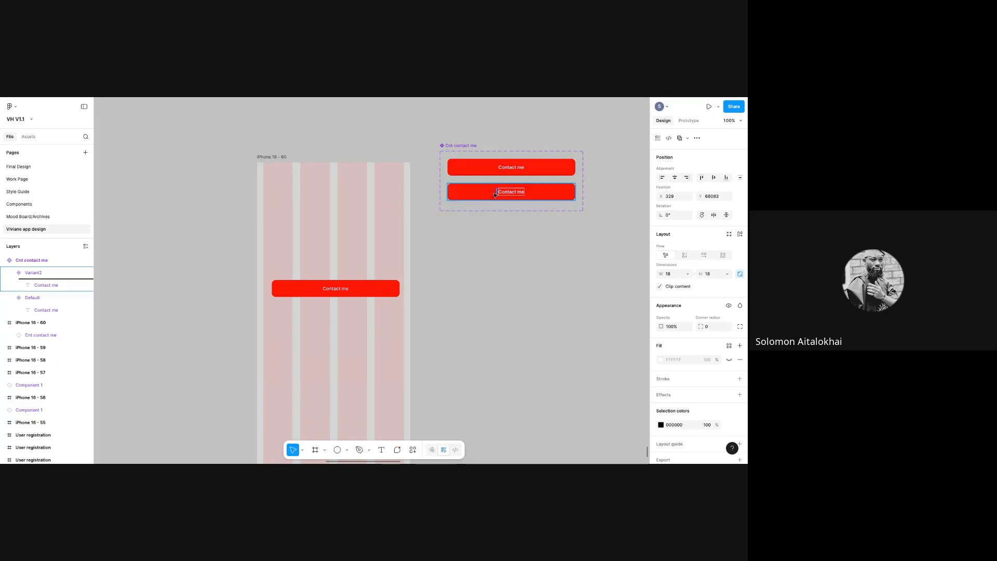
drag(493, 262, 499, 267)
click(492, 273)
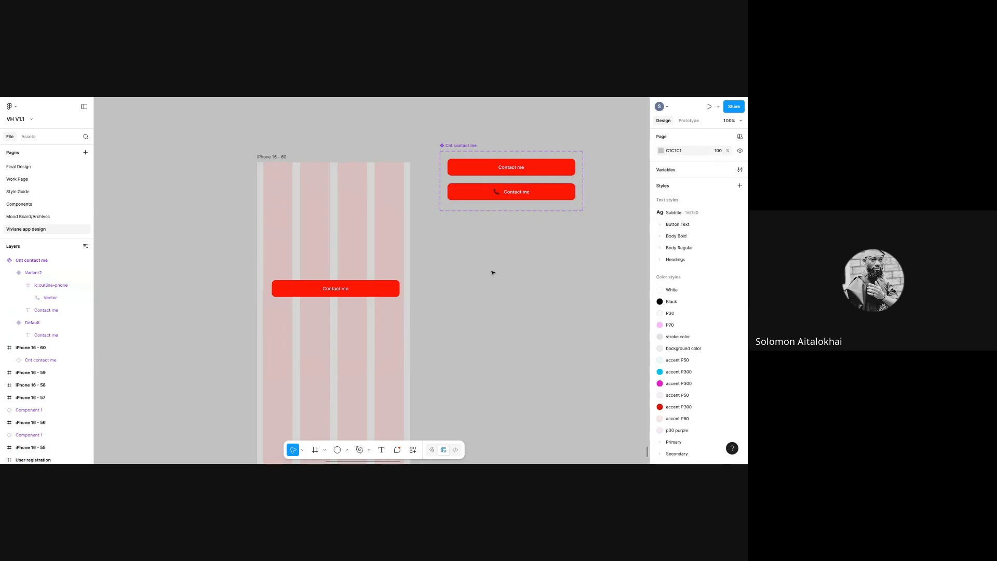
- Make the phone icon in the Variant2 button white FFFFFF
double_click(498, 192)
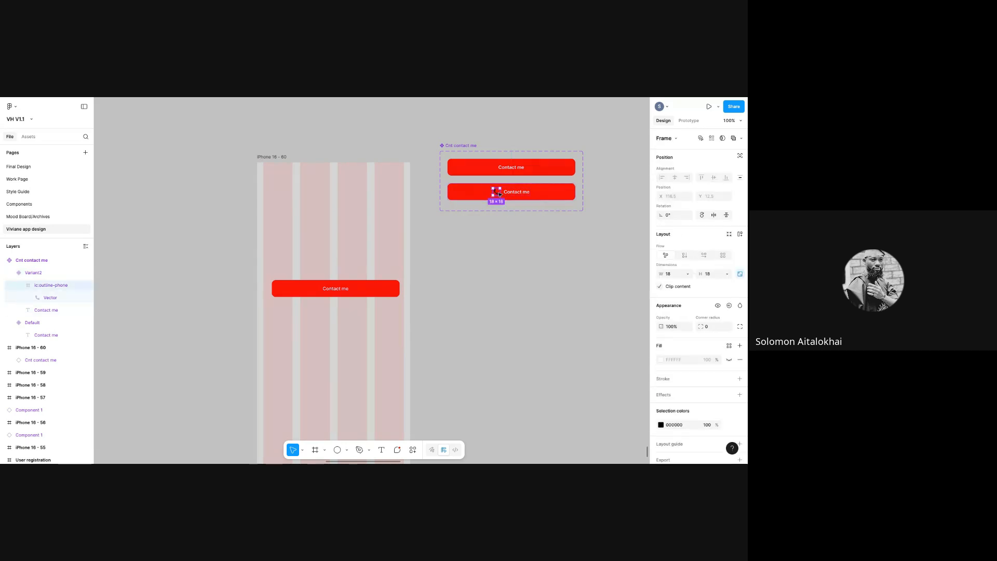
click(661, 425)
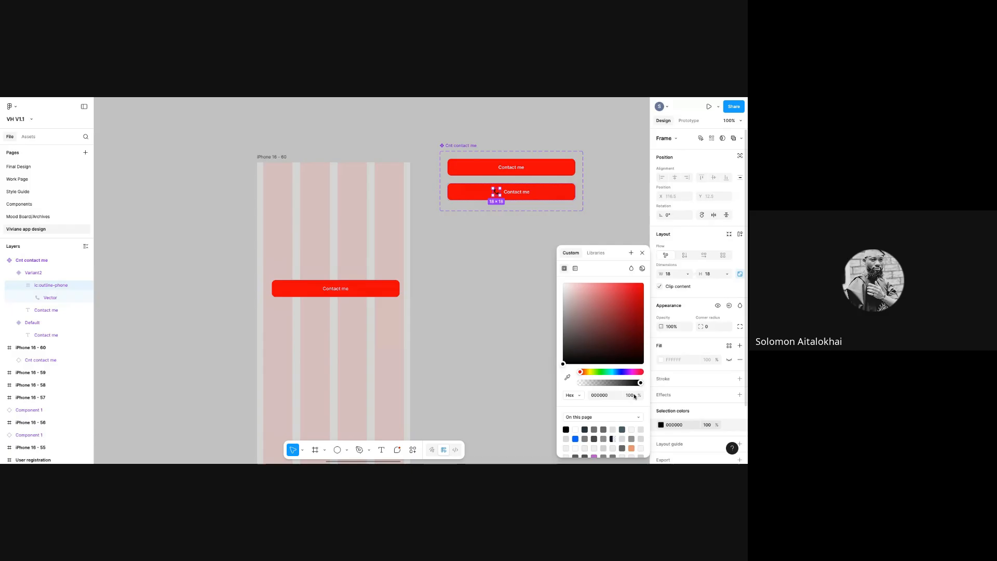
drag(563, 361, 526, 224)
click(519, 268)
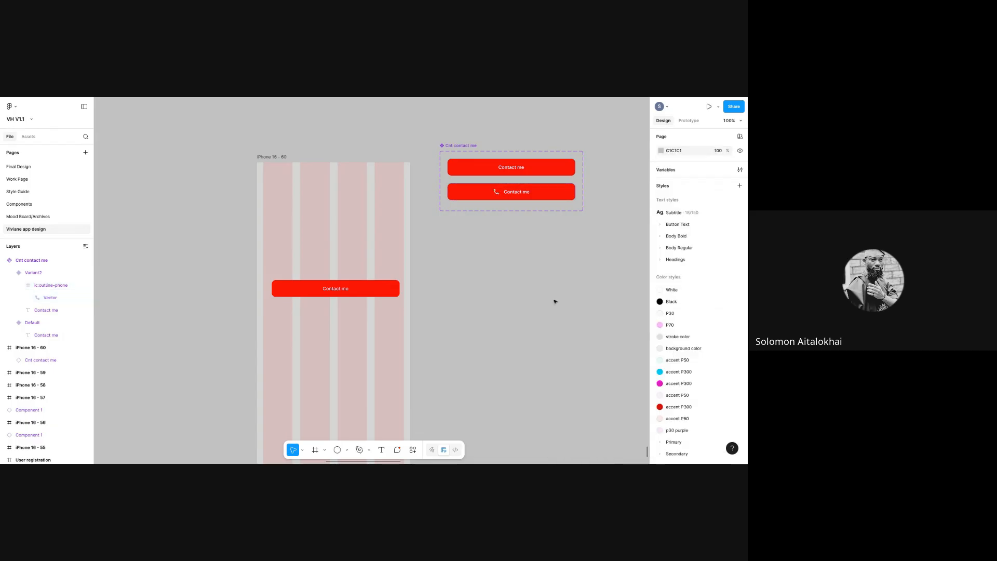
click(483, 167)
- Give the Variant2 button a white FFFFFF fill
click(490, 192)
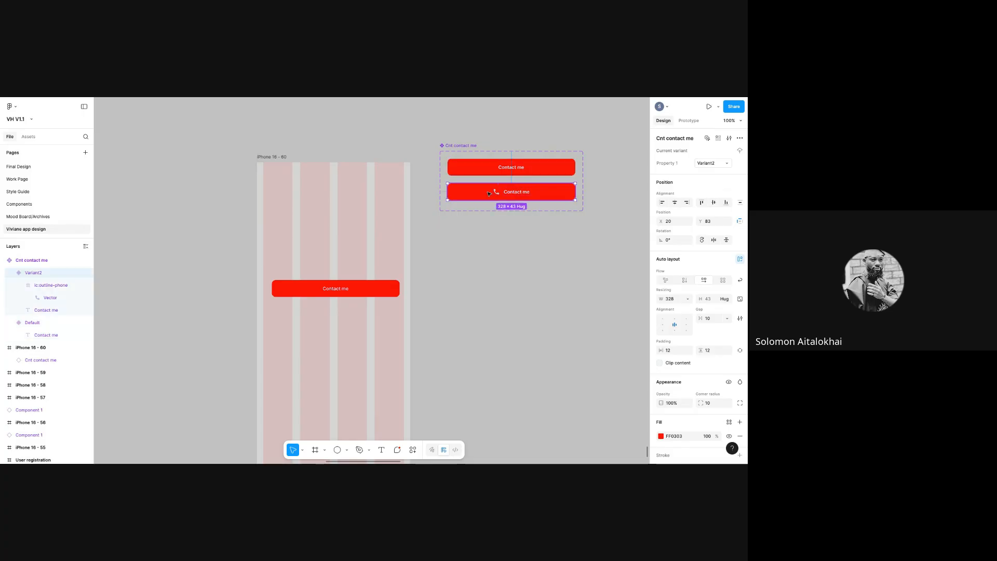
click(487, 171)
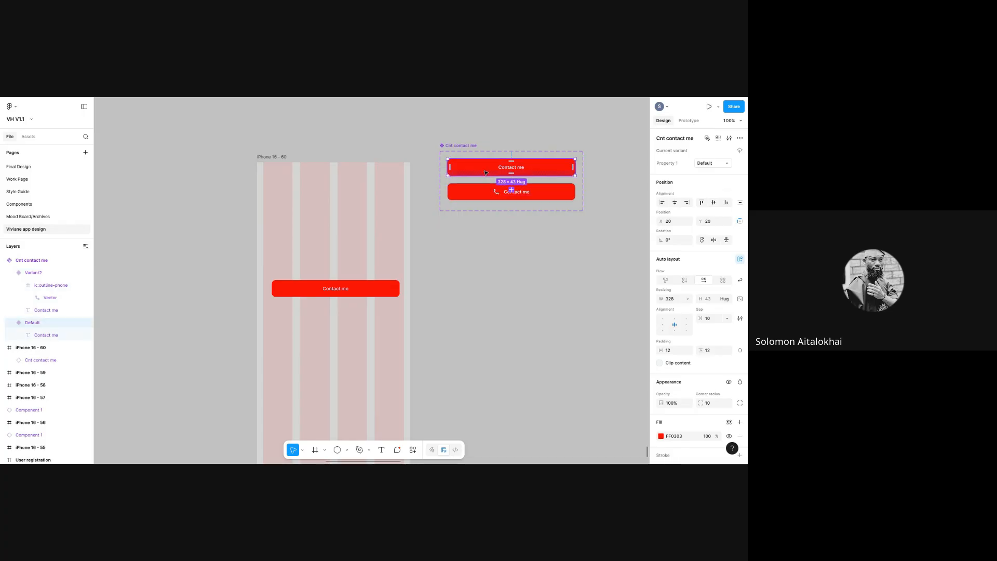
click(491, 198)
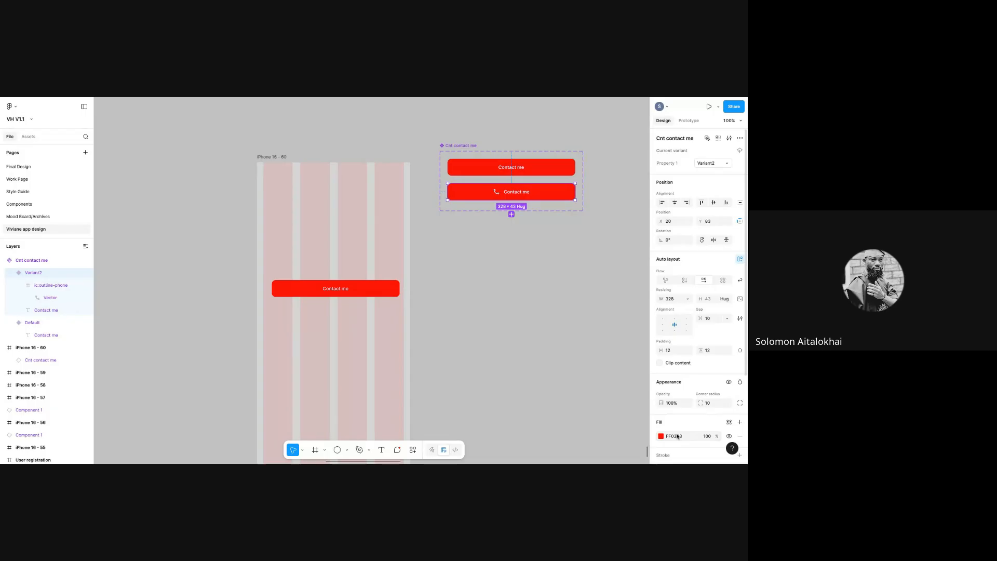
click(661, 436)
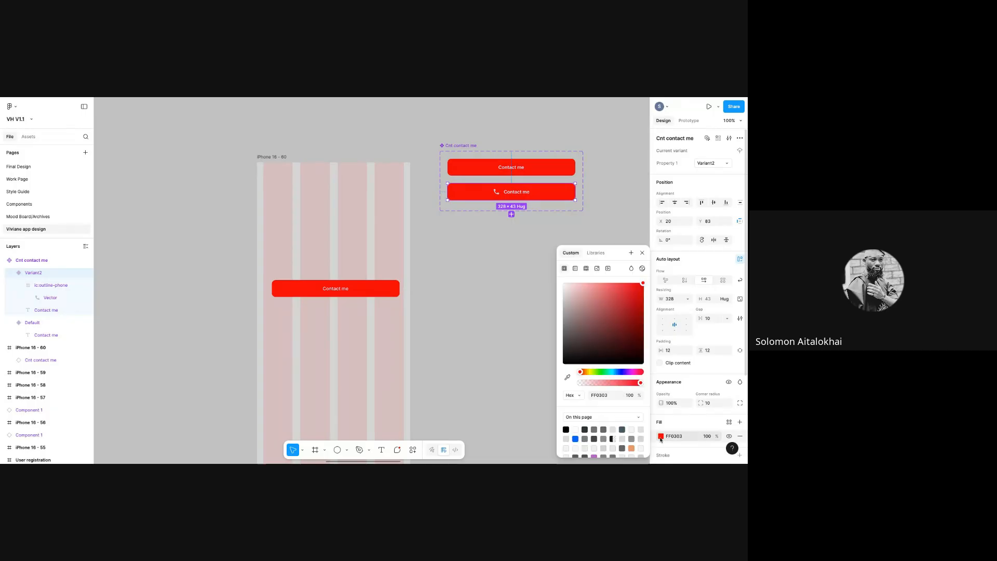
drag(642, 283, 509, 282)
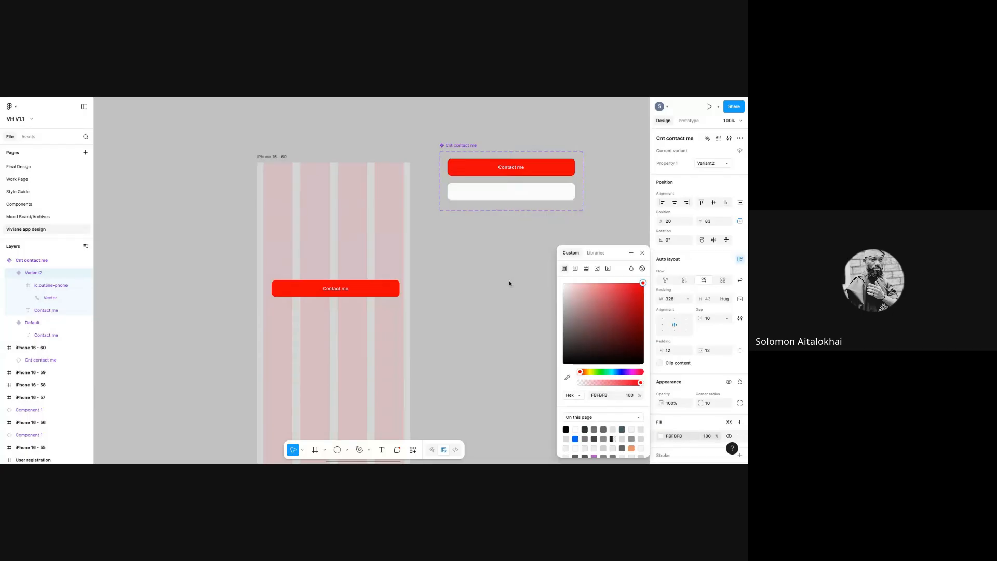
- Make the Variant2 label text black 000000 and the phone icon dark 2C1B1B
click(515, 195)
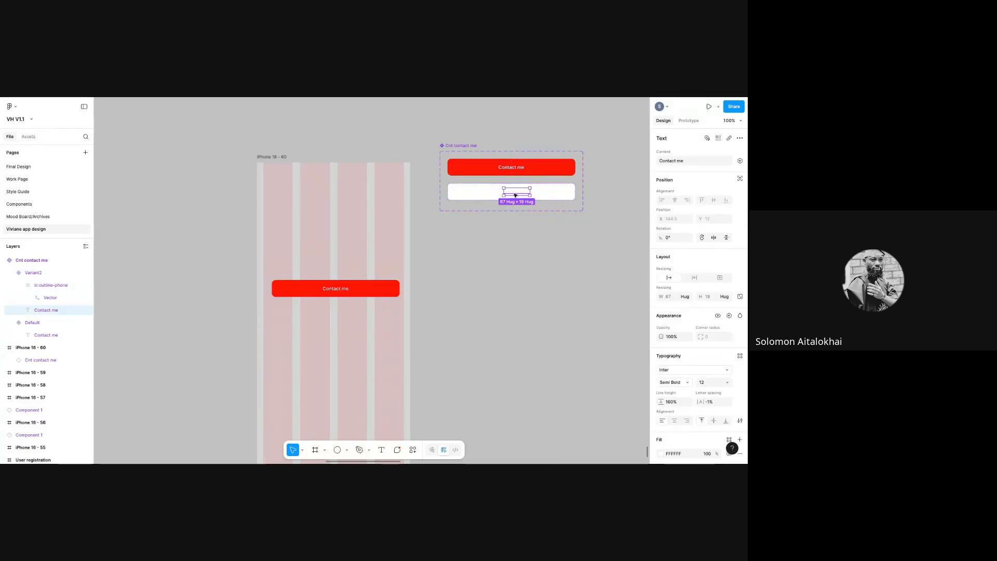
click(661, 453)
drag(570, 367, 528, 389)
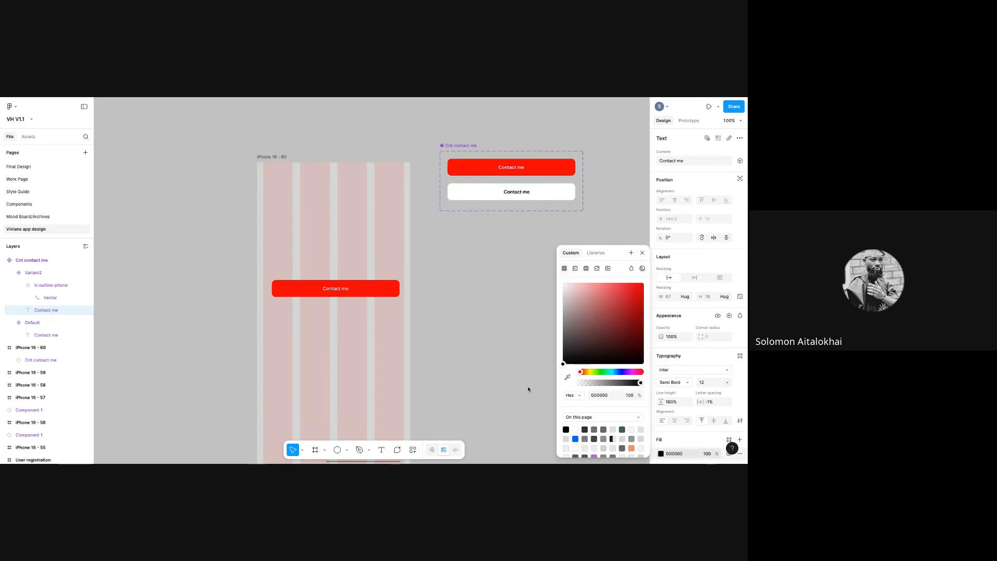
click(496, 192)
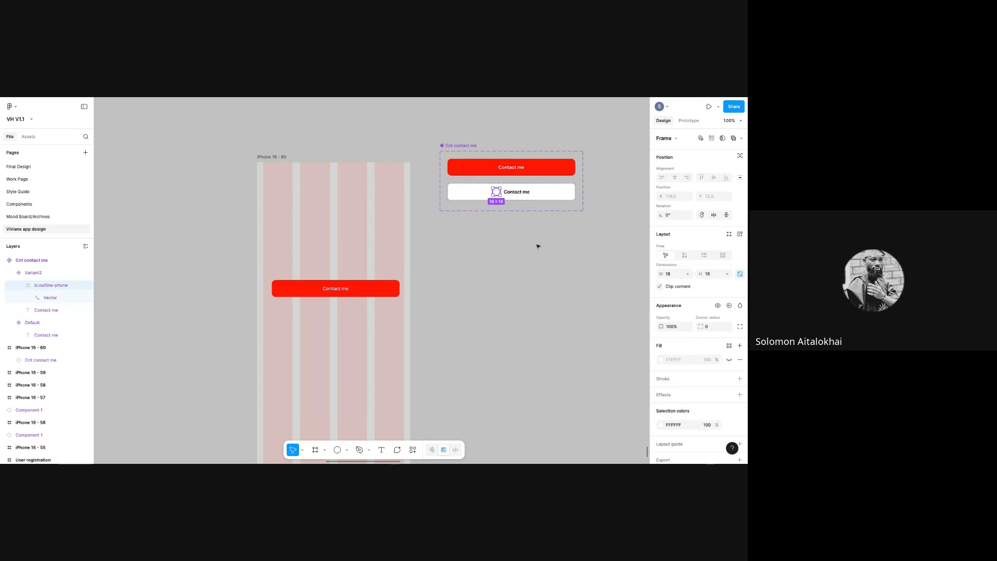
click(661, 425)
click(595, 350)
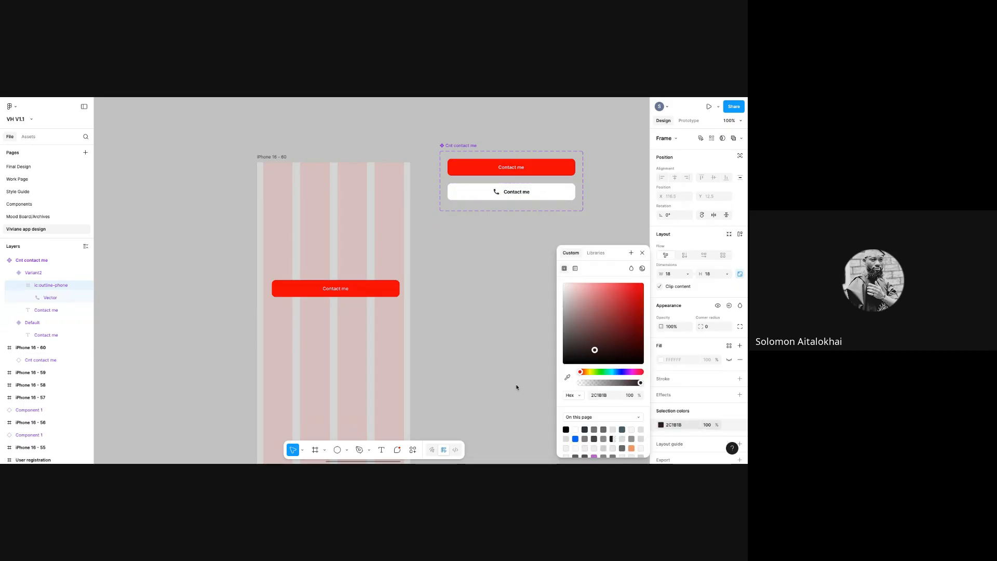
click(498, 294)
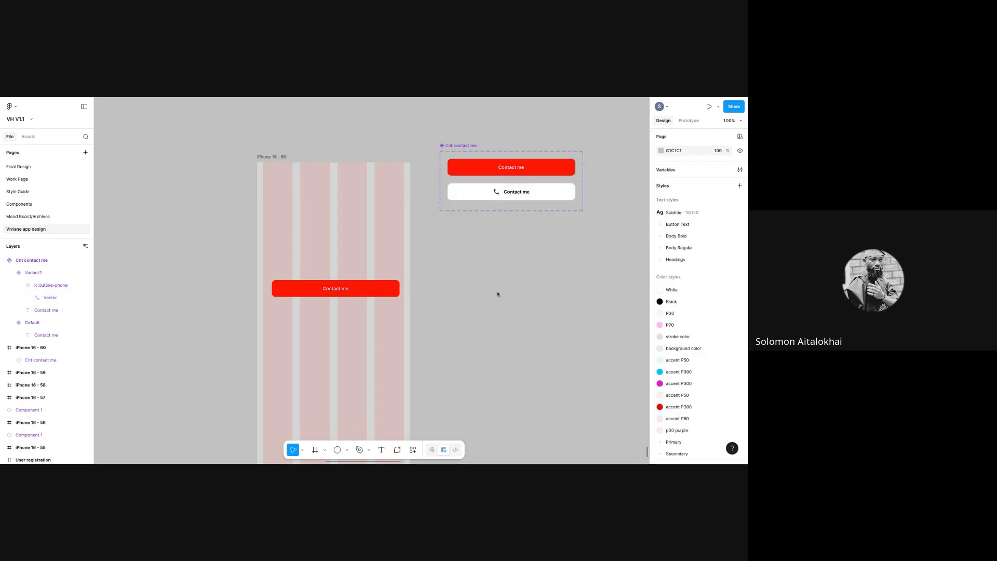
click(533, 195)
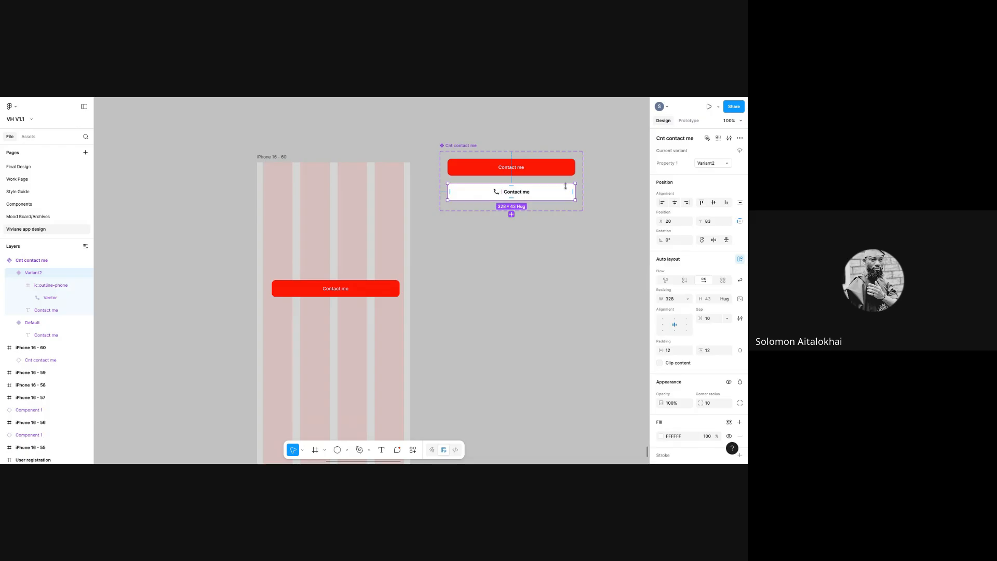
- Add a 1 px red inside stroke to the white Variant2 button
scroll(746, 441, down, 3)
scroll(746, 442, down, 1)
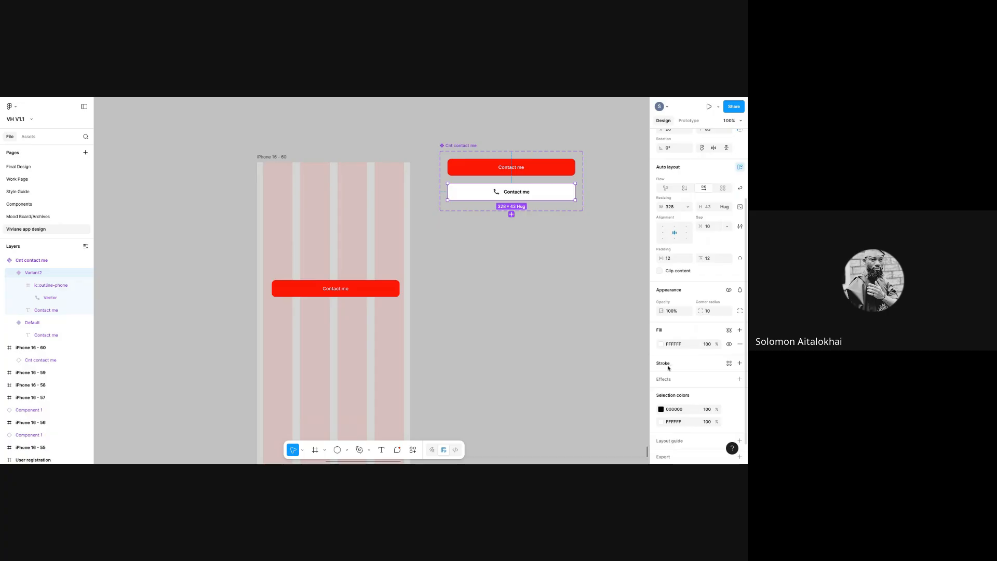
click(740, 363)
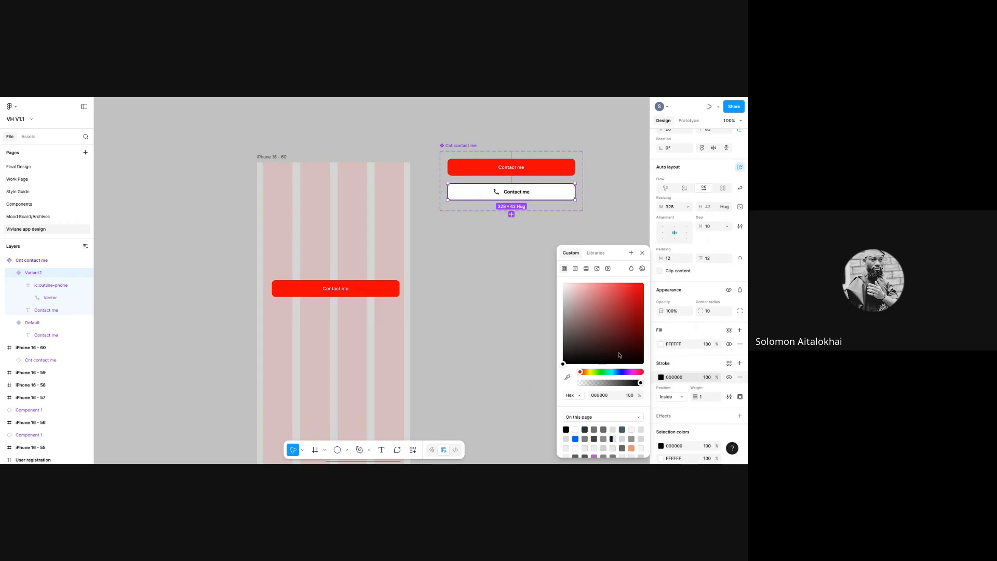
click(563, 361)
drag(626, 313, 649, 284)
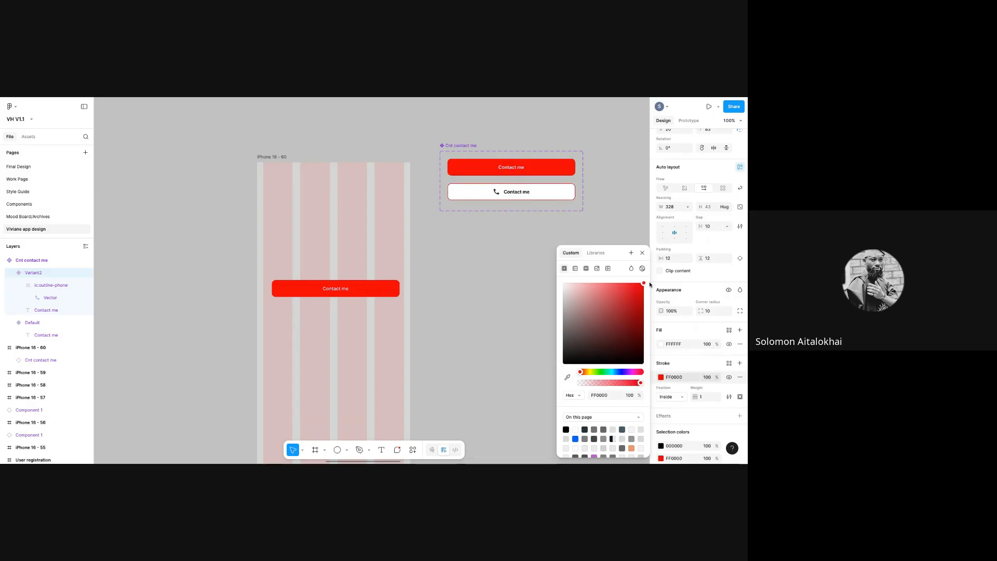
click(478, 240)
- Turn the Variant2 button's Contact me text red
click(516, 193)
click(516, 194)
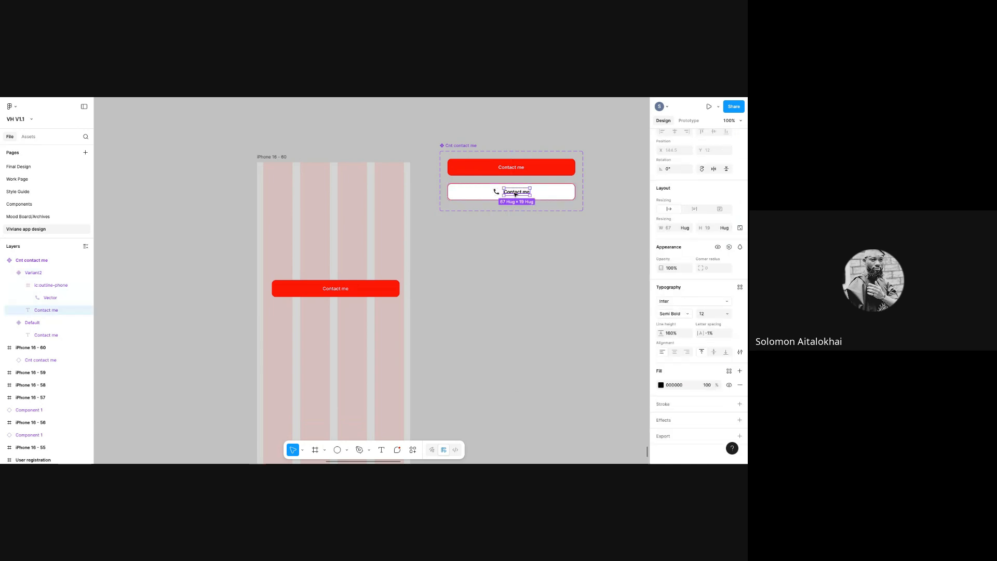
click(563, 195)
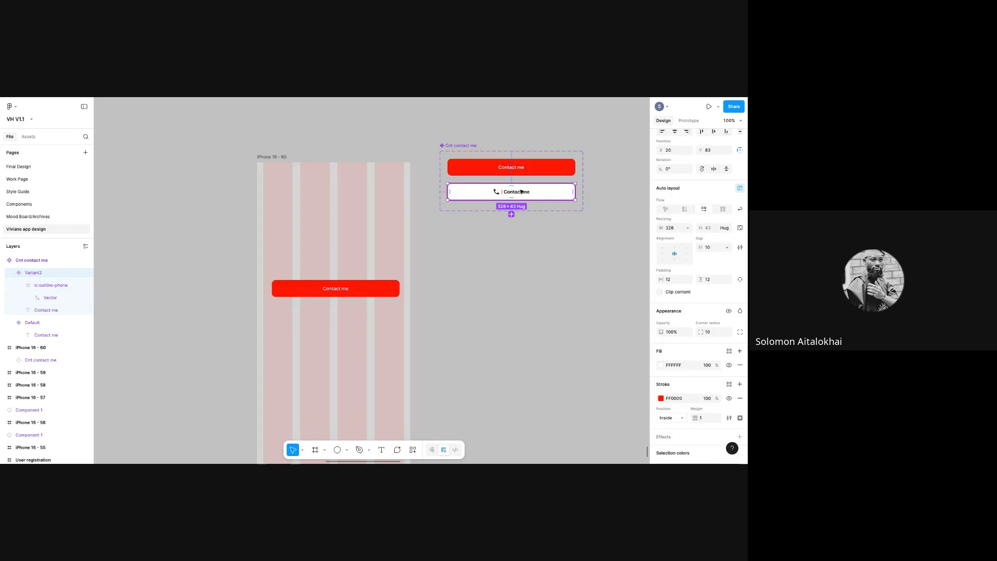
click(521, 193)
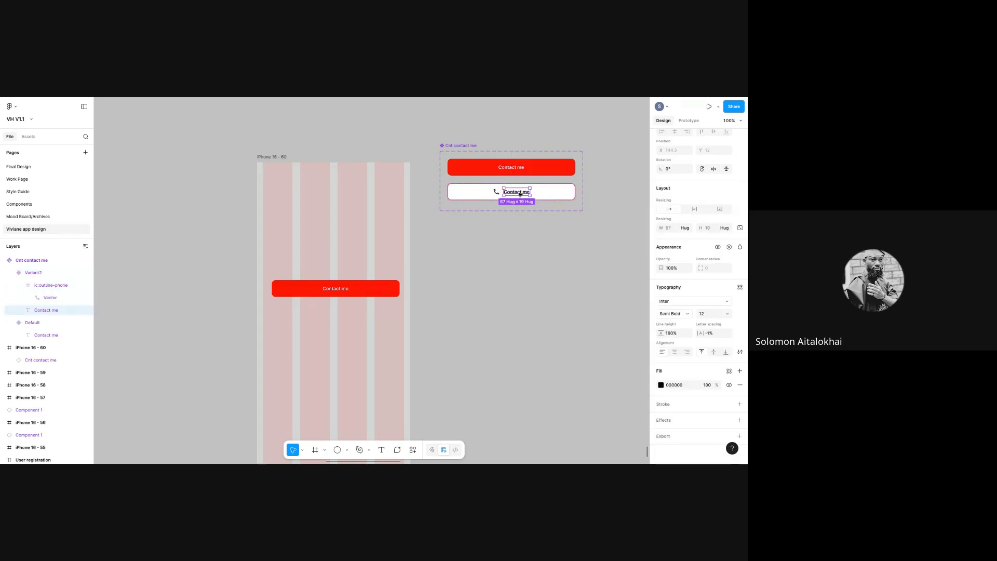
shift+click(496, 192)
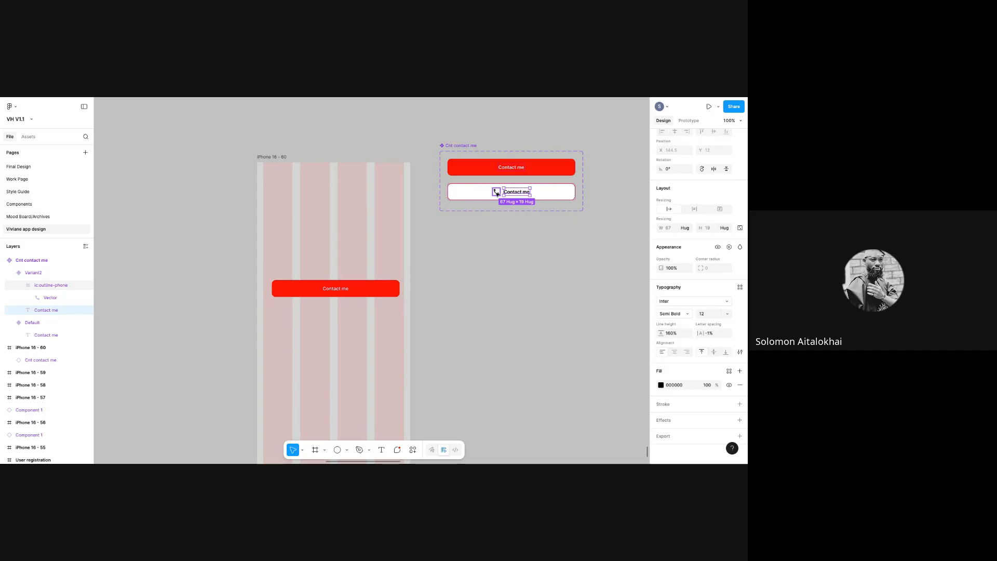
double_click(515, 193)
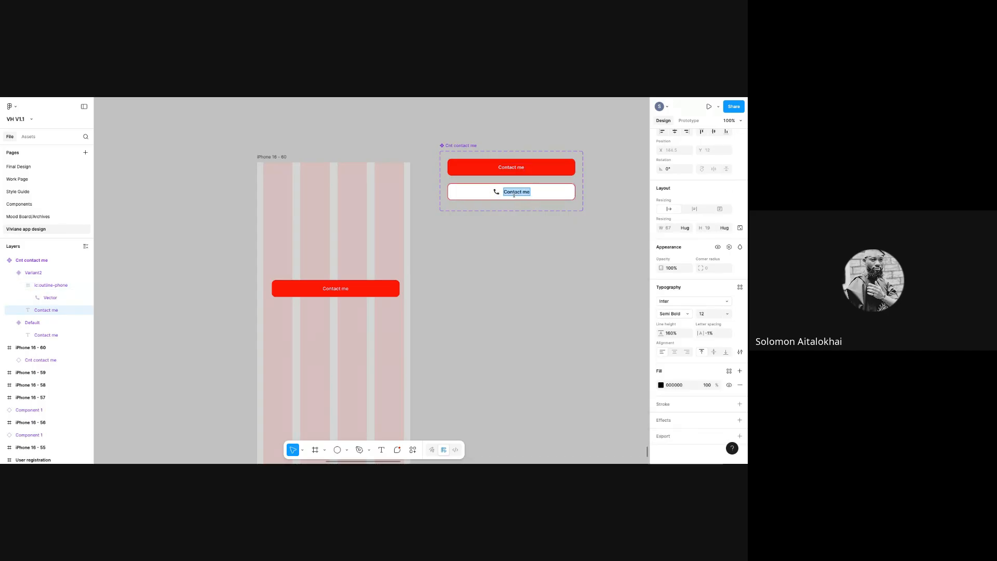
click(660, 384)
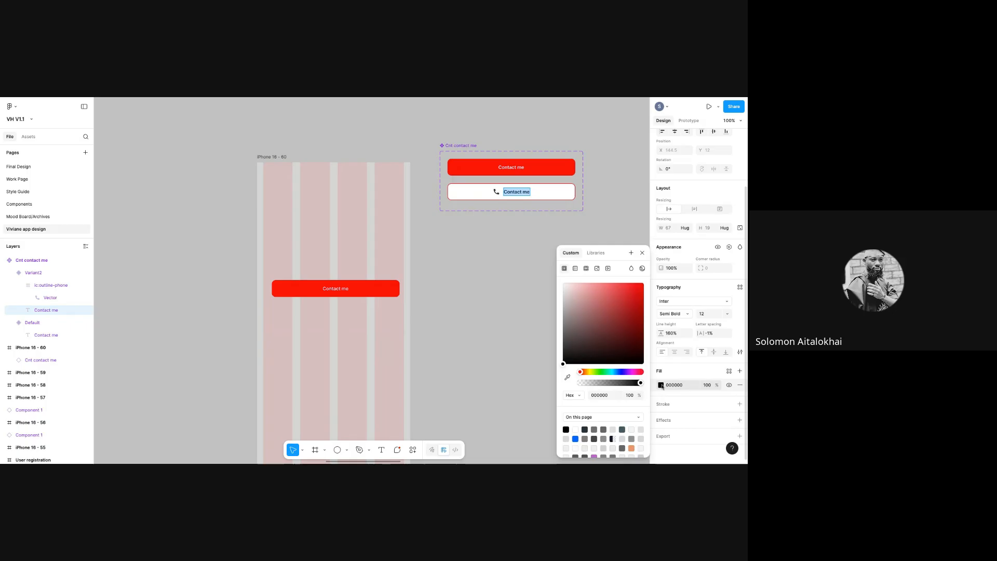
drag(612, 337, 647, 277)
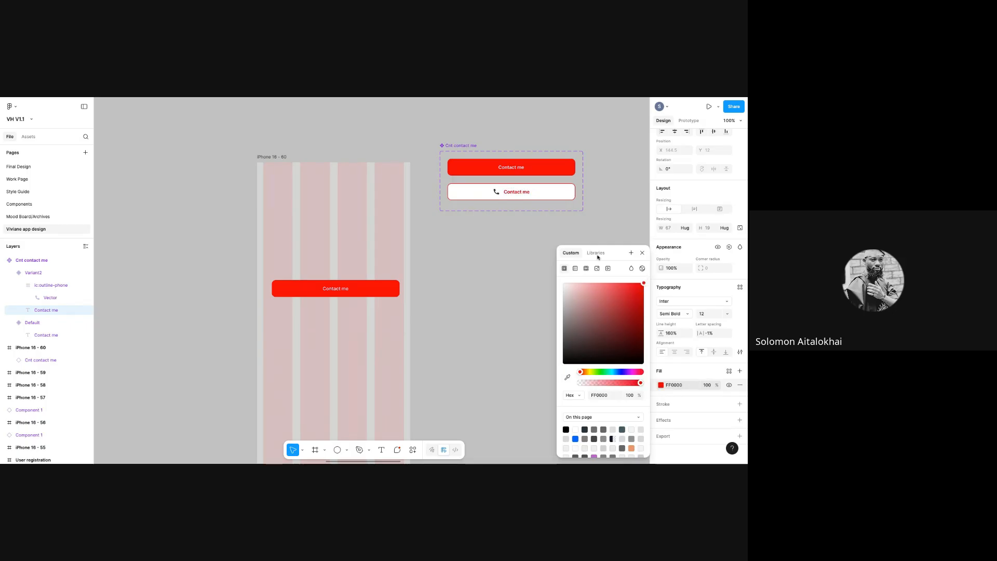
key(Escape)
- Set the Variant2 phone icon colour to pure red FF0000
click(496, 192)
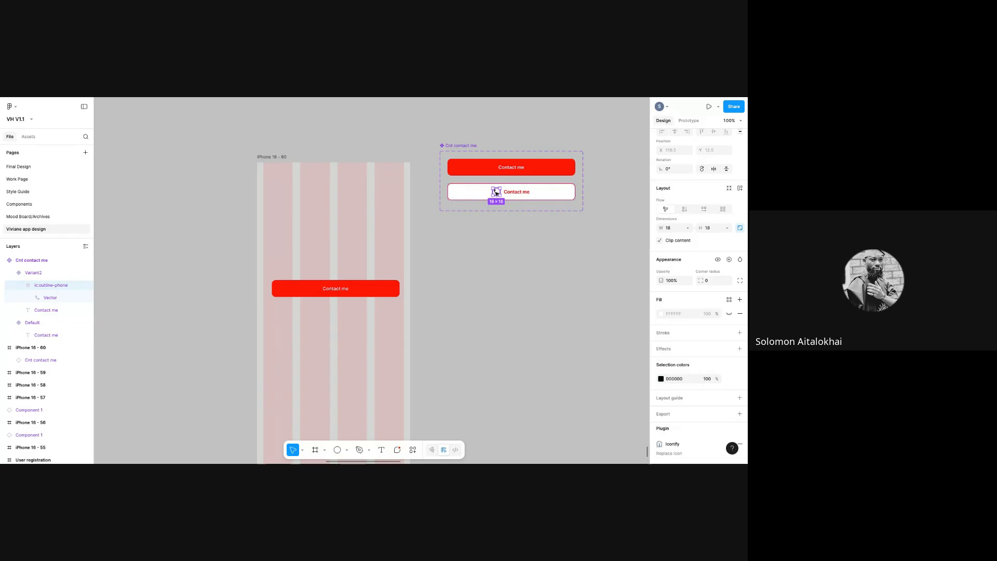
click(661, 379)
click(628, 342)
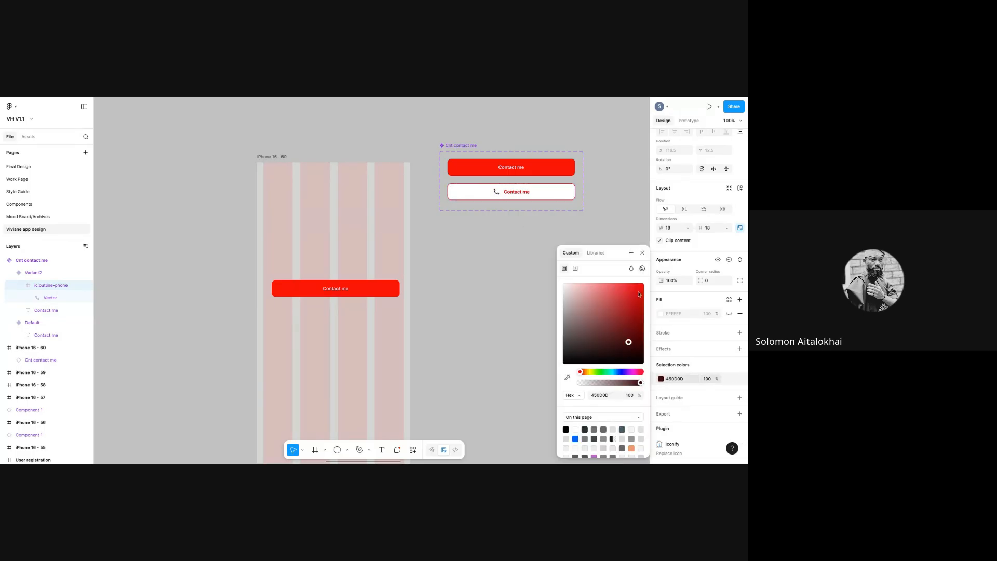
drag(645, 279, 644, 282)
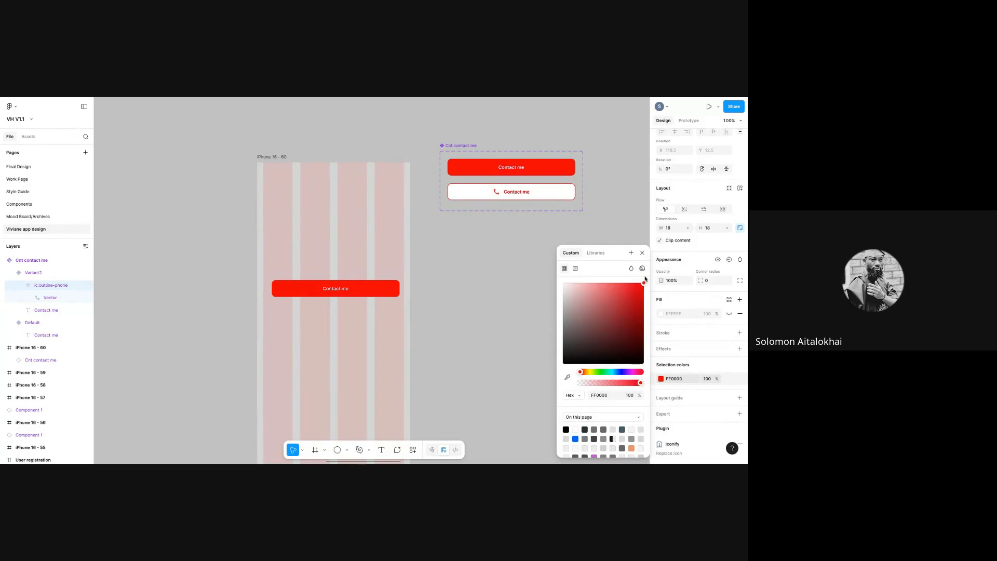
click(505, 264)
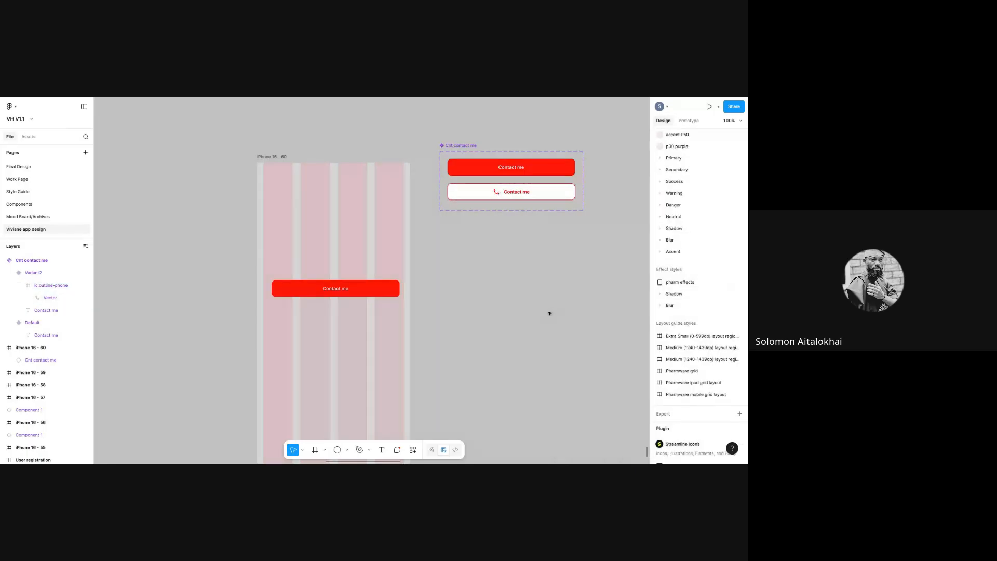
- Delete the Contact me button instance from the iPhone 16 - 60 frame
click(529, 172)
click(540, 191)
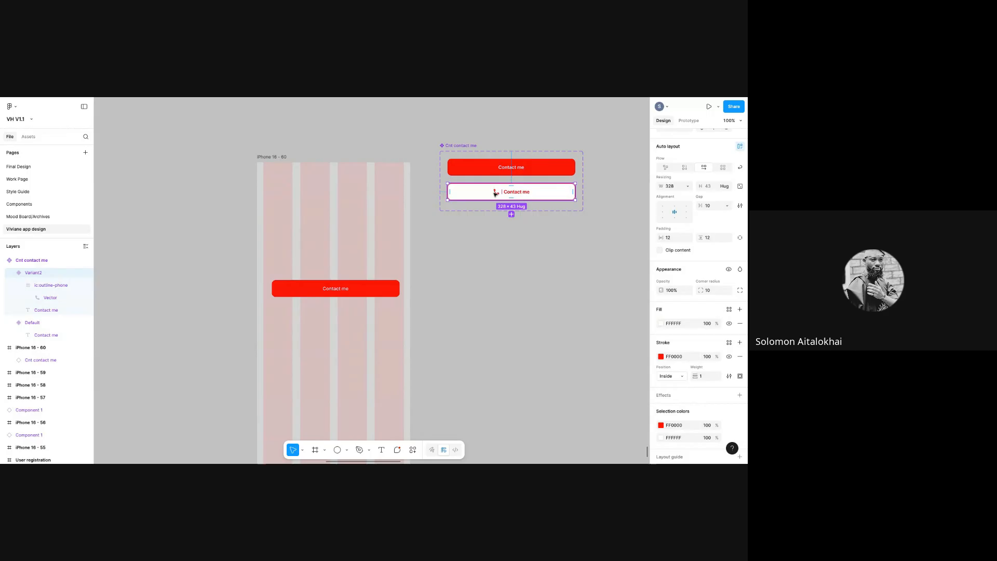
click(539, 332)
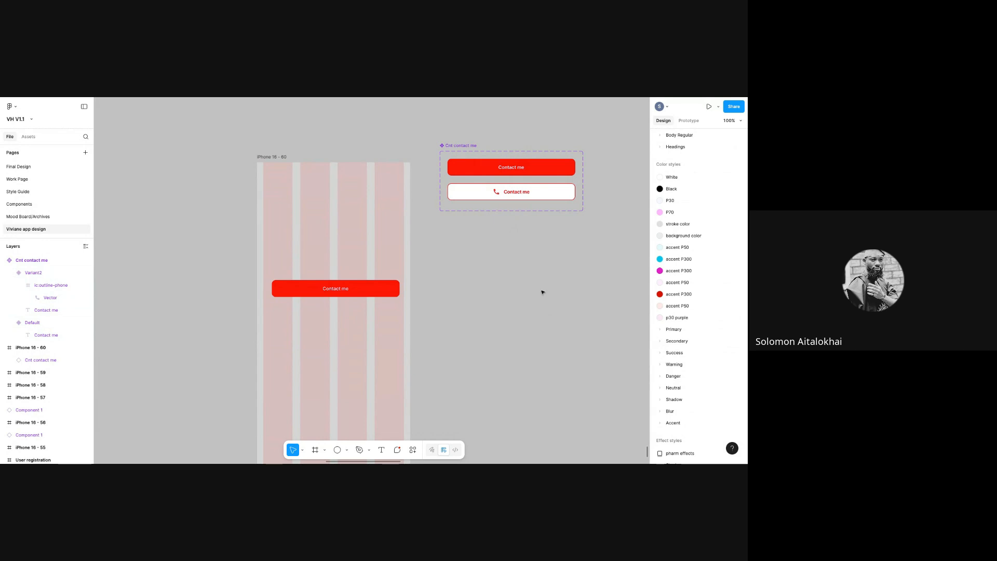
click(461, 147)
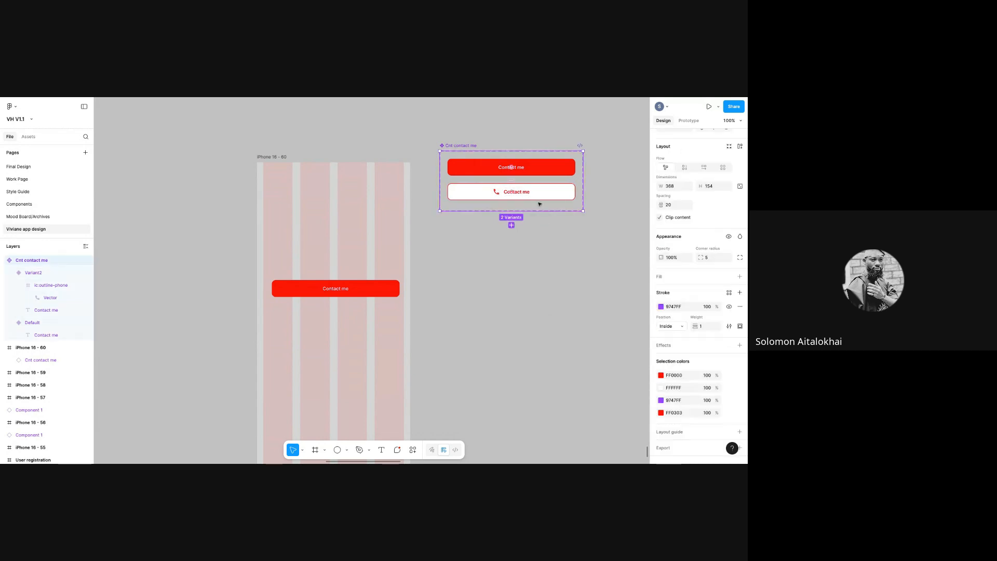
click(345, 295)
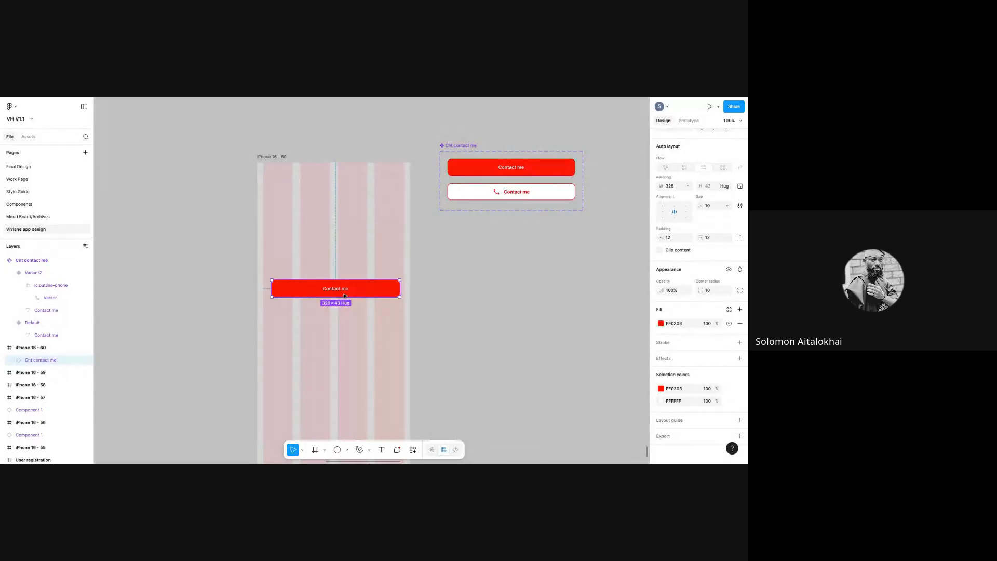
key(Delete)
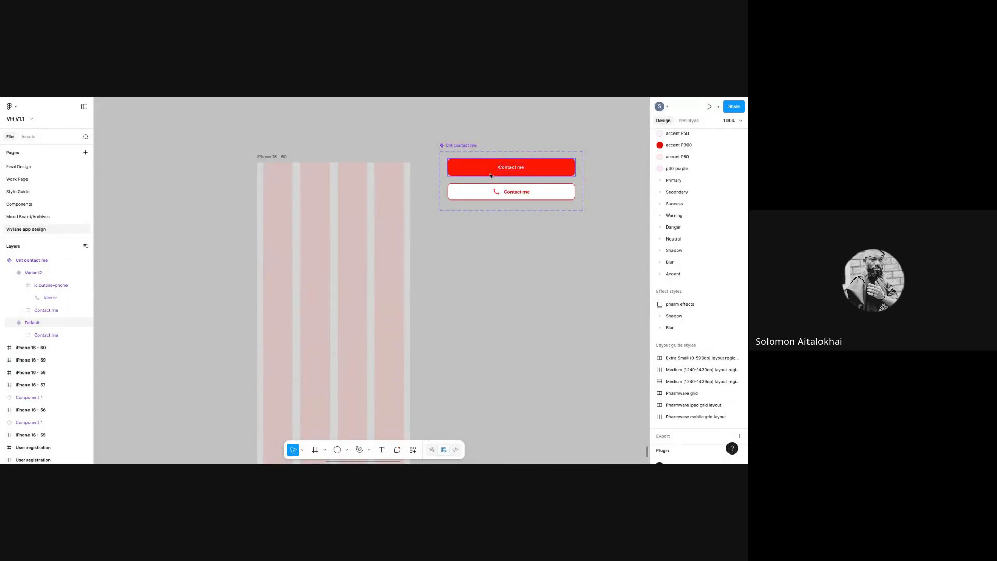
click(491, 175)
- Copy the red Default variant and paste it low in the iPhone 16 - 60 frame
right_click(490, 173)
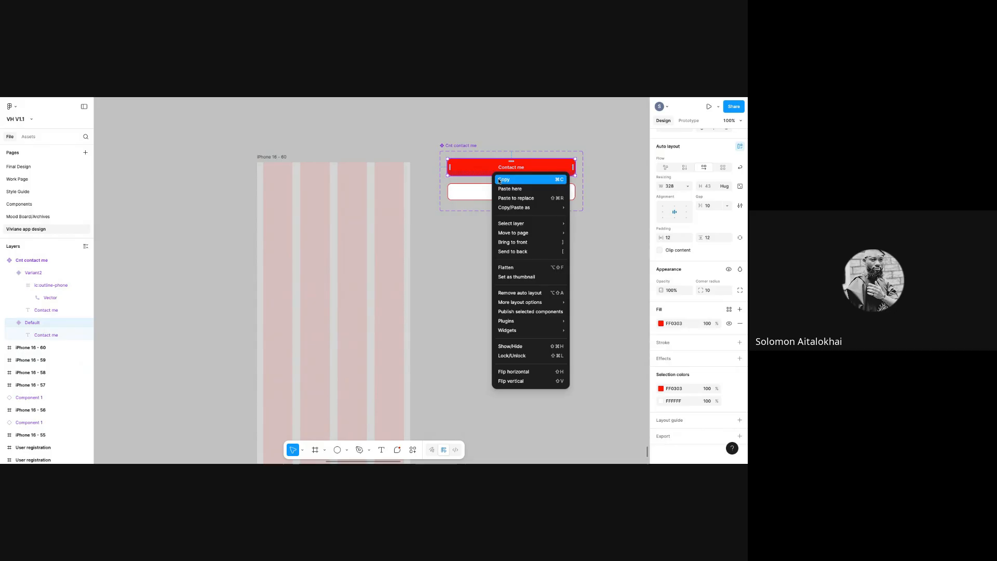
click(292, 329)
right_click(320, 295)
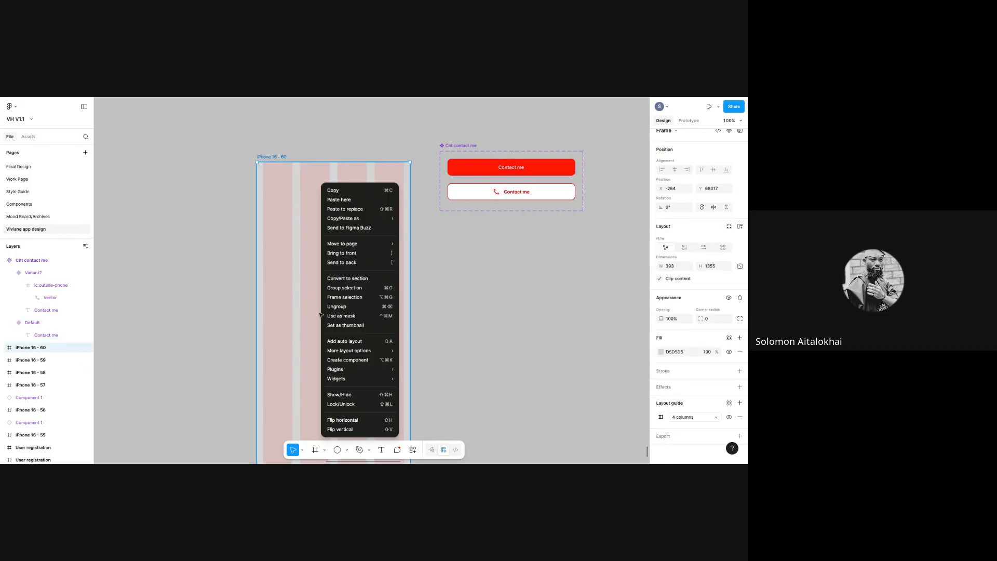
click(348, 200)
drag(378, 242, 303, 300)
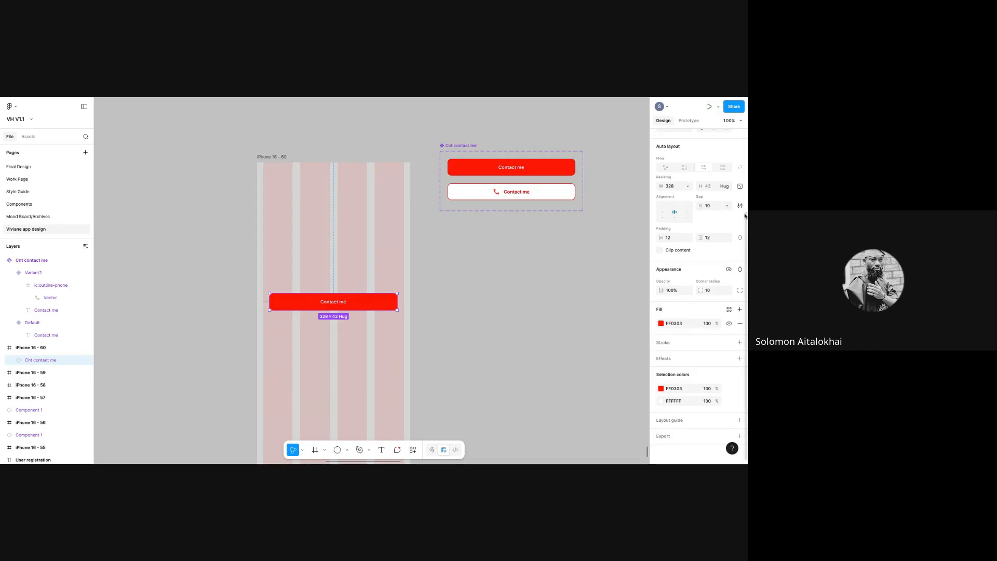
scroll(745, 218, up, 3)
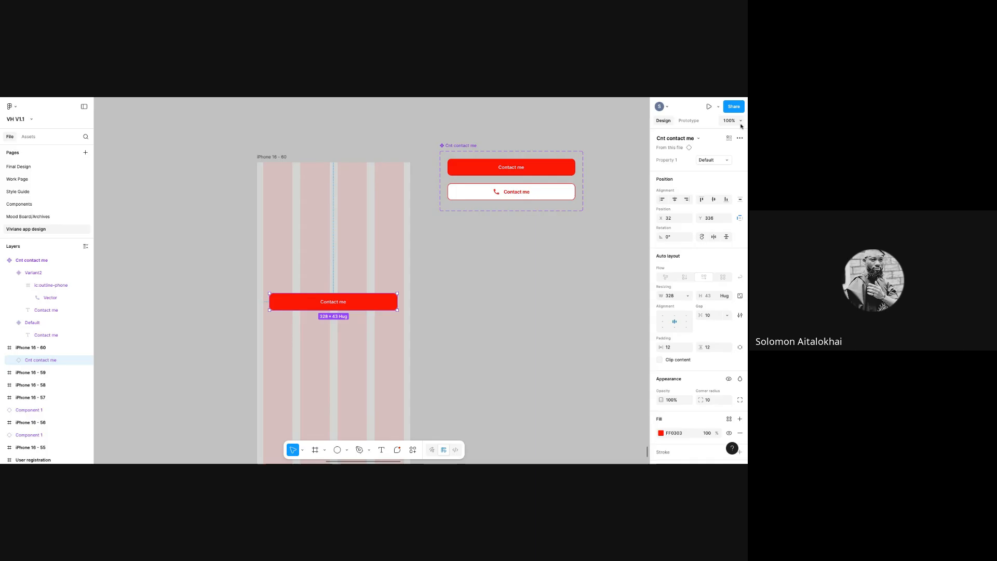
- Duplicate iPhone 16 - 60 as iPhone 16 - 61 beside it, raising the component set above
drag(265, 155, 180, 152)
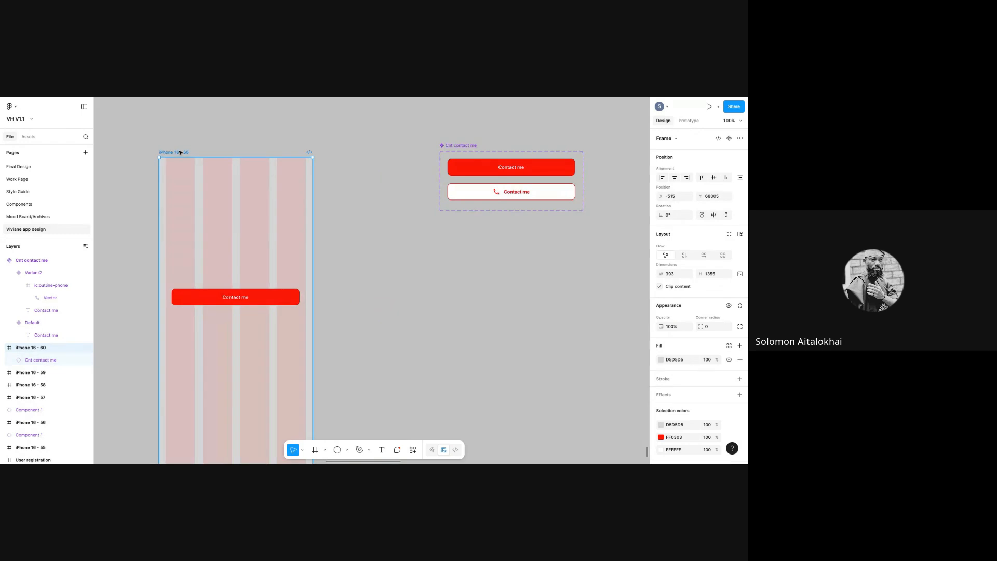
key(ctrl+d)
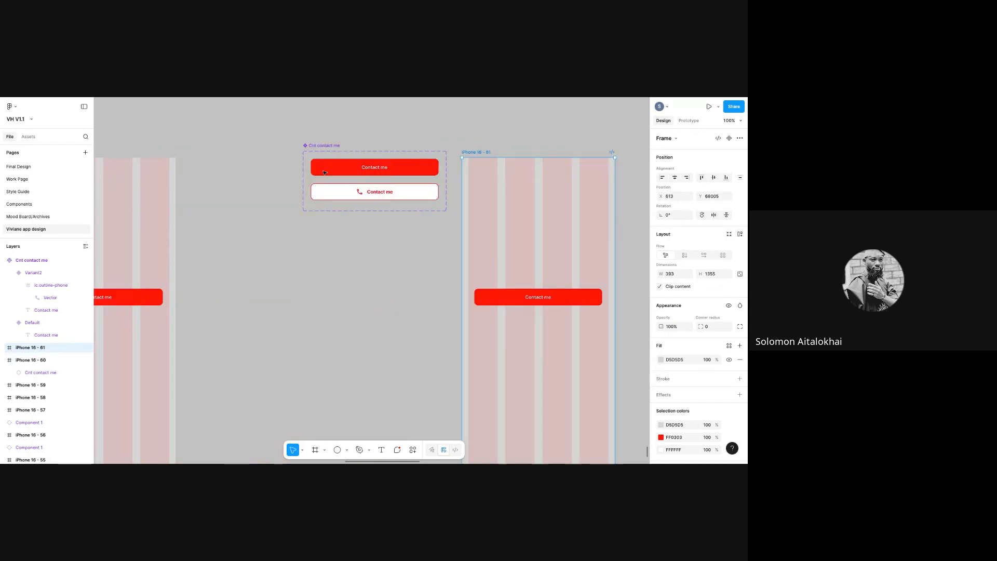
drag(329, 145, 361, 97)
click(466, 196)
drag(238, 226, 225, 197)
drag(158, 165, 79, 154)
click(257, 343)
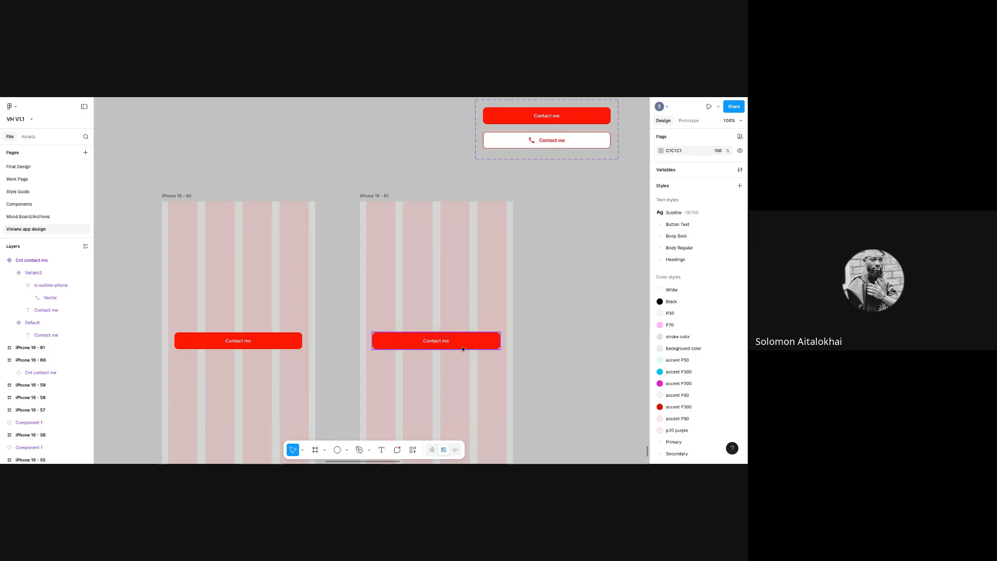
key(ctrl+z)
drag(450, 342, 445, 343)
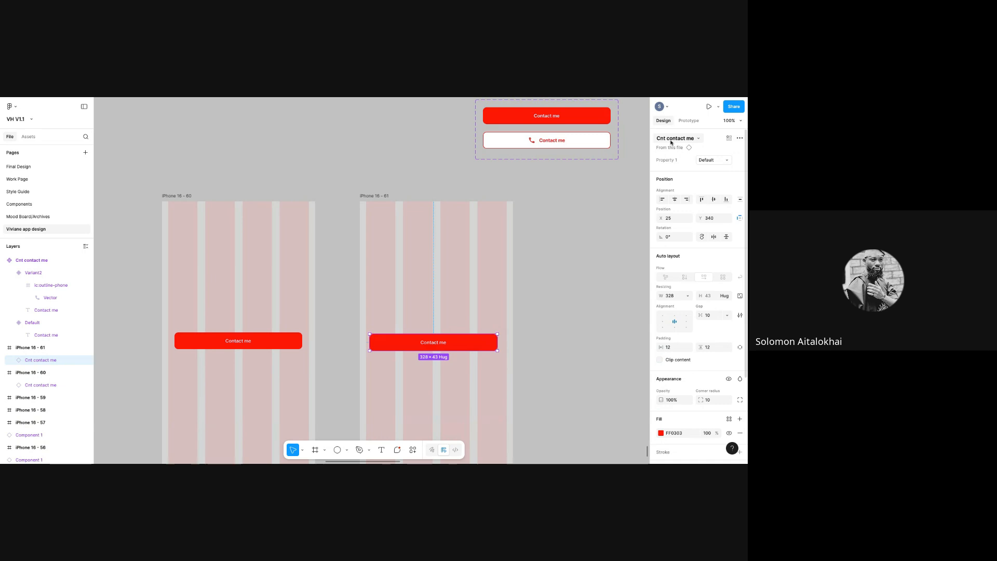
- Switch the iPhone 16 - 61 button's Property 1 to Variant2 and shift it slightly
click(728, 162)
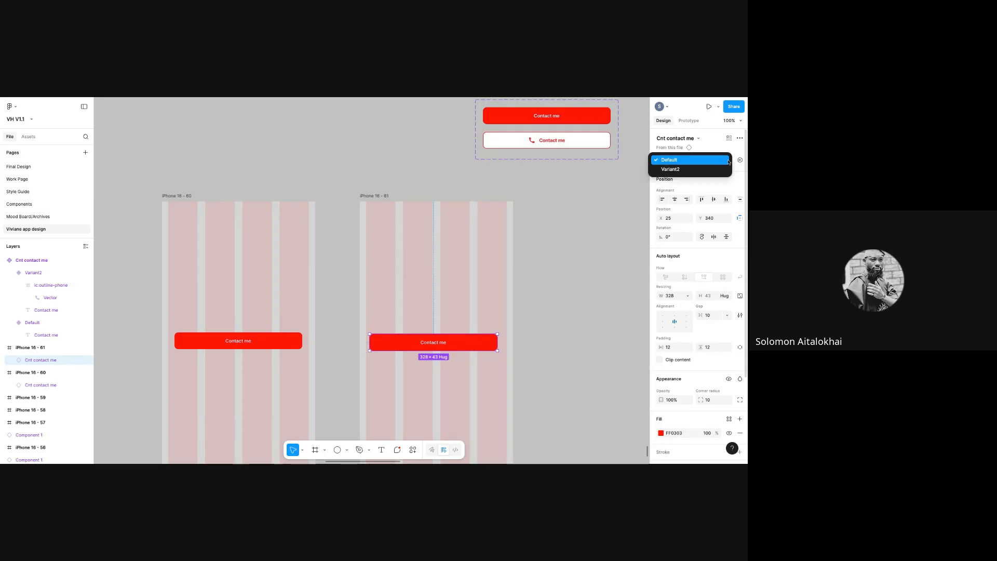
click(703, 170)
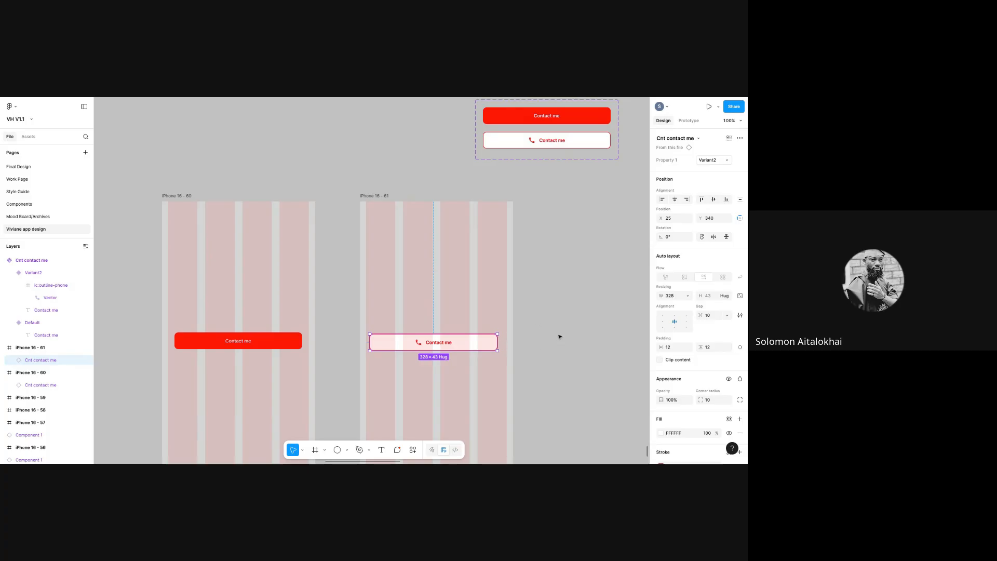
drag(424, 344, 468, 345)
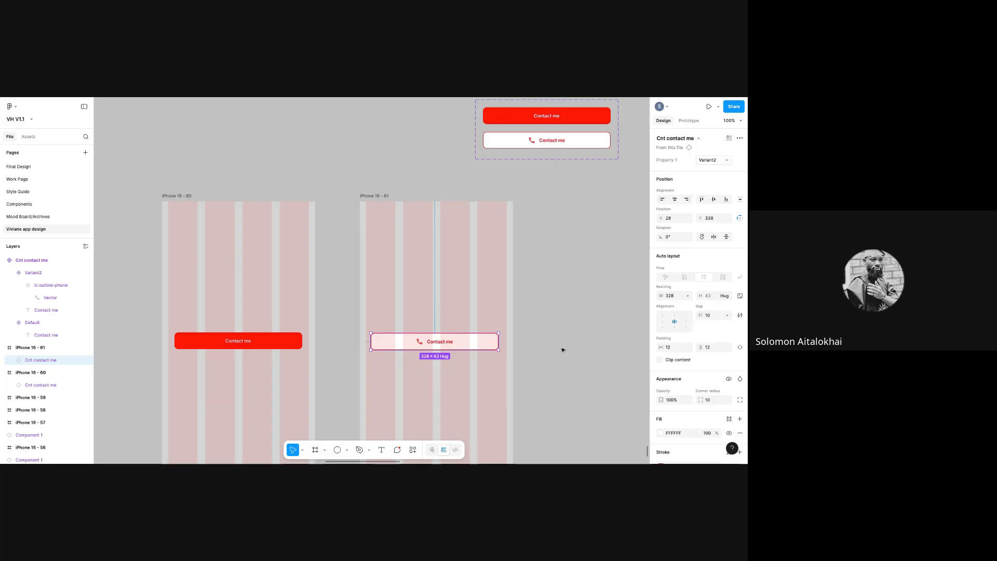
- Set the iPhone 16 - 61 button's Property 1 back to Default, then select Default in the set
click(439, 138)
scroll(441, 107, up, 2)
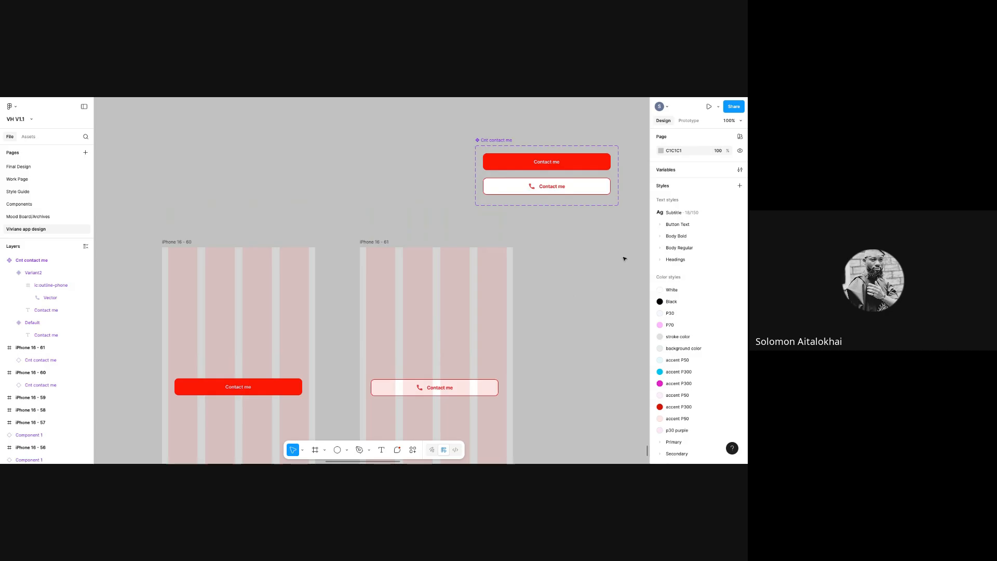
click(487, 387)
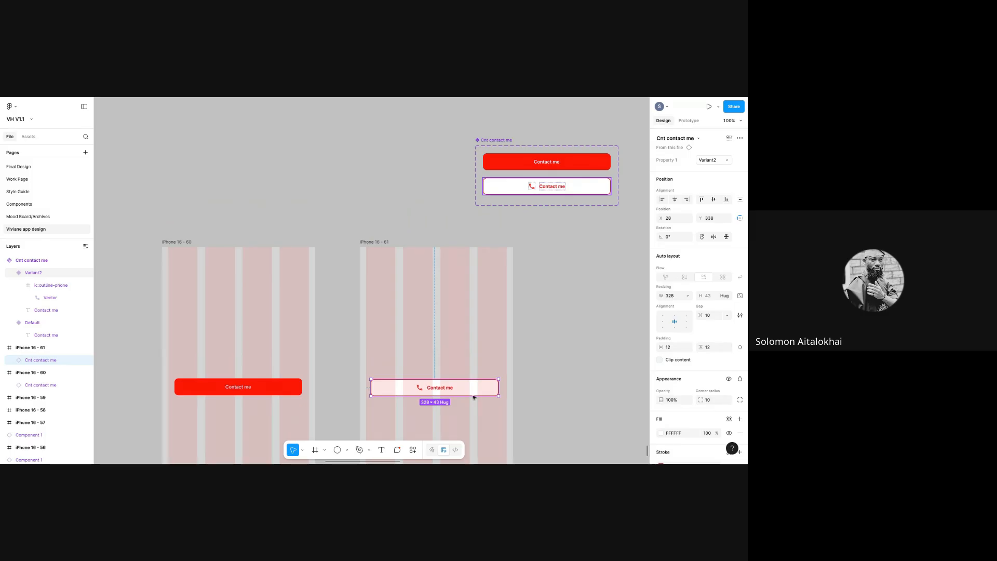
click(723, 160)
click(716, 152)
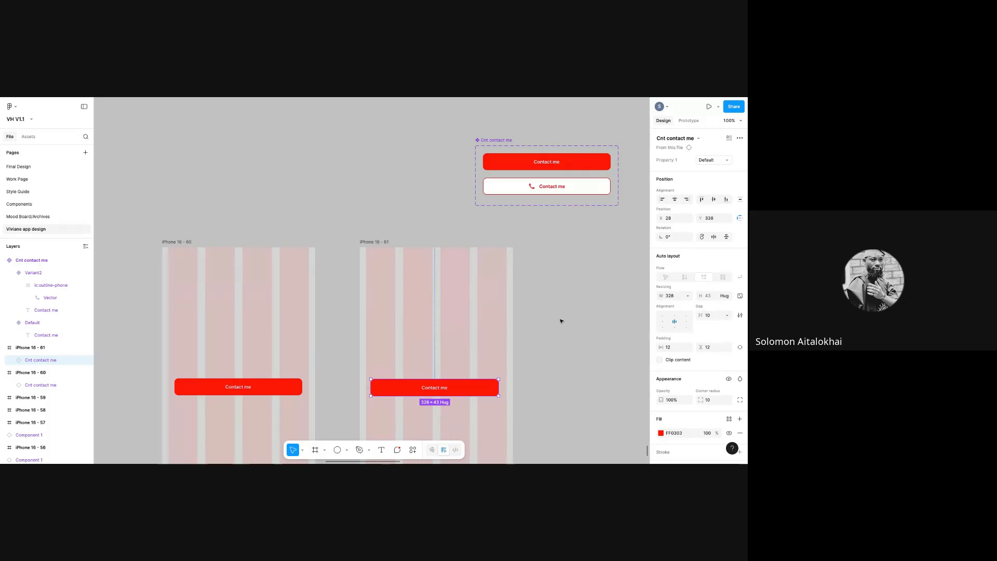
click(561, 445)
scroll(550, 312, down, 3)
drag(515, 126, 508, 105)
click(574, 210)
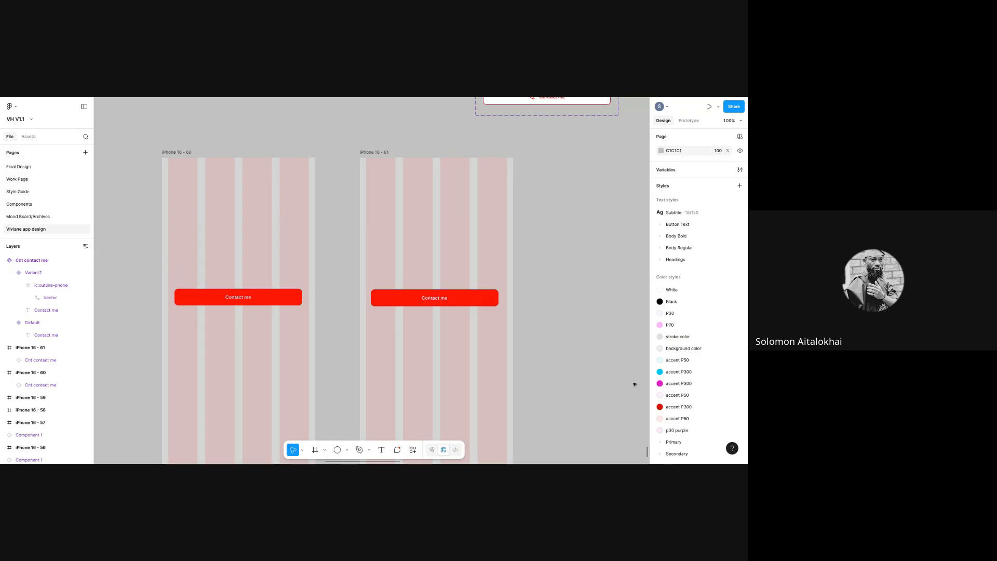
drag(646, 453, 647, 452)
click(556, 177)
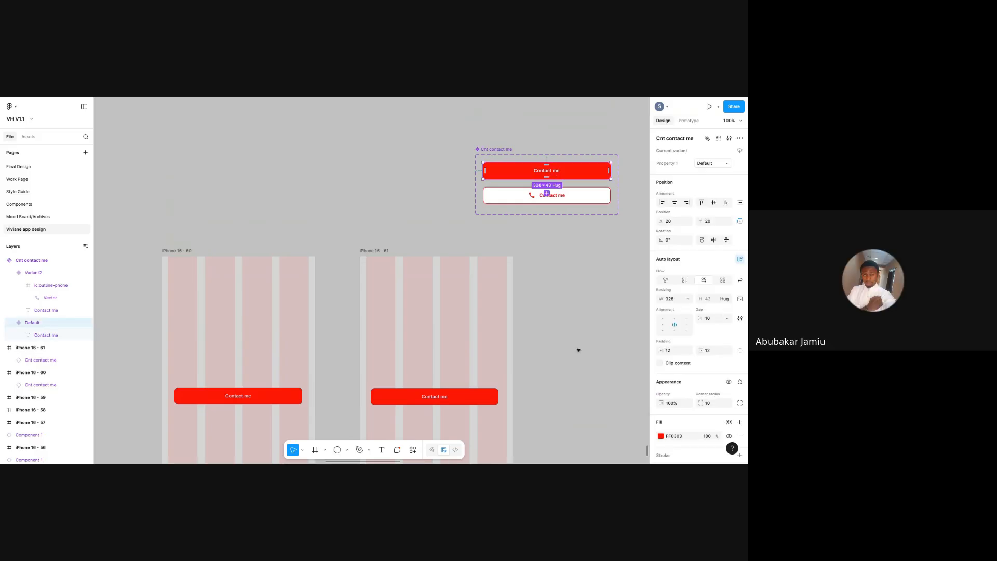
- Switch the iPhone 16 - 61 button instance back to the white Variant2
click(465, 404)
click(724, 162)
click(705, 169)
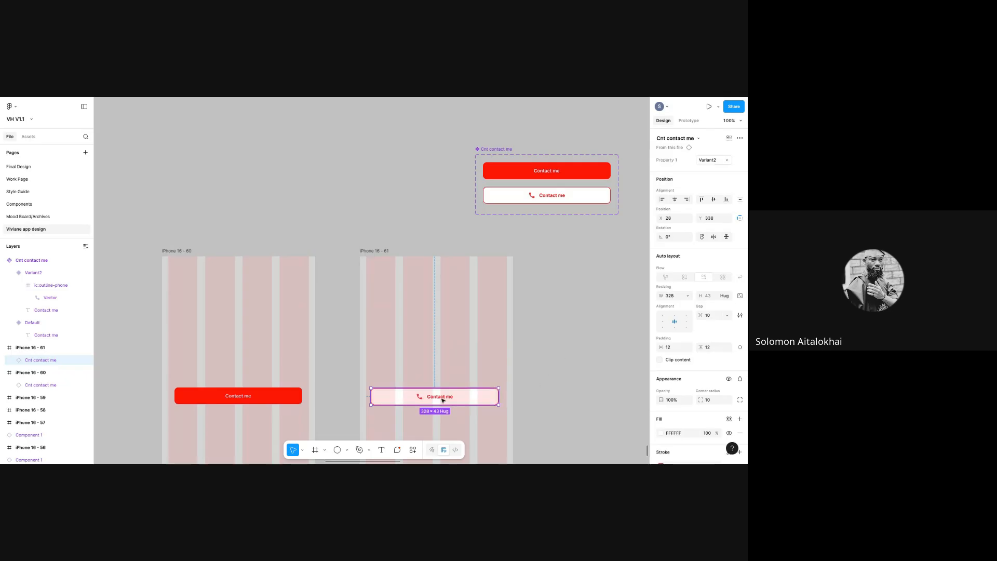
- Change the red Default variant's label text to Login
click(558, 174)
click(558, 173)
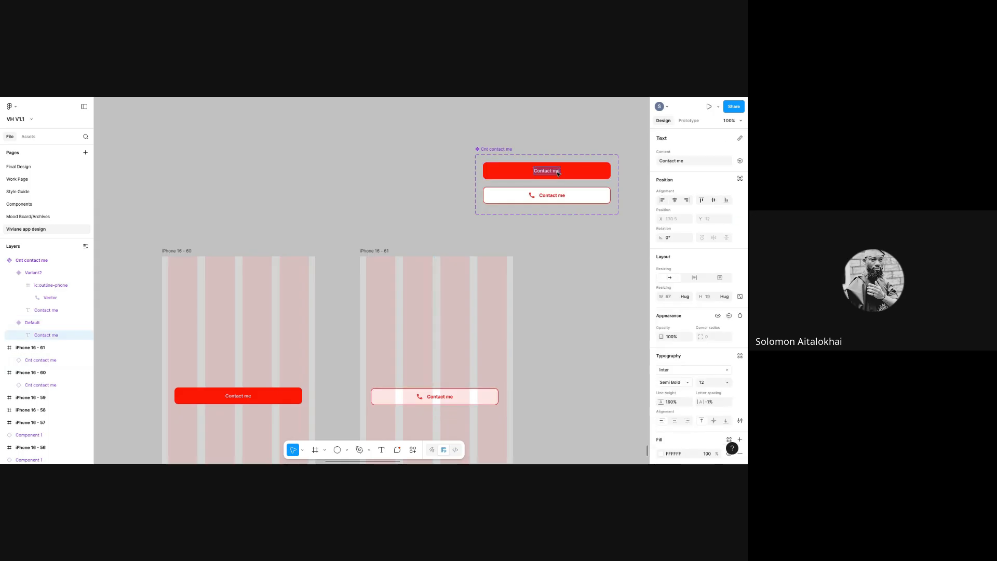
text(Lo)
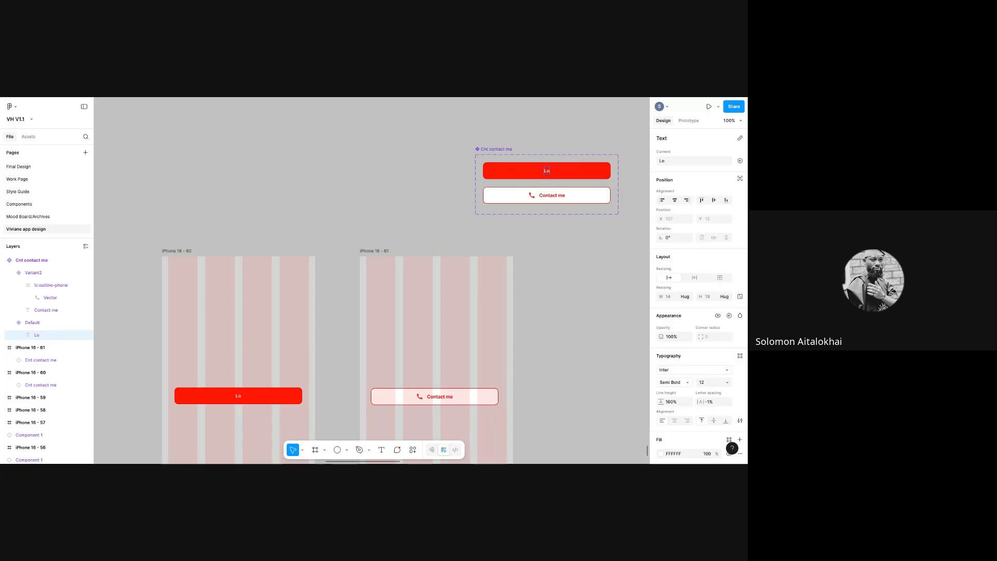
text(hgin)
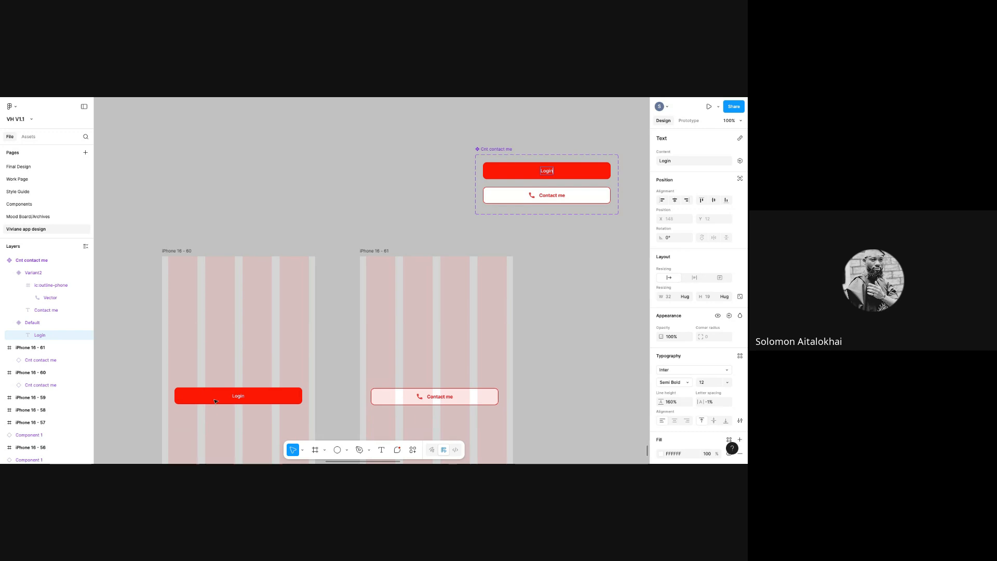
key(Escape)
click(577, 175)
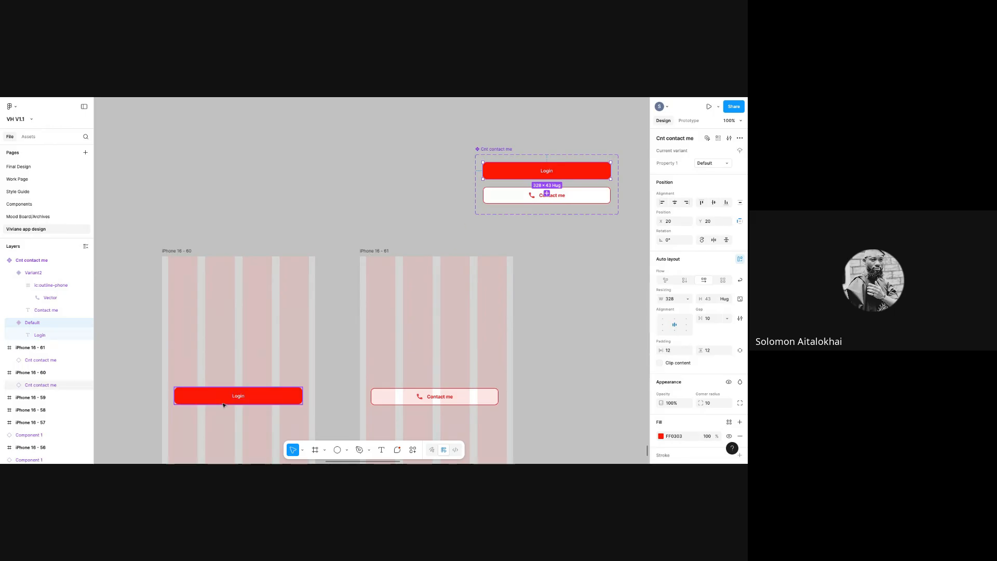
- Retype the white Variant2 label as login, deleting the extra blank lines after it
click(551, 196)
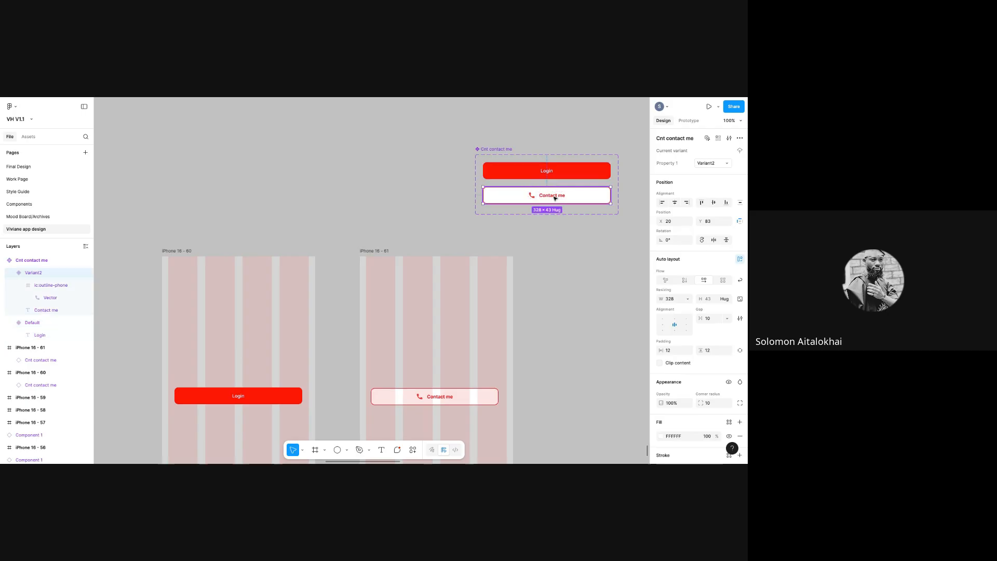
click(555, 198)
double_click(554, 197)
text(login)
key(Return)
key(Return)
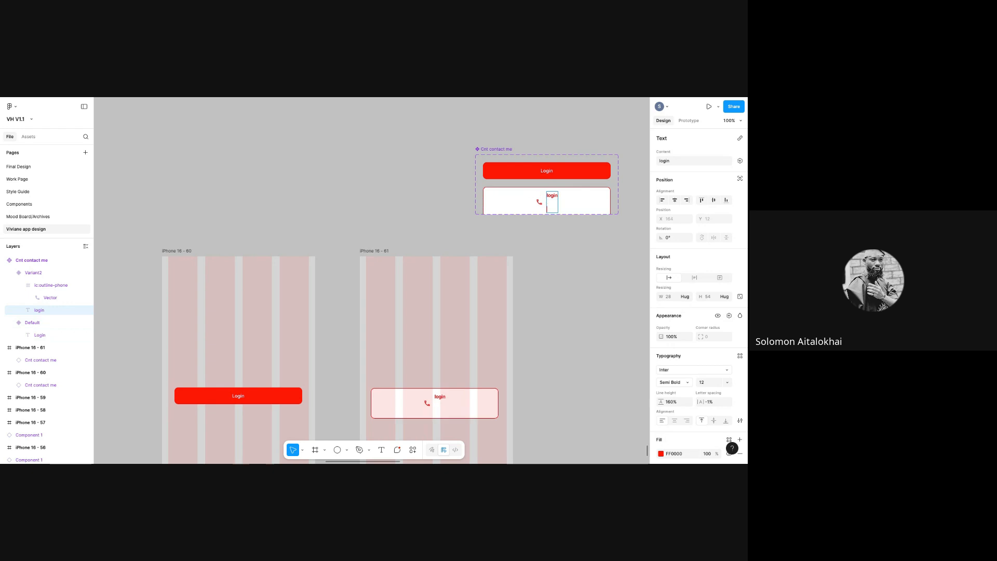
key(BackSpace)
key(BackSpace)
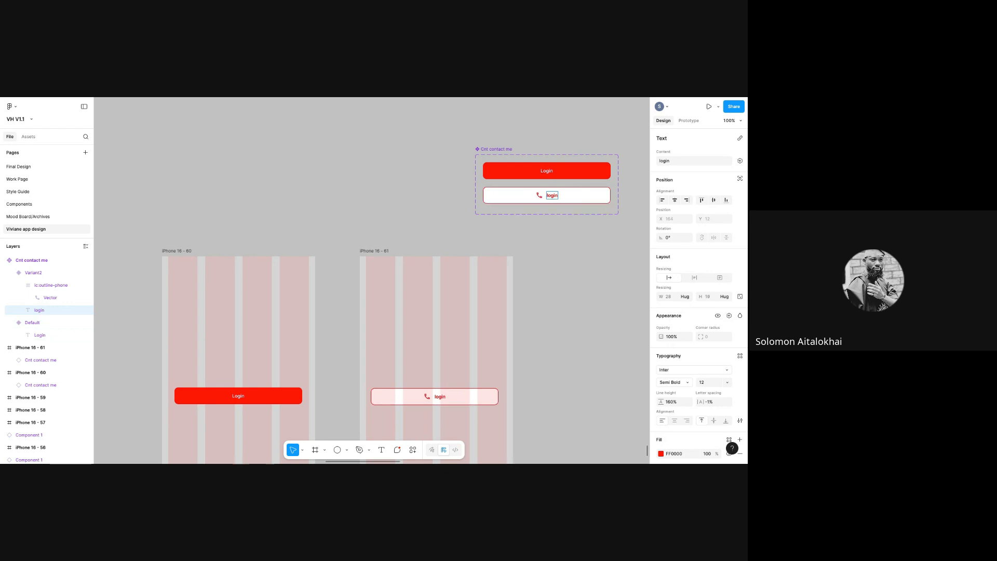
key(Escape)
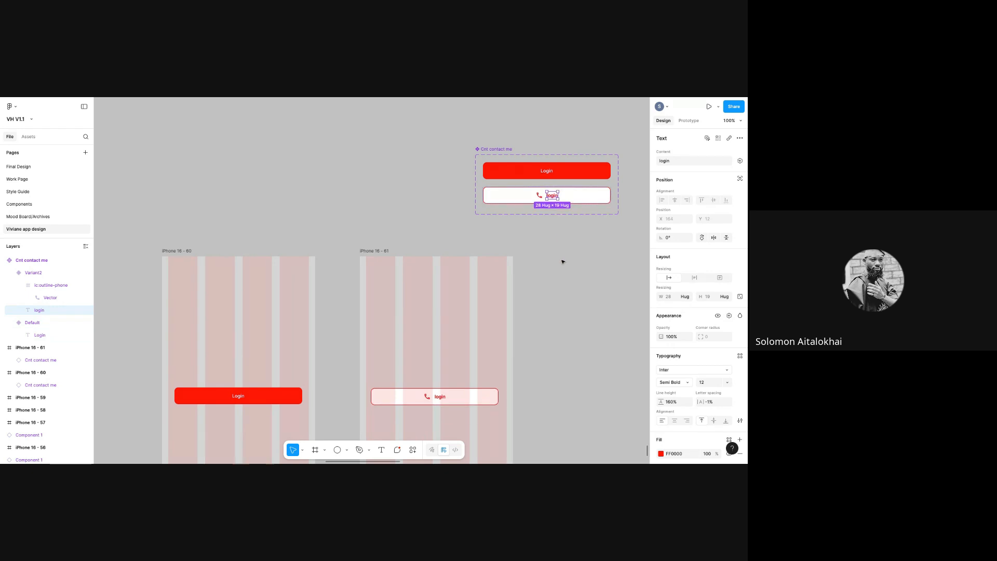
- Check the red Login and white login variants, then clear the selection
click(536, 170)
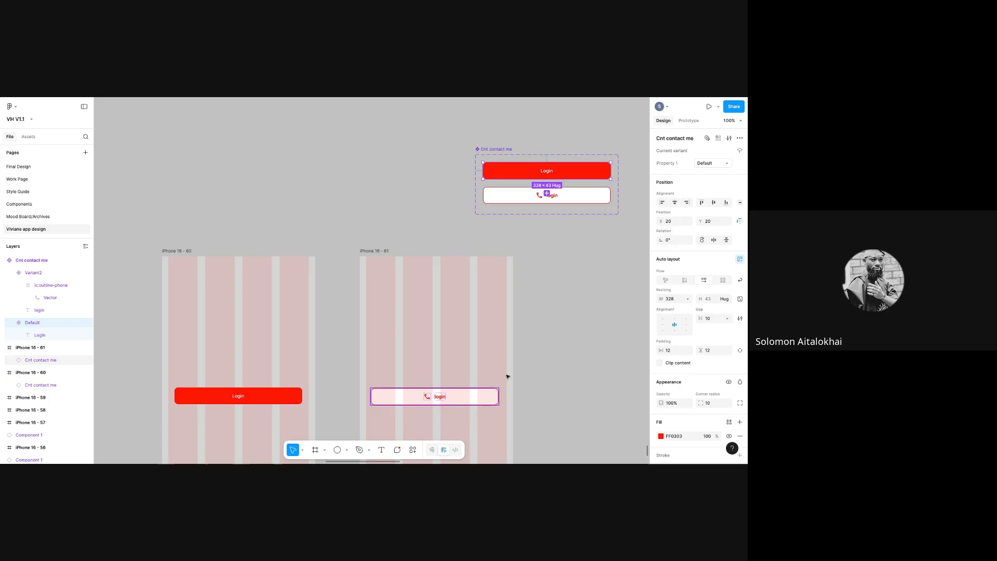
click(562, 202)
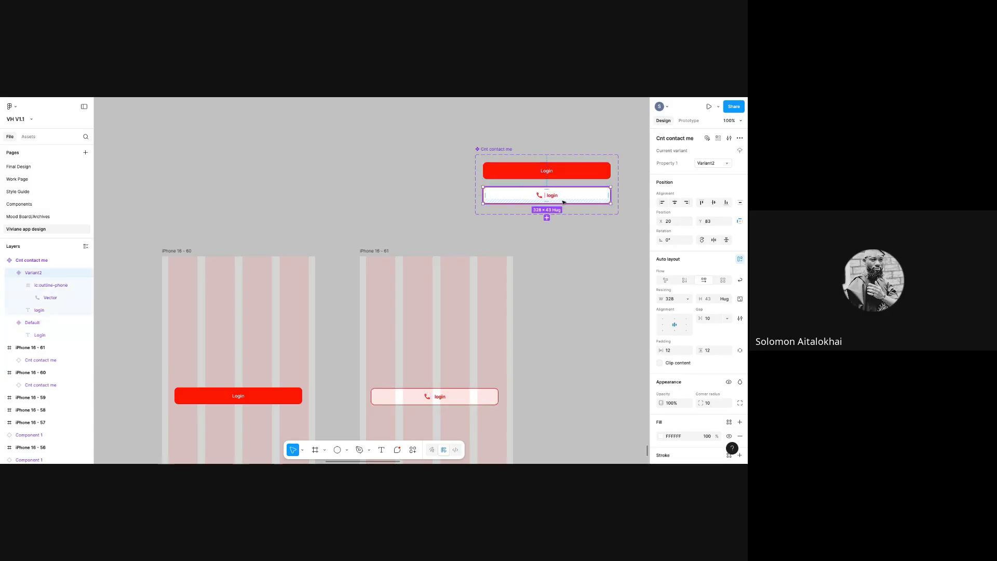
click(532, 373)
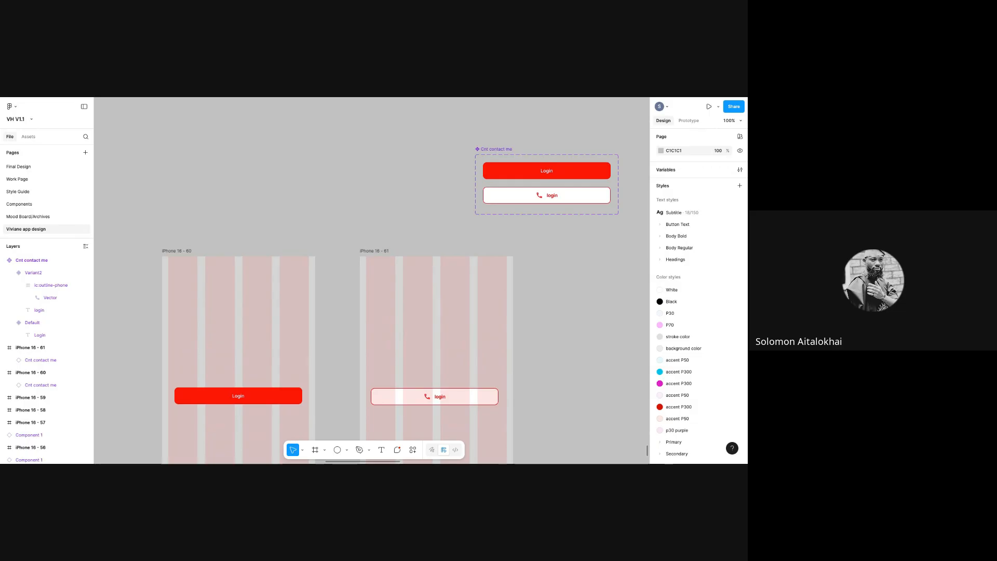
- Drag the outlined and red Login instances out of iPhone 16 - 61 and 16 - 60, then delete both
click(404, 401)
drag(401, 353, 367, 155)
drag(222, 399, 266, 155)
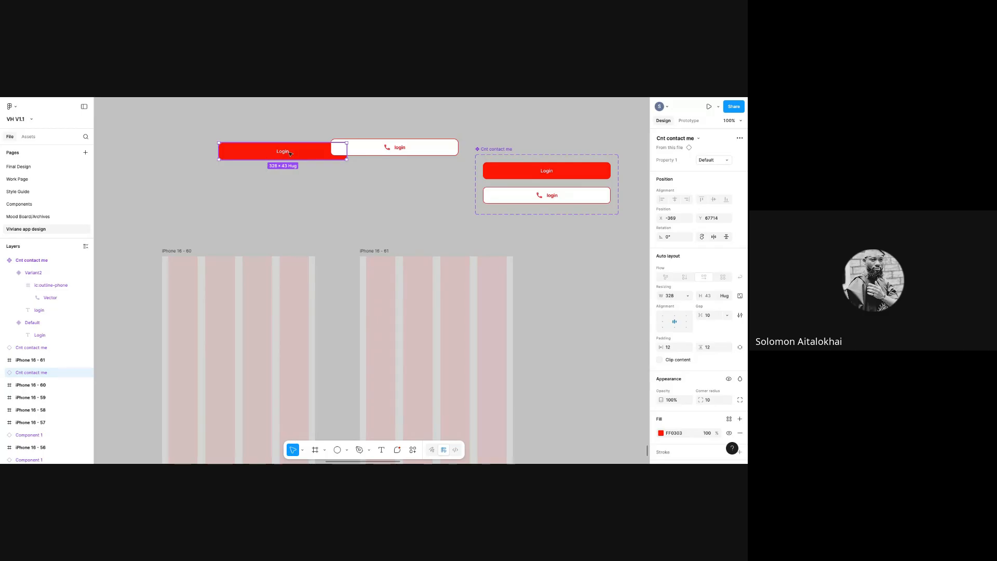
key(Delete)
click(350, 153)
key(Delete)
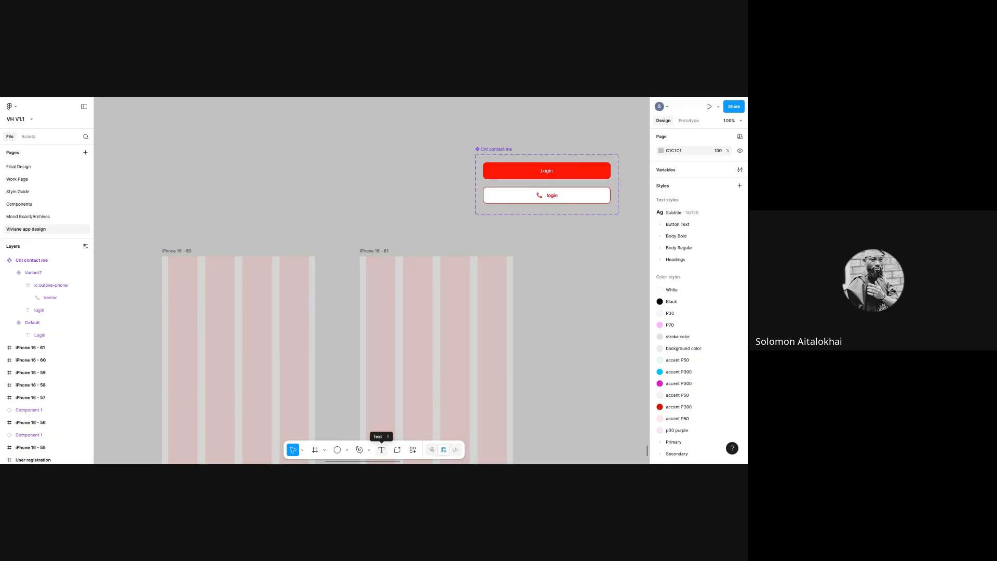
- Add a 'Last Name' text layer inside iPhone 16 - 61
click(381, 449)
click(374, 328)
text(Last Name)
key(Escape)
- Set the Last Name label to size 14 and move it up to the left edge
click(740, 331)
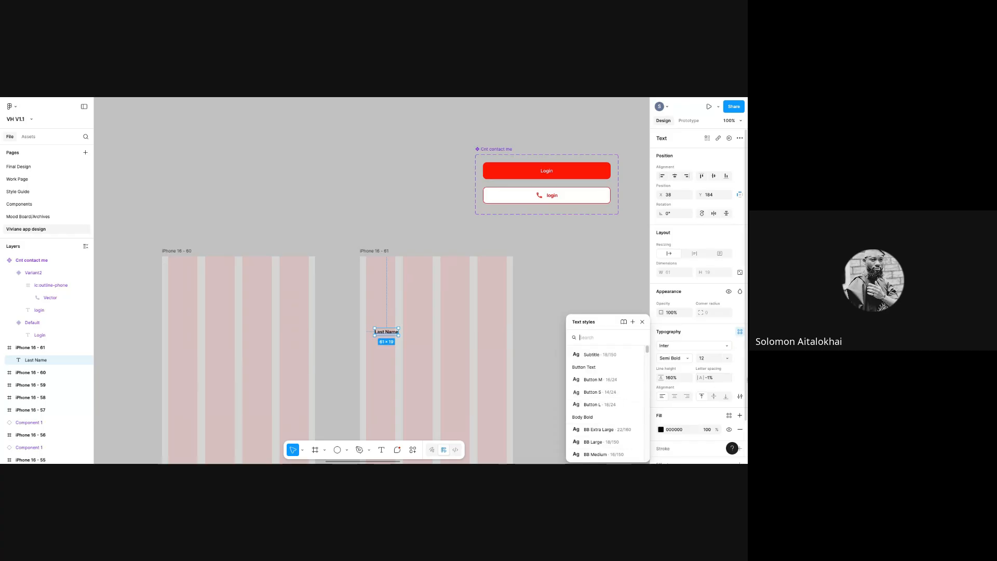
click(727, 358)
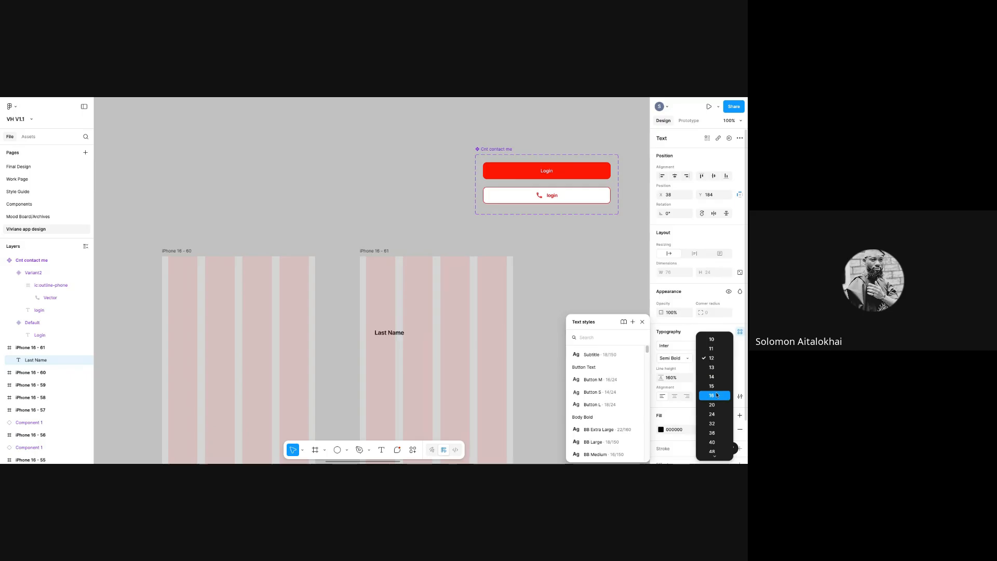
click(714, 377)
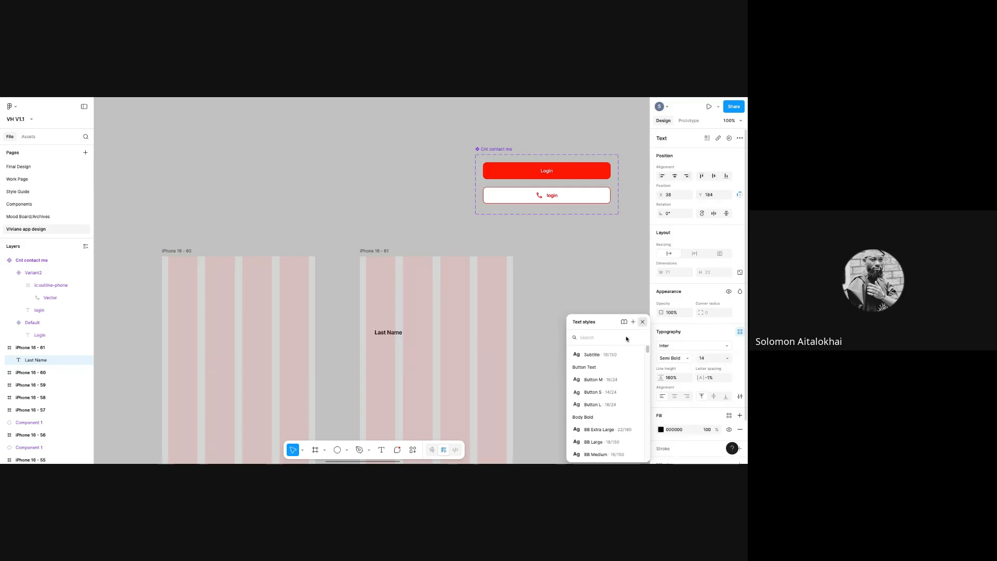
click(642, 322)
drag(395, 334, 387, 315)
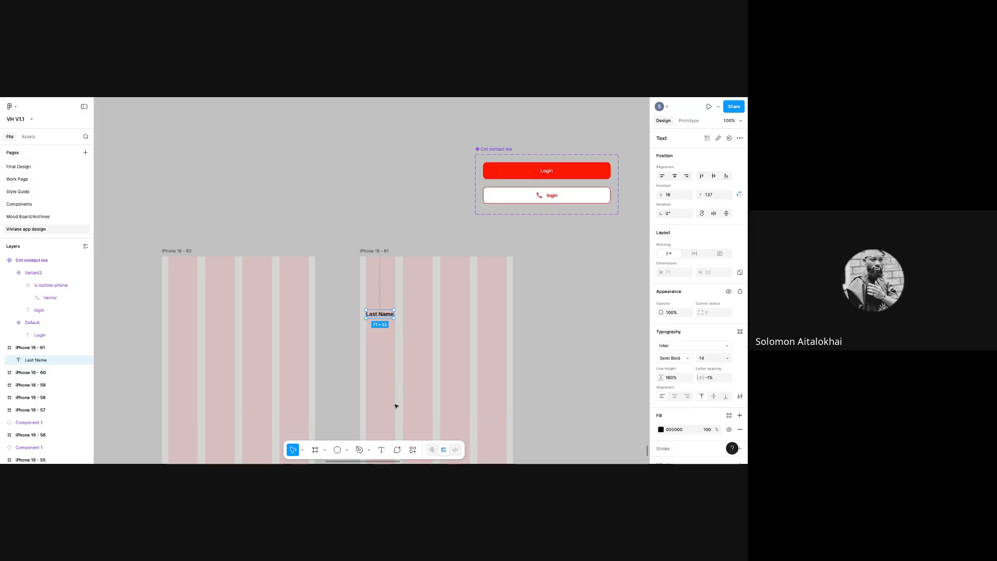
- Draw a 361×48 rectangle under Last Name with a white FFFFFF fill
click(346, 450)
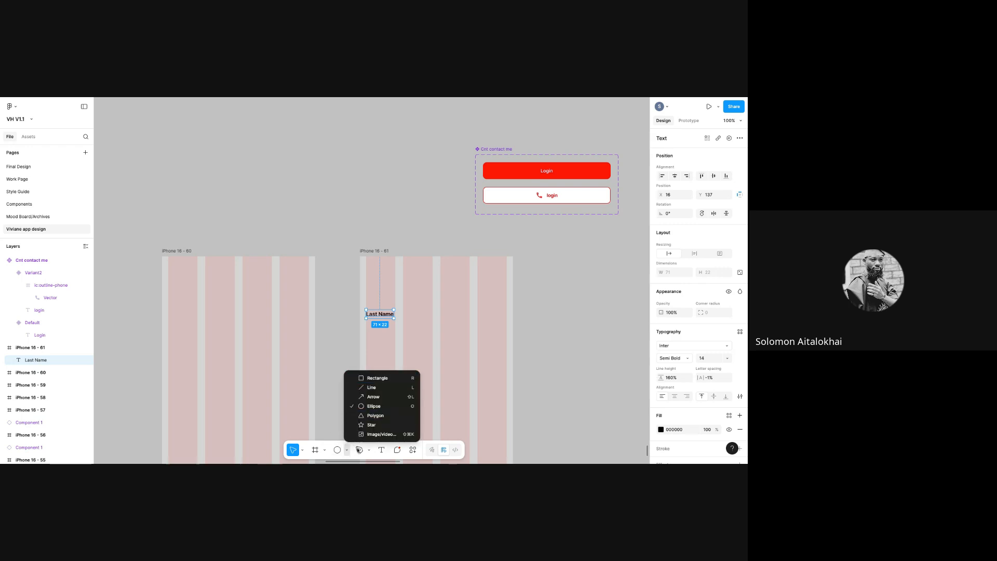
click(378, 377)
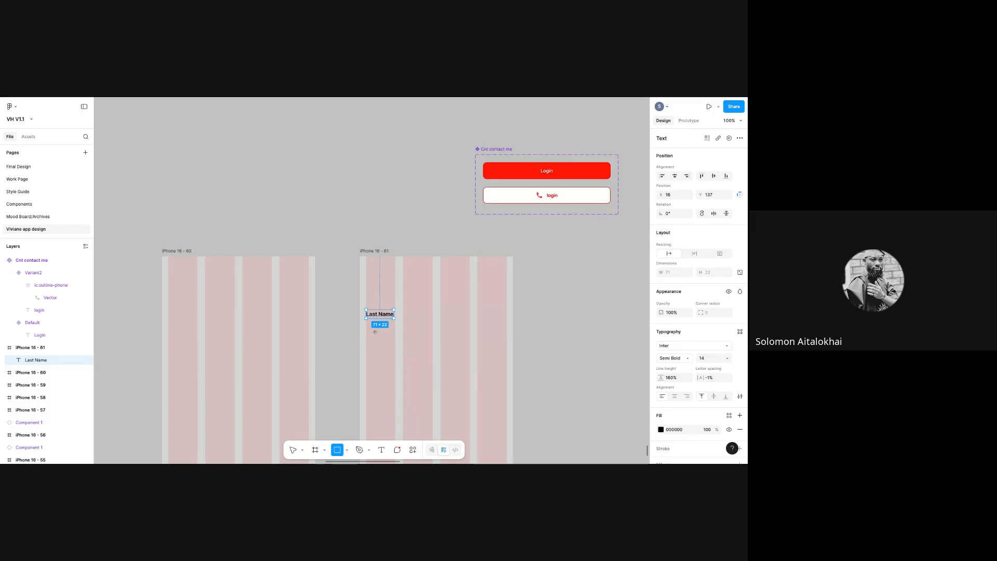
drag(366, 325, 506, 343)
click(710, 254)
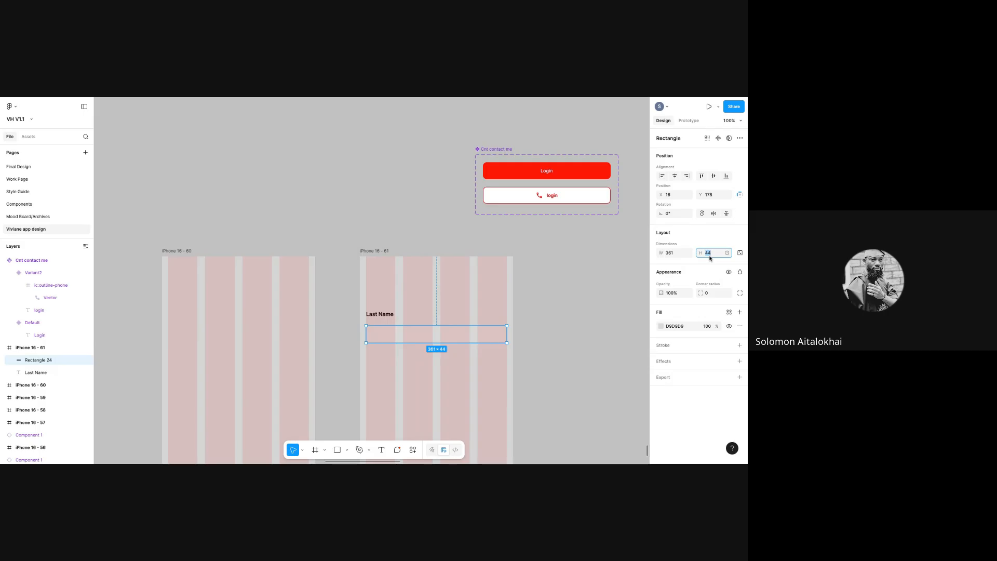
text(4)
key(Return)
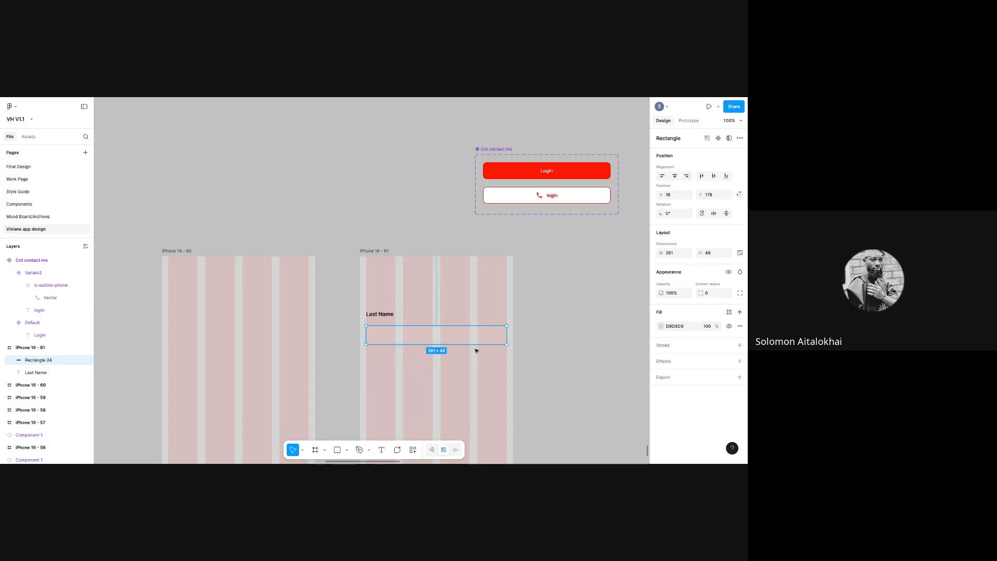
click(660, 327)
drag(564, 295, 563, 284)
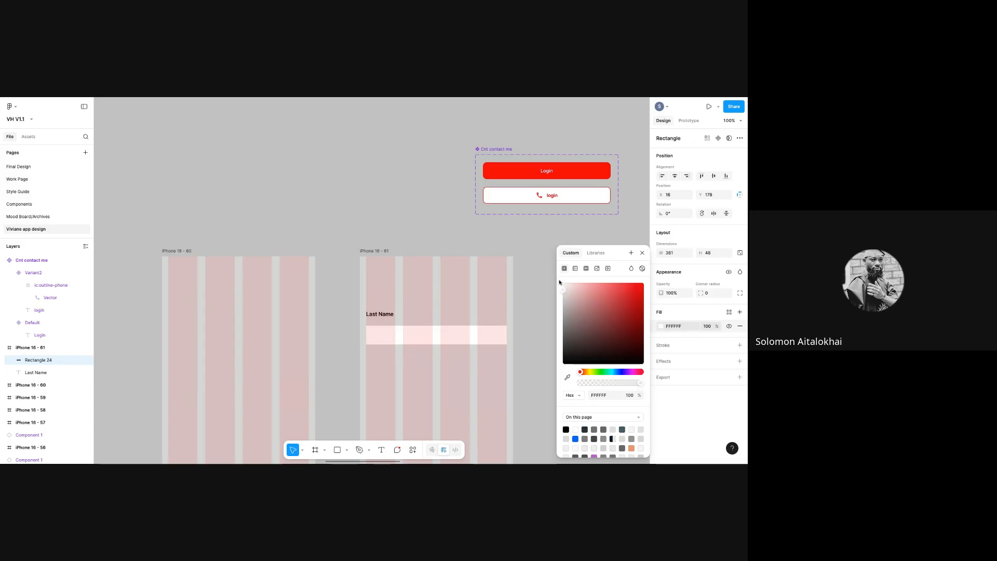
- Round the input rectangle's corners to a radius of 10
click(711, 293)
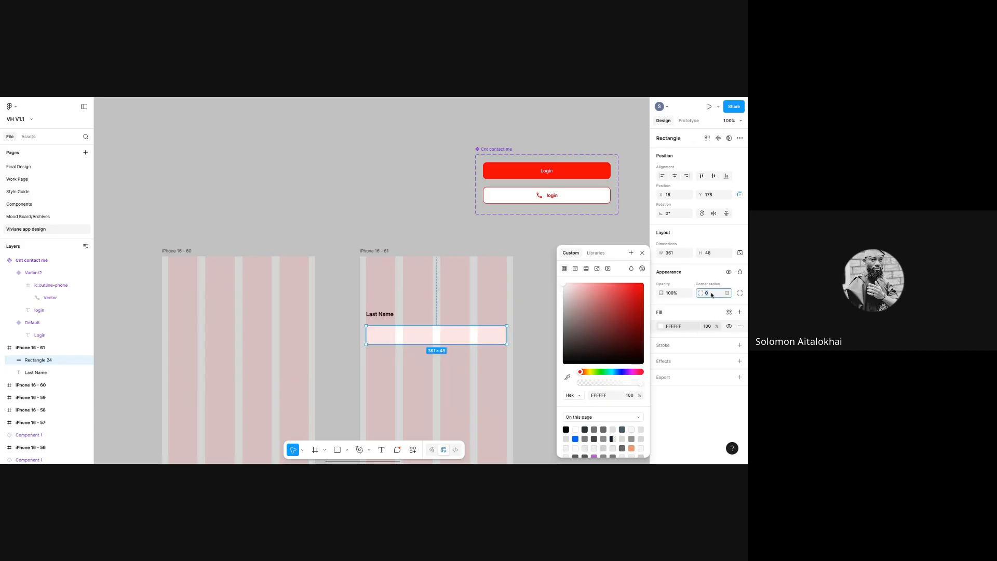
text(10)
key(Return)
click(536, 362)
click(461, 341)
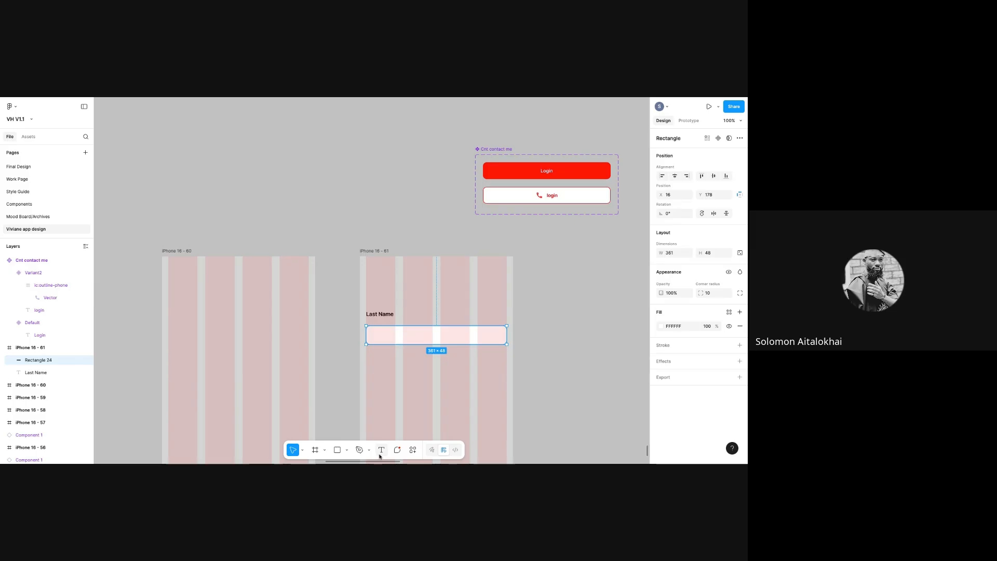
- Add an 'Enter last name' text below the rectangle
key(t)
click(411, 381)
text(Enter la)
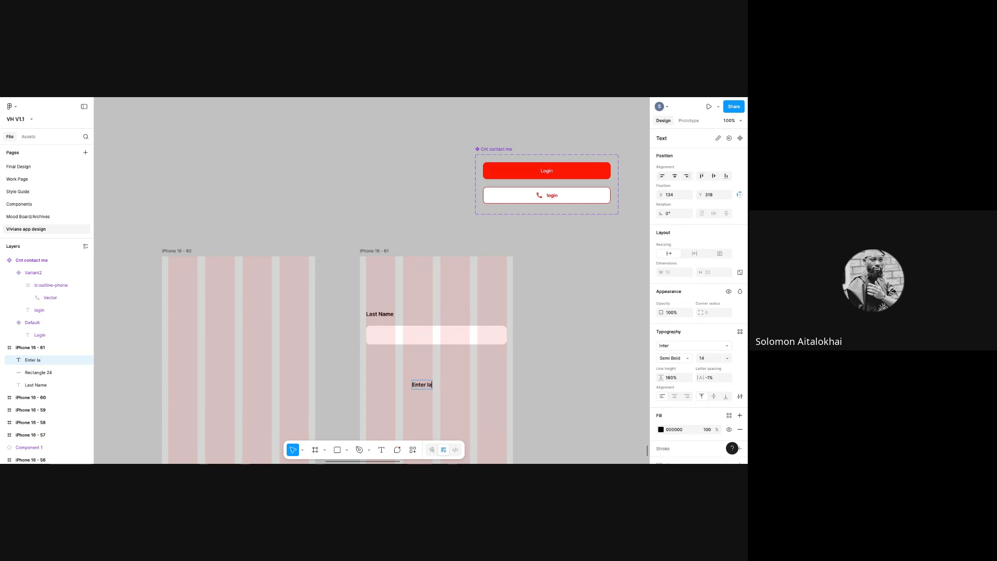
text(st name)
key(Escape)
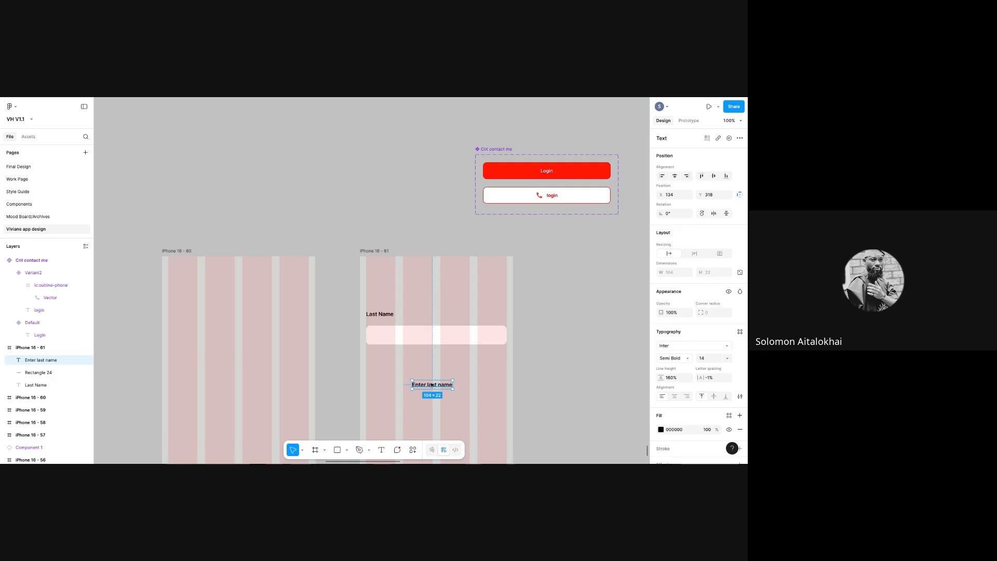
- Fade the placeholder to 50% opacity and set its font size to 12
click(675, 312)
text(50)
key(Return)
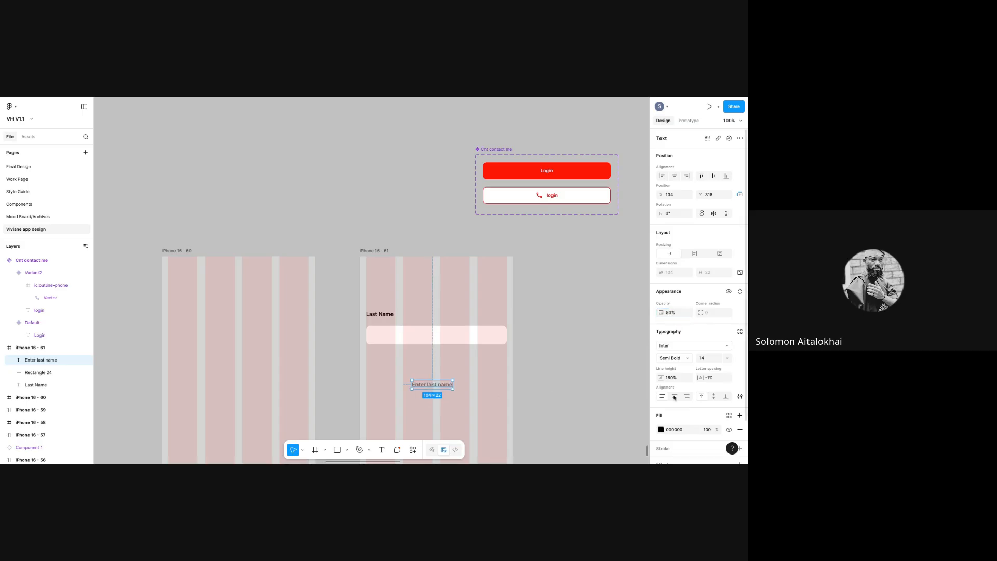
click(724, 360)
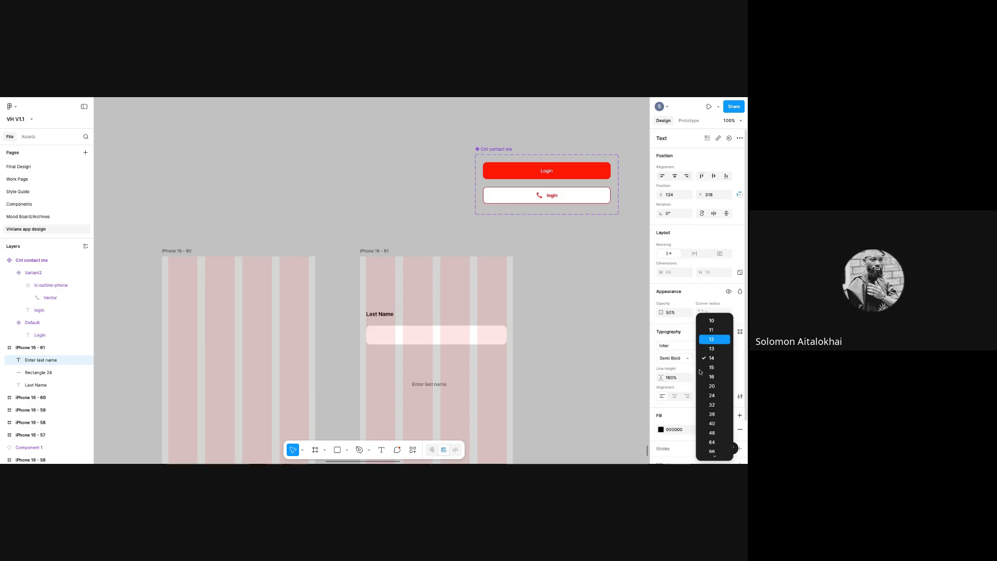
click(710, 339)
- Move the placeholder into the rectangle and group the two as Group 3
drag(435, 386, 398, 338)
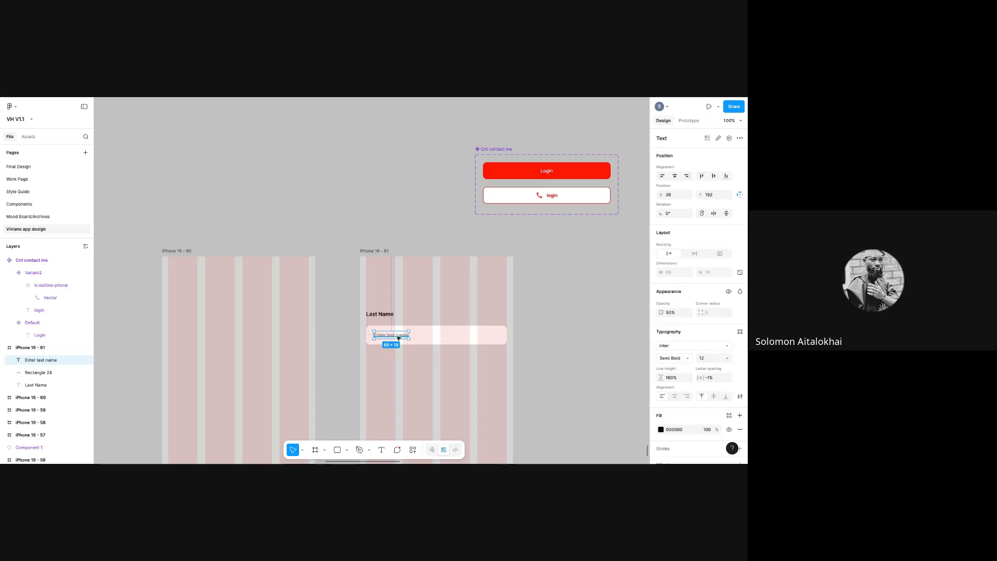
shift+click(405, 338)
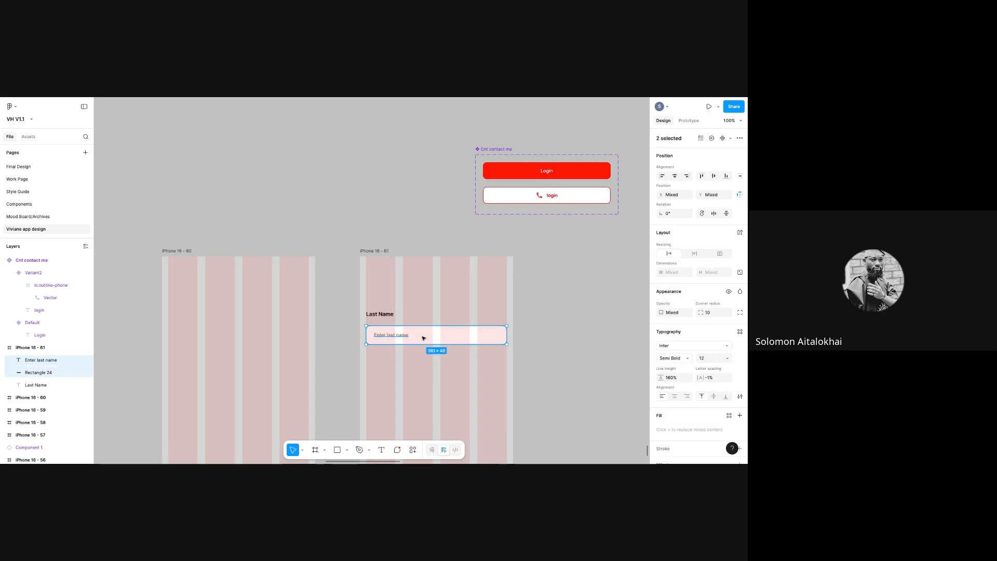
right_click(423, 336)
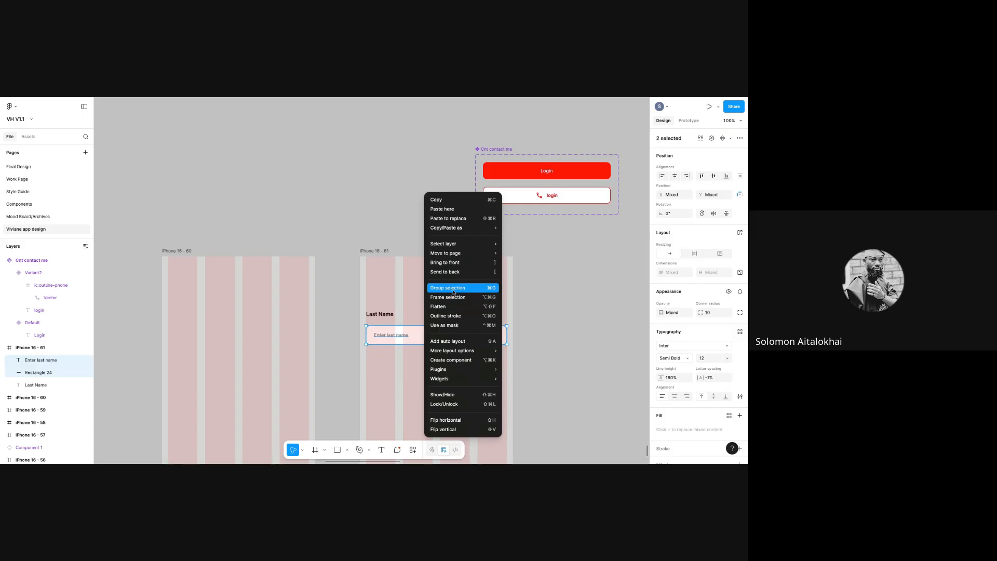
key(super+g)
mouse_move(452, 340)
mouse_down()
mouse_move(450, 356)
mouse_move(451, 339)
mouse_up()
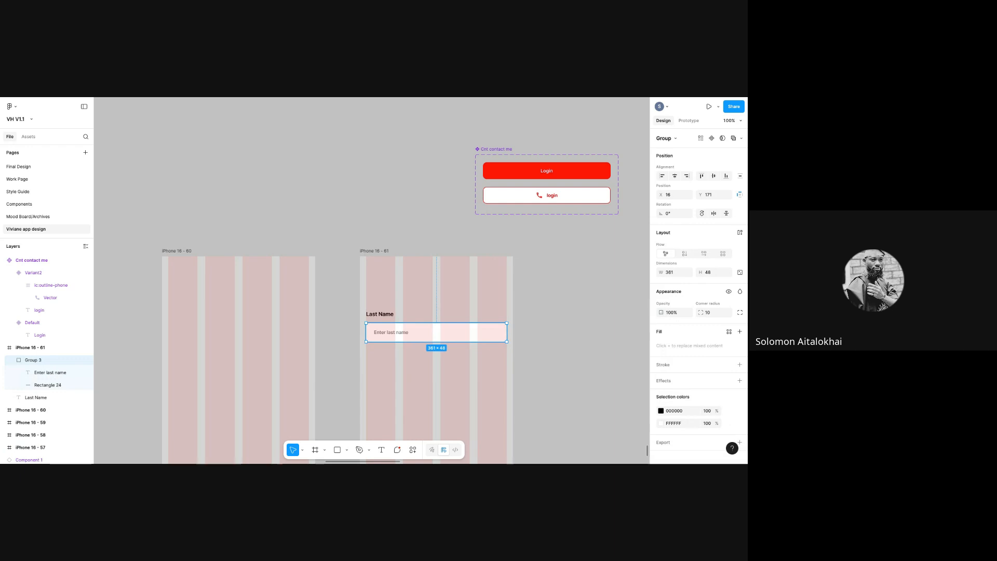
- Duplicate the input field and Last Name label to form a second field below
key(ctrl+g)
drag(407, 332, 406, 370)
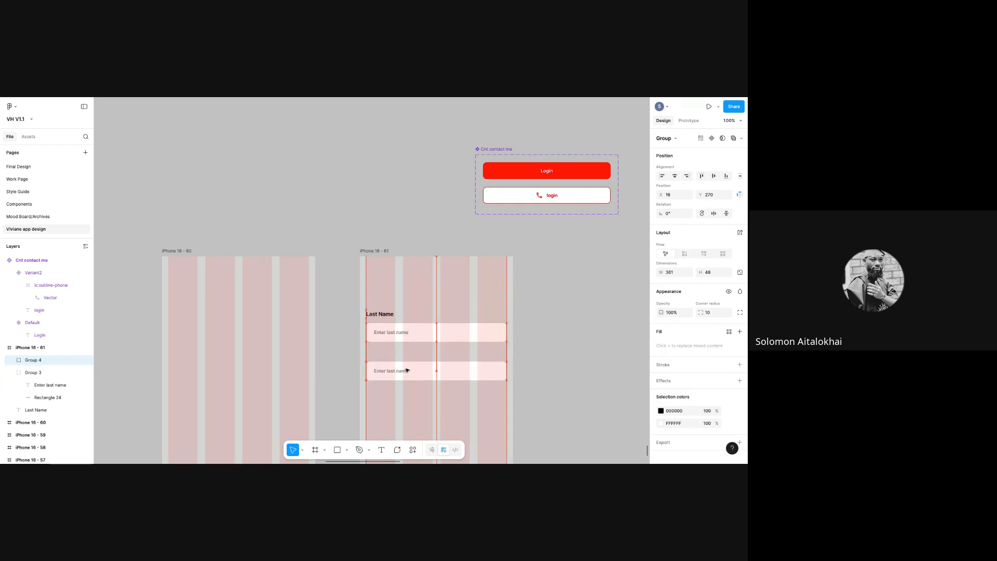
click(388, 314)
key(ctrl+d)
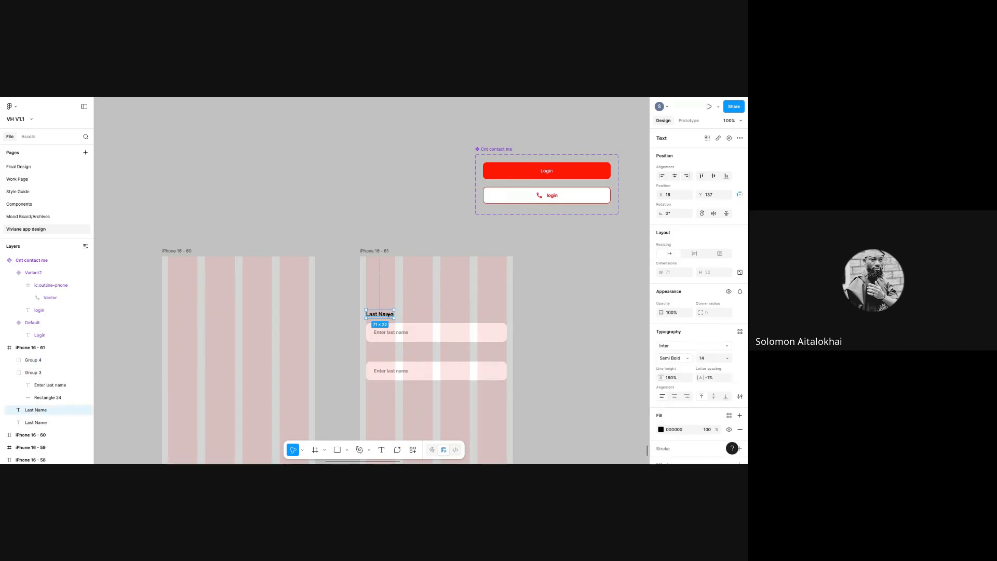
drag(389, 314, 390, 354)
- Rename the top label to First name and the second label to Last name
double_click(374, 315)
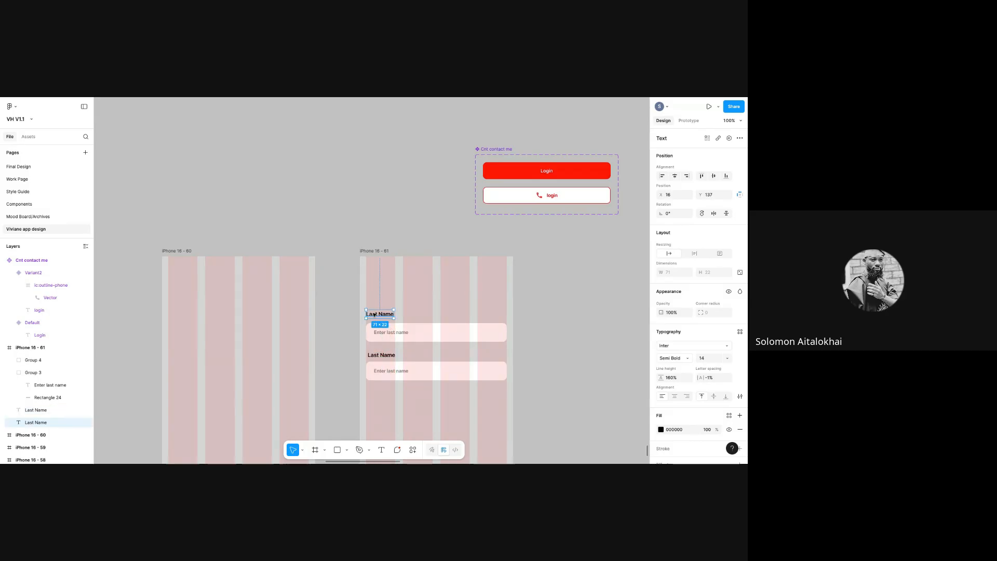
text(First name)
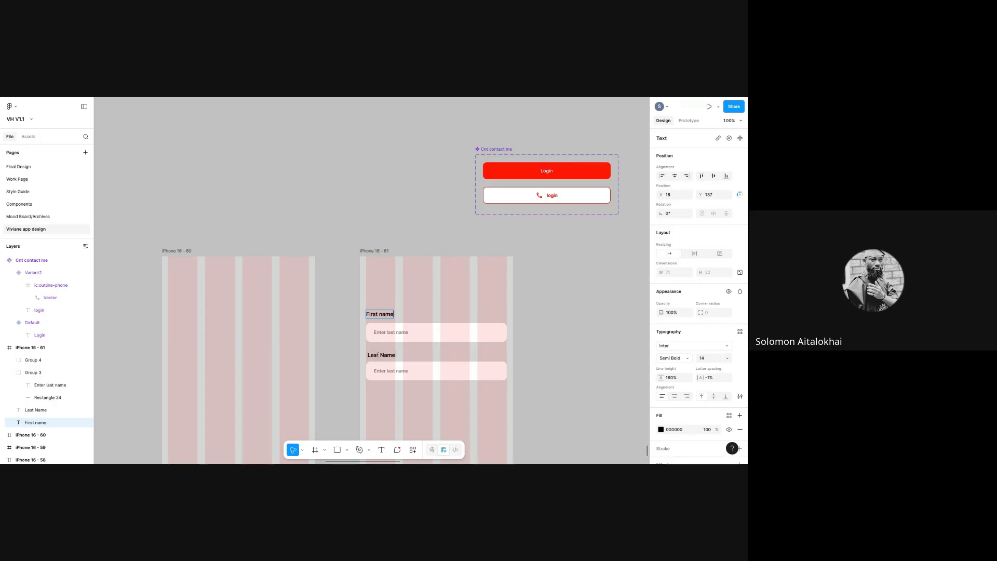
double_click(379, 354)
text(Last . na)
key(BackSpace)
key(BackSpace)
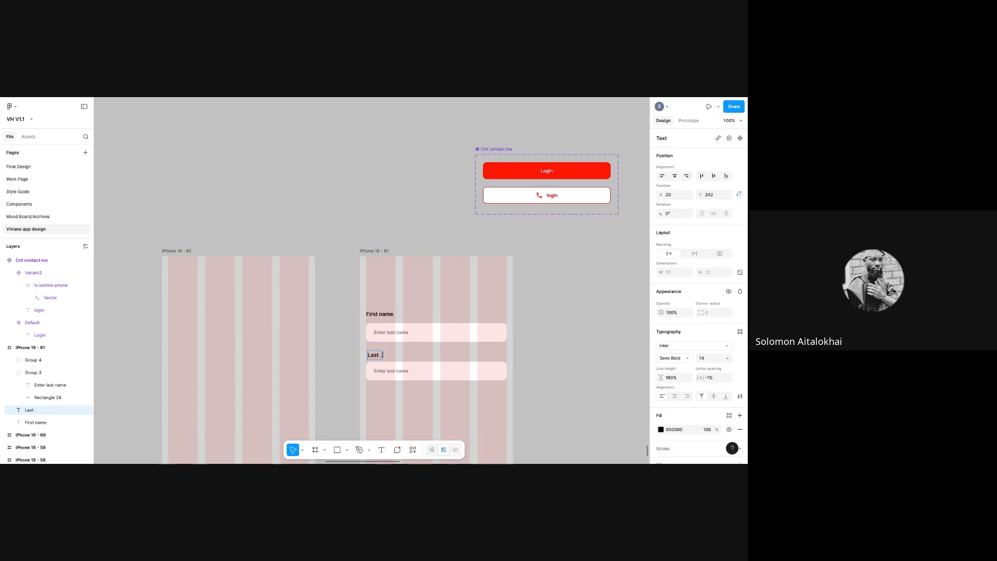
text(name)
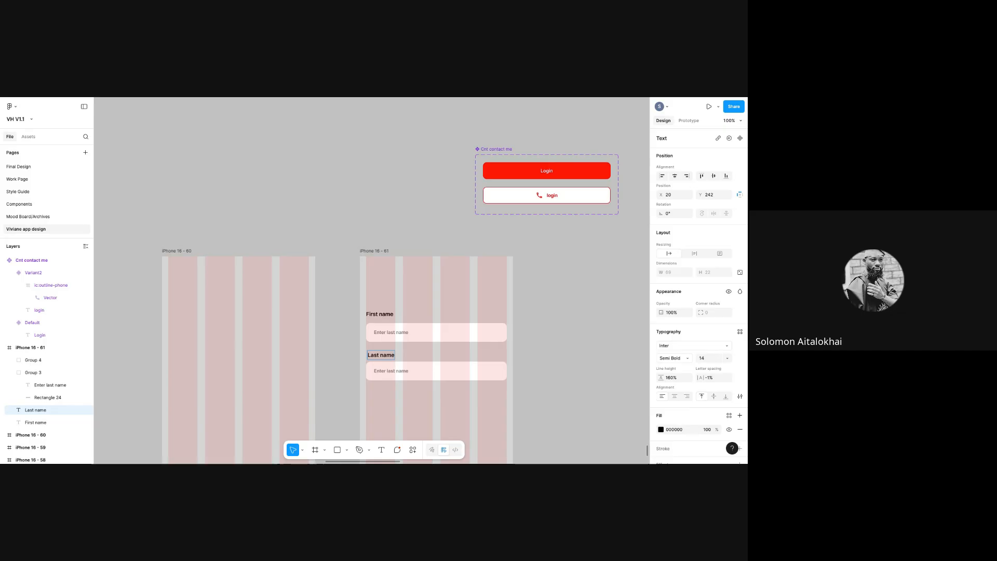
- Change the first field's placeholder to 'Enter first name'
double_click(397, 372)
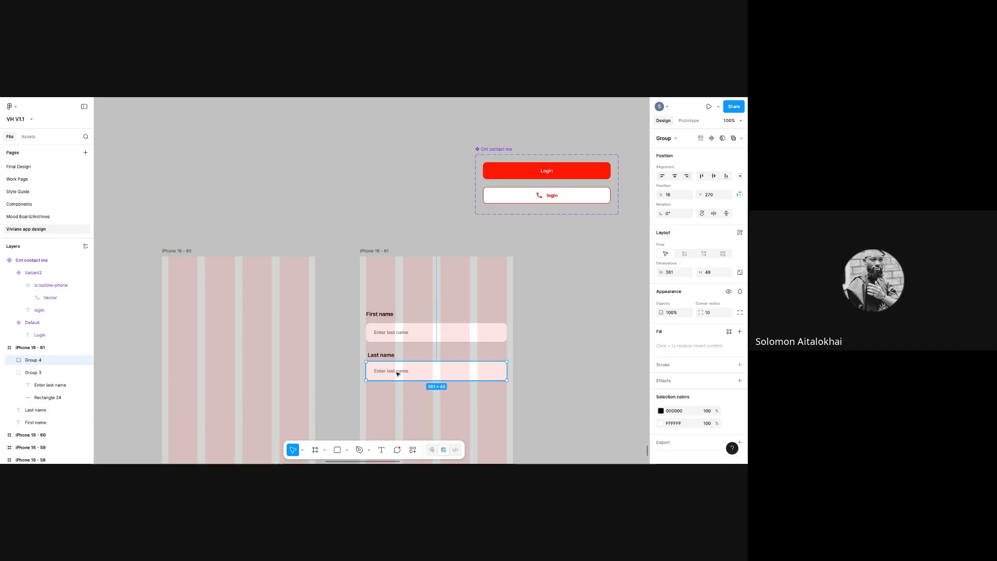
double_click(389, 333)
text(Enter first namer)
key(BackSpace)
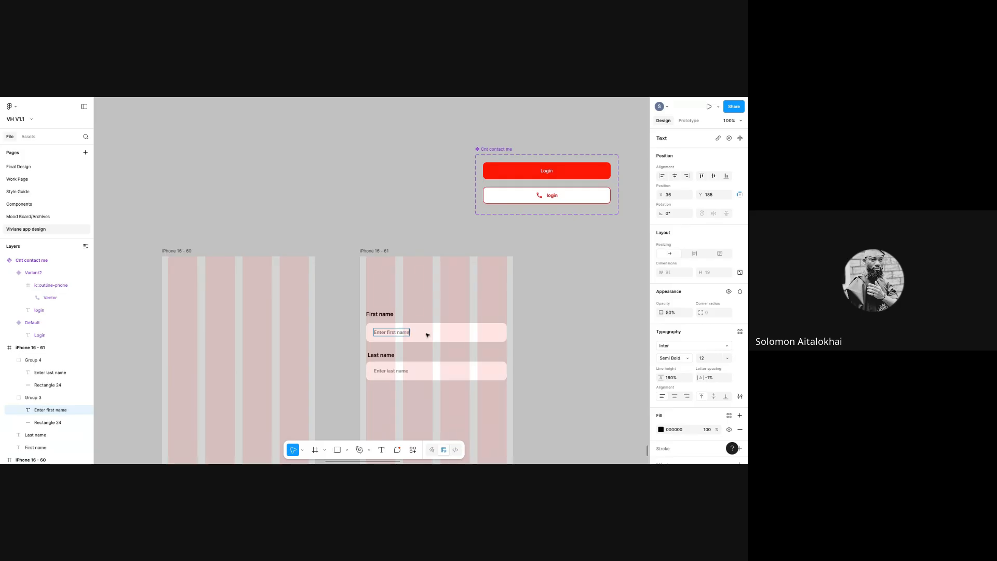
- Duplicate the Last name field and label to create a third field below
click(416, 375)
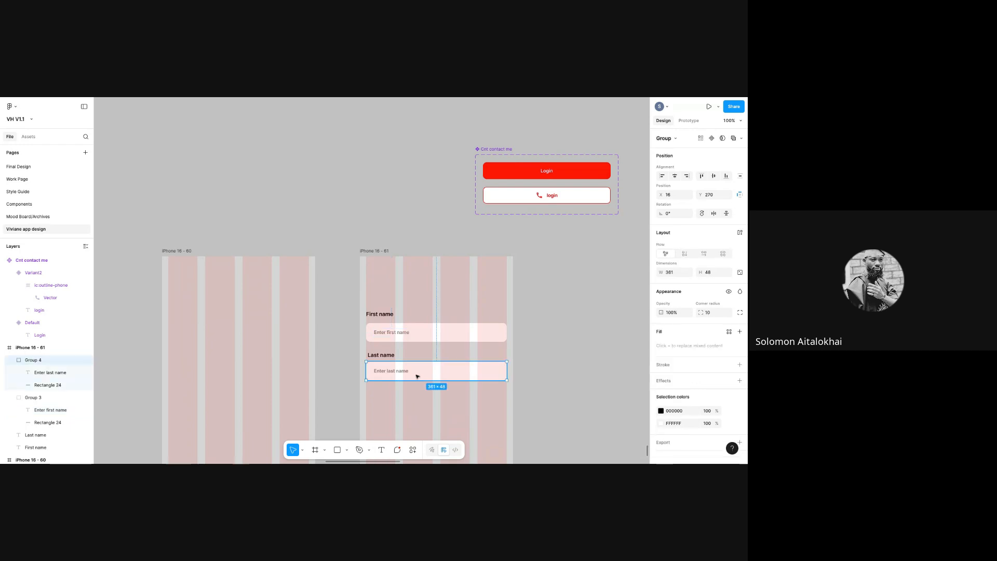
drag(416, 374, 423, 409)
key(ctrl+d)
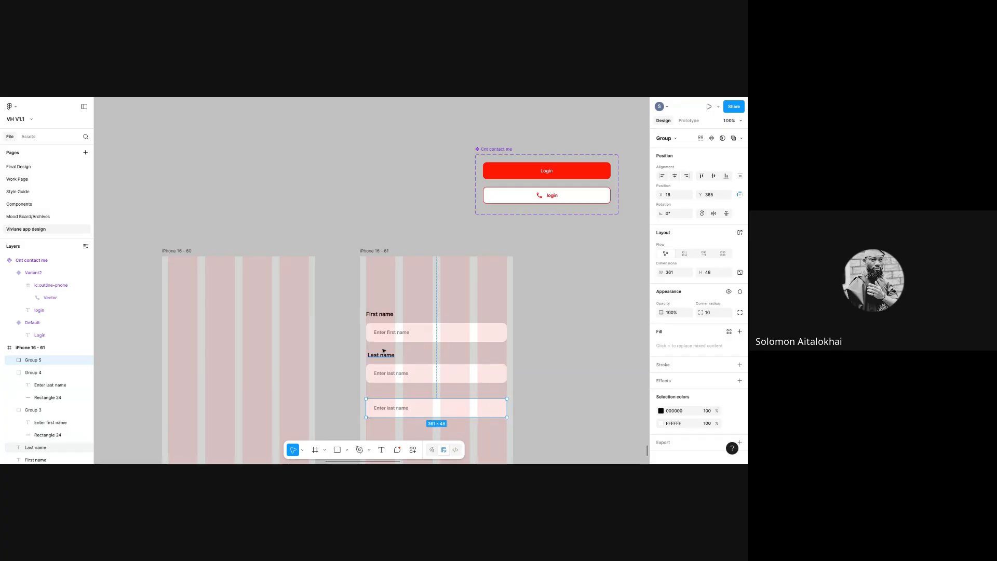
key(Escape)
click(383, 354)
key(ctrl+d)
drag(383, 354, 384, 391)
- Rename the third label Email and edit its placeholder to 'Enter last email'
double_click(384, 391)
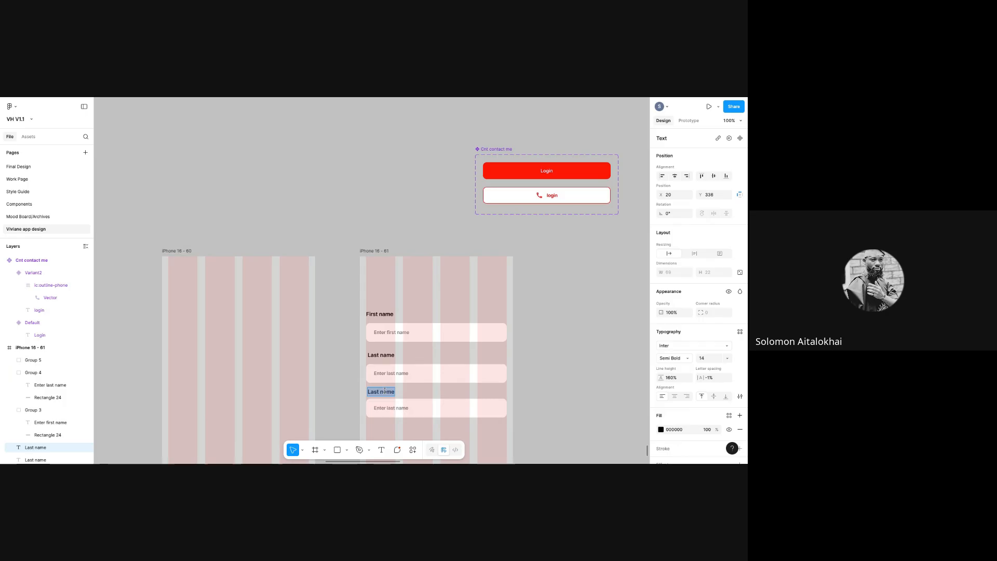
text(Email)
double_click(391, 406)
key(BackSpace)
key(BackSpace)
key(BackSpace)
key(BackSpace)
text(ema)
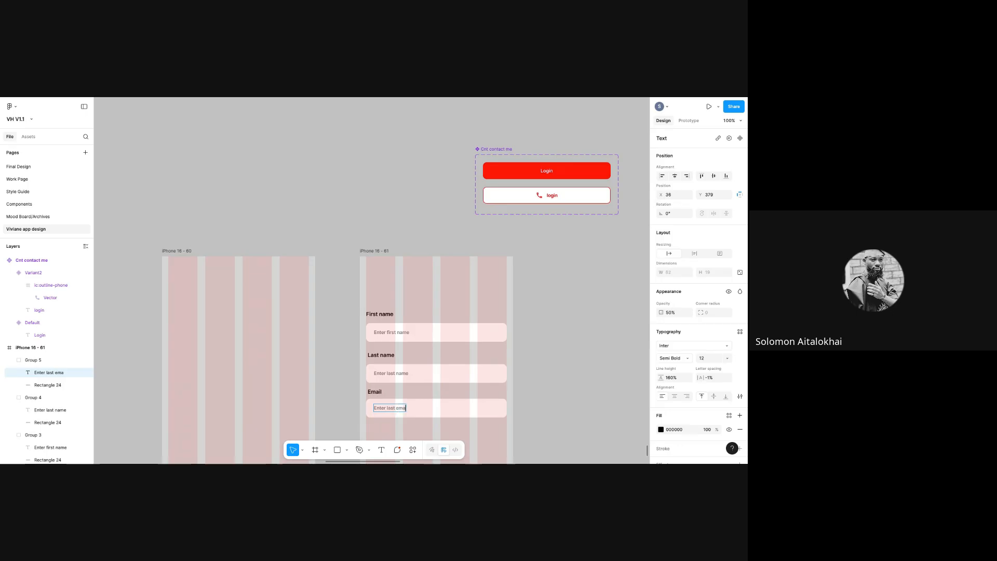
key(Escape)
- Set the height of all three input fields to 44
click(530, 403)
scroll(529, 403, down, 2)
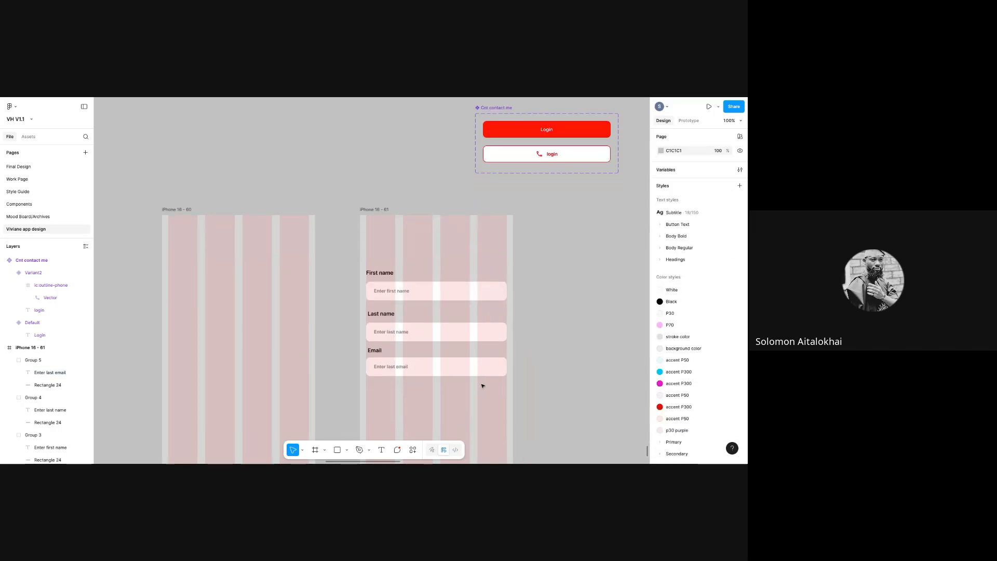
click(472, 368)
shift+click(473, 332)
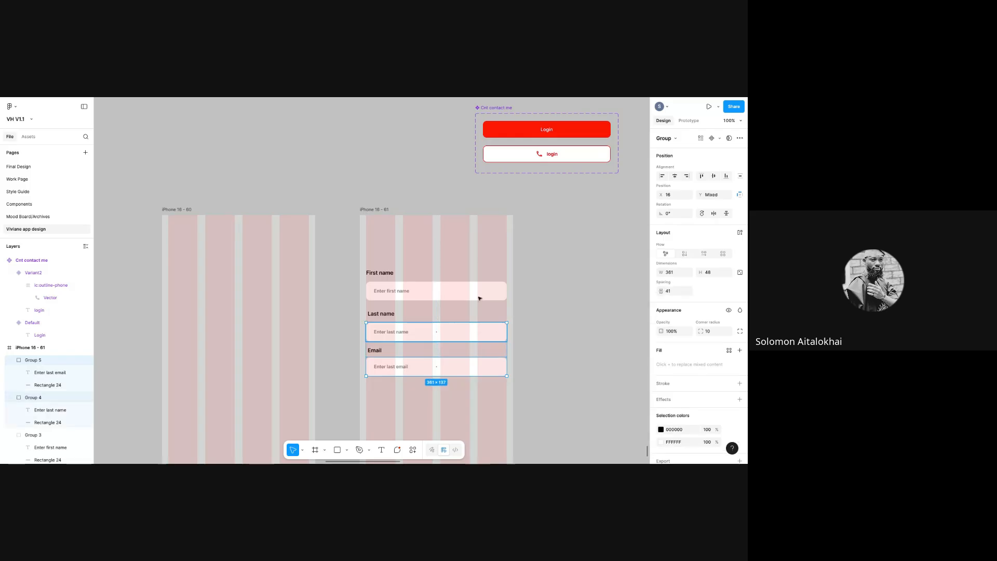
shift+click(483, 292)
click(716, 276)
text(44)
key(Return)
- Give the three input fields an 8 px corner radius
click(574, 316)
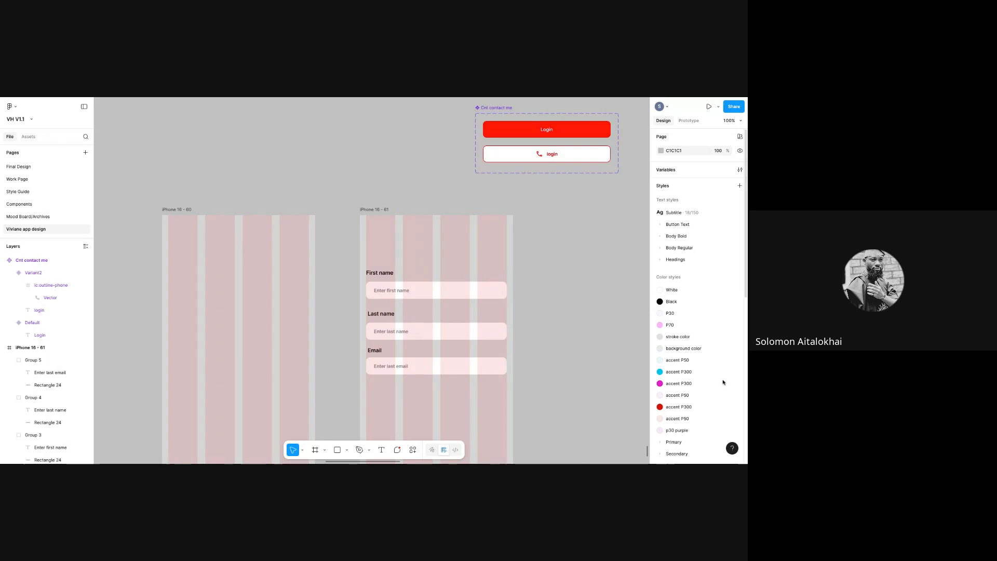
click(478, 331)
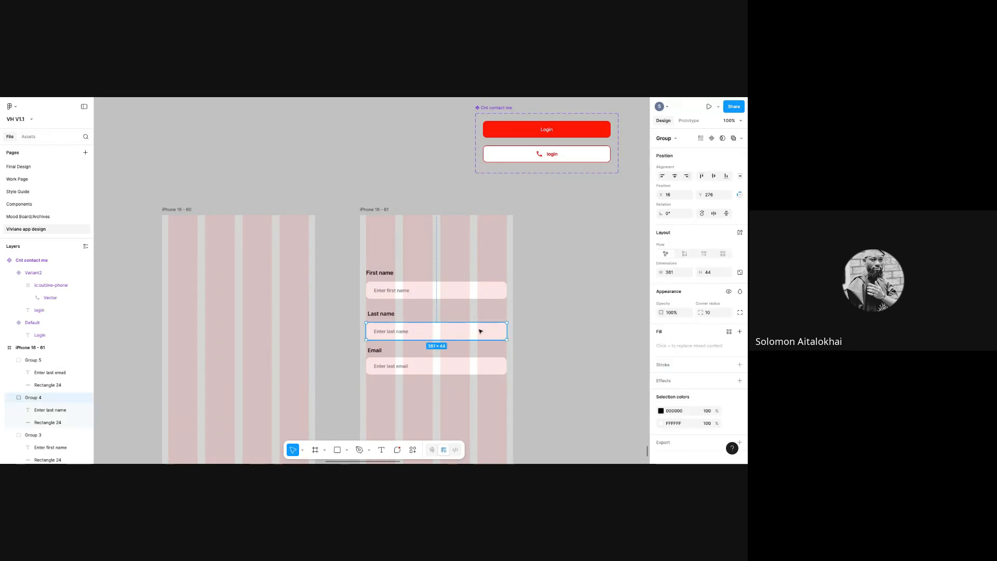
shift+click(495, 372)
click(711, 333)
text(8)
key(Return)
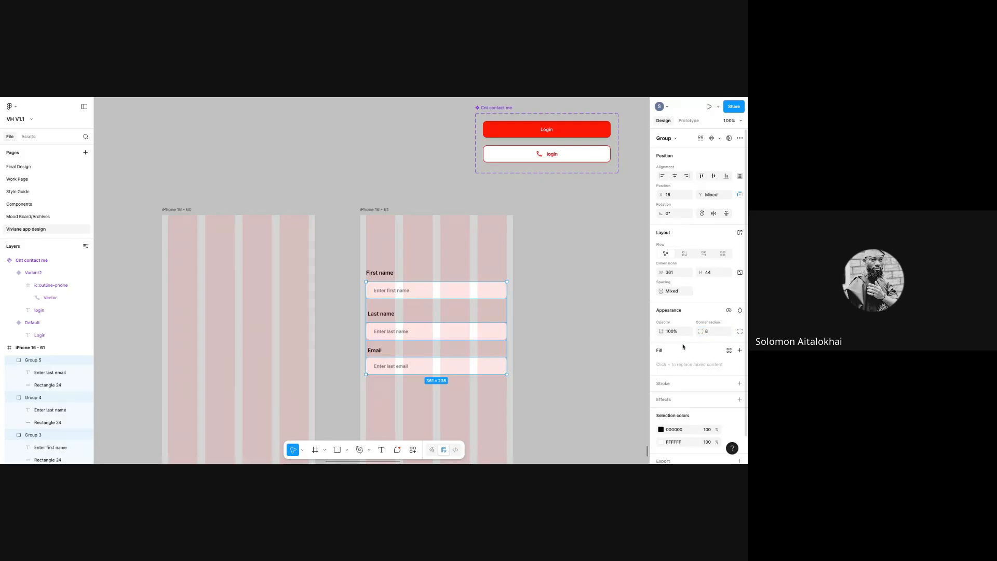
click(543, 360)
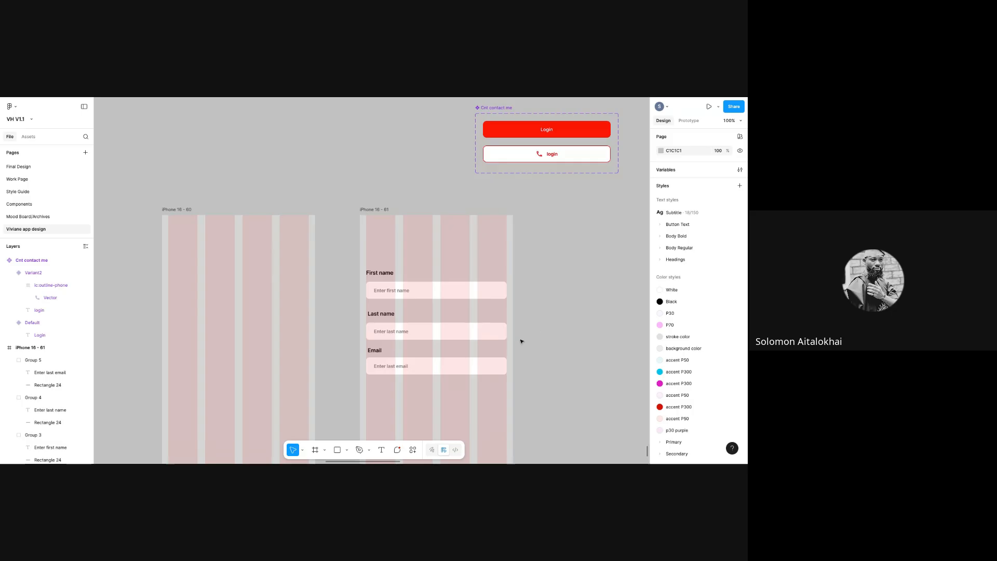
- Group the First name label with its input field
click(402, 297)
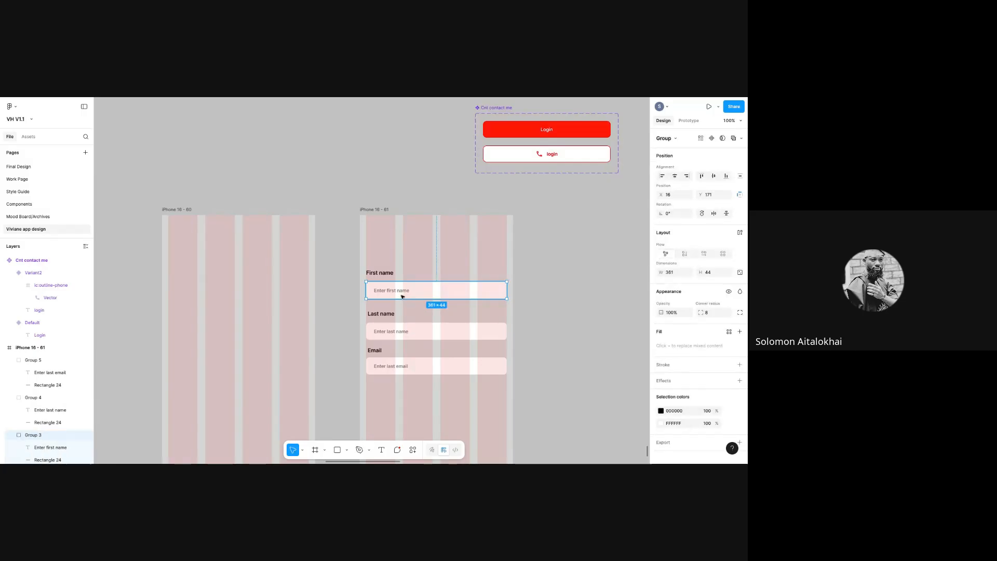
shift+click(387, 273)
right_click(403, 275)
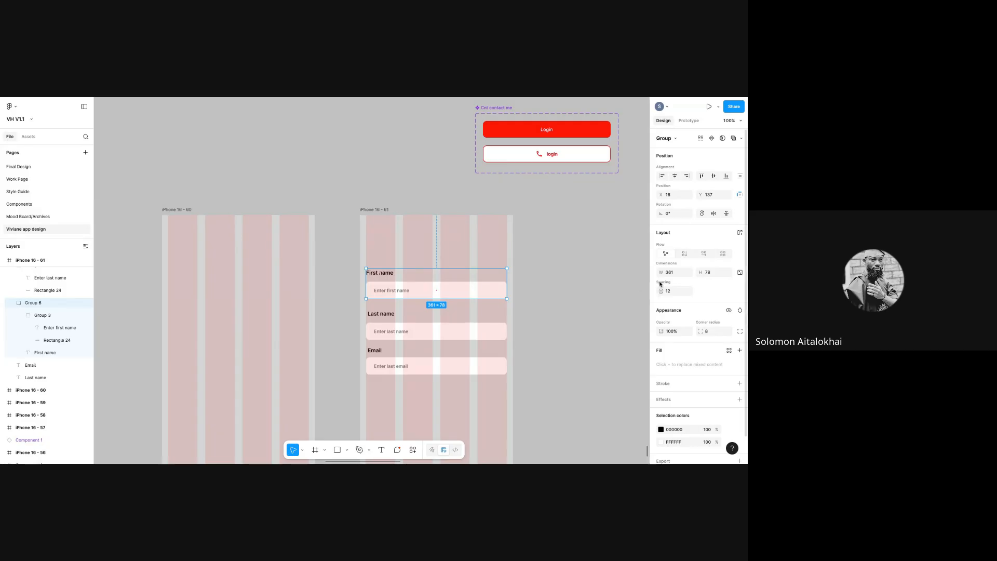
- Copy the First name label and paste it near the top-left of iPhone 16 - 60
click(103, 193)
scroll(135, 198, left, 3)
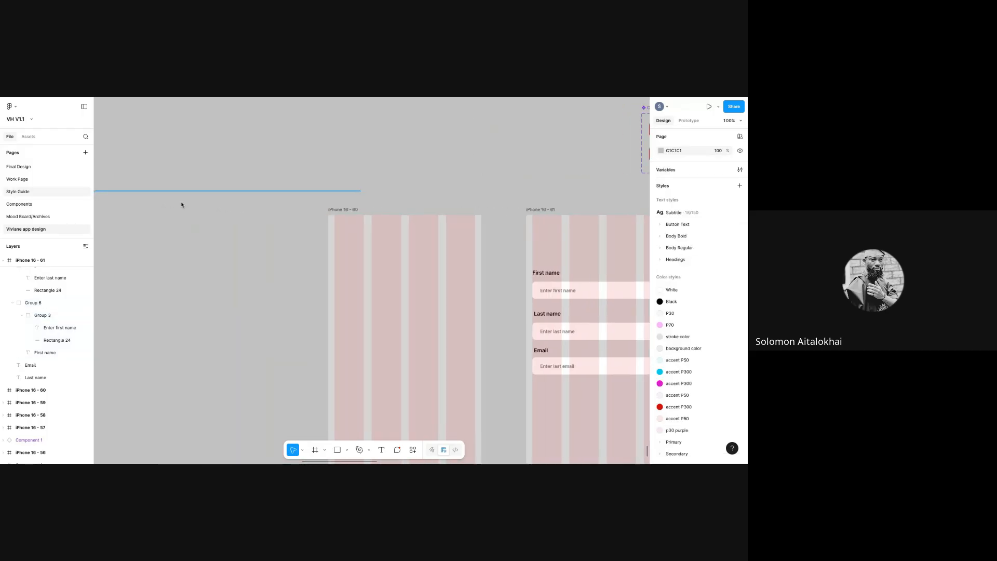
double_click(550, 276)
right_click(549, 276)
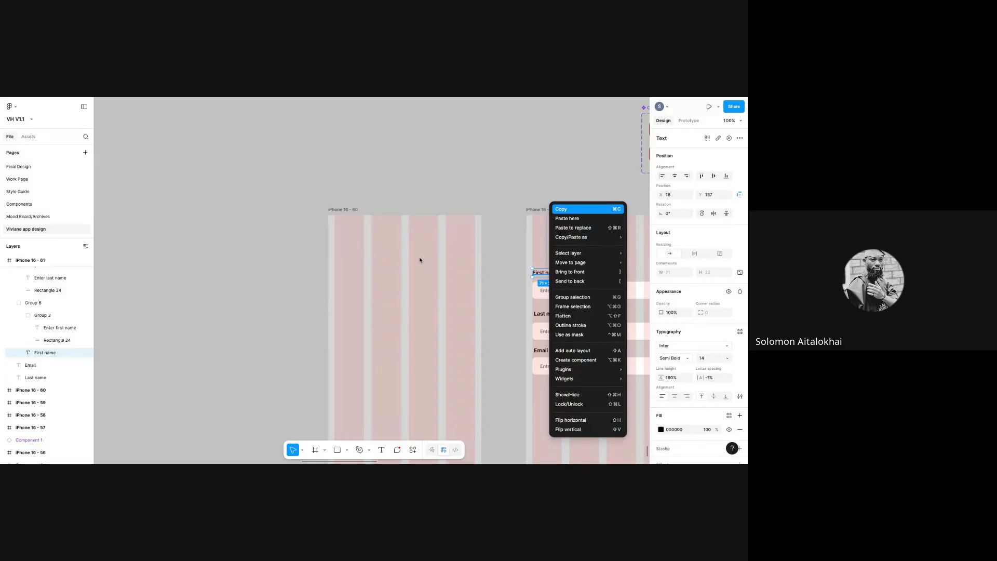
right_click(377, 286)
click(395, 199)
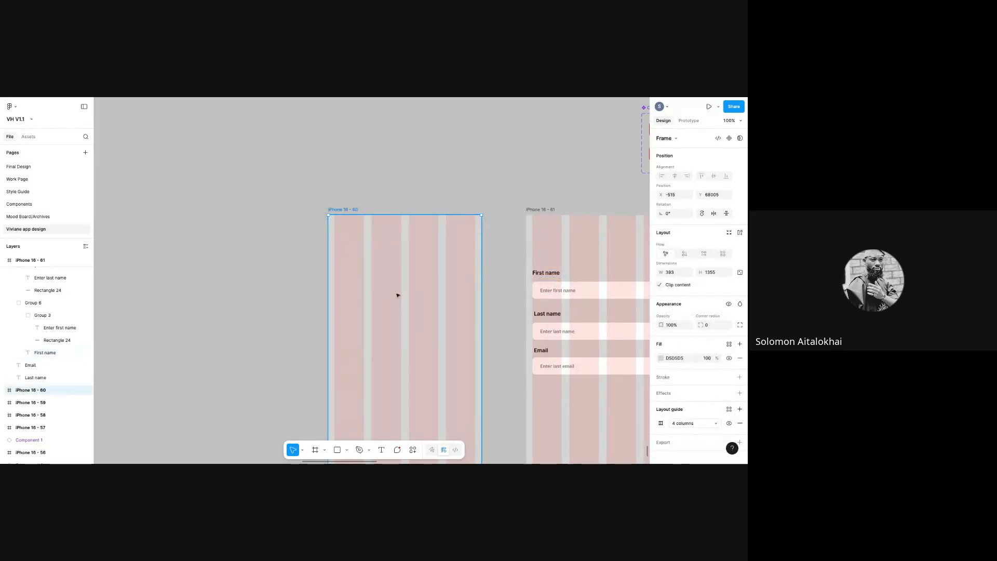
drag(407, 295, 345, 263)
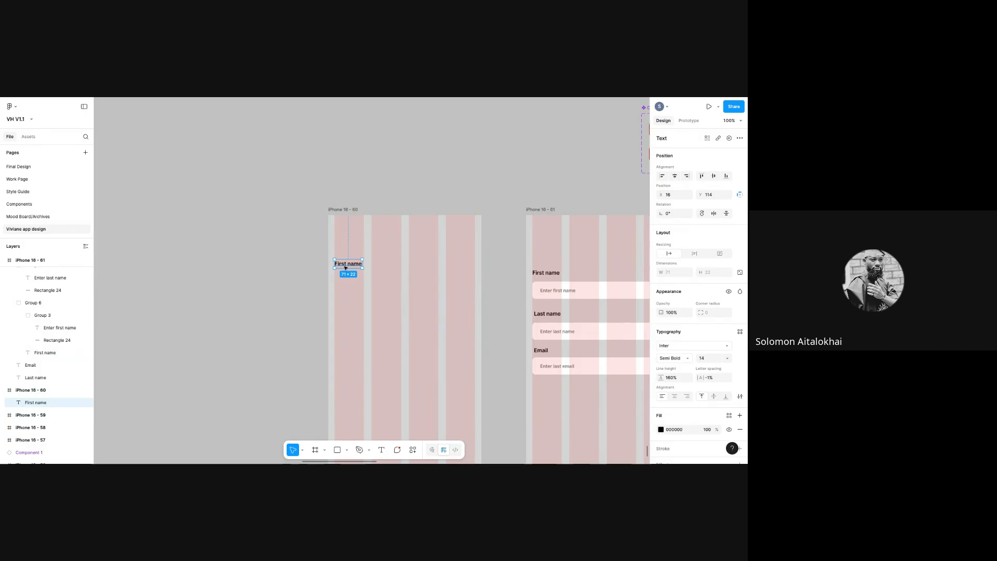
- Duplicate the label below itself and retype the copy as 'Enter first name'
key(ctrl+d)
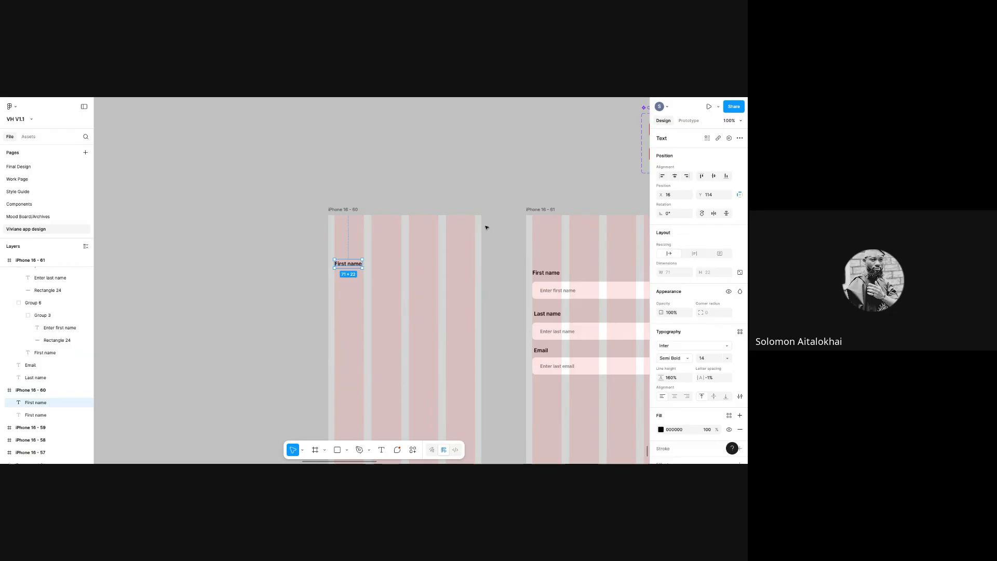
drag(365, 263, 366, 282)
double_click(359, 280)
text(Enter first name)
key(Escape)
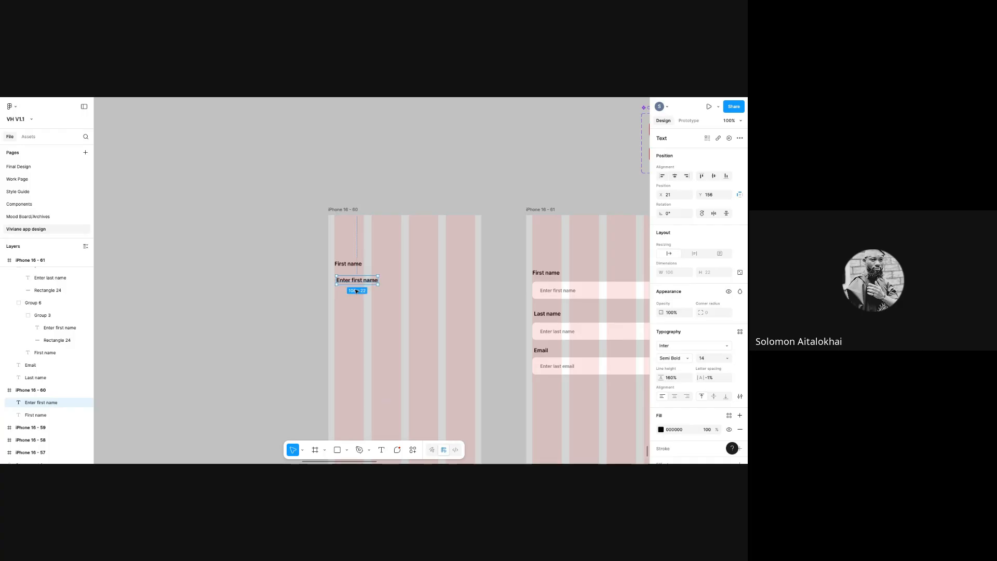
- Set the placeholder to size 12 and 50% opacity, then wrap it in auto layout
click(701, 358)
click(713, 339)
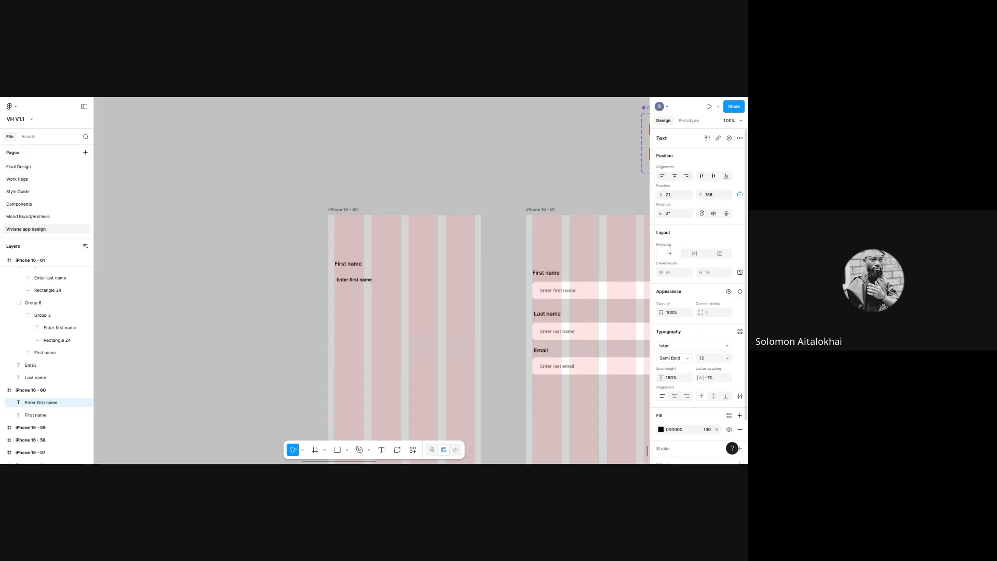
click(675, 377)
click(681, 316)
text(50)
key(Return)
drag(359, 281, 378, 291)
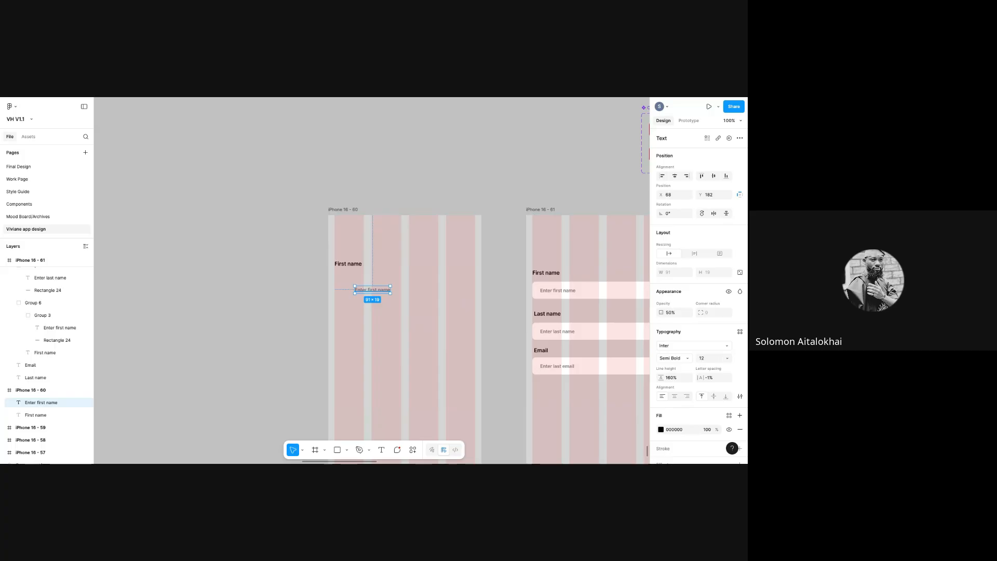
key(shift+a)
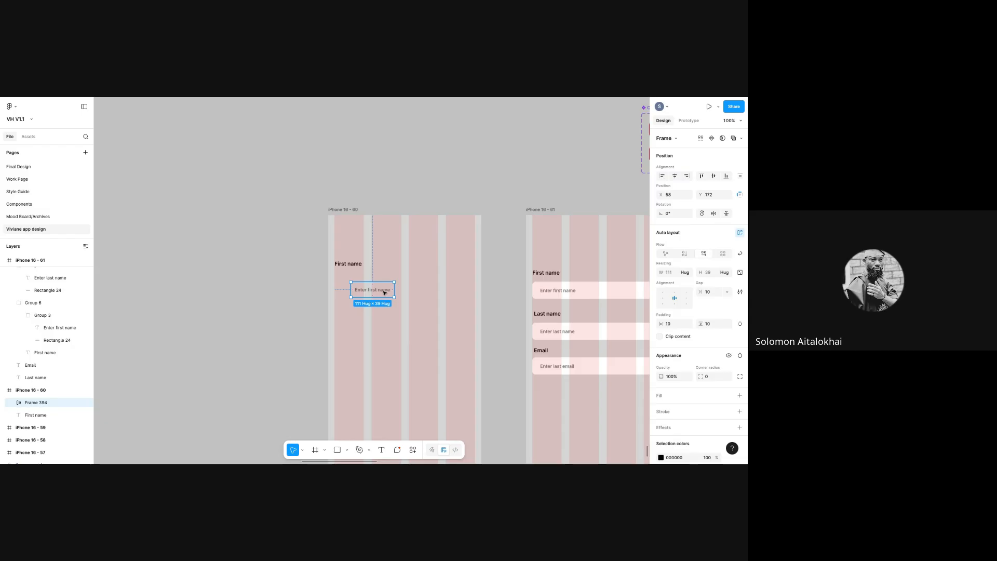
- Give Frame 394 12 px horizontal and vertical padding and place it under First name
click(673, 324)
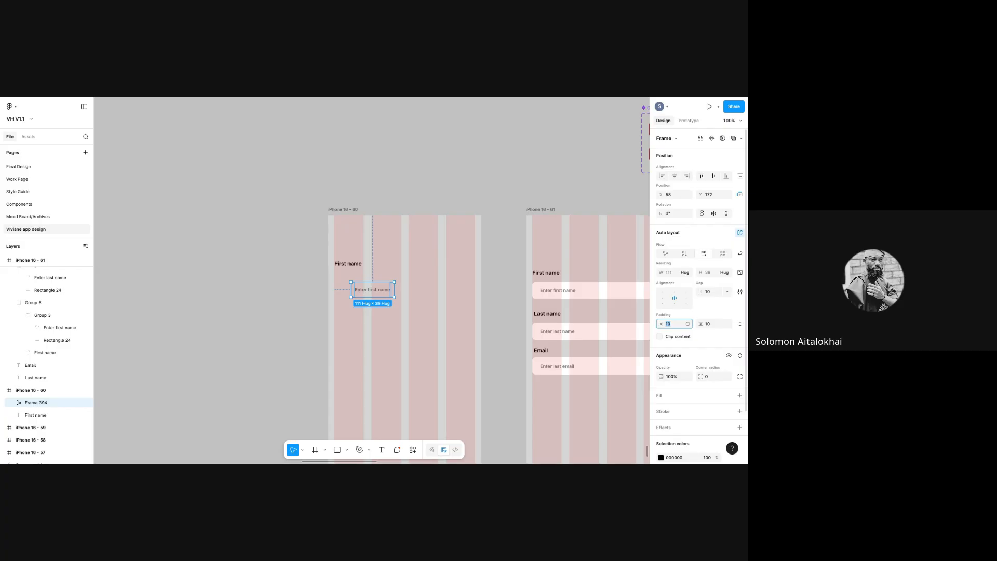
text(1)
key(Return)
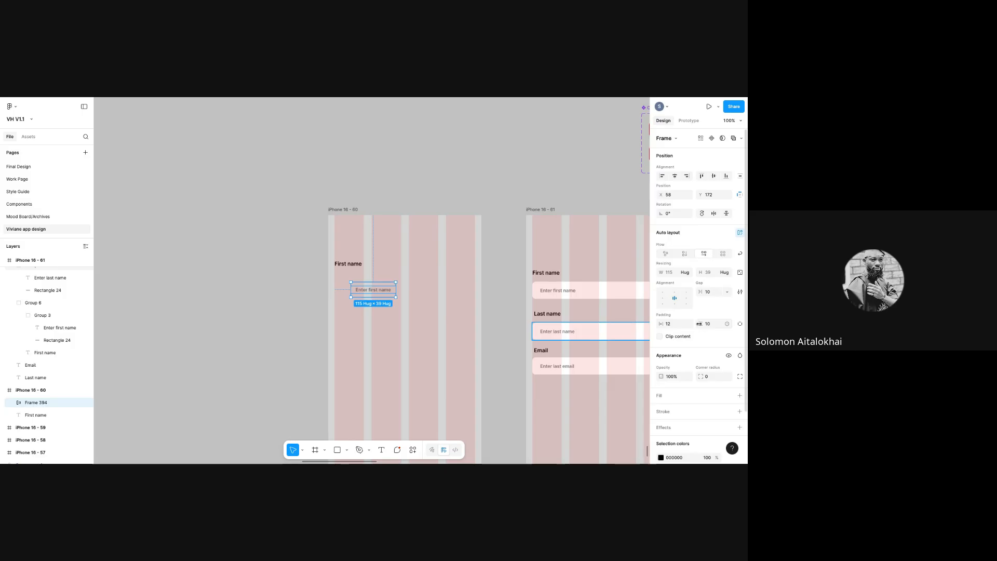
click(710, 325)
text(12)
key(Return)
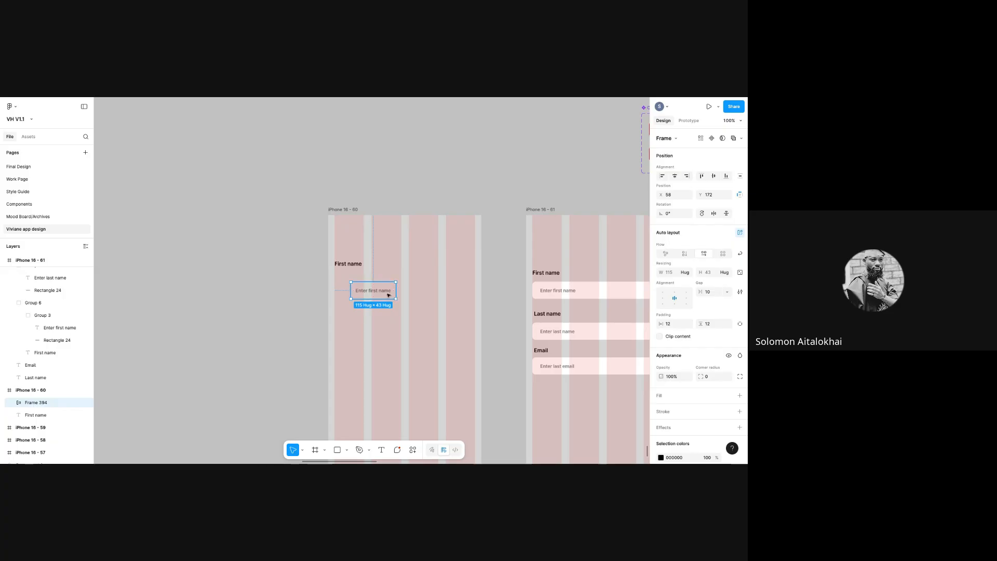
drag(377, 290, 473, 287)
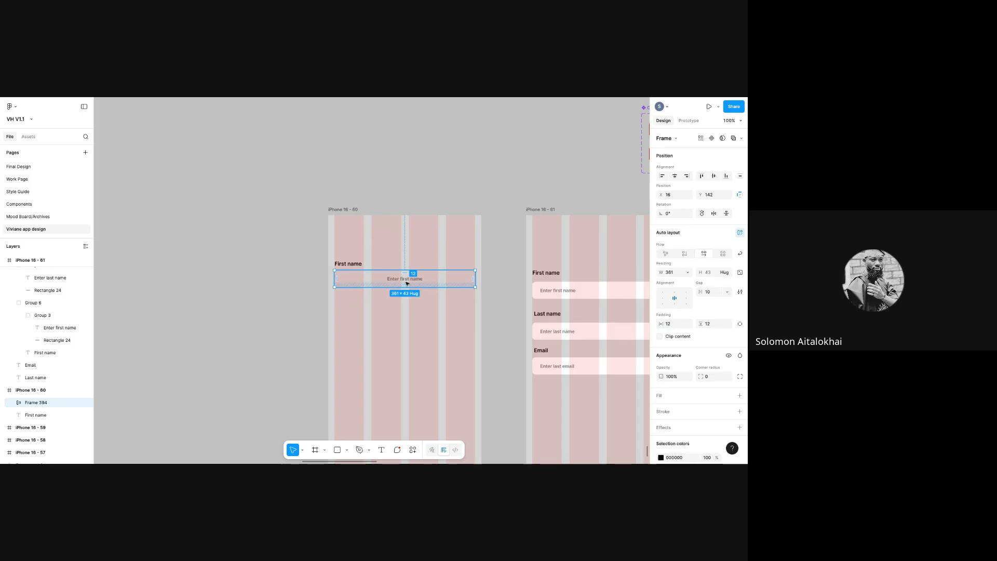
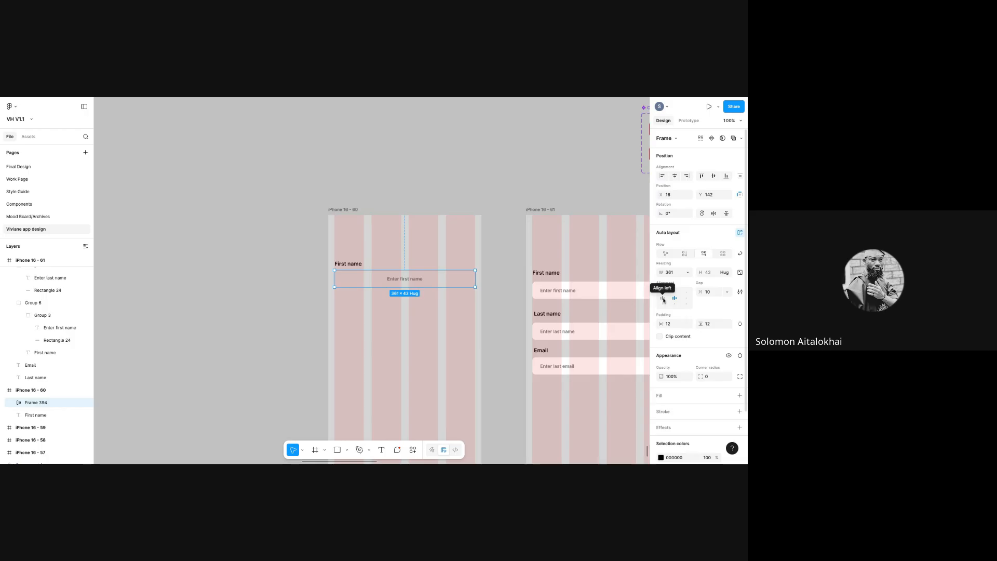
- Left-align the placeholder in Frame 394 and make the input field 44 px tall
click(663, 300)
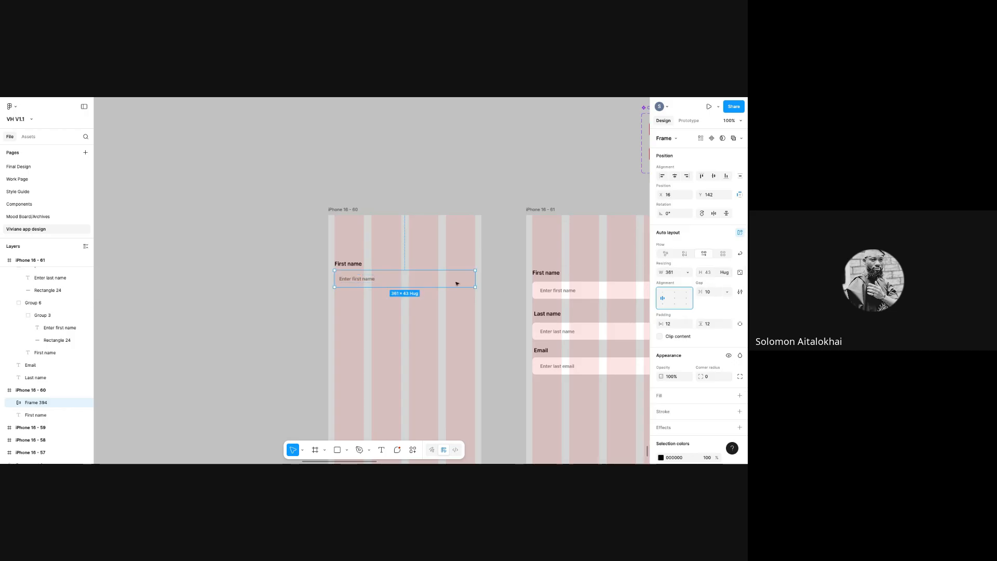
click(708, 276)
text(44)
key(Return)
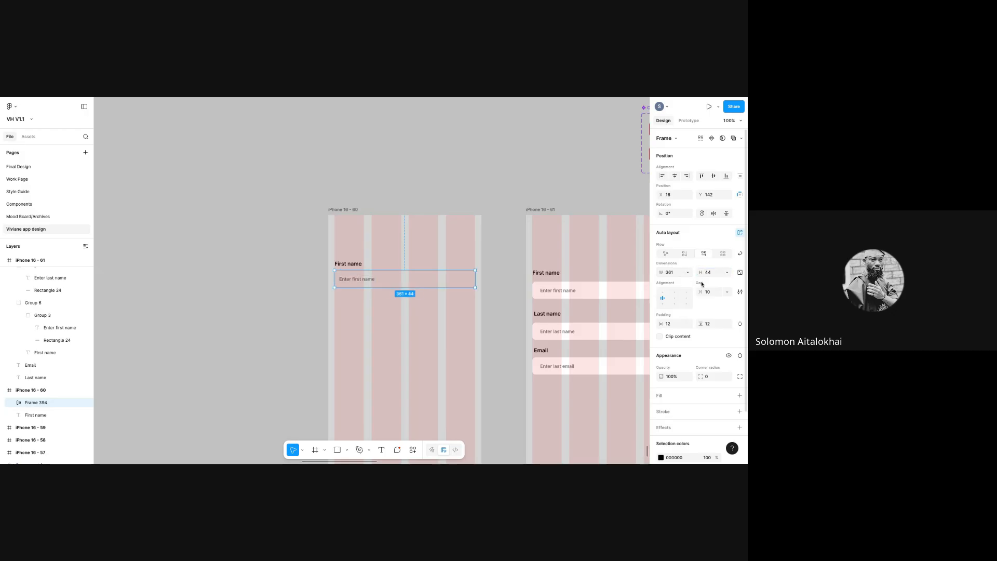
- Give the First name input a white FFFFFF fill and an 8 px corner radius
click(660, 397)
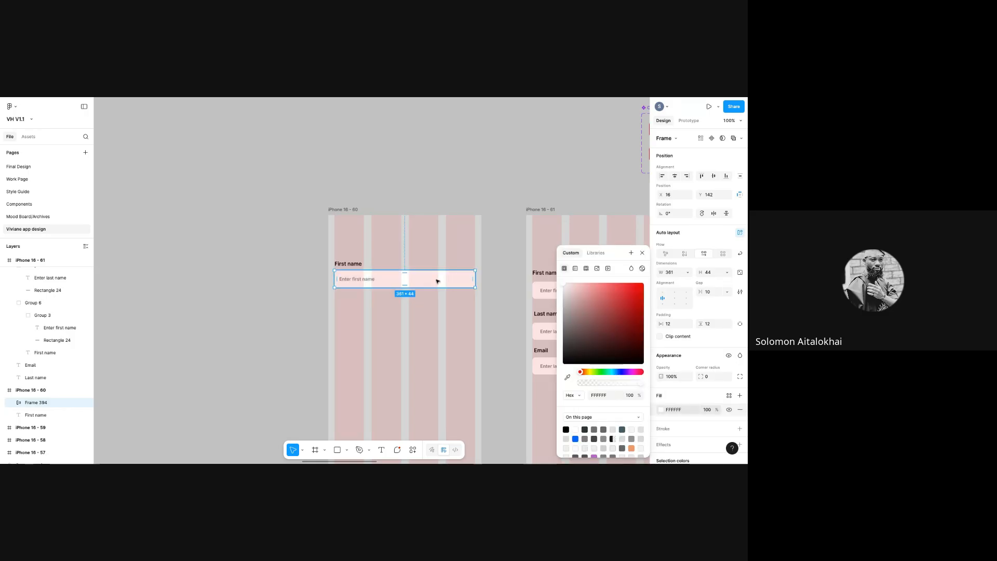
click(713, 379)
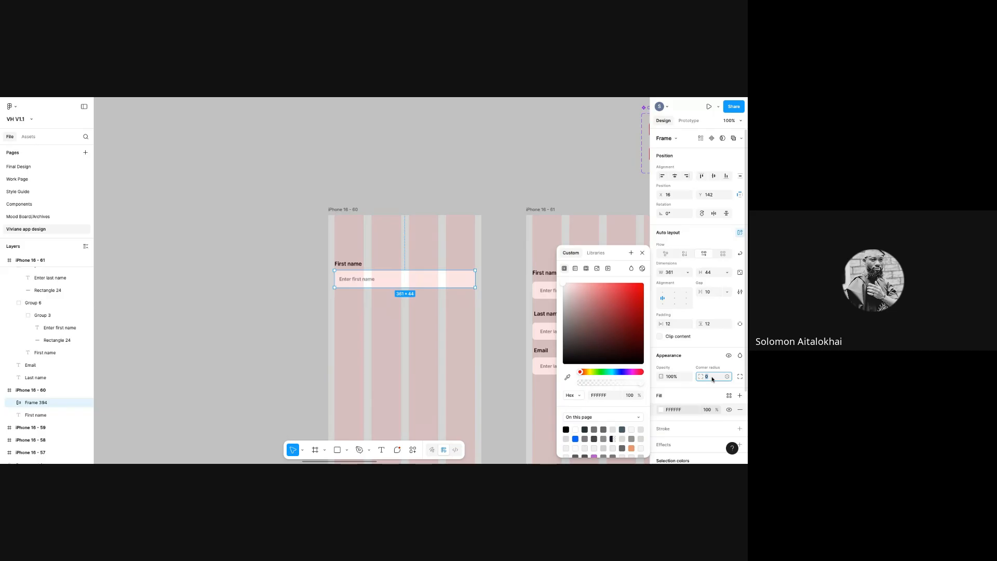
key(Return)
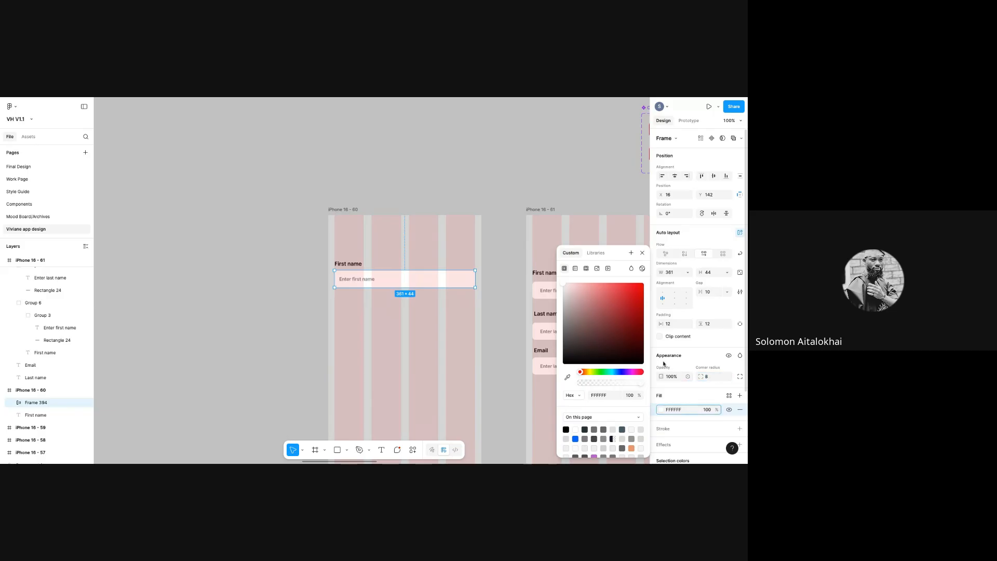
- Reselect the First name input and drag its edge to adjust the width
click(510, 290)
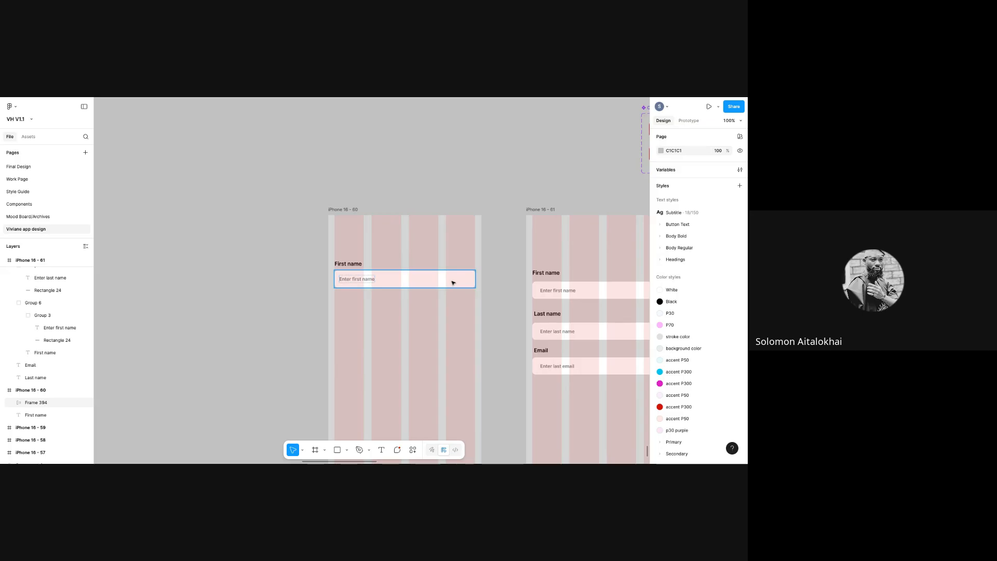
click(476, 281)
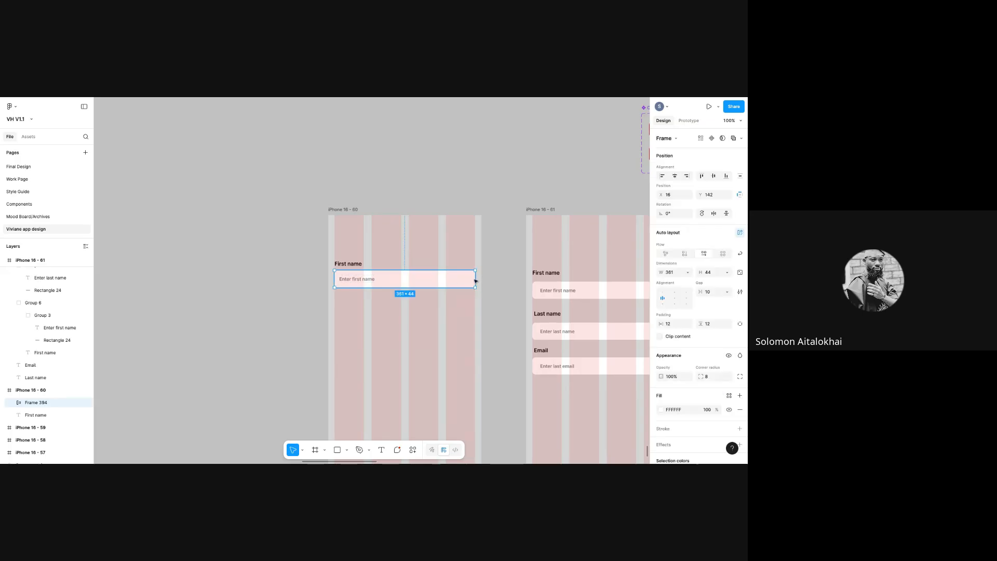
mouse_move(475, 278)
mouse_down()
mouse_move(368, 279)
mouse_move(476, 281)
mouse_up()
- Wrap the First name label and field in auto layout and duplicate it into stacked copies
shift+click(358, 265)
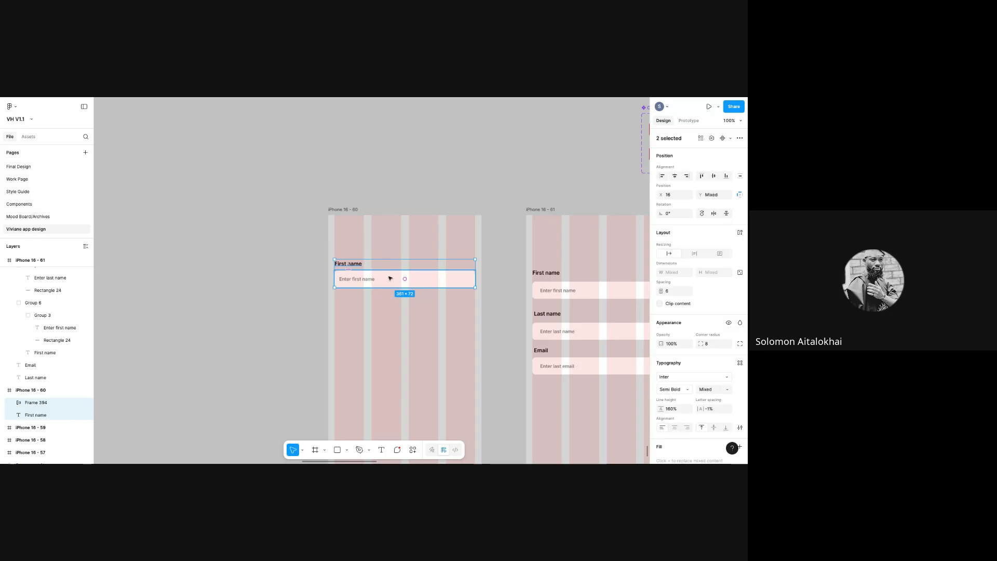
key(shift+a)
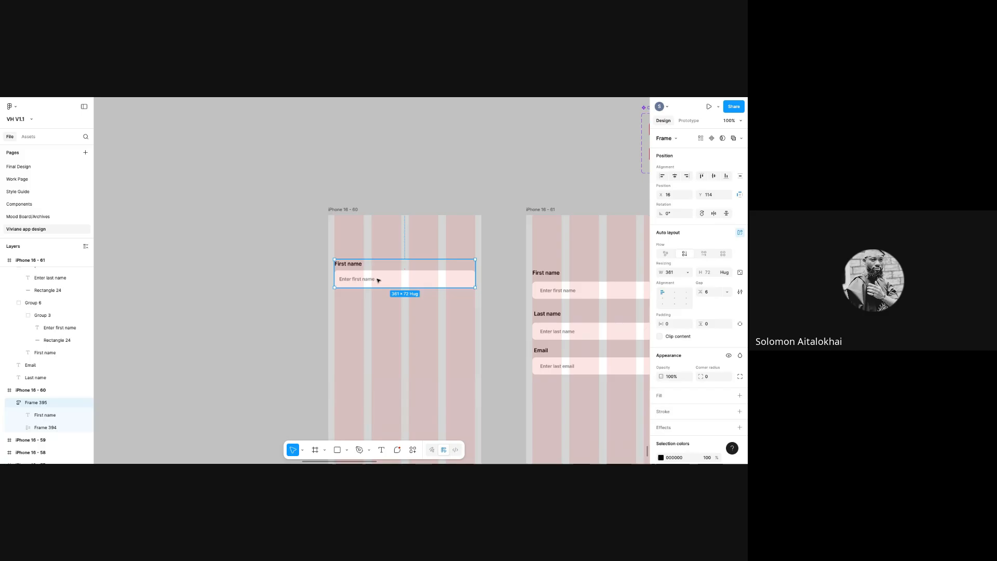
key(shift+a)
drag(375, 280, 377, 316)
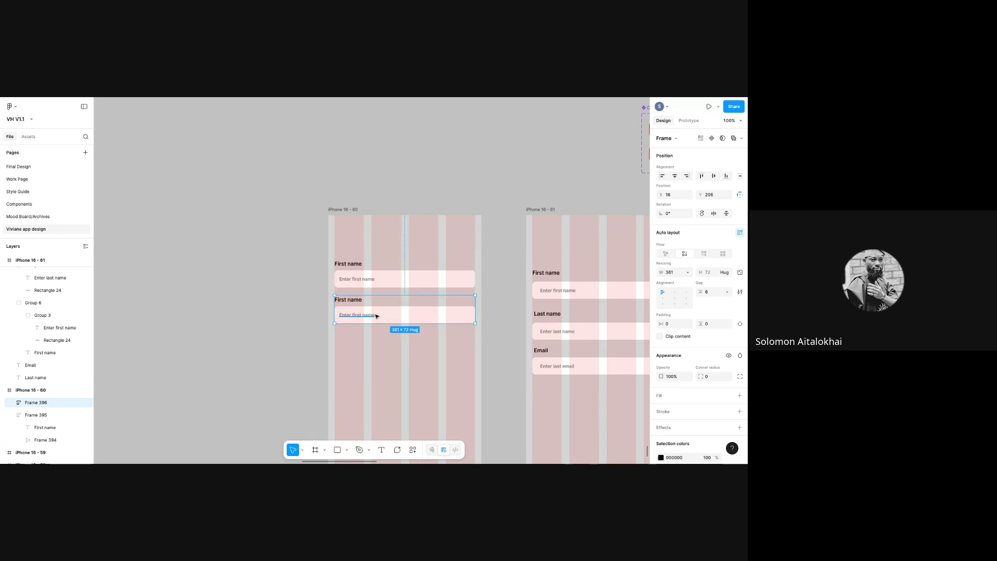
key(ctrl+d)
key(ctrl+d)
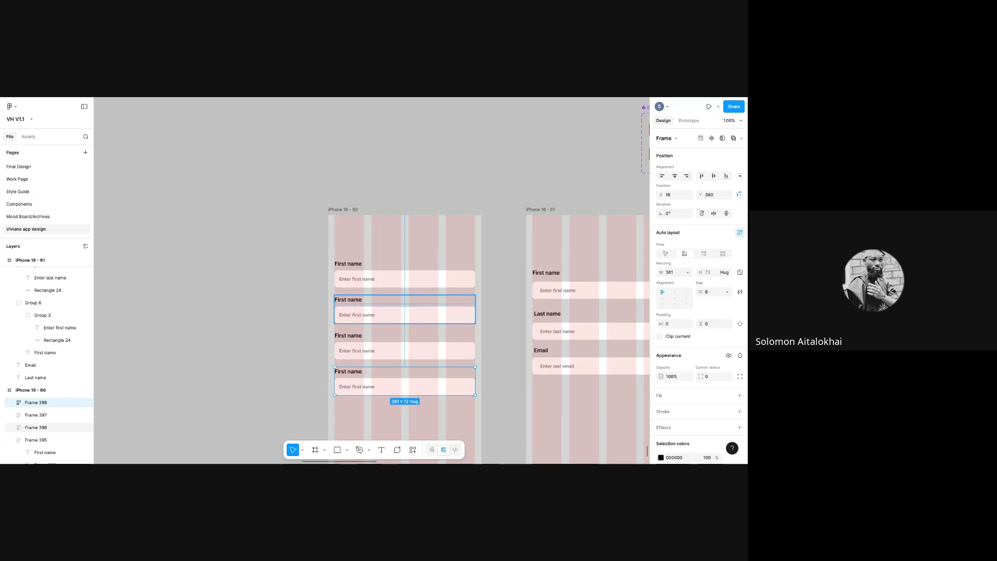
- Rename the second field's label to 'Last name' and its placeholder to 'Enter last name'
click(358, 299)
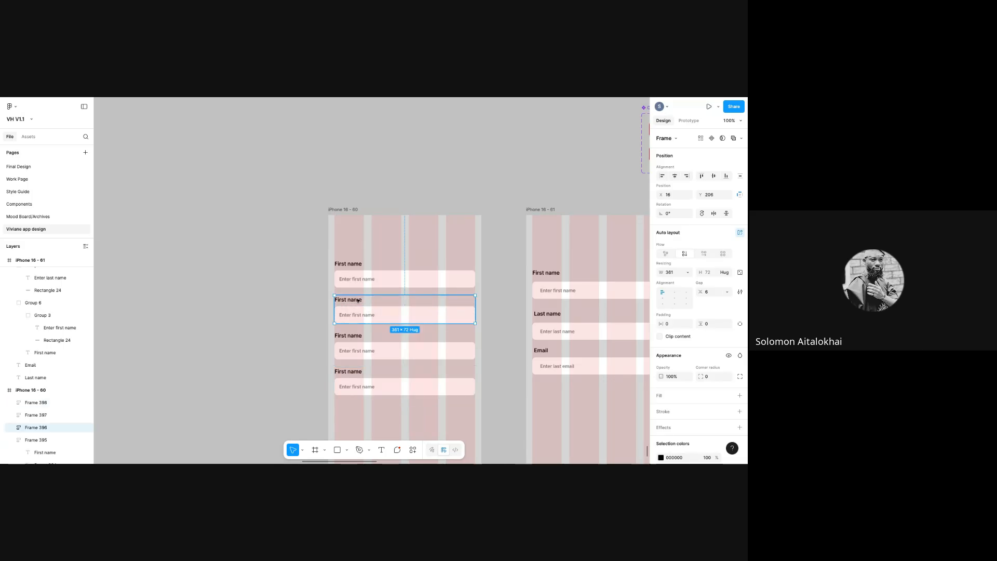
double_click(358, 299)
double_click(358, 299)
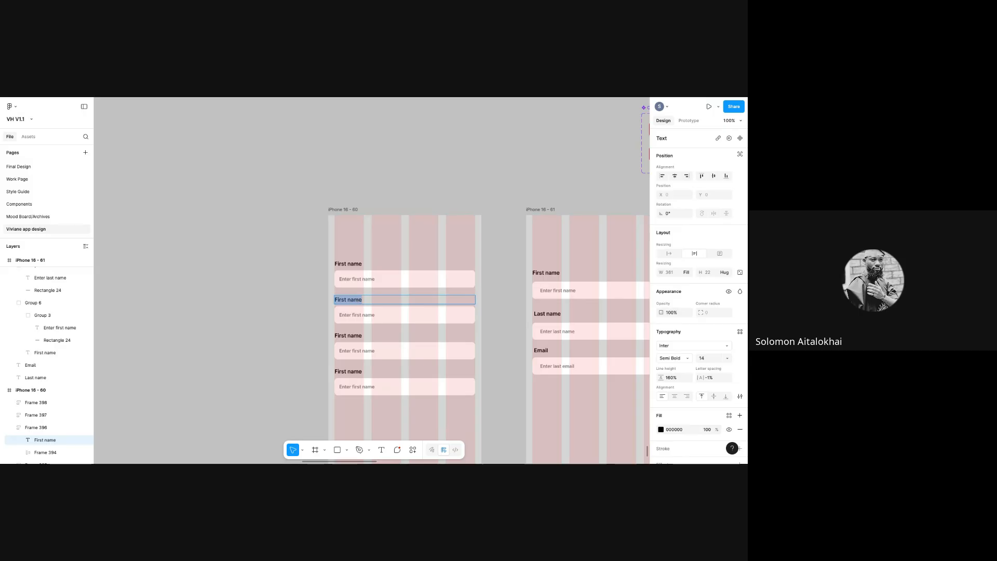
click(345, 299)
key(BackSpace)
key(BackSpace)
key(BackSpace)
key(BackSpace)
key(BackSpace)
text(LAS)
key(BackSpace)
key(BackSpace)
text(ast)
double_click(362, 315)
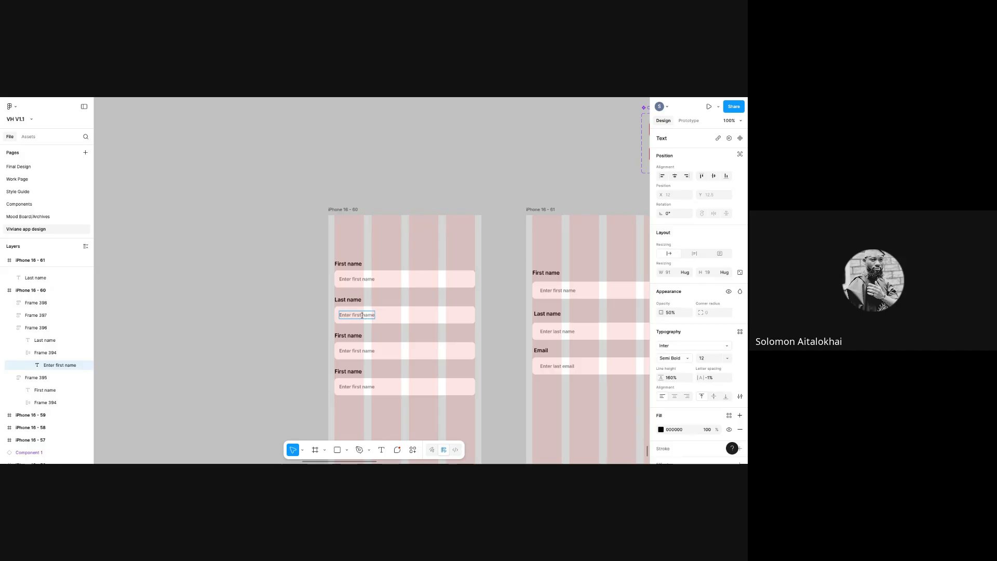
key(BackSpace)
key(BackSpace)
key(BackSpace)
key(BackSpace)
key(BackSpace)
key(BackSpace)
text(last)
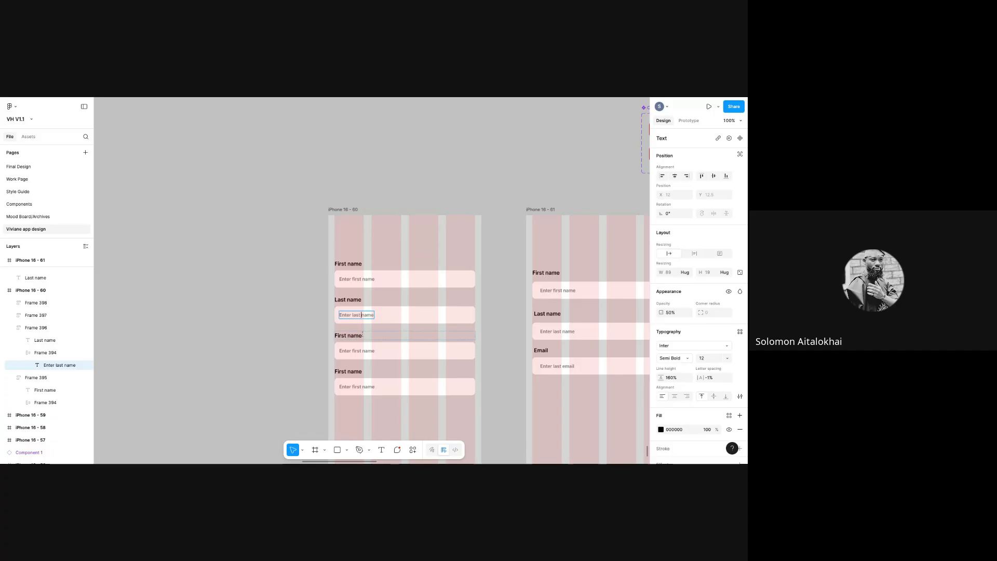
- Rename the third field's label to 'Email' and change its placeholder to match
double_click(345, 335)
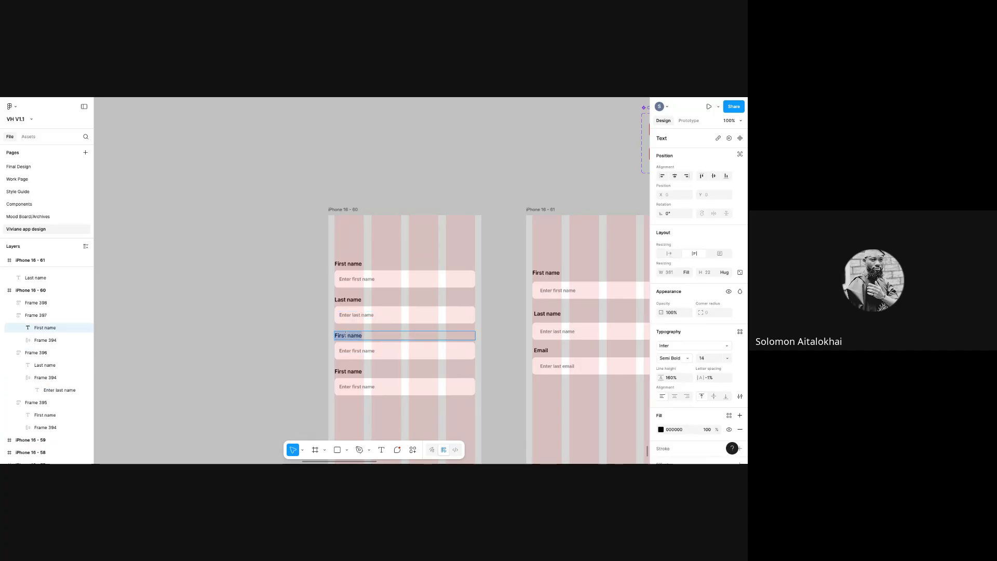
text(Email)
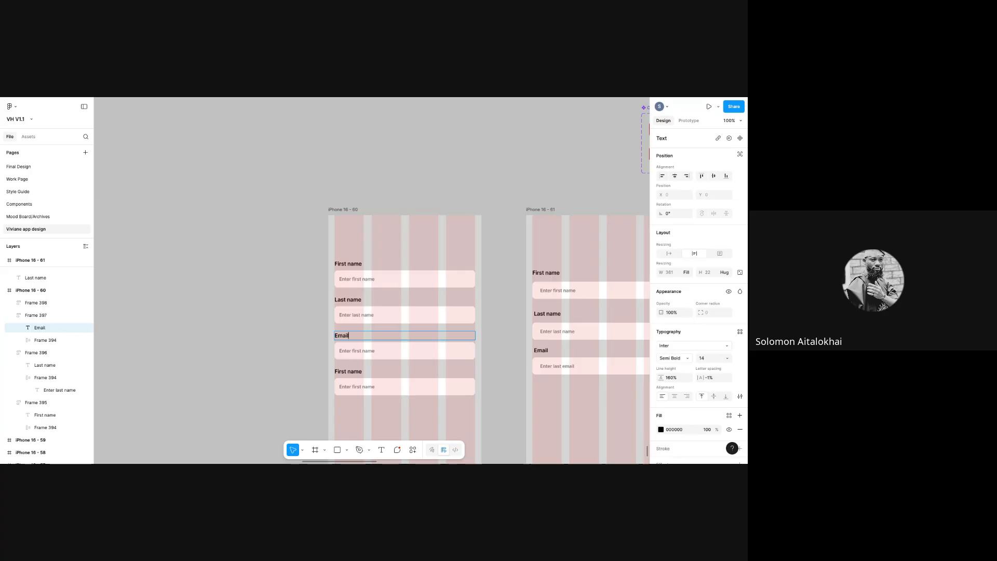
click(369, 352)
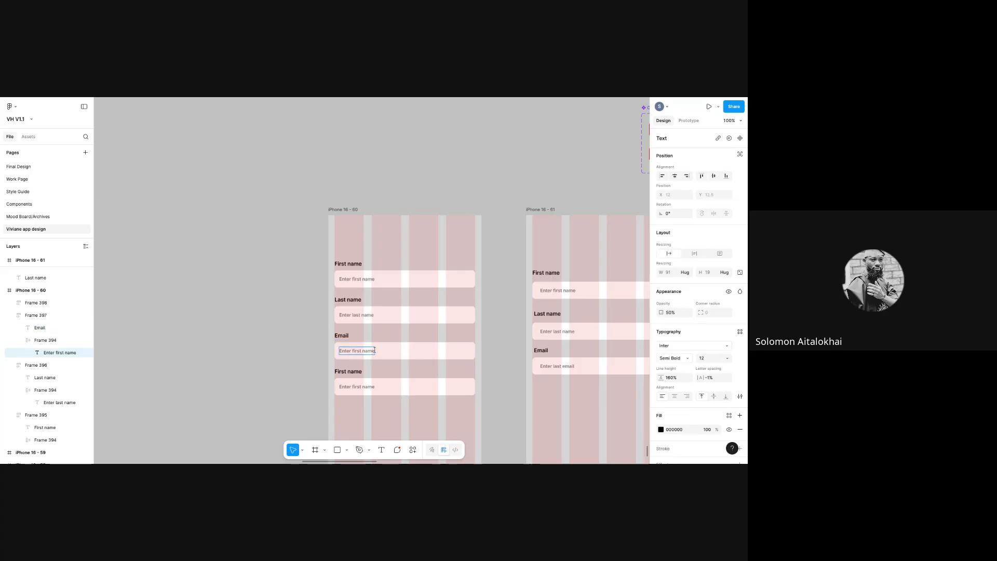
key(BackSpace)
key(BackSpace)
key(BackSpace)
key(BackSpace)
key(BackSpace)
key(BackSpace)
key(BackSpace)
key(BackSpace)
key(BackSpace)
key(BackSpace)
text(ema)
- Rename the fourth field's label to 'password' with placeholder 'Enter password'
double_click(357, 371)
text(password)
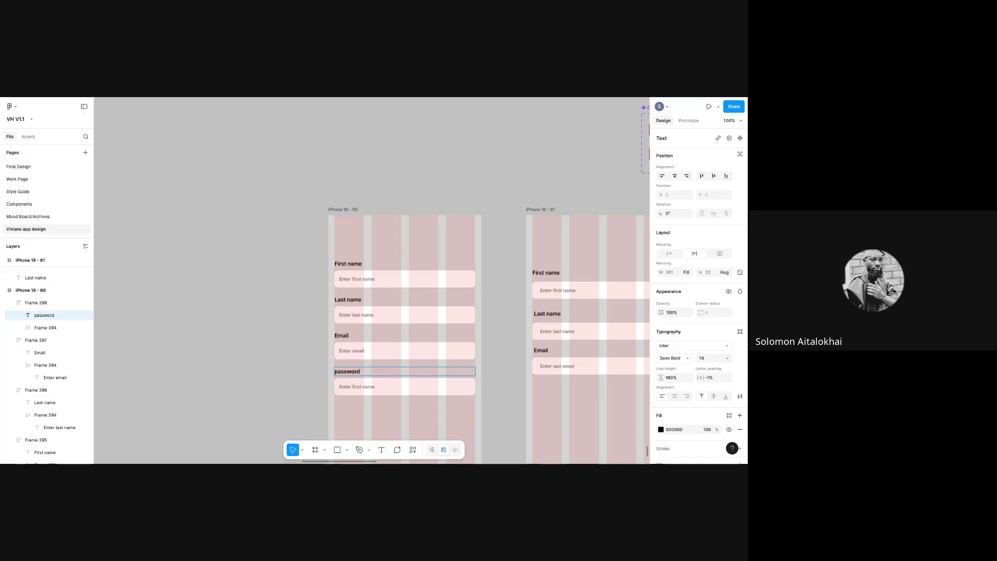
double_click(358, 386)
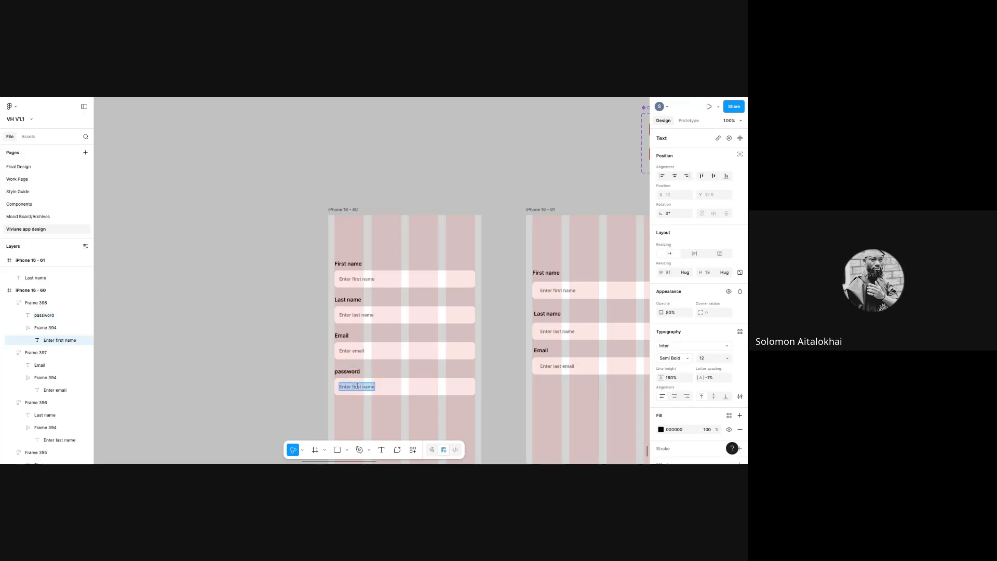
text(Enter uuil)
key(BackSpace)
key(BackSpace)
key(BackSpace)
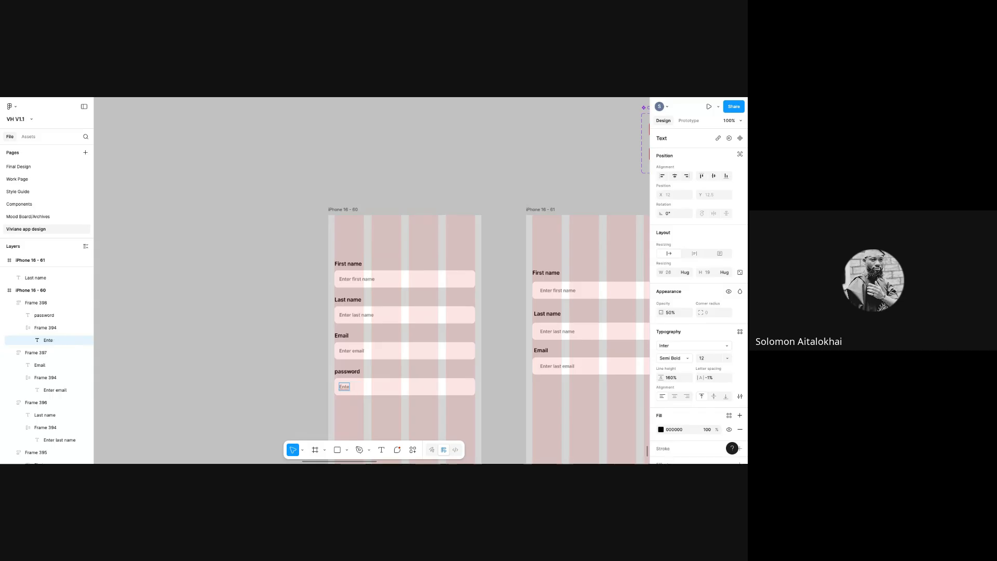
text(r password)
click(501, 403)
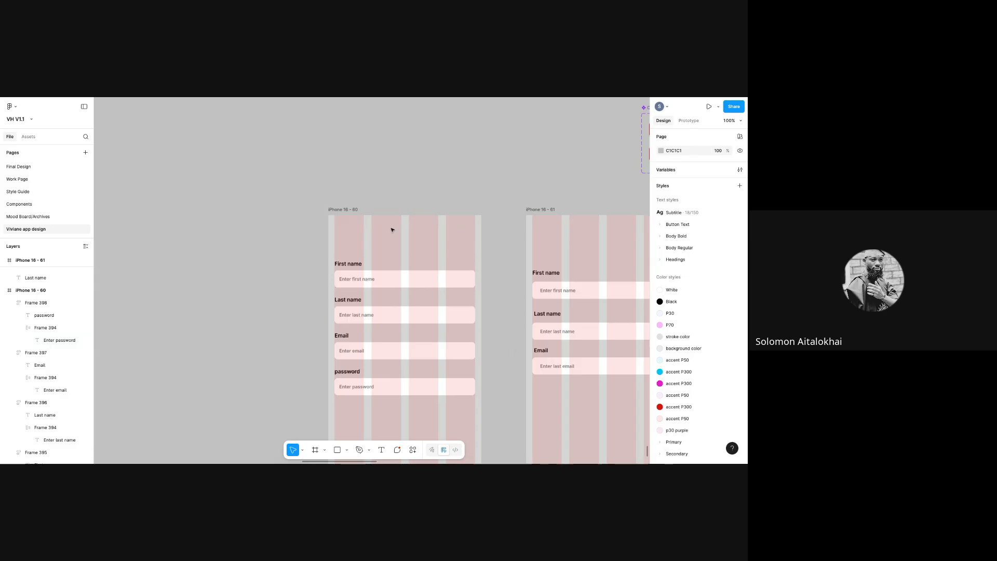
- Move the iPhone 16 - 60 frame and select its four input boxes
drag(392, 230, 344, 191)
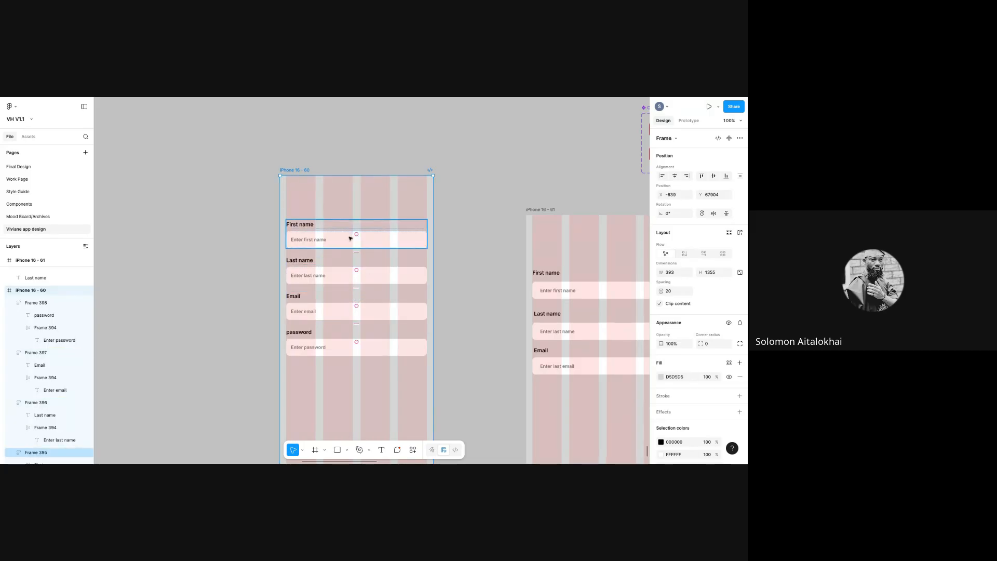
double_click(351, 240)
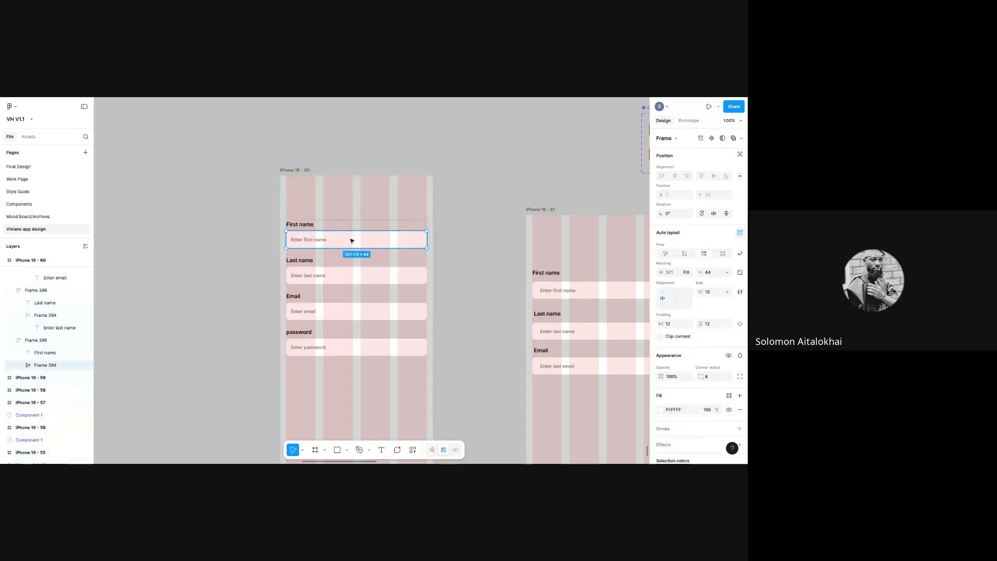
shift+click(373, 280)
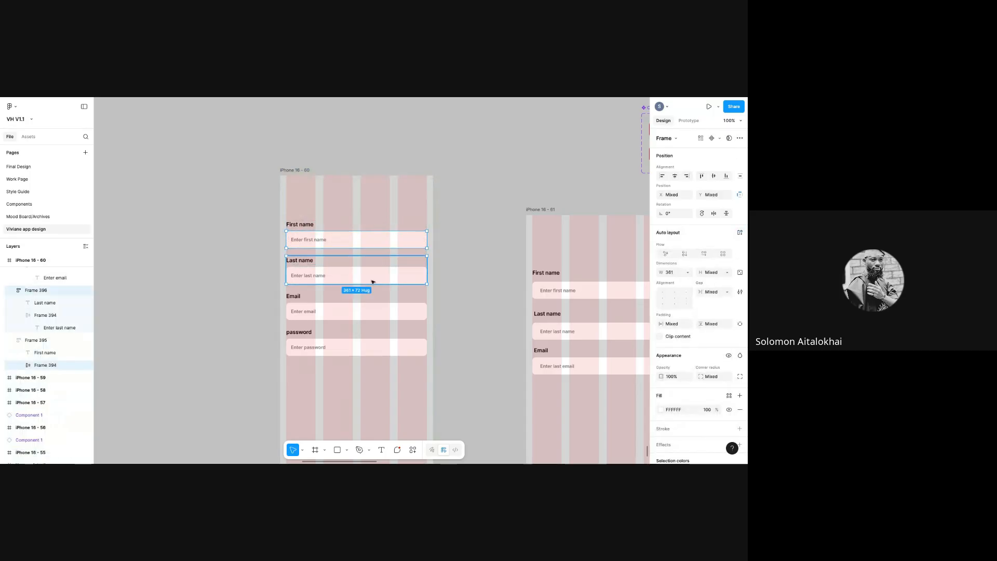
shift+click(386, 314)
shift+click(385, 314)
shift+double_click(393, 343)
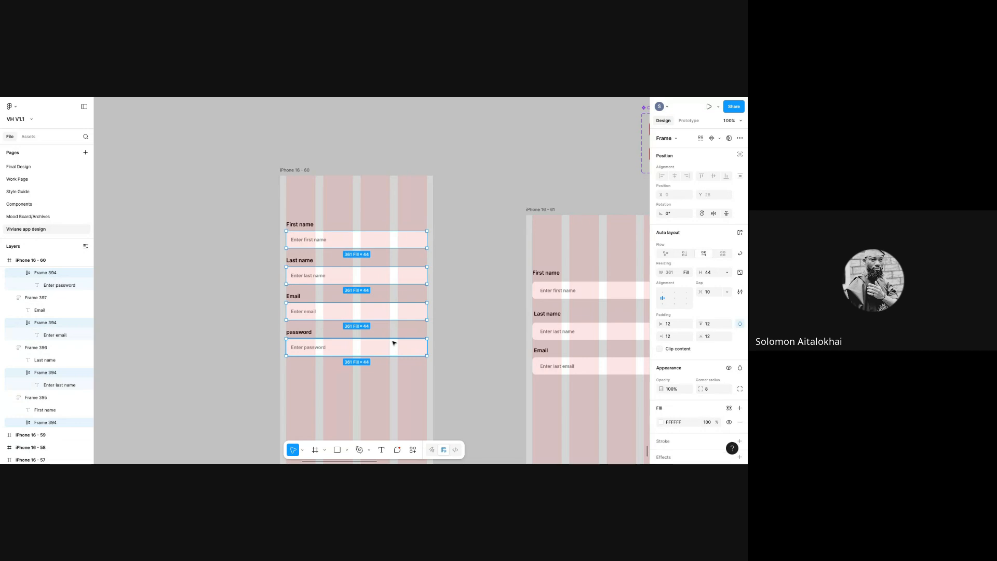
- Change the iPhone 16 - 60 frame's fill from grey D5D5D5 to white FFFFFF
click(307, 180)
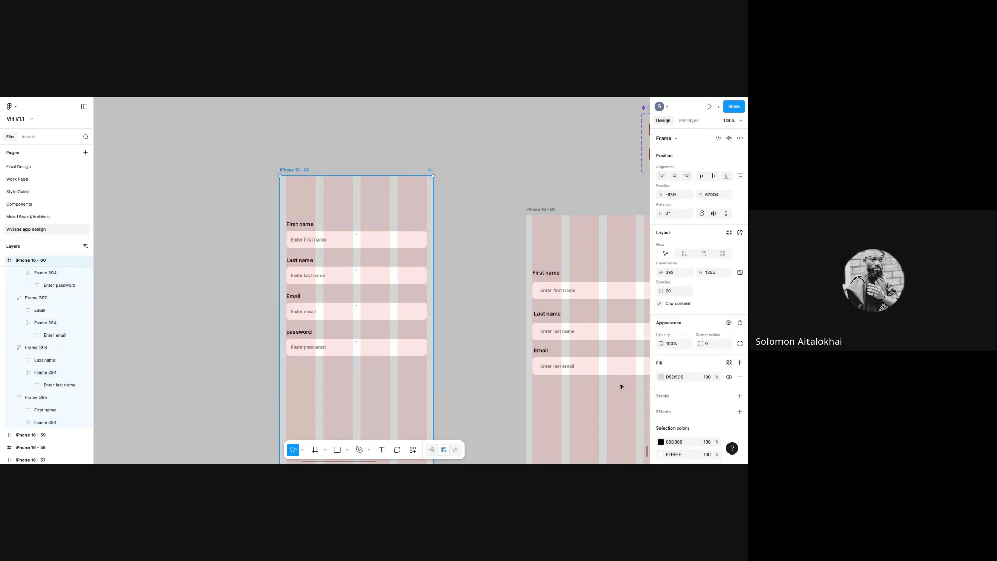
click(661, 376)
drag(562, 285, 514, 260)
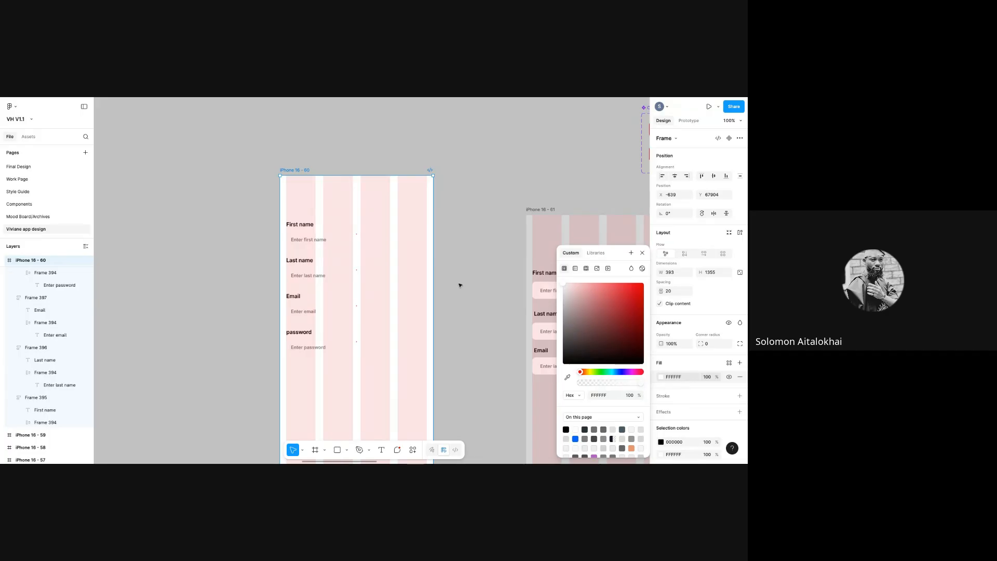
- Select the First name and Last name input boxes, then clear the selection
double_click(355, 244)
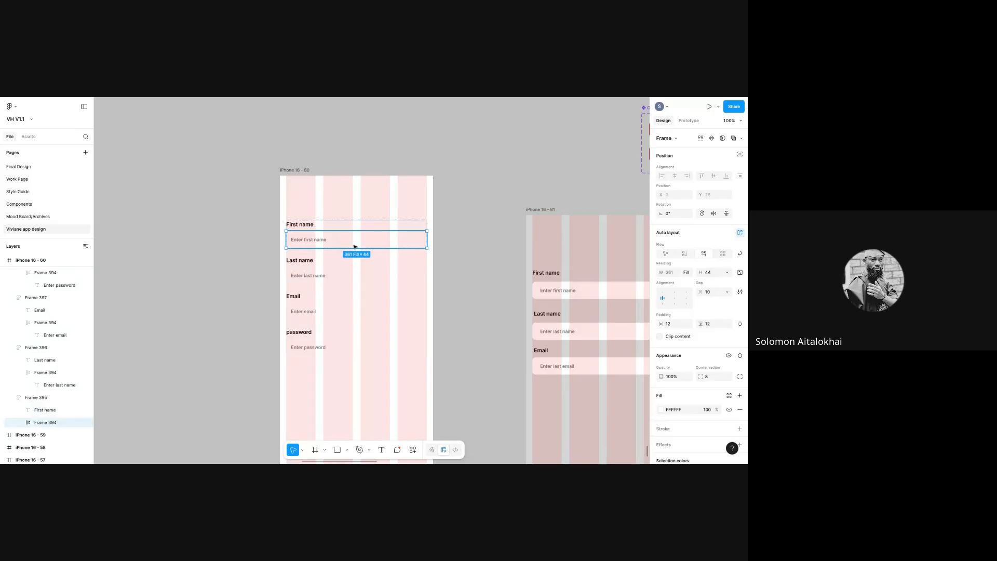
shift+click(356, 276)
click(461, 253)
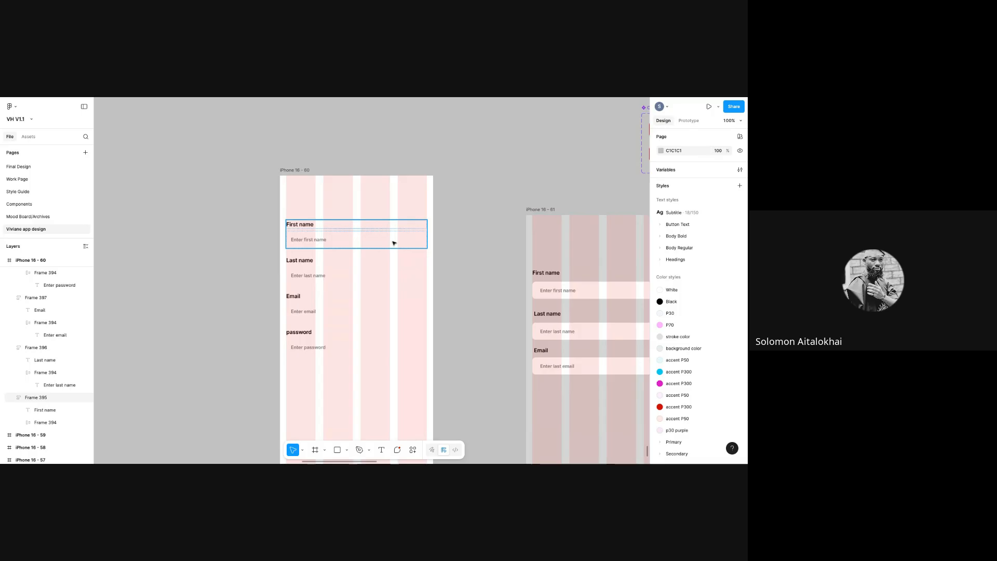
- Add a stroke to the First name input box and set its colour to light grey CECECE
double_click(393, 245)
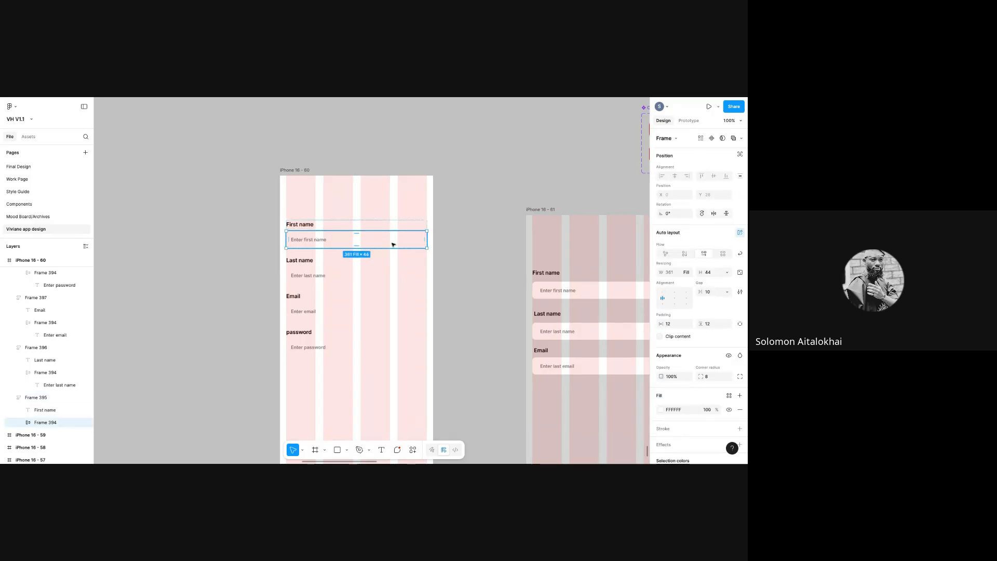
click(738, 428)
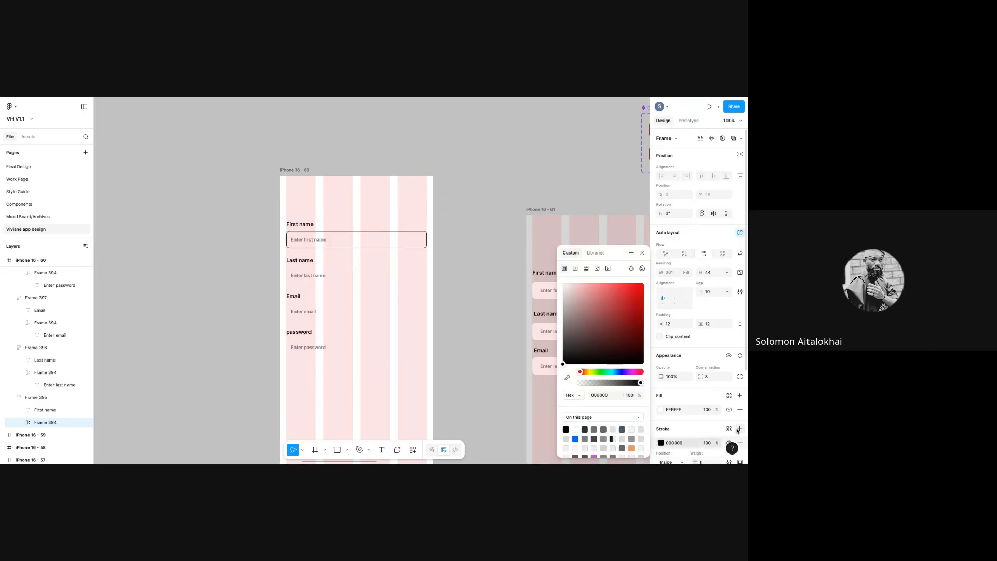
drag(563, 364, 562, 306)
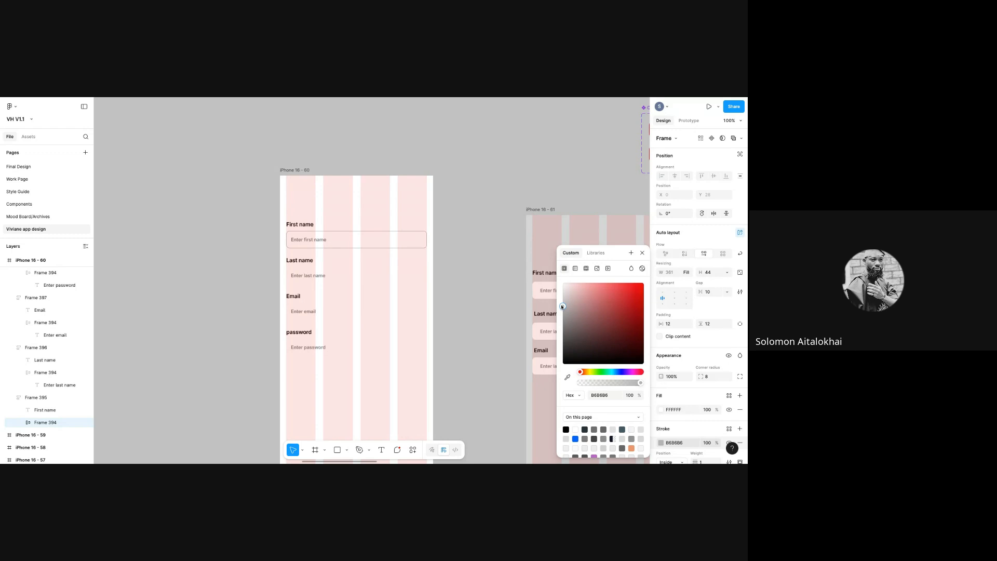
drag(562, 354, 562, 373)
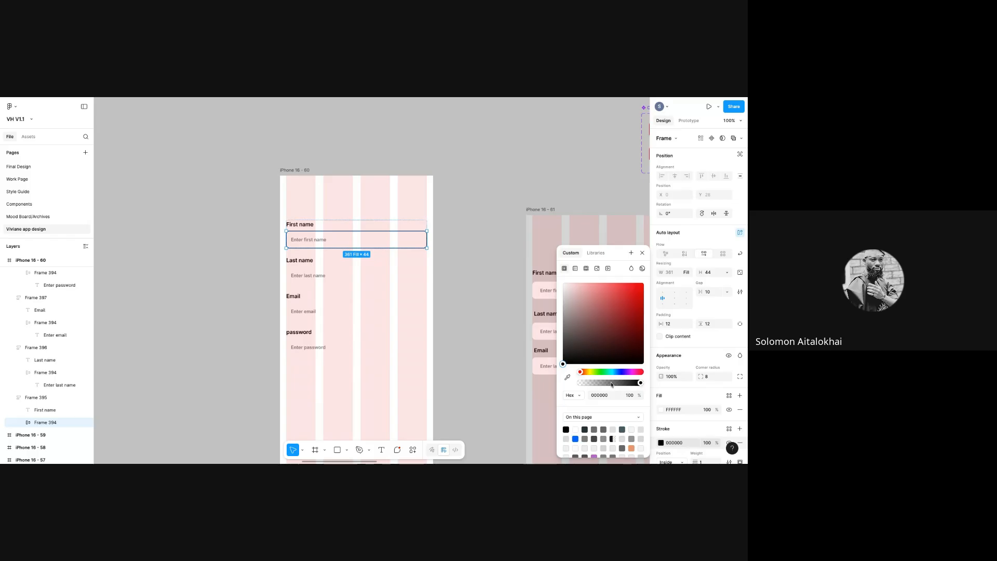
mouse_move(642, 385)
mouse_down()
mouse_move(614, 385)
mouse_move(642, 385)
mouse_up()
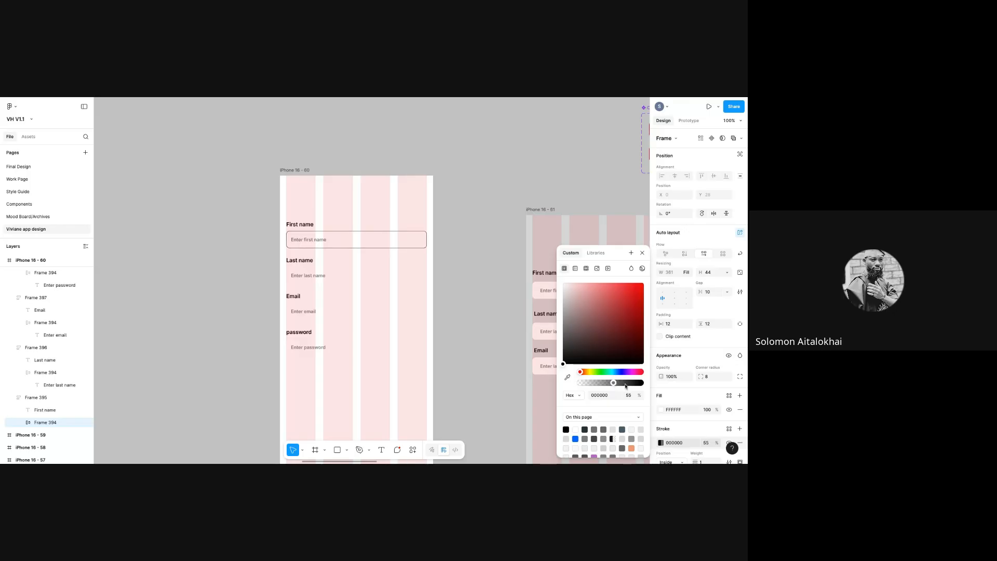
drag(563, 362, 556, 305)
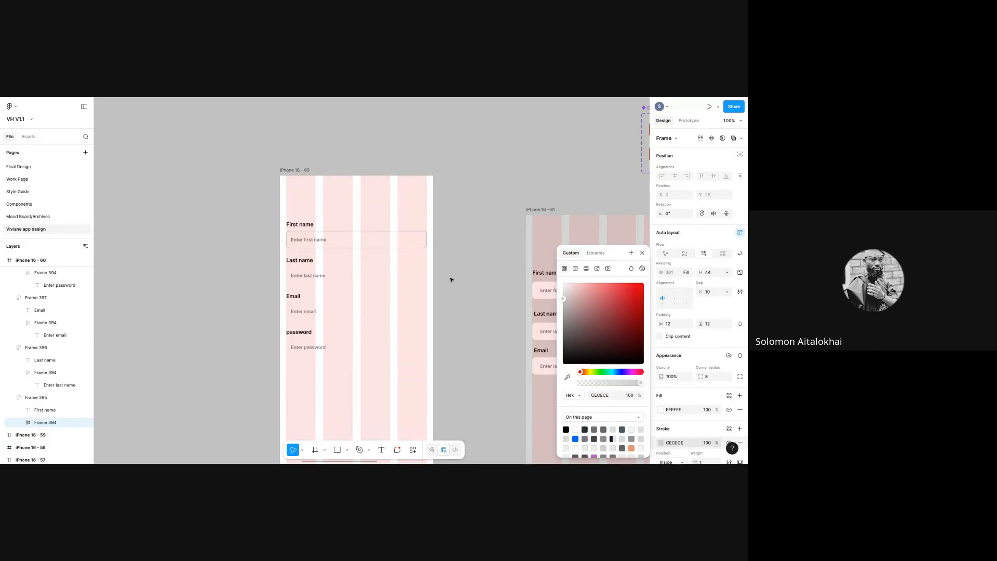
click(451, 278)
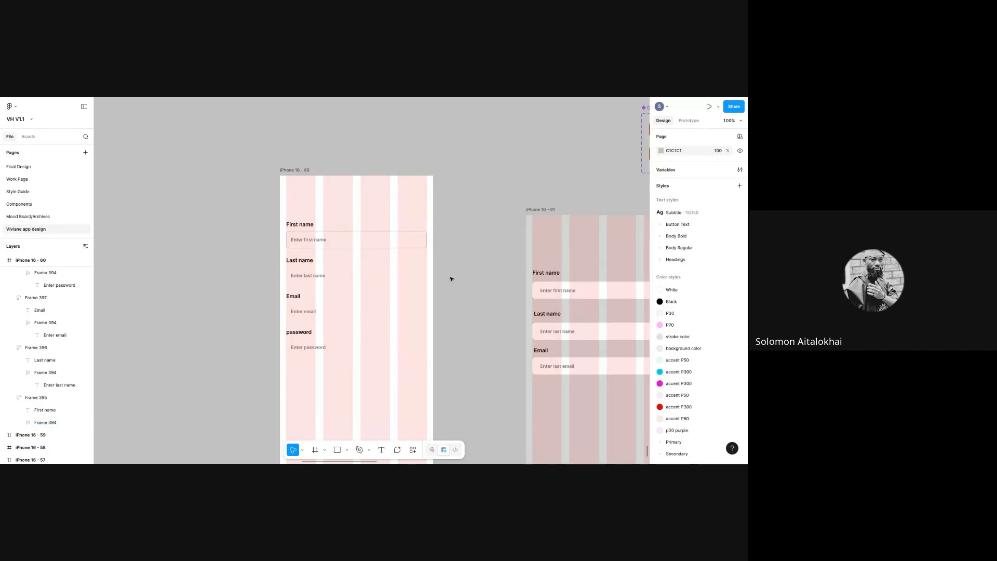
- Multi-select the Last name, Email and password input boxes rather than their label groups
click(378, 280)
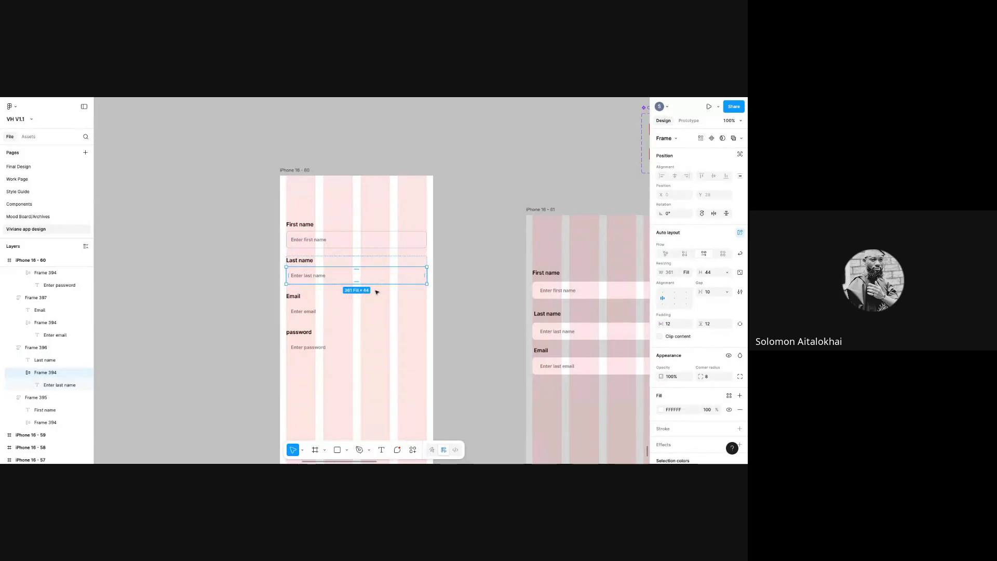
shift+click(373, 315)
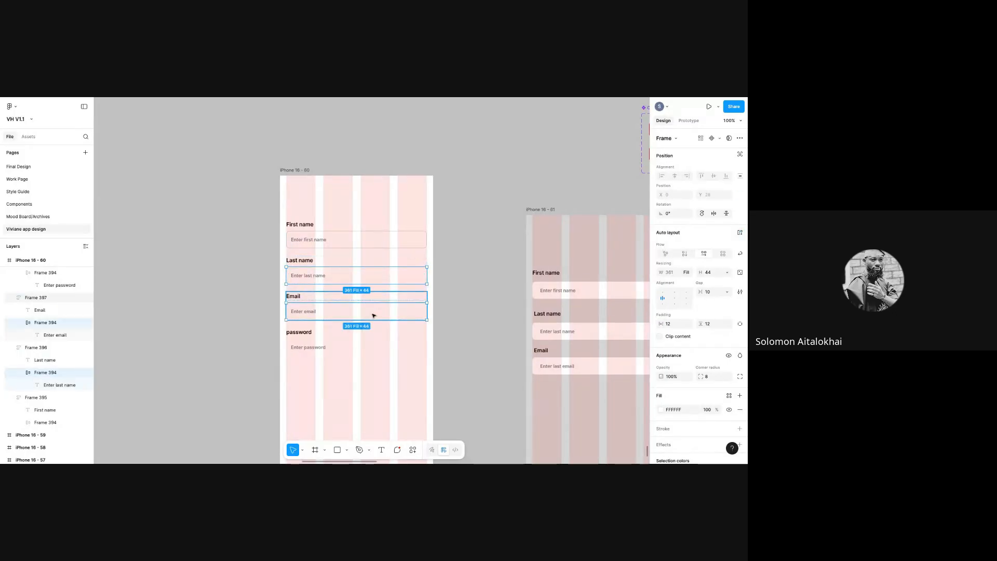
click(483, 294)
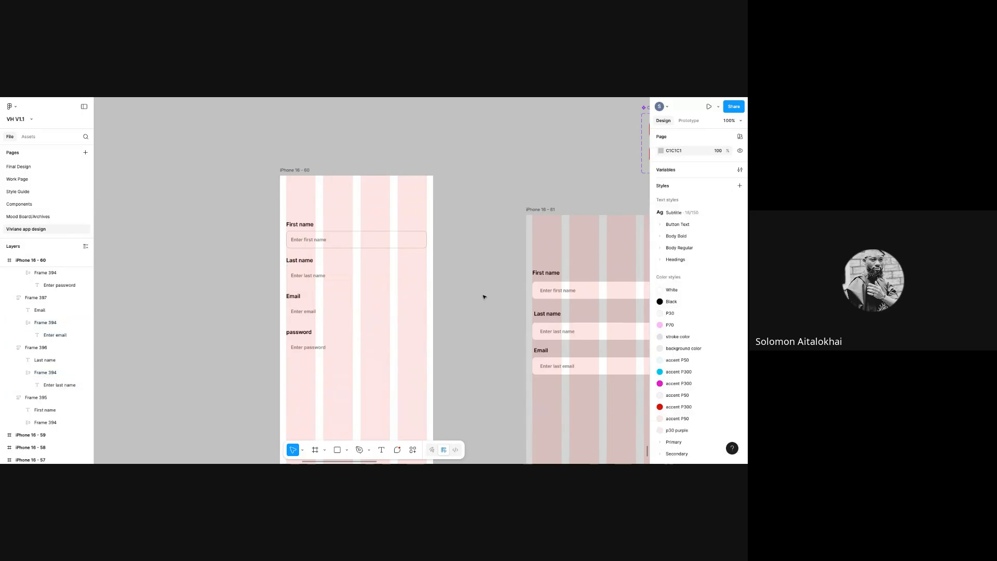
click(402, 280)
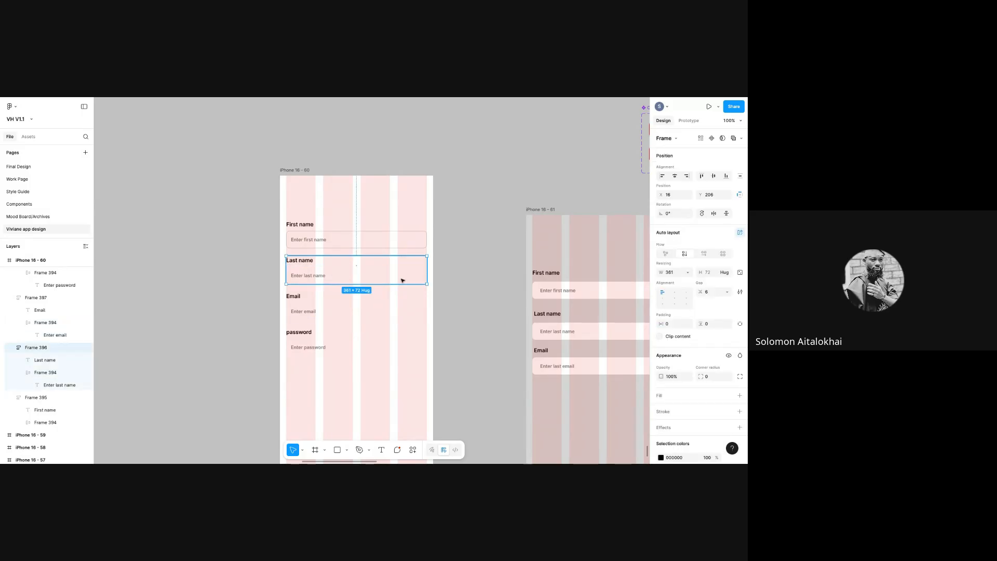
click(402, 280)
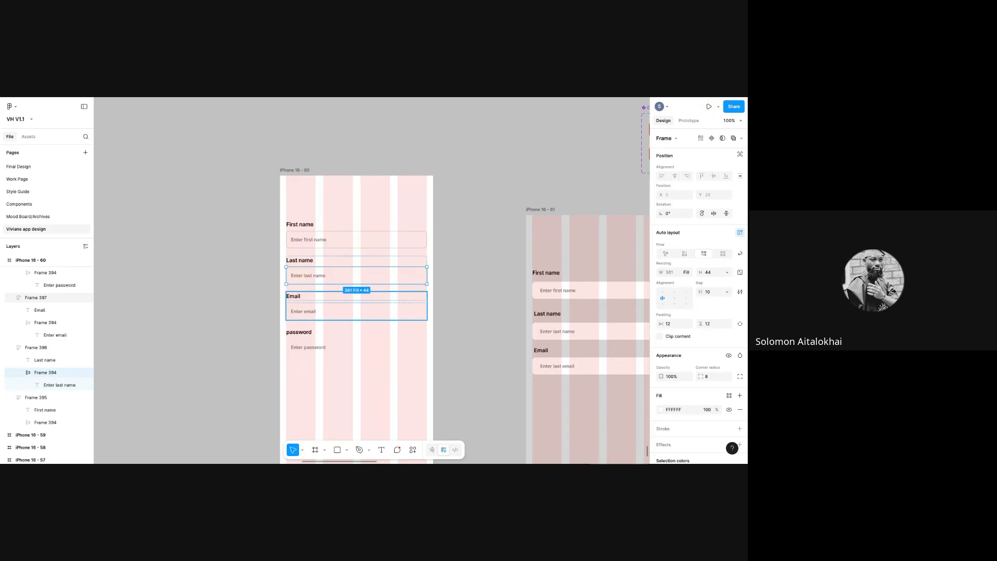
shift+double_click(356, 311)
shift+click(356, 311)
shift+click(356, 311)
shift+double_click(357, 311)
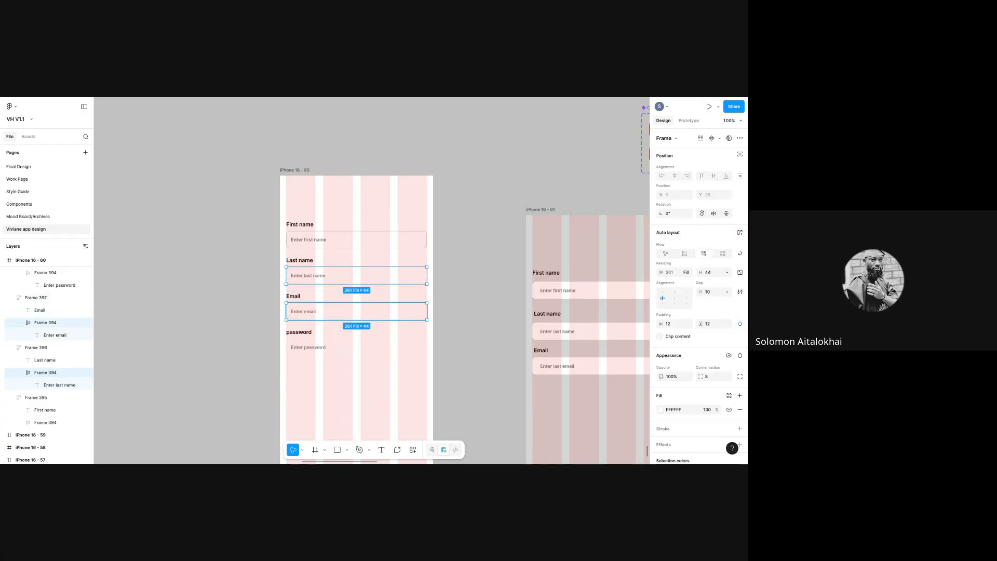
shift+click(391, 348)
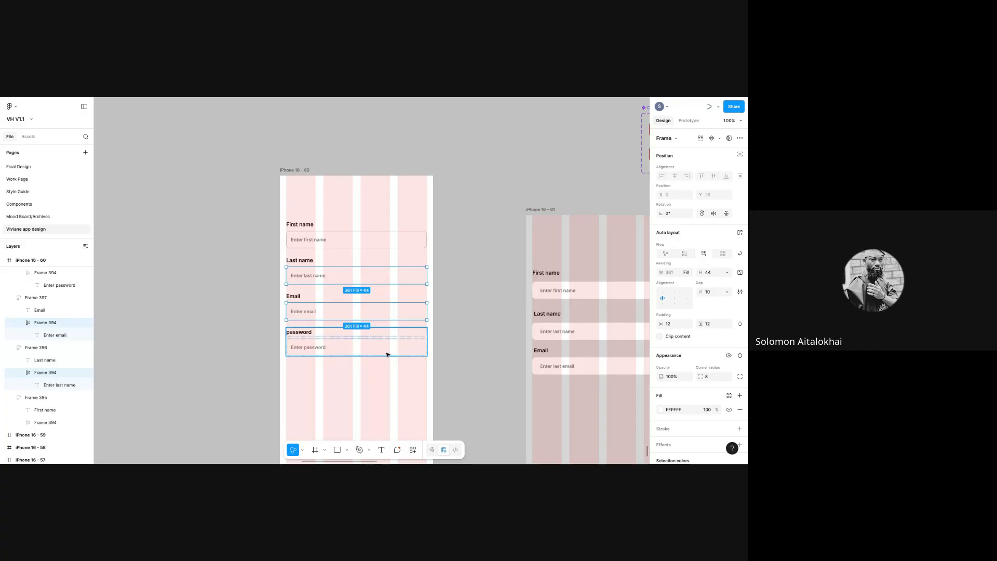
shift+double_click(387, 353)
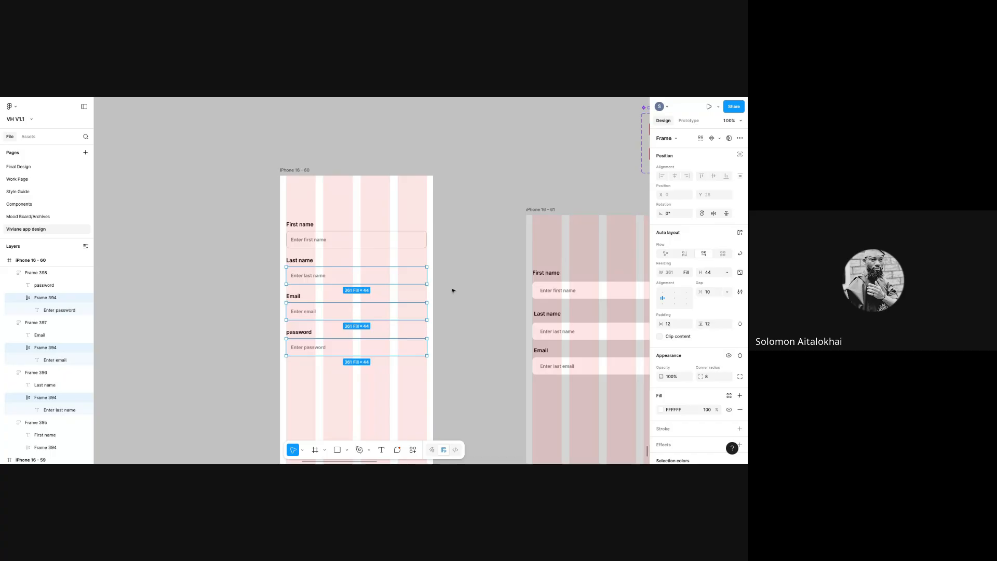
- Add a light grey CCCCCC stroke to the Last name, Email and password input boxes
drag(747, 393, 744, 456)
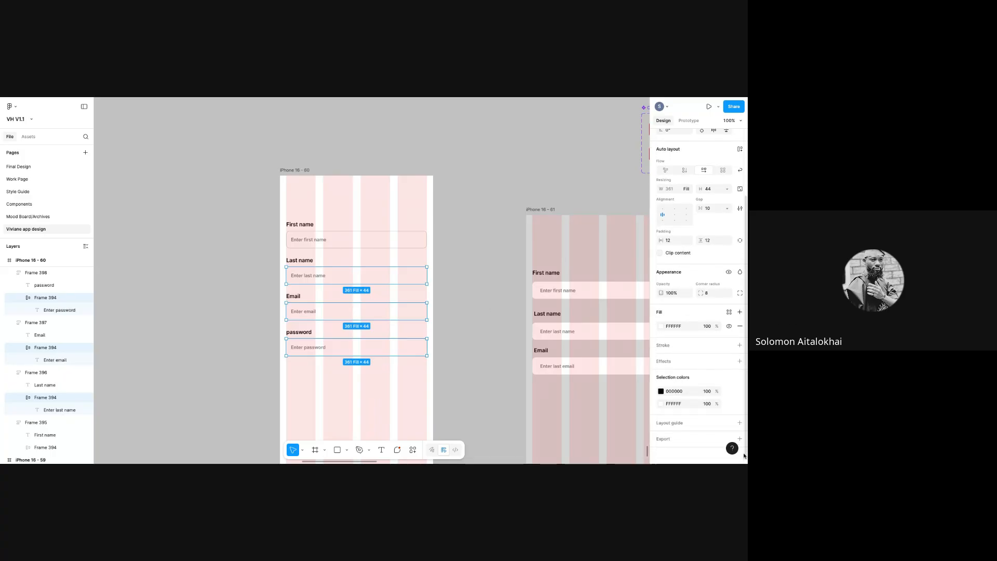
click(740, 345)
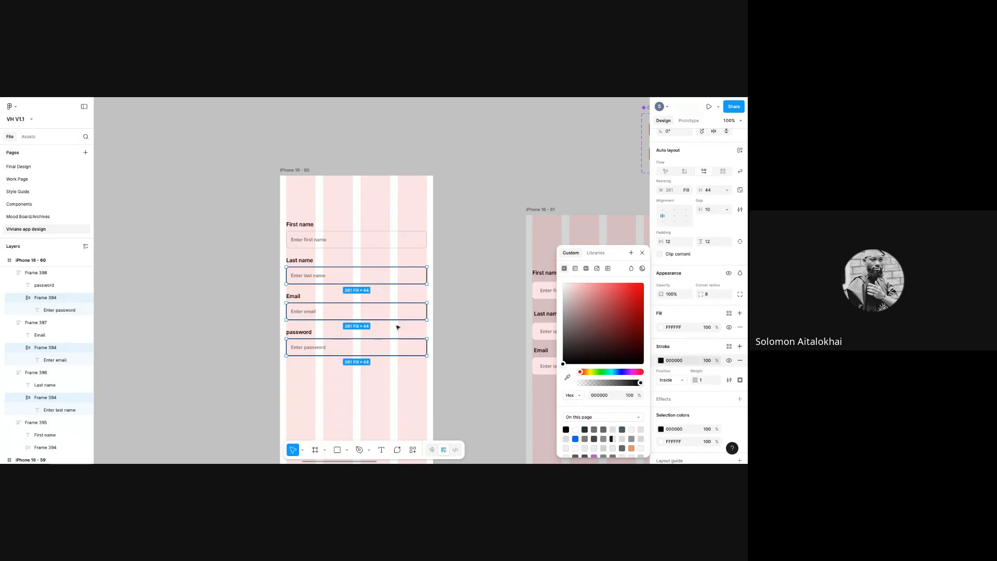
drag(563, 365, 558, 302)
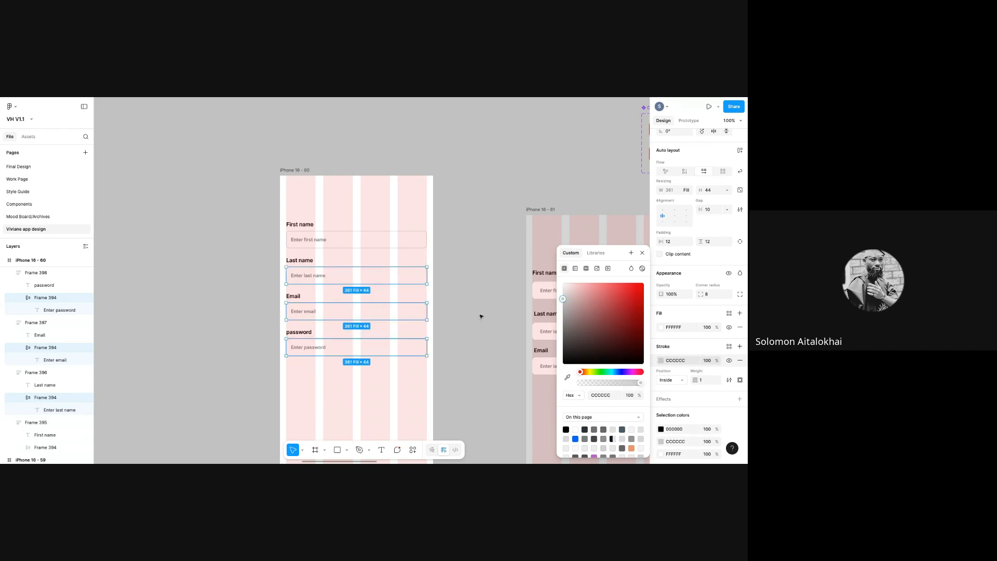
click(481, 317)
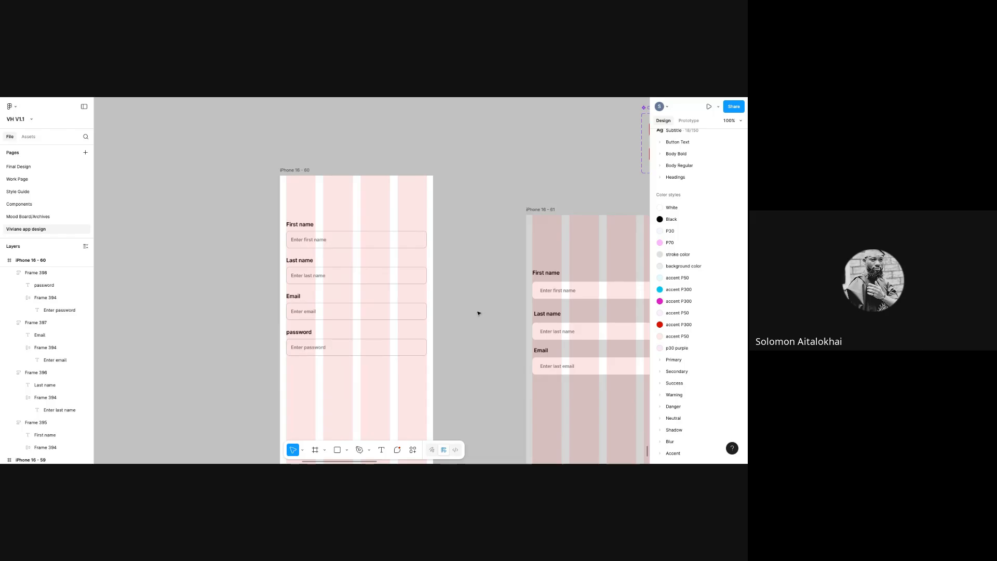
click(290, 170)
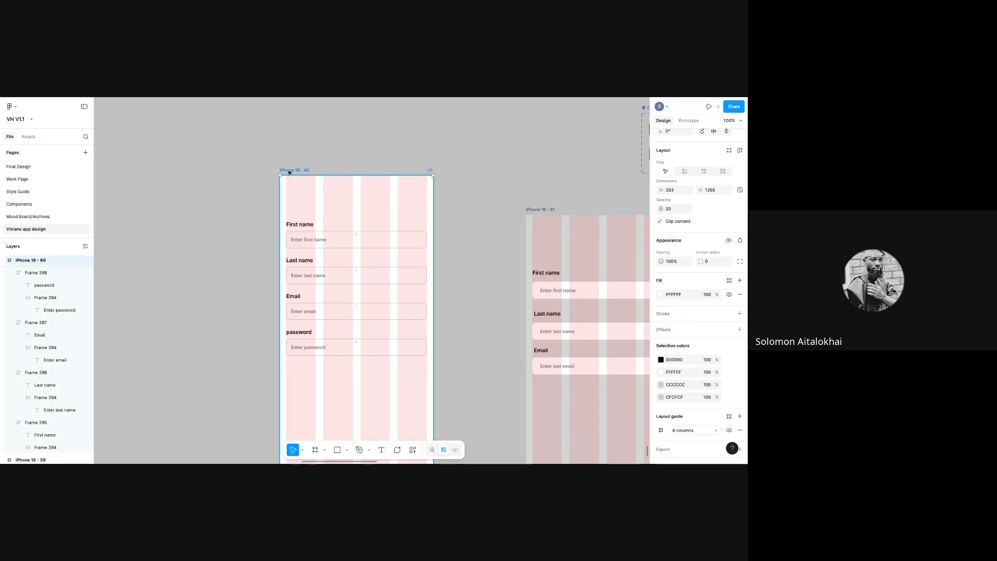
- Select all four field groups and wrap them in one auto-layout frame
drag(289, 172, 268, 163)
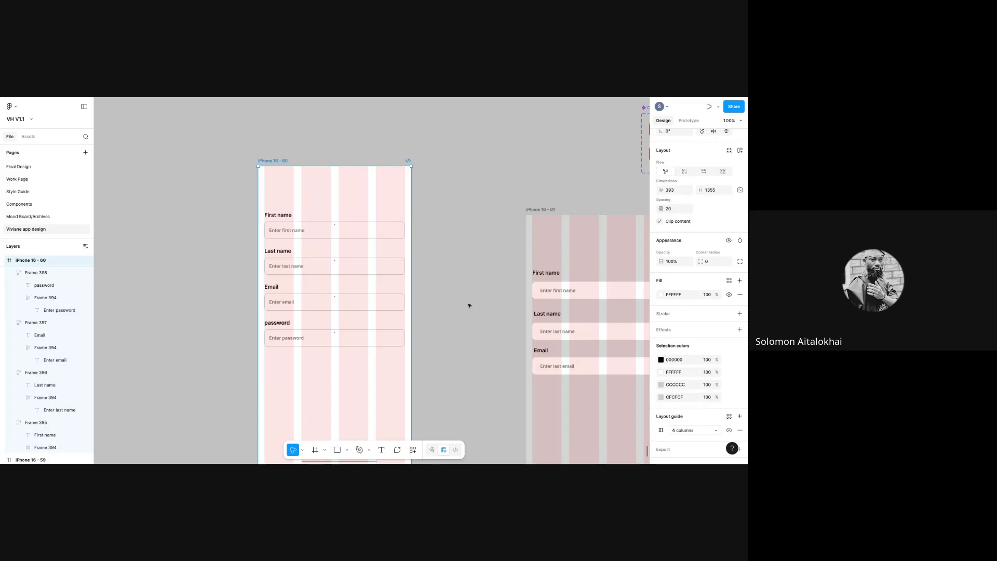
click(317, 236)
shift+click(318, 265)
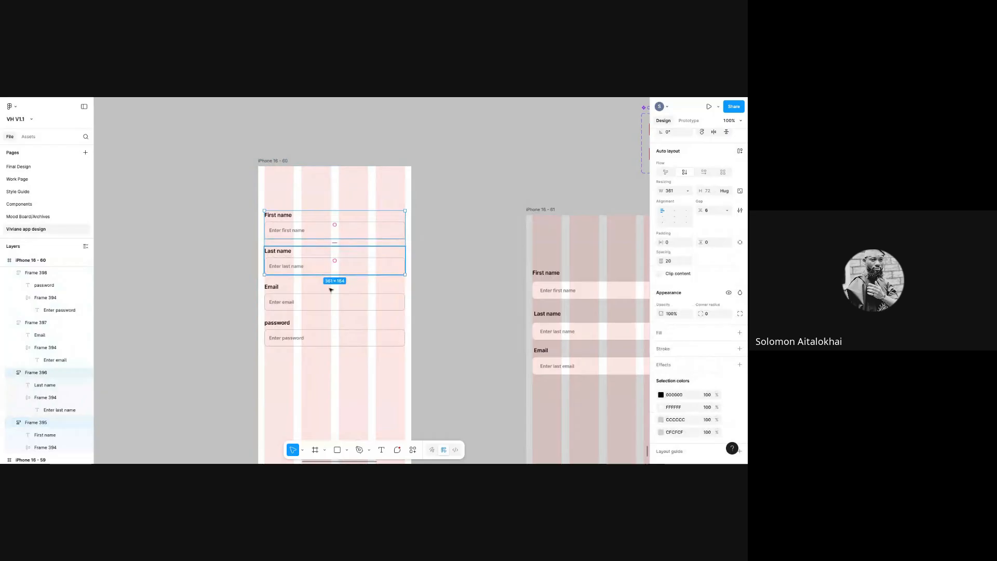
shift+click(330, 303)
shift+click(335, 339)
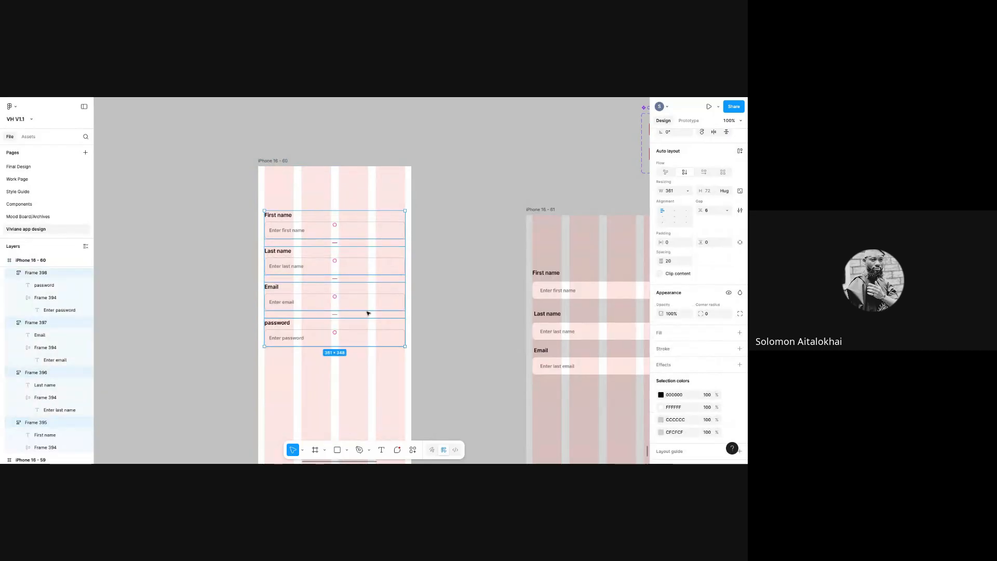
click(447, 251)
click(336, 227)
shift+click(340, 267)
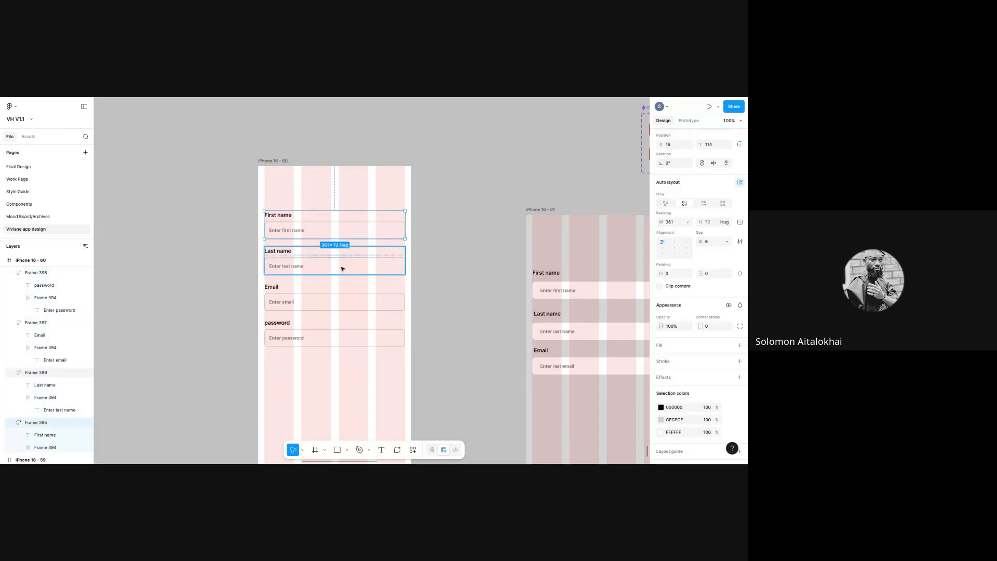
shift+click(342, 304)
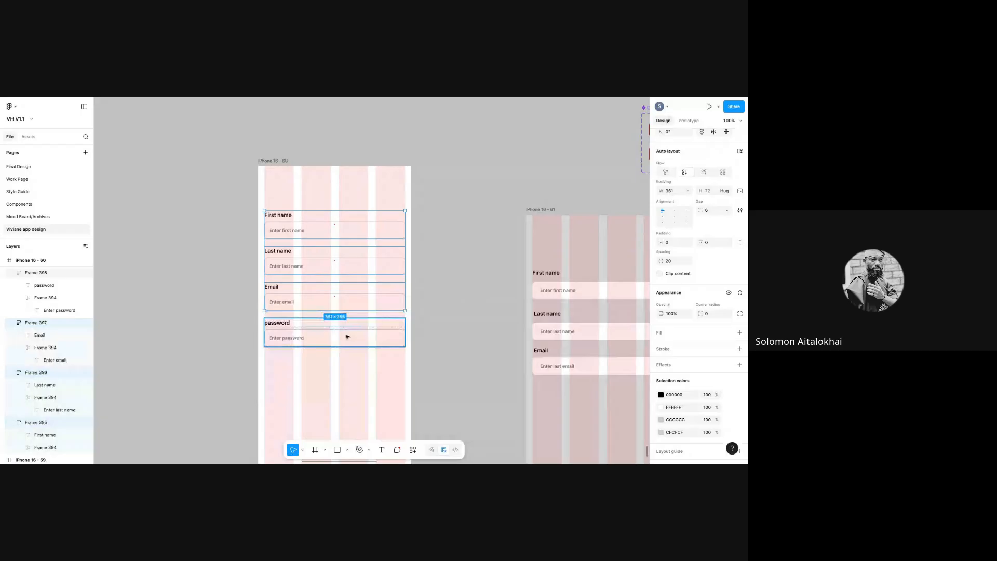
click(234, 203)
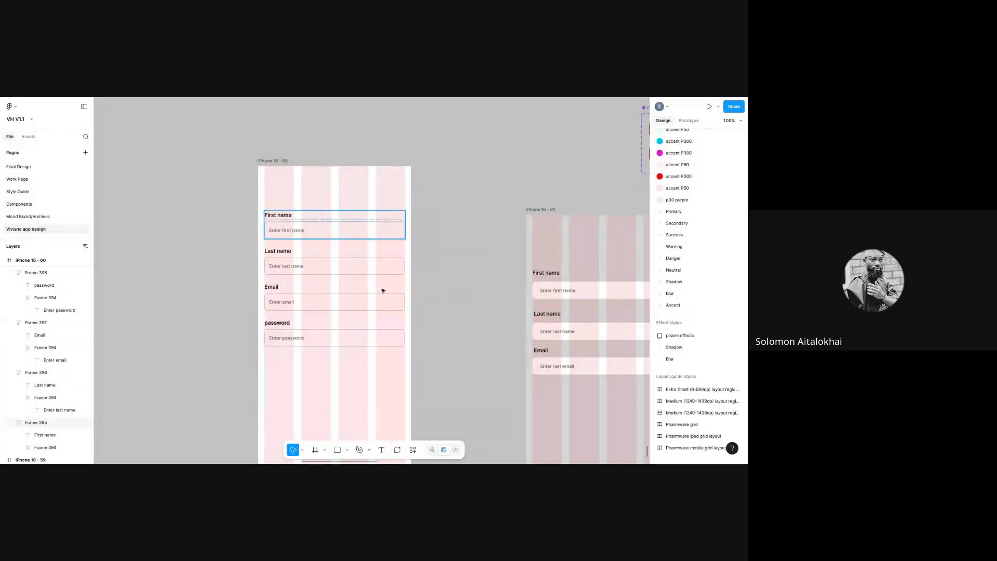
drag(221, 194, 429, 346)
click(224, 187)
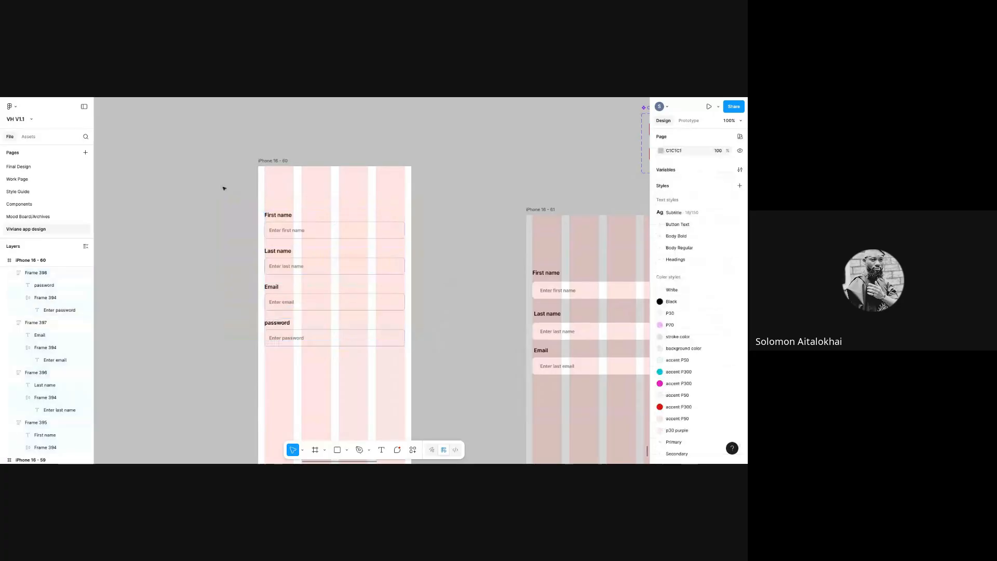
drag(223, 187, 451, 356)
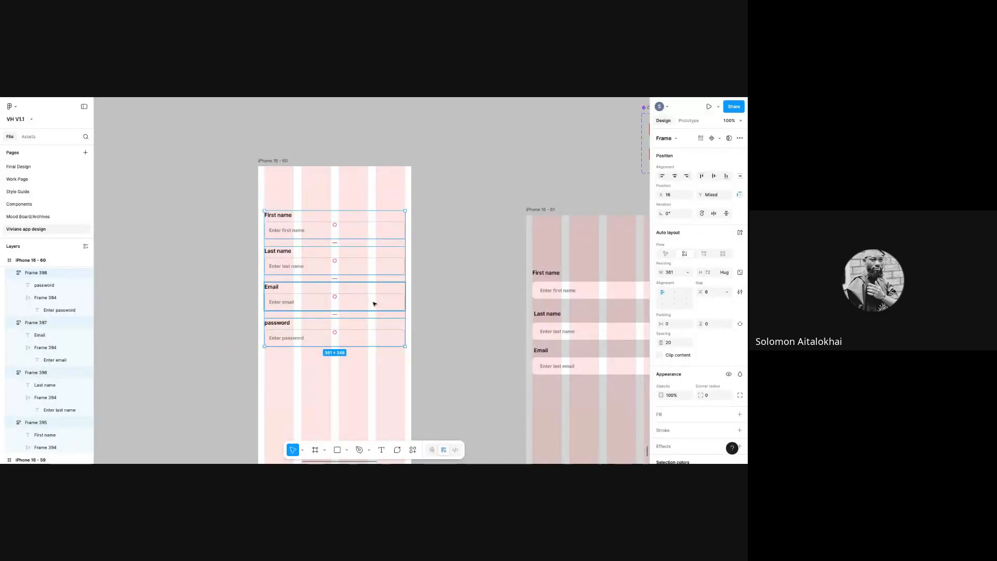
key(shift+a)
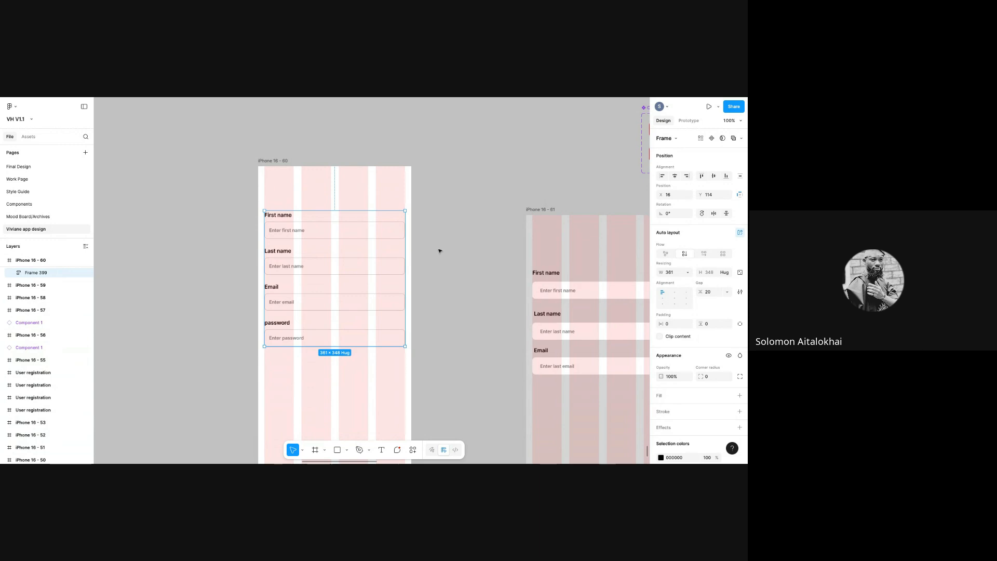
- Nest the new Frame 399 form stack, 20 spacing, inside iPhone 16 - 60
key(ctrl+x)
scroll(479, 157, up, 3)
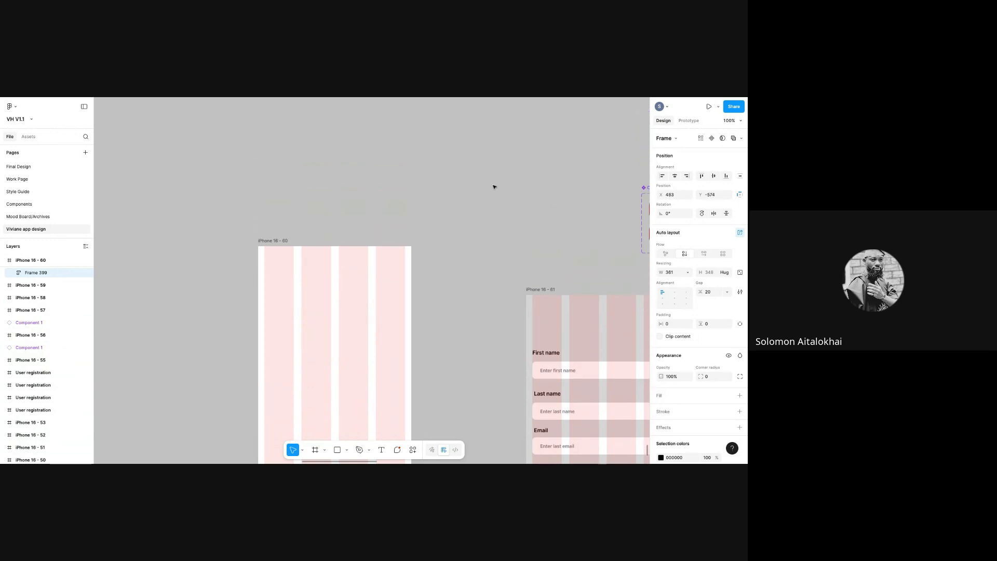
key(ctrl+v)
drag(528, 171, 529, 170)
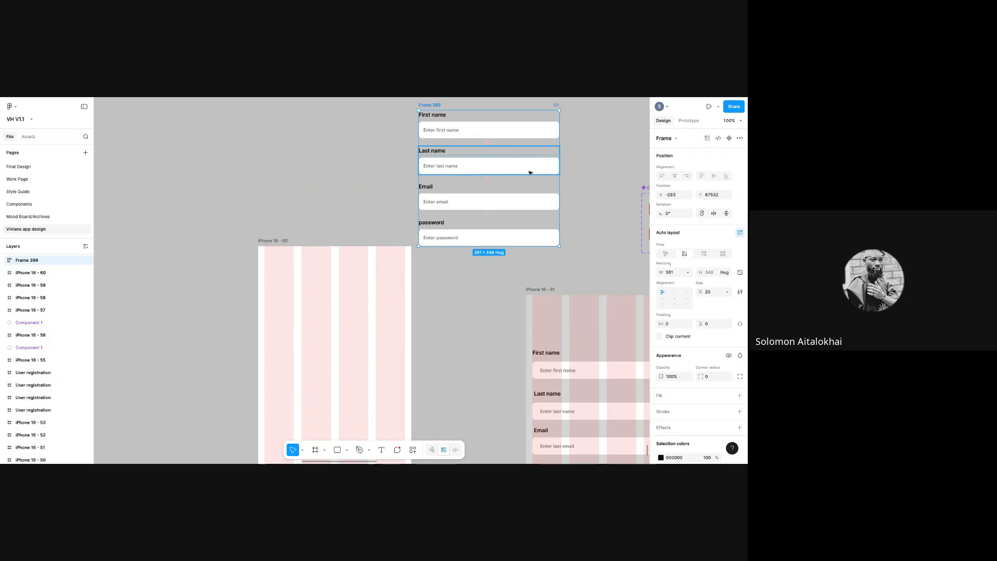
drag(434, 195, 283, 322)
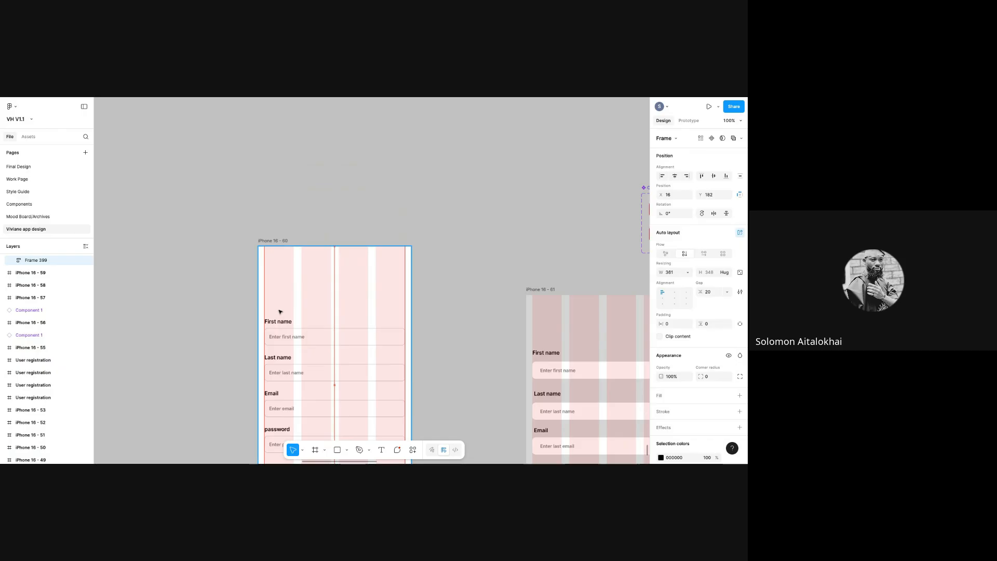
click(477, 396)
scroll(425, 379, down, 3)
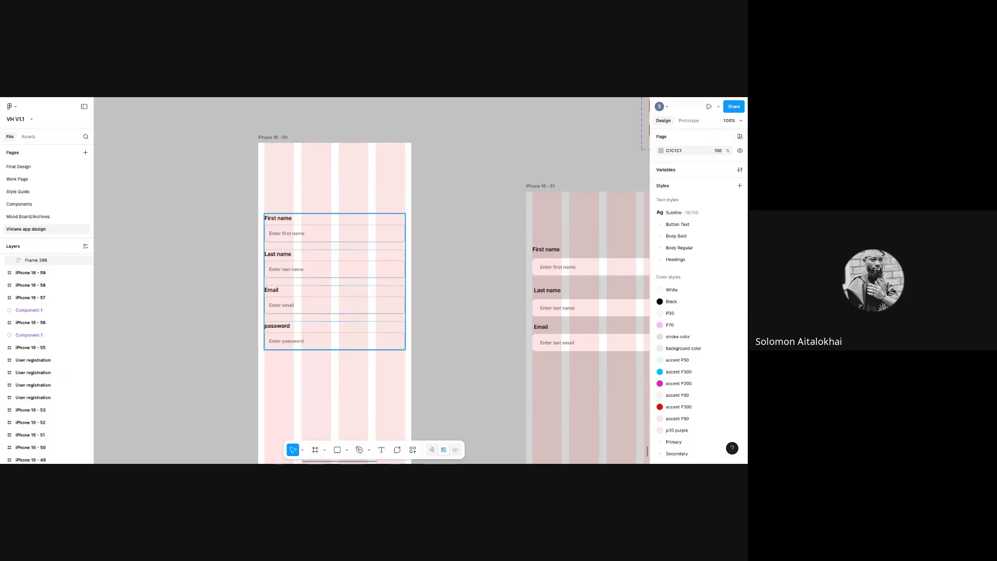
click(352, 263)
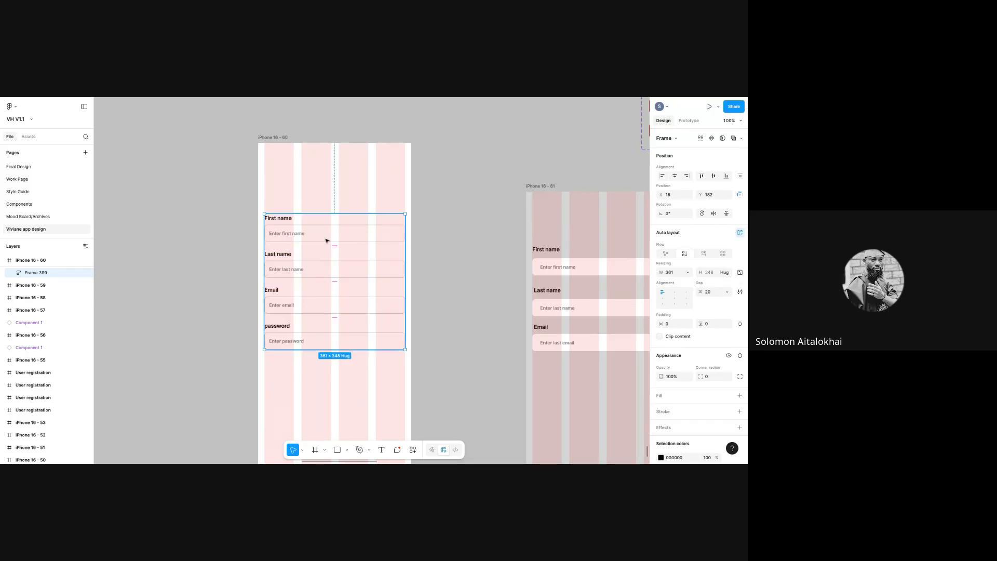
- Set Frame 399's gap to 16 and reposition it inside iPhone 16 - 60 at 16, 207
click(711, 295)
text(1)
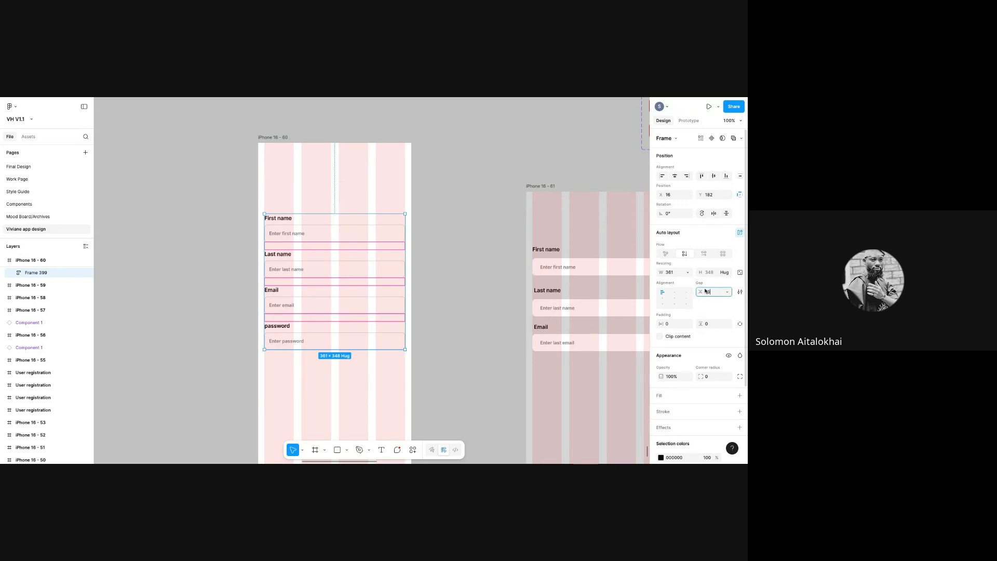
text(6)
key(Return)
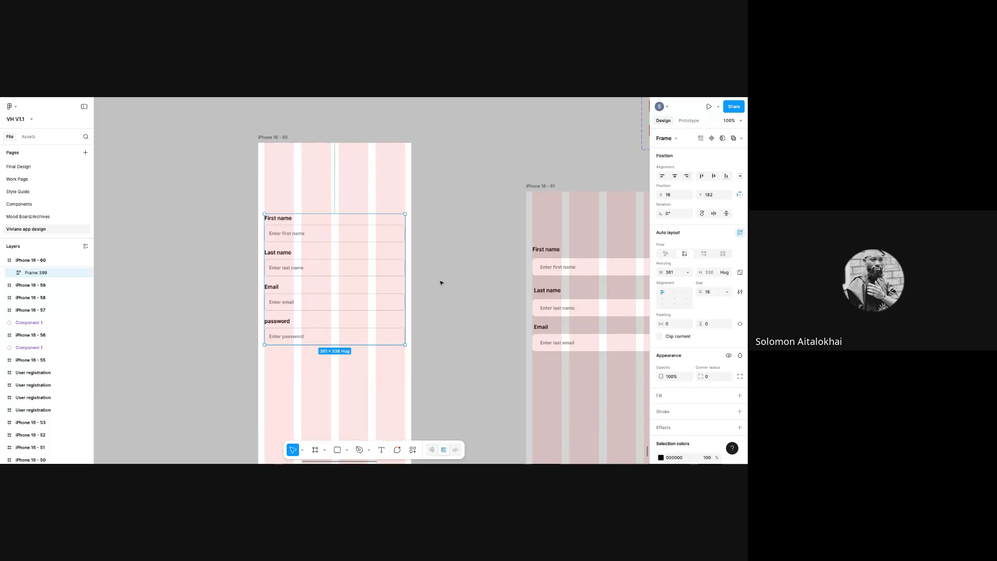
drag(353, 283, 457, 274)
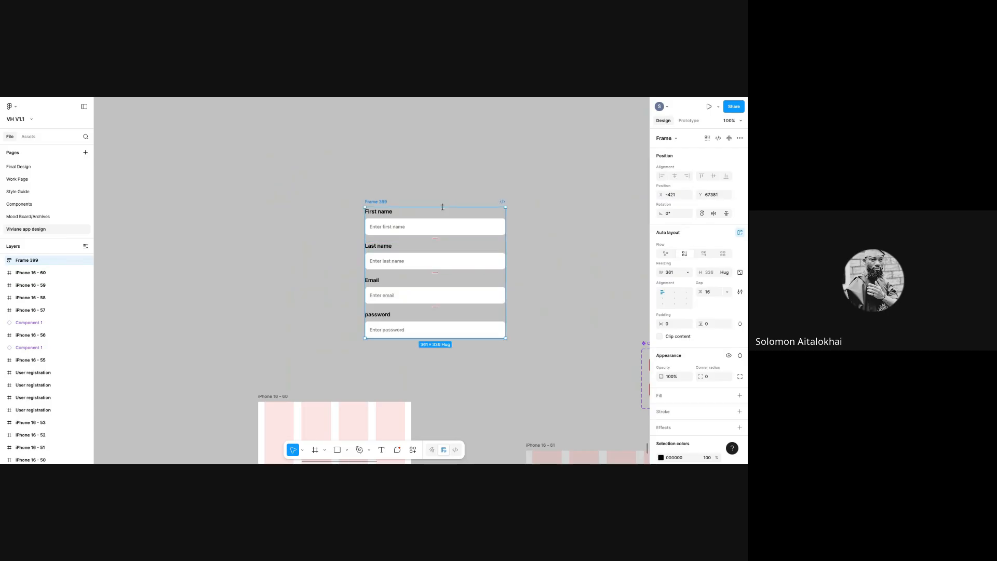
drag(443, 209, 379, 369)
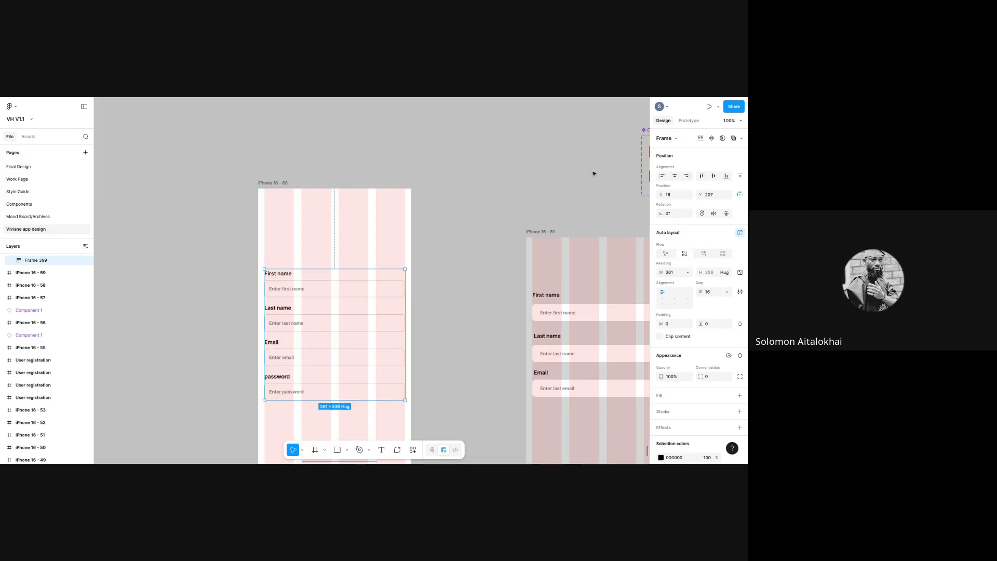
click(623, 207)
- Copy the red Login button from the first registration frame
scroll(578, 227, right, 5)
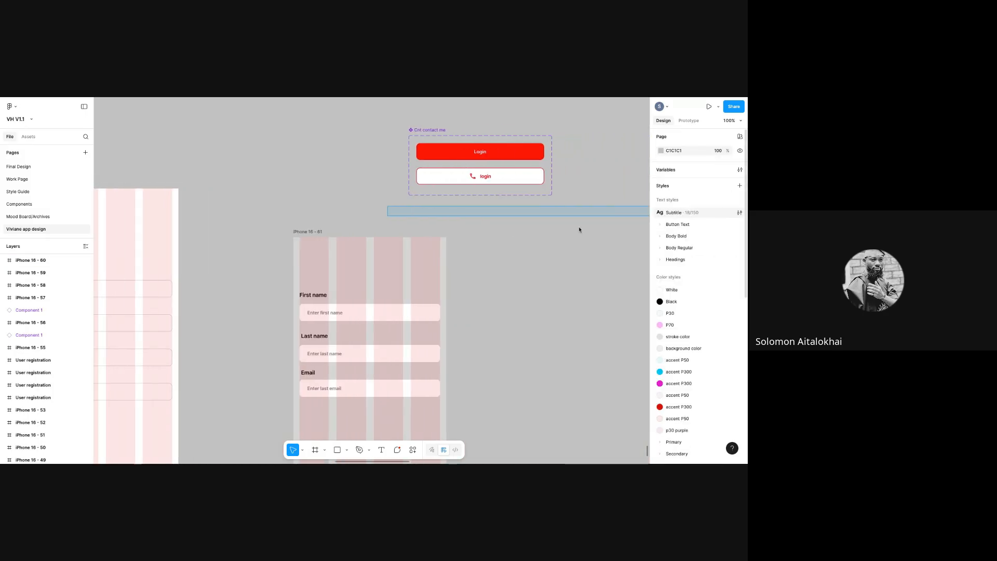
scroll(99, 159, left, 3)
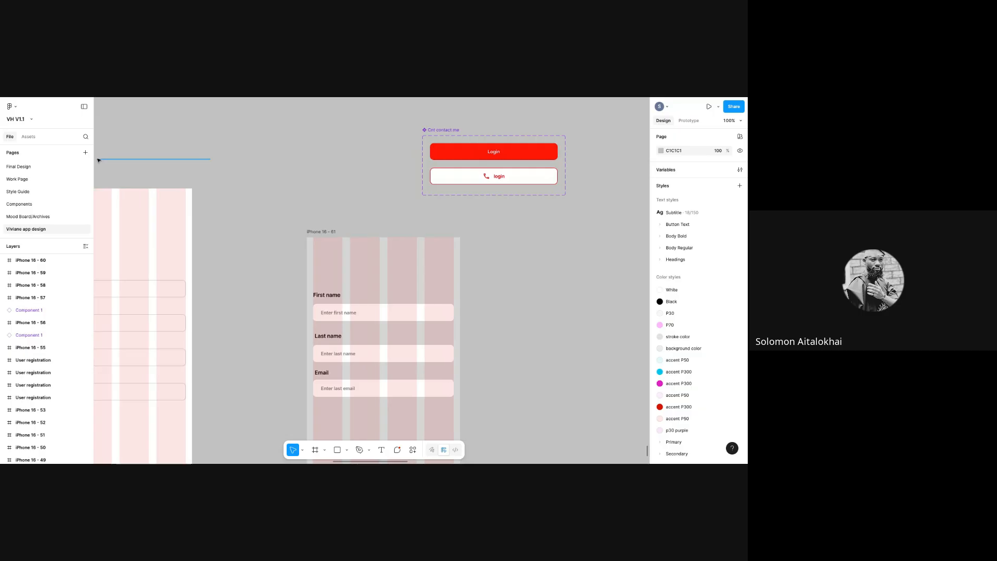
scroll(98, 160, left, 4)
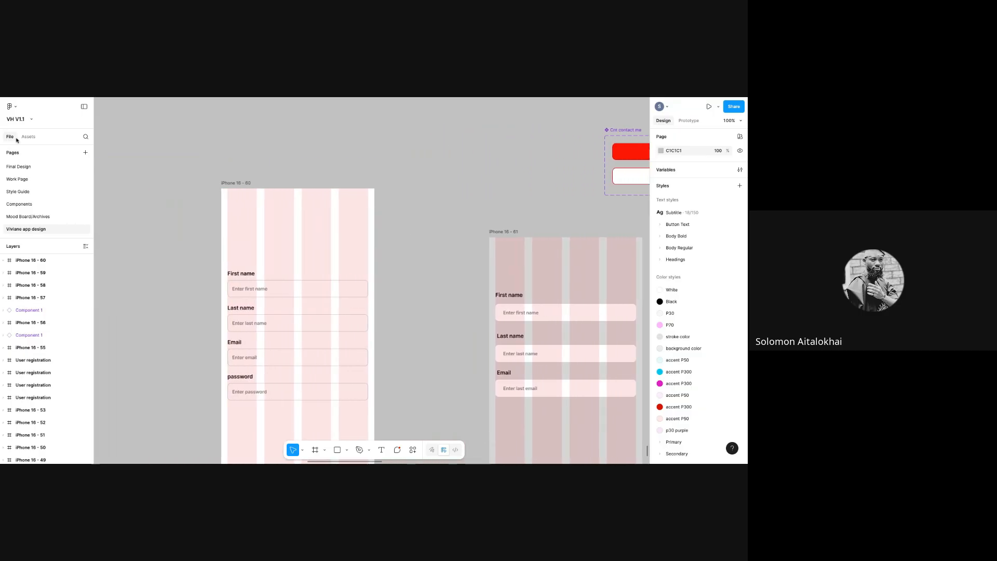
click(642, 153)
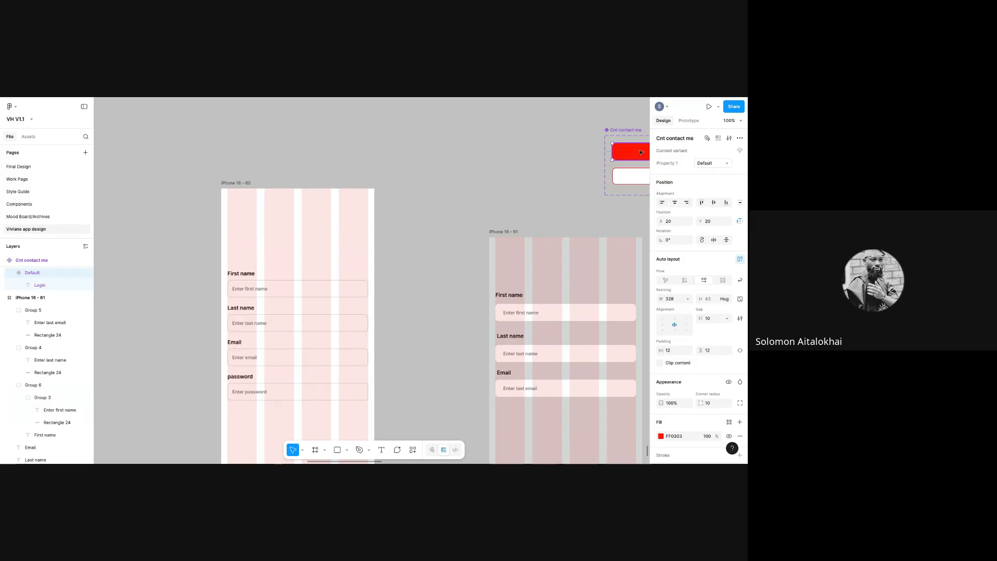
right_click(644, 154)
click(645, 156)
key(Escape)
- Paste the Login button into iPhone 16 - 60 and place it below the password field
scroll(285, 367, down, 3)
right_click(285, 368)
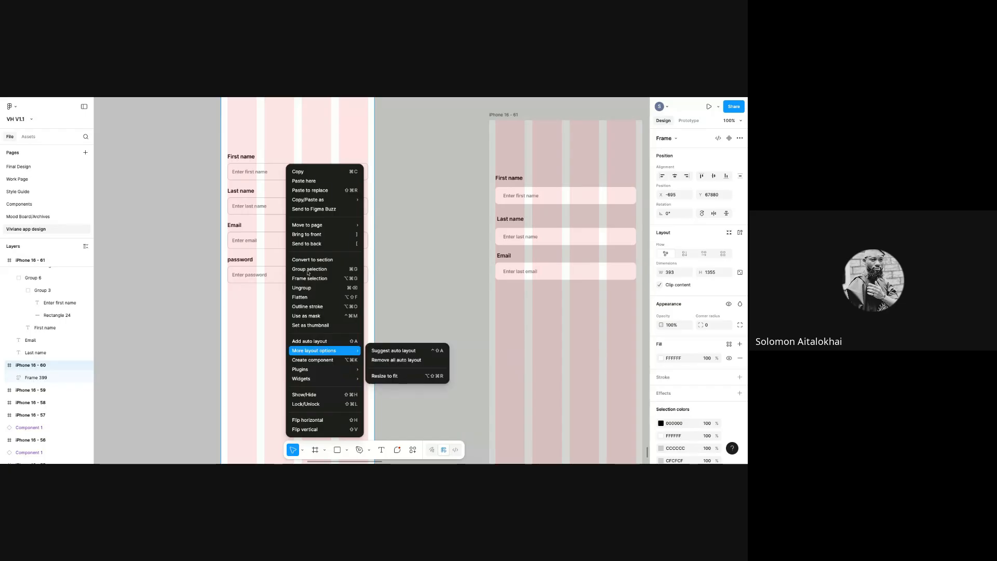
click(304, 181)
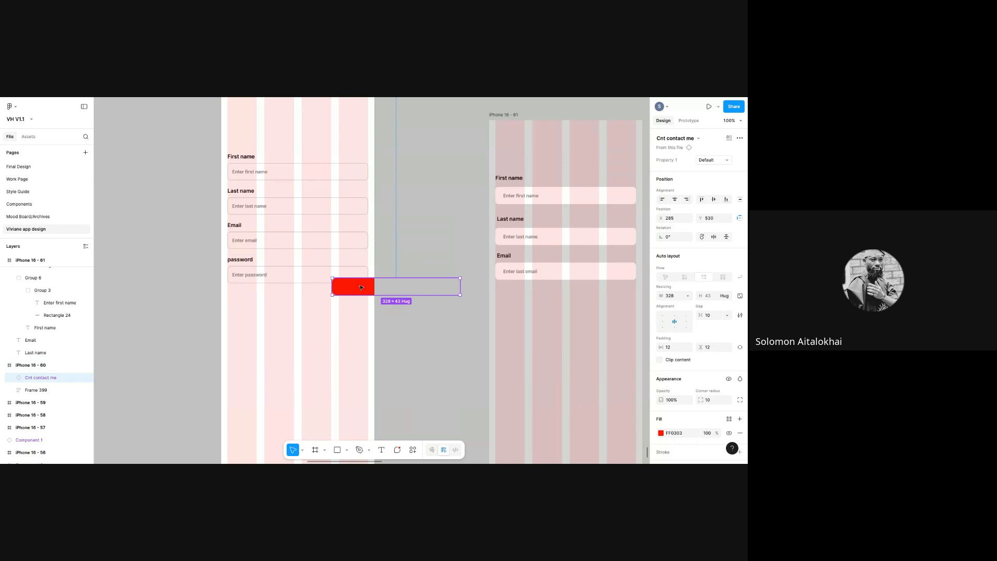
drag(304, 319, 368, 322)
click(385, 283)
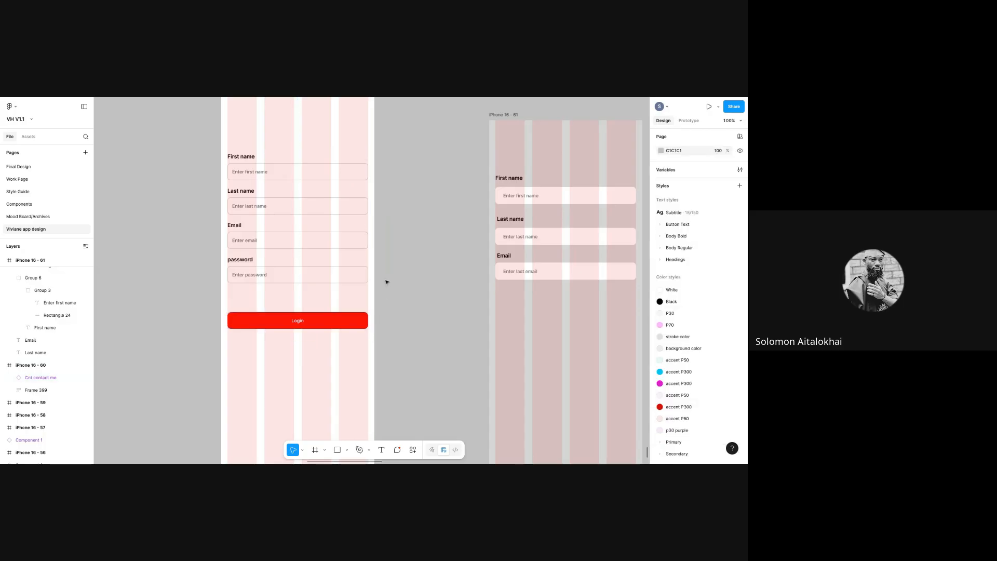
scroll(430, 350, up, 3)
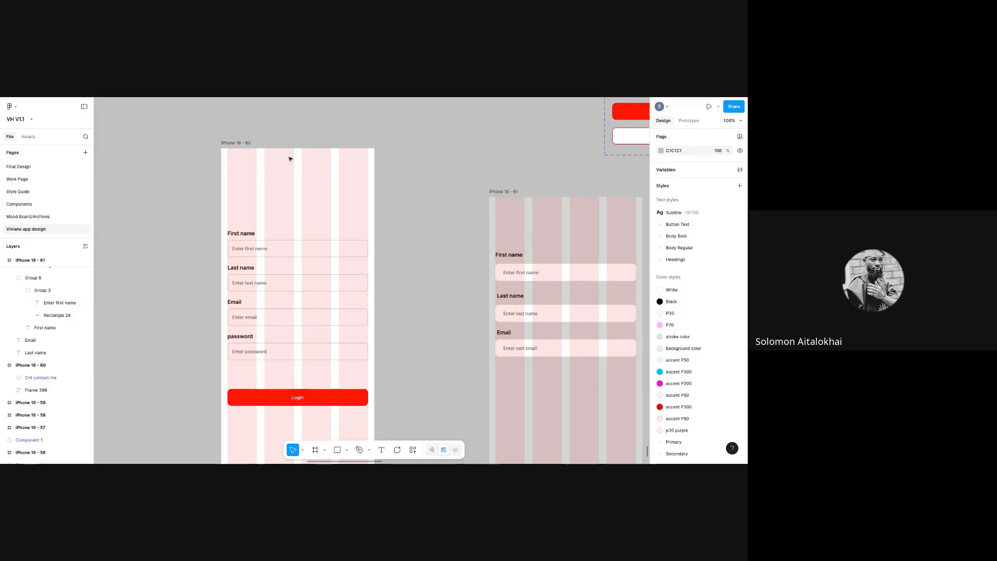
click(249, 190)
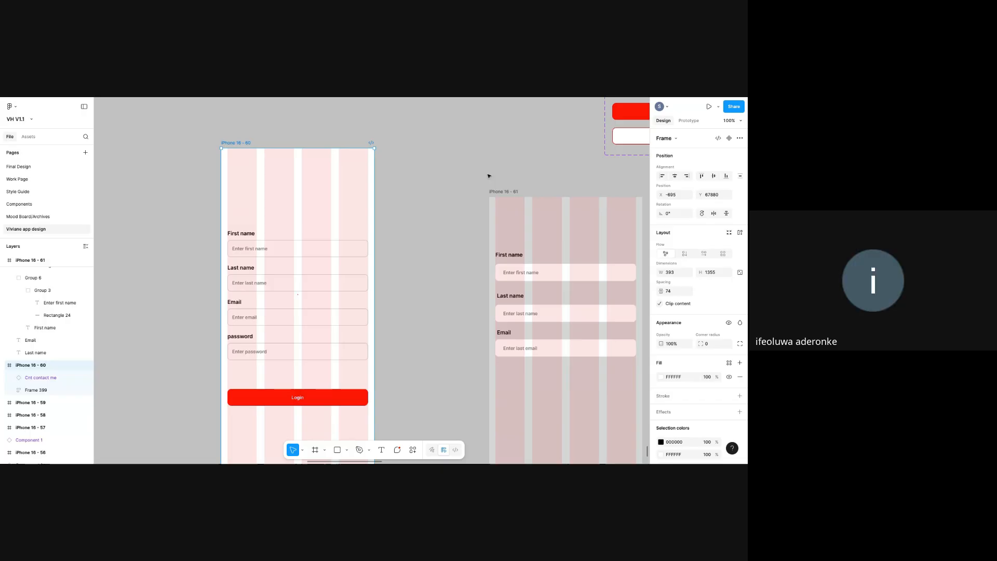
- Drag the iPhone 16 - 61 frame up-left so its top edge matches iPhone 16 - 60
drag(493, 191, 443, 150)
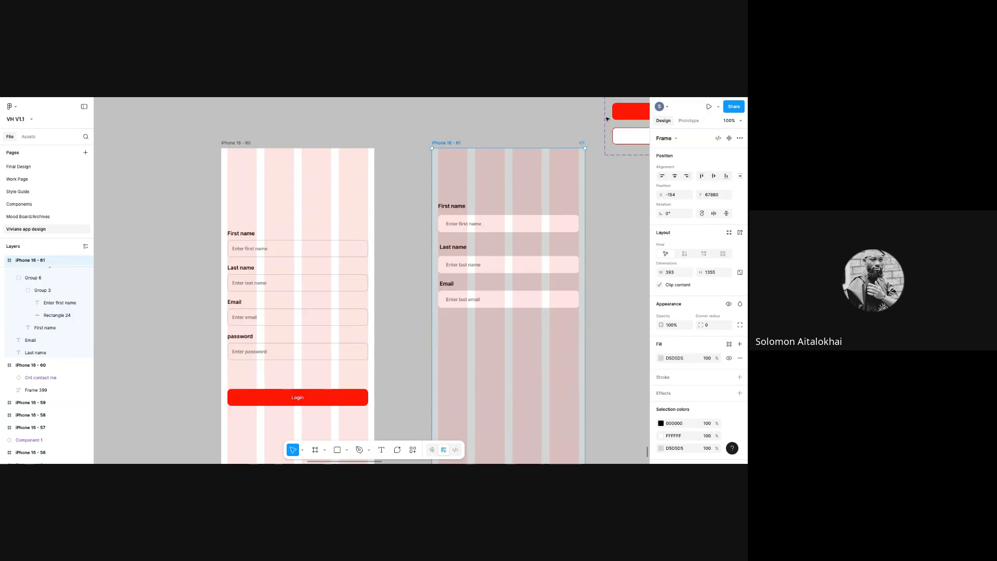
- Move the Cnt contact me component set up and to the right, leaving nothing selected
drag(591, 111, 659, 167)
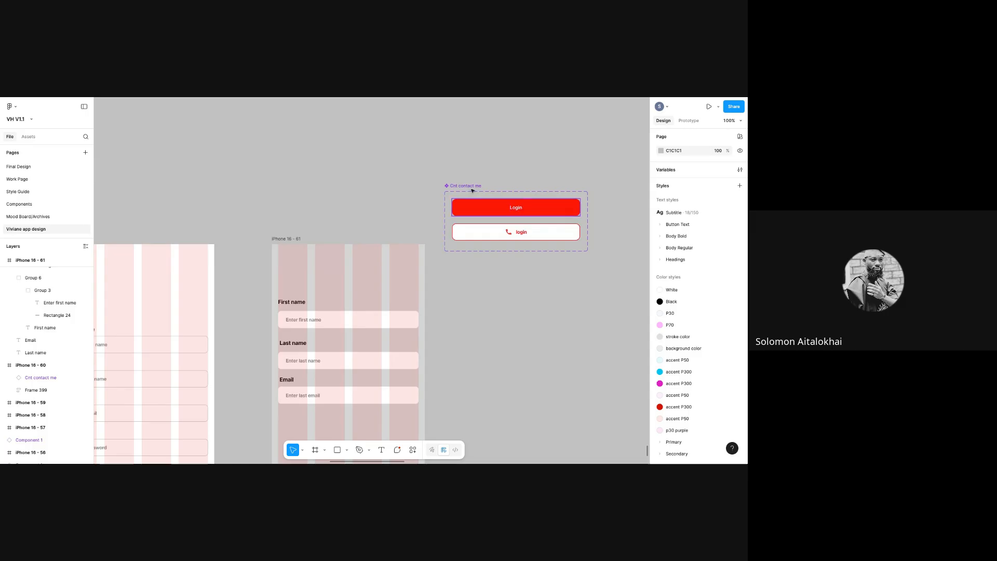
drag(471, 197, 509, 167)
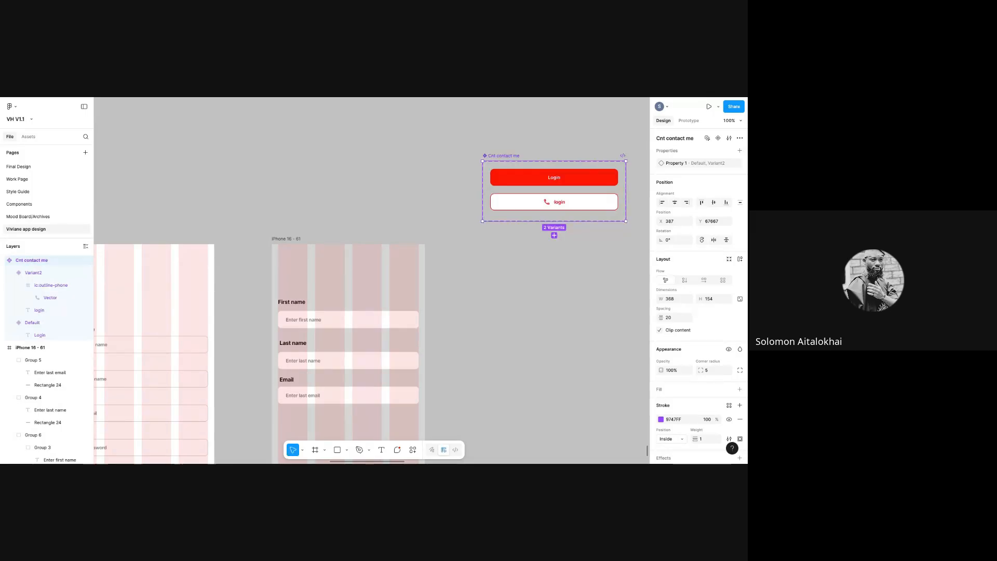
drag(135, 220, 87, 220)
scroll(600, 389, down, 5)
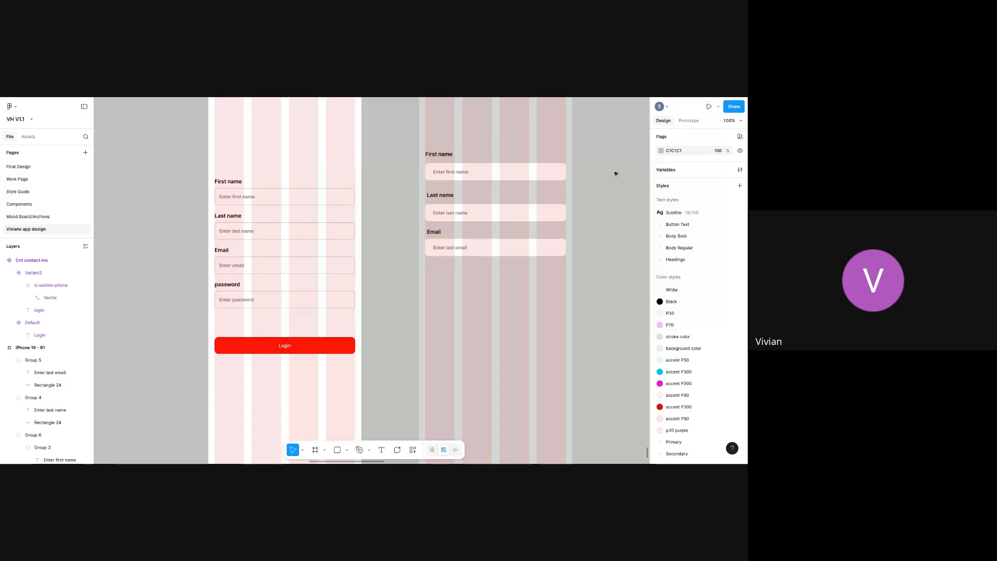
- Shift iPhone 16 - 60 left and bring iPhone 16 - 61 closer, both tops at Y 67855
scroll(607, 156, up, 4)
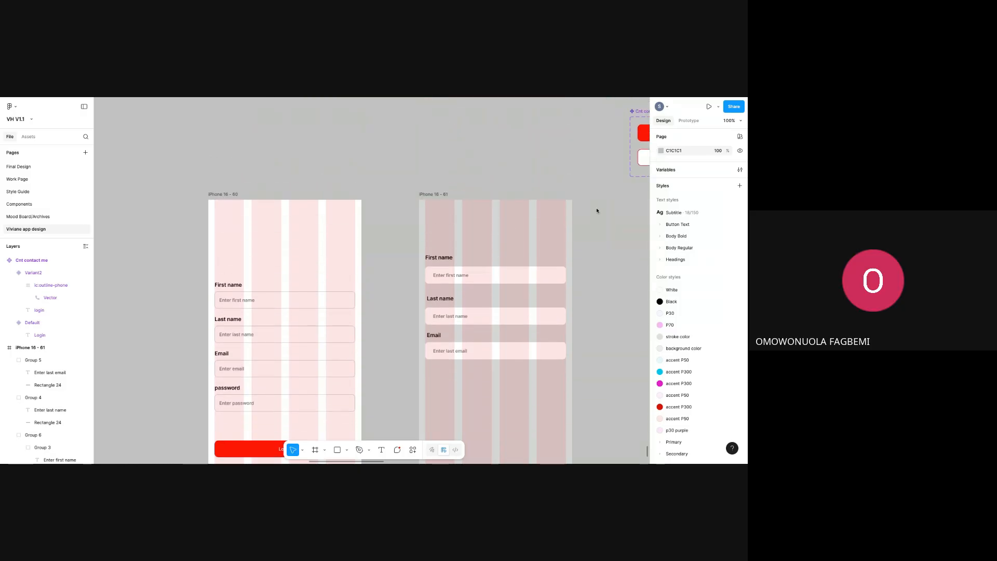
click(220, 194)
drag(221, 194, 175, 184)
drag(434, 193, 392, 185)
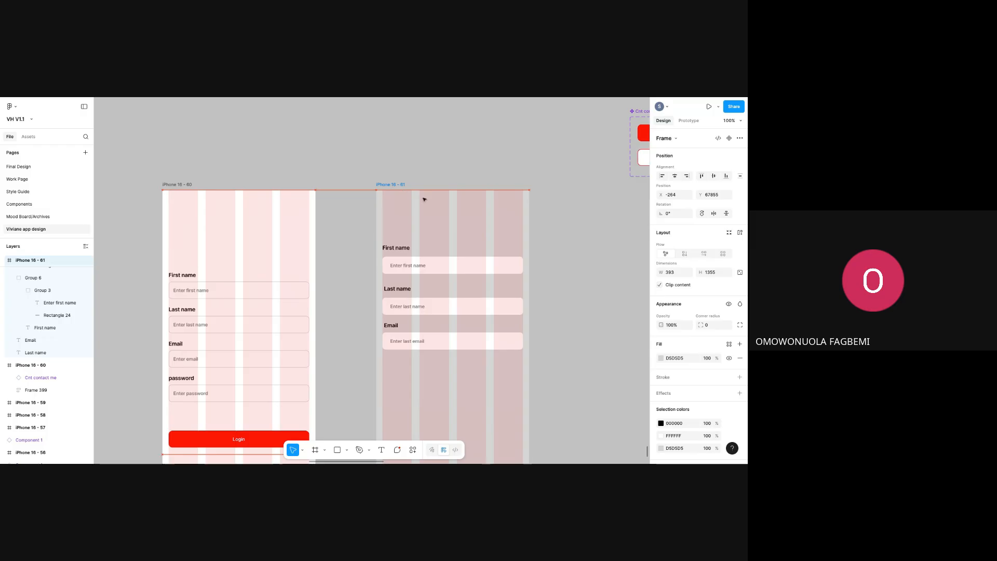
click(563, 245)
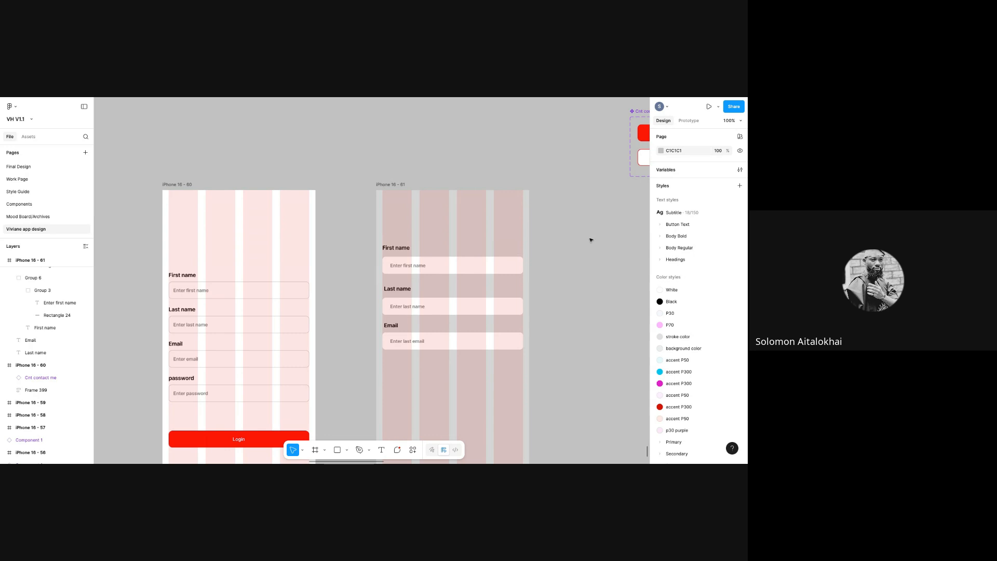
- Nudge iPhone 16 - 61 to X -281, Y 67855, level with iPhone 16 - 60
scroll(551, 205, down, 3)
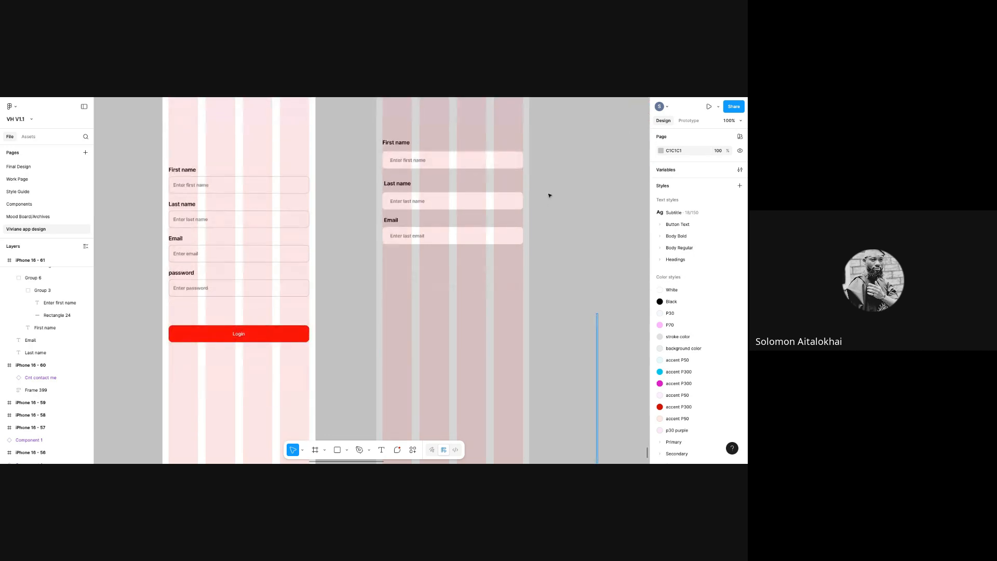
scroll(557, 119, up, 3)
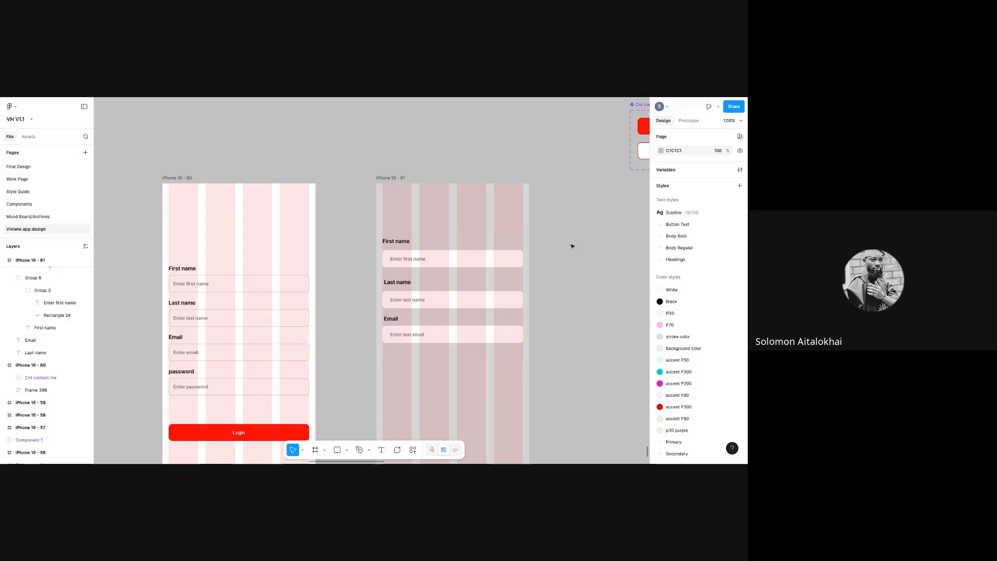
drag(402, 178, 401, 173)
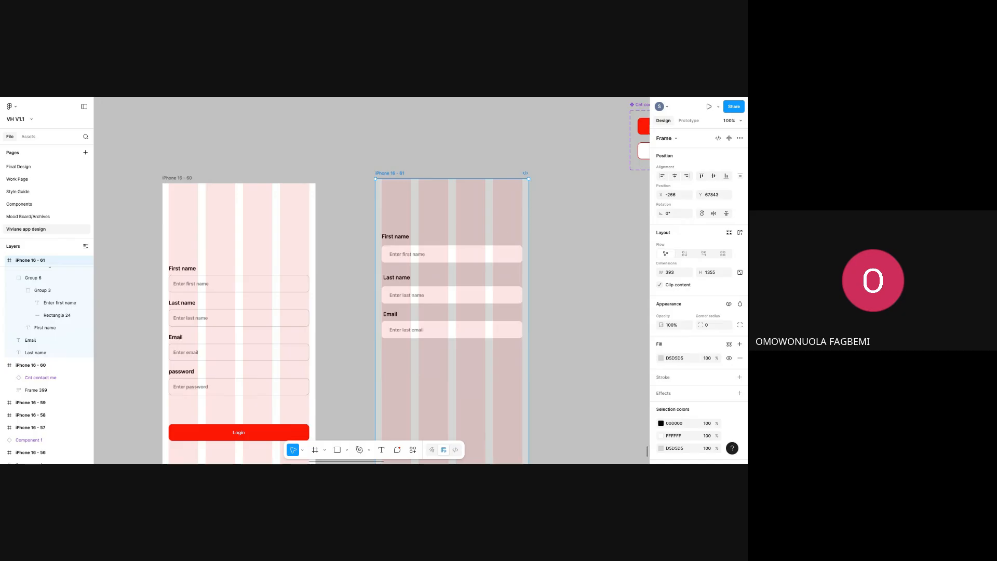
drag(385, 183, 385, 180)
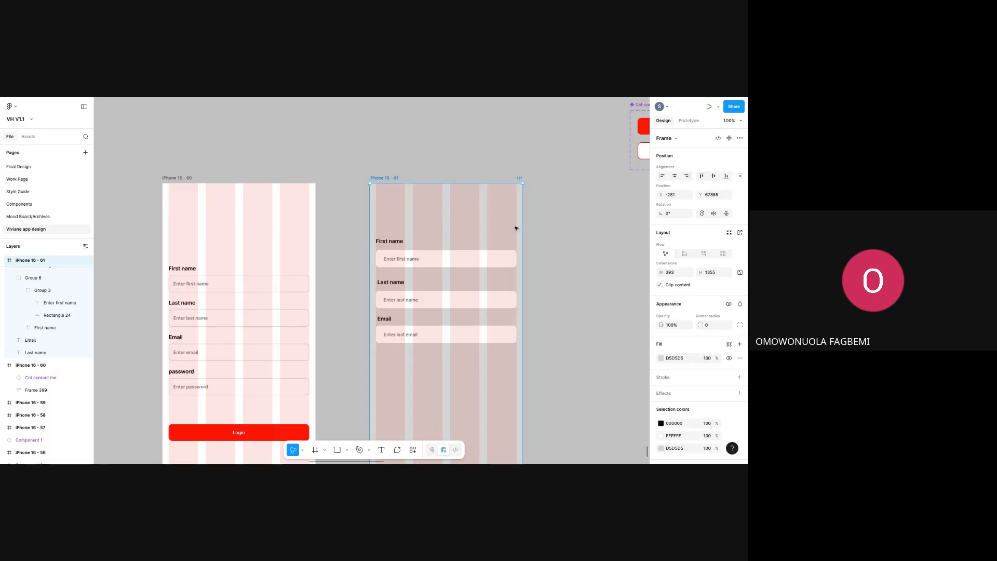